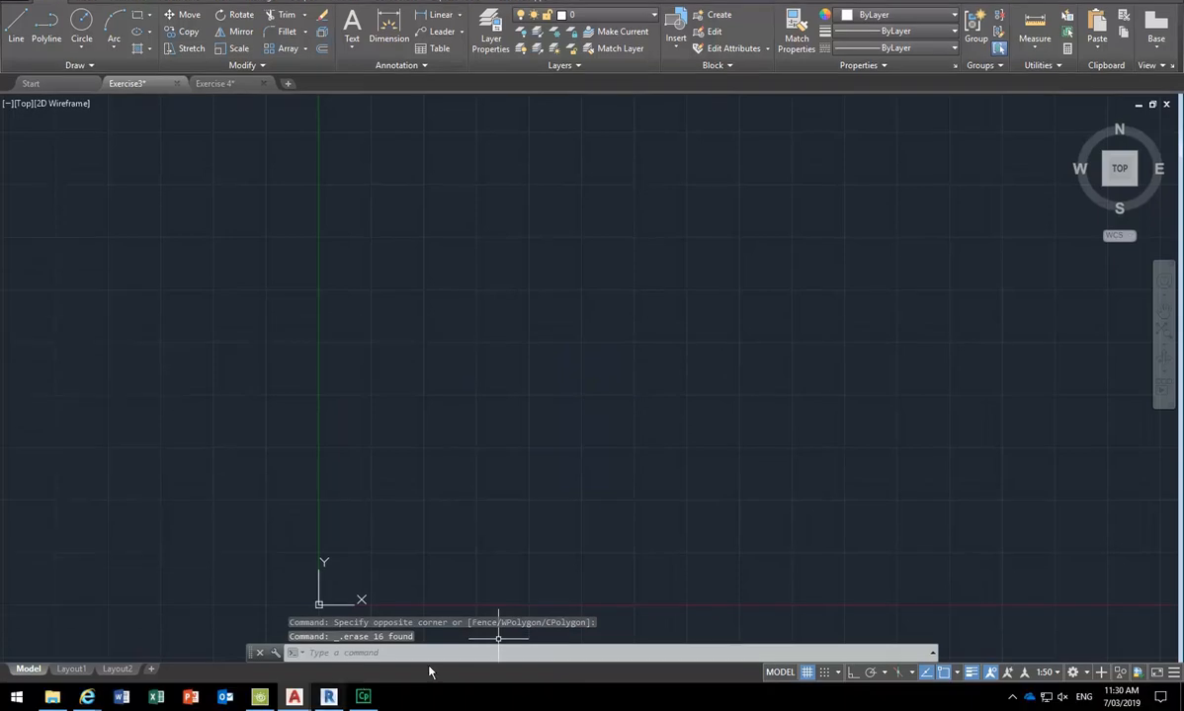
Start saving the drawing as a drawing template and browse to the 2019 > CAD for Interiors folder on the U: drive.
click(259, 698)
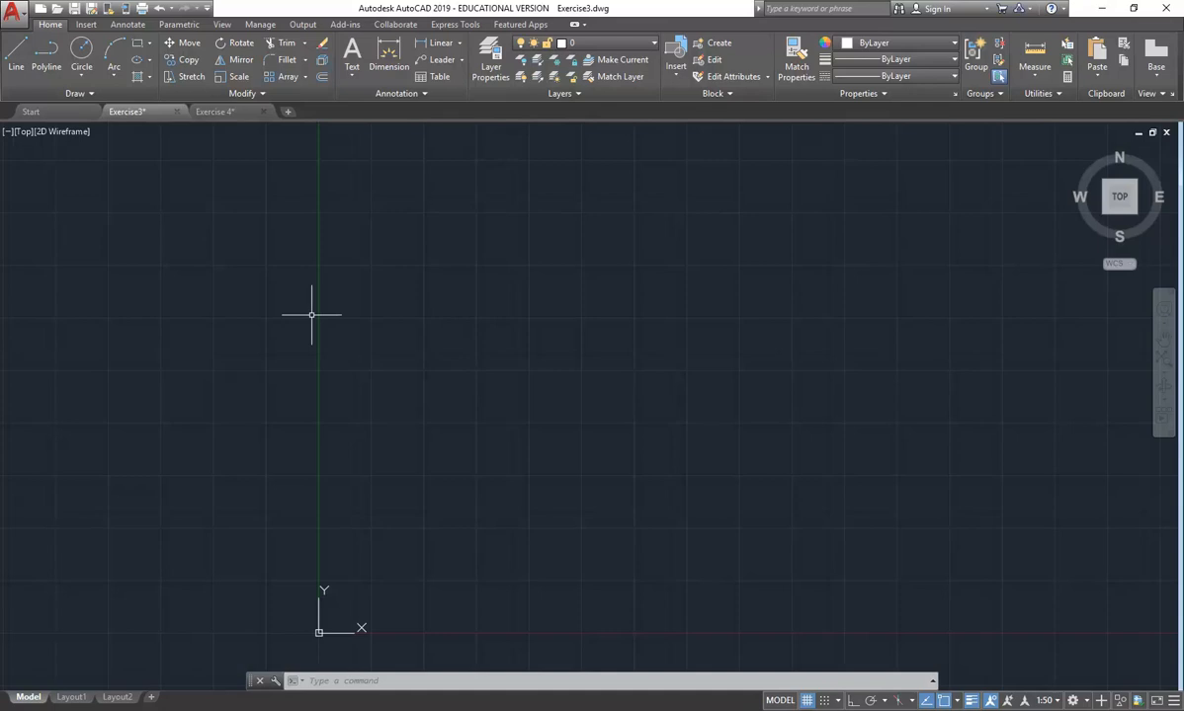
click(17, 18)
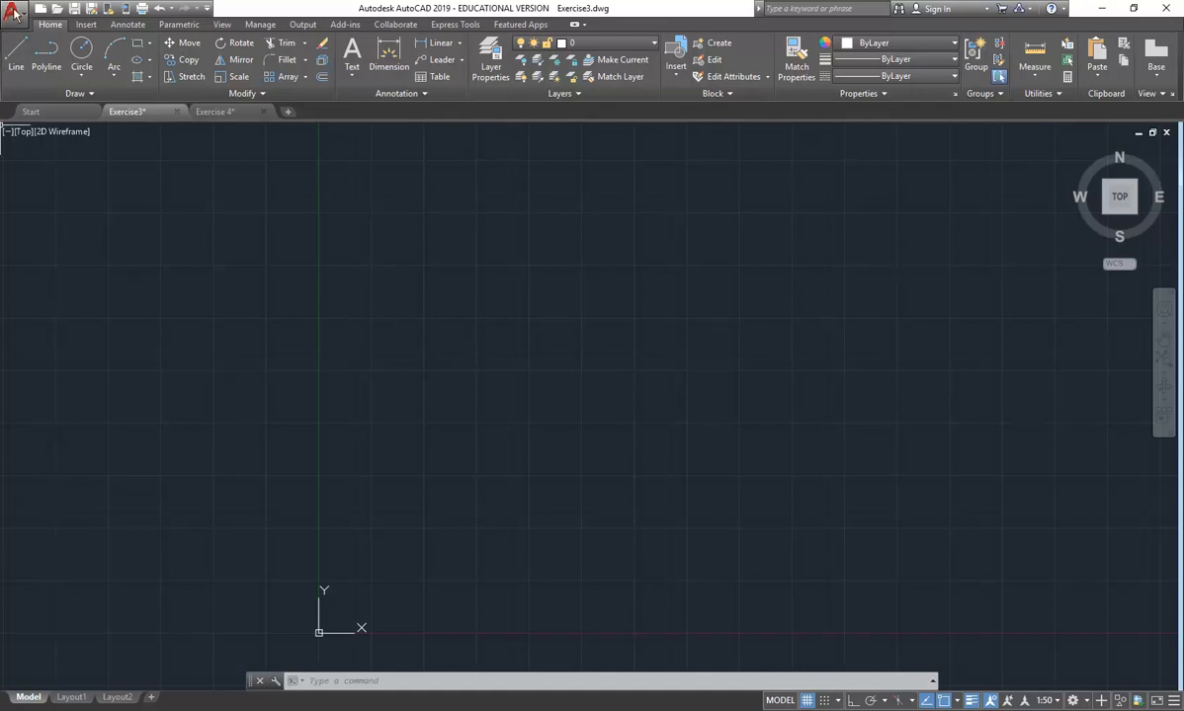
mouse_move(46, 189)
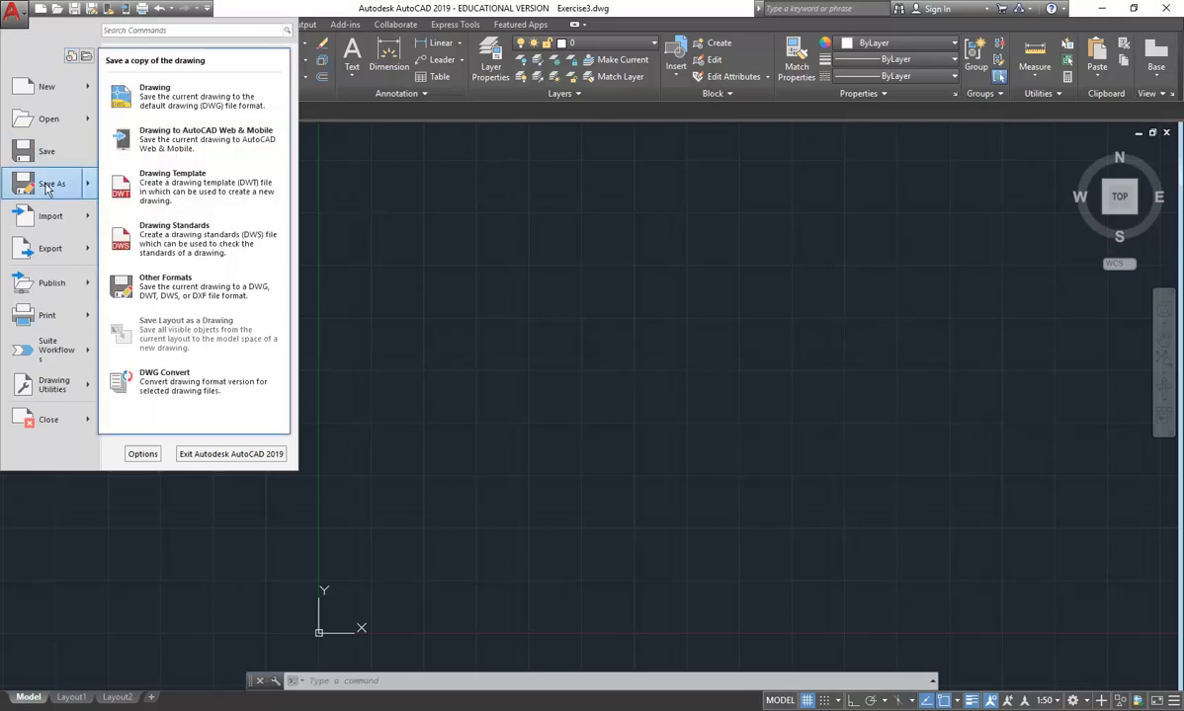
click(134, 188)
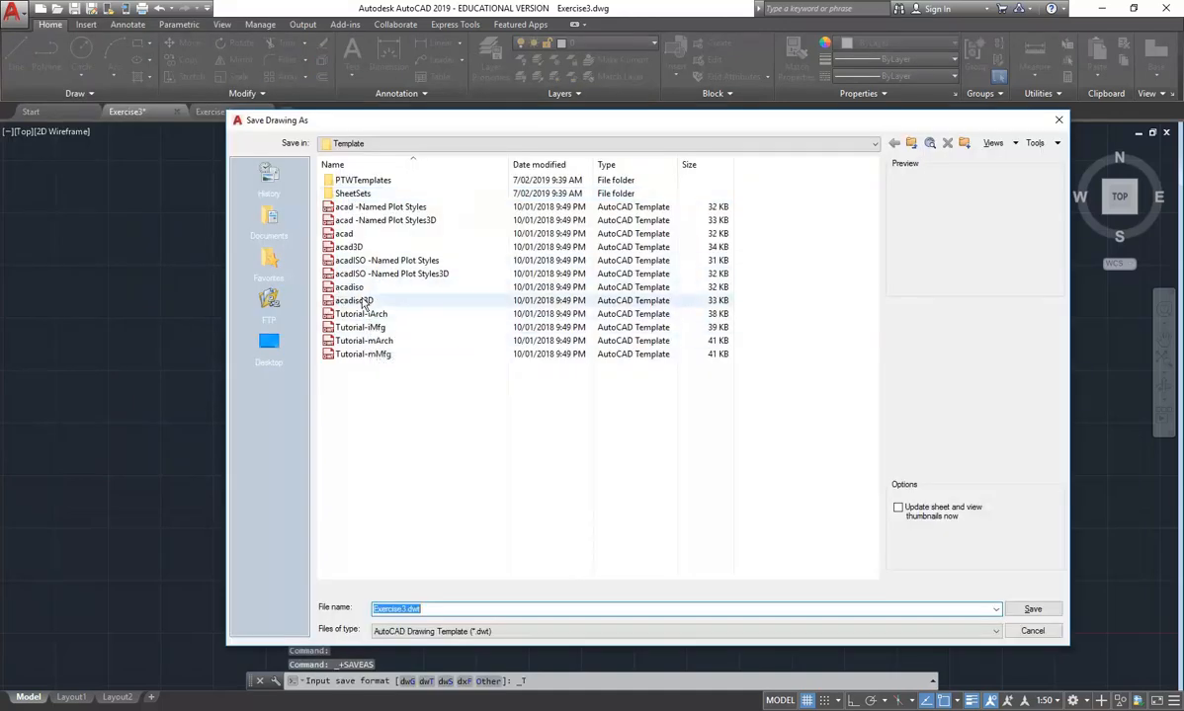
click(390, 147)
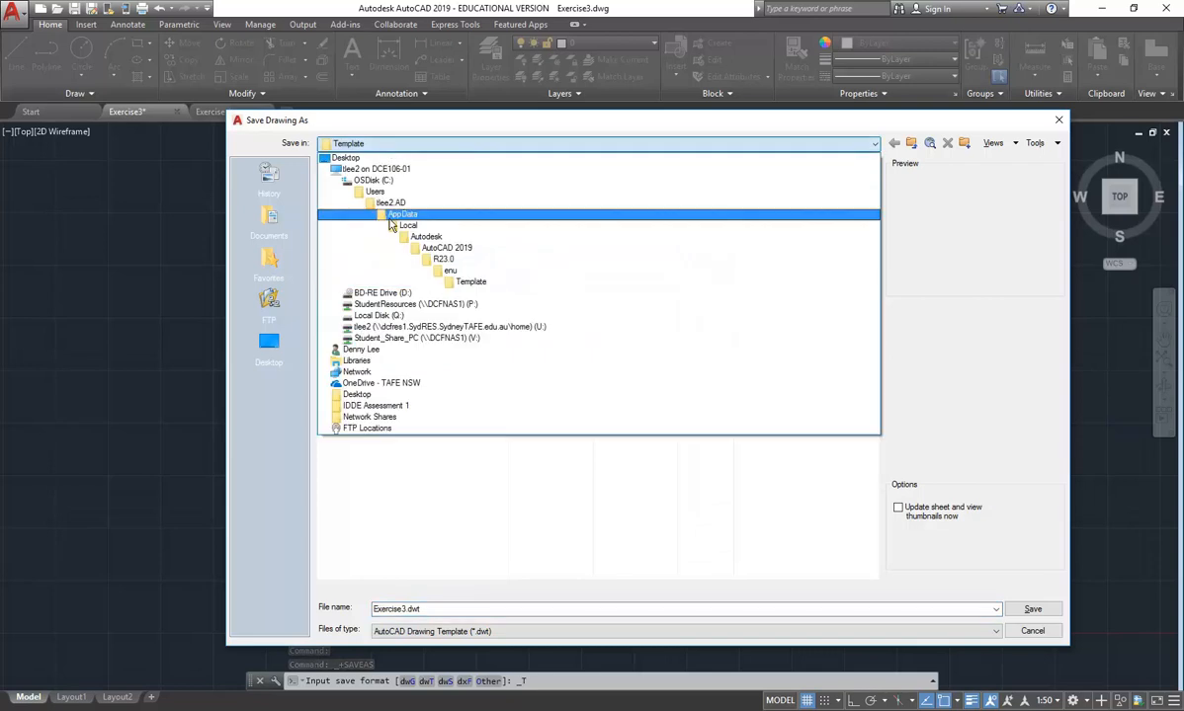
click(408, 327)
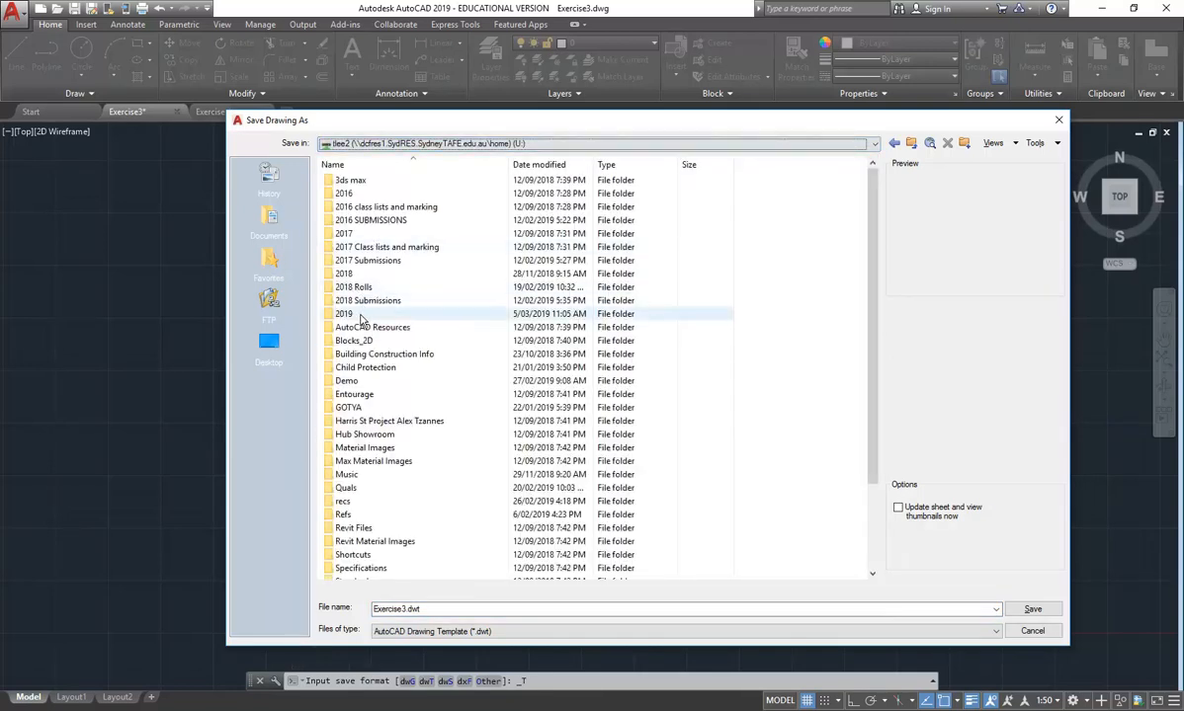
double_click(362, 314)
double_click(363, 240)
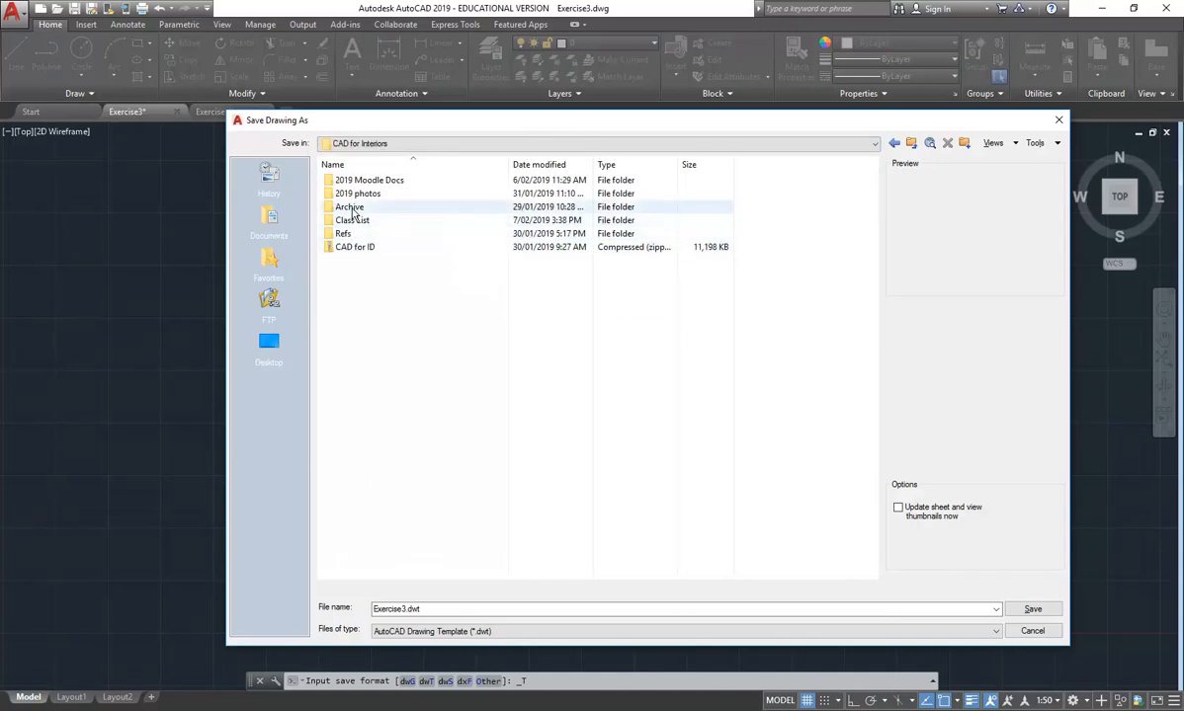
Name the template Execrices-Template and save it with the default template options.
double_click(442, 608)
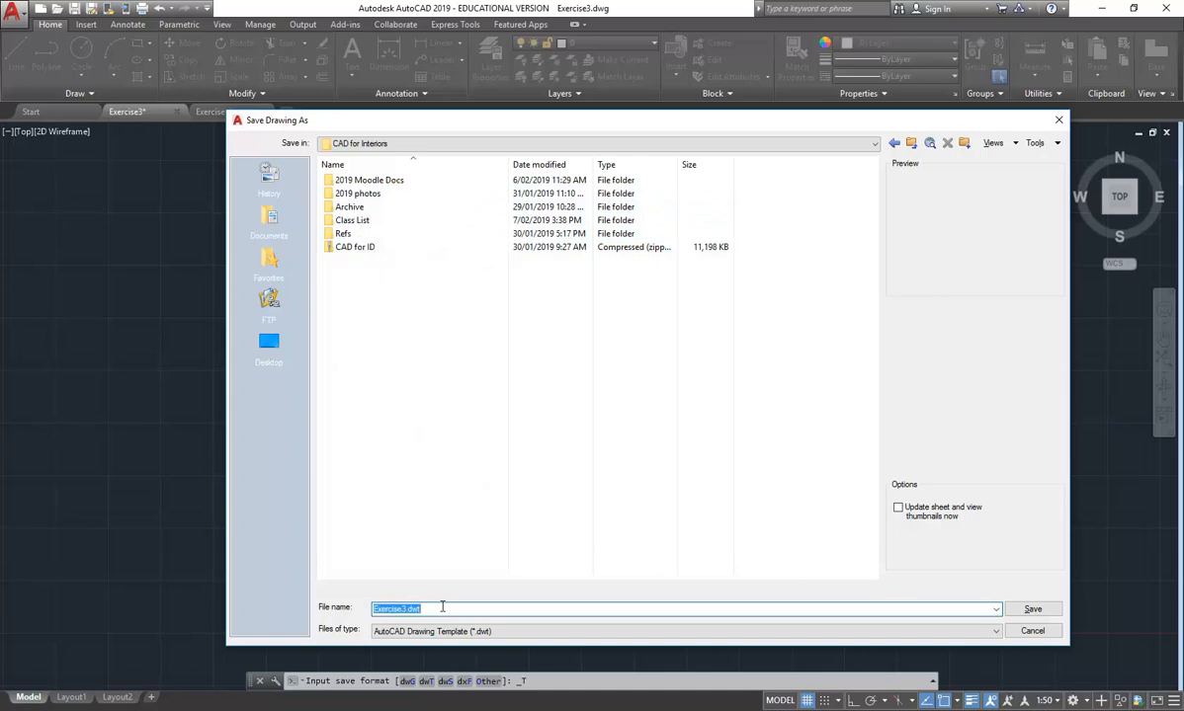
text(Ex)
click(1031, 610)
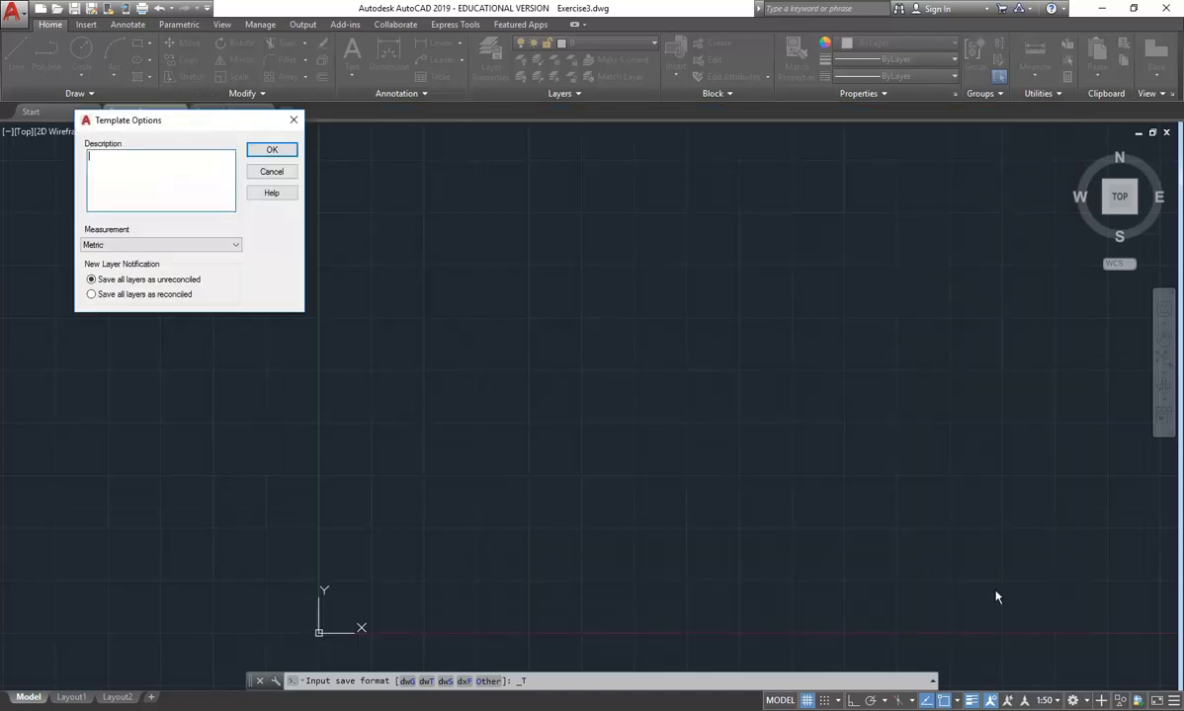
click(269, 151)
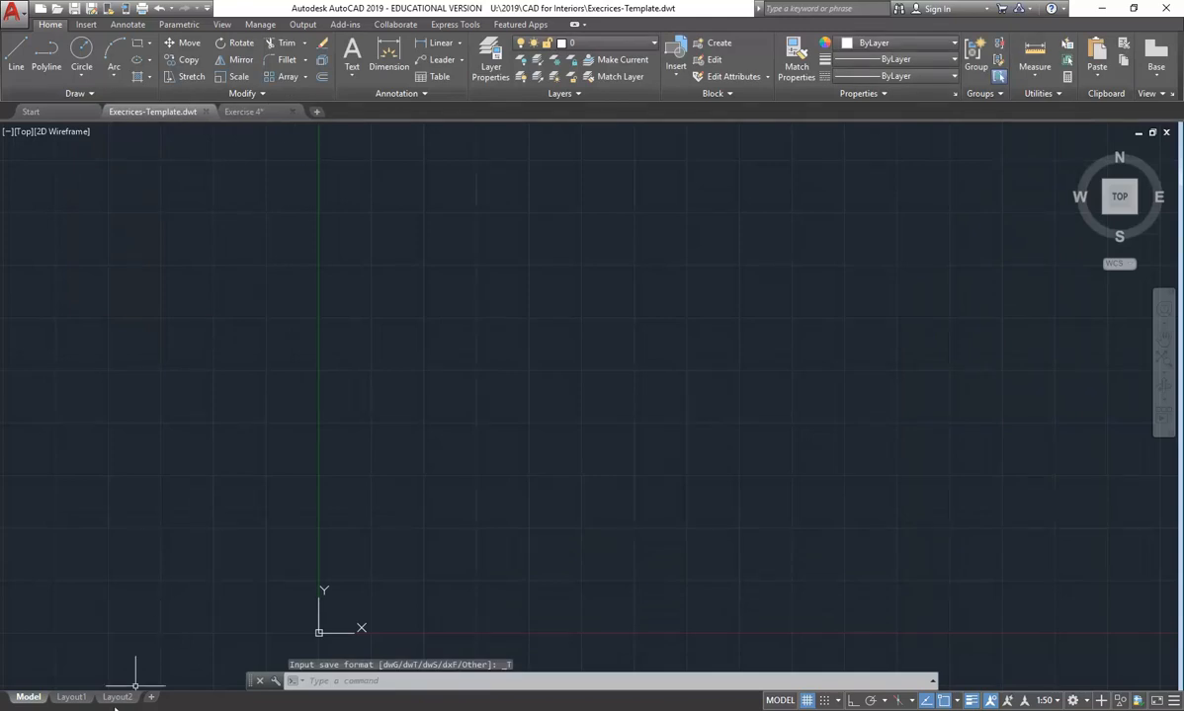
Check Layout1 and Layout2 of the template and return to model space.
click(69, 699)
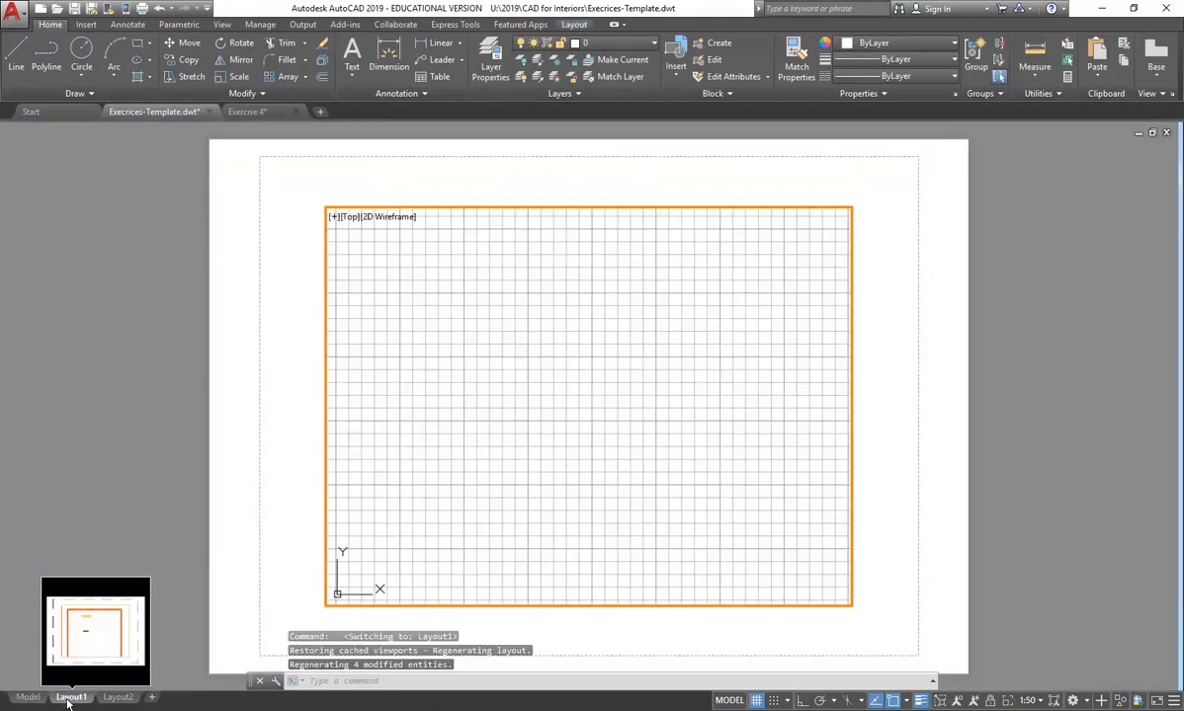
click(117, 699)
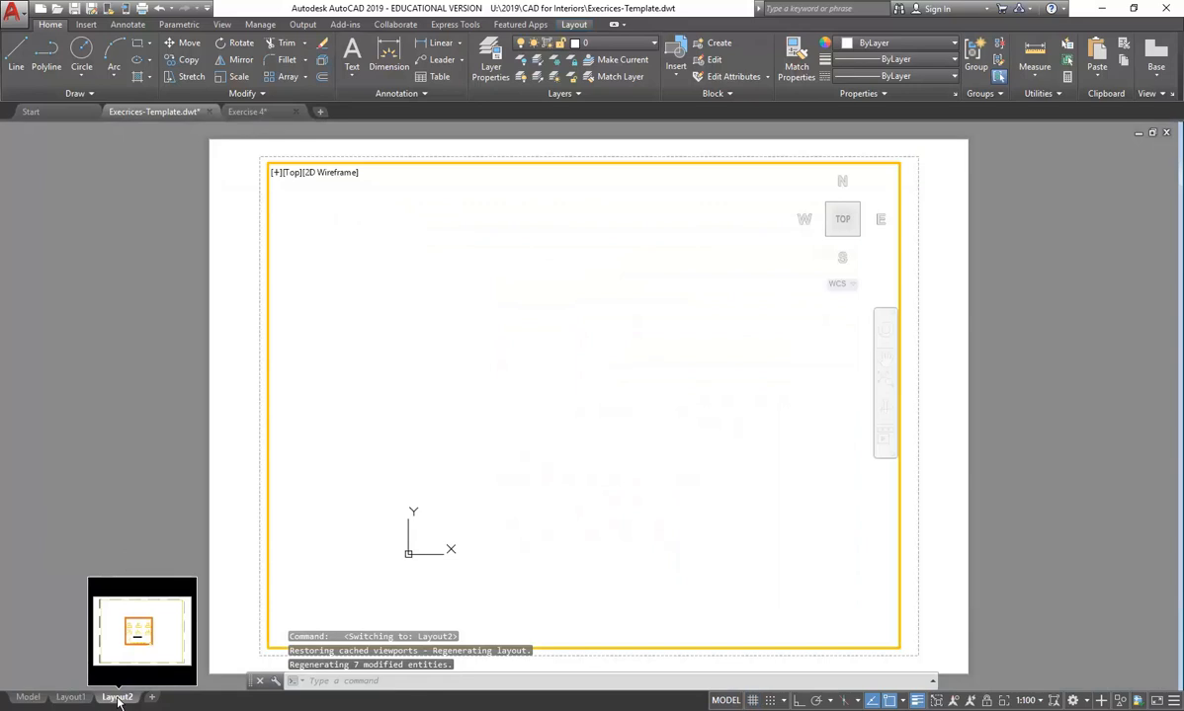
click(72, 699)
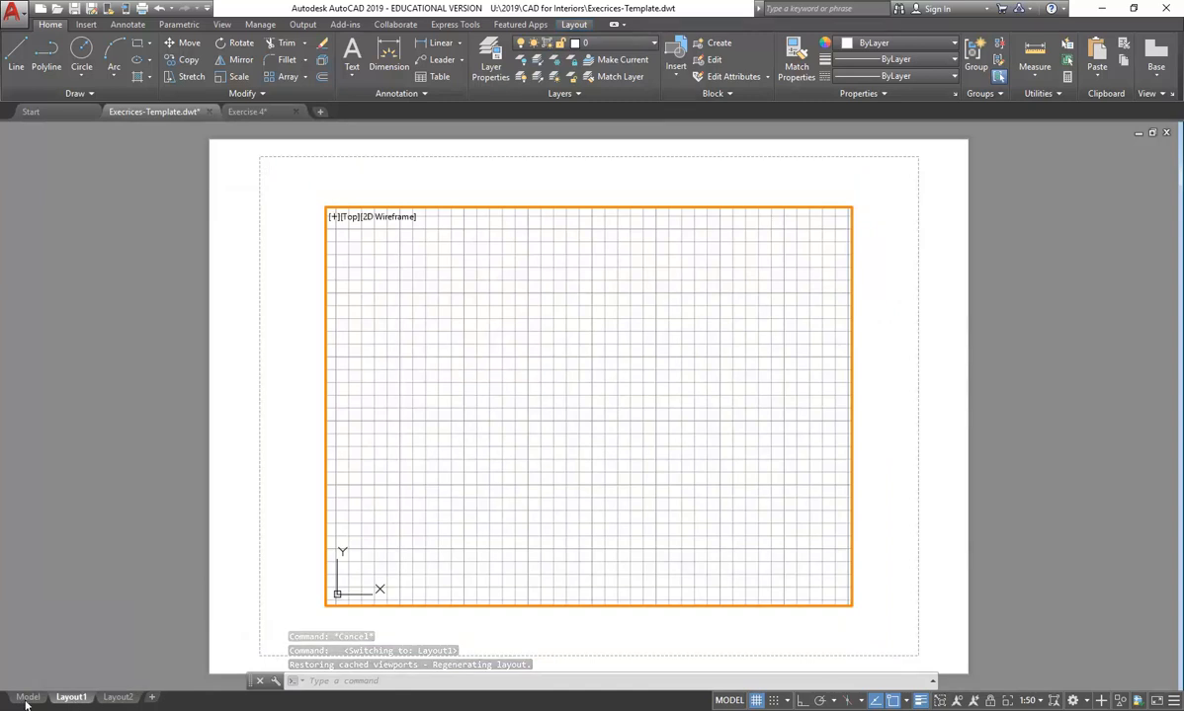
click(28, 697)
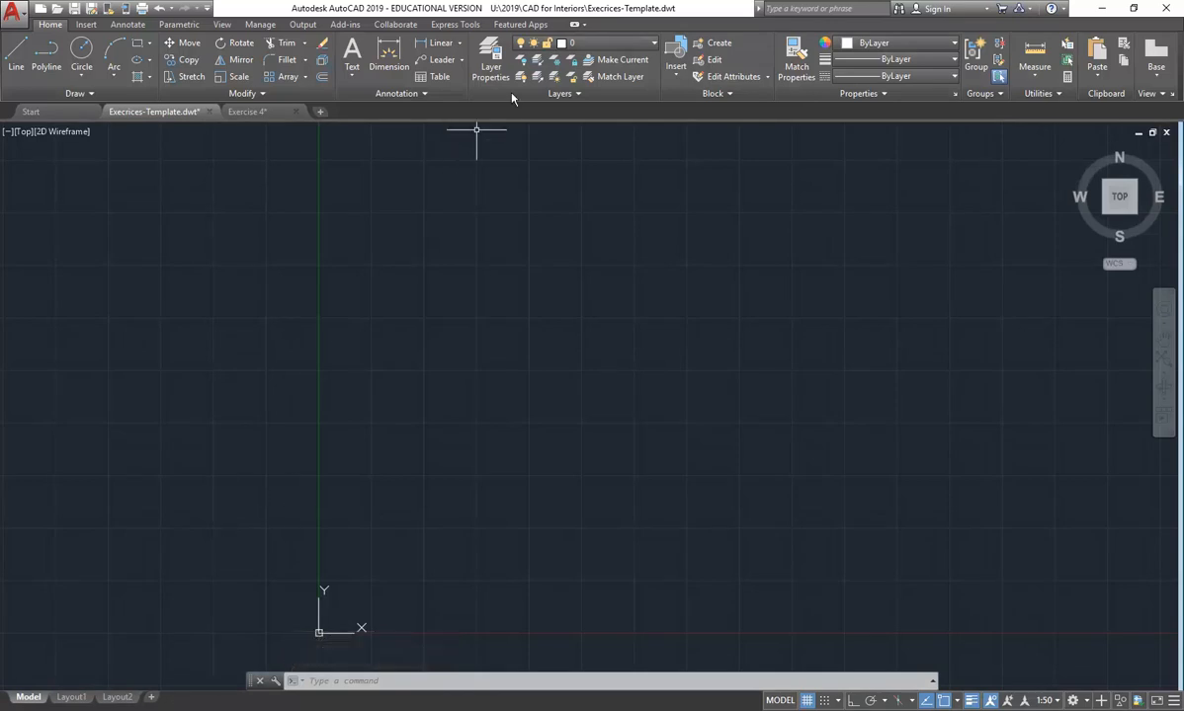
Make A-WALL the current layer and change its colour to index colour 20.
click(589, 46)
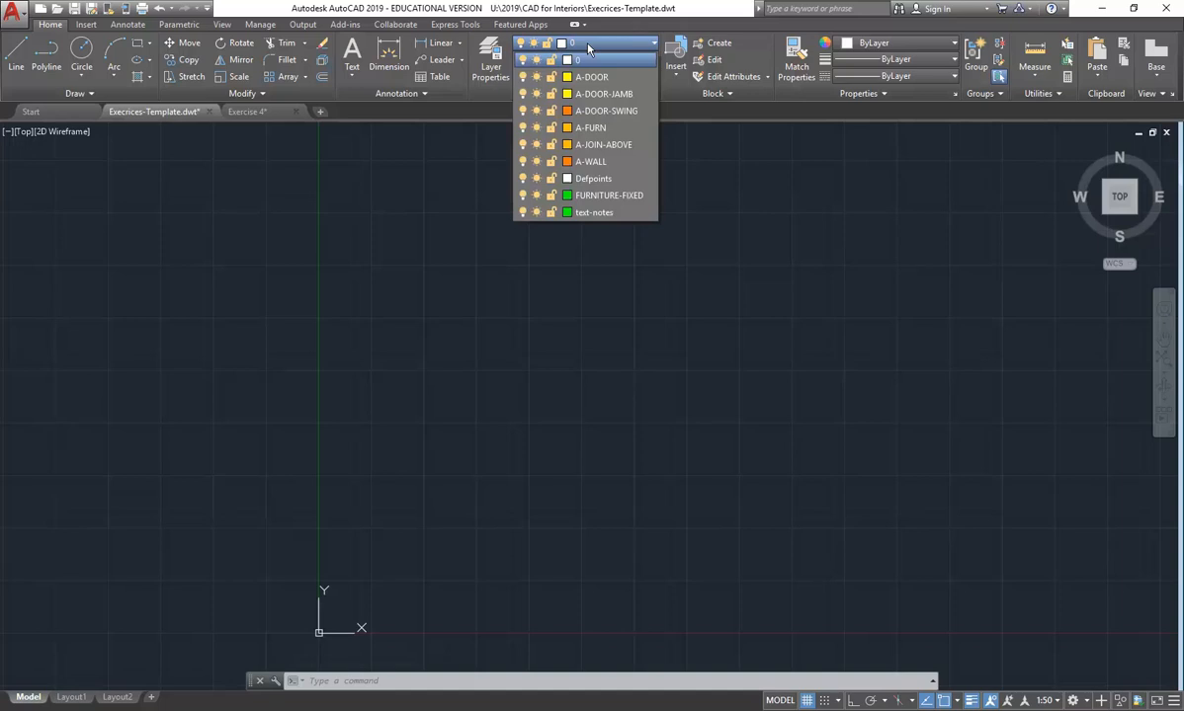
click(583, 161)
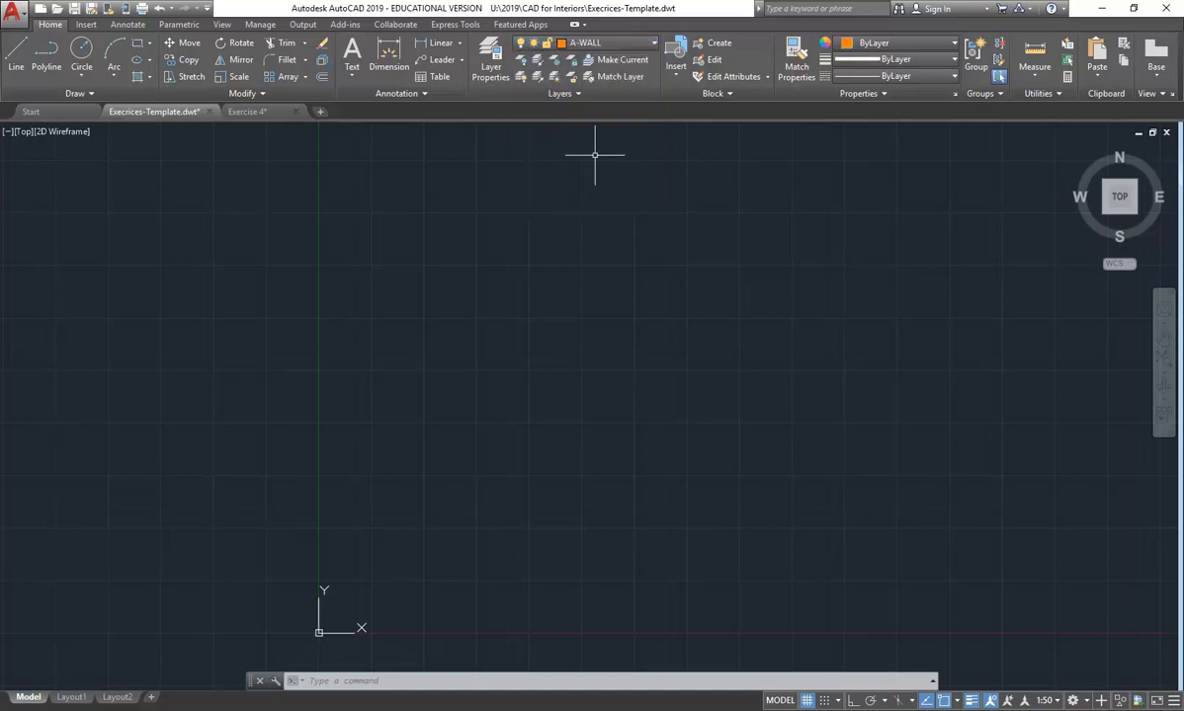
click(581, 46)
click(569, 163)
key(ctrl+s)
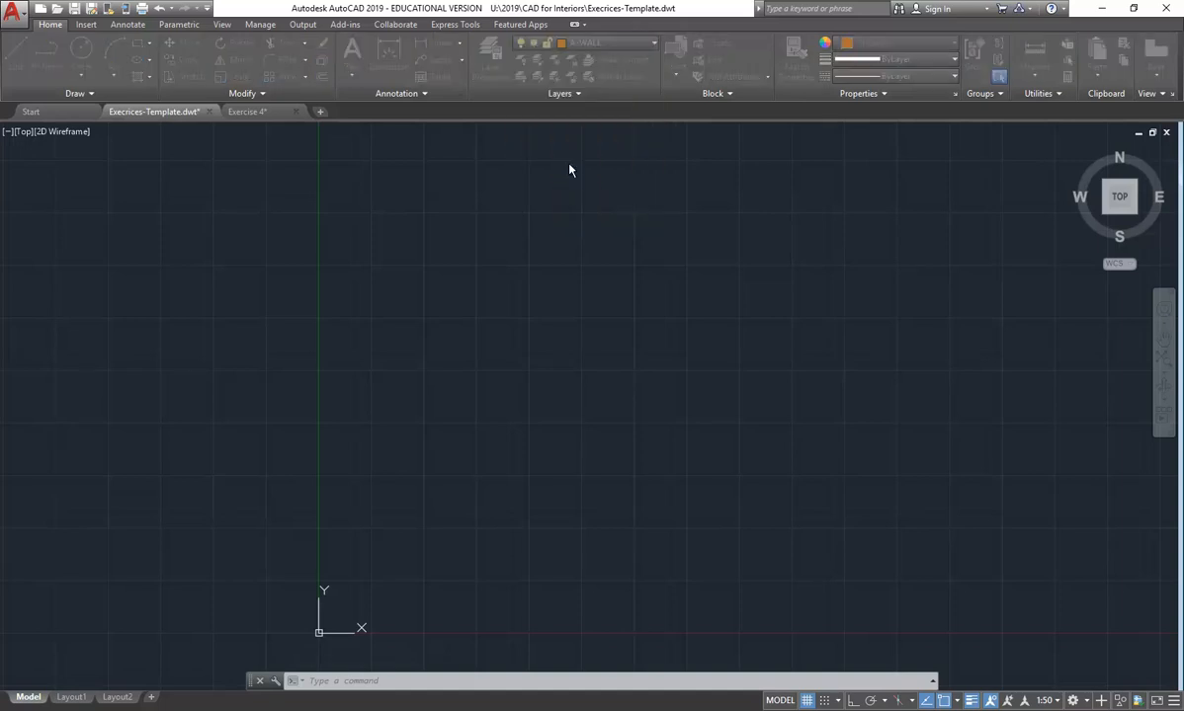
click(450, 251)
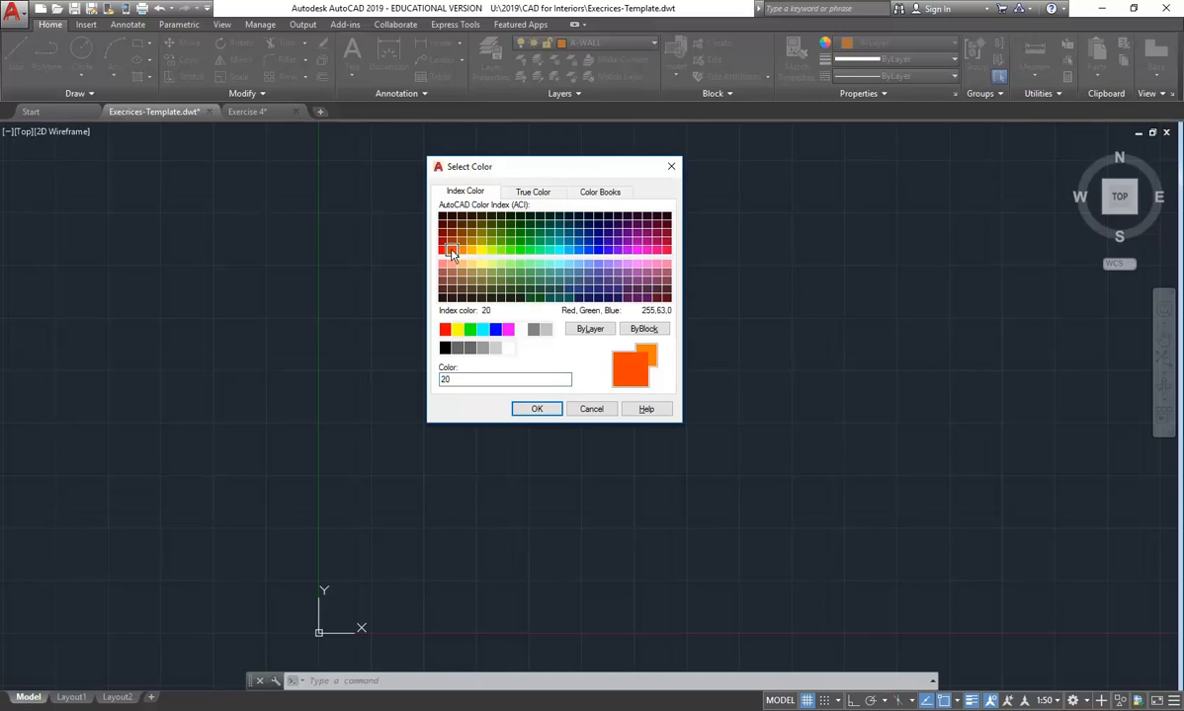
click(535, 408)
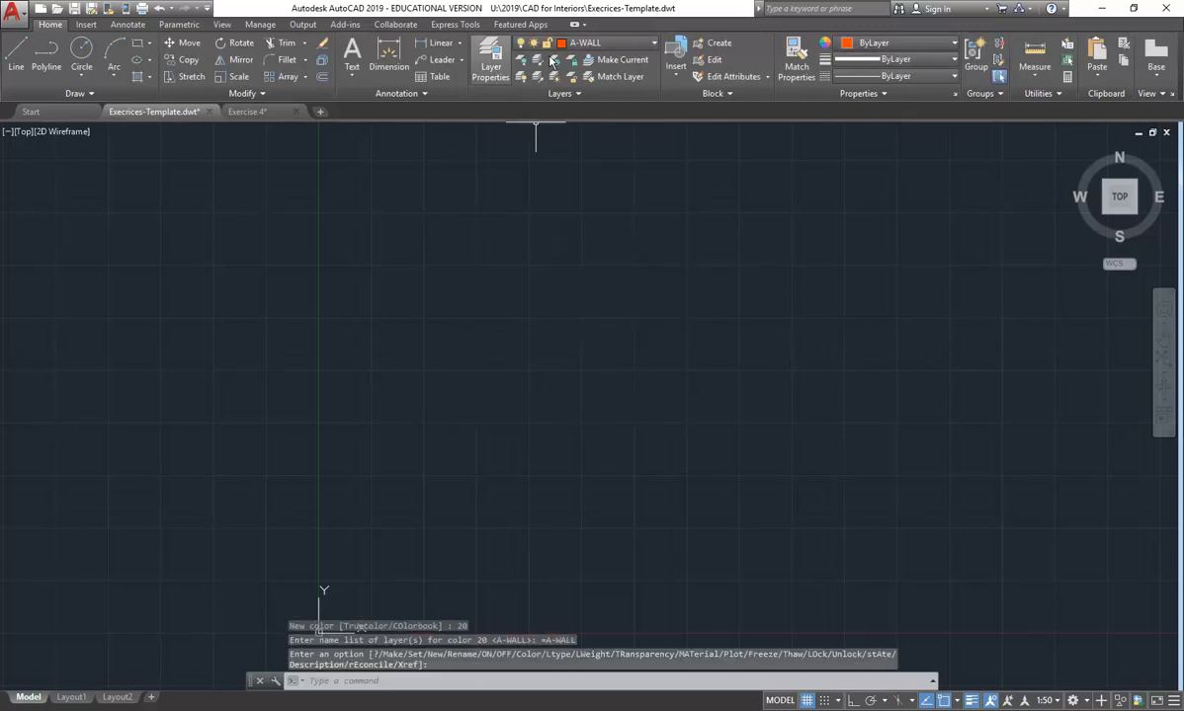
Switch the current layer to A-FURN and back to A-WALL.
click(593, 42)
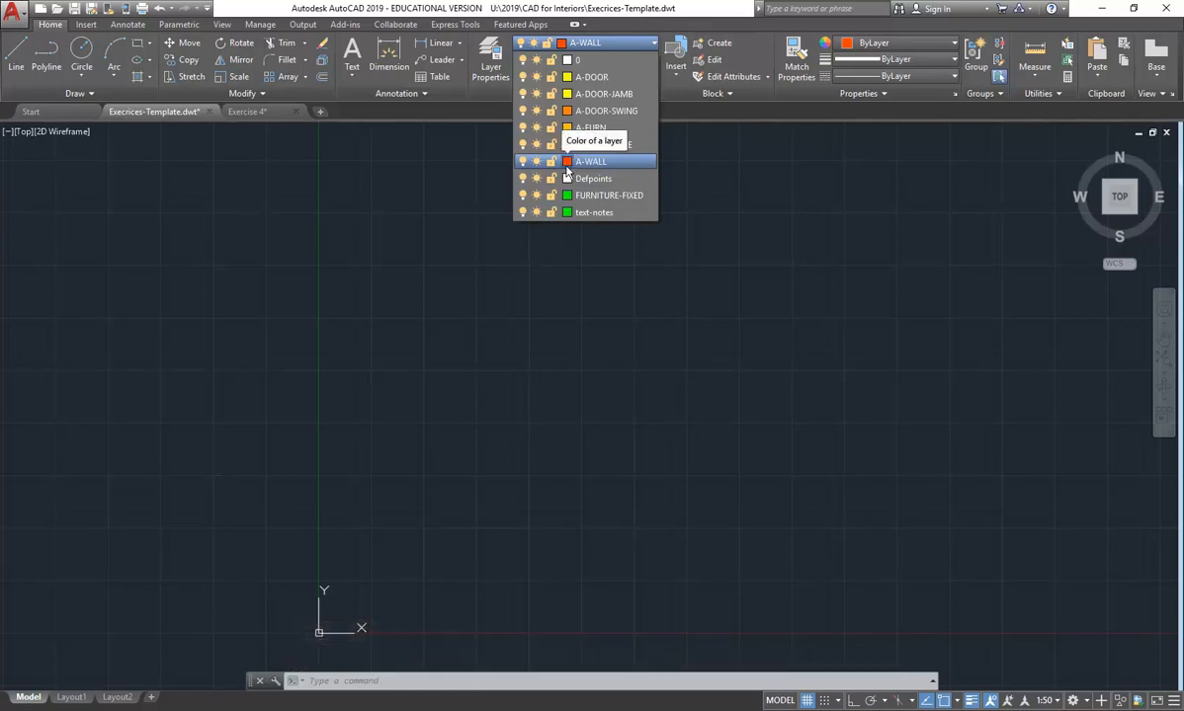
click(559, 39)
click(599, 44)
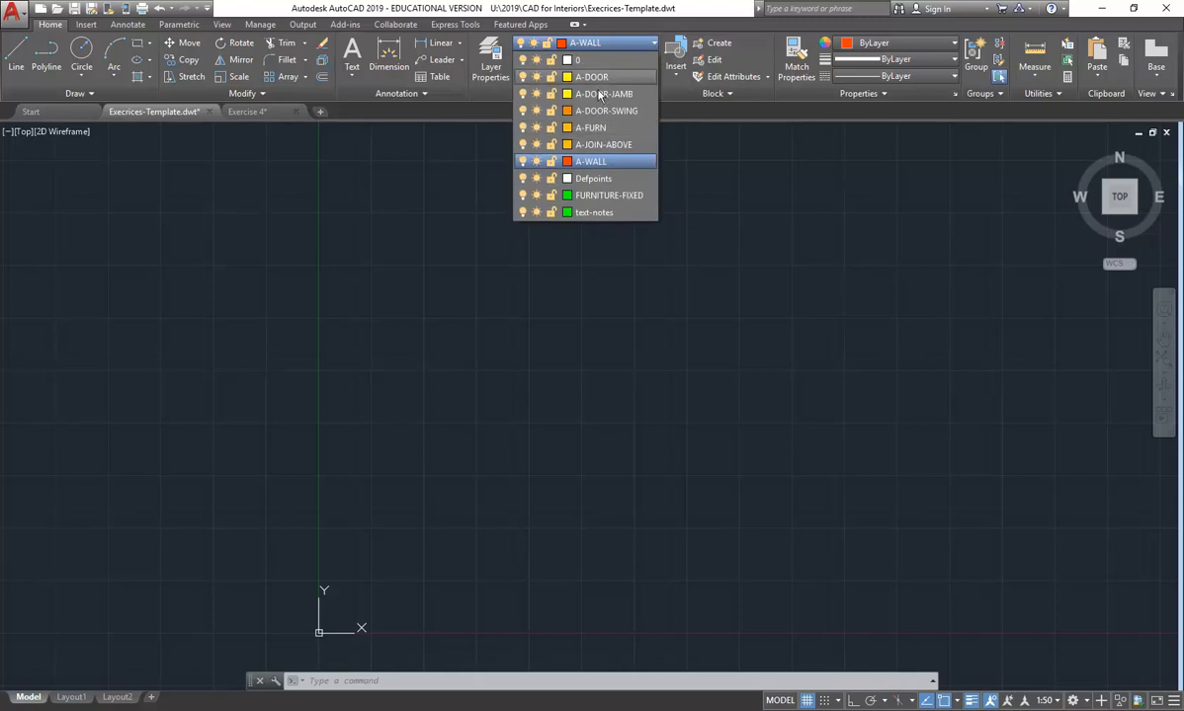
click(591, 128)
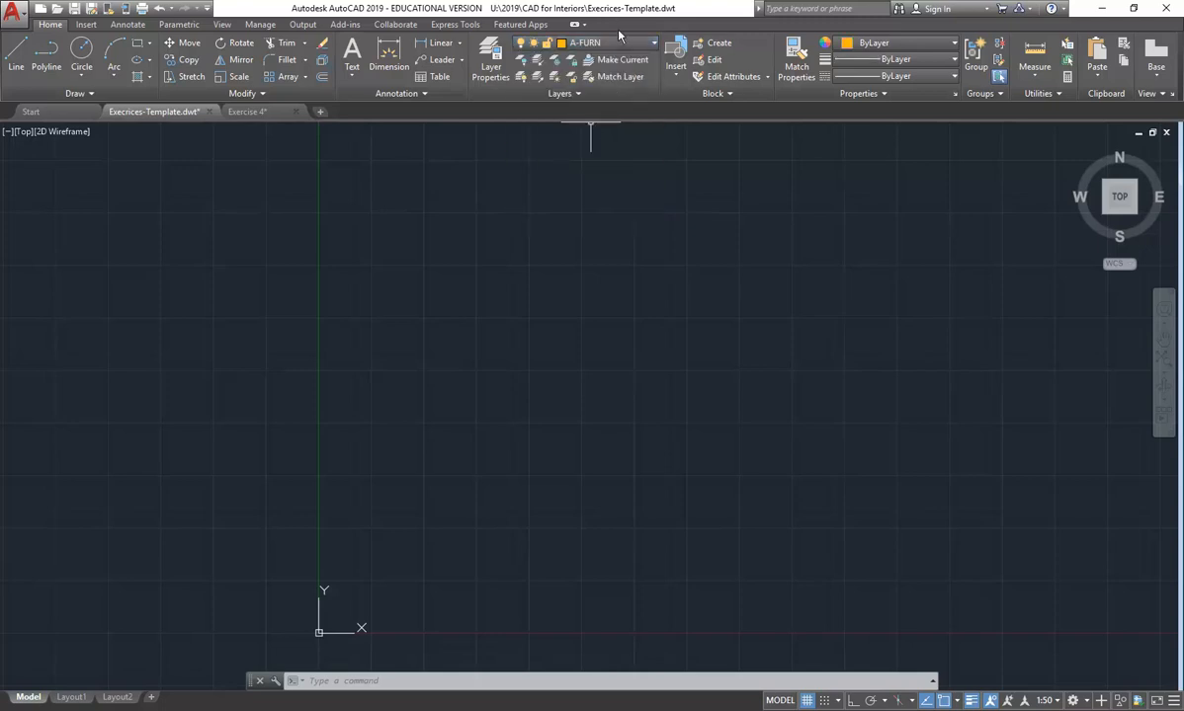
click(607, 43)
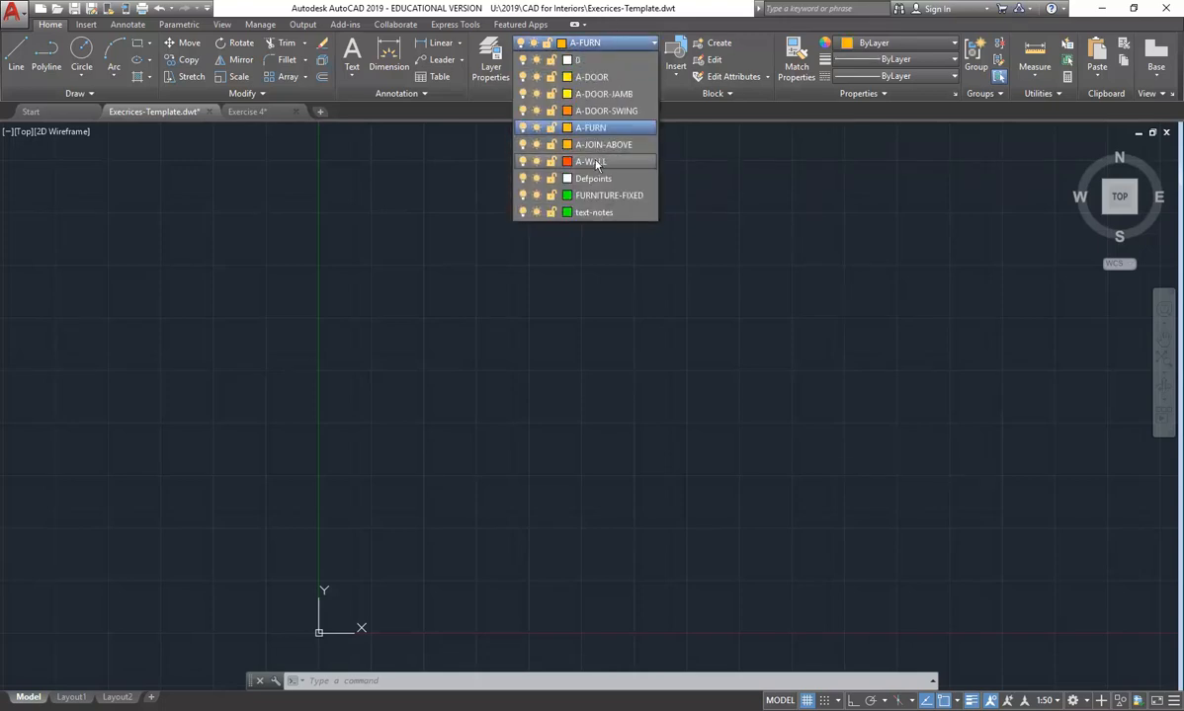
click(593, 162)
click(608, 43)
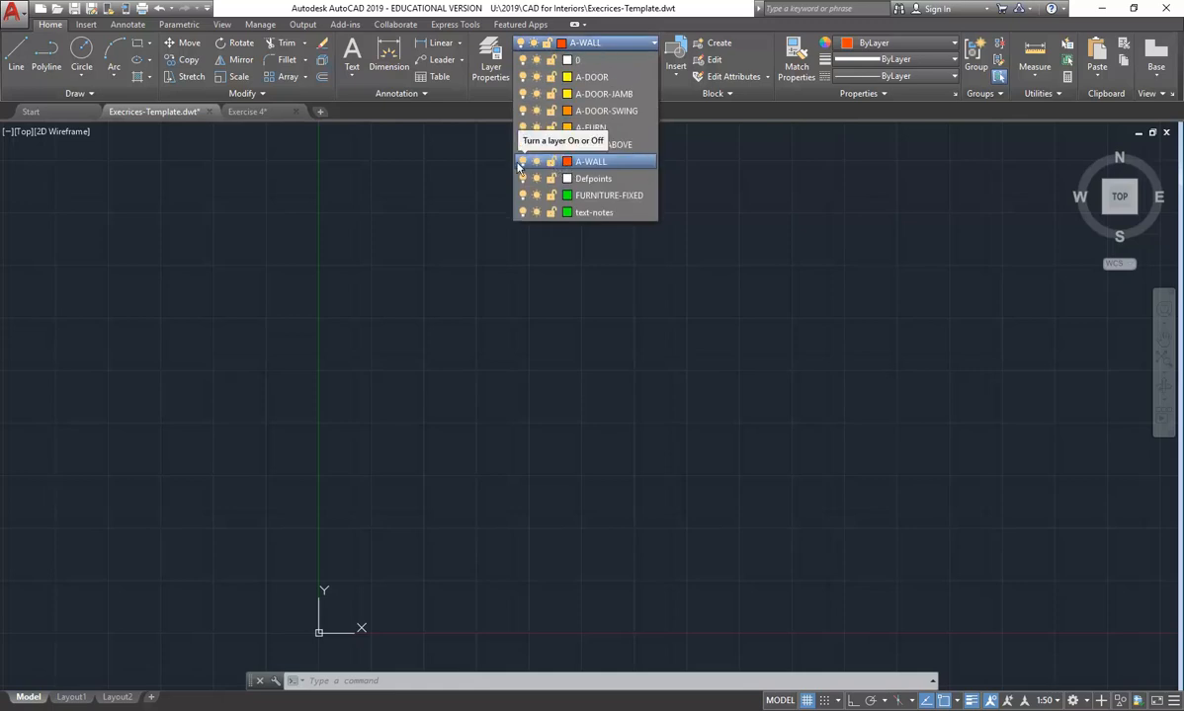
click(596, 164)
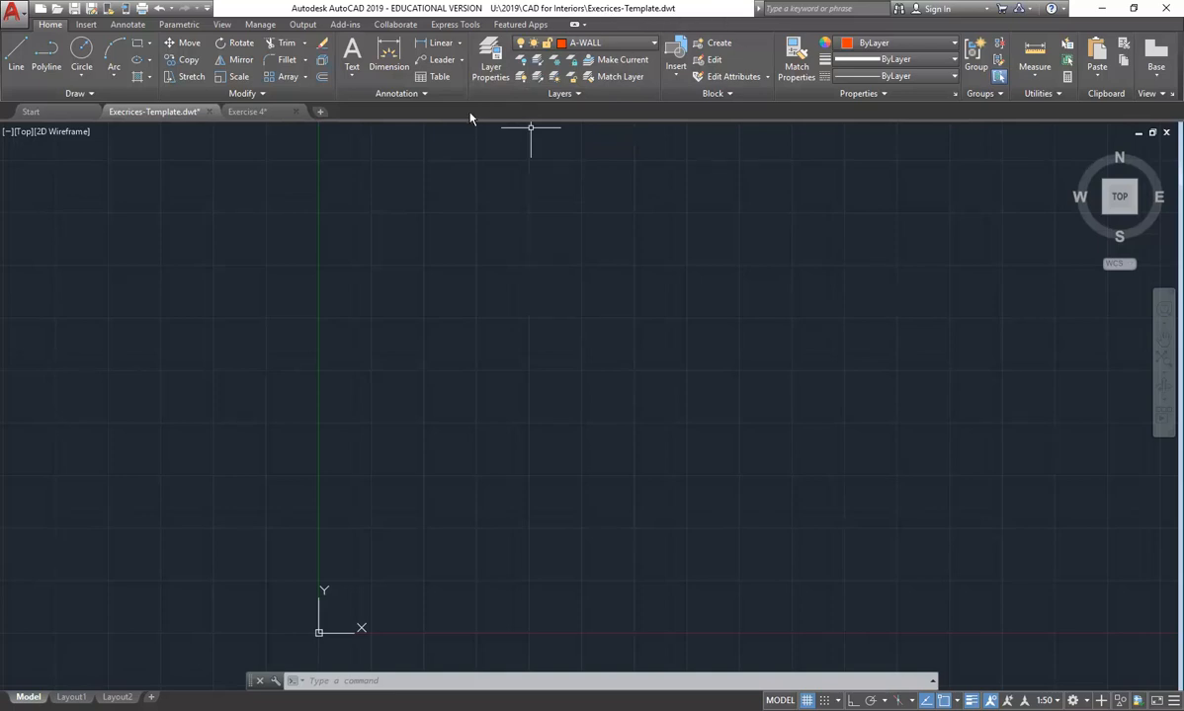
Close the Execrices-Template file without saving its changes.
click(210, 113)
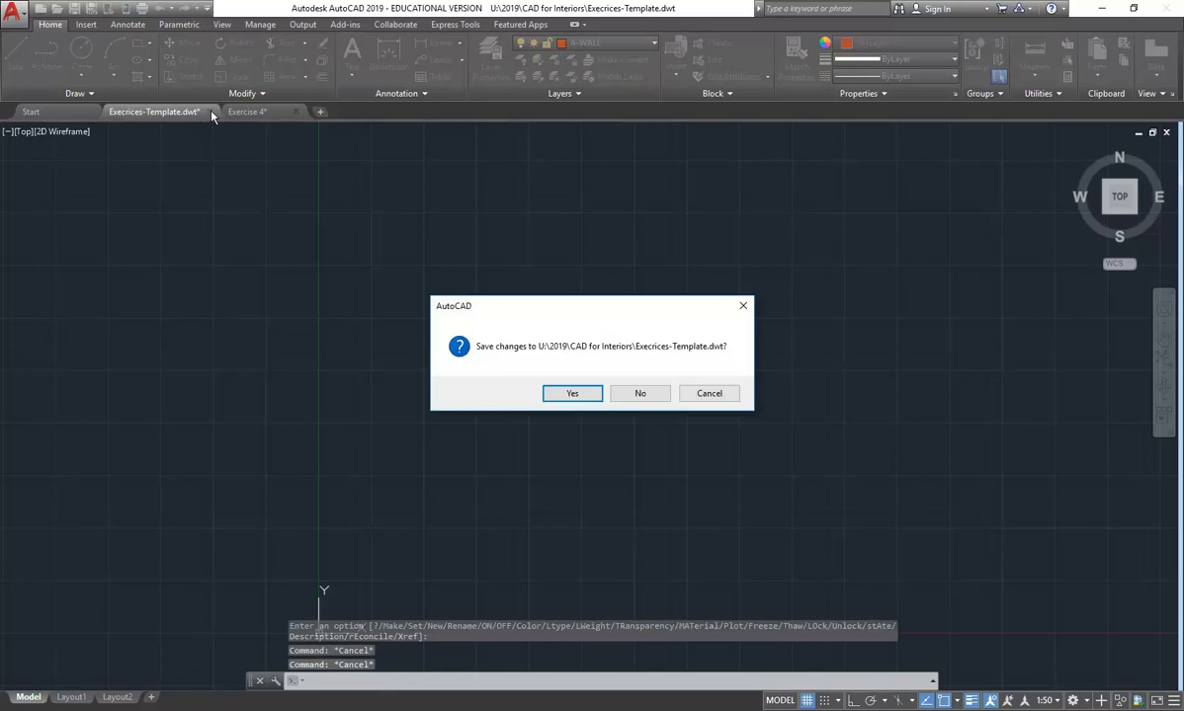
click(640, 394)
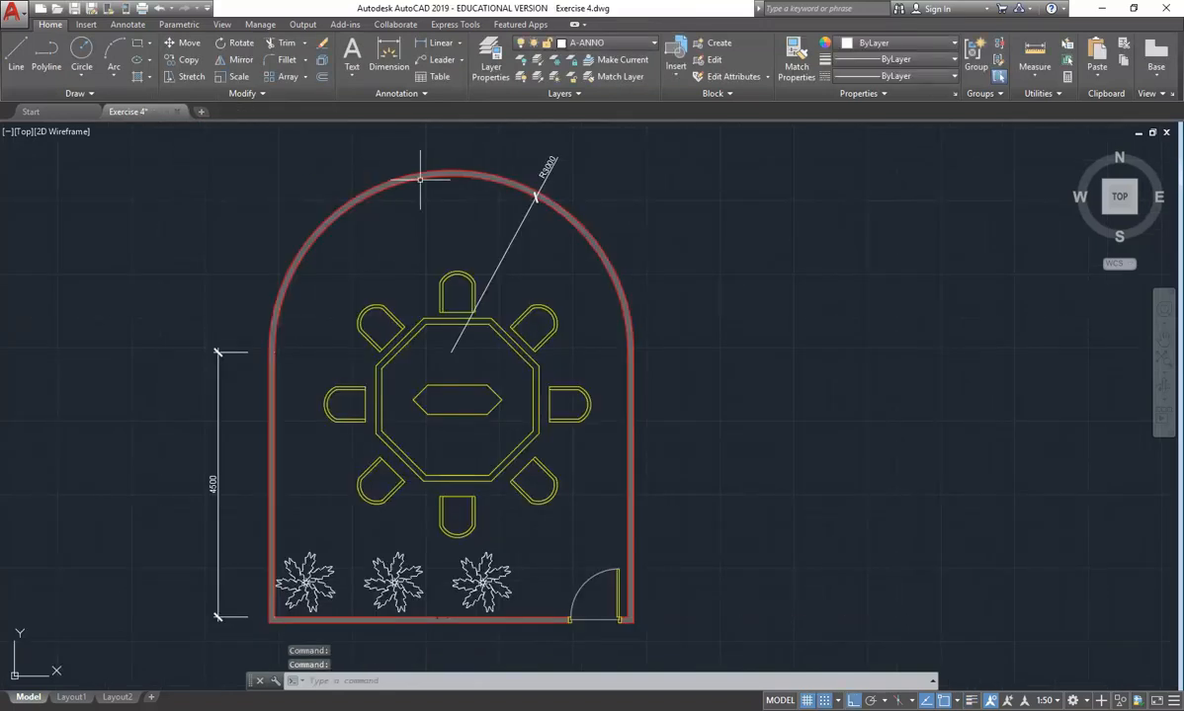
Create a new drawing from Execrices-Template in the 2019 > CAD for Interiors folder and maximize the program window.
click(11, 18)
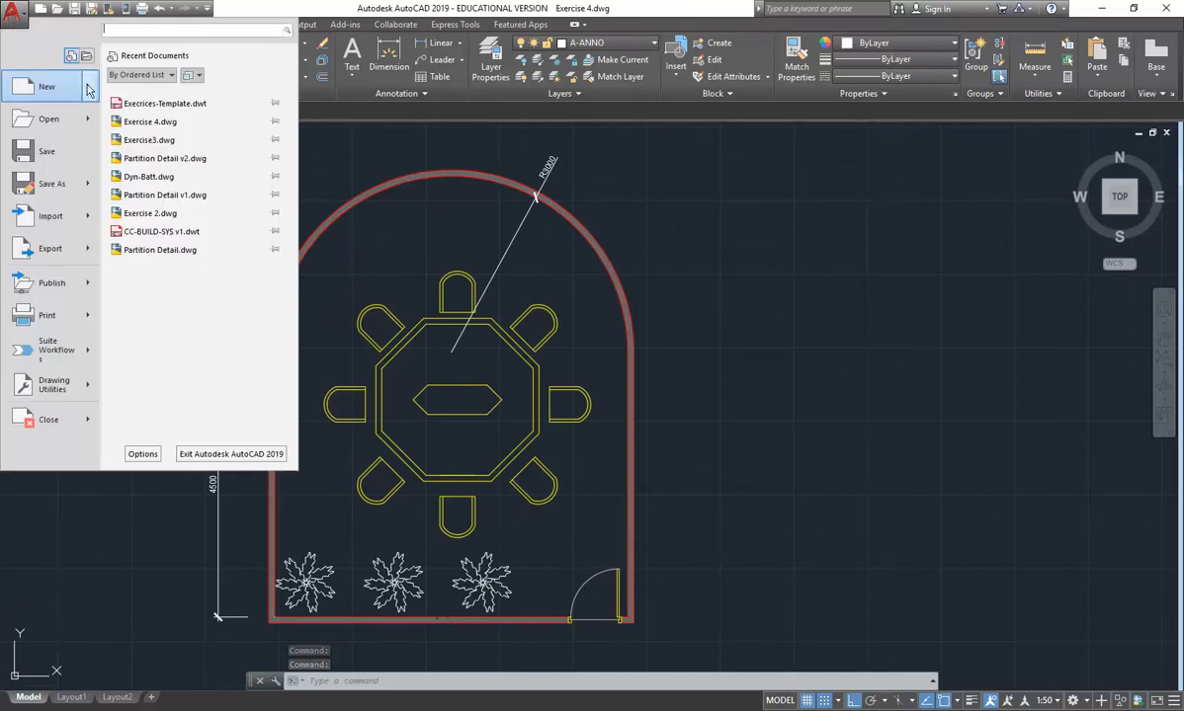
mouse_move(86, 90)
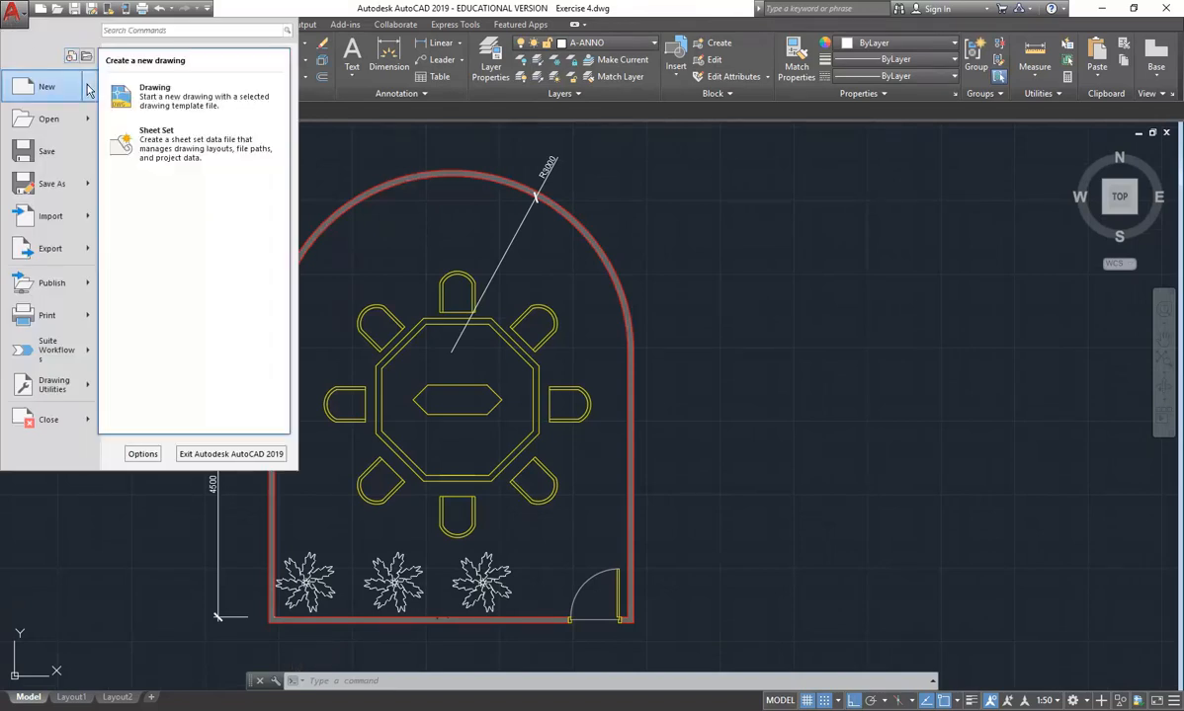
click(179, 102)
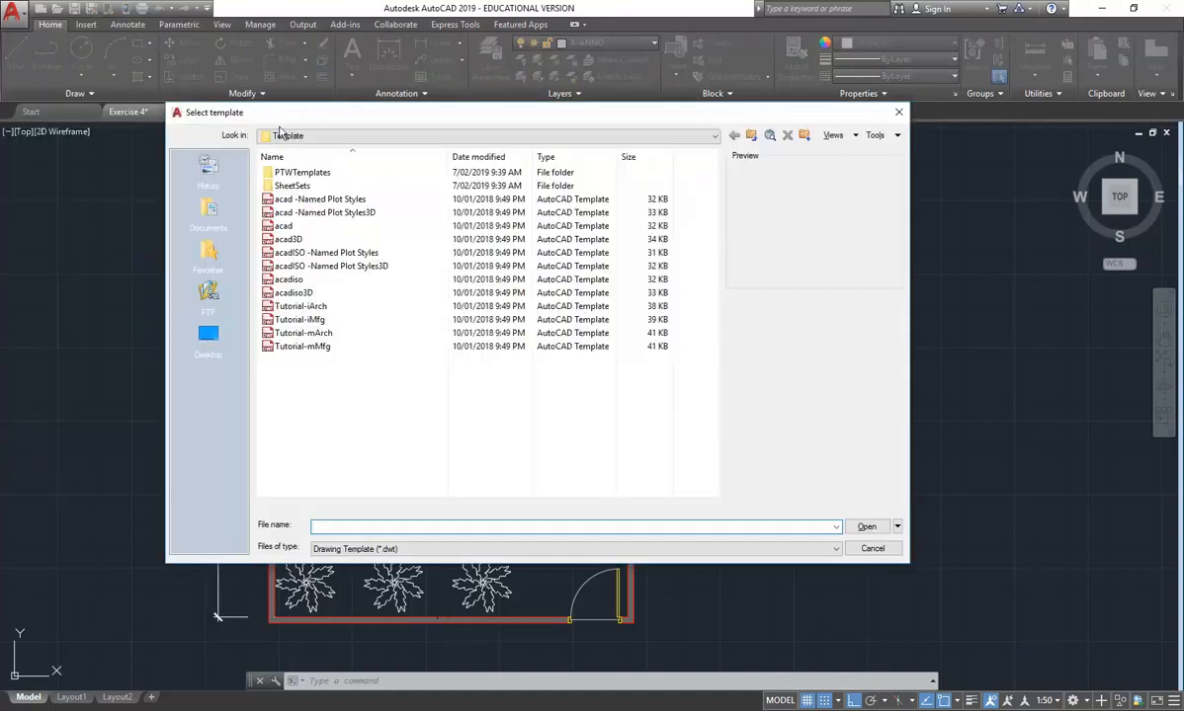
click(331, 139)
click(326, 391)
double_click(284, 307)
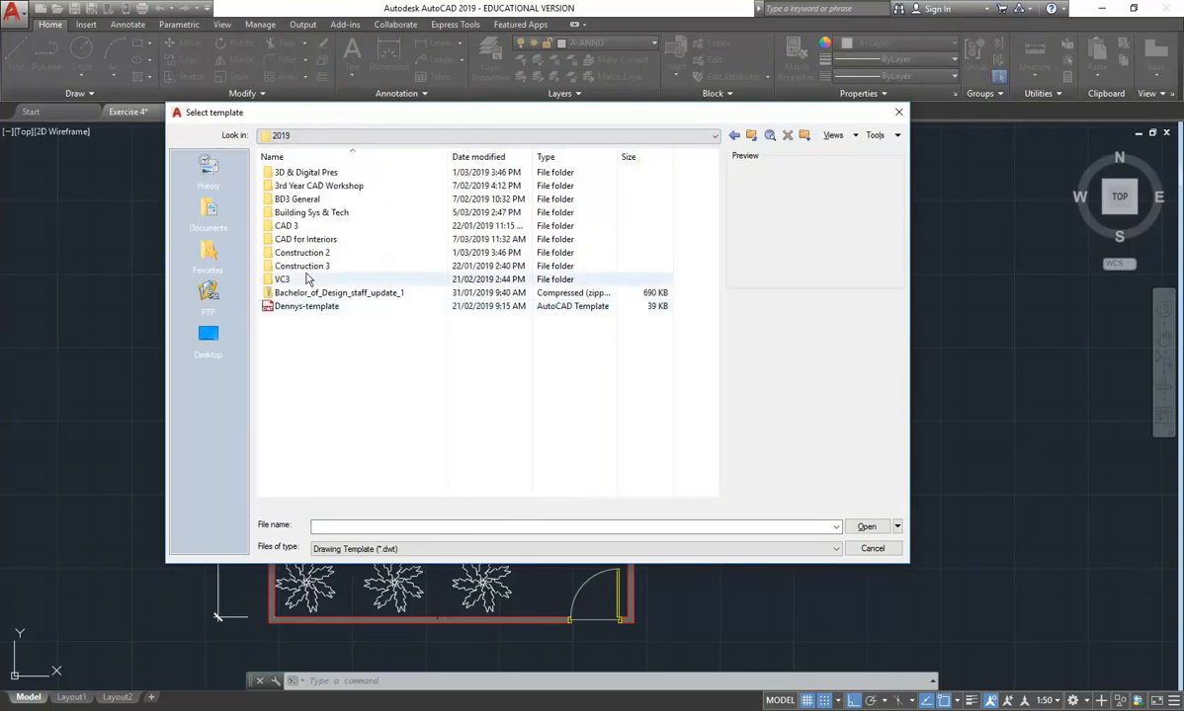
double_click(301, 241)
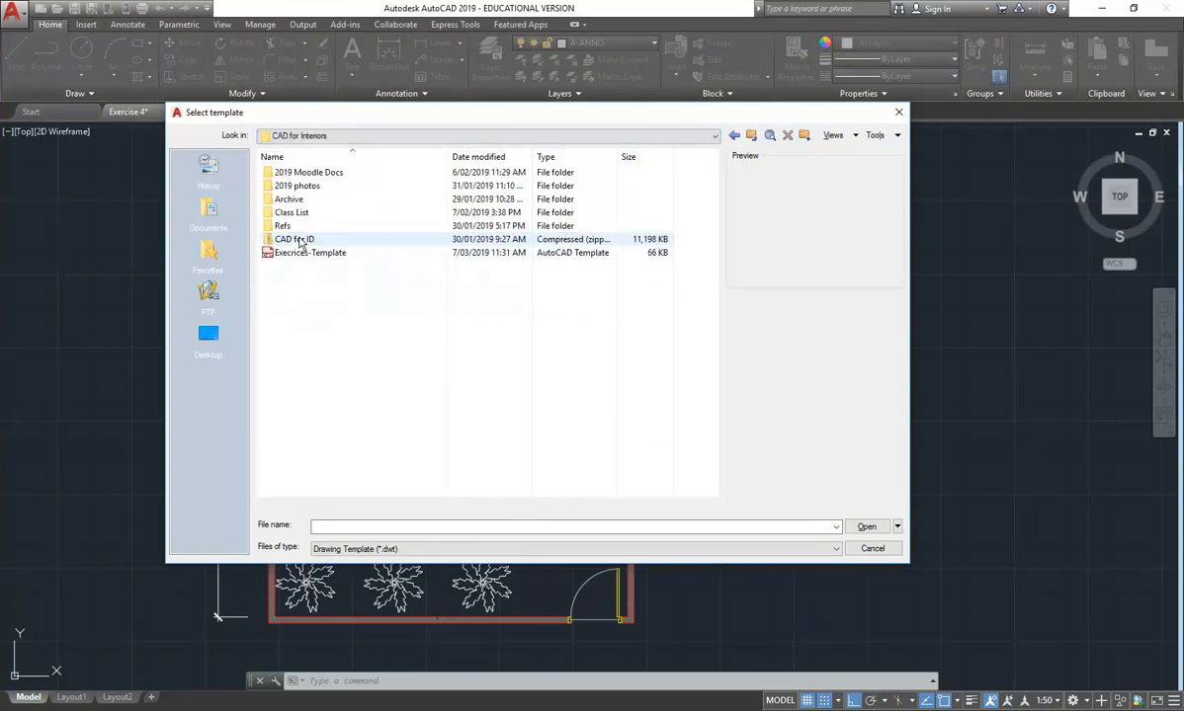
click(288, 253)
click(864, 532)
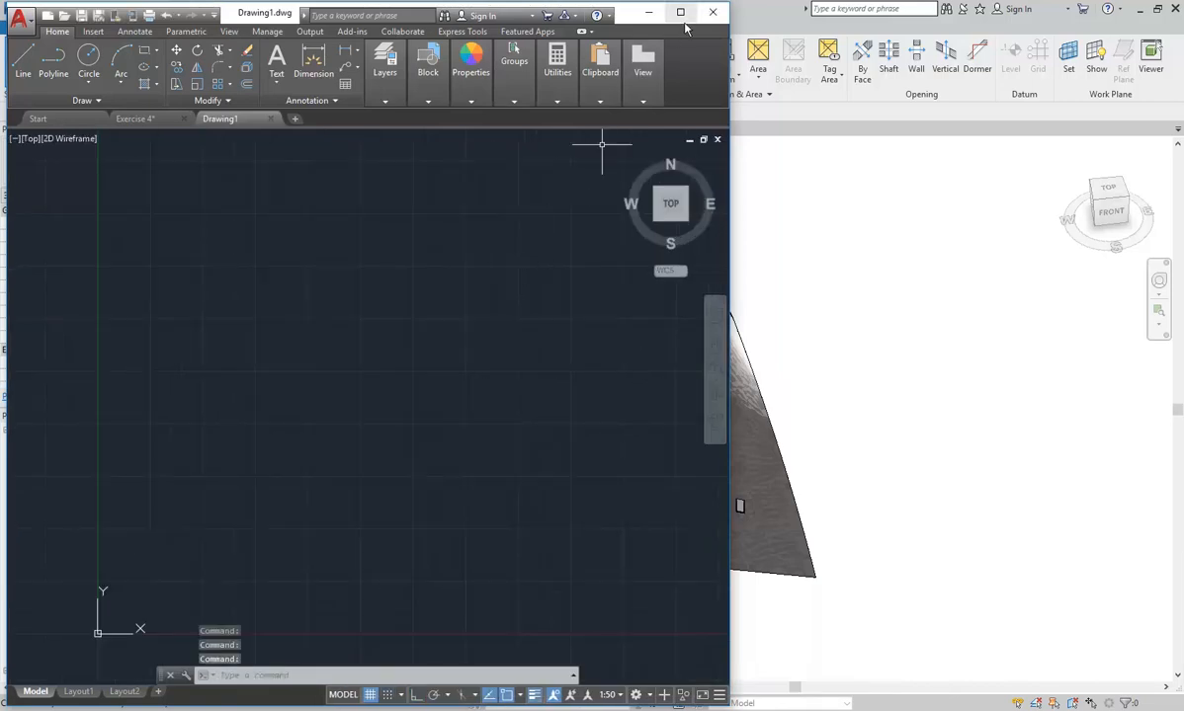
click(681, 14)
Change the A-WALL layer's colour to index colour 20 and make A-WALL the current layer.
click(615, 46)
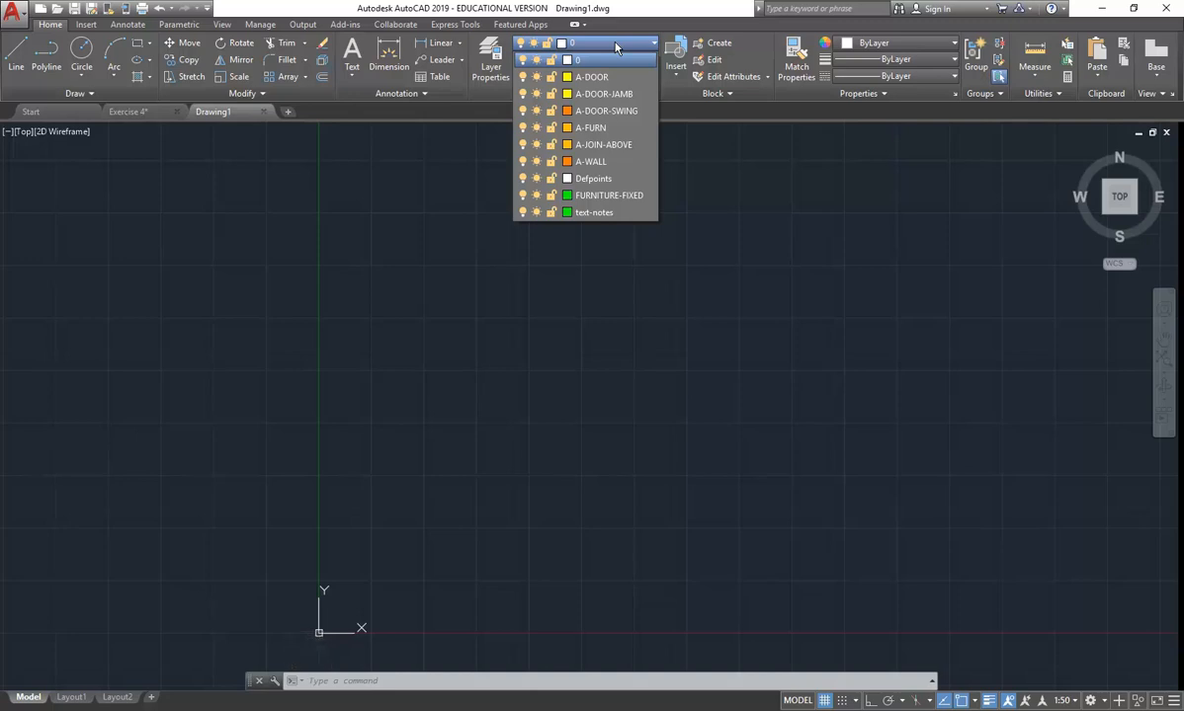
click(567, 162)
click(445, 248)
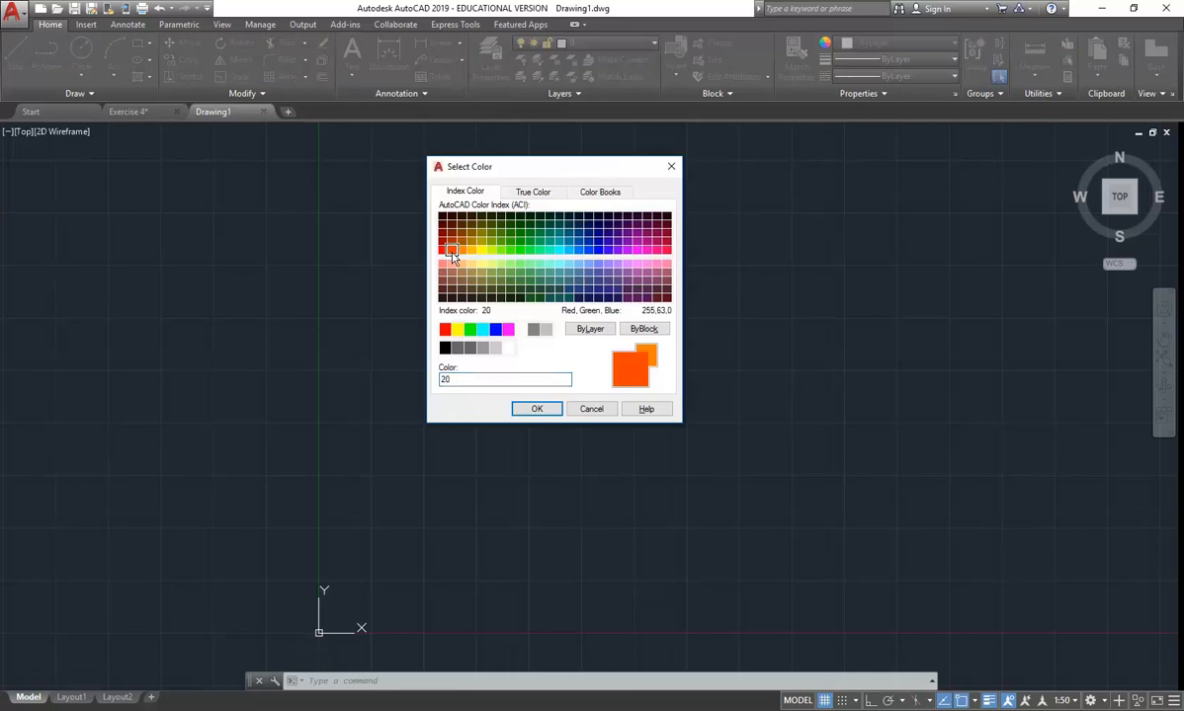
click(525, 410)
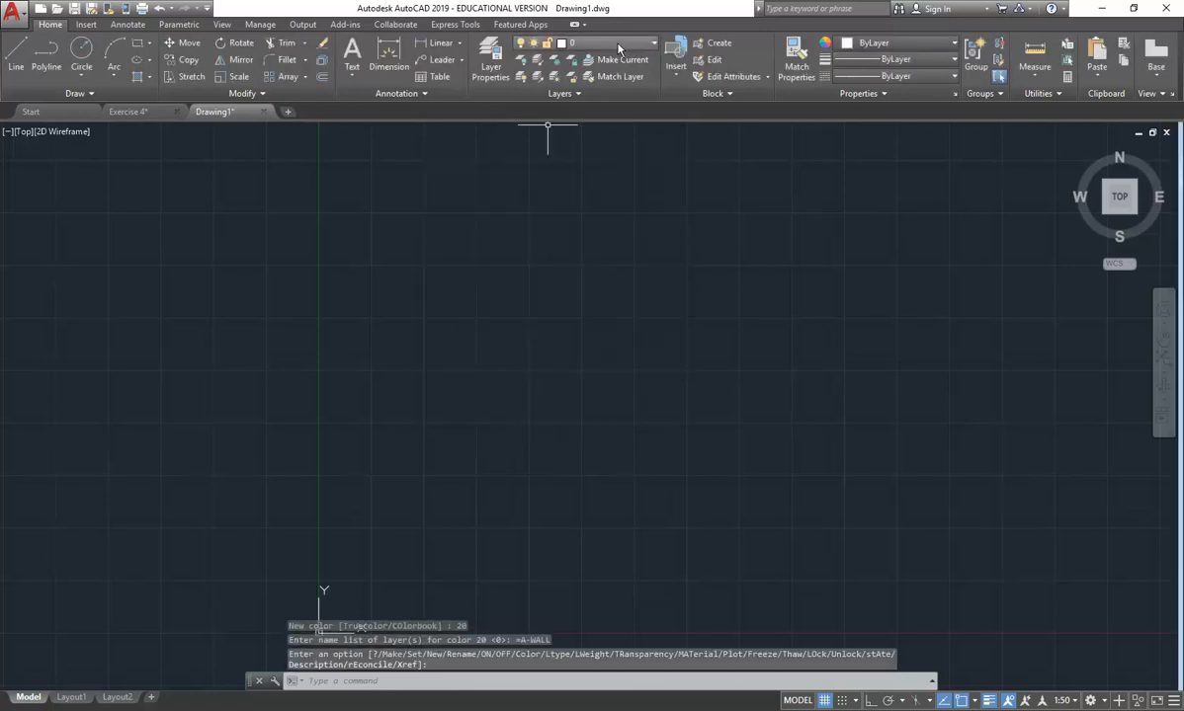
click(617, 45)
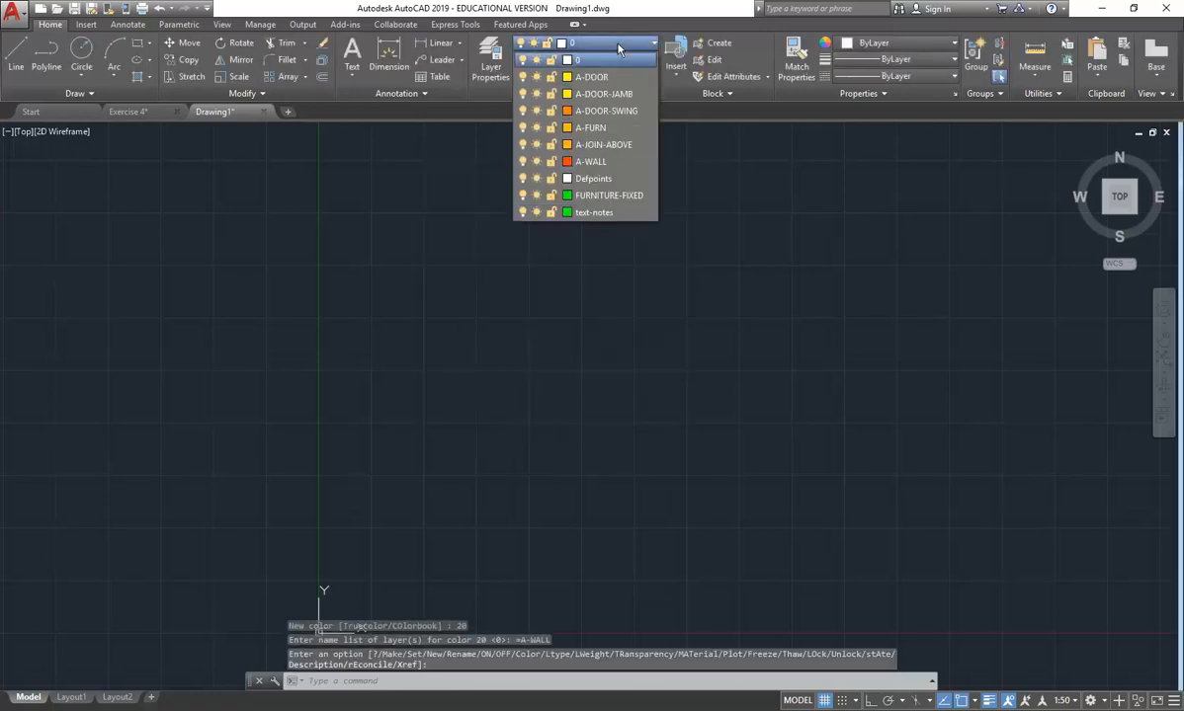
click(602, 162)
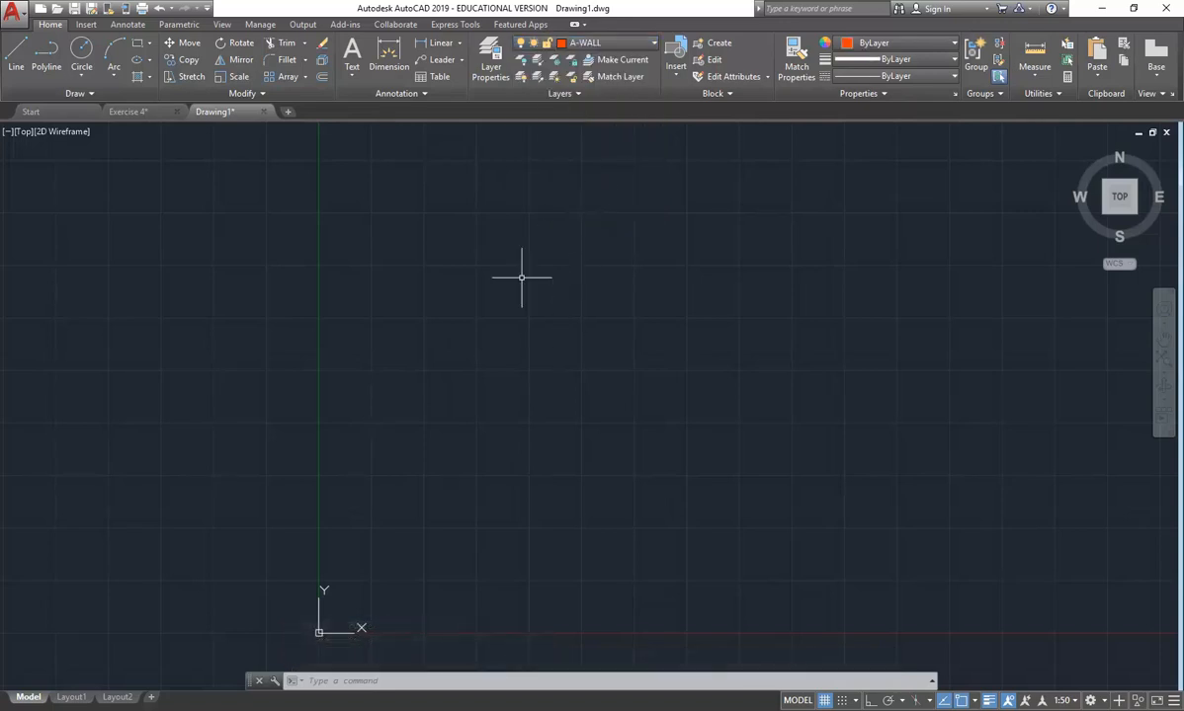
Draw a rectangle 5000 wide and 8000 high for the room's inner wall outline, starting near the origin.
click(138, 45)
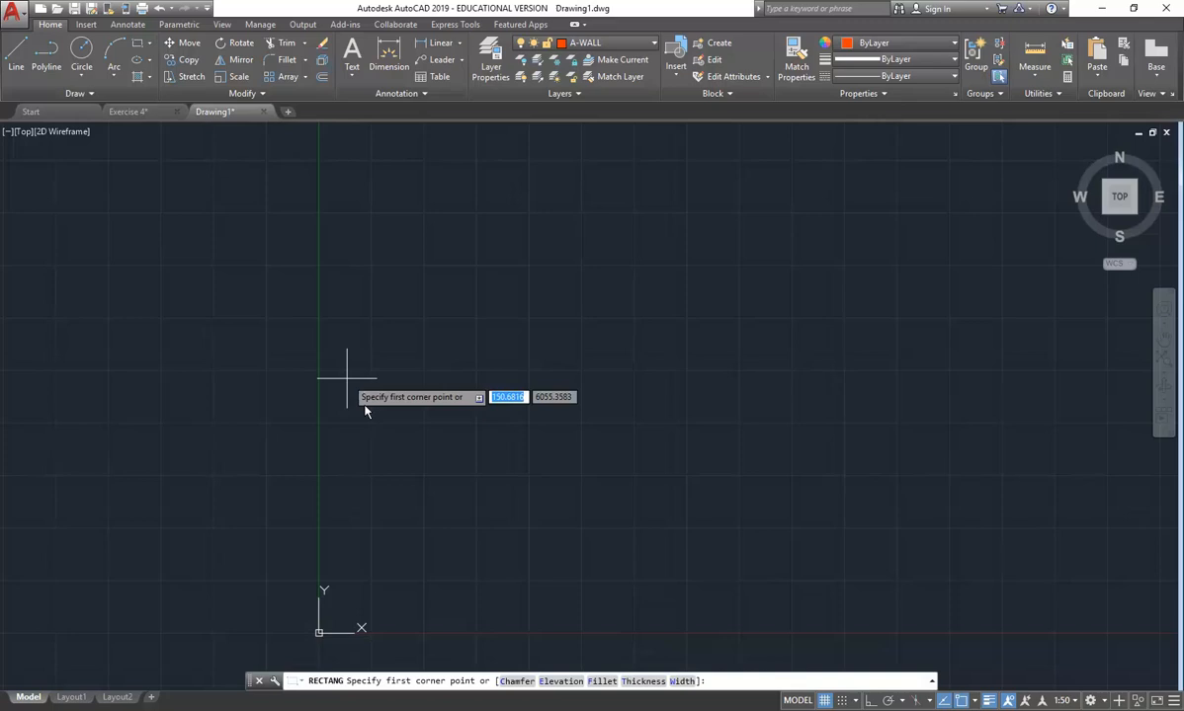
click(403, 572)
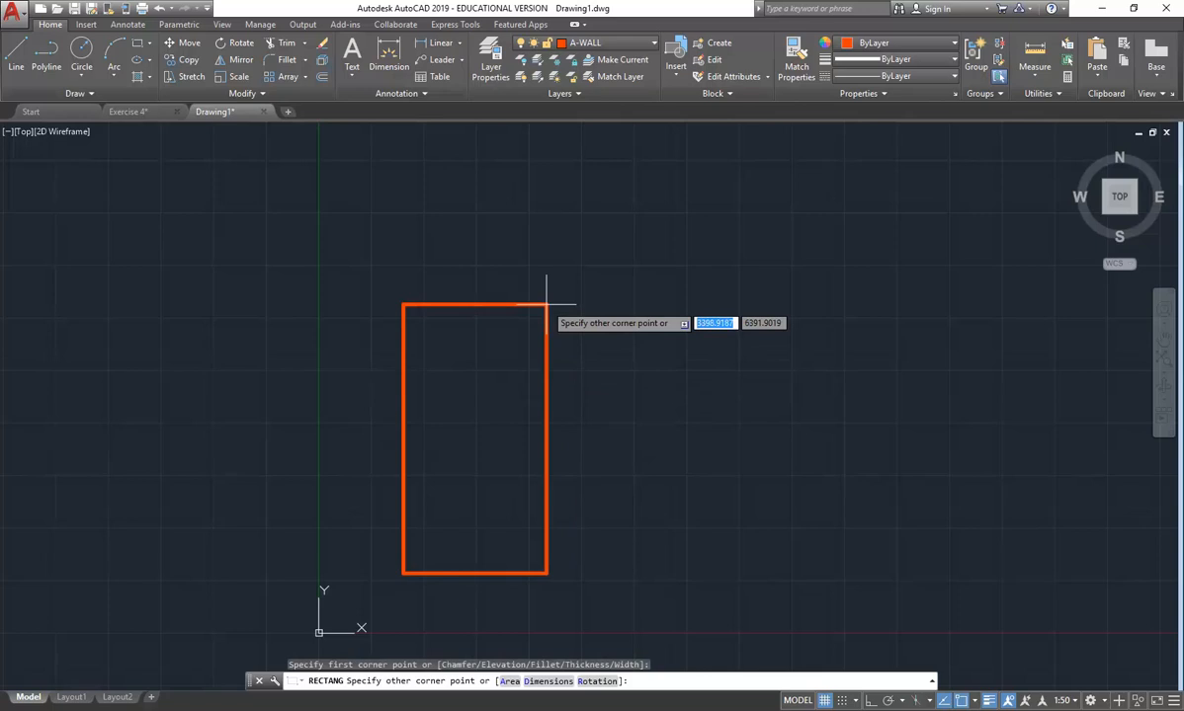
text(5000)
key(Tab)
text(800)
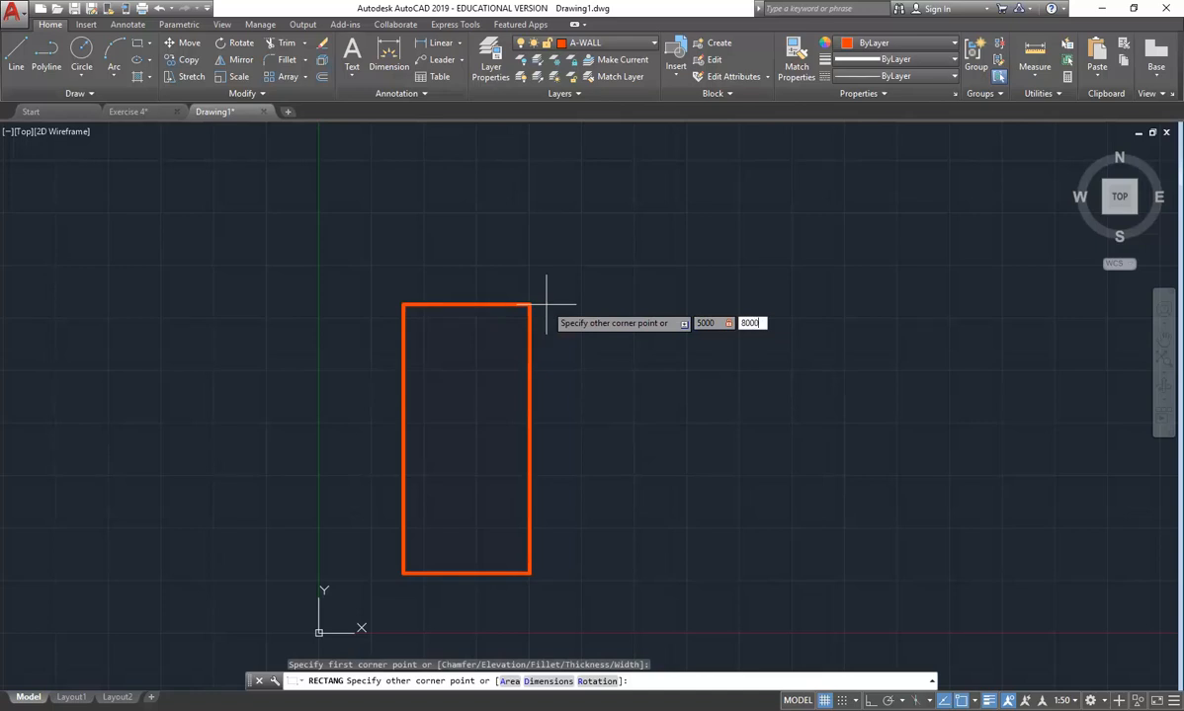
key(Return)
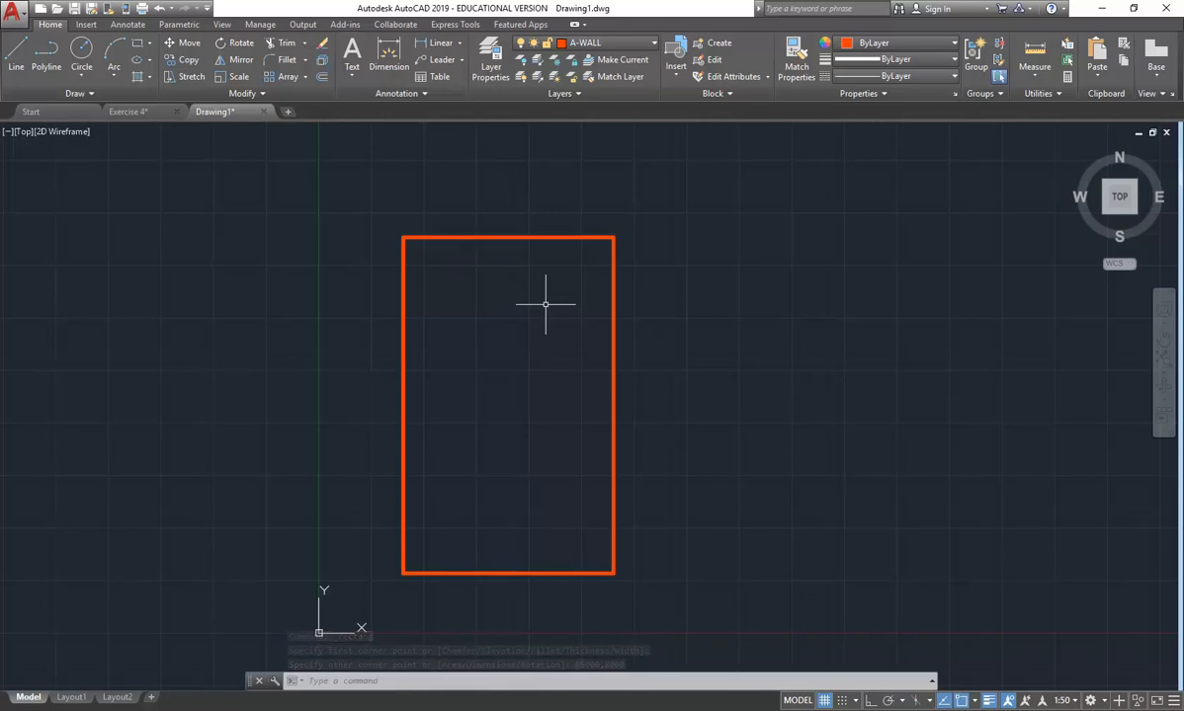
Offset the rectangle outwards by 150 to form the outer wall face.
click(323, 78)
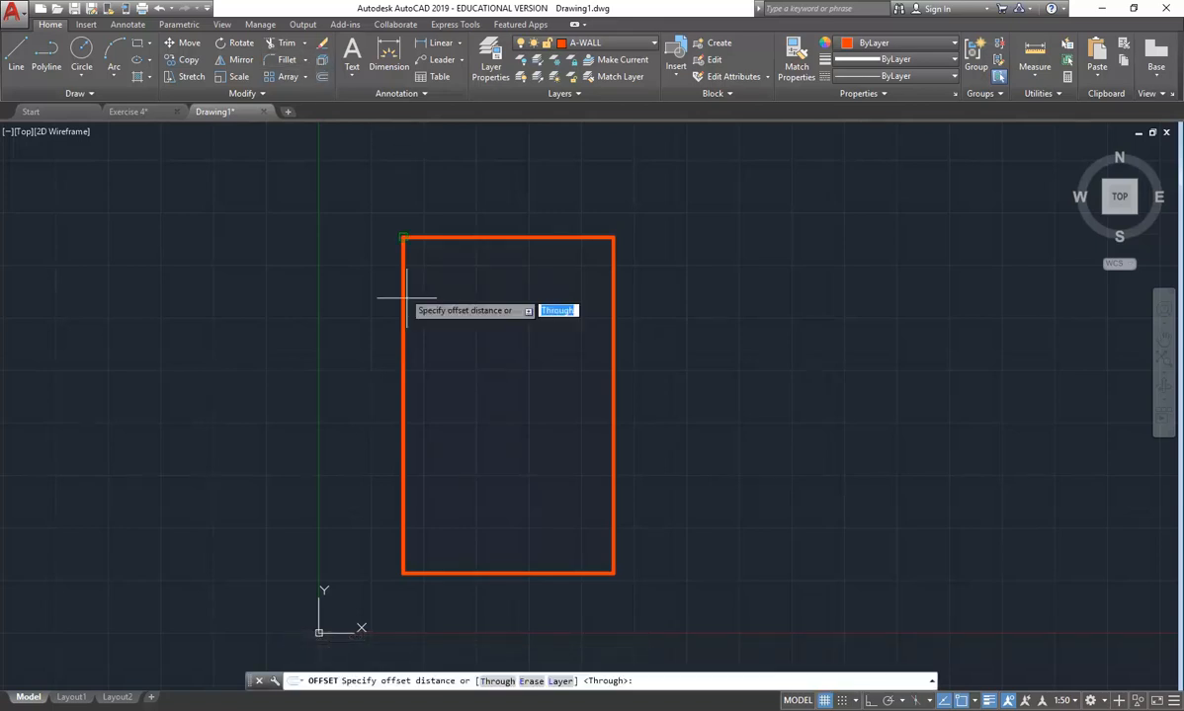
text(150)
key(Return)
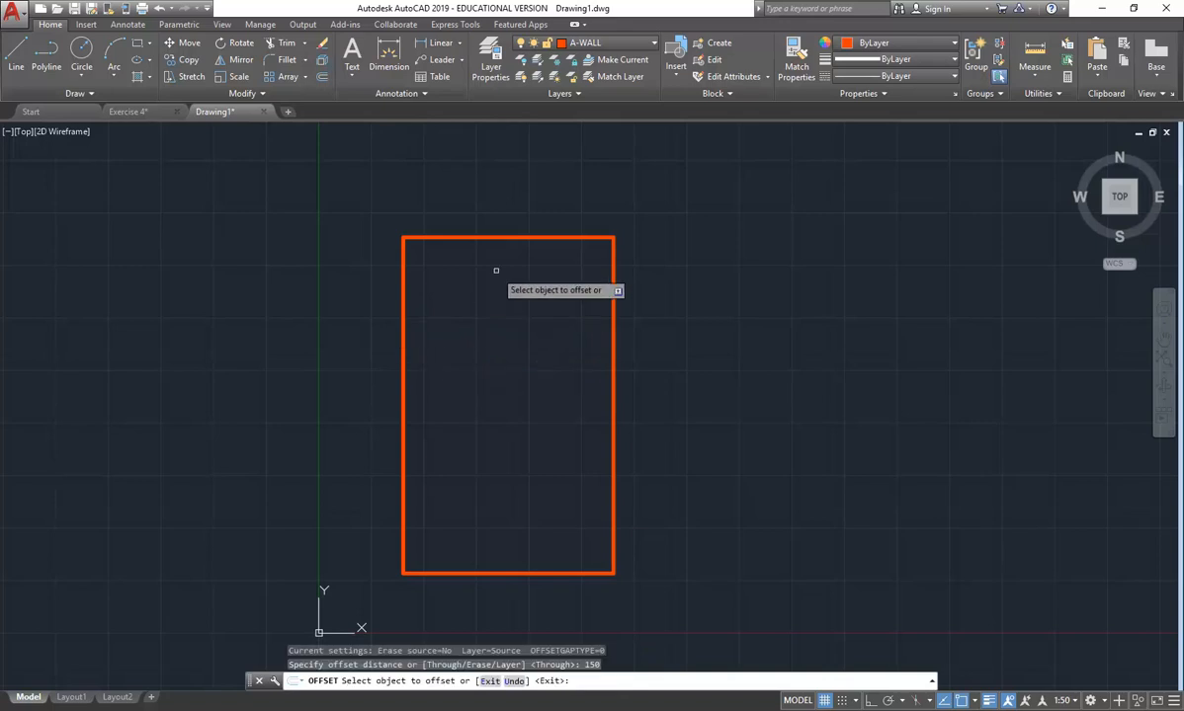
click(489, 238)
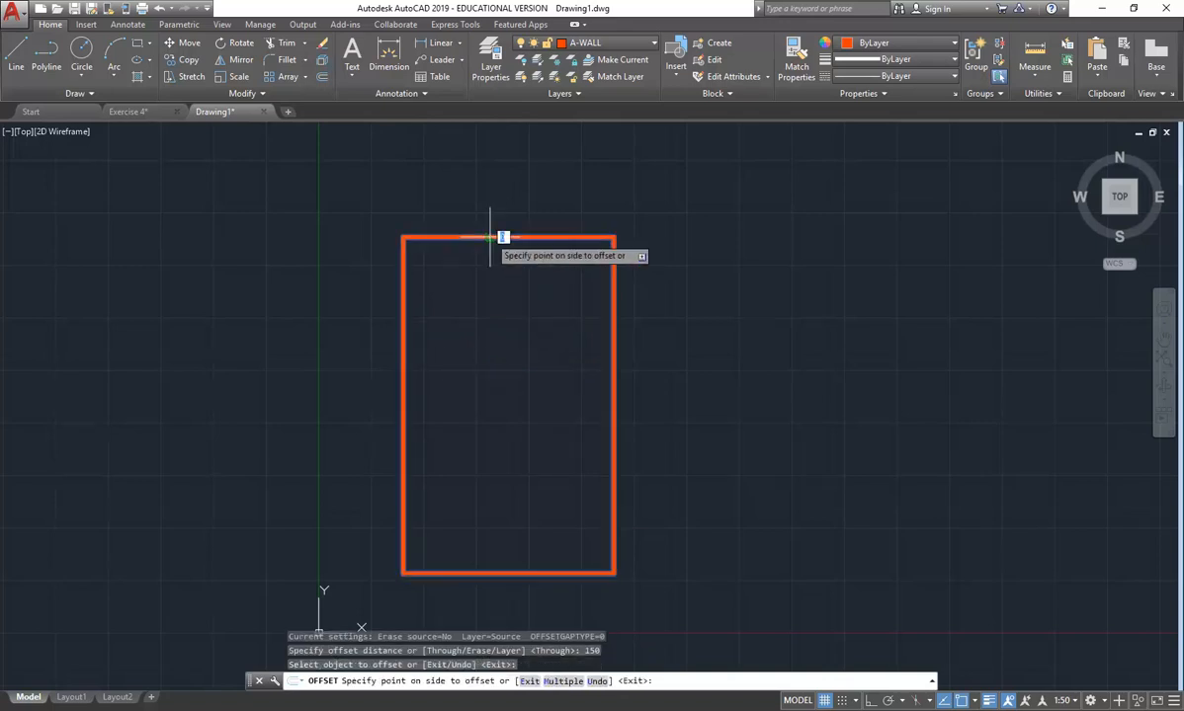
click(505, 177)
right_click(520, 182)
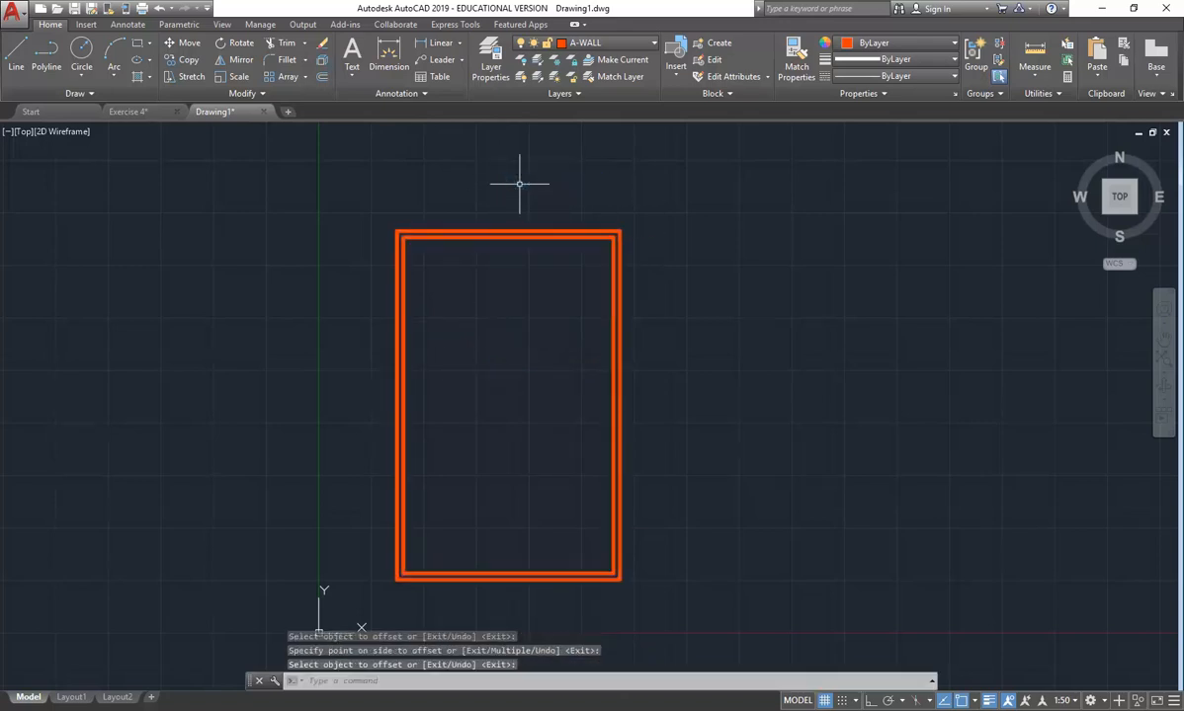
Switch to the PDF in the browser, examine the wall dimensions on the Exercise 5 partition plan, and return to AutoCAD.
middle_drag(494, 538, 494, 502)
scroll(499, 499, up, 4)
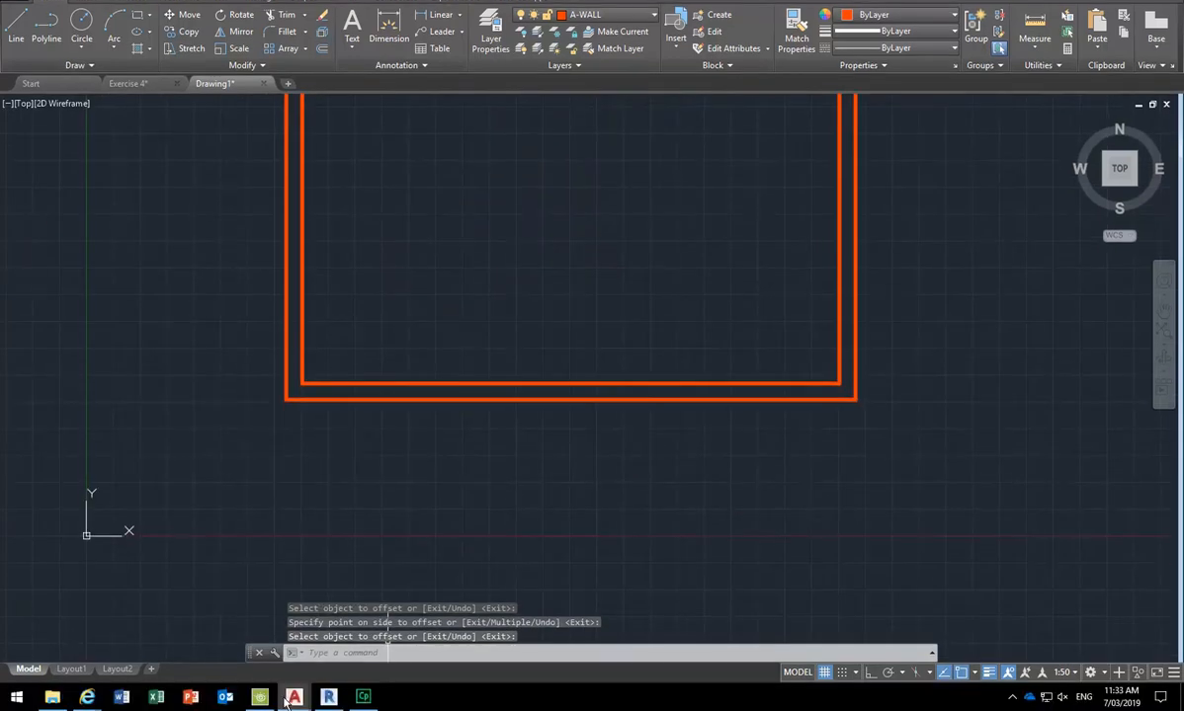
mouse_move(89, 698)
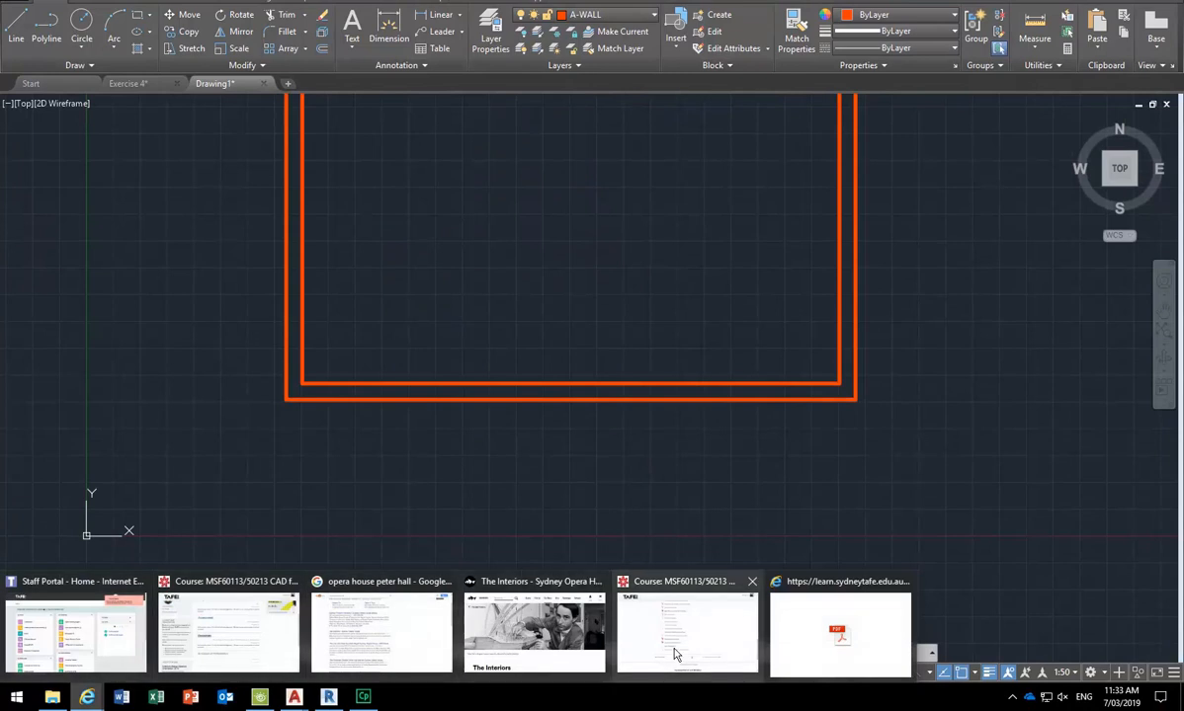
click(813, 640)
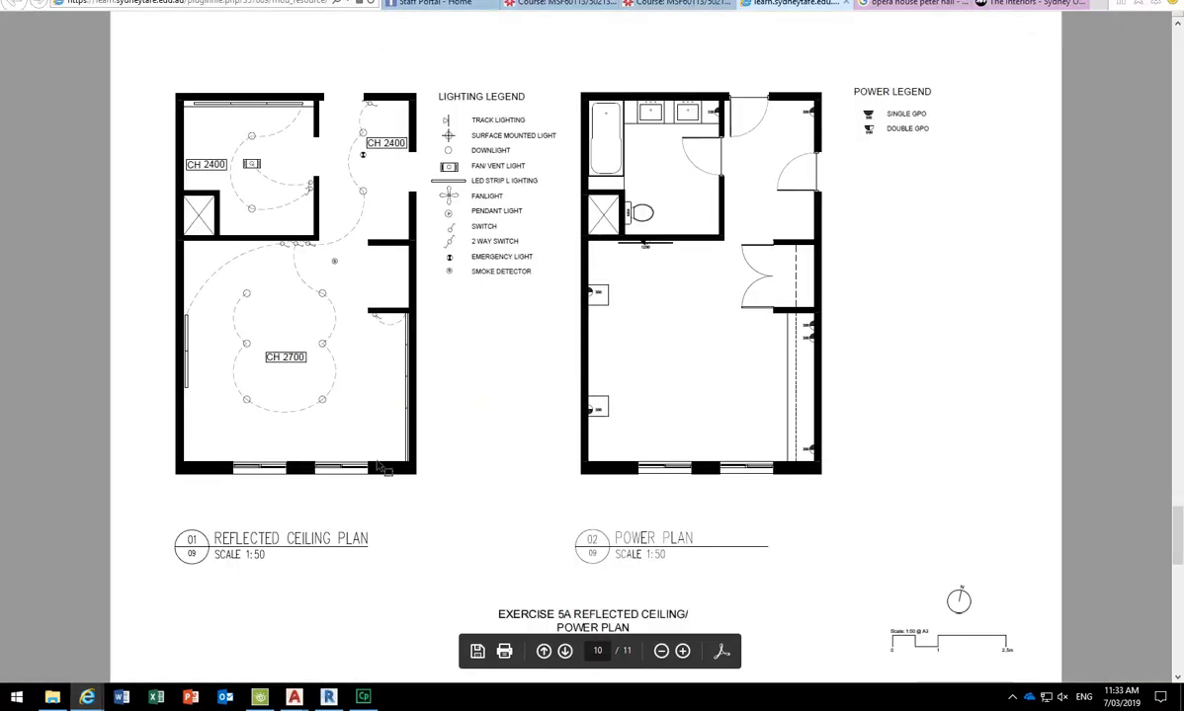
scroll(386, 474, up, 2)
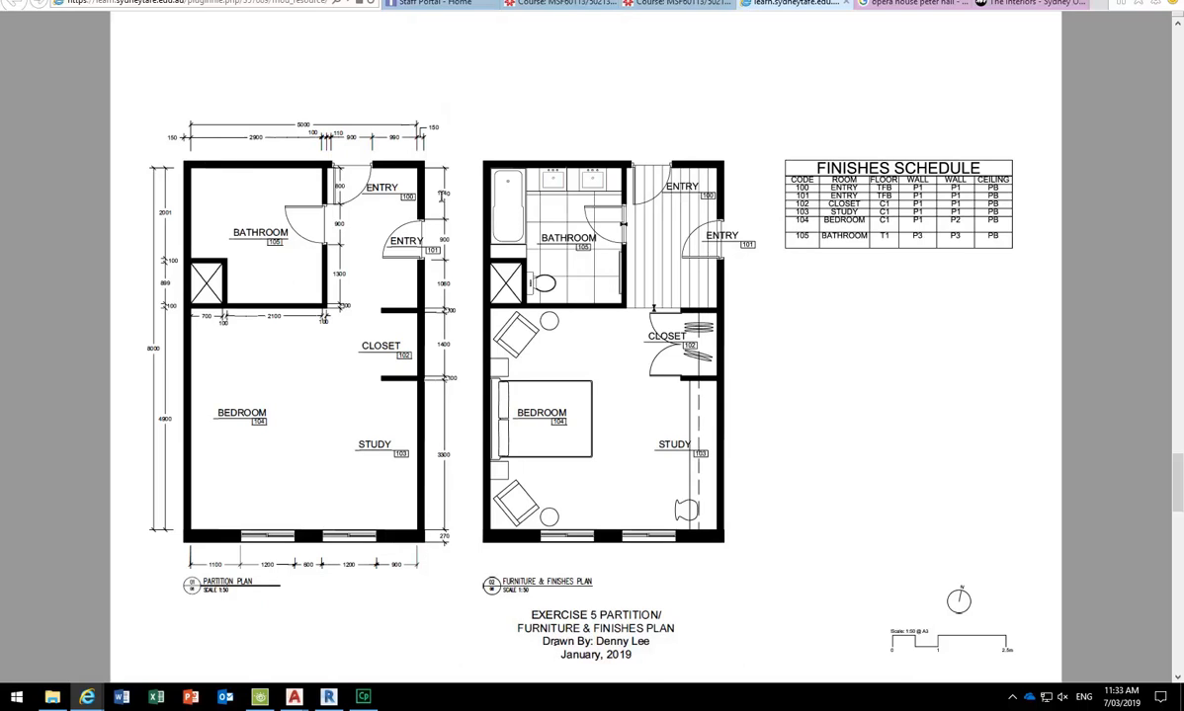
click(1103, 10)
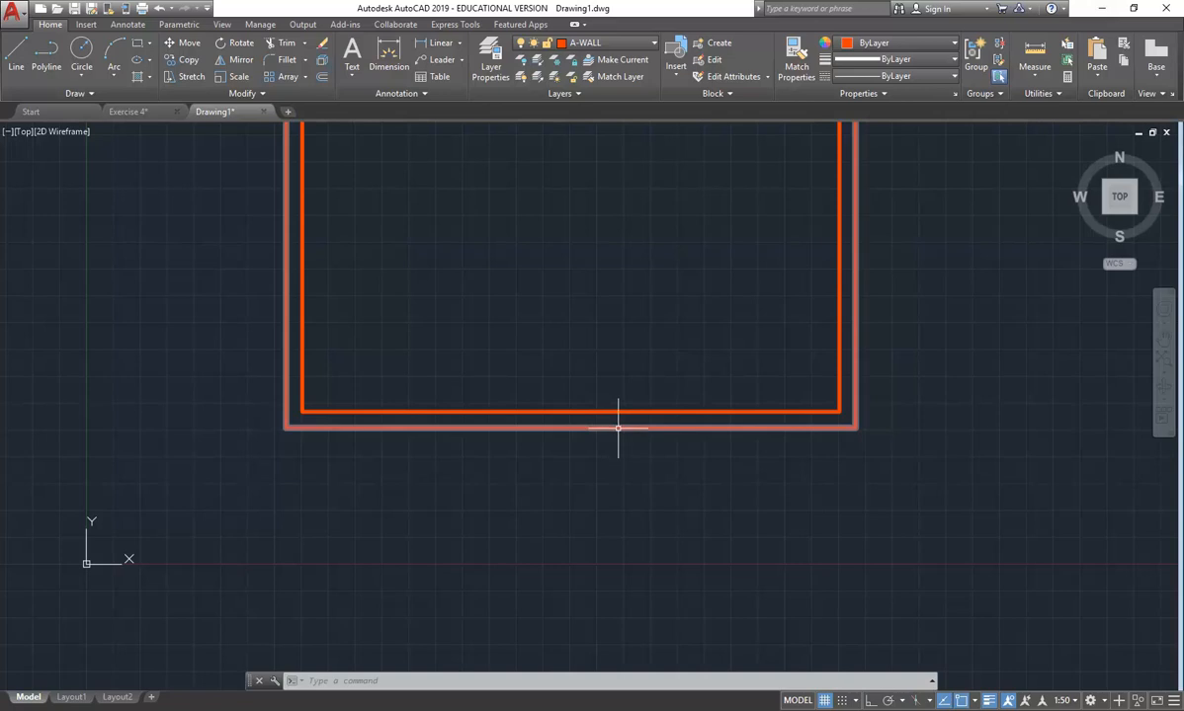
Stretch the outer rectangle's lower edge straight down by 120, with polar tracking on.
click(180, 79)
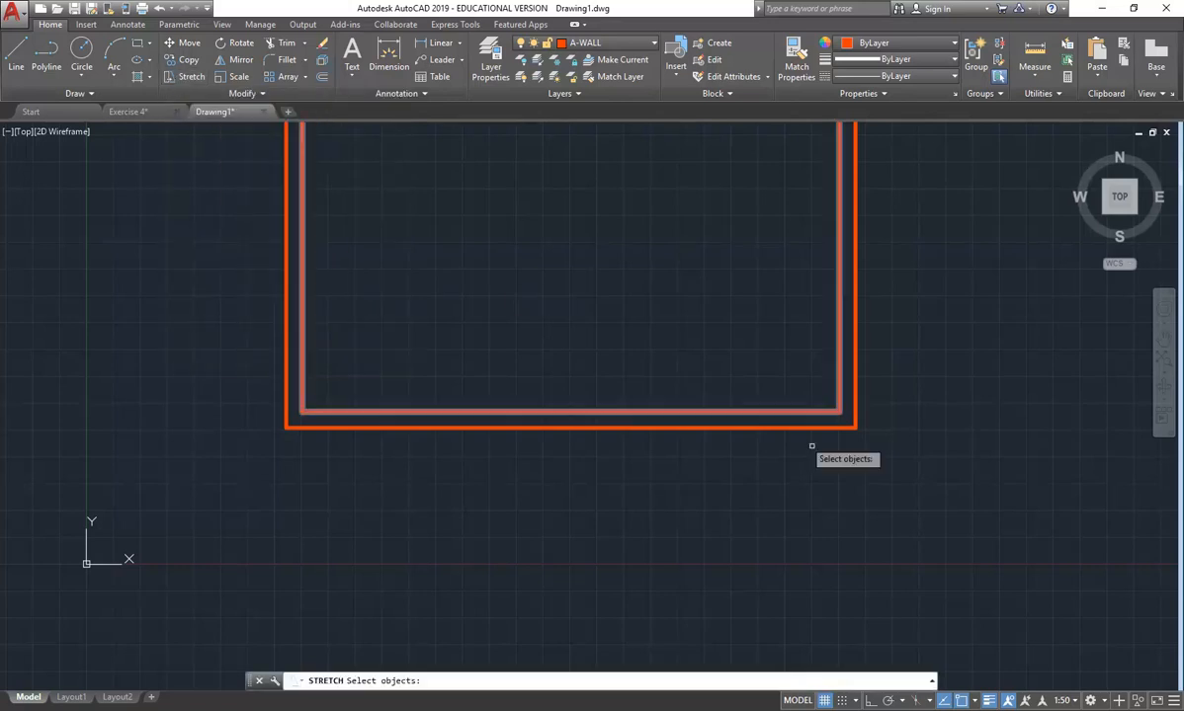
click(948, 510)
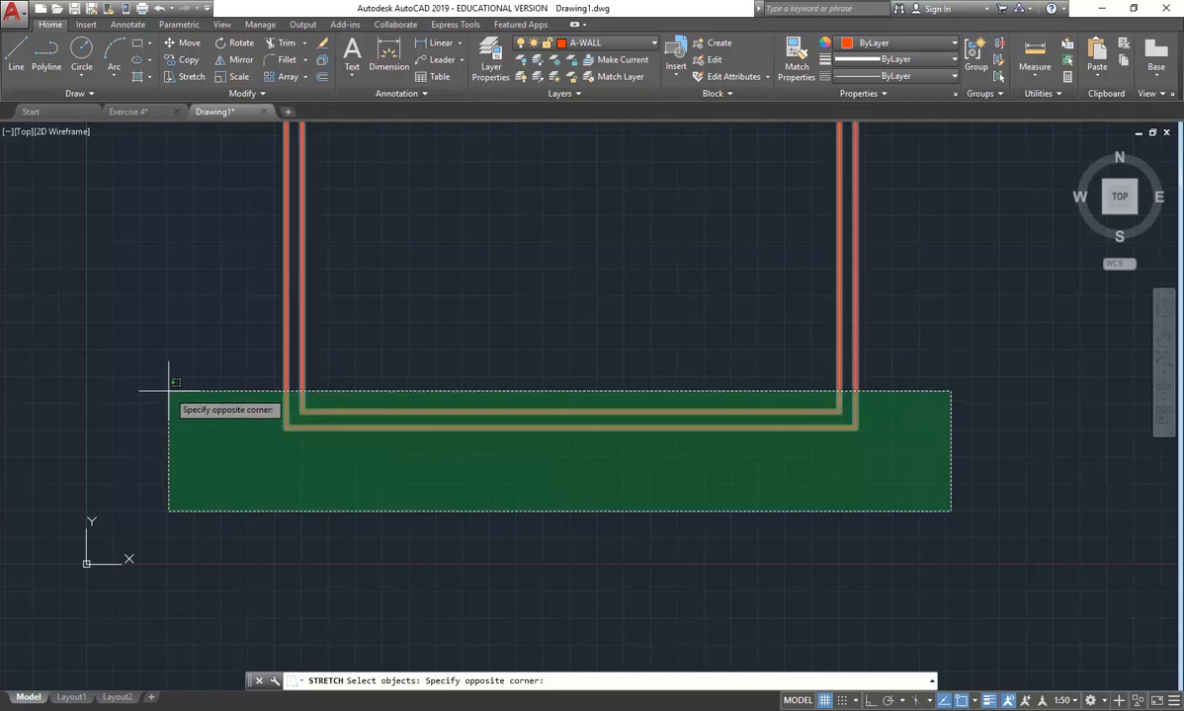
click(165, 421)
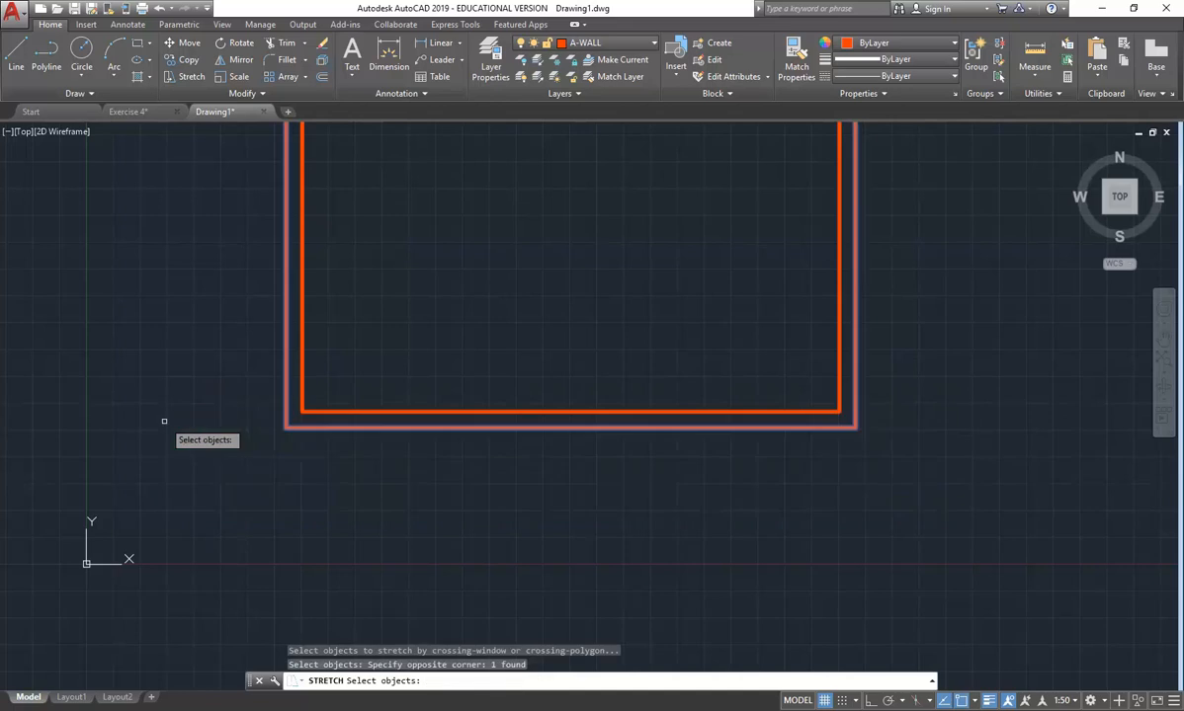
key(Return)
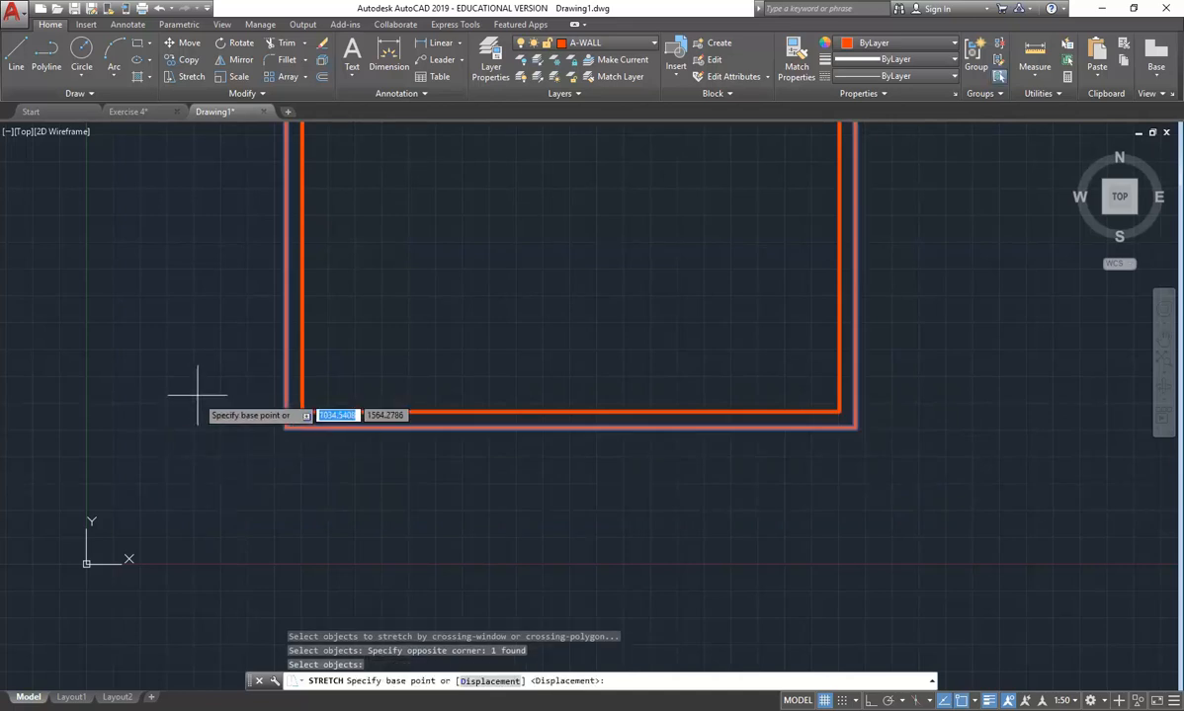
click(194, 389)
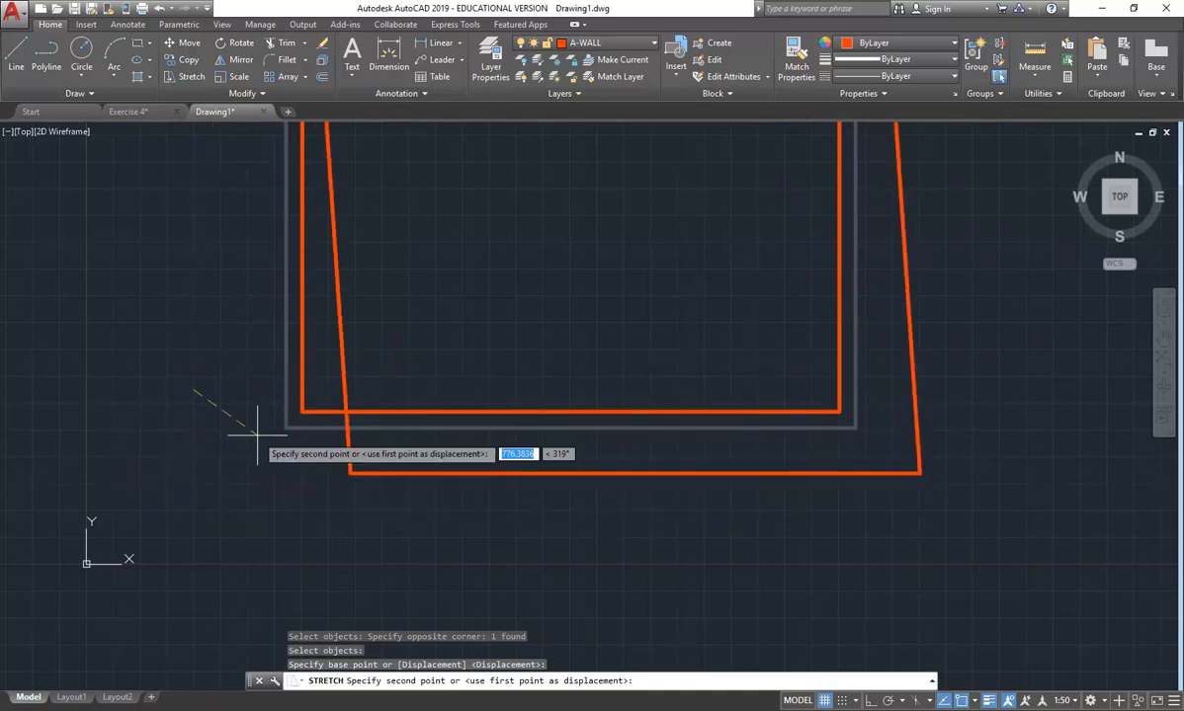
click(868, 701)
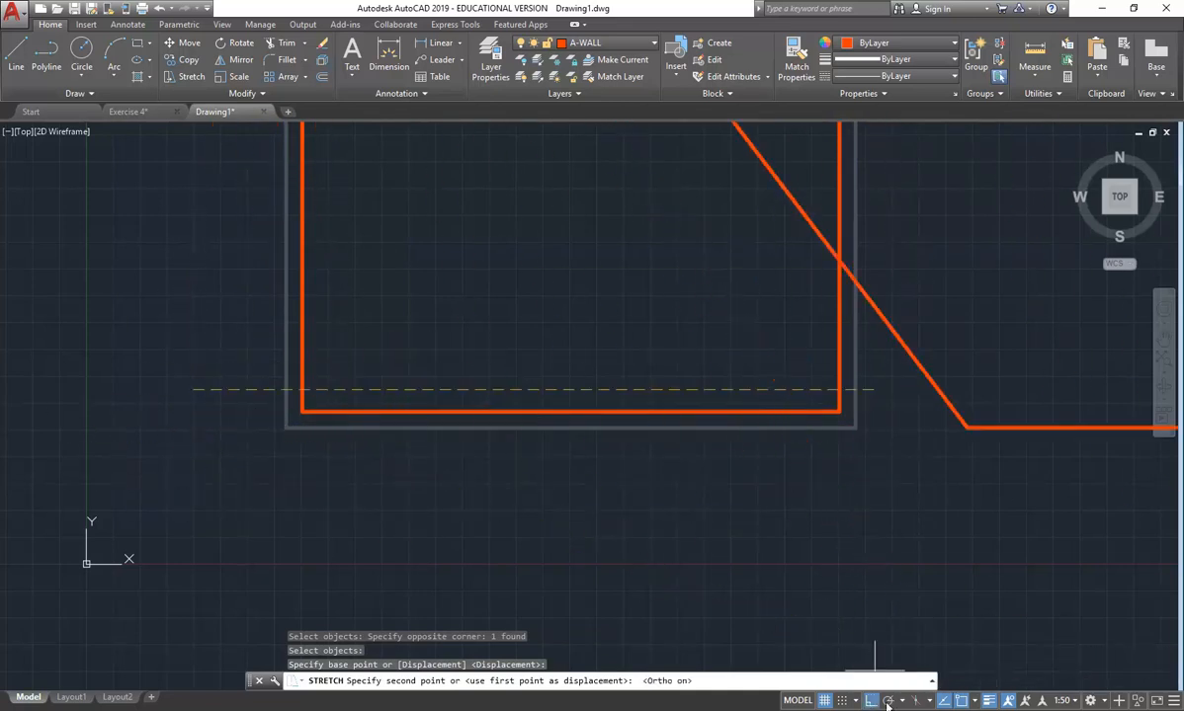
click(888, 701)
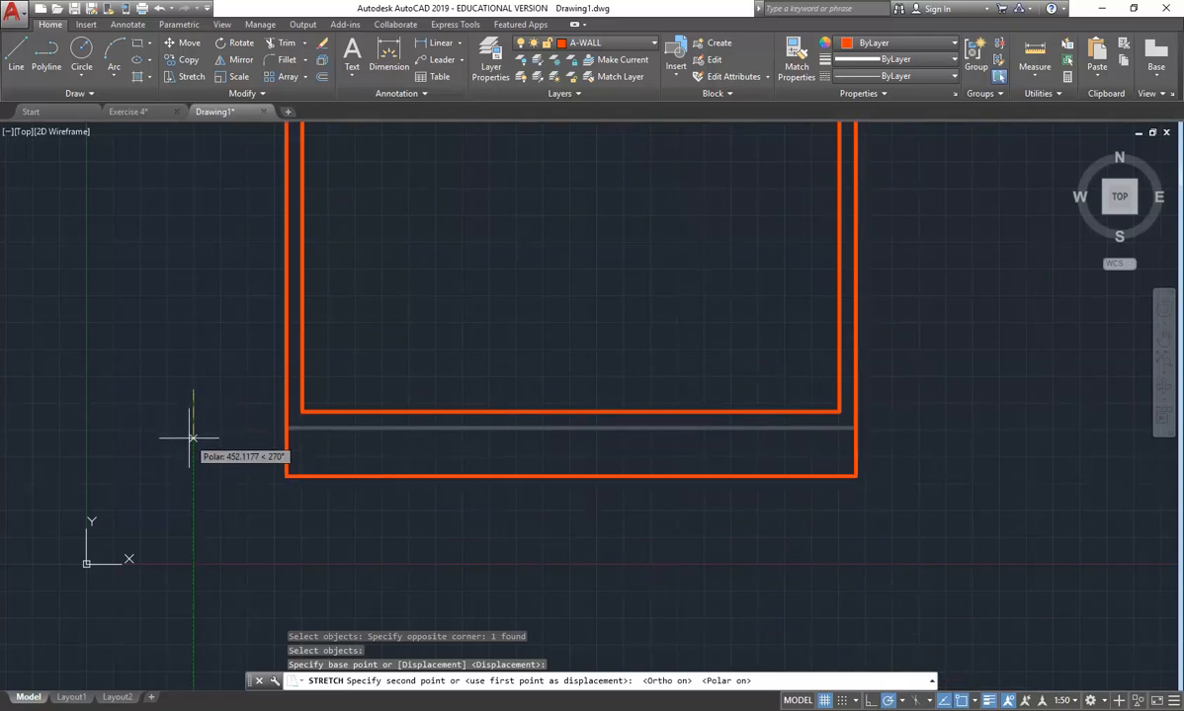
text(120)
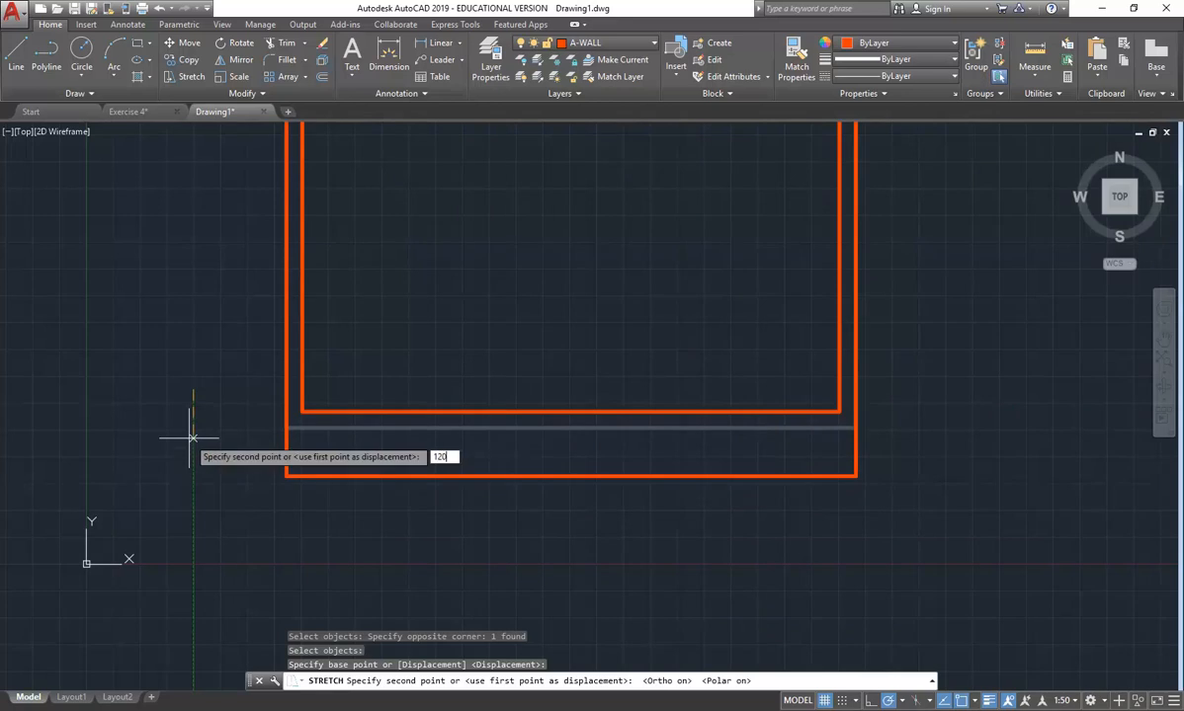
key(Return)
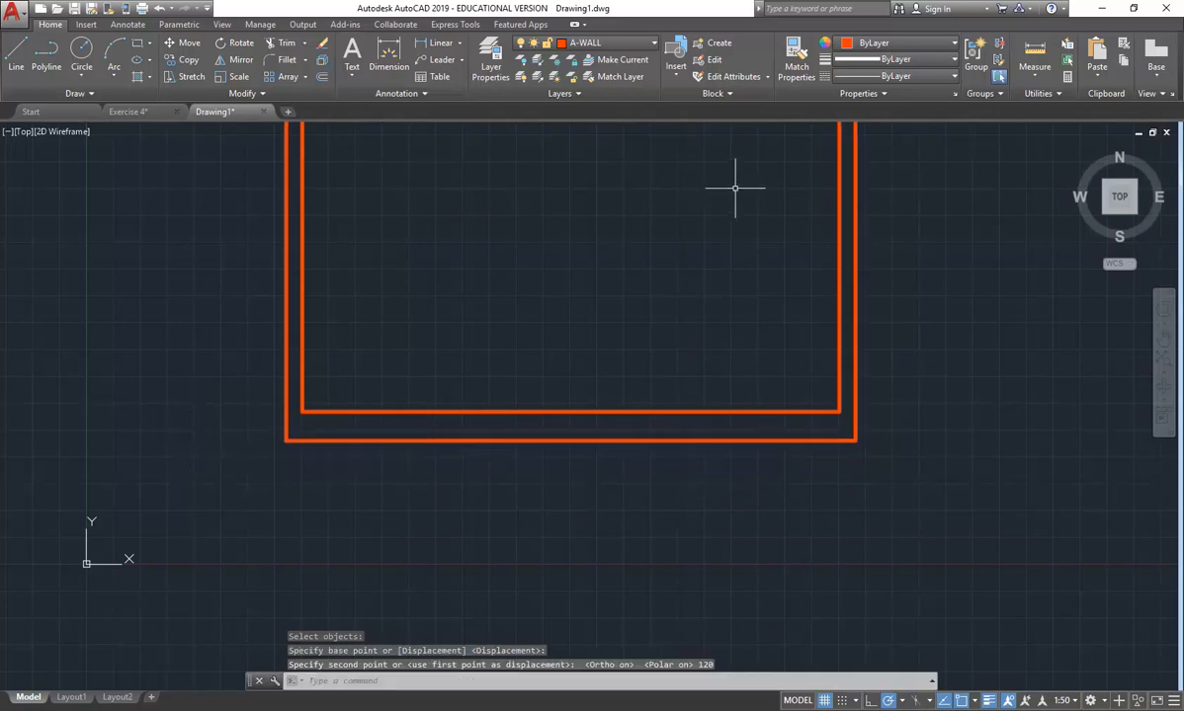
Measure the lower wall's thickness from the inner rectangle's corner to the outer edge.
click(1034, 60)
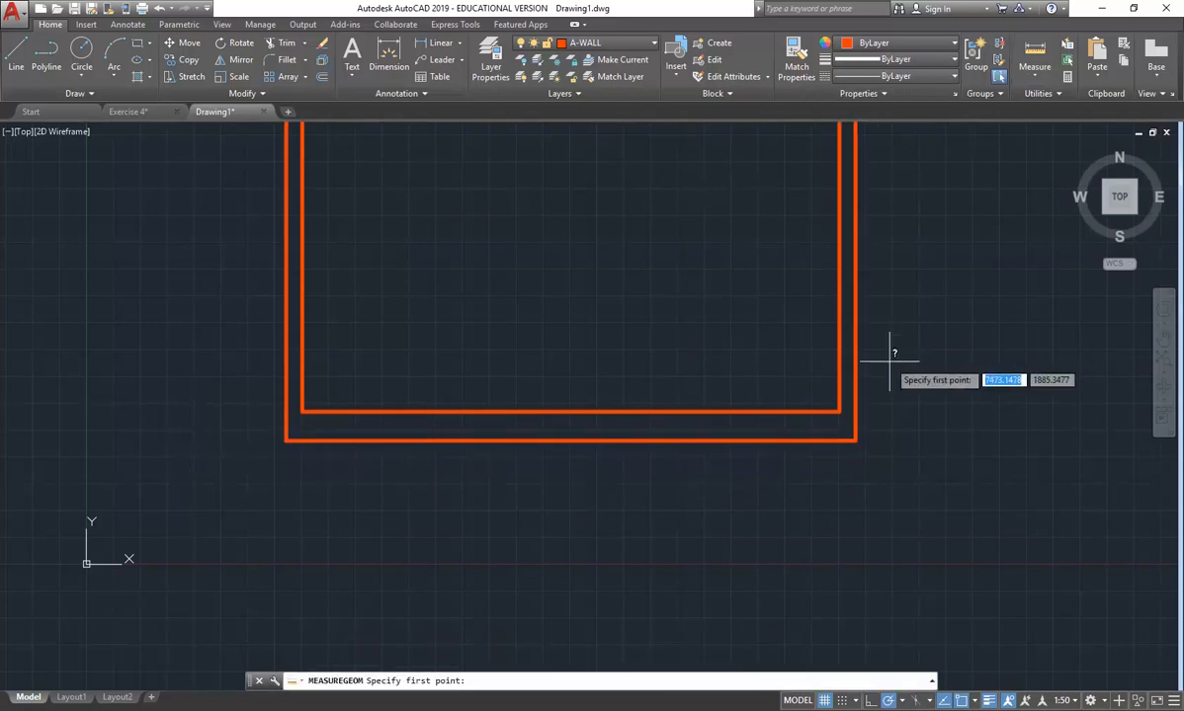
click(840, 411)
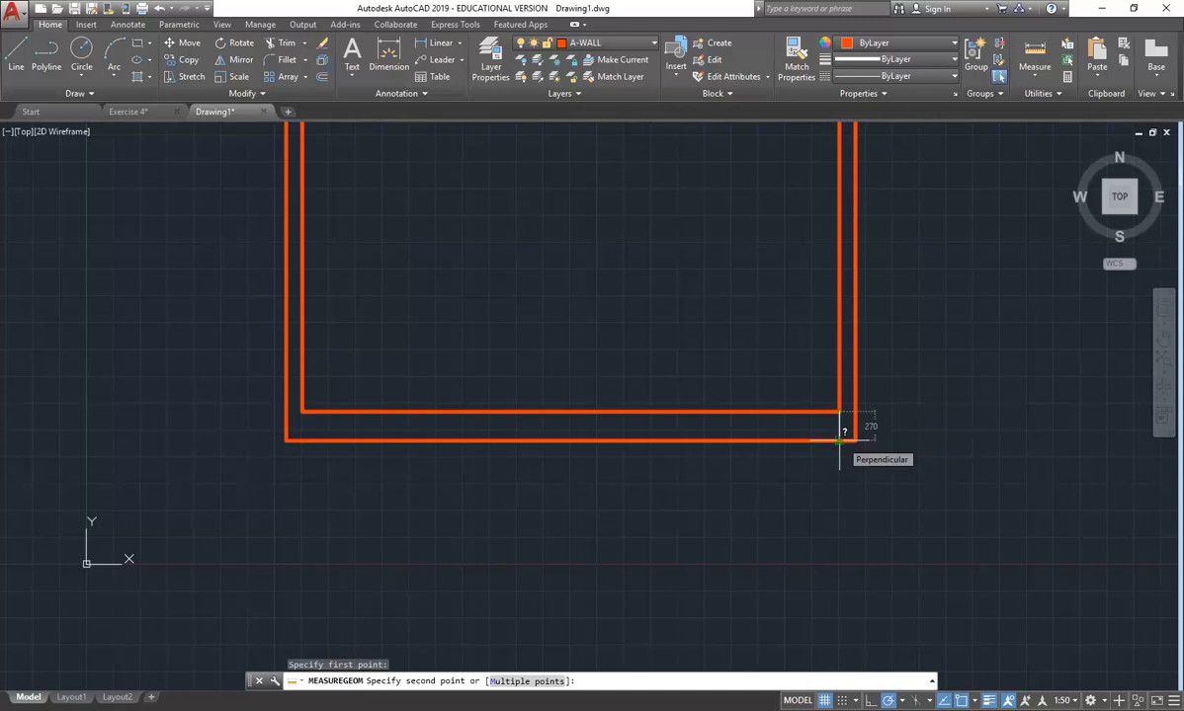
key(Escape)
key(Escape)
Explode the inner rectangle into separate wall lines.
scroll(653, 307, down, 2)
middle_drag(652, 307, 626, 523)
scroll(555, 475, down, 2)
scroll(549, 485, up, 2)
scroll(550, 478, down, 2)
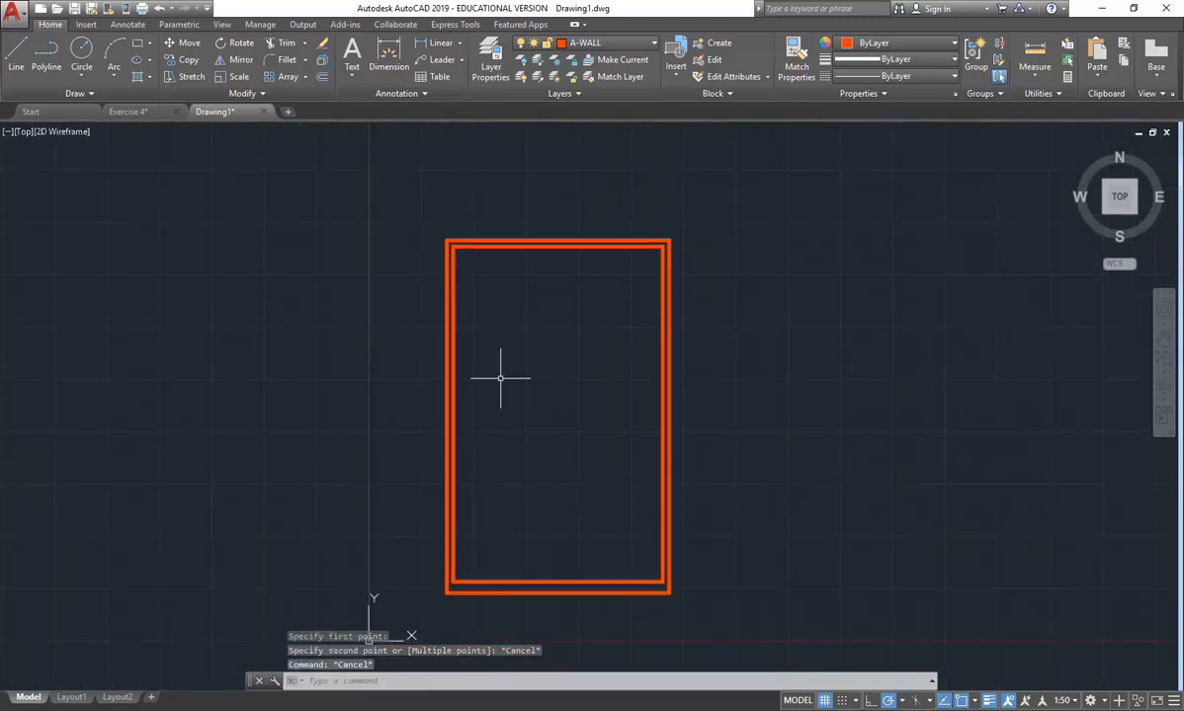
click(454, 327)
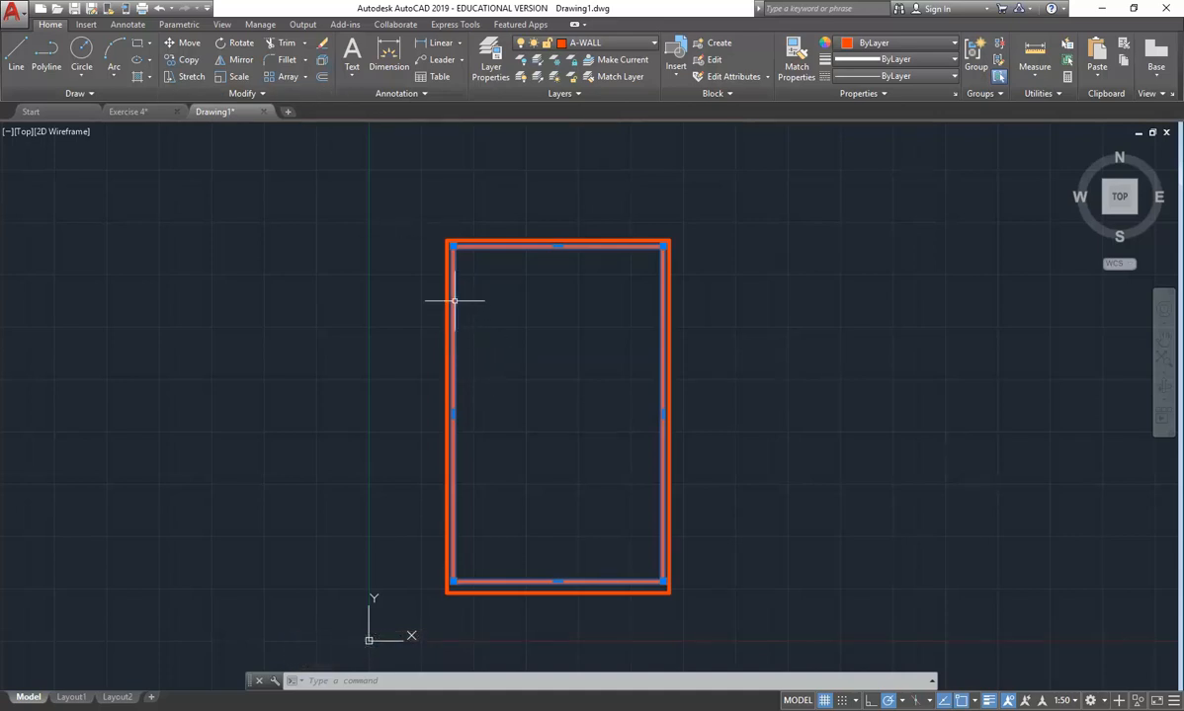
click(321, 61)
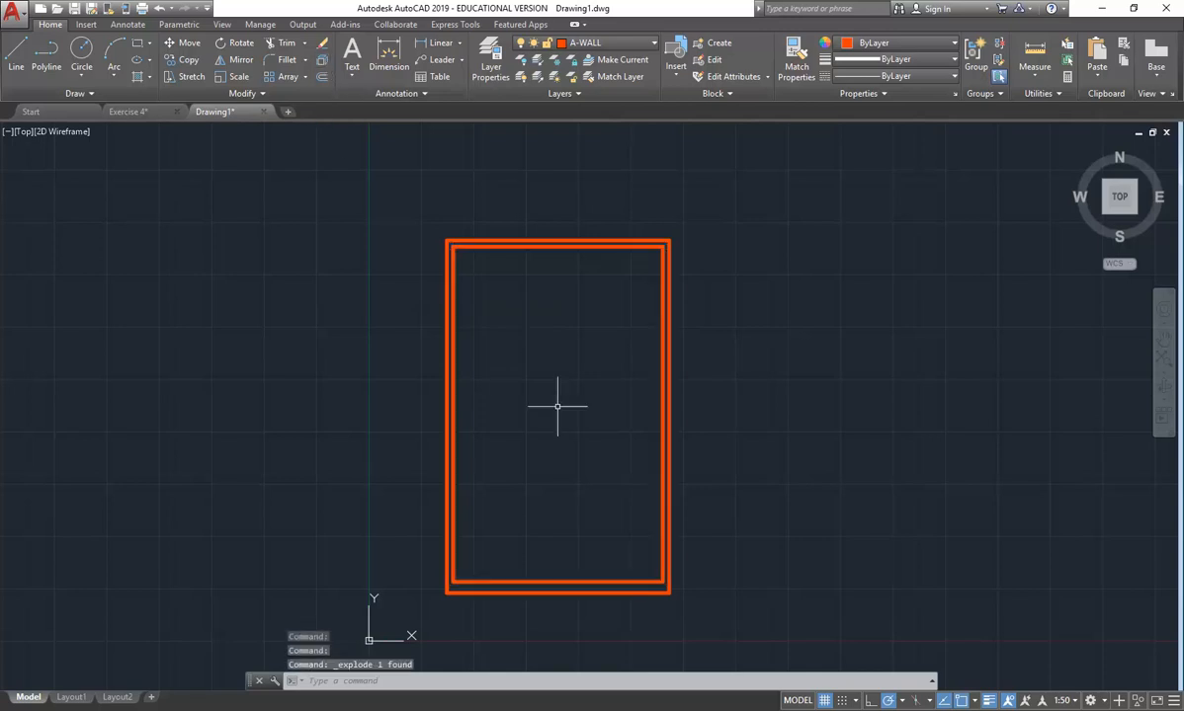
Offset the inner left wall line 2900 to the right, into the room.
click(321, 77)
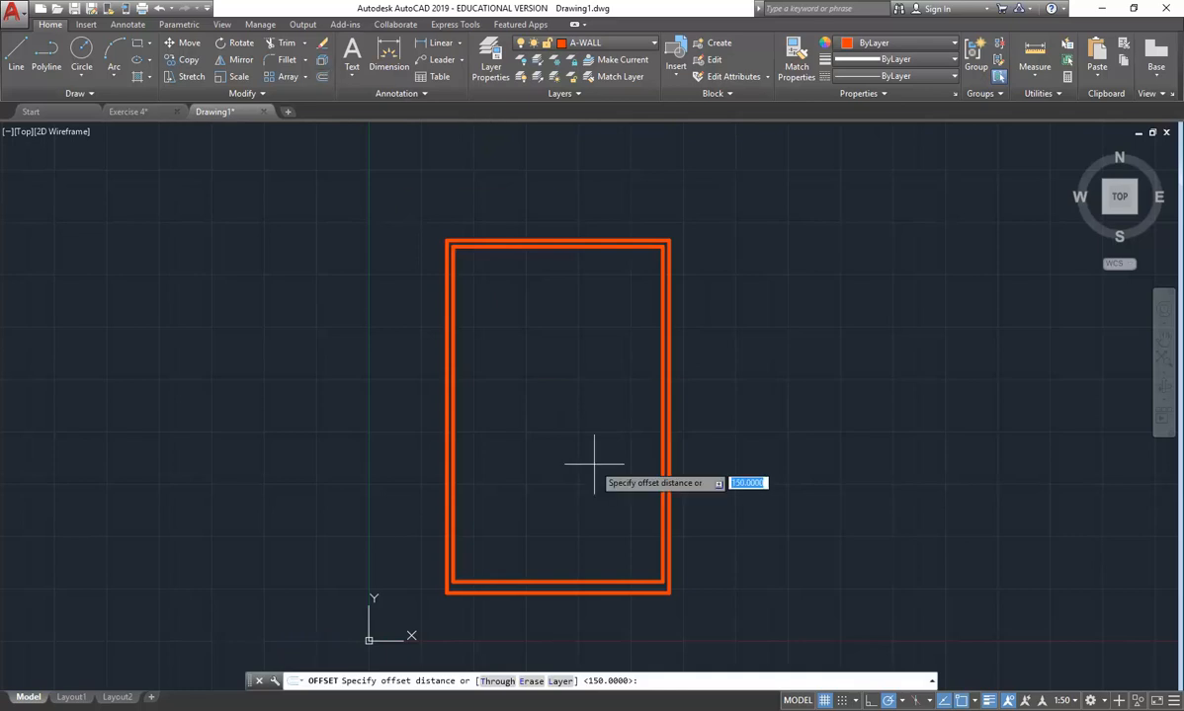
text(2)
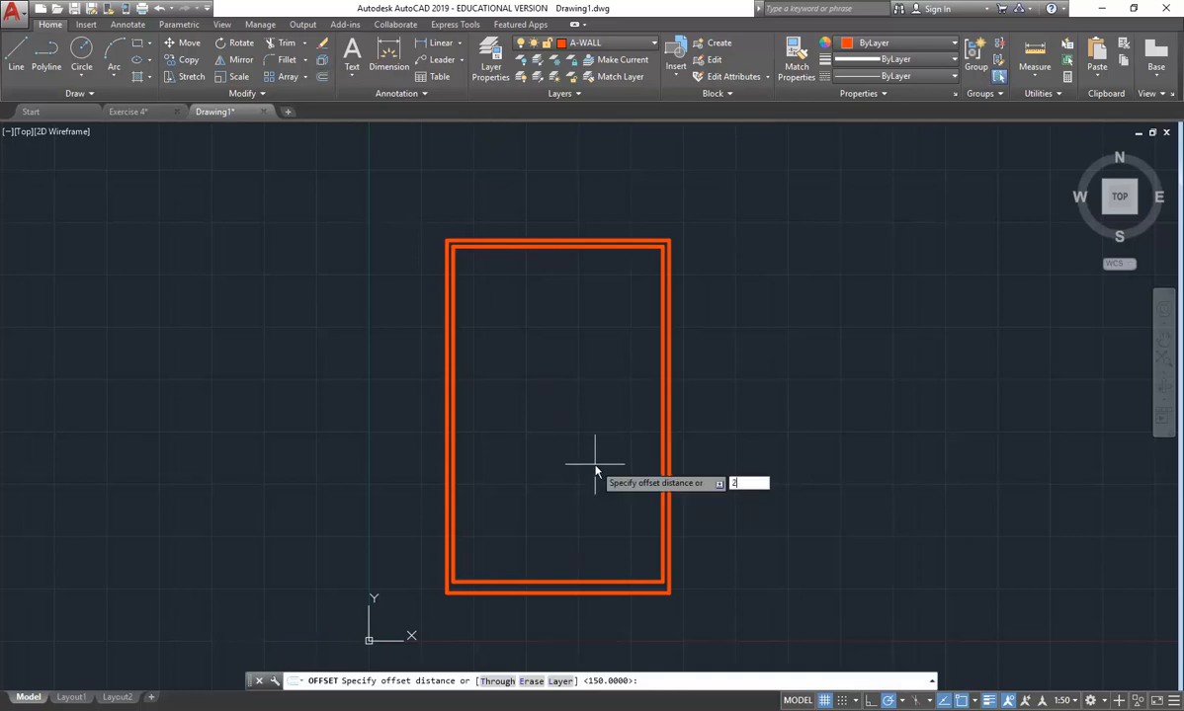
text(900)
key(Return)
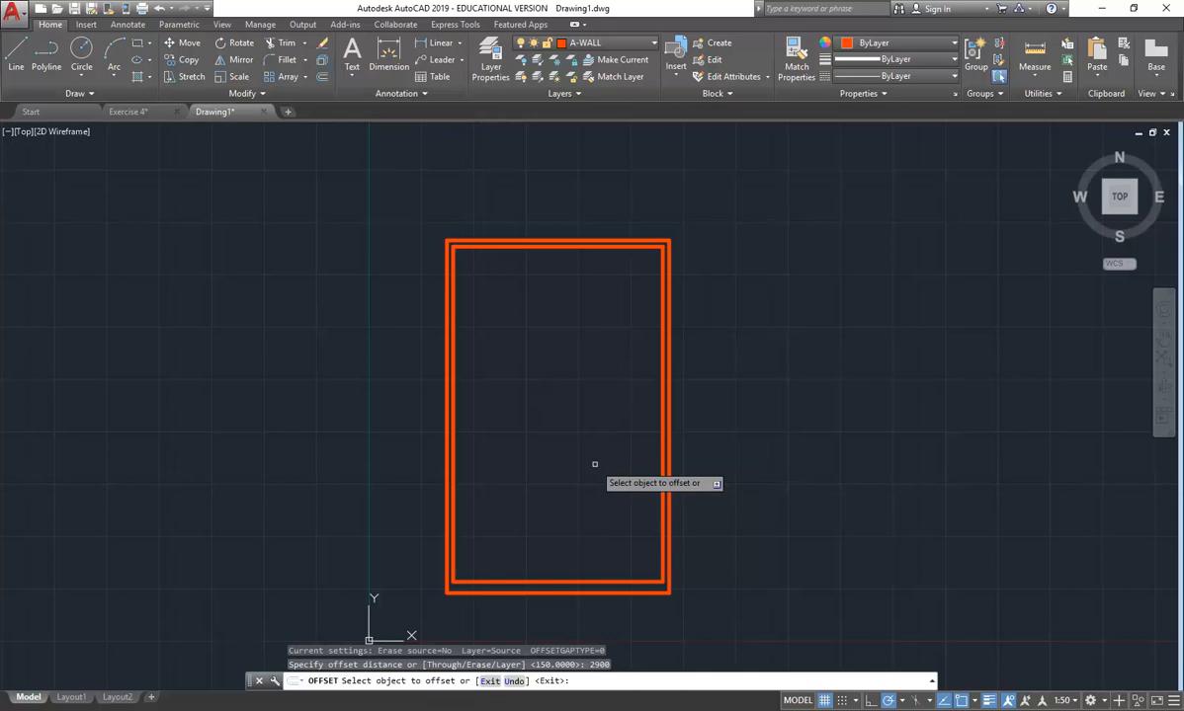
click(452, 350)
click(555, 353)
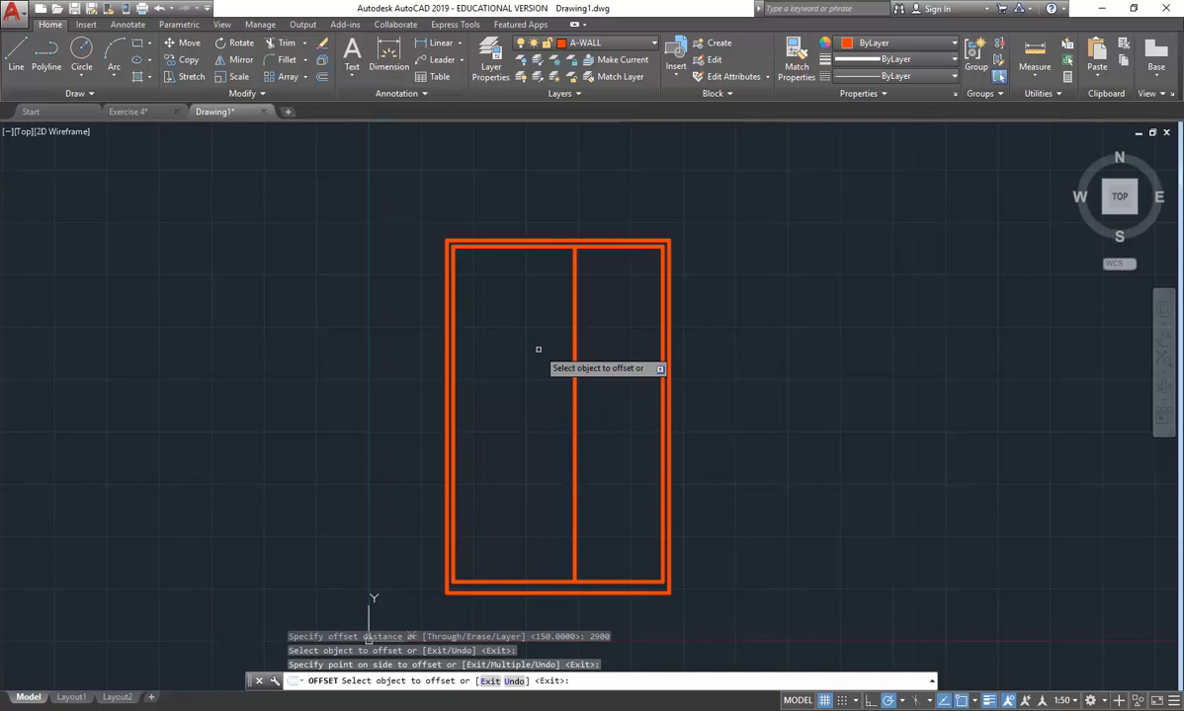
key(Return)
Offset the vertical partition line 100 to the right to give the partition its thickness.
key(Return)
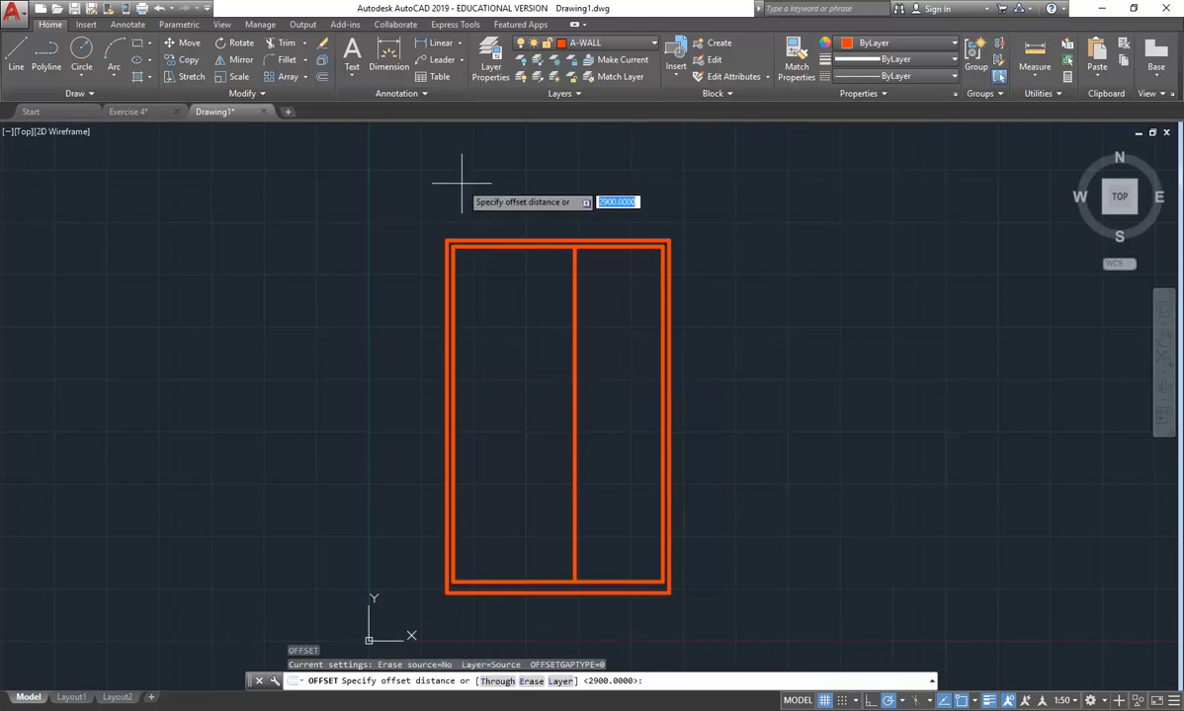
click(322, 78)
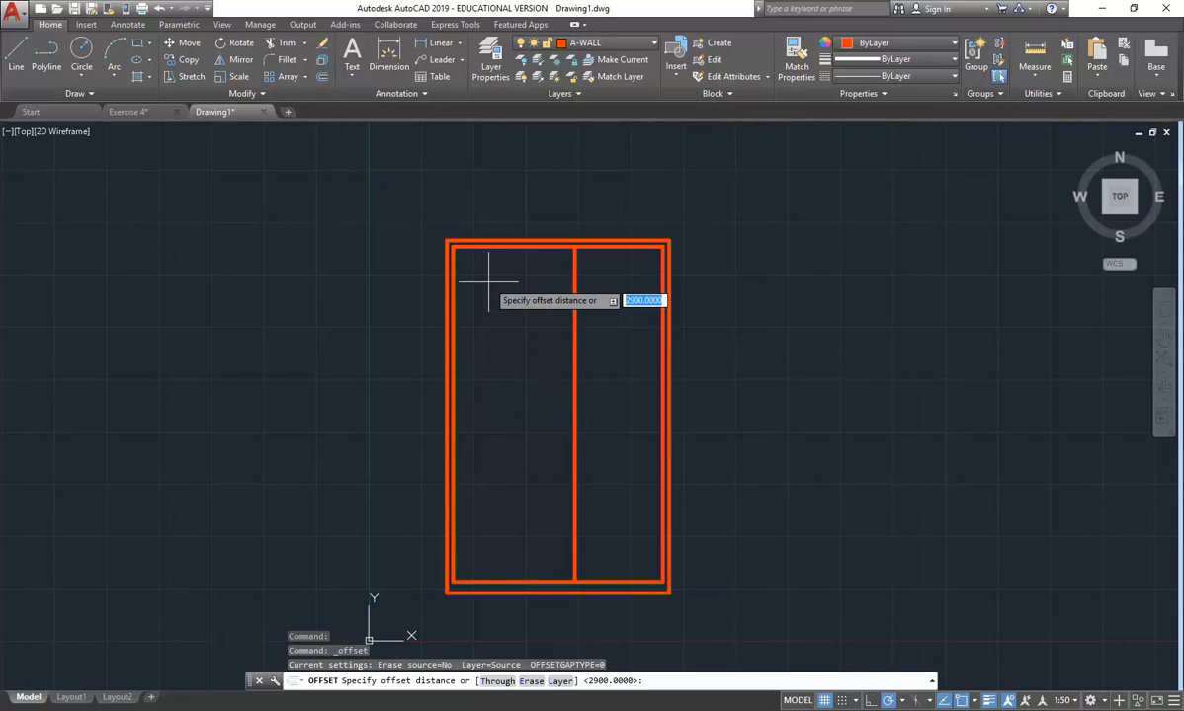
text(100)
key(Return)
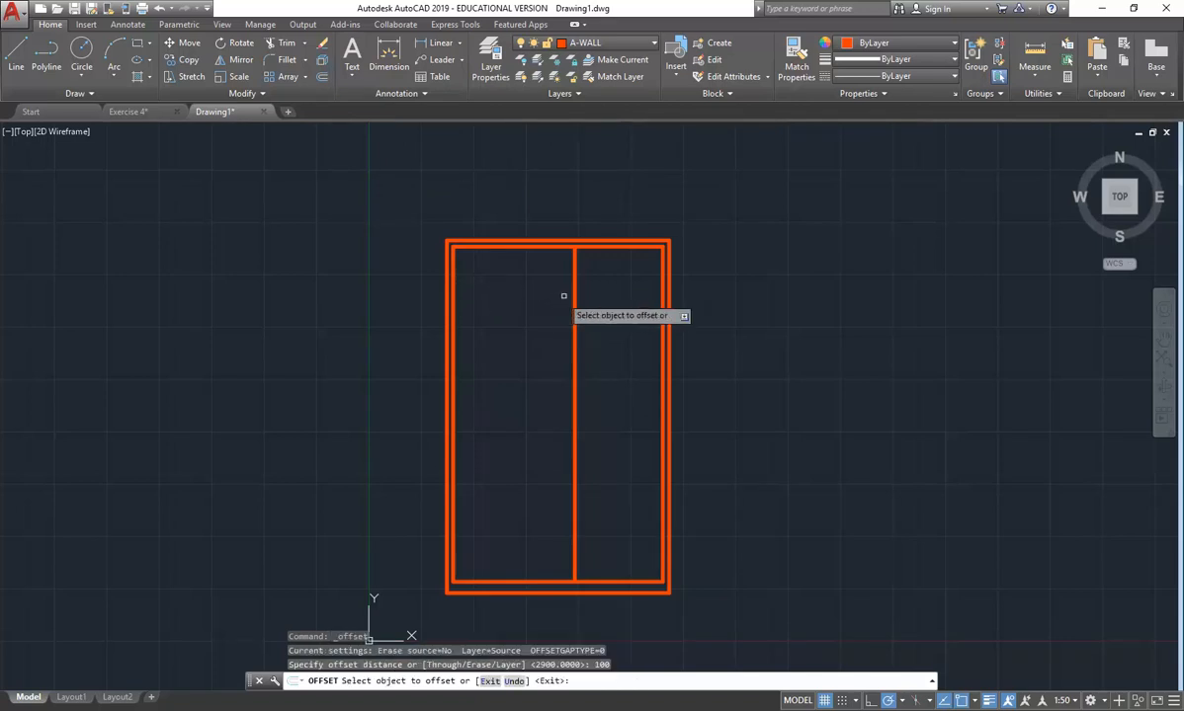
click(575, 290)
click(633, 291)
key(Return)
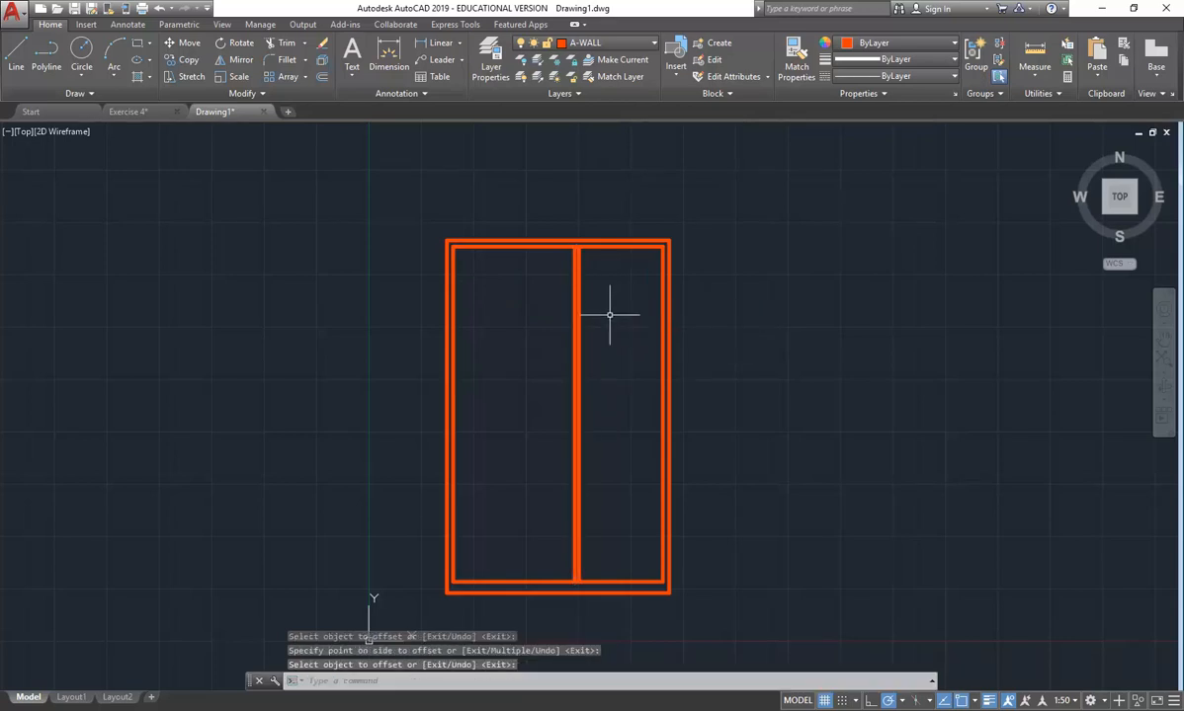
Offset the inner upper wall line 3000 downward across the room.
key(Return)
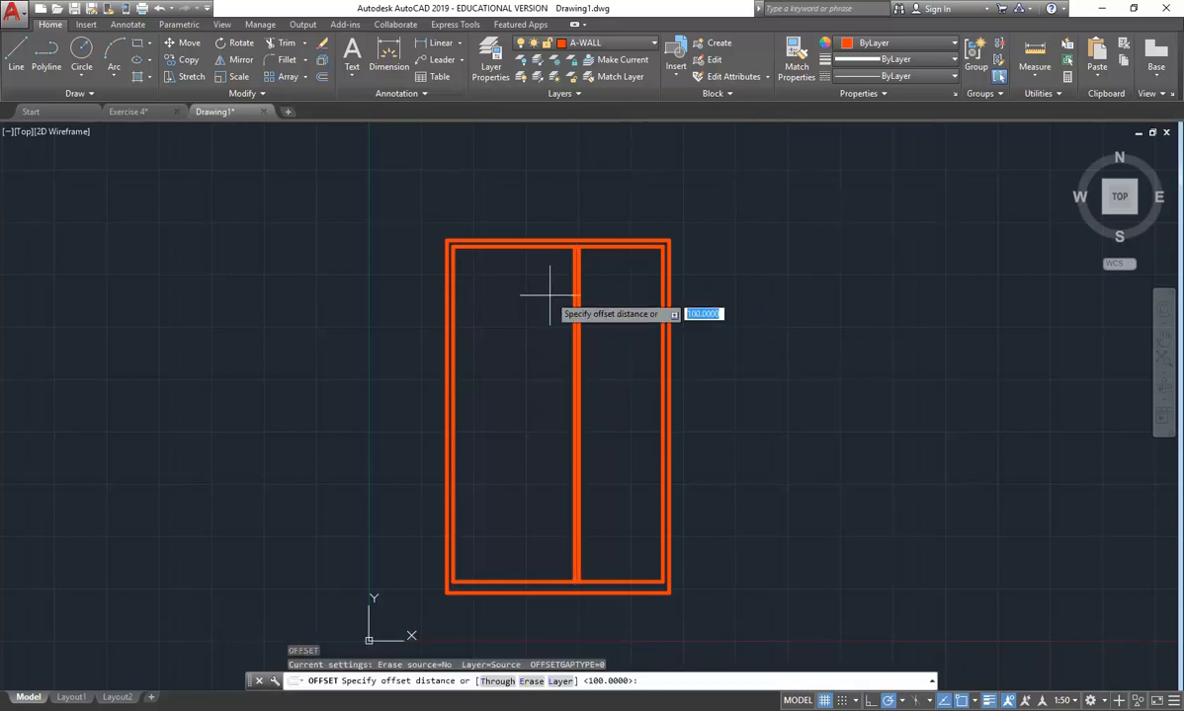
text(3000)
key(Return)
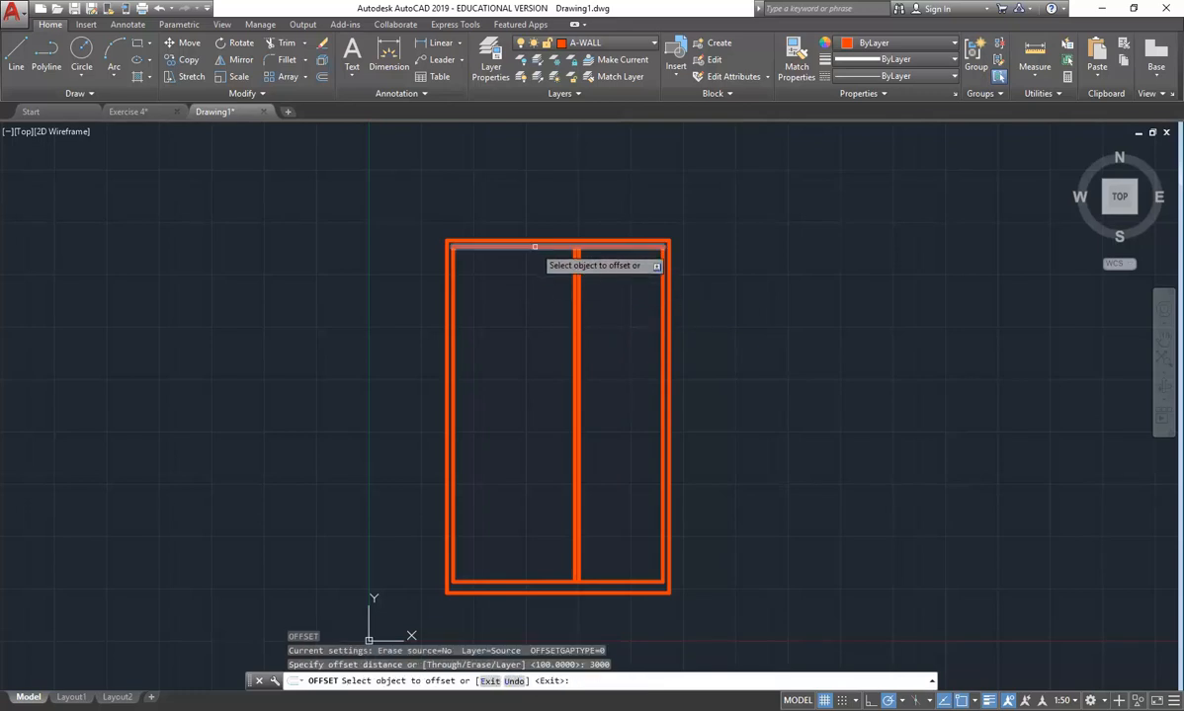
click(535, 247)
click(534, 316)
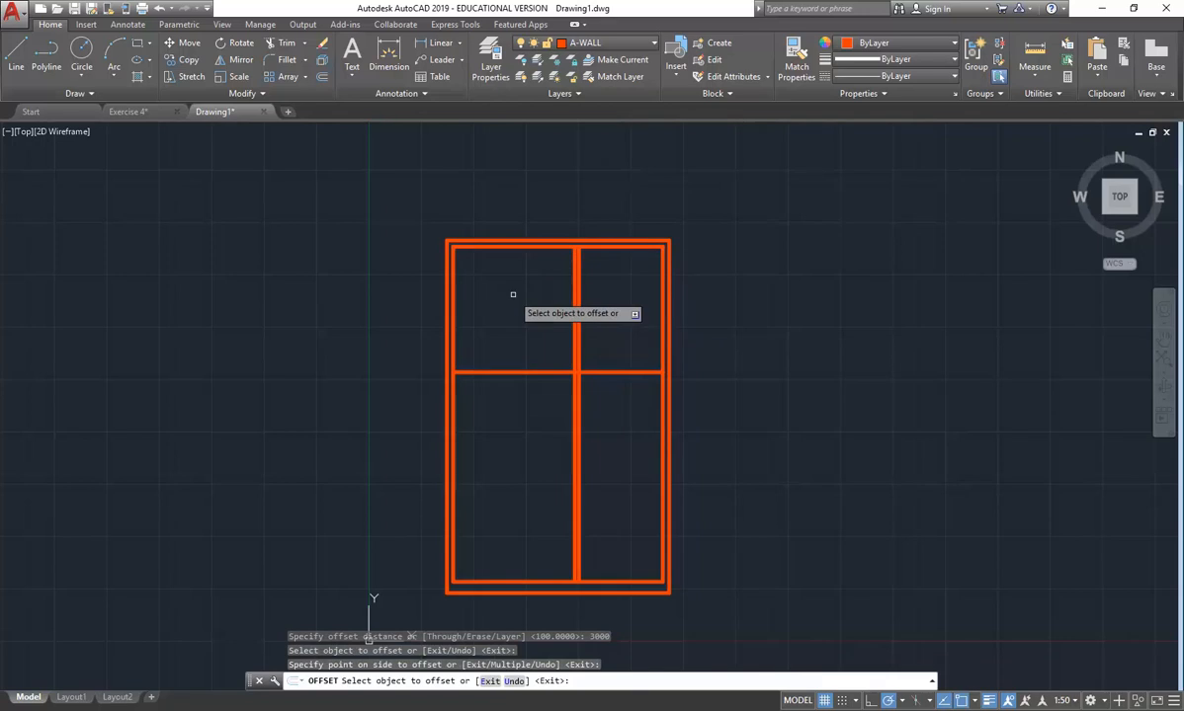
key(Return)
Offset the horizontal partition line 100 downward to form its second face.
key(Return)
text(100)
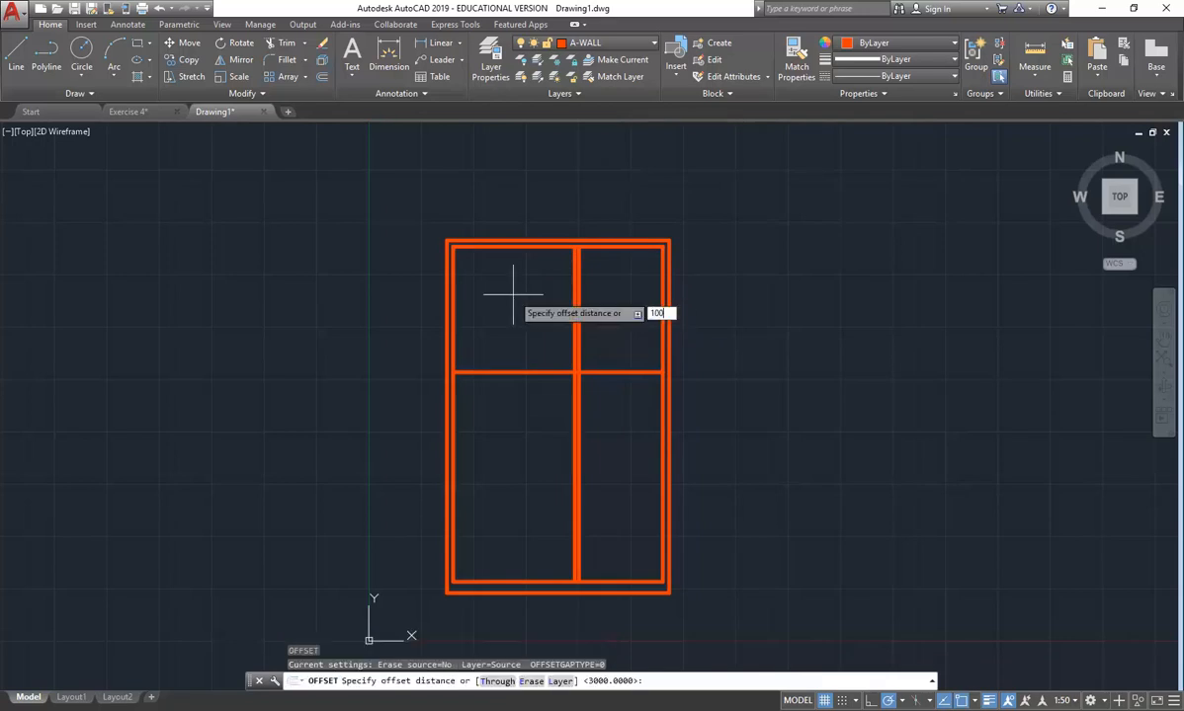
key(Return)
click(505, 375)
click(510, 423)
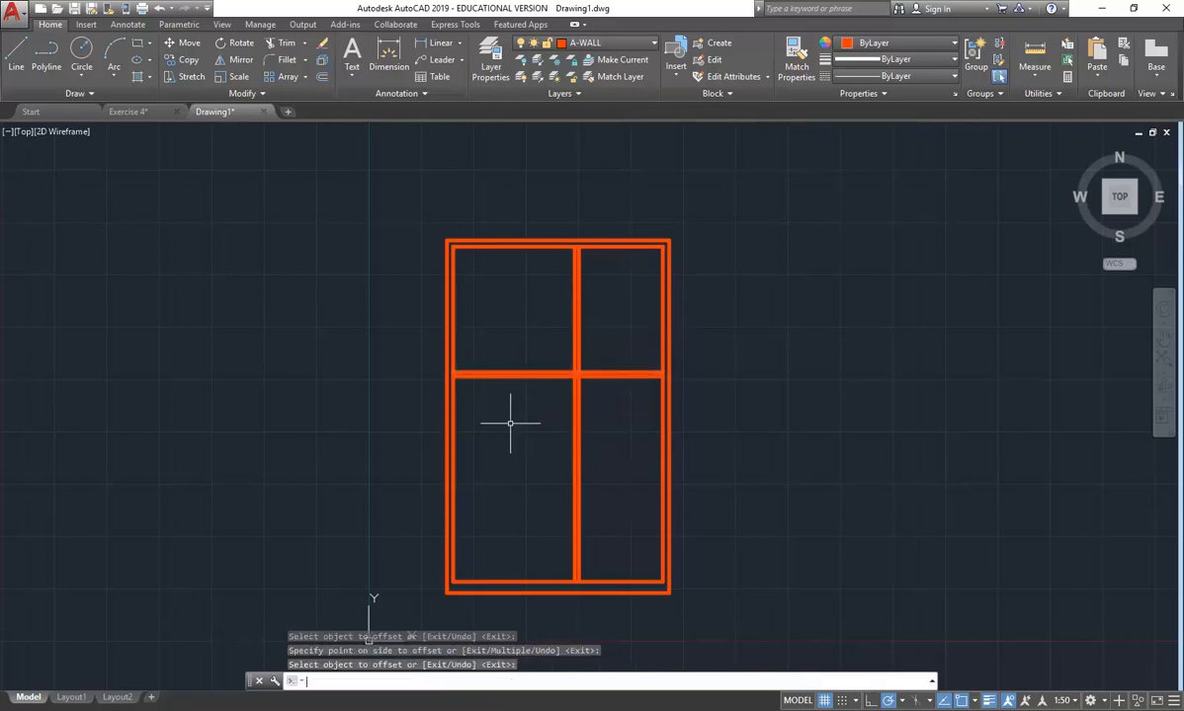
Fillet the upper horizontal and left vertical partition lines with radius 0 to form the upper-left room's inner corner.
scroll(508, 314, up, 4)
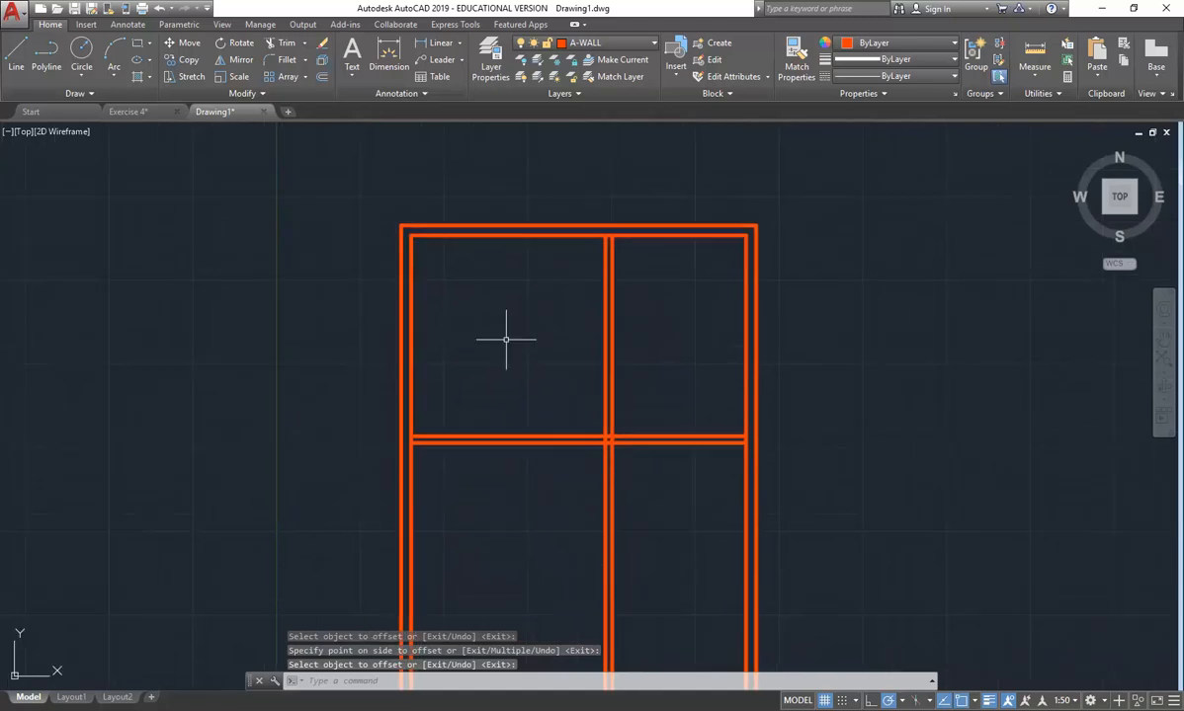
middle_drag(505, 340, 483, 367)
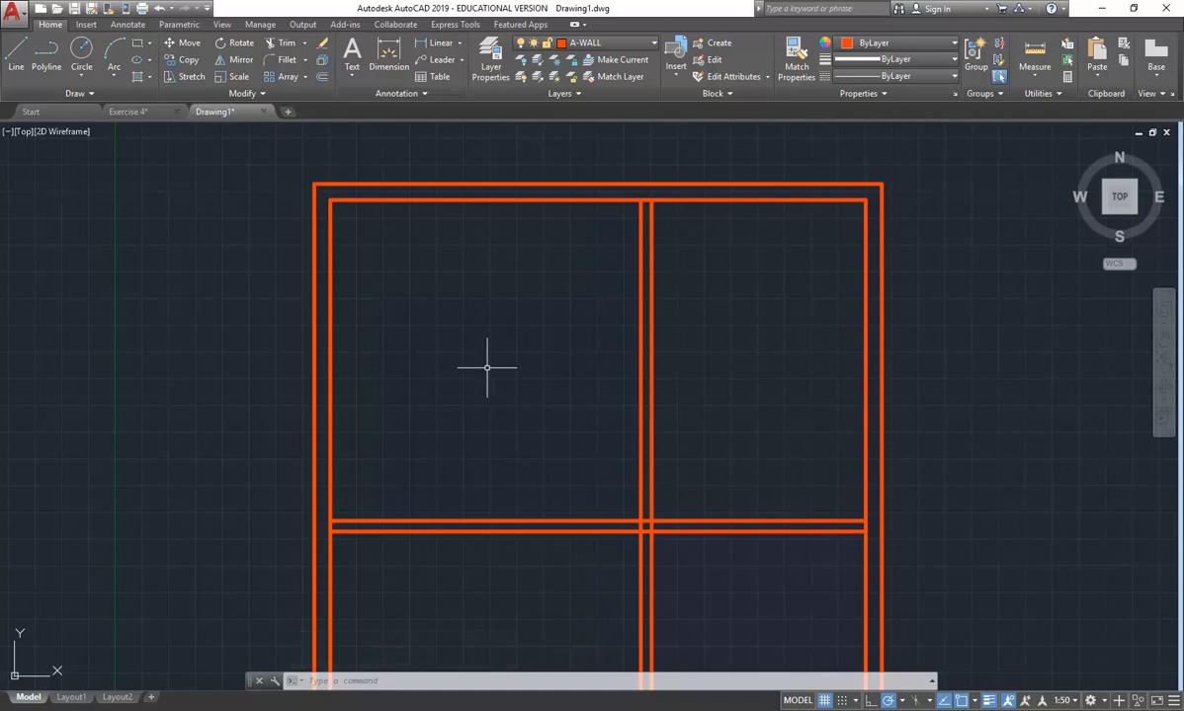
click(288, 61)
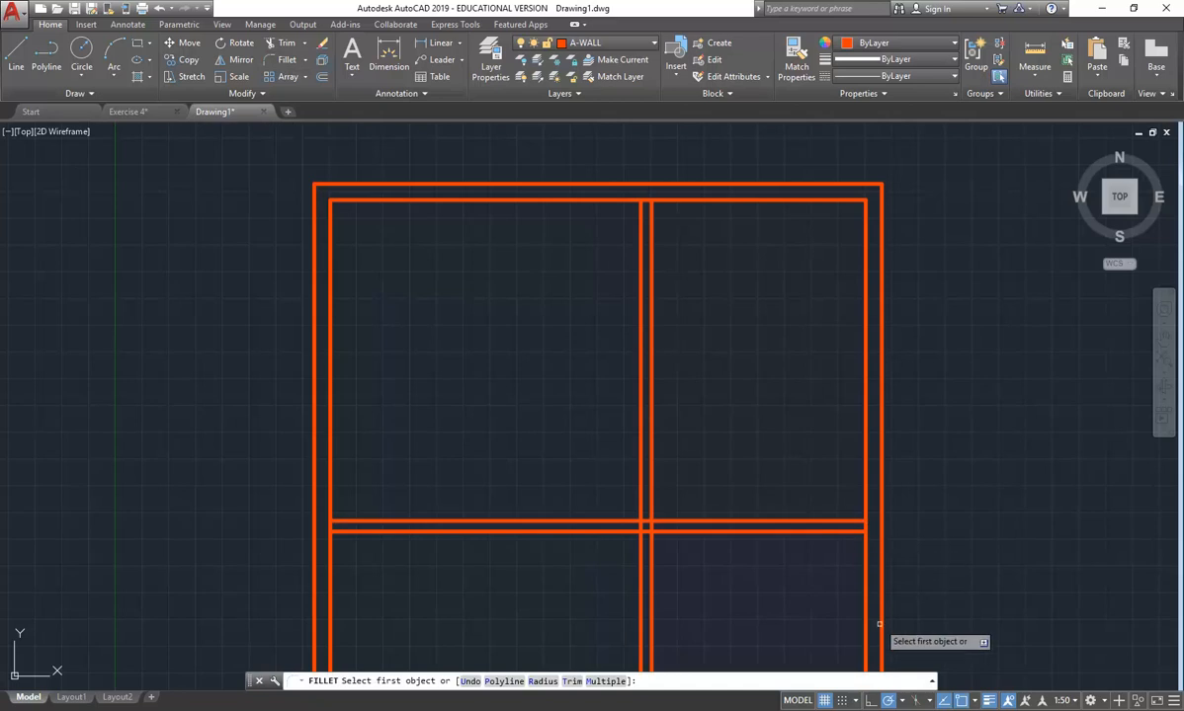
click(932, 685)
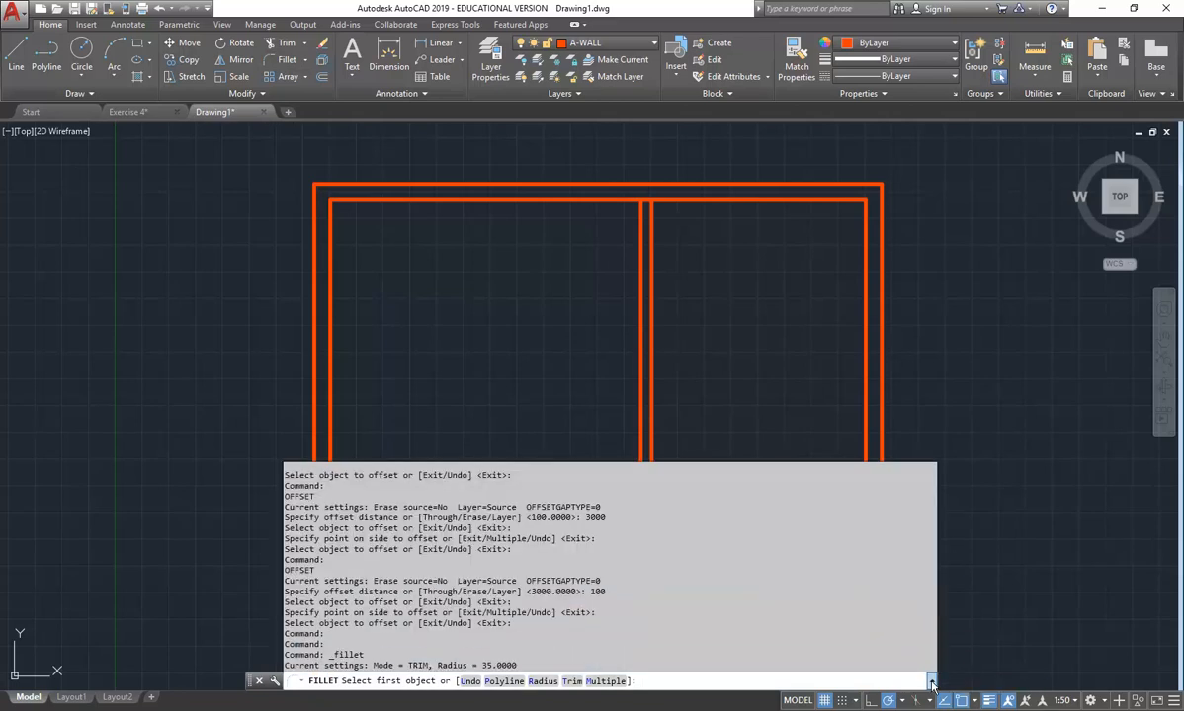
click(649, 680)
text(r)
key(Return)
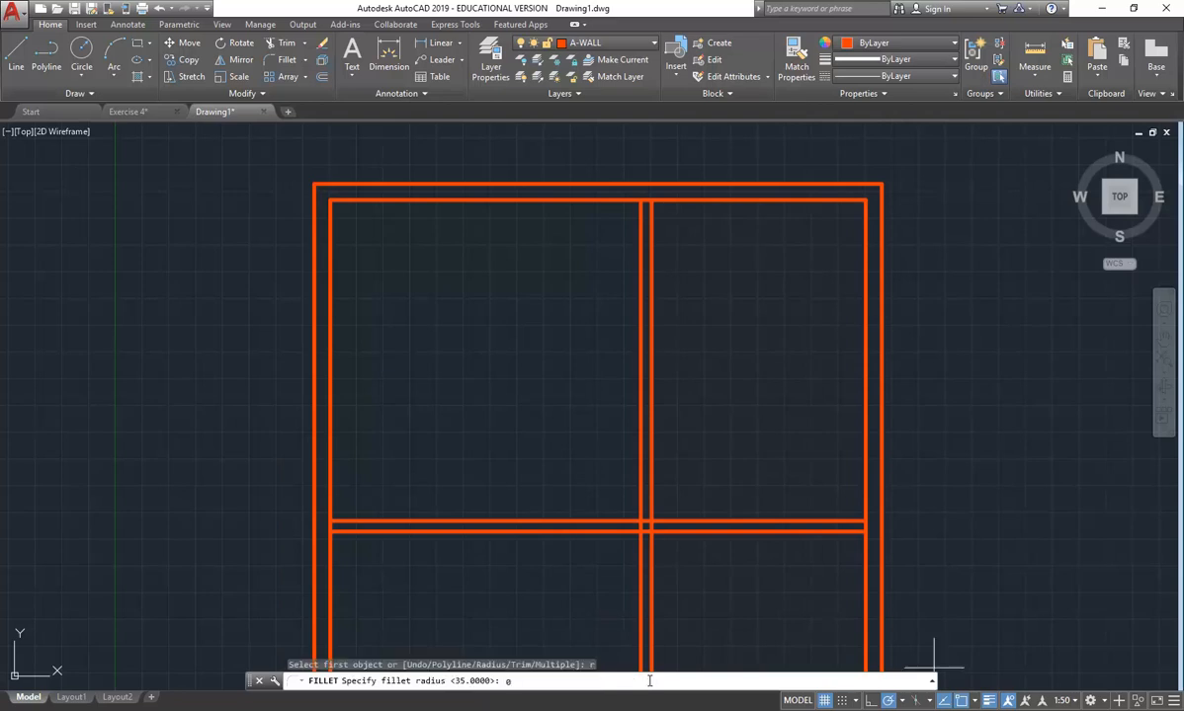
text(0)
key(Return)
scroll(622, 520, up, 2)
click(625, 526)
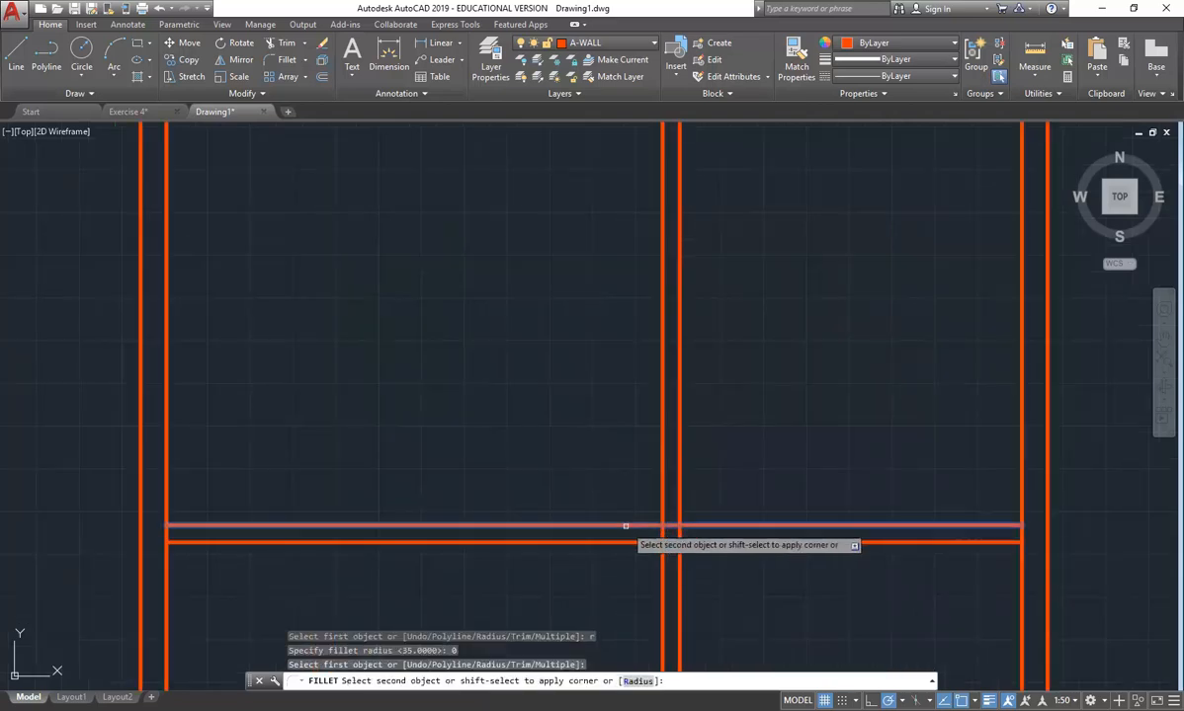
click(661, 508)
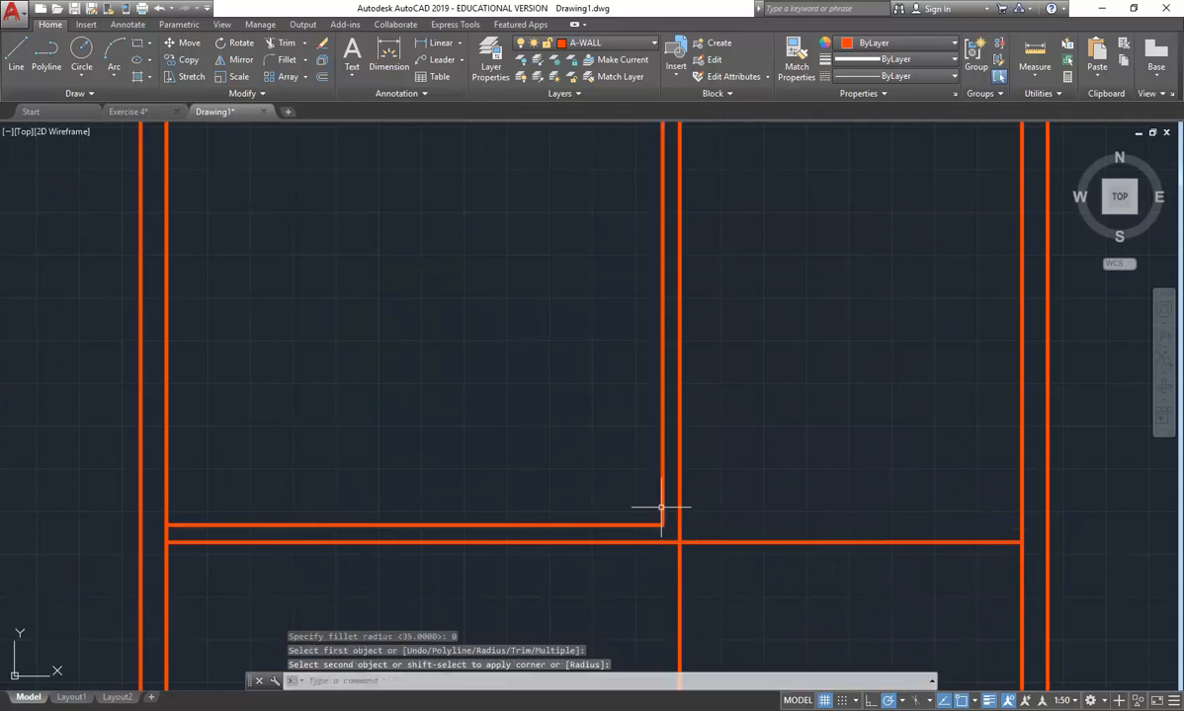
Fillet the lower horizontal and right vertical partition lines at radius 0 to close the partition's outer corner.
key(Return)
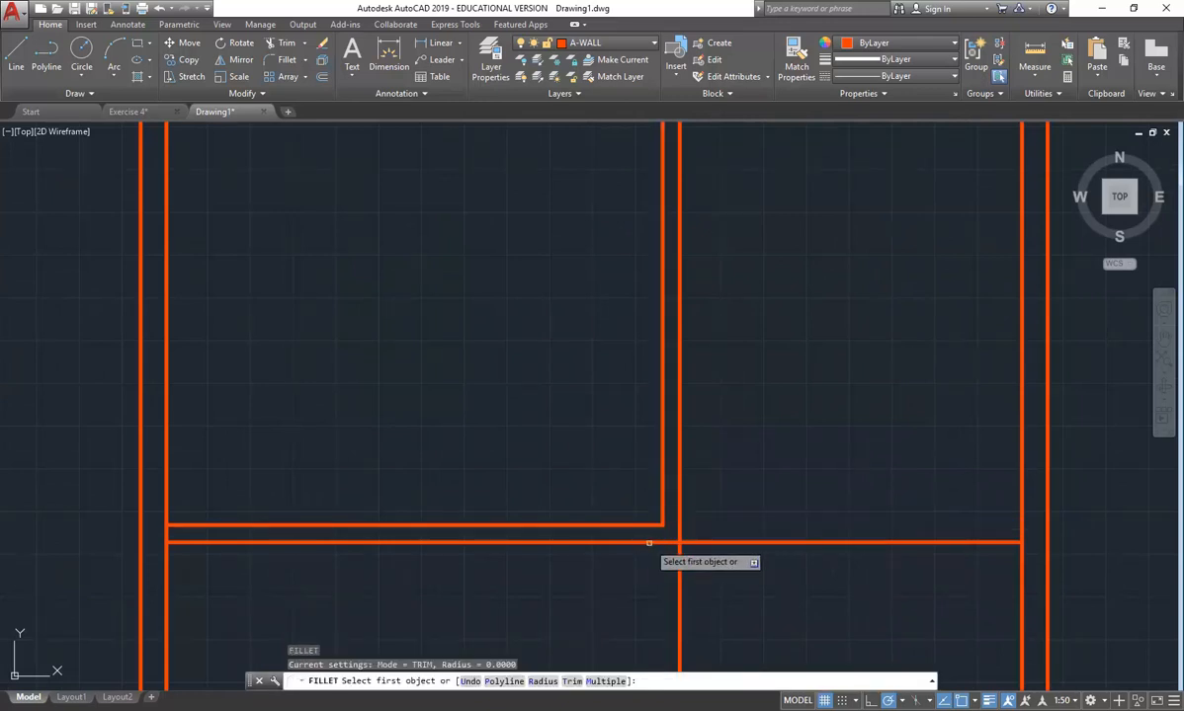
click(657, 542)
click(679, 524)
scroll(488, 434, down, 3)
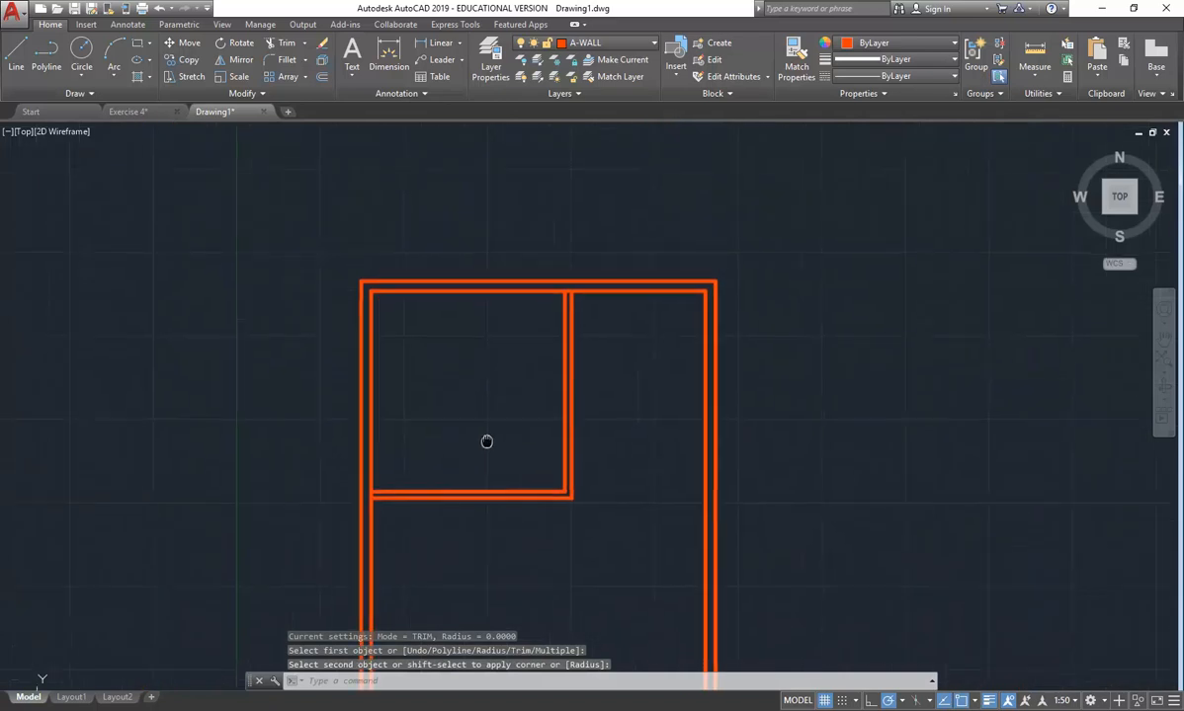
Offset the inner left wall line 700 to the right for the small enclosure's side wall.
scroll(402, 464, up, 5)
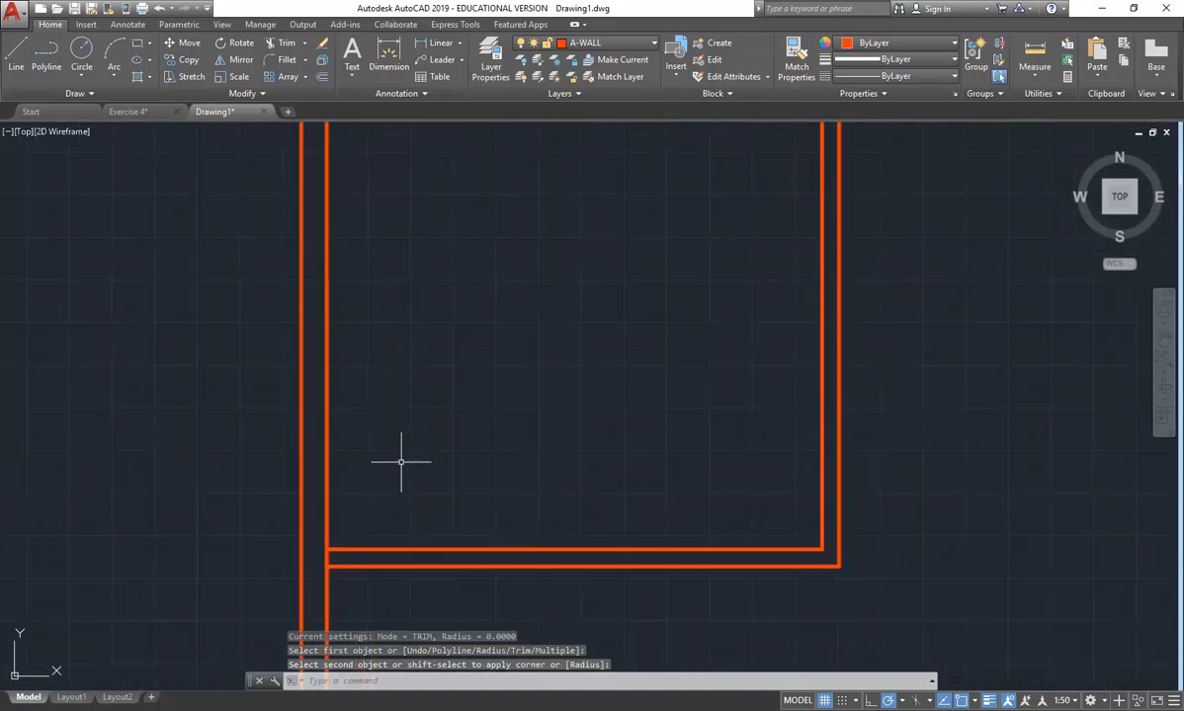
scroll(396, 464, down, 2)
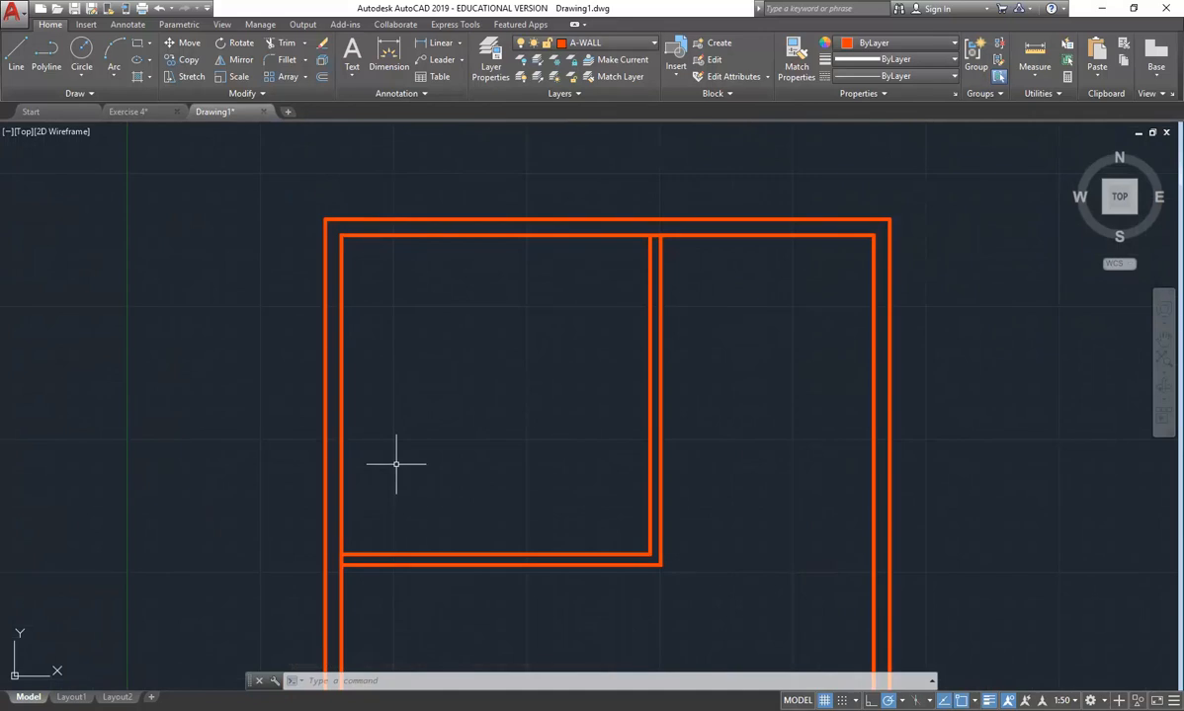
click(322, 76)
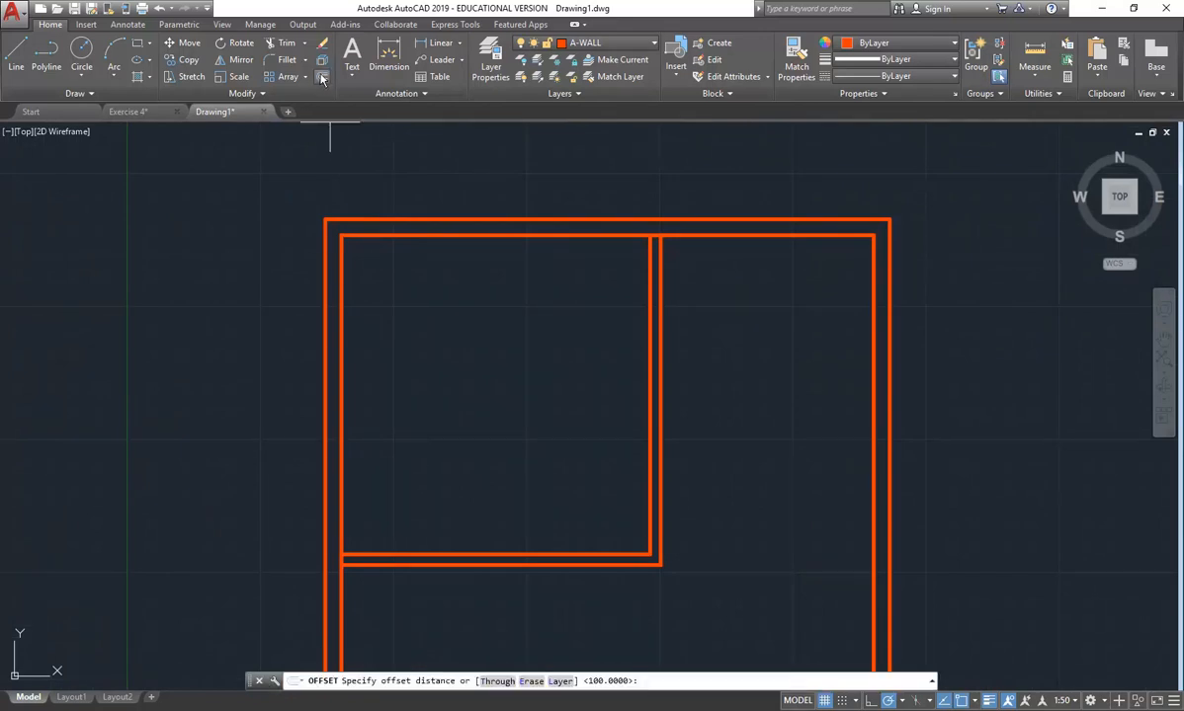
text(700)
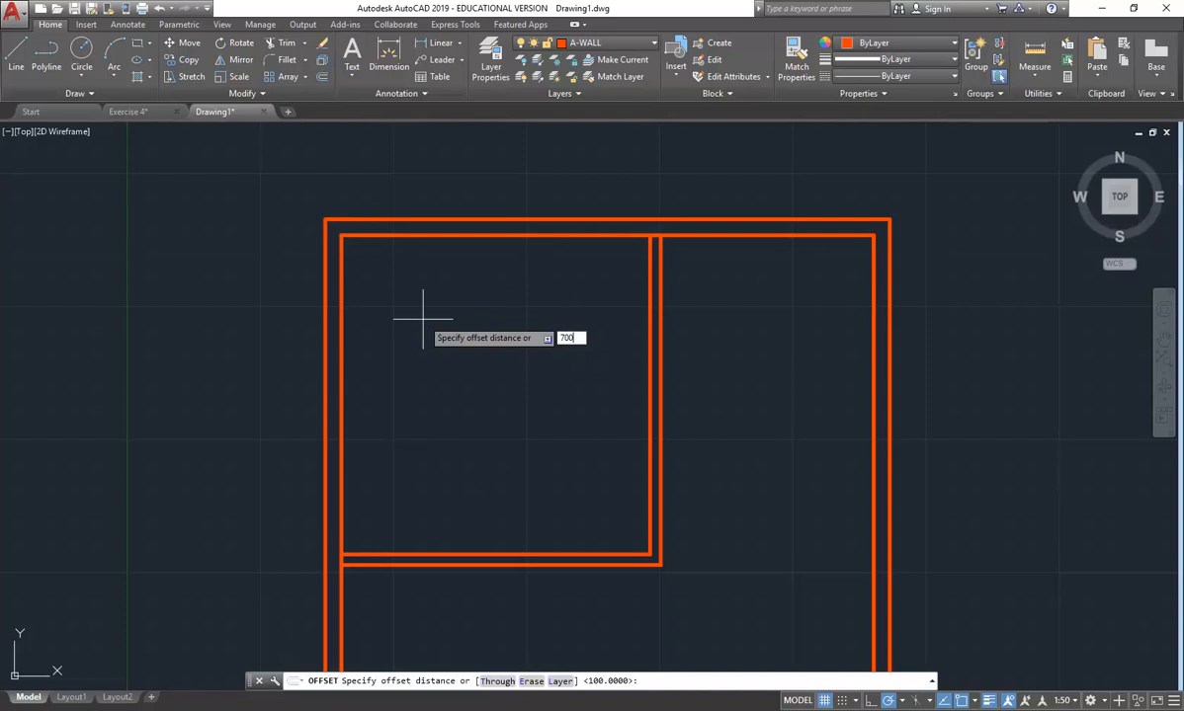
key(Return)
click(343, 460)
click(410, 455)
key(Return)
Offset the small enclosure's vertical line 100 to the right to form the wall's second face.
key(Return)
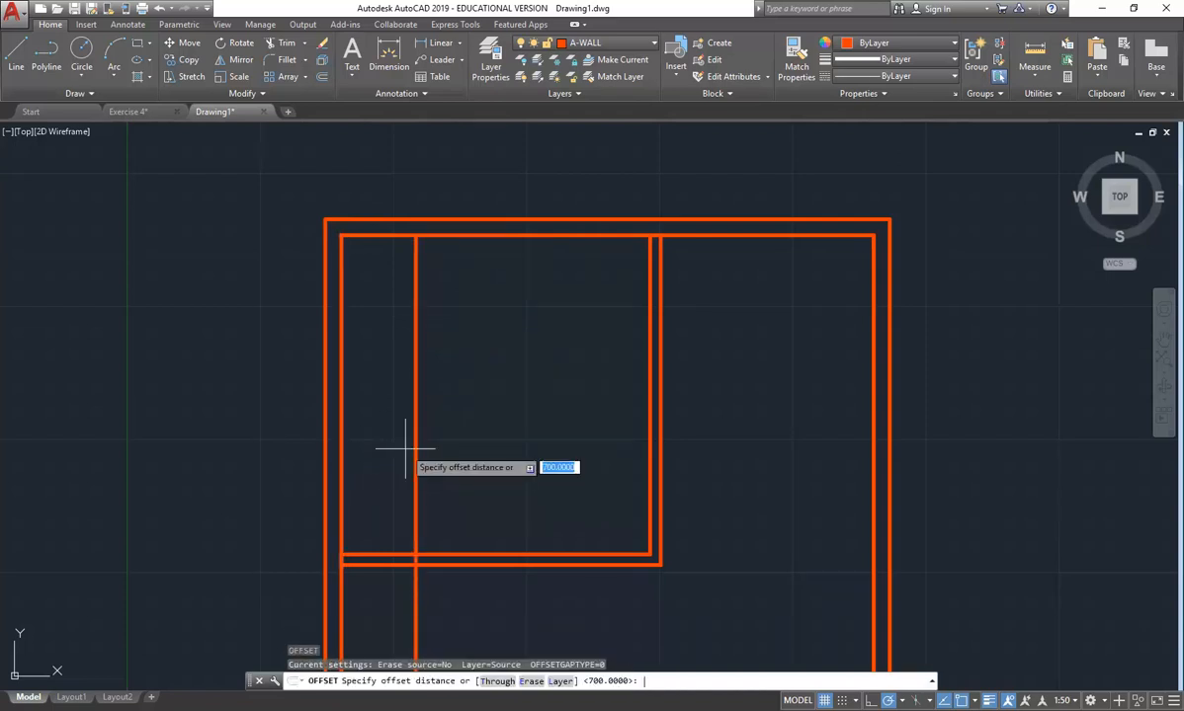
text(1)
text(0)
key(Return)
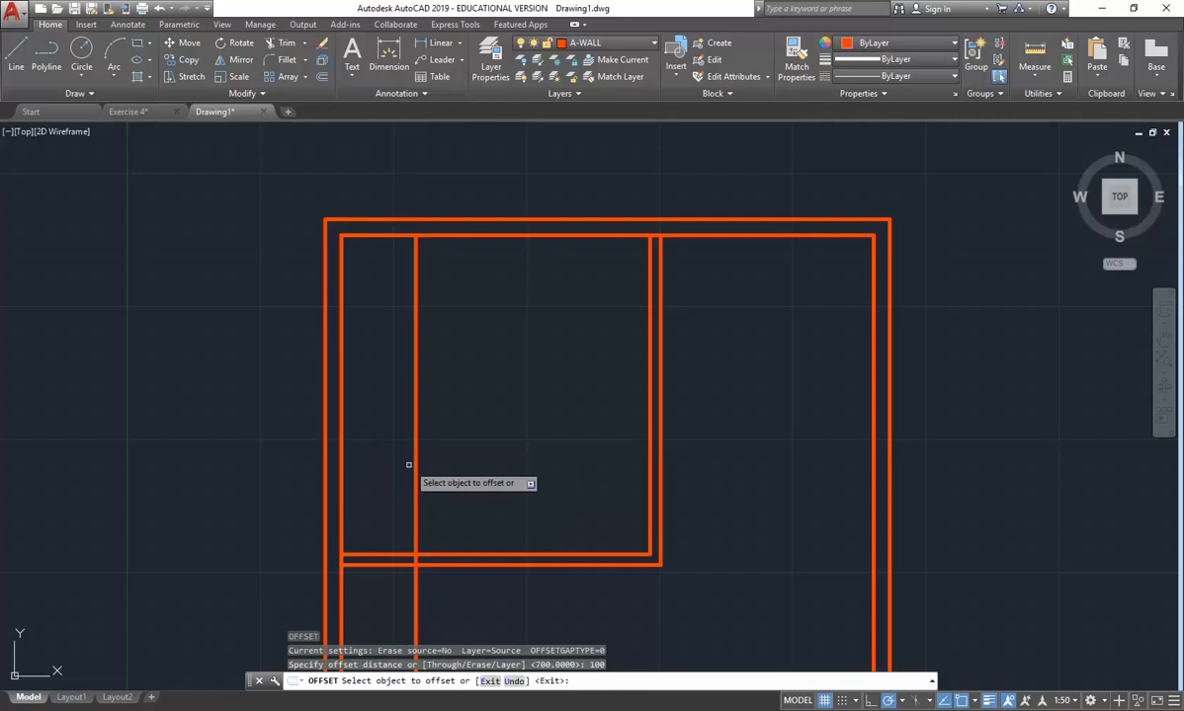
click(415, 470)
click(465, 425)
key(Return)
Offset the upper line of the horizontal partition 900 upward for the small enclosure's top wall.
key(Return)
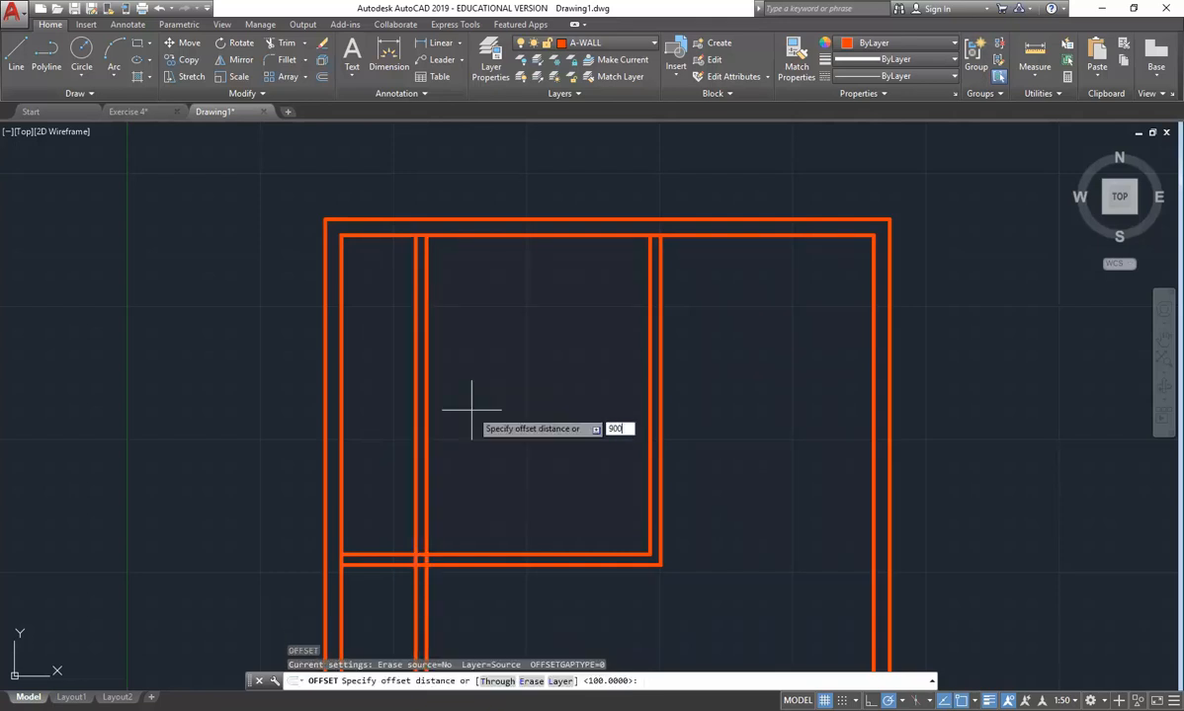
text(900)
key(Return)
click(380, 555)
click(379, 450)
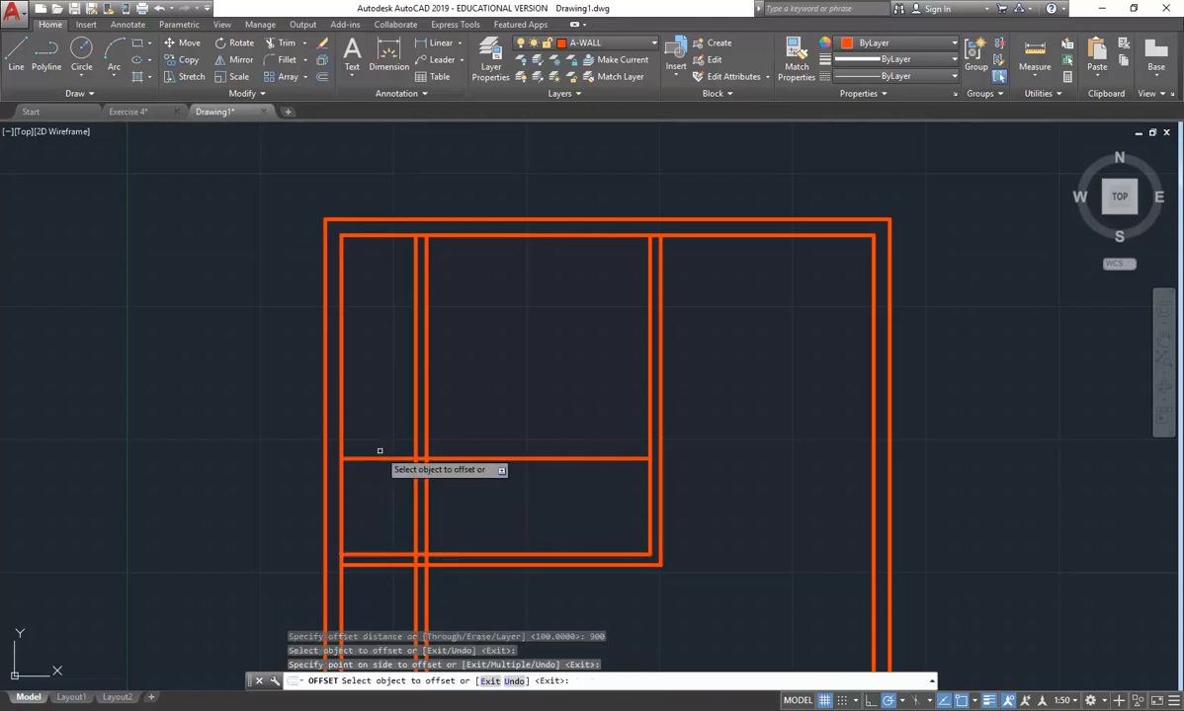
key(Return)
Offset the small enclosure's horizontal top line 100 upward to form the wall's second face.
key(Return)
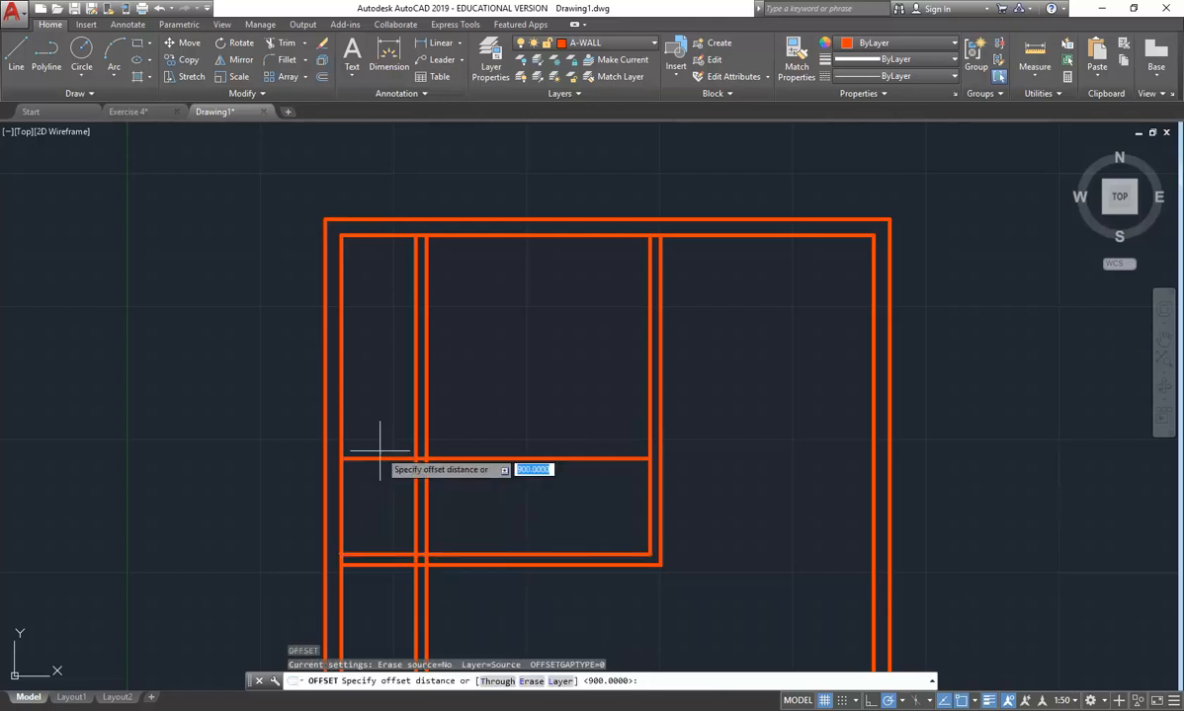
text(100)
key(Return)
click(379, 458)
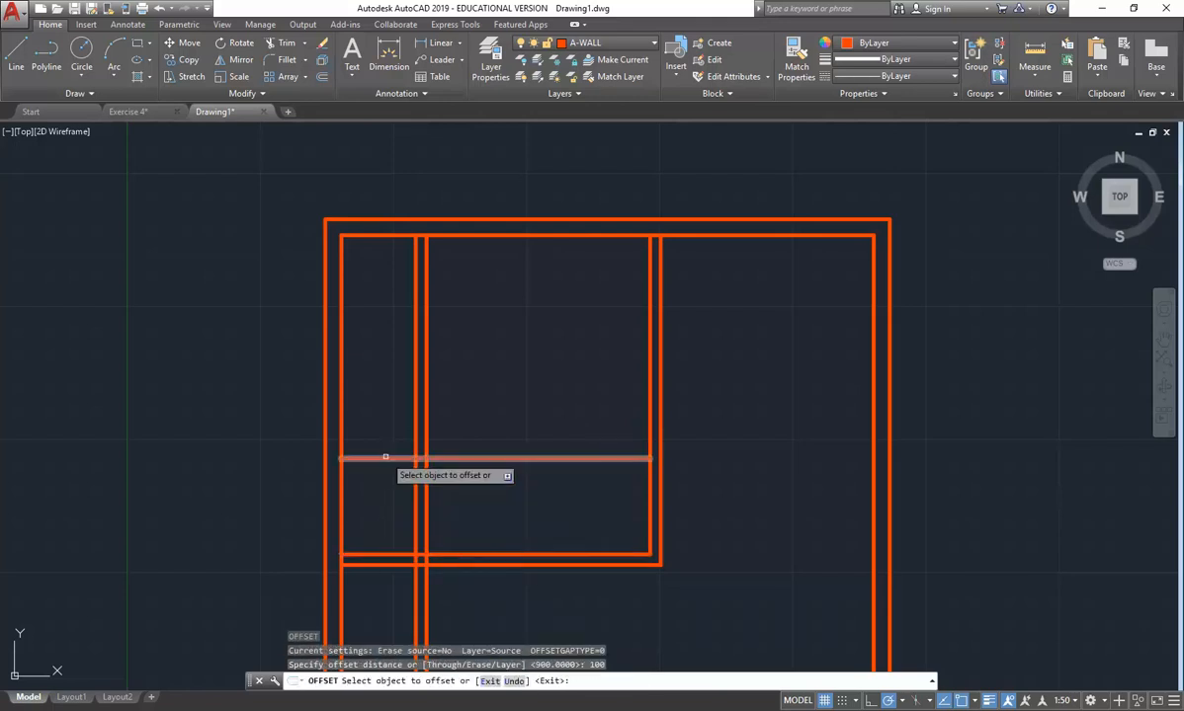
click(380, 400)
key(Escape)
Fillet the small enclosure's inner and outer line pairs at radius 0 to form its upper-right wall corner.
text(f)
key(Return)
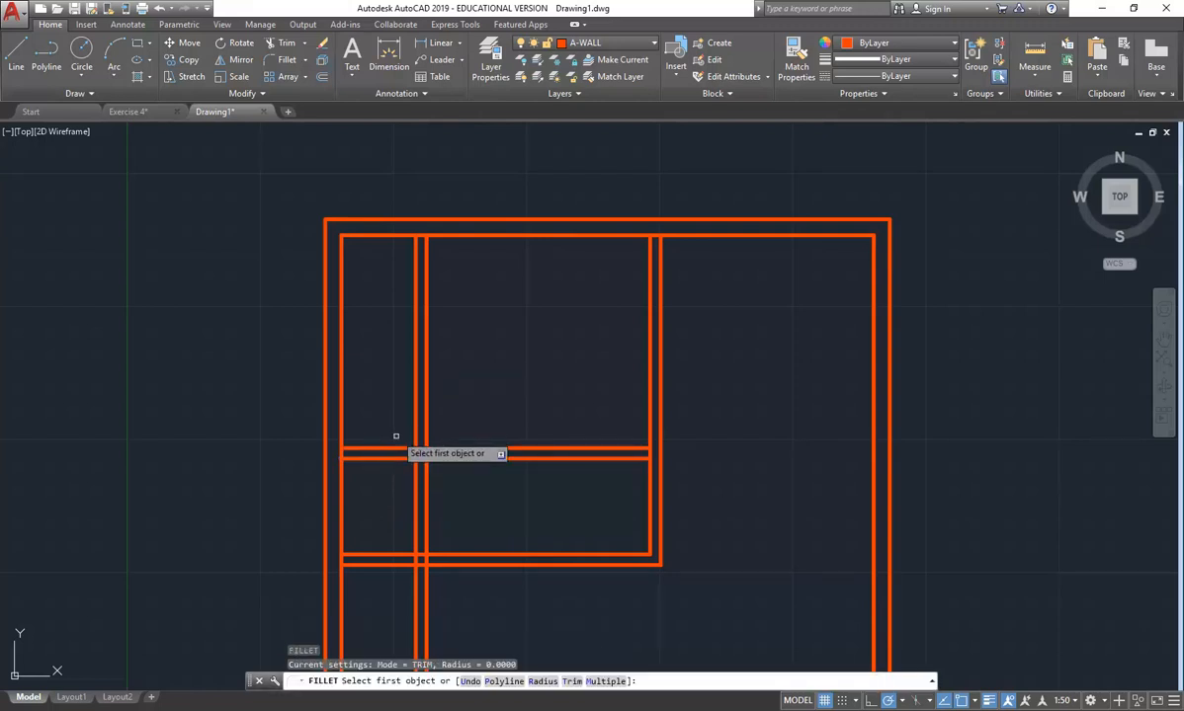
click(398, 459)
click(416, 483)
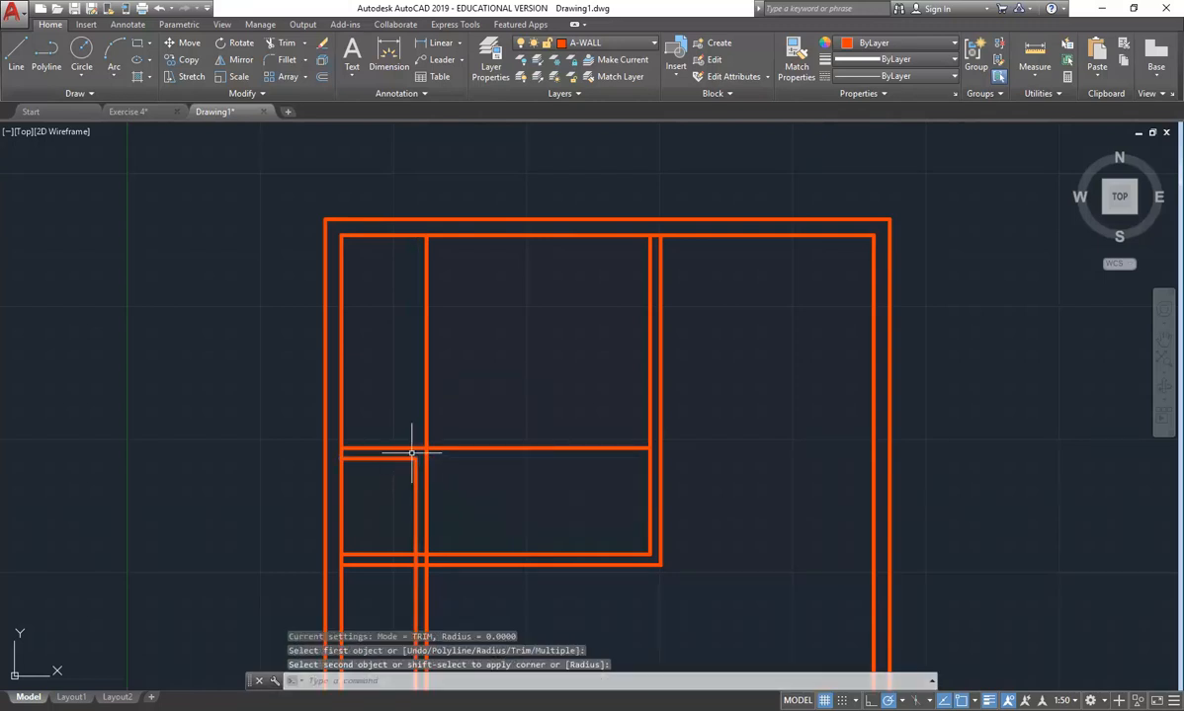
key(Return)
click(407, 448)
click(426, 462)
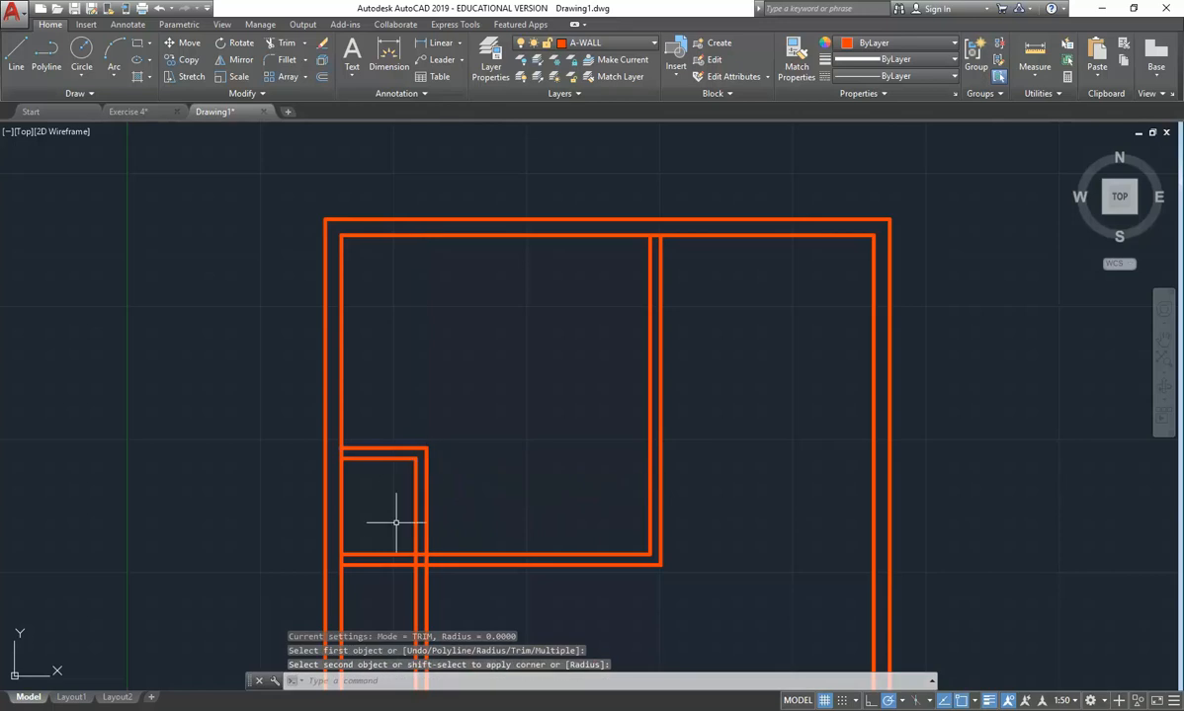
Trim the small enclosure's vertical lines below the horizontal partition and the upper partition line between them, using these three lines as cutting edges.
middle_drag(396, 520, 422, 483)
scroll(422, 483, up, 2)
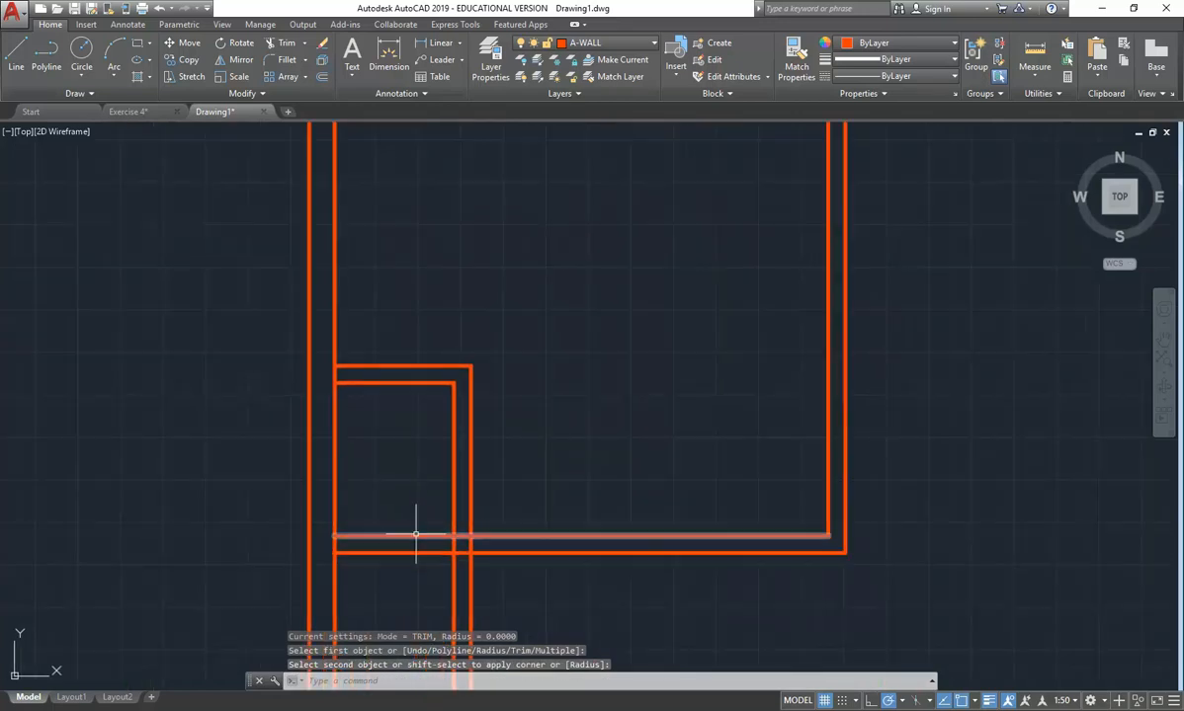
scroll(415, 538, down, 3)
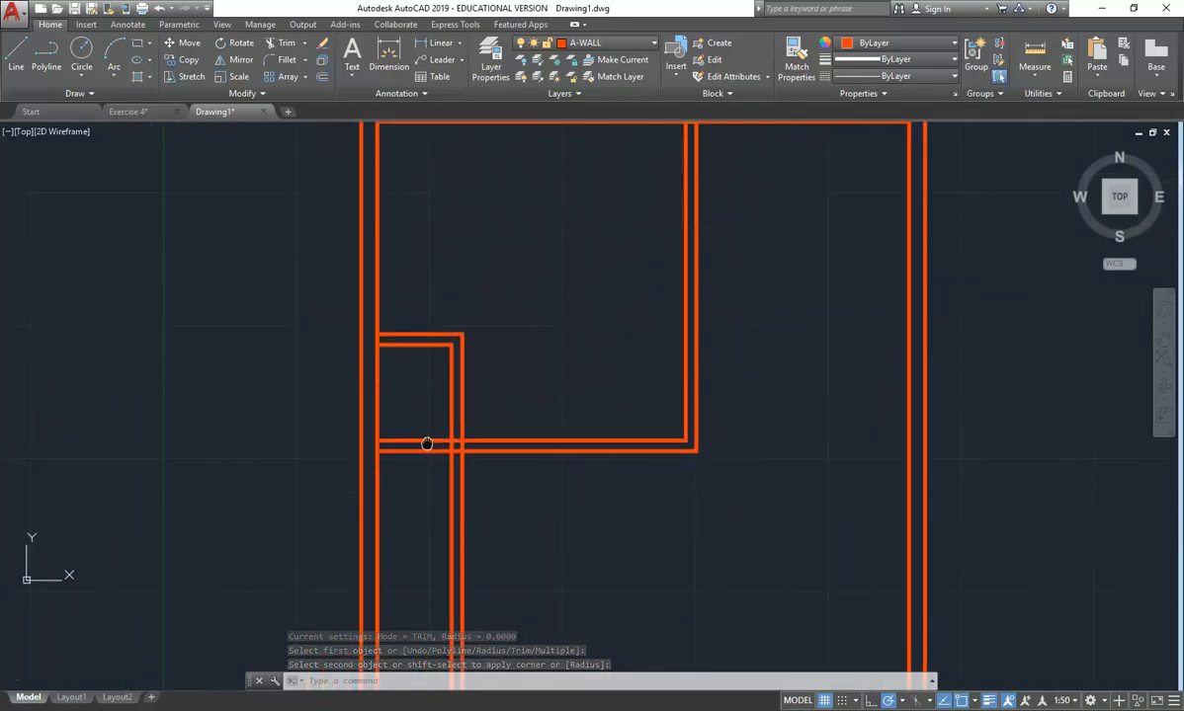
key(Escape)
click(281, 46)
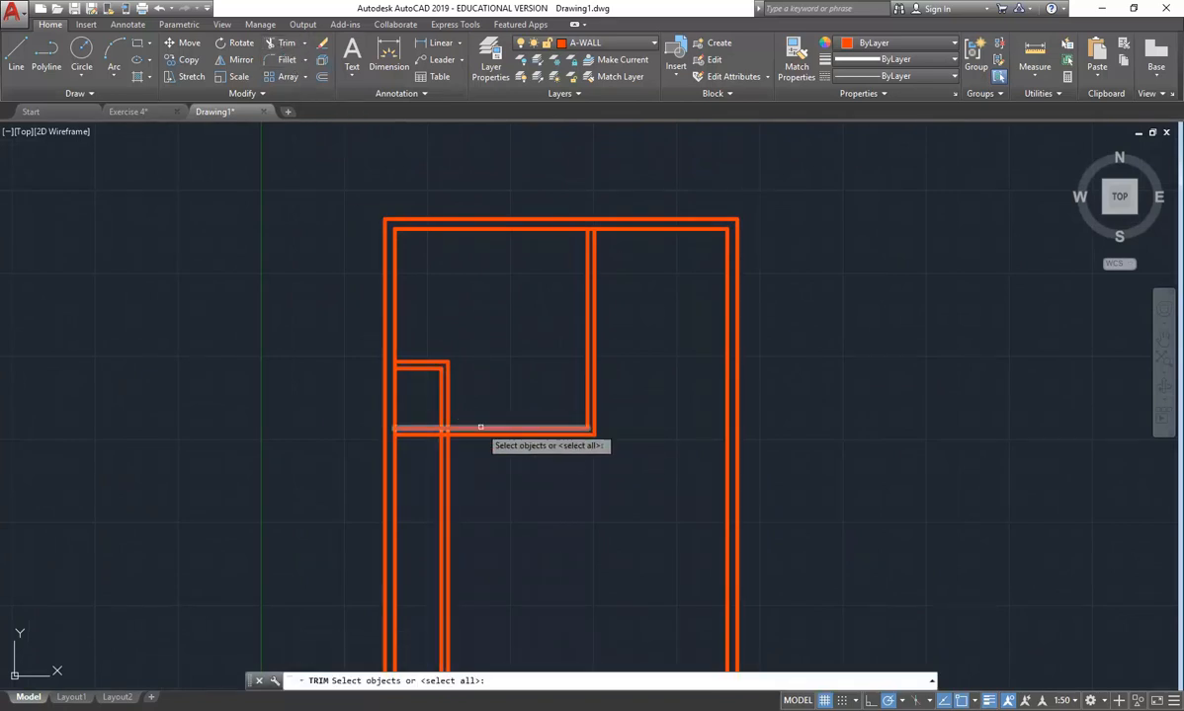
click(481, 427)
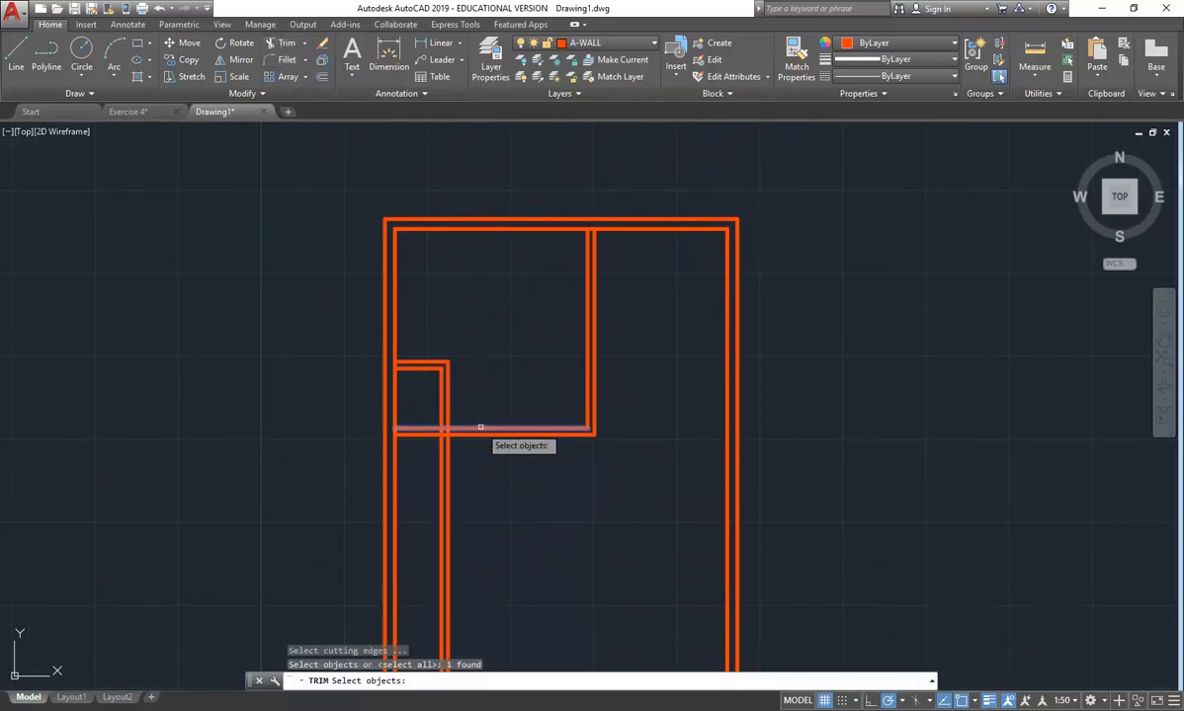
click(439, 396)
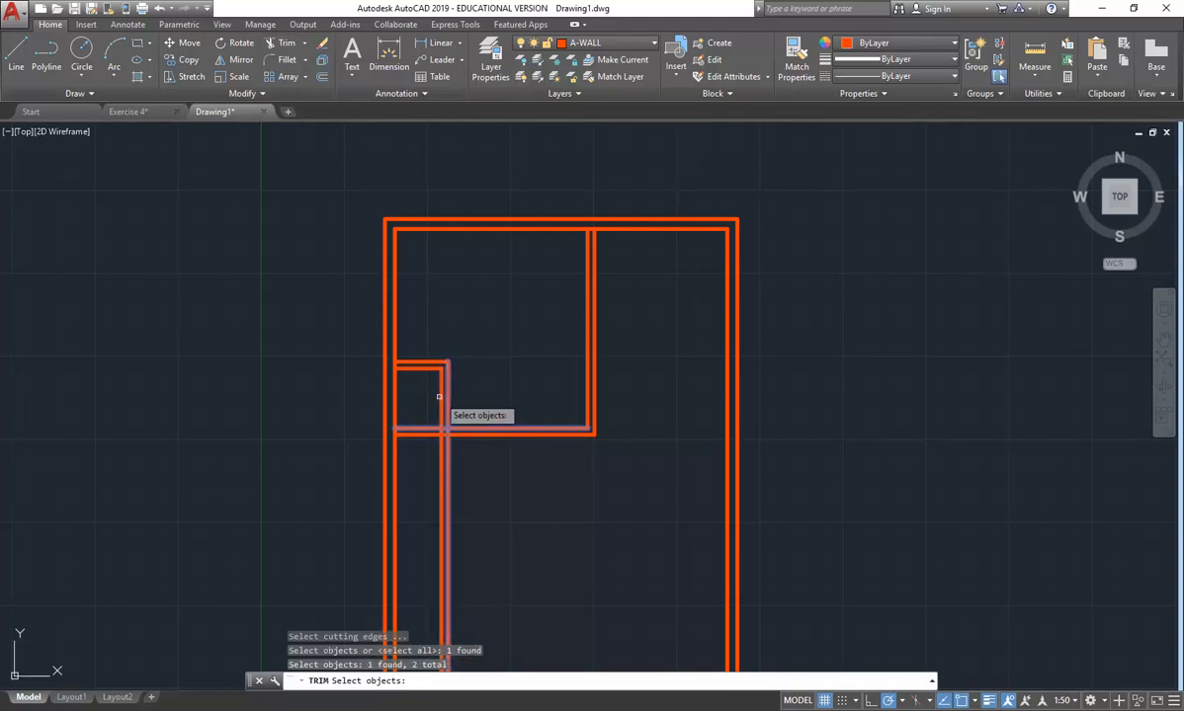
click(439, 397)
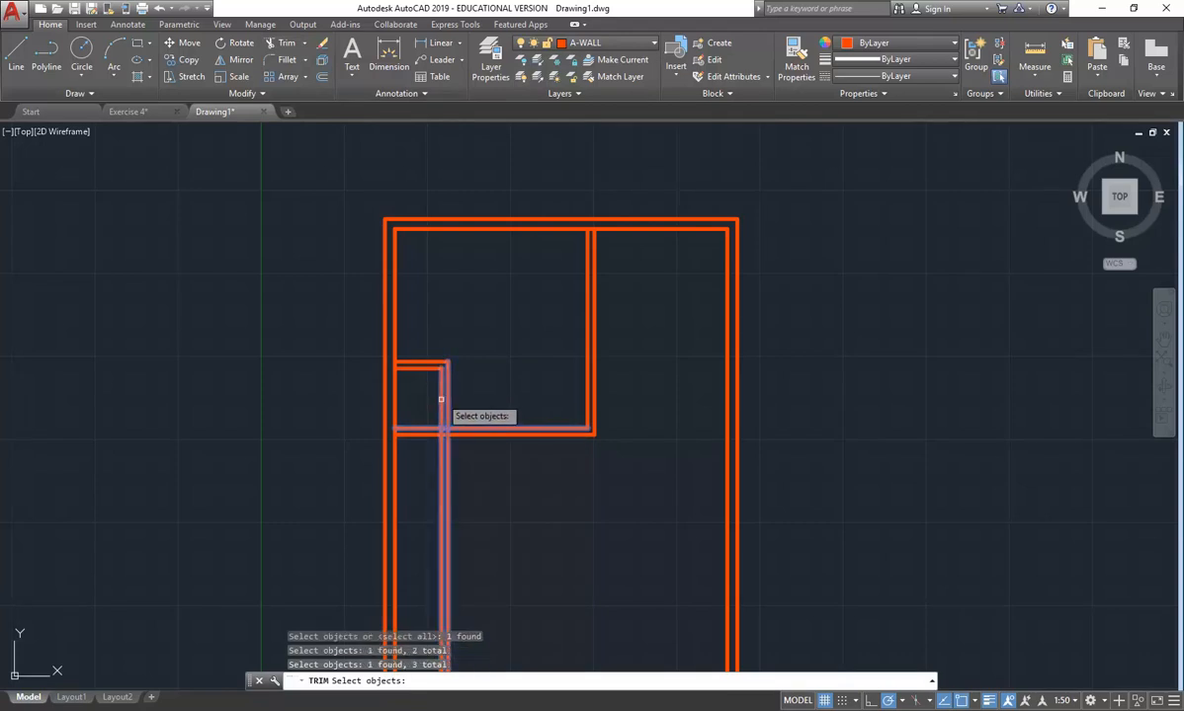
key(Return)
click(458, 478)
click(422, 498)
scroll(423, 429, up, 2)
scroll(449, 425, up, 2)
scroll(415, 391, down, 2)
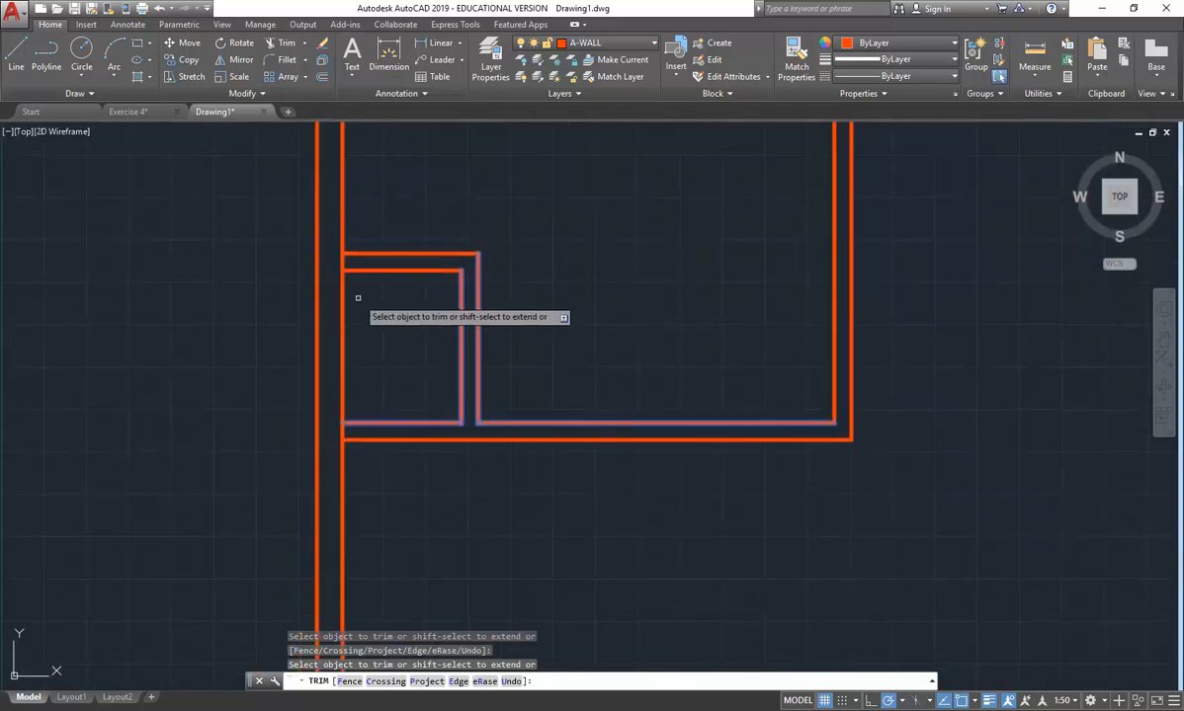
scroll(354, 298, up, 2)
key(Return)
Consult the Exercise 5 partition plan PDF in the browser, and draw a line from the bathroom partition's lower-right corner perpendicular to the right inner wall.
scroll(361, 316, down, 2)
middle_drag(361, 316, 338, 399)
scroll(351, 322, down, 4)
scroll(368, 358, up, 4)
scroll(370, 354, down, 2)
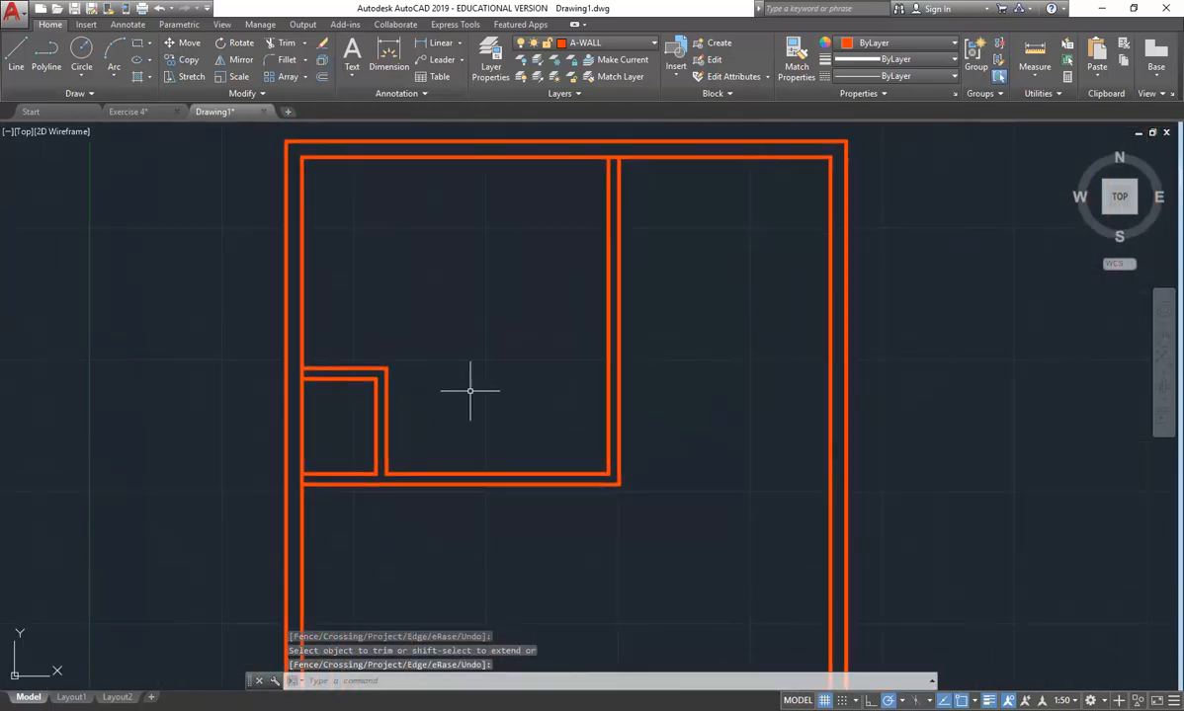
middle_drag(624, 368, 531, 407)
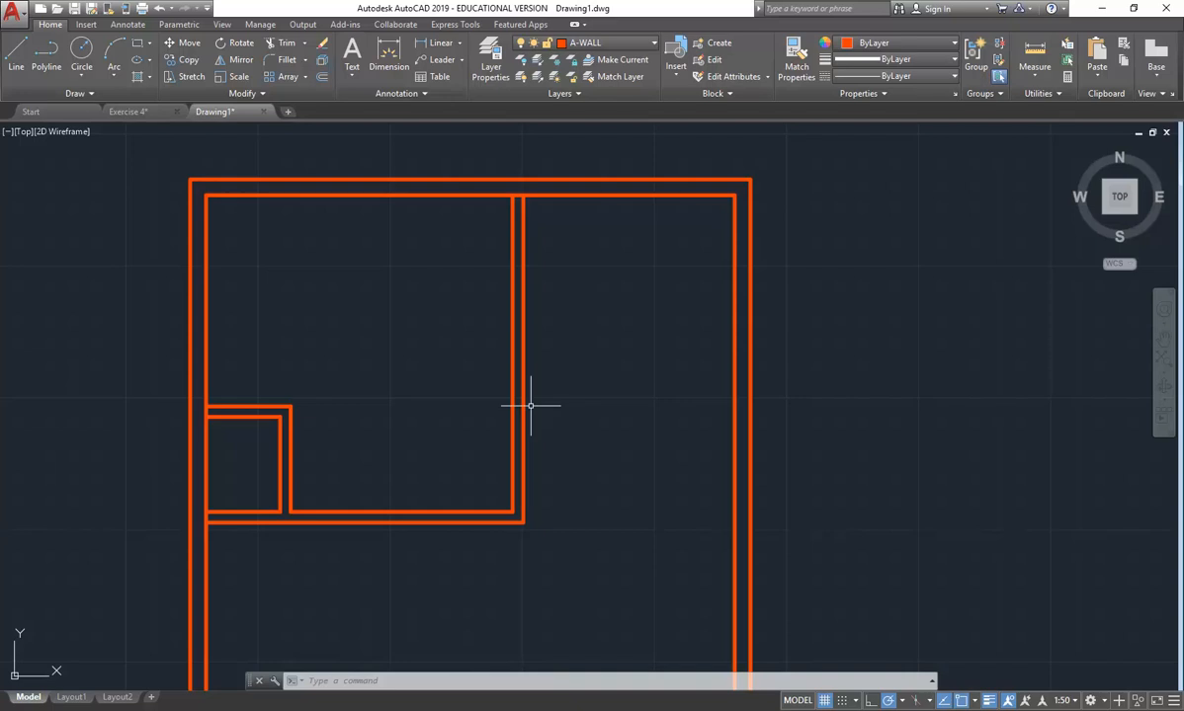
click(15, 55)
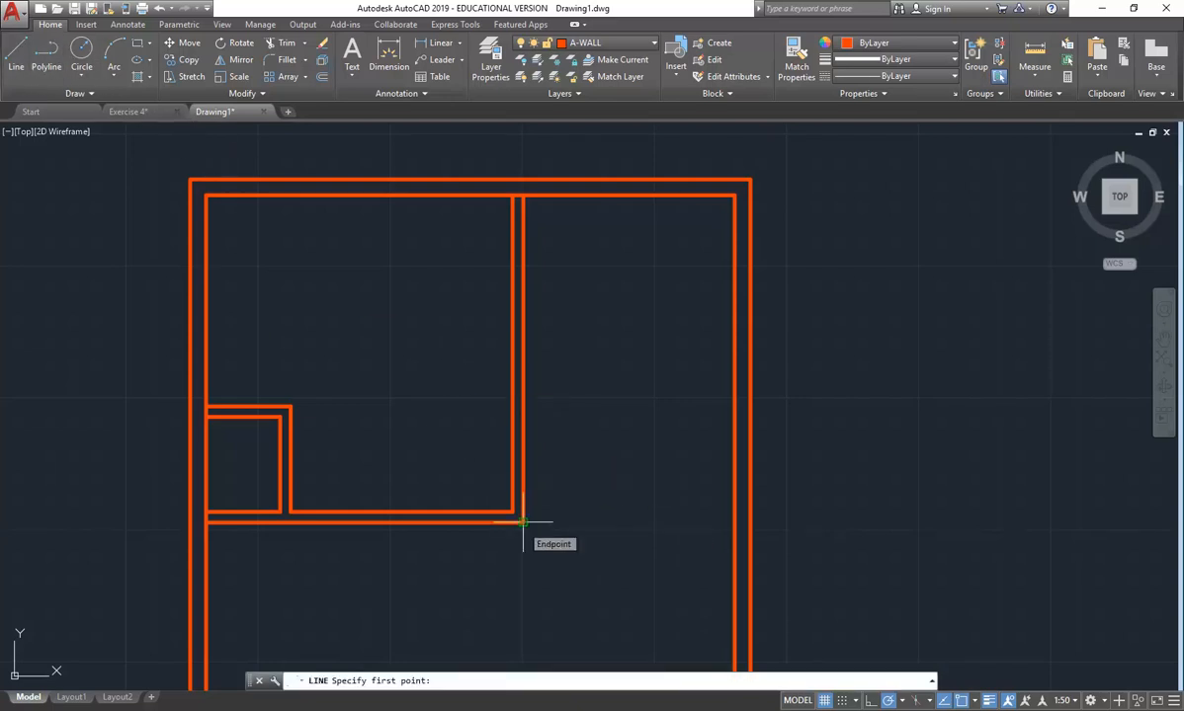
click(87, 698)
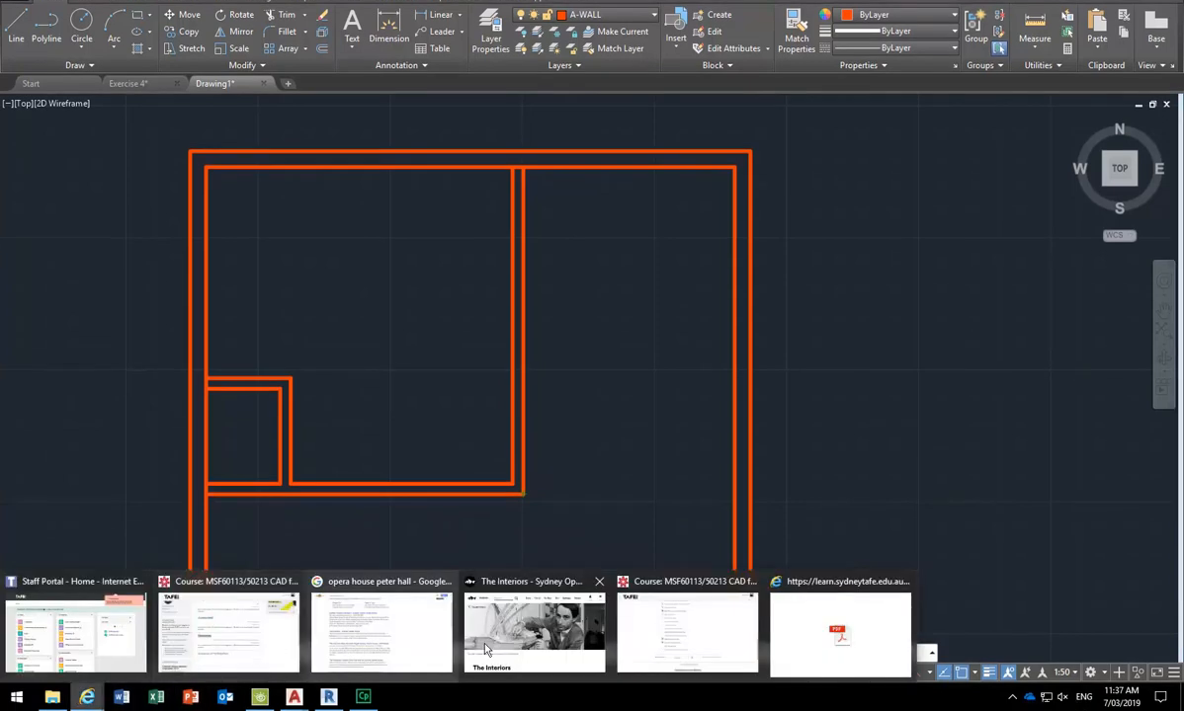
click(824, 644)
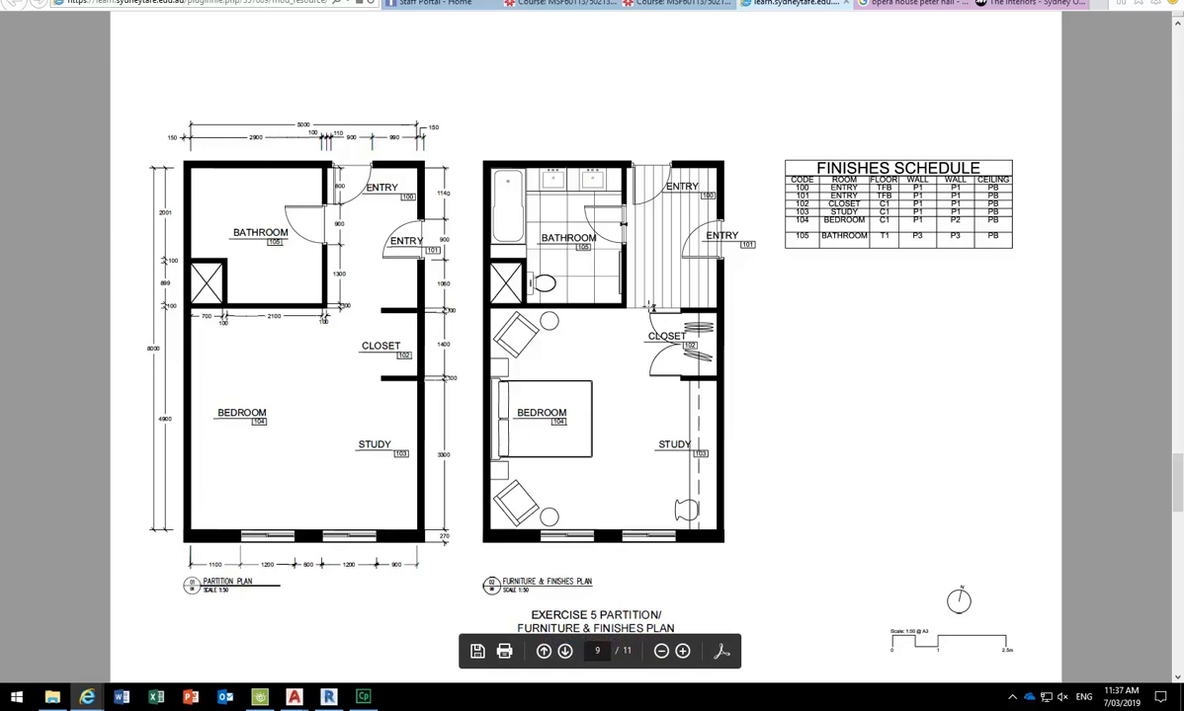
click(1107, 12)
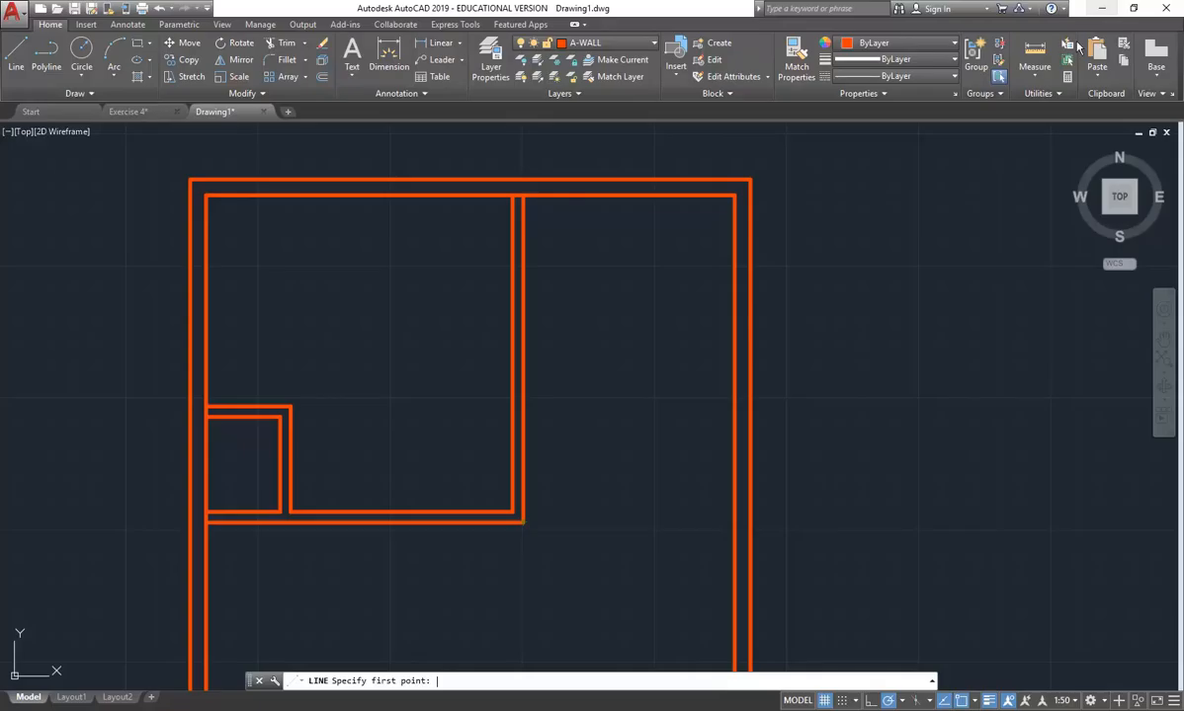
click(523, 521)
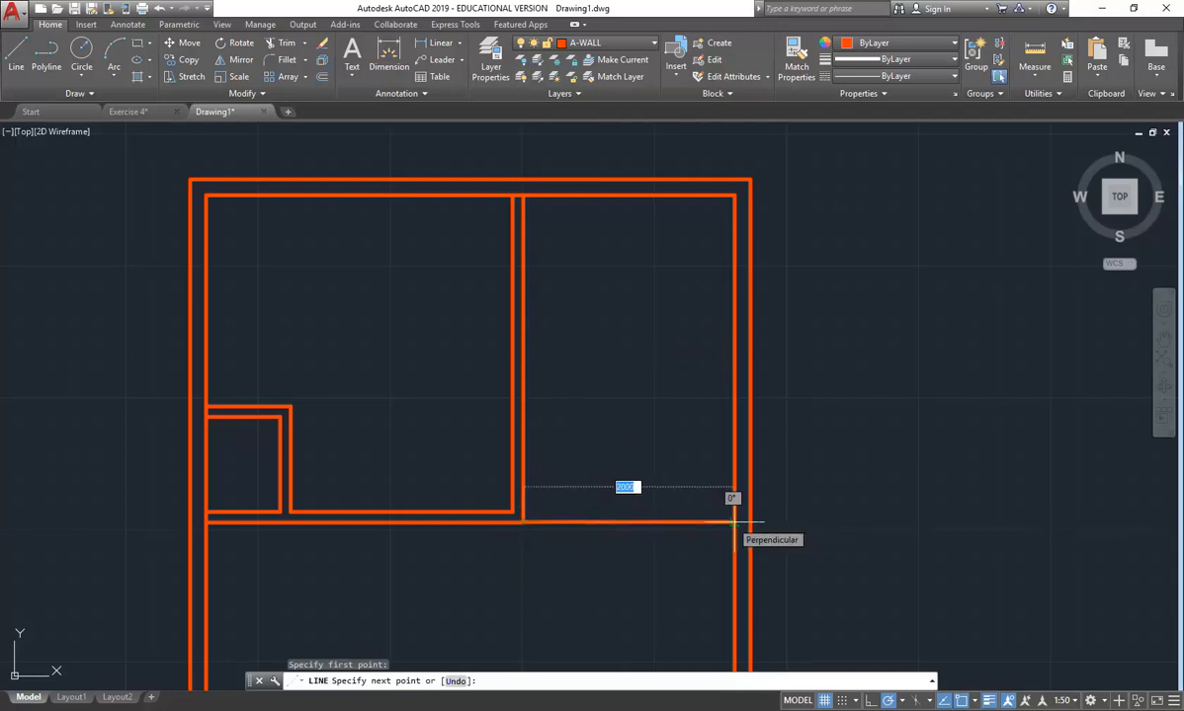
click(732, 521)
right_click(640, 413)
click(672, 418)
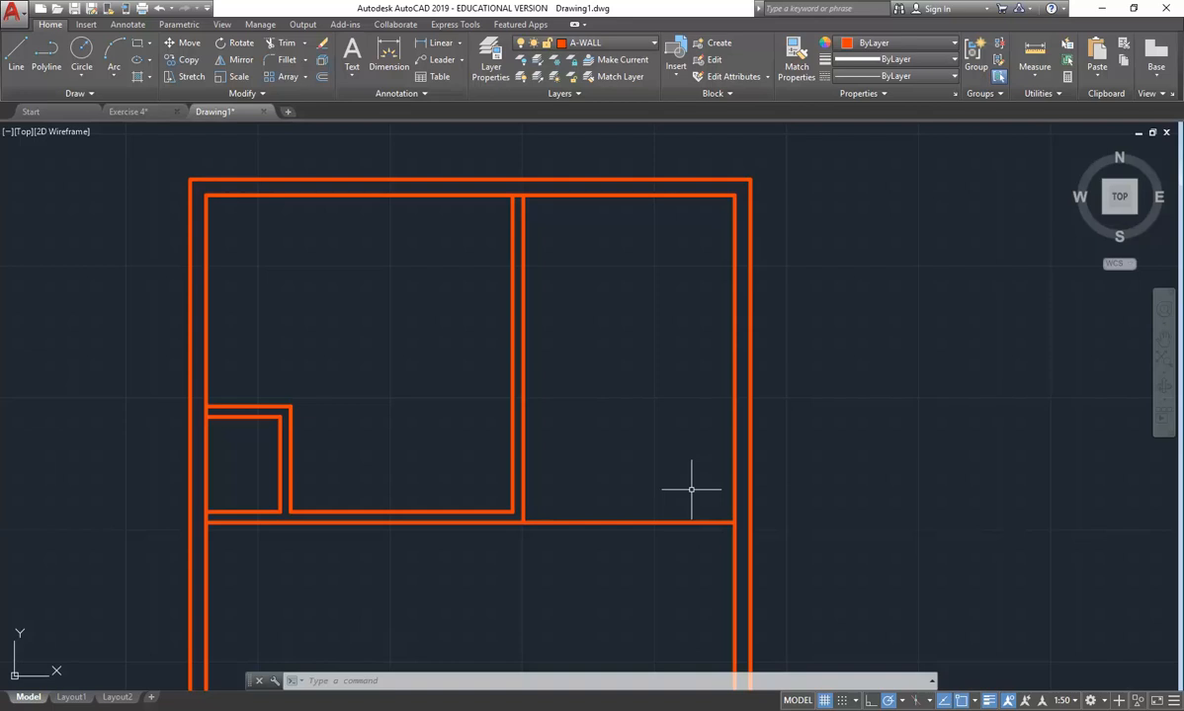
Offset the right wall's inner line 800 to the left to mark the closet wall's end.
click(322, 79)
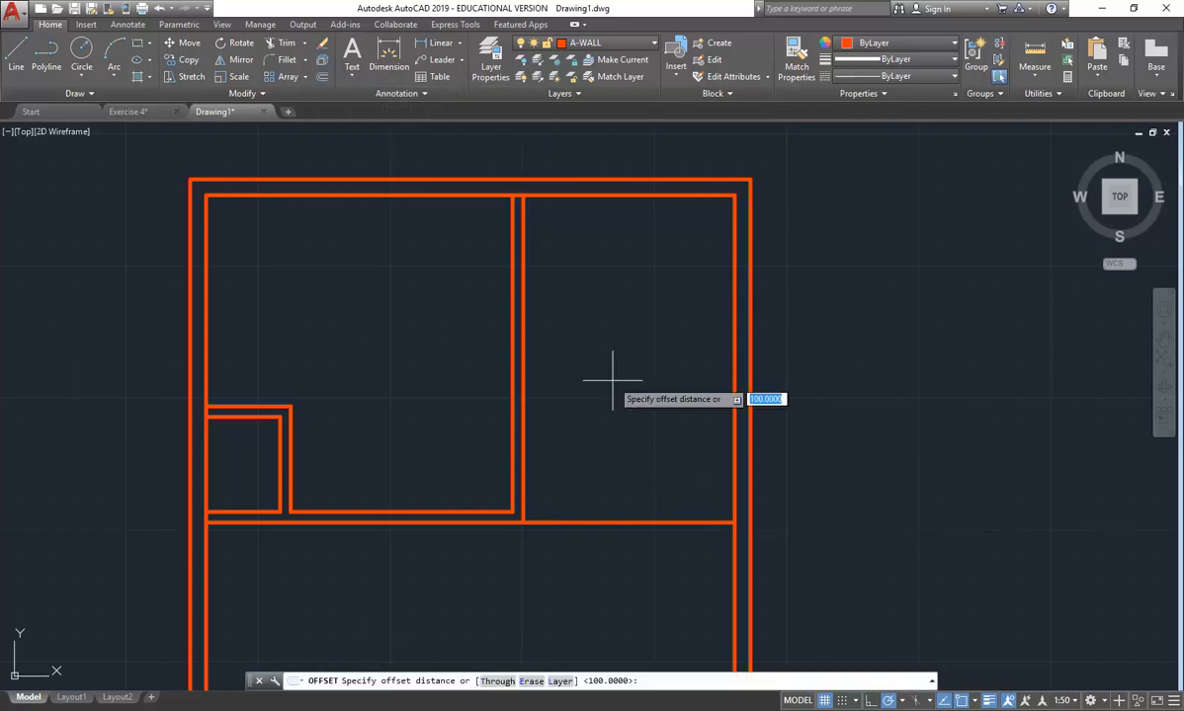
text(800)
key(Return)
click(732, 456)
click(634, 441)
key(Return)
middle_drag(528, 461, 474, 408)
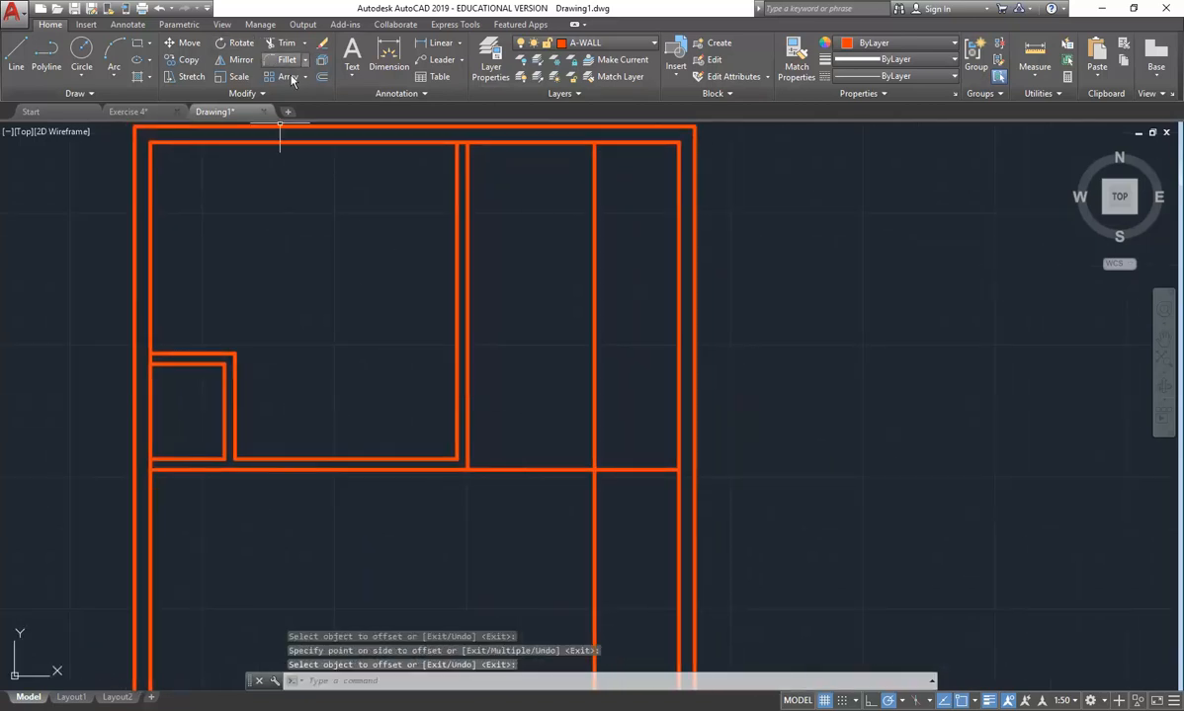
Offset the short horizontal line between the bathroom corner and the right wall 100 downward.
click(322, 81)
text(1)
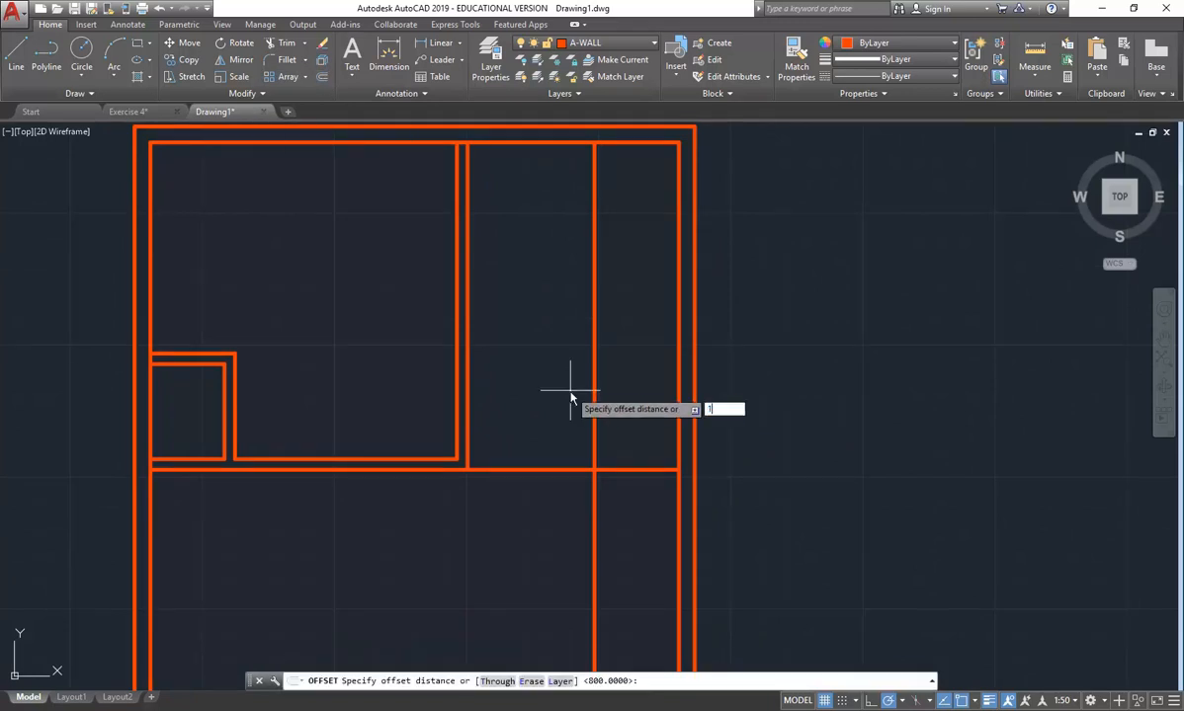
key(Return)
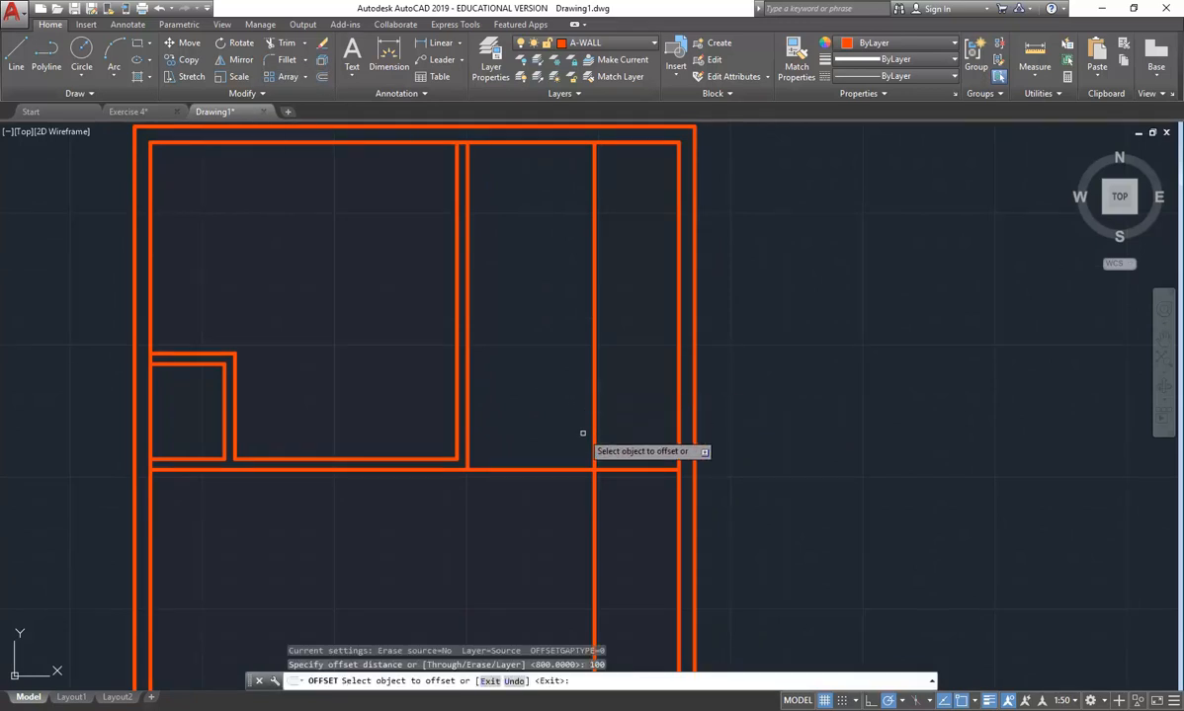
click(634, 469)
click(633, 502)
key(Return)
middle_drag(635, 536, 604, 517)
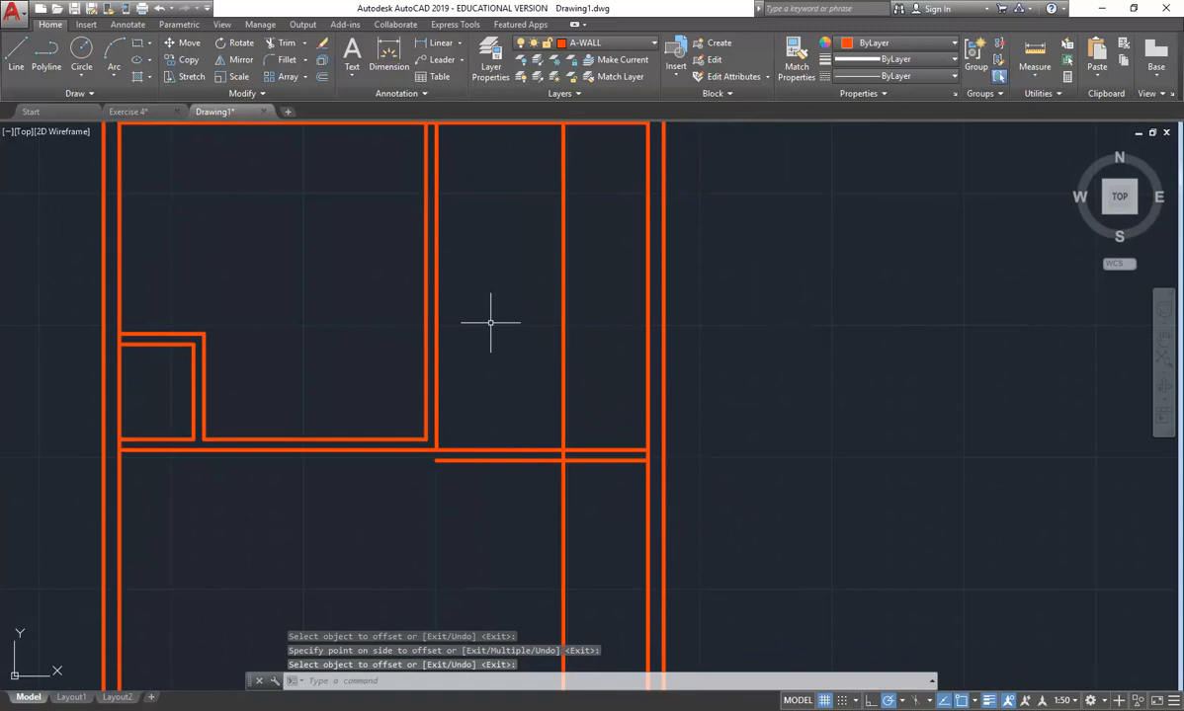
Trim the two horizontal lines and the vertical line against each other, leaving only the closed closet stub wall attached to the right wall.
click(280, 43)
click(587, 415)
click(546, 497)
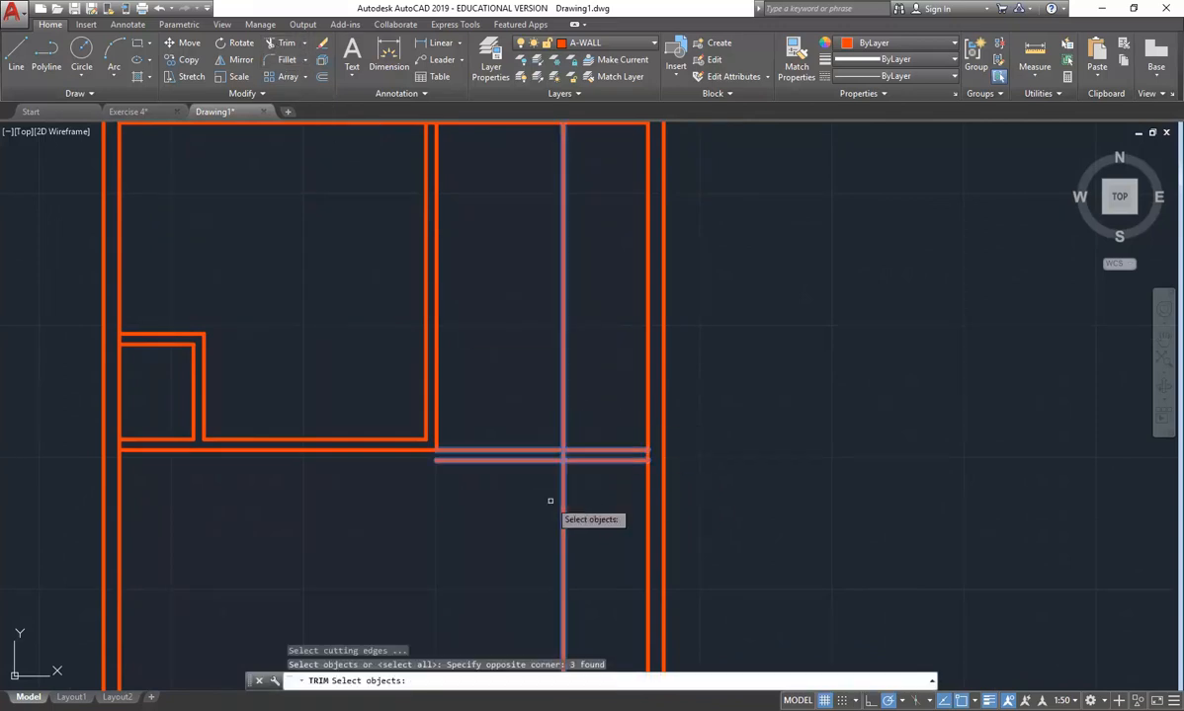
key(Return)
click(580, 386)
click(518, 404)
click(540, 413)
click(518, 491)
click(587, 498)
click(520, 529)
key(Return)
click(531, 395)
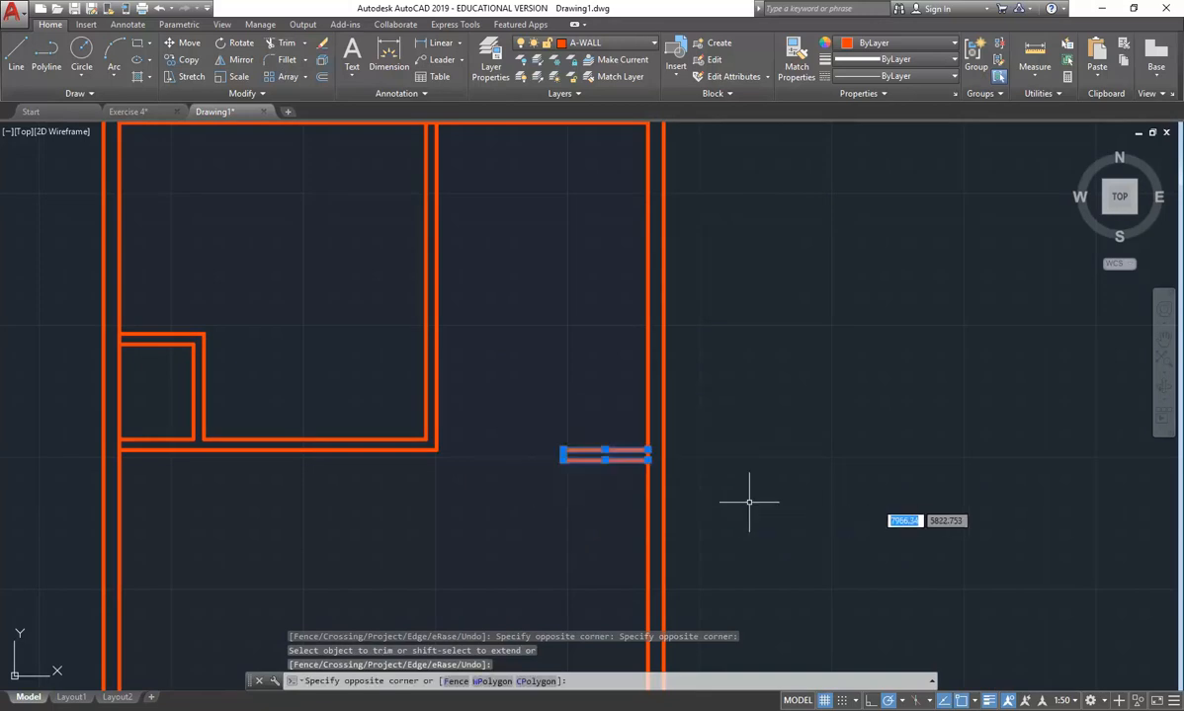
click(746, 494)
middle_drag(604, 491, 597, 402)
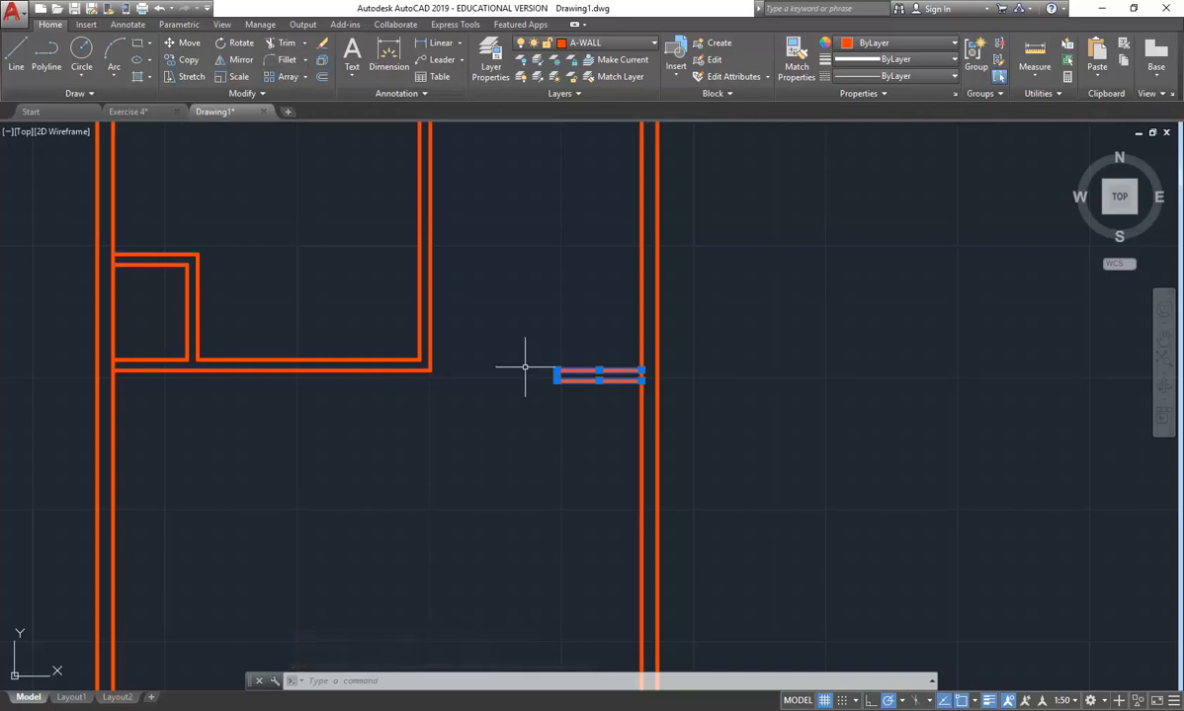
key(Escape)
key(Escape)
Copy the closet stub wall's three lines 1500 straight down along the right wall.
click(503, 339)
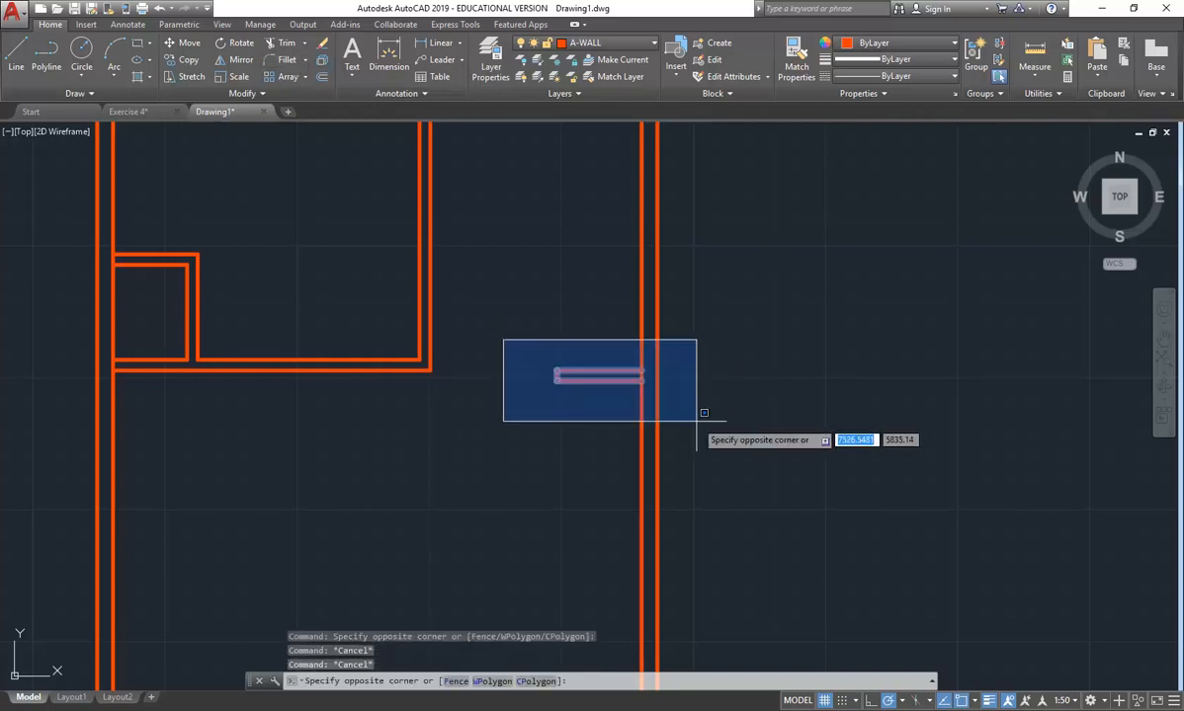
click(753, 416)
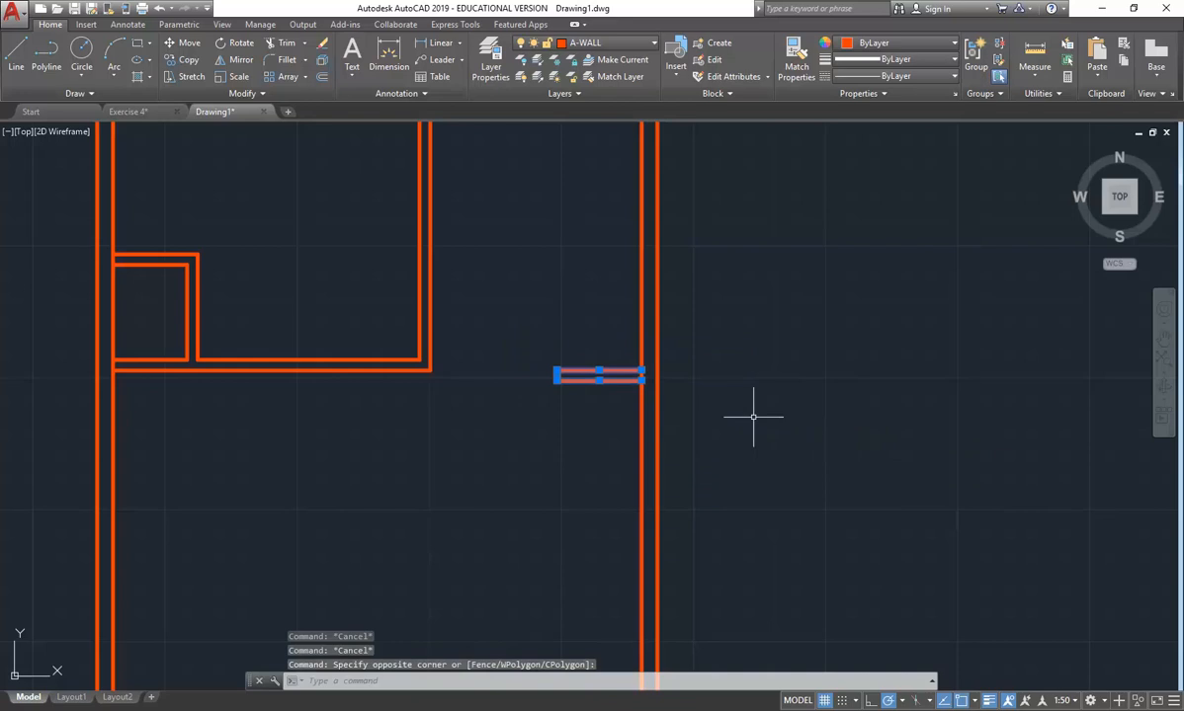
click(491, 319)
click(737, 420)
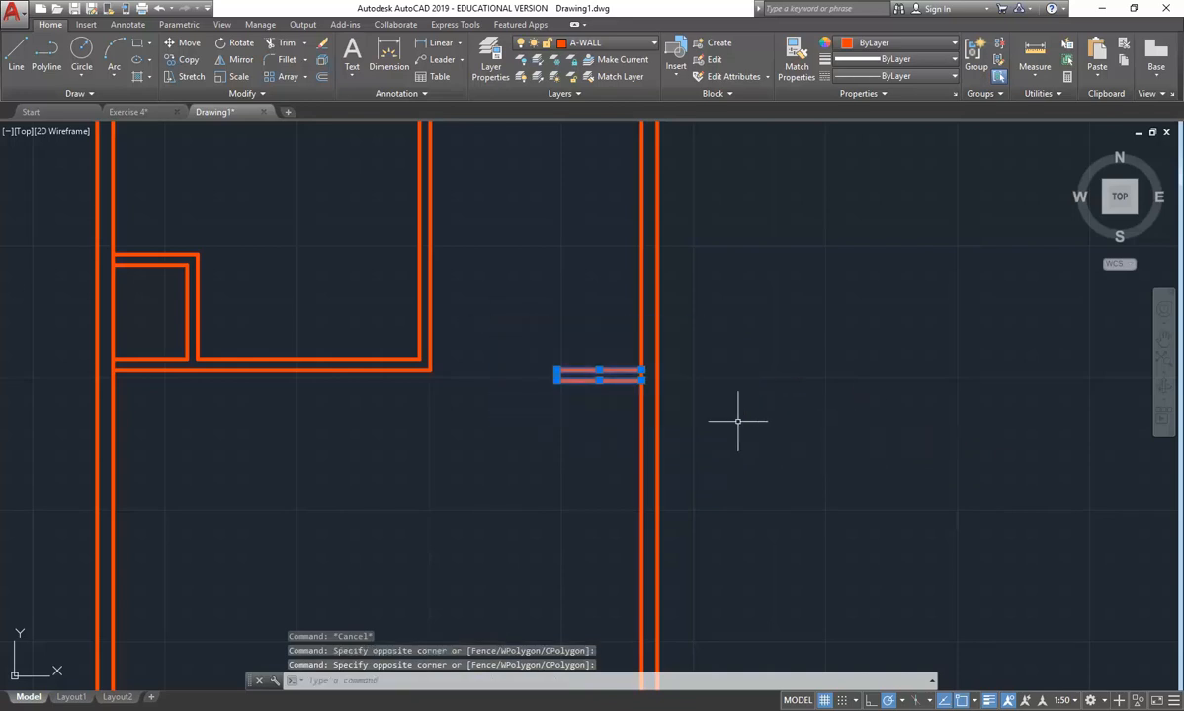
click(181, 59)
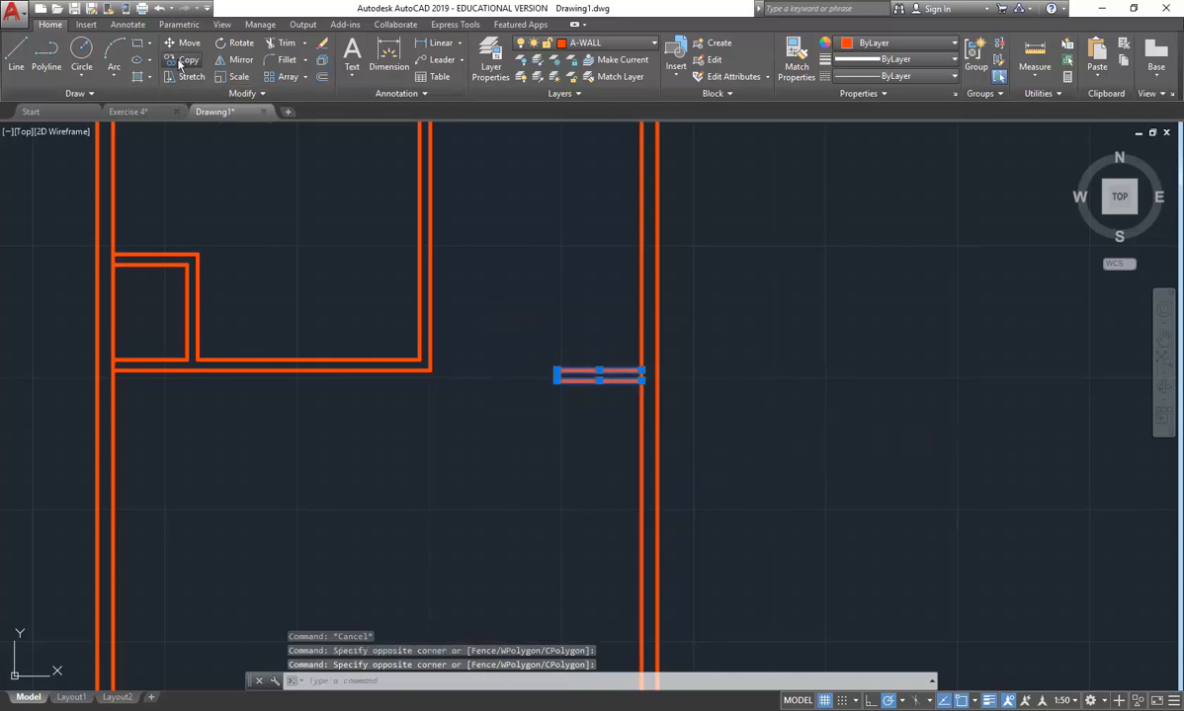
click(521, 282)
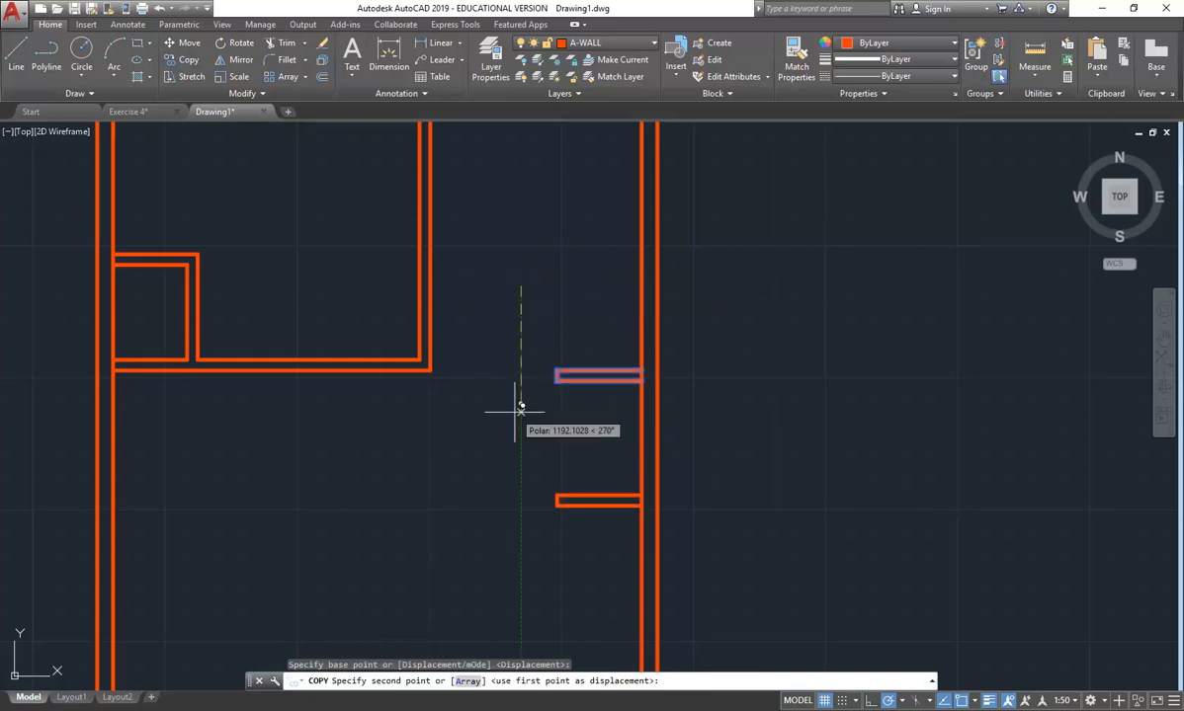
text(150)
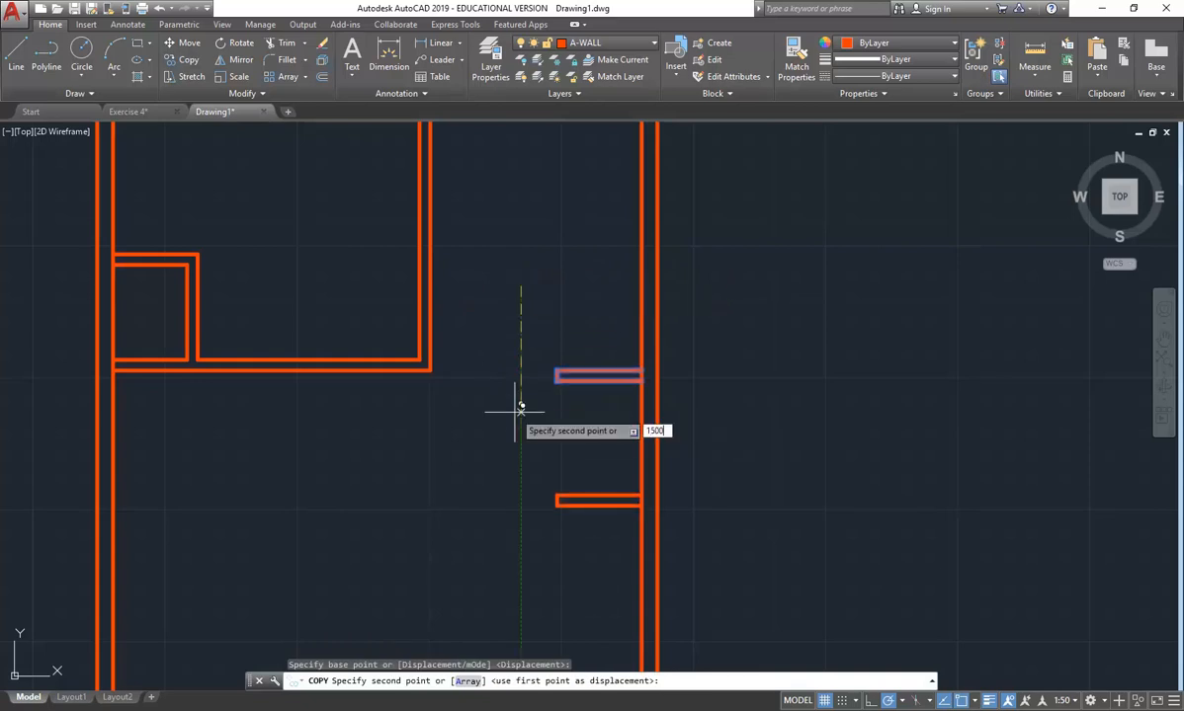
text(0)
key(Return)
key(Return)
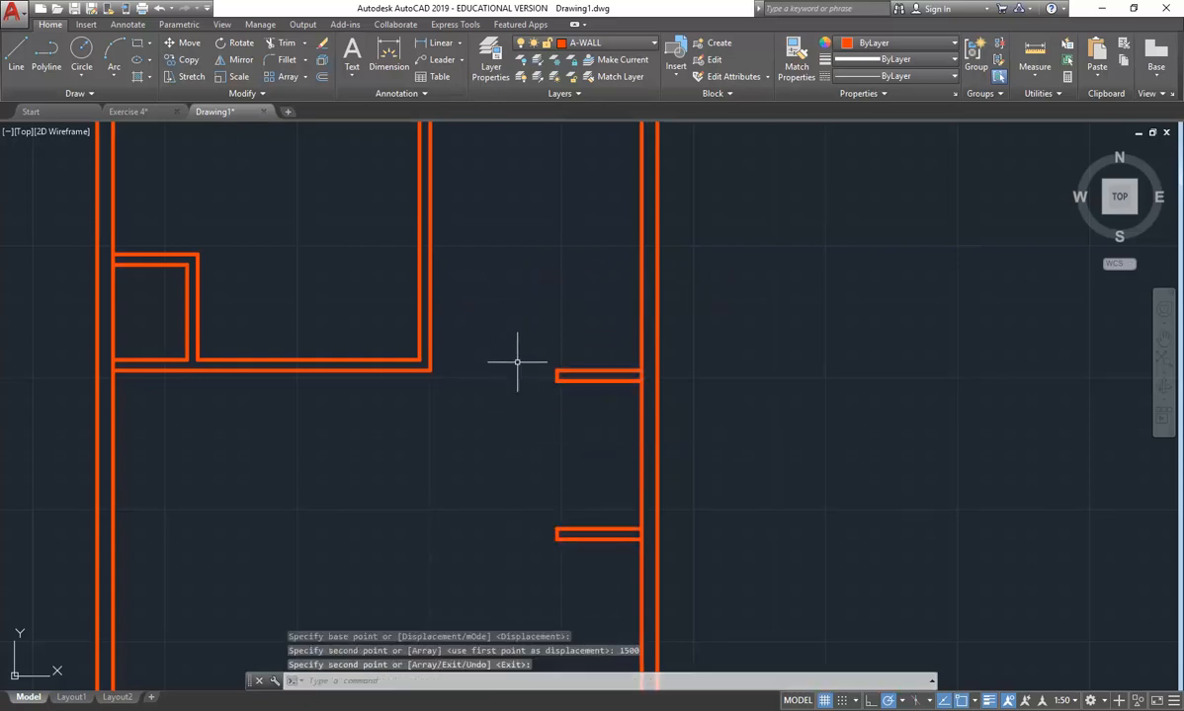
Measure the clear distance between the two closet stub walls.
click(1034, 59)
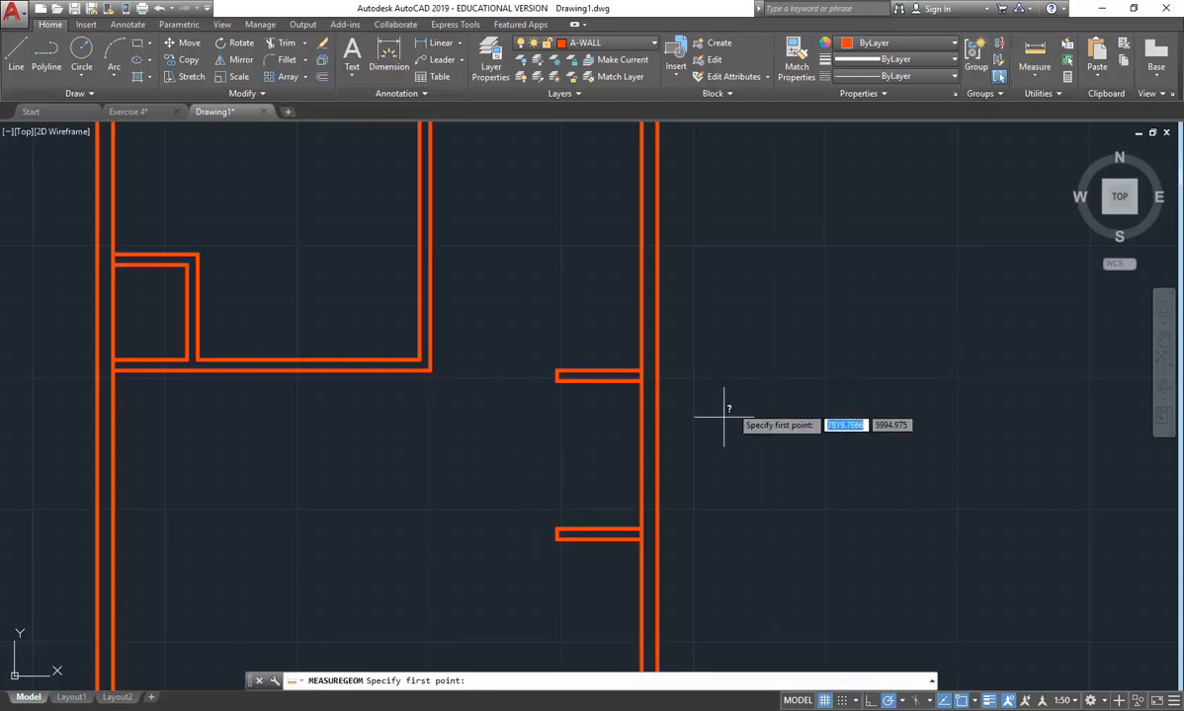
click(558, 530)
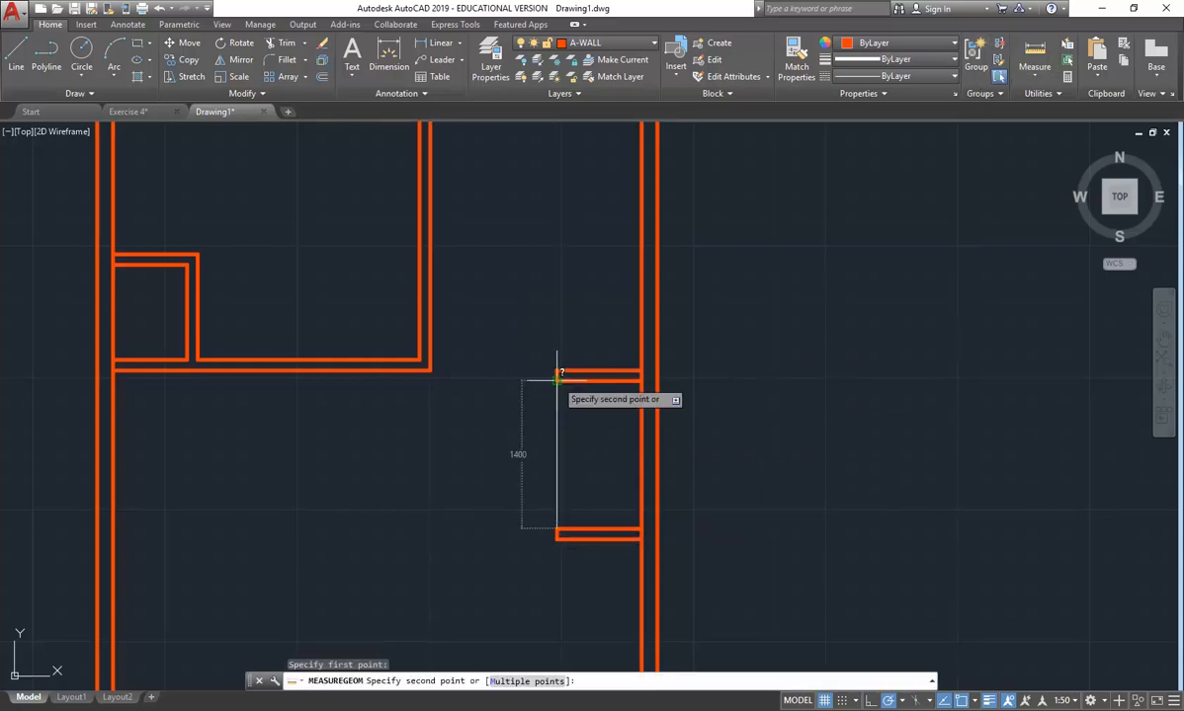
key(Escape)
key(Escape)
scroll(556, 380, down, 6)
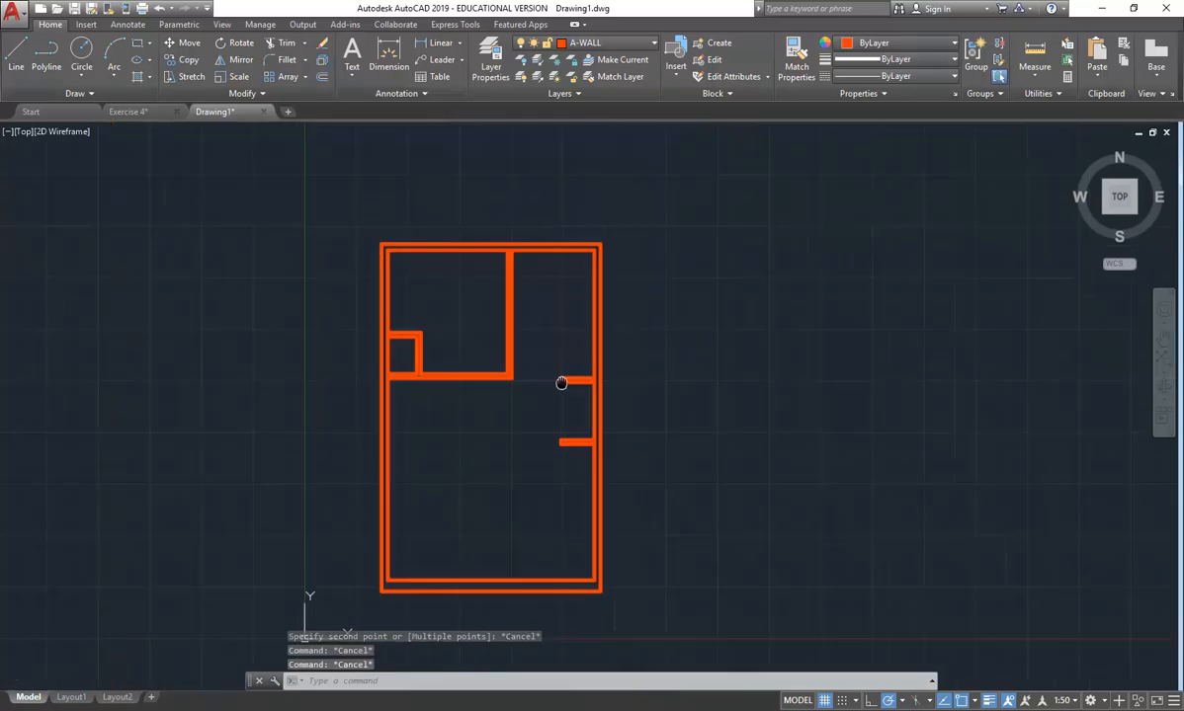
scroll(593, 430, up, 2)
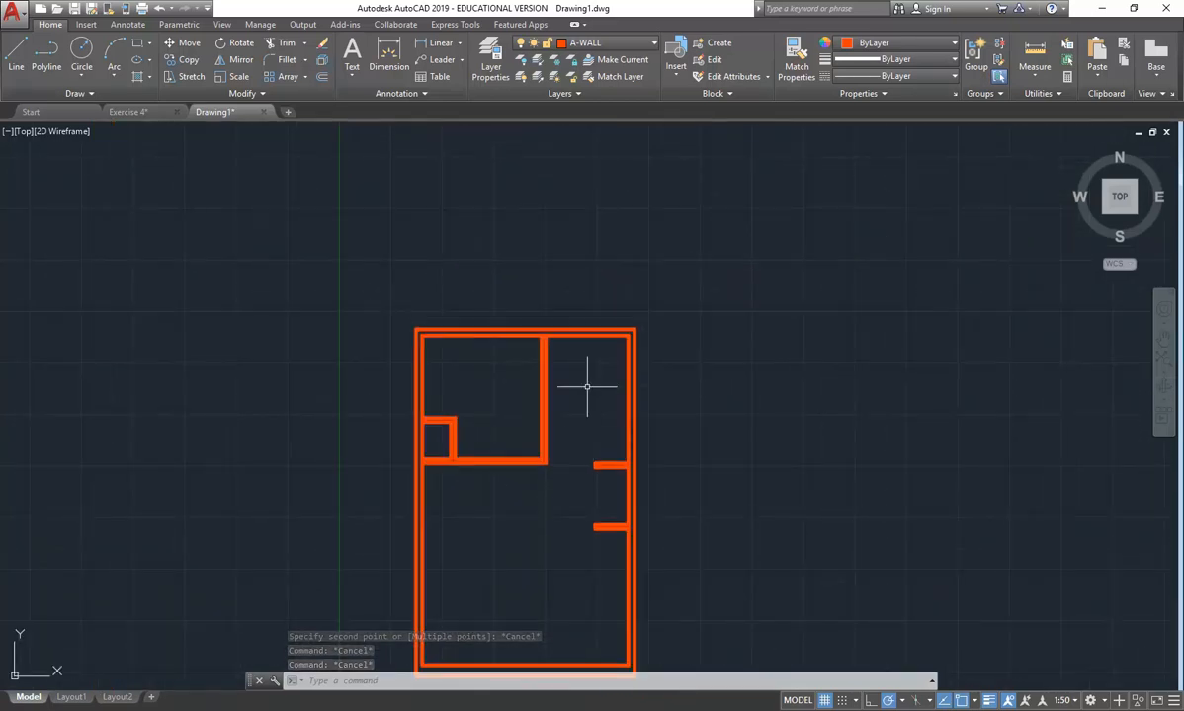
scroll(593, 431, up, 4)
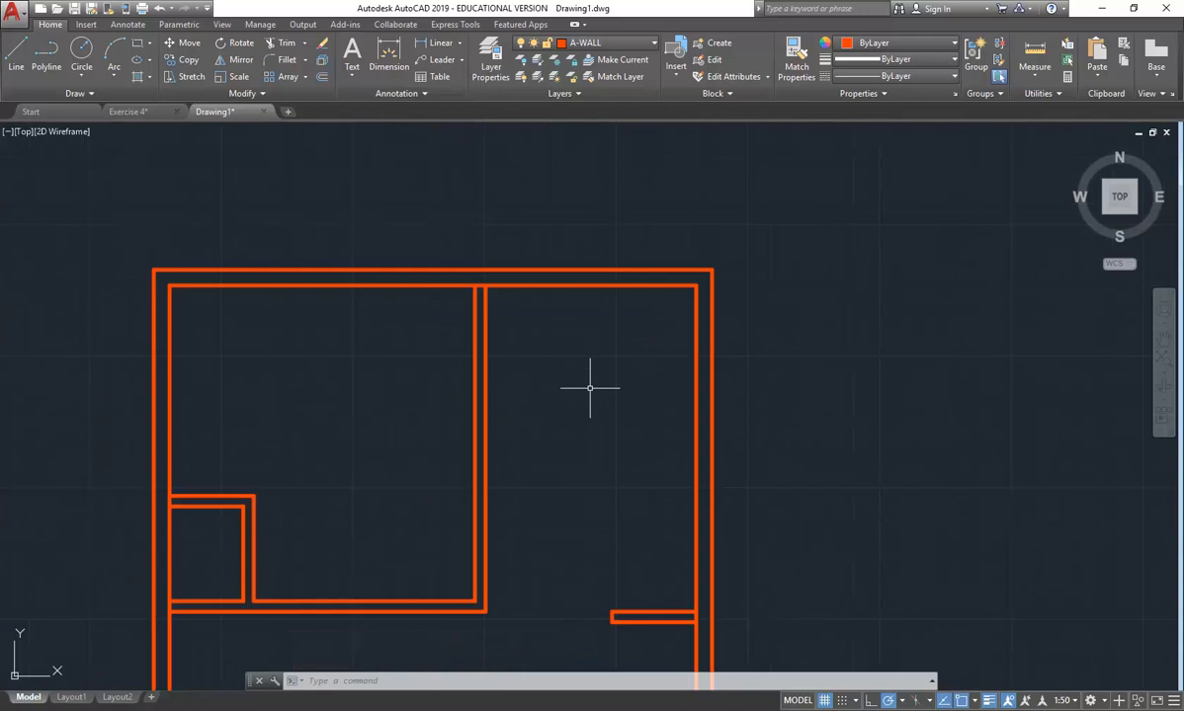
Draw a line across the top wall, starting 990 left of the inner top-right corner.
scroll(534, 287, up, 2)
middle_drag(542, 298, 495, 359)
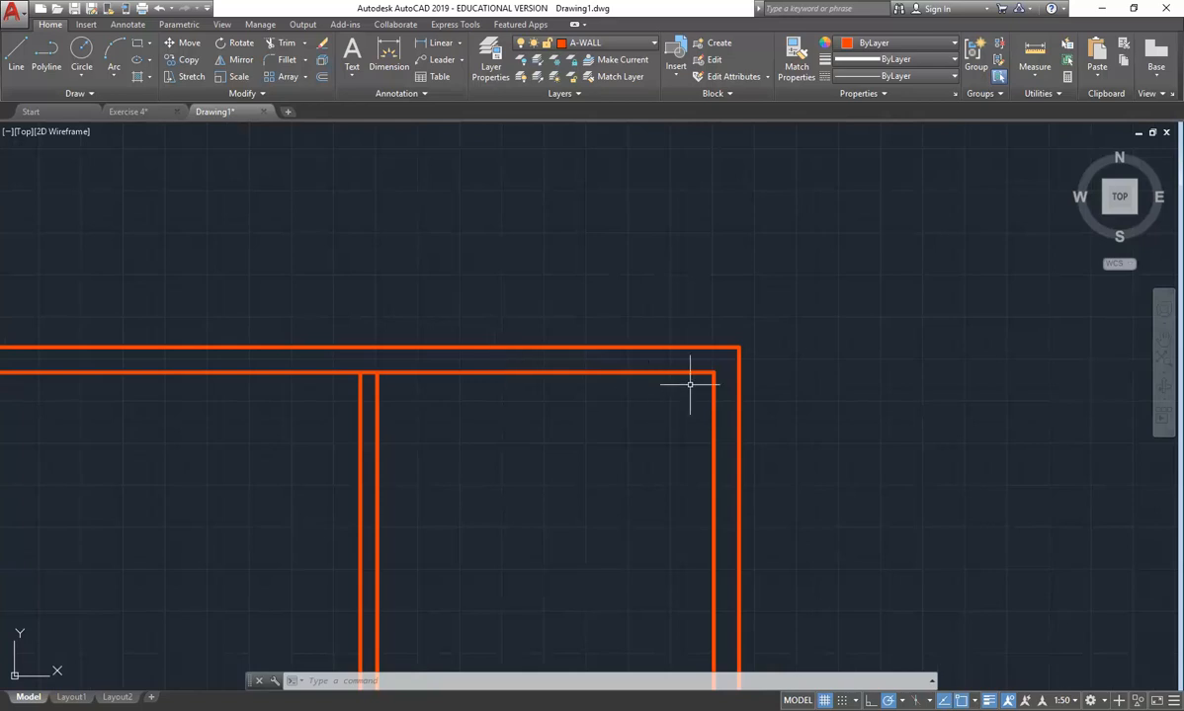
click(17, 58)
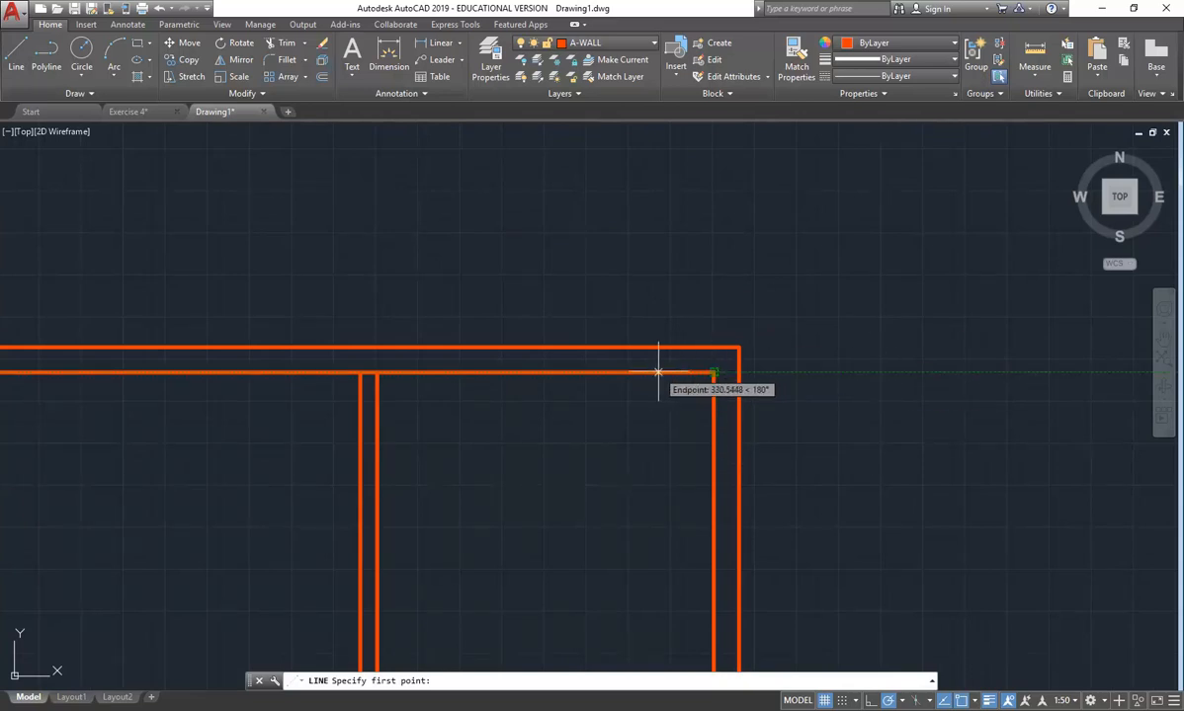
text(990)
key(Return)
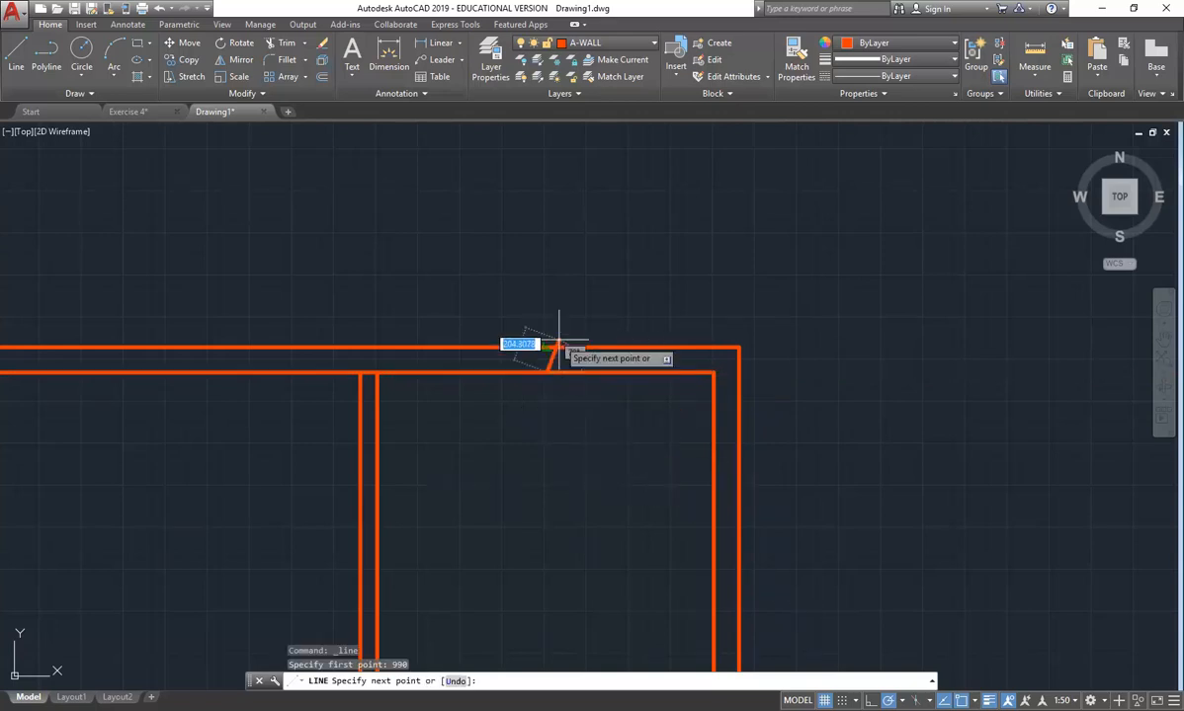
click(547, 371)
right_click(546, 305)
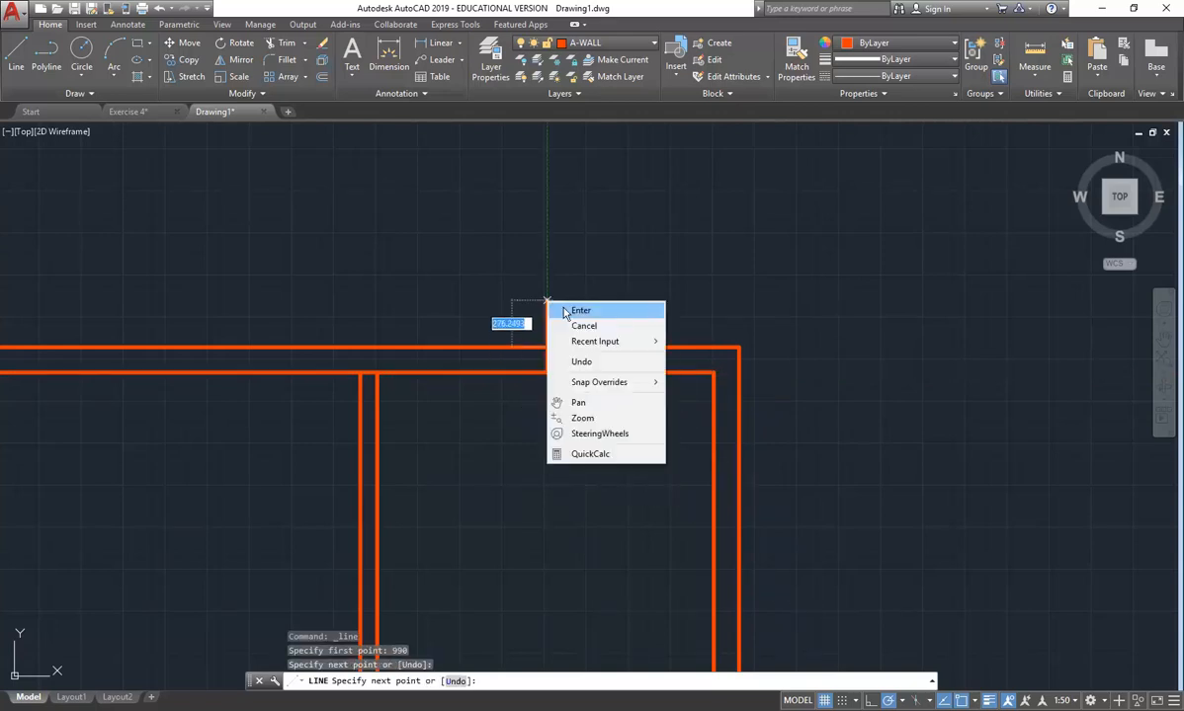
click(568, 311)
Erase the short line just drawn across the top wall.
click(508, 266)
click(573, 433)
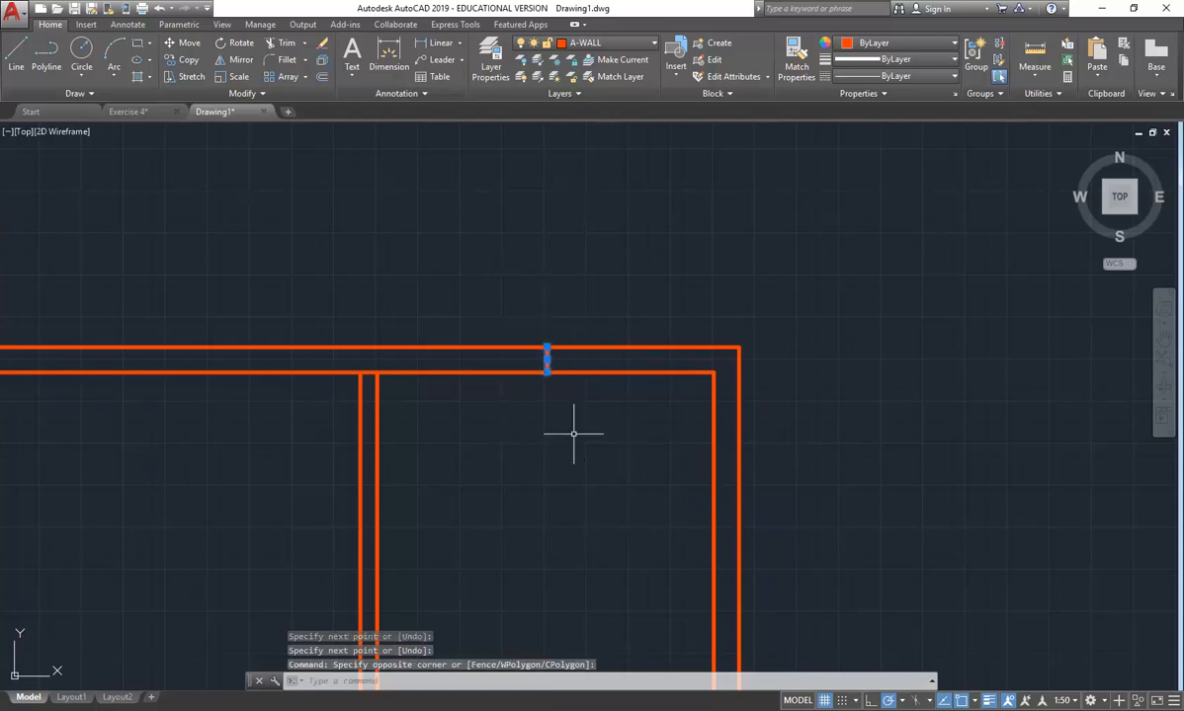
key(Delete)
Draw a short vertical line across the top wall from the inner top-right corner to the outer wall line.
click(16, 56)
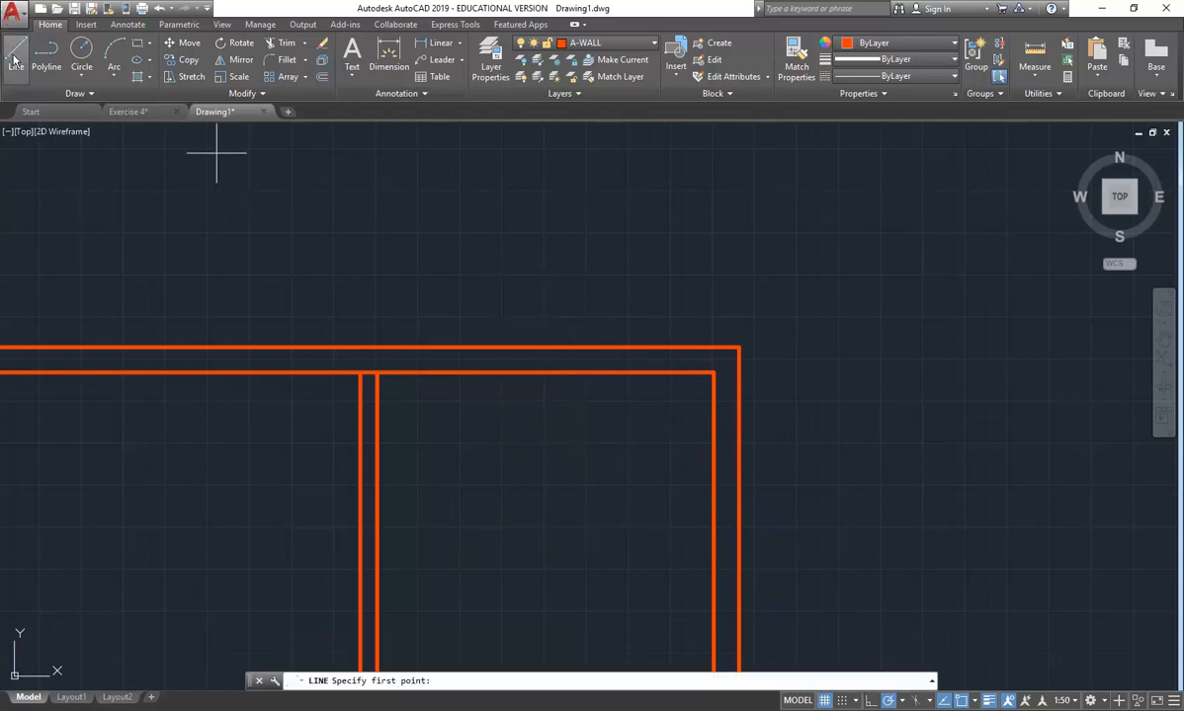
click(713, 374)
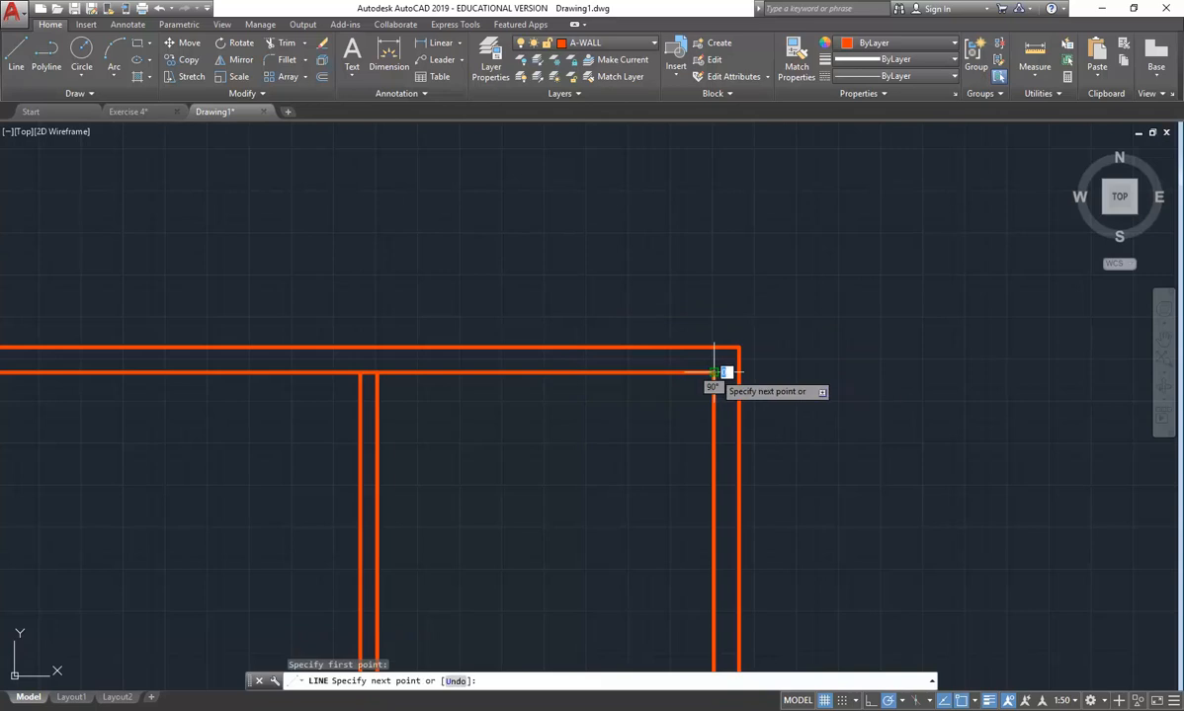
click(718, 346)
right_click(665, 285)
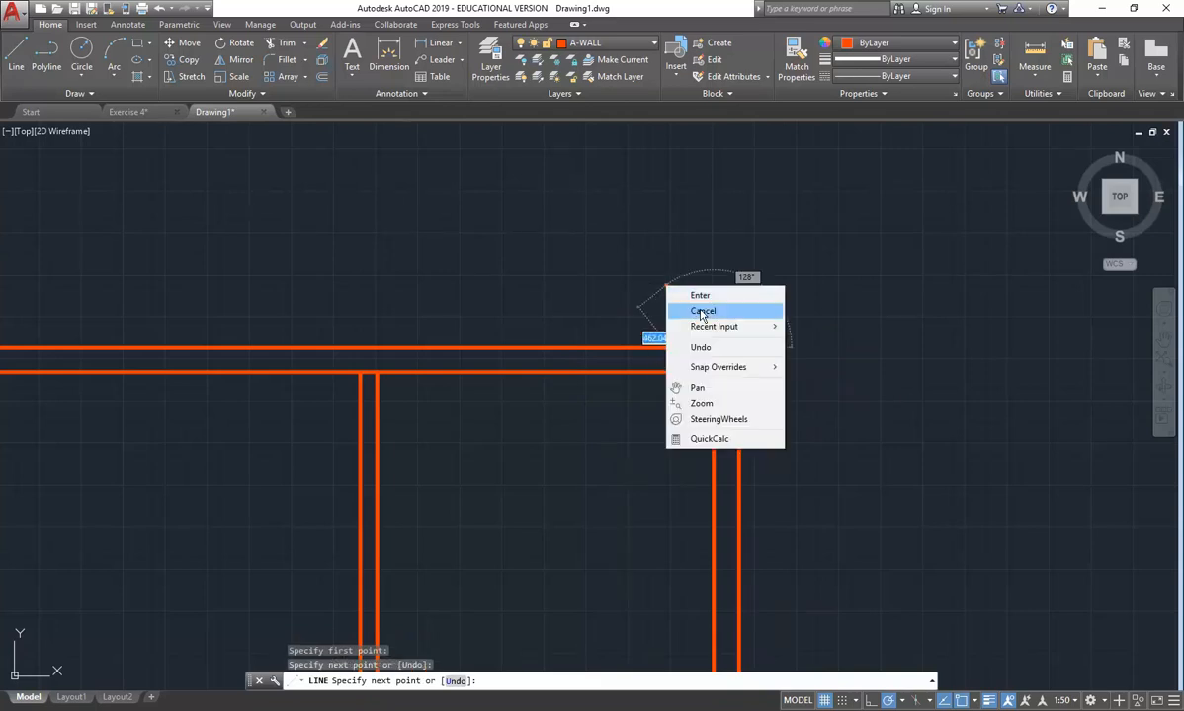
click(700, 310)
Offset the short corner line 990 to the left and erase the original.
click(322, 76)
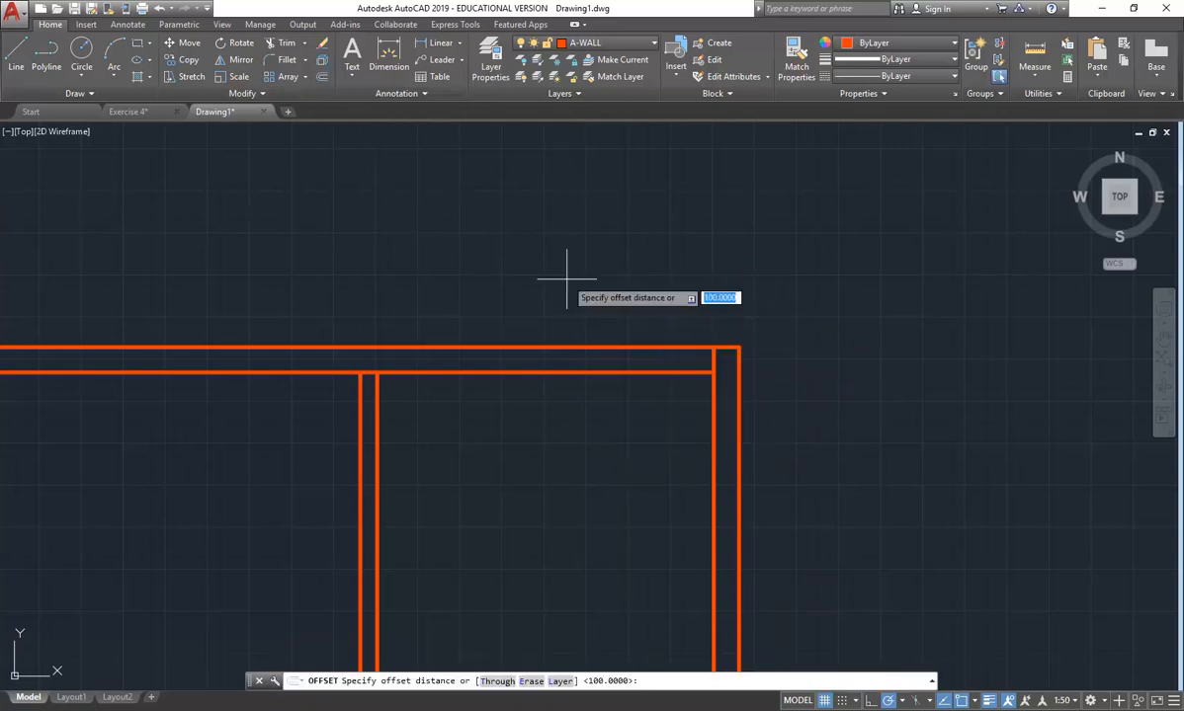
text(990)
key(Return)
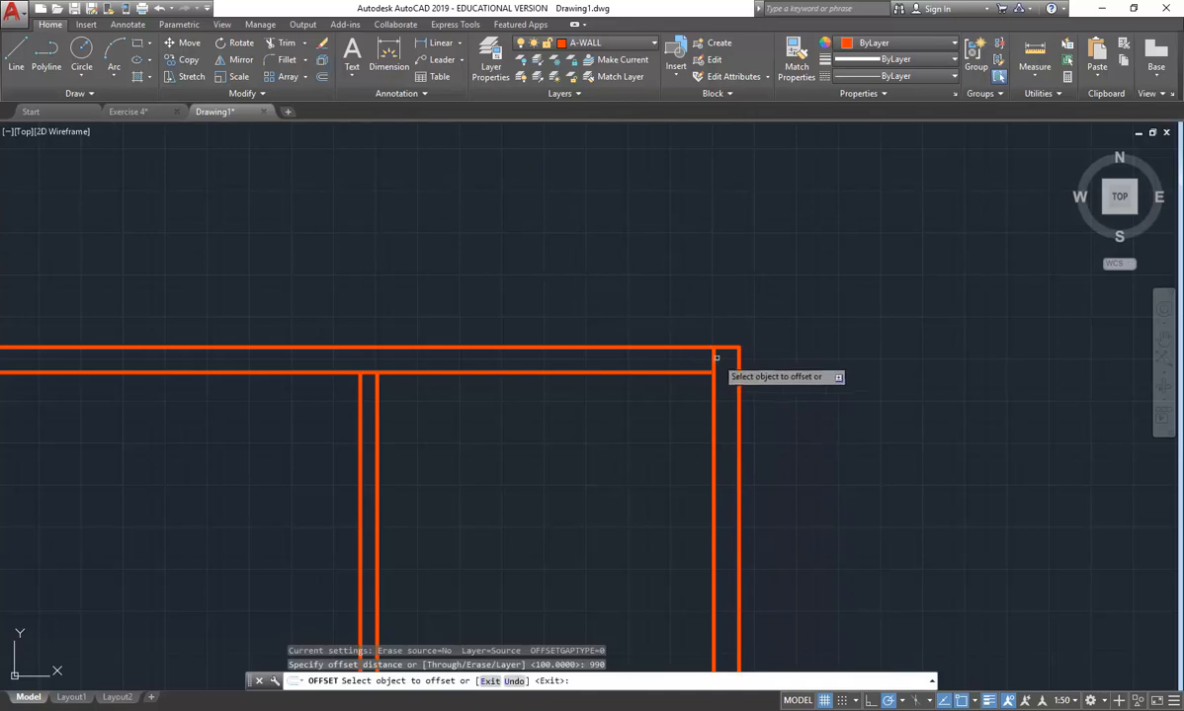
click(713, 357)
click(654, 356)
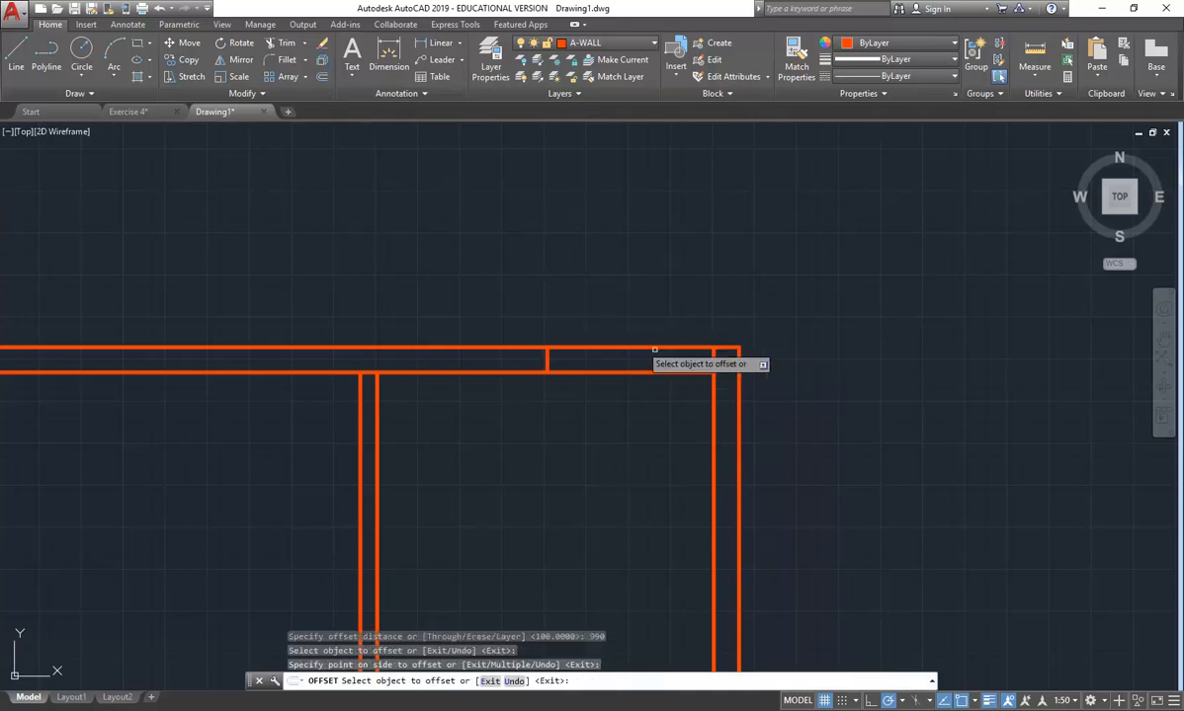
click(716, 356)
key(Delete)
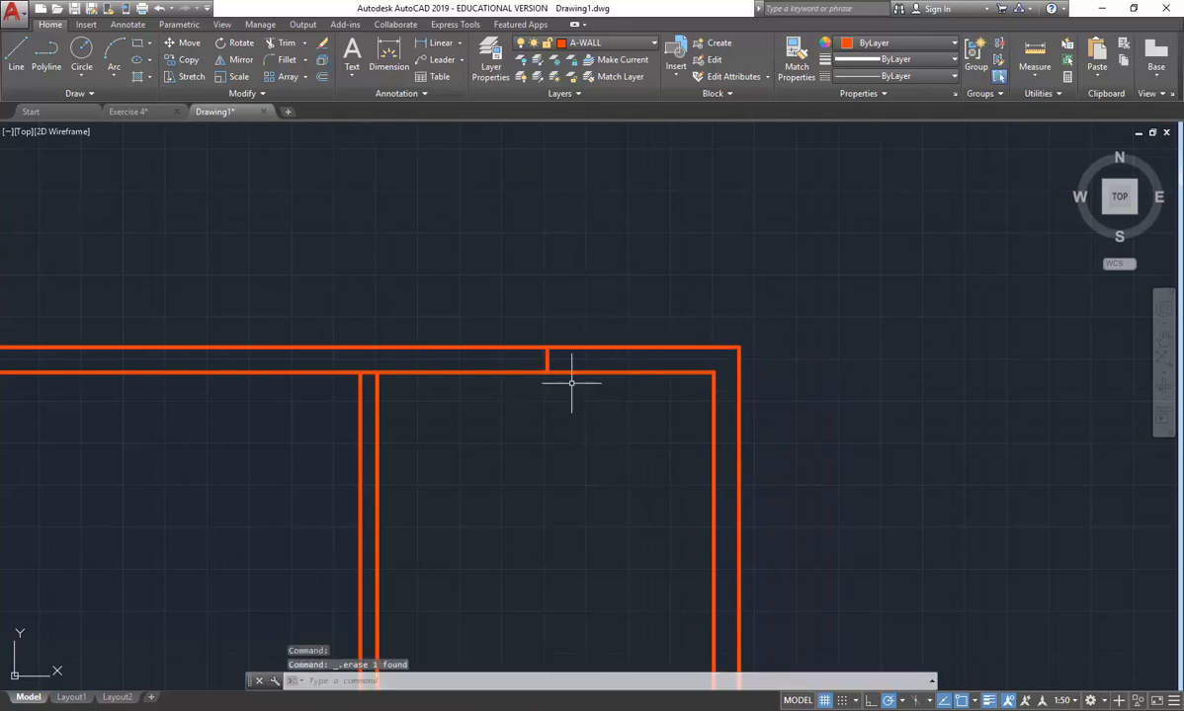
Offset the short line across the top wall 900 to the left for the other side of the entry door opening.
click(322, 77)
text(900)
key(Return)
click(547, 355)
click(475, 327)
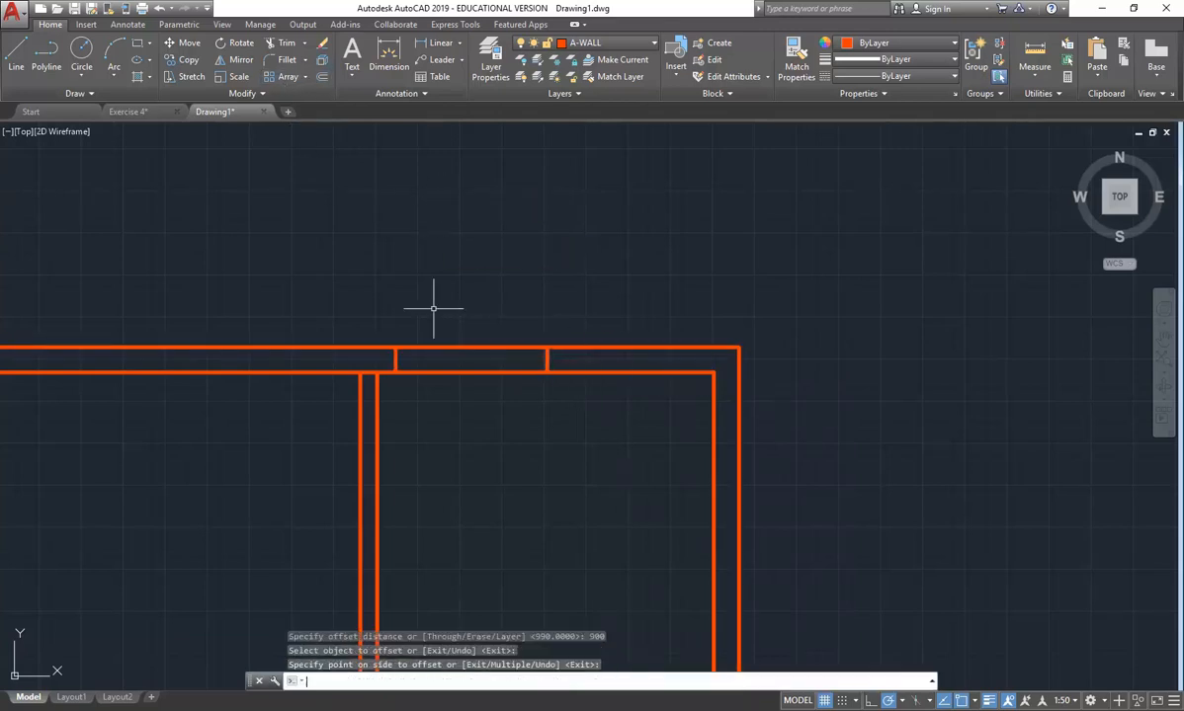
Trim both top wall lines between the two short jamb lines to open the entry doorway.
click(276, 42)
key(Return)
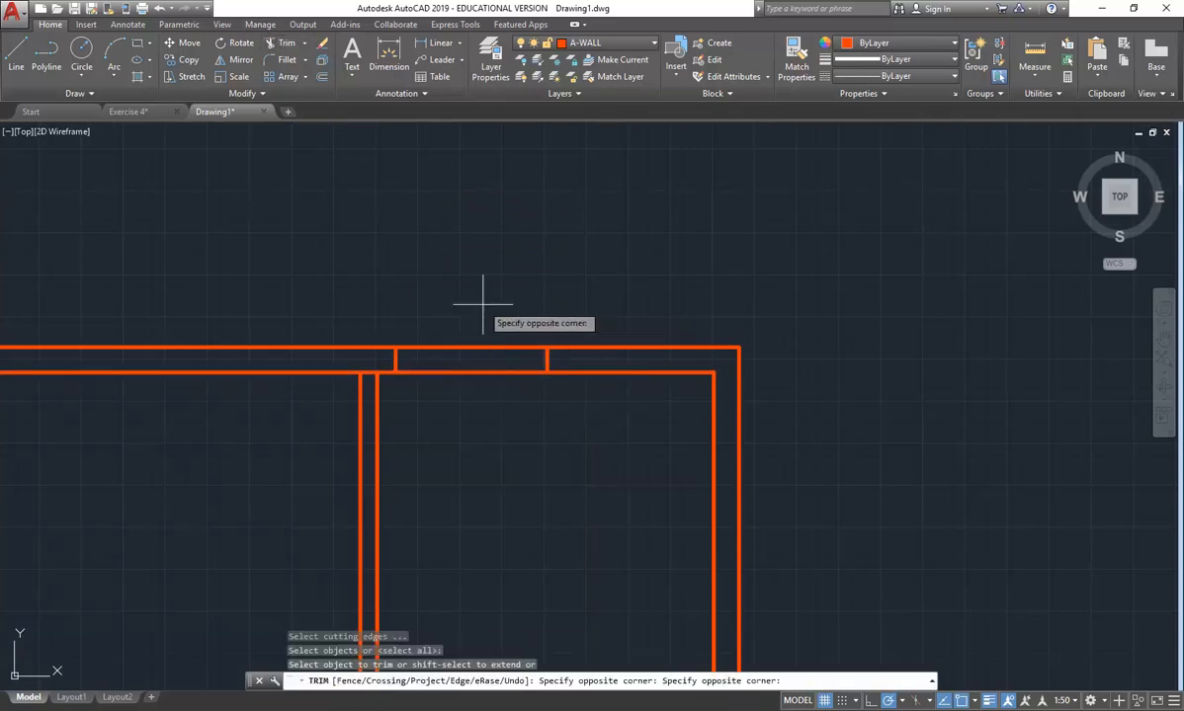
click(482, 304)
click(459, 459)
key(Return)
scroll(460, 459, down, 2)
middle_drag(461, 465, 456, 314)
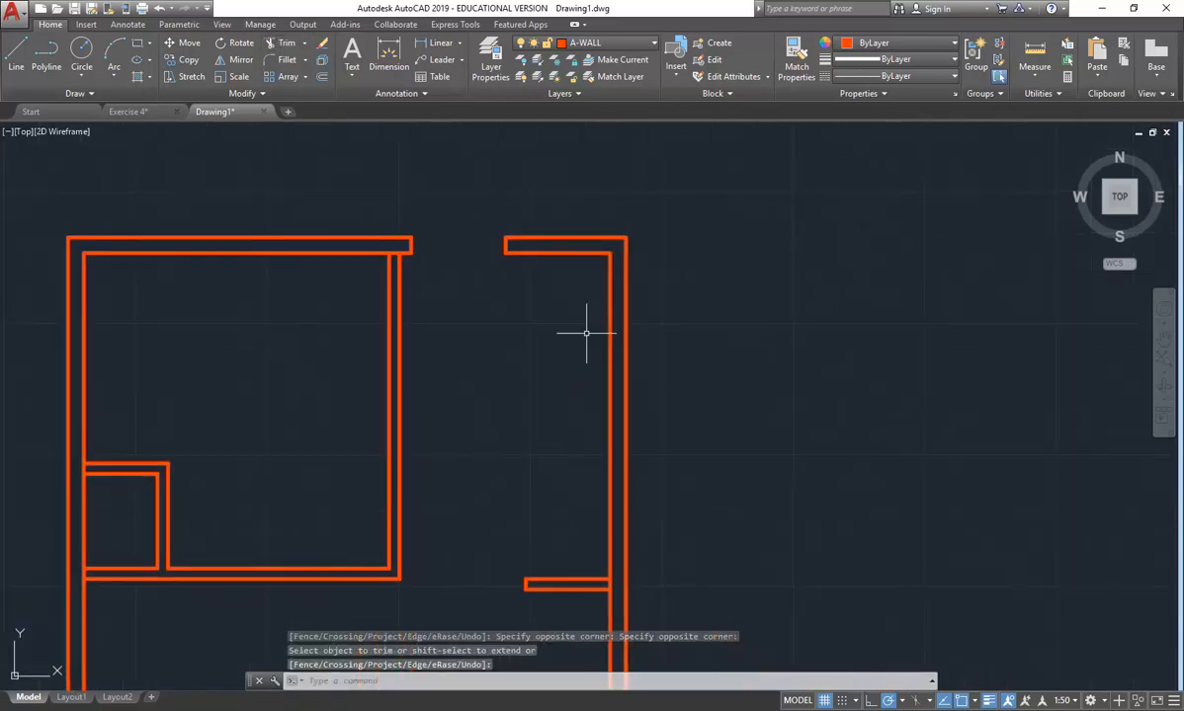
Draw a short line across the right wall, starting 1140 below the inner top-right corner.
key(Return)
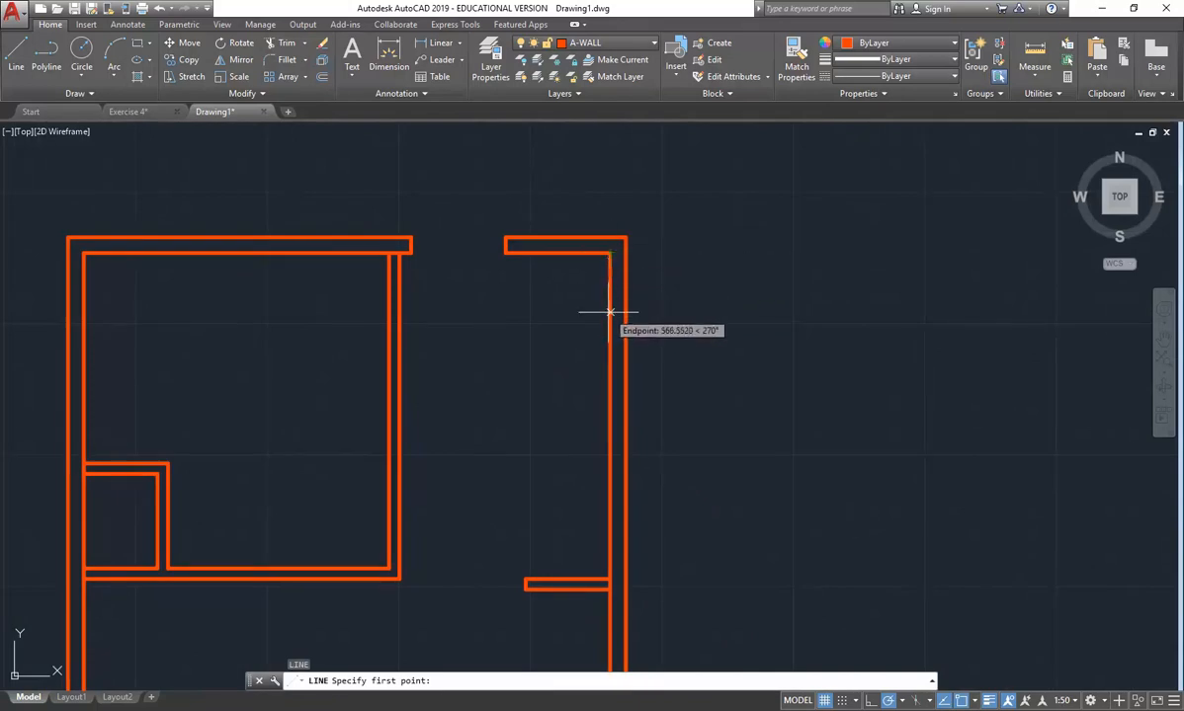
text(1140)
key(Return)
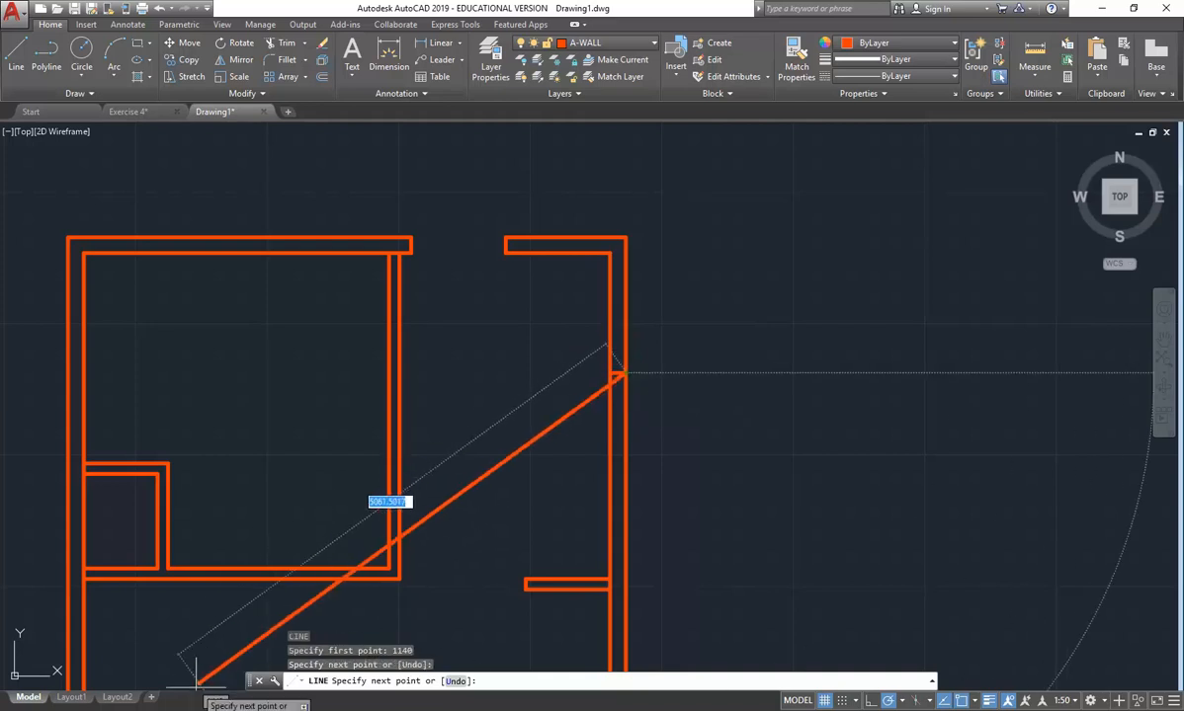
Switch to the exercise PDF in the browser and examine the door opening dimensions around the entries on the partition plan.
mouse_move(87, 698)
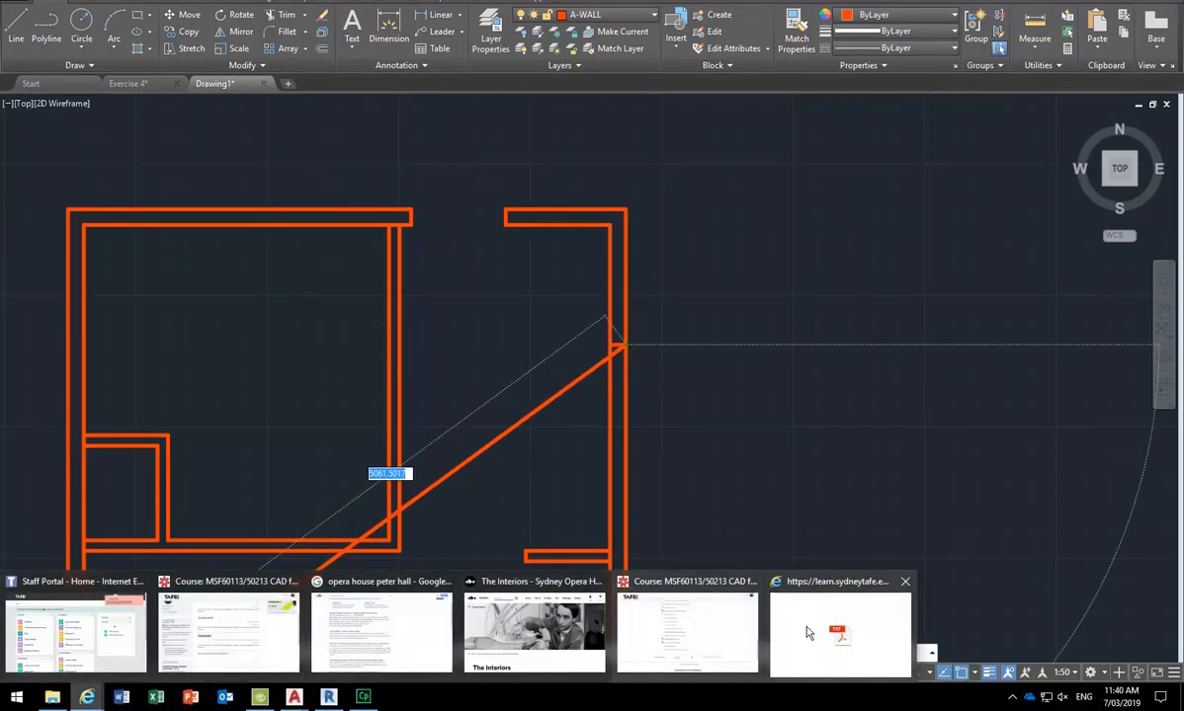
click(741, 634)
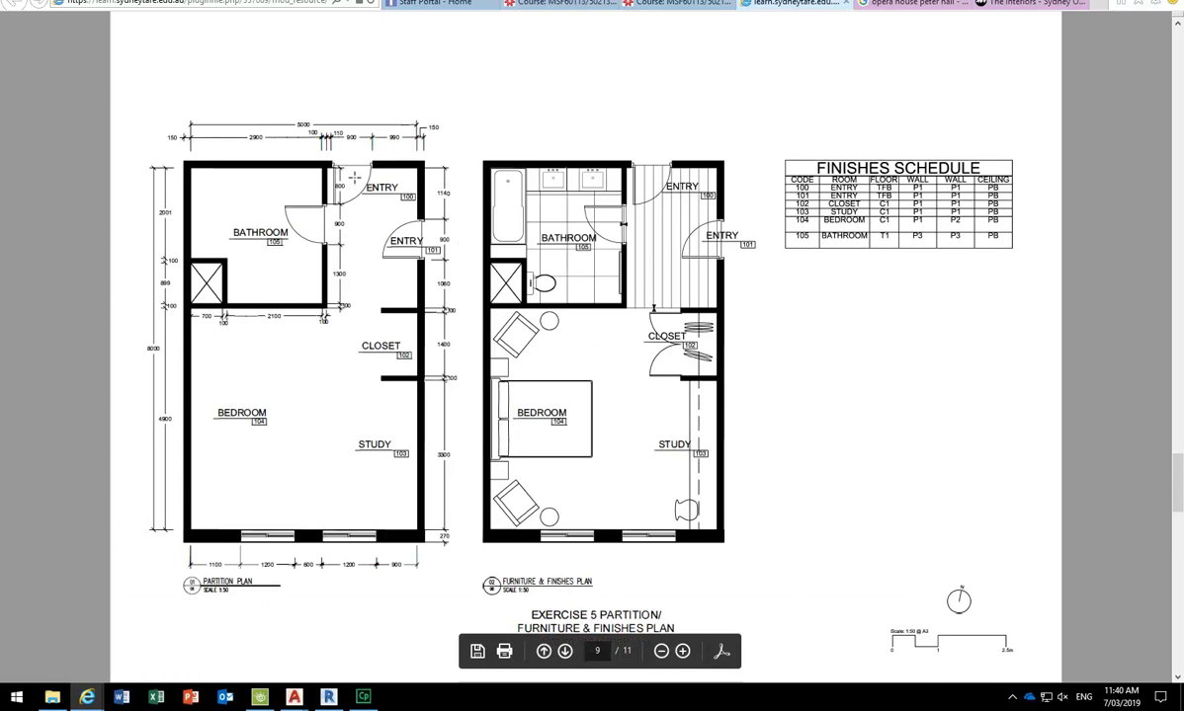
ctrl+scroll(336, 178, up, 3)
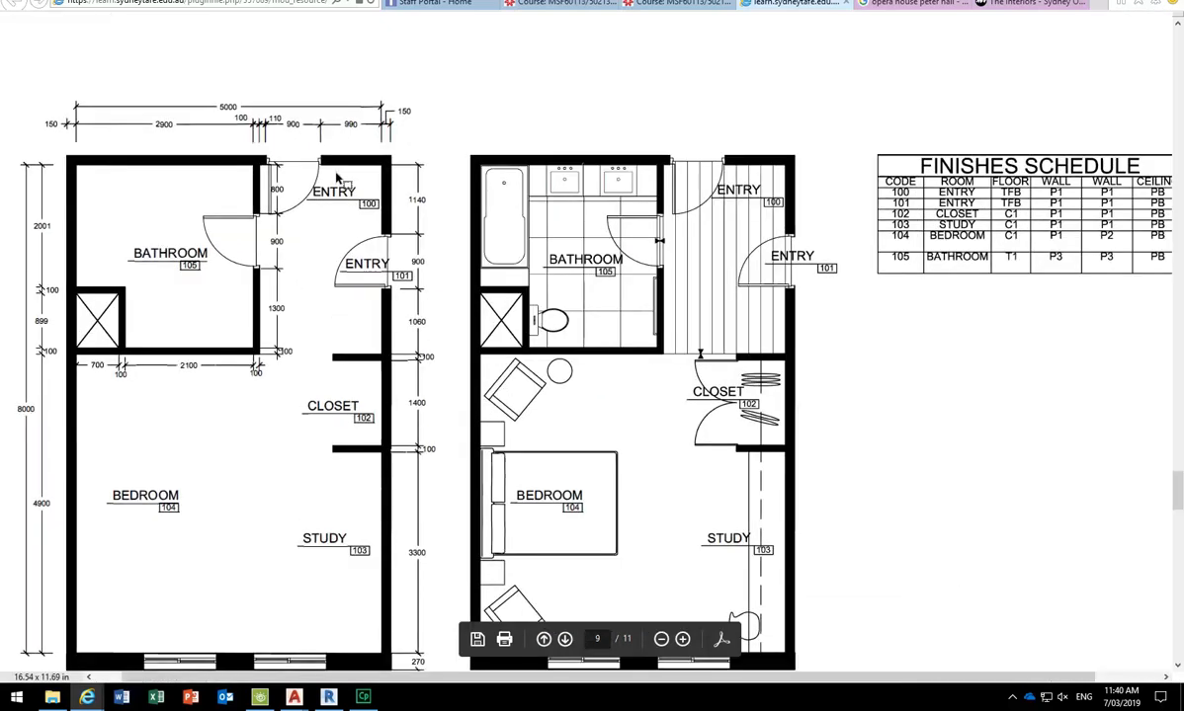
ctrl+scroll(336, 178, up, 1)
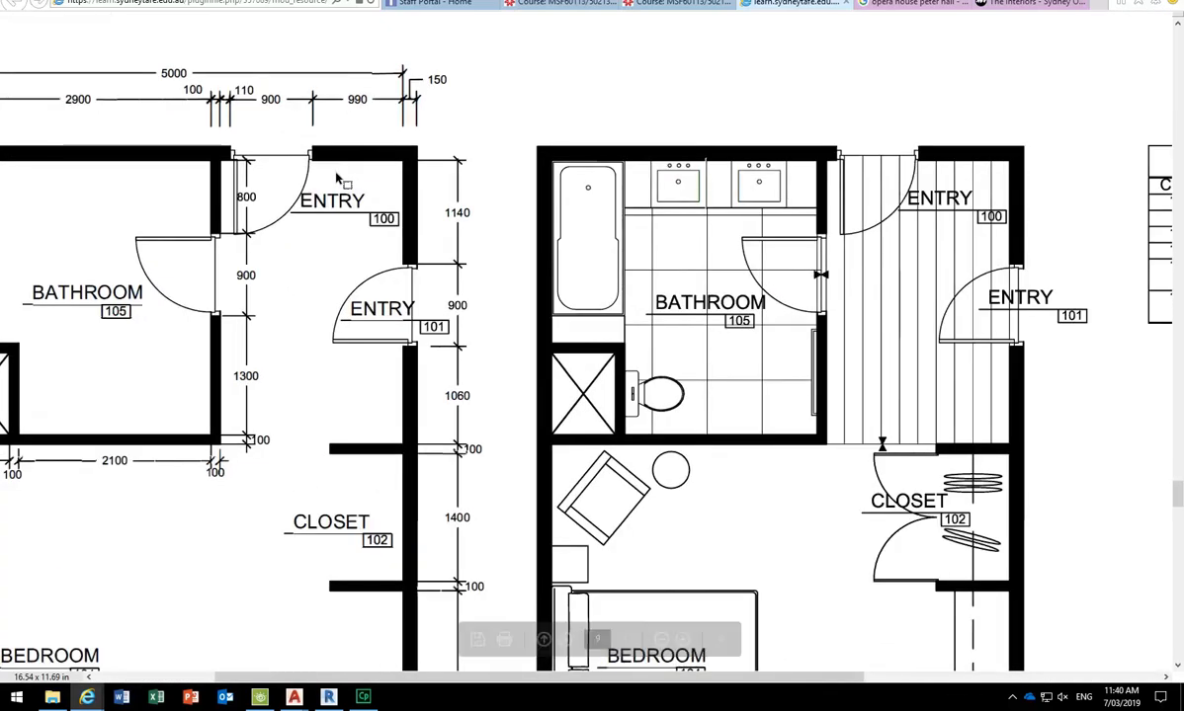
ctrl+scroll(338, 180, up, 1)
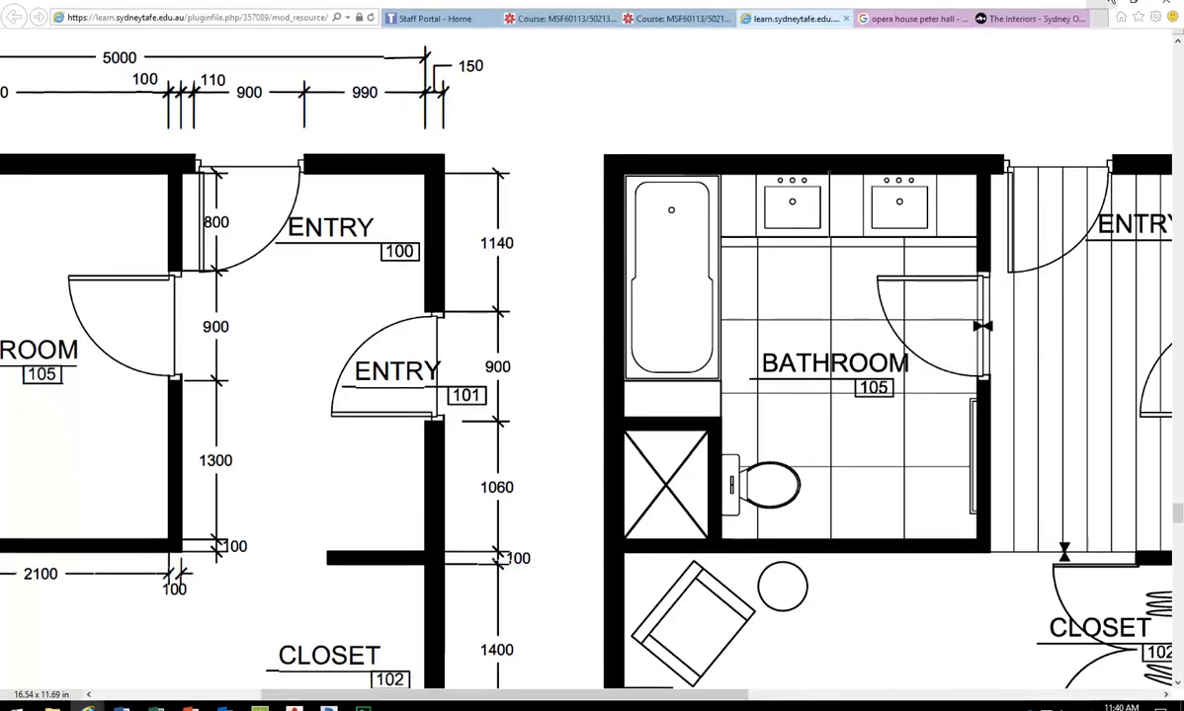
click(1105, 6)
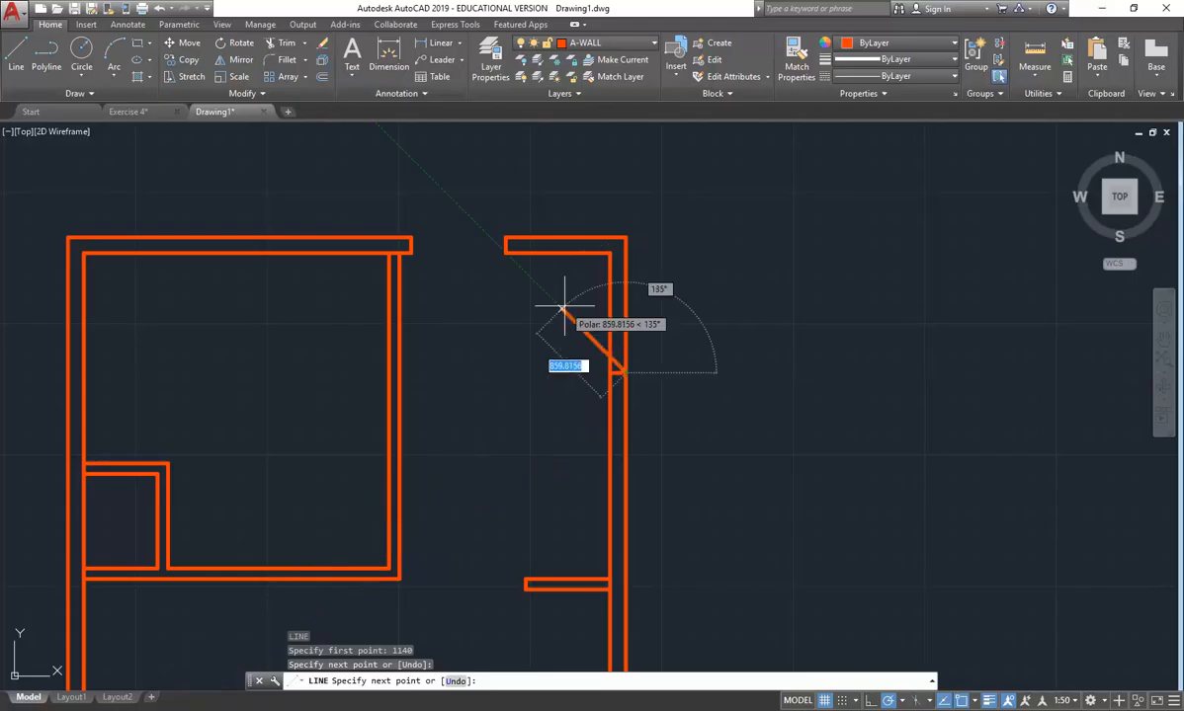
End the line and offset the short line across the right wall 40 upward.
key(Escape)
key(Escape)
click(568, 330)
click(660, 397)
key(Escape)
key(Escape)
scroll(612, 369, up, 5)
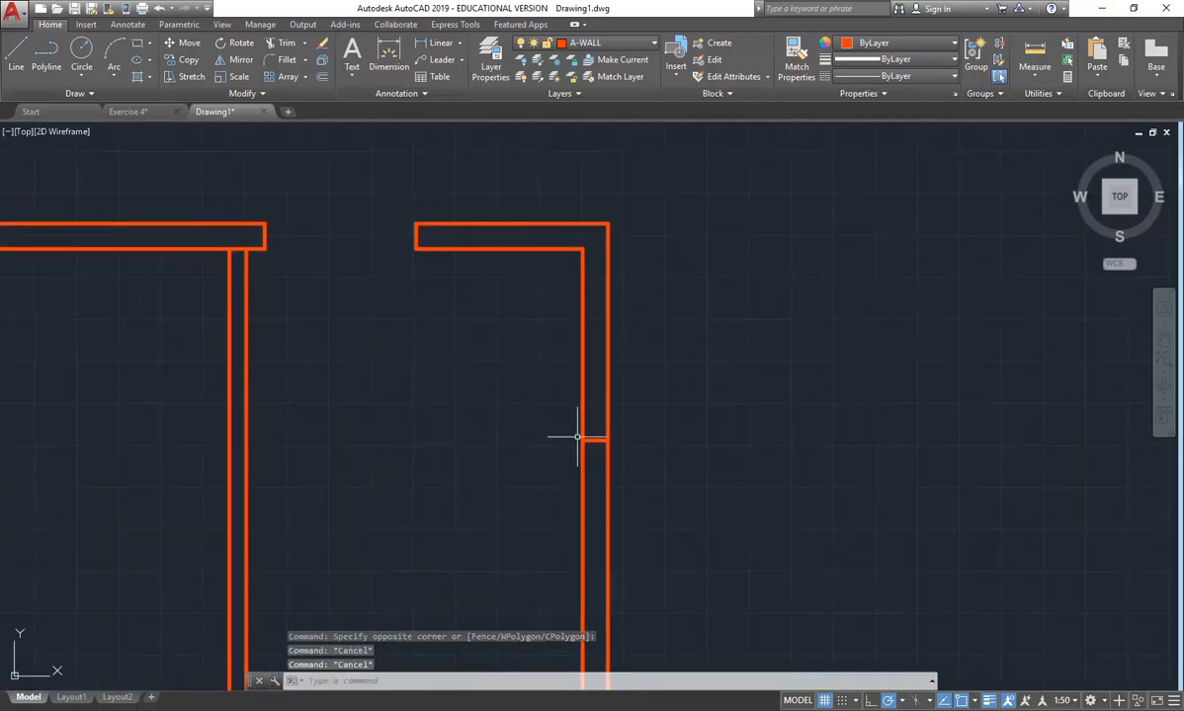
click(322, 77)
text(40)
key(Return)
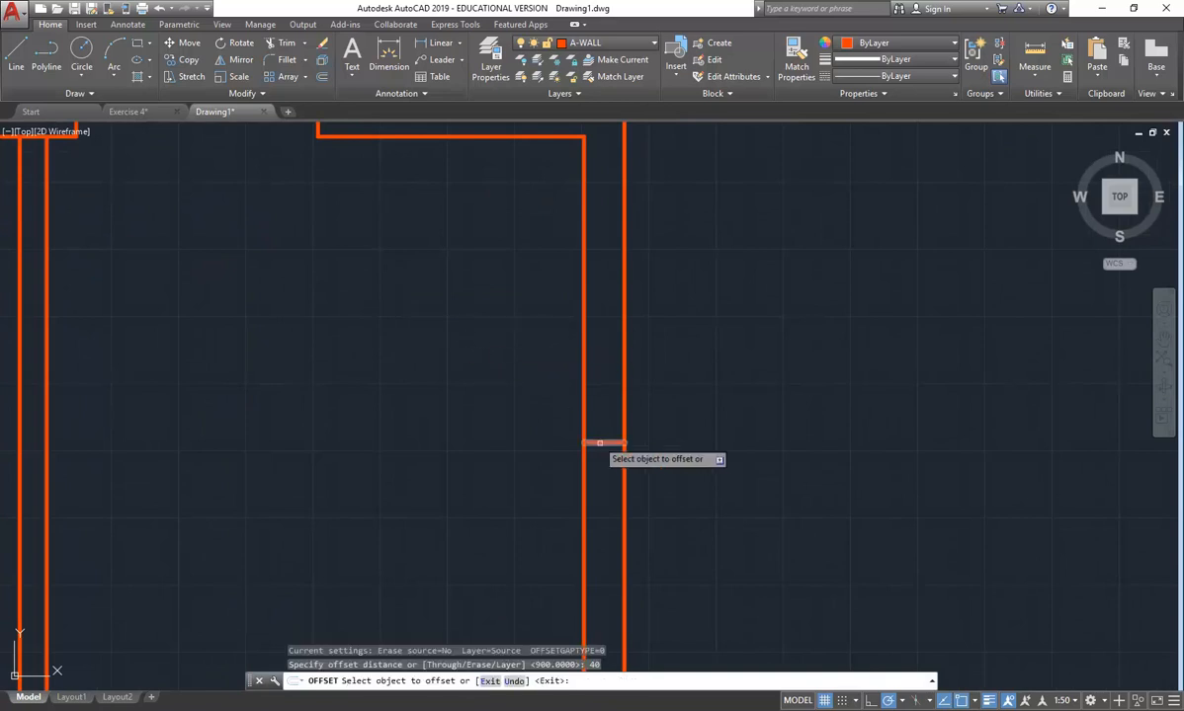
click(601, 442)
click(563, 358)
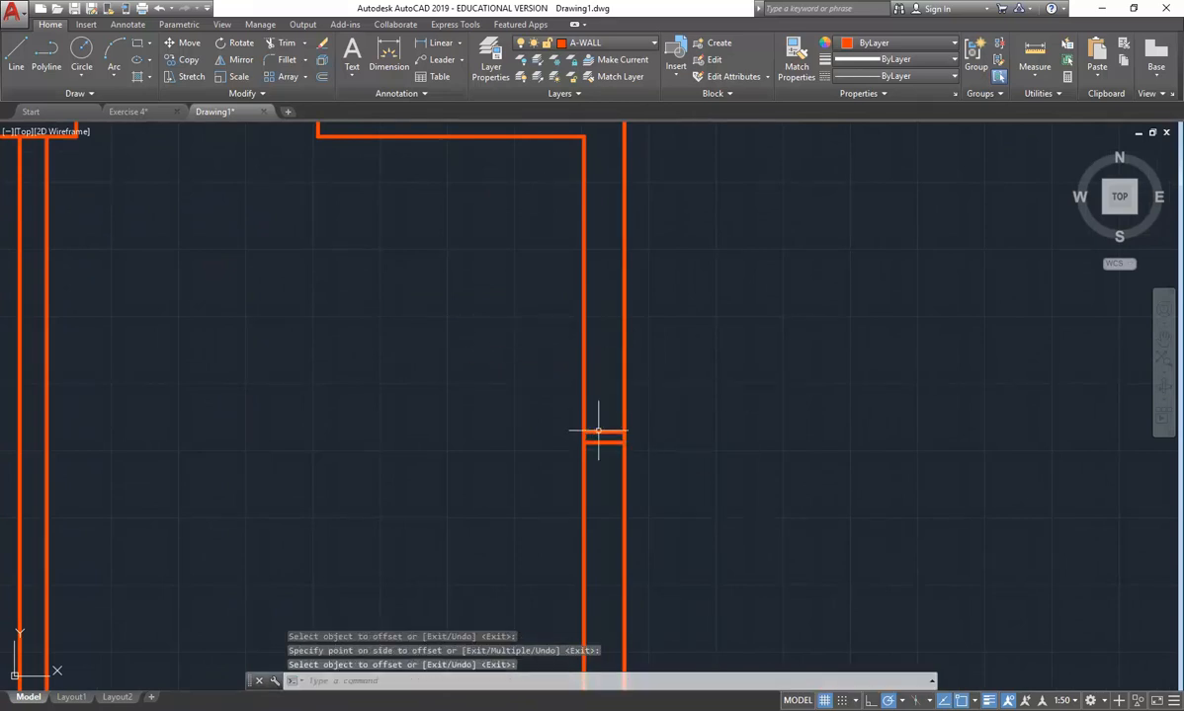
Erase the lower of the two short lines across the right wall.
click(590, 432)
click(601, 437)
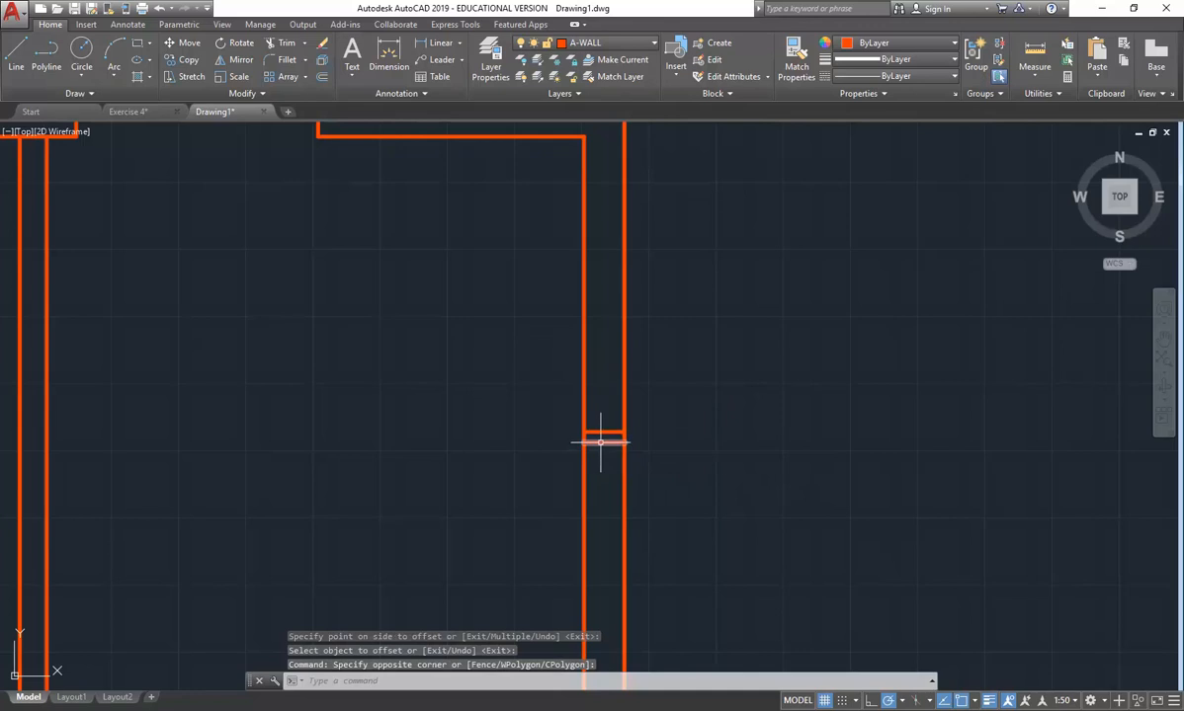
click(601, 443)
key(Delete)
Offset the remaining short line across the right wall 900 downward for the second entry door opening.
scroll(556, 428, down, 2)
middle_drag(556, 428, 523, 362)
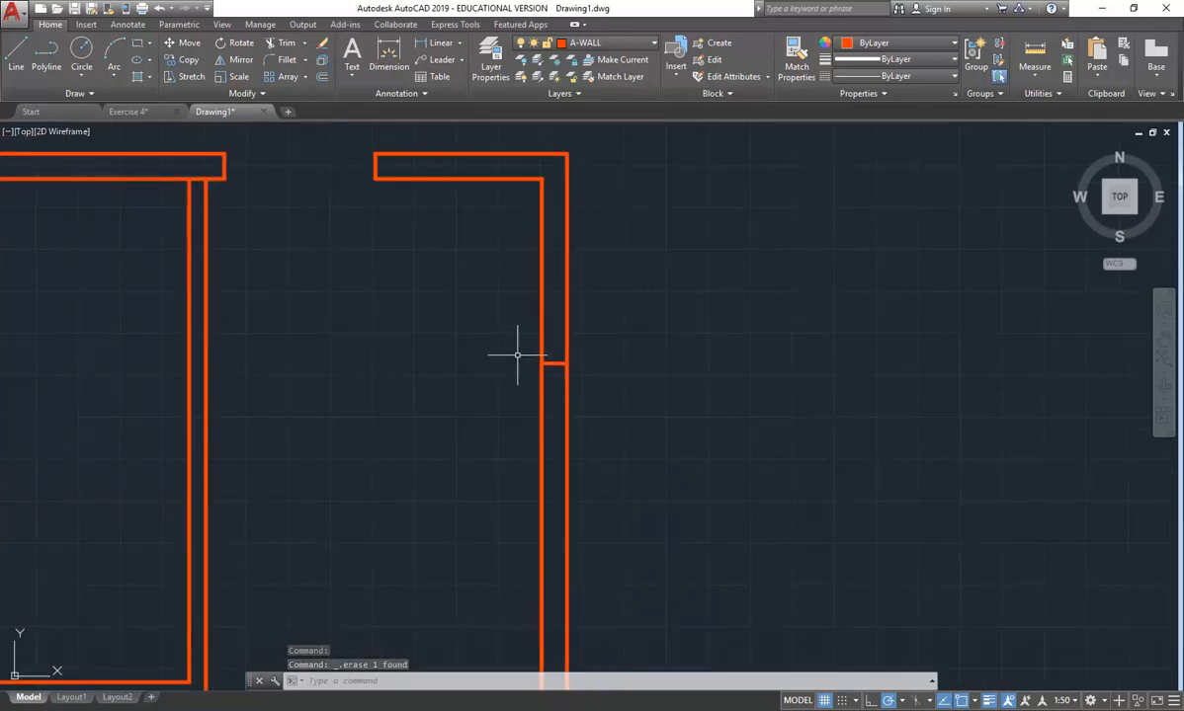
click(322, 76)
text(900)
key(Return)
click(553, 363)
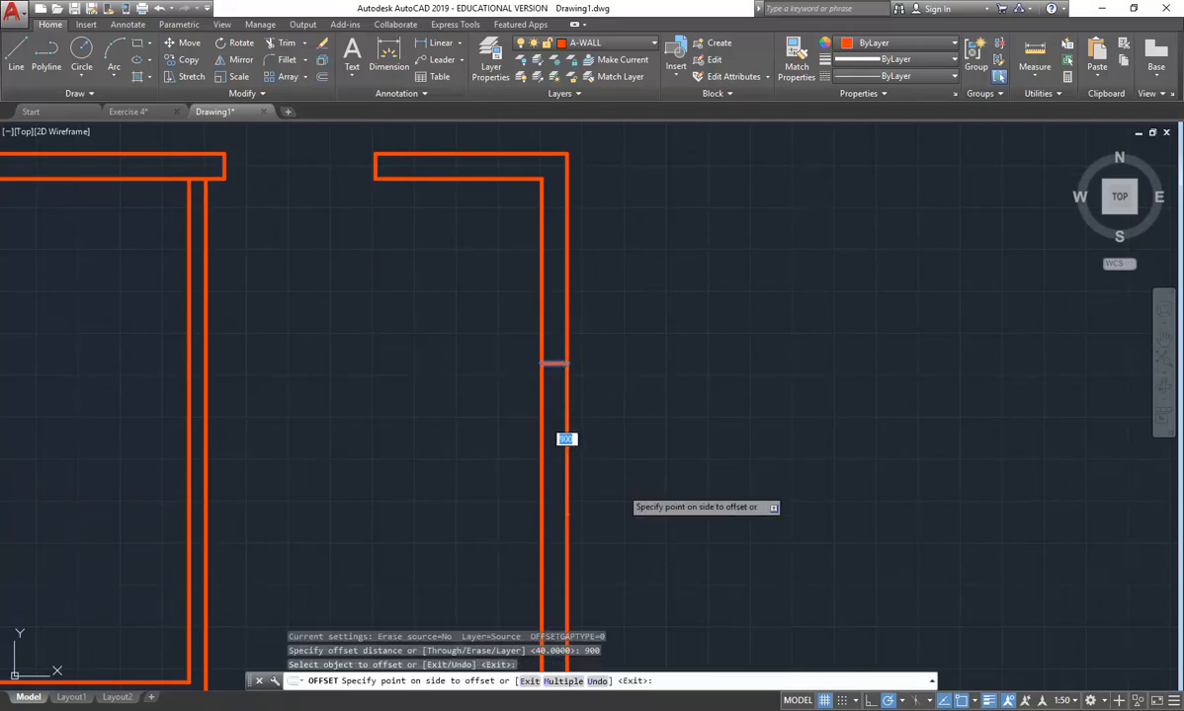
click(578, 459)
key(Return)
Trim both right wall lines between the two short jamb lines to open the second entry doorway.
click(284, 43)
key(Return)
click(615, 412)
click(510, 455)
right_click(491, 448)
click(491, 448)
Draw a vertical line across the bottom wall, starting 1100 right of the inner bottom-left corner.
scroll(531, 502, down, 6)
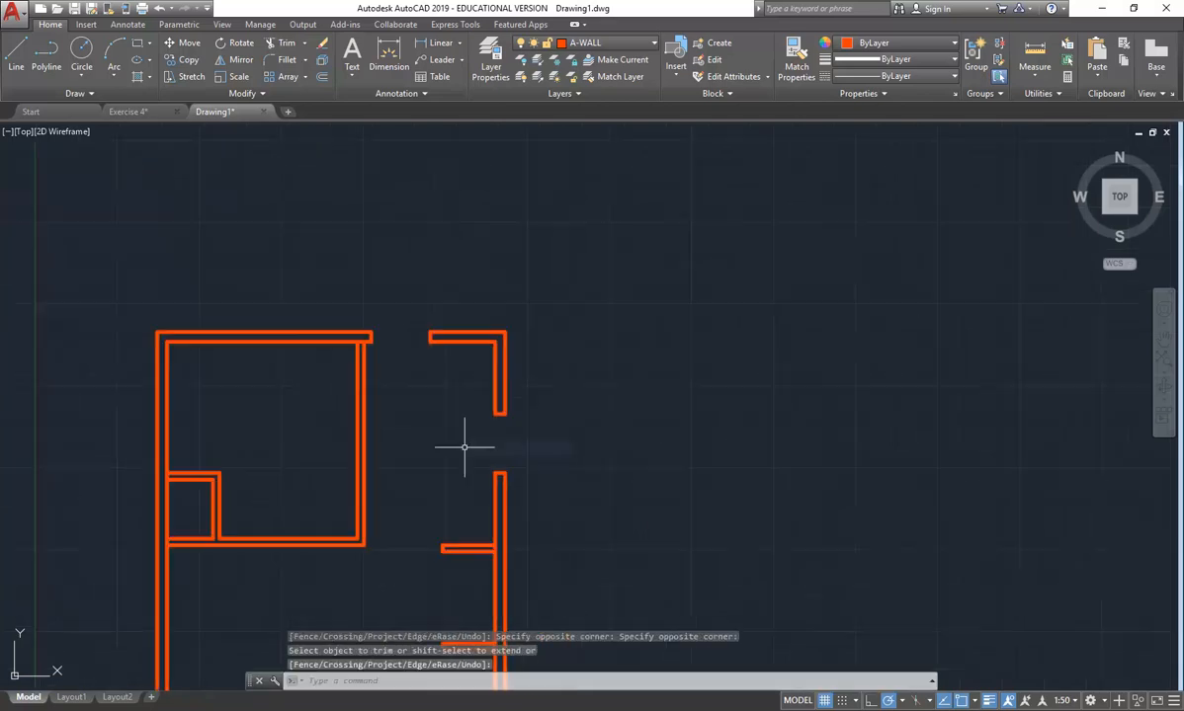
middle_drag(549, 471, 515, 363)
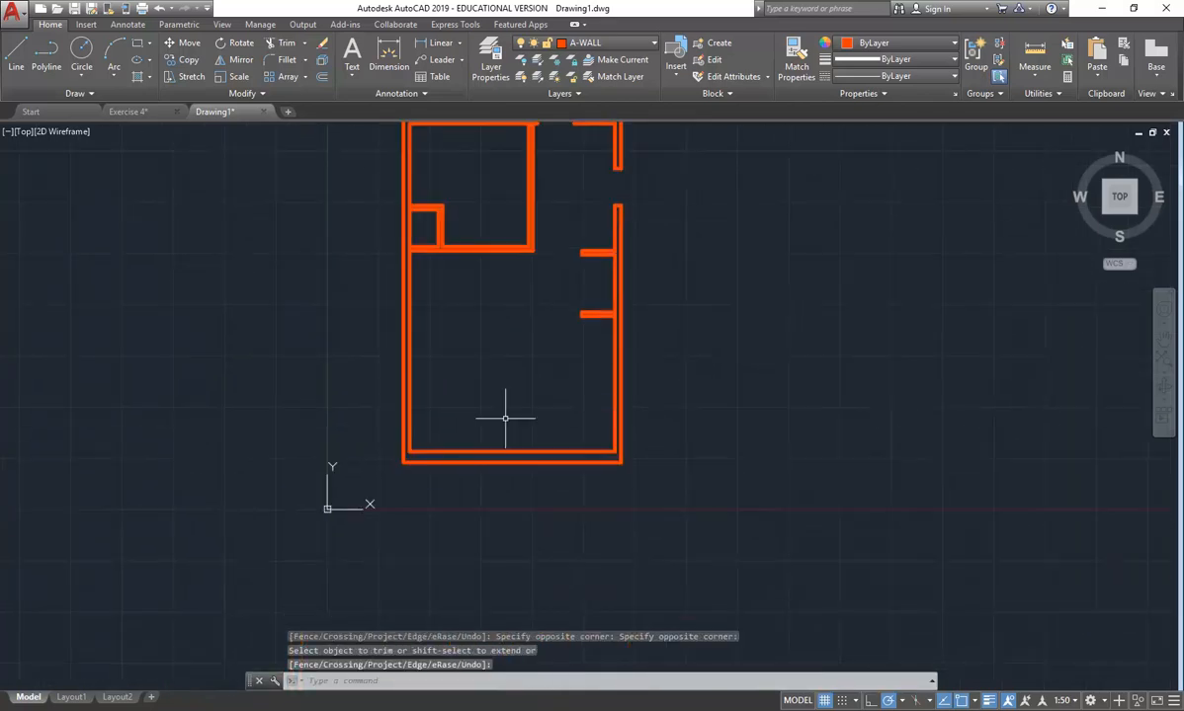
scroll(529, 386, up, 6)
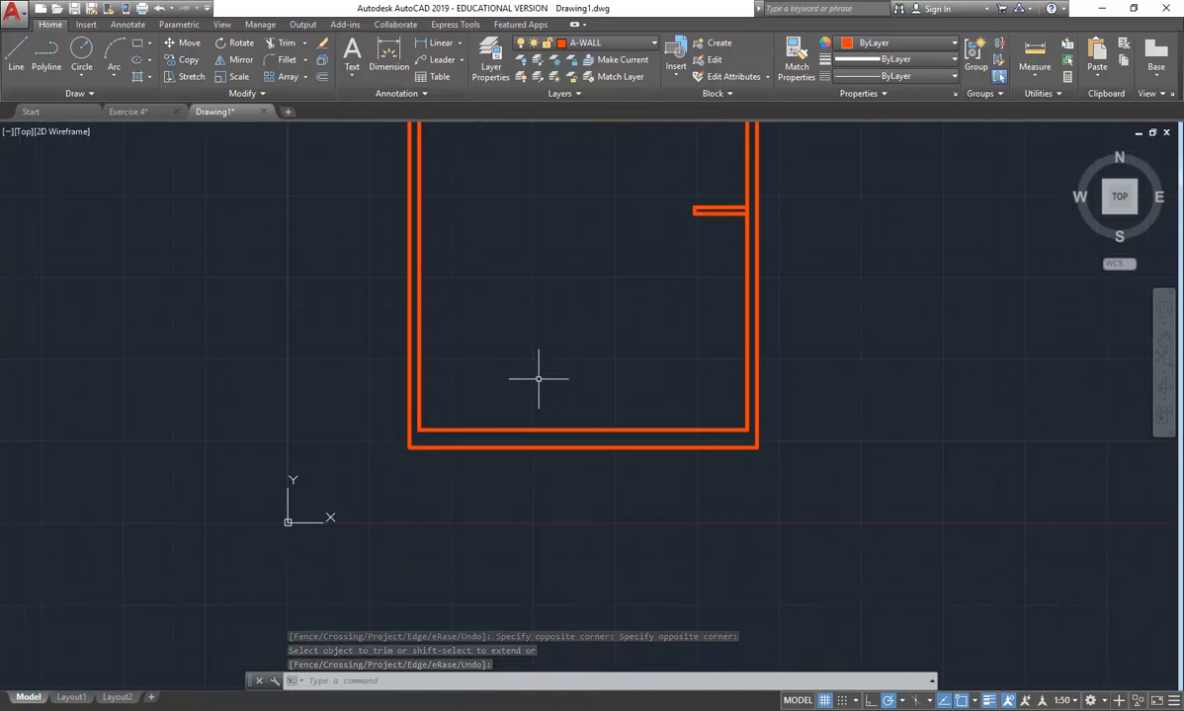
text(l)
key(Return)
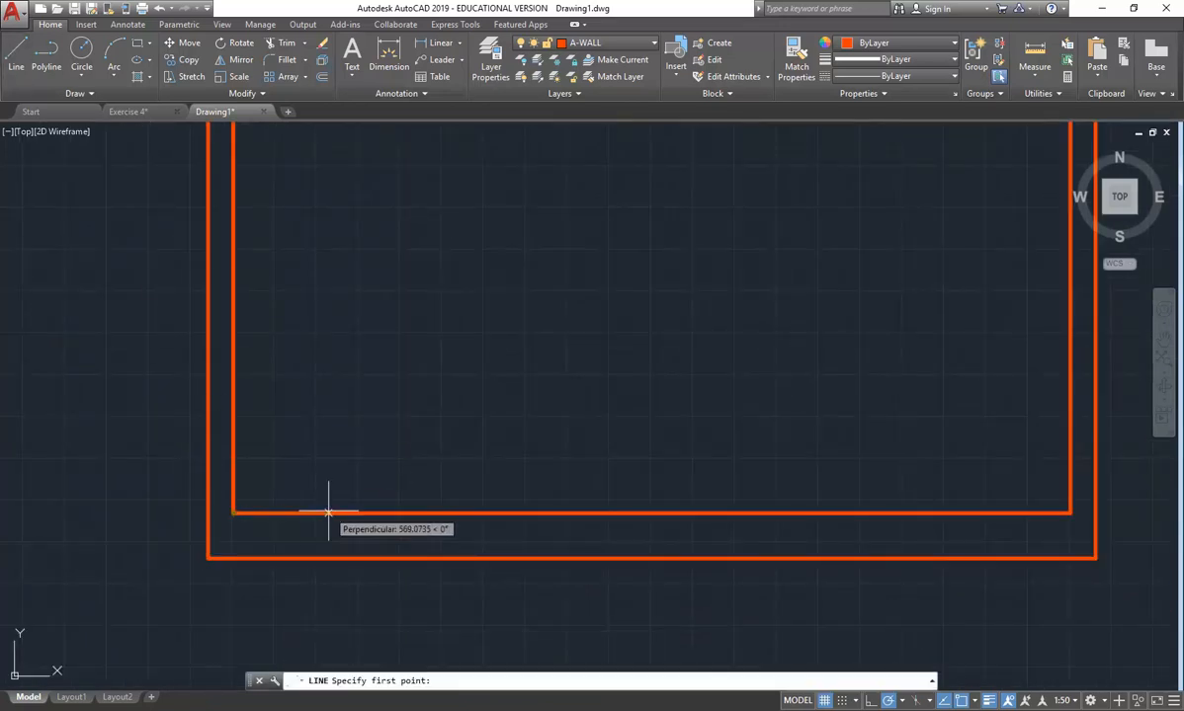
text(1100)
key(Return)
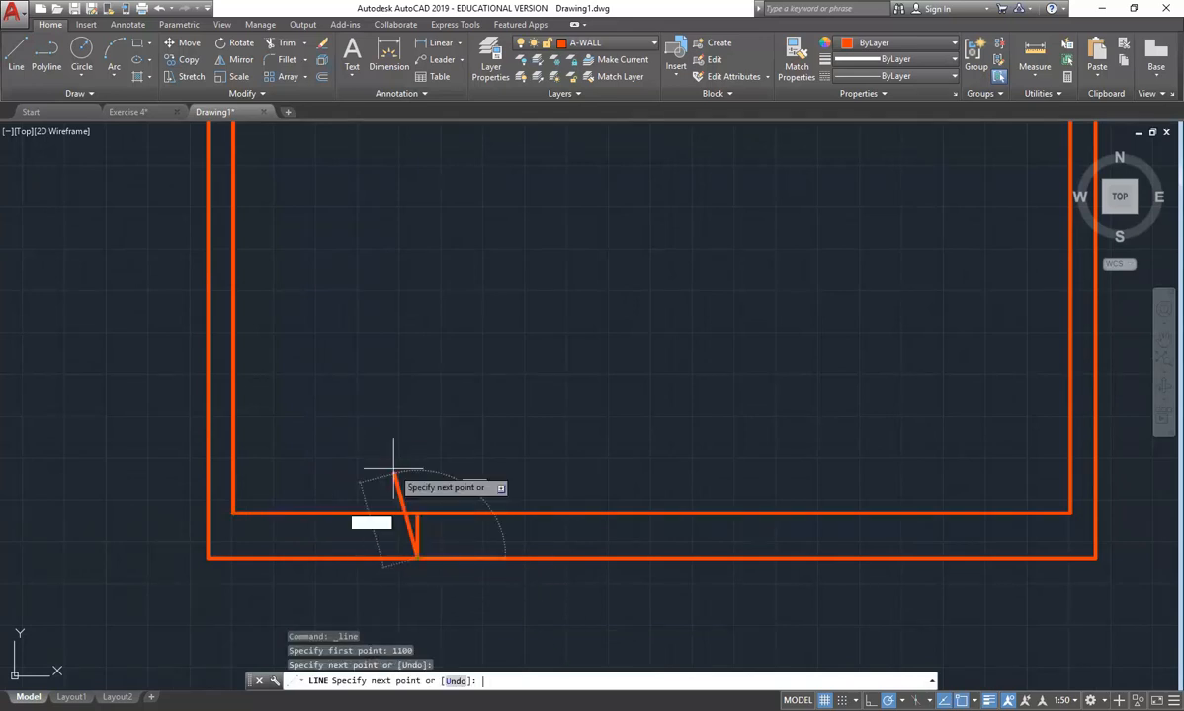
click(417, 558)
key(Return)
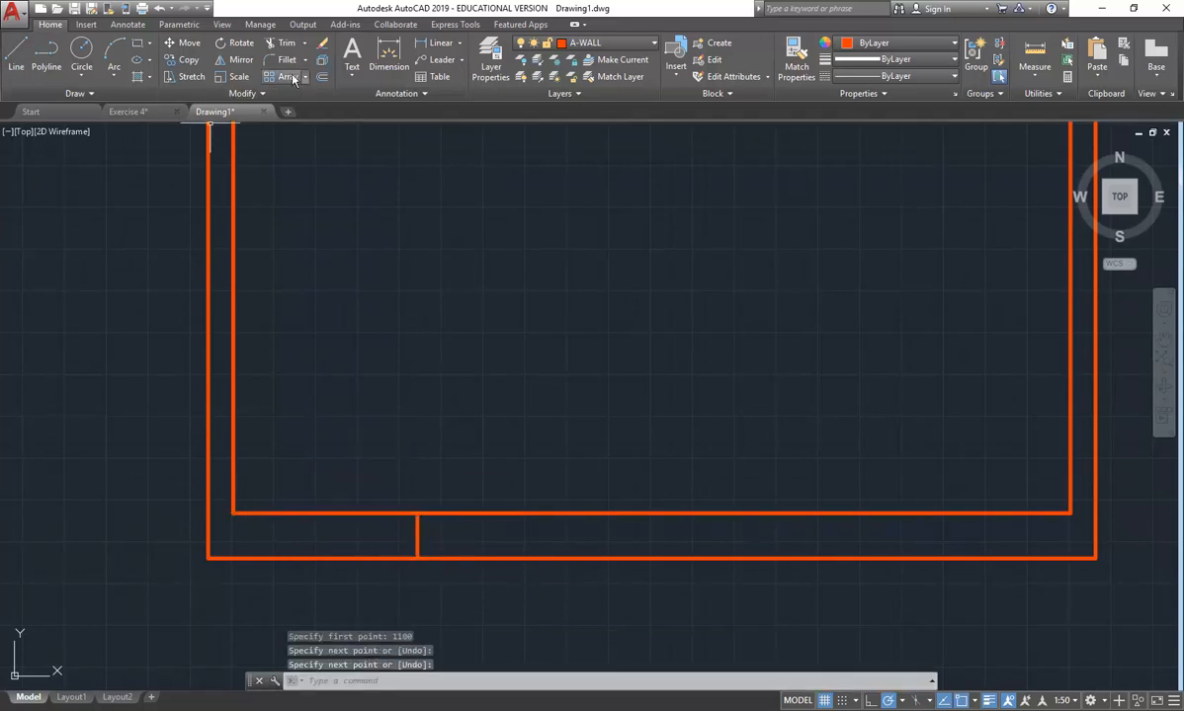
Offset the short vertical line across the bottom wall 1200 to the right for the first window opening.
click(322, 77)
text(122)
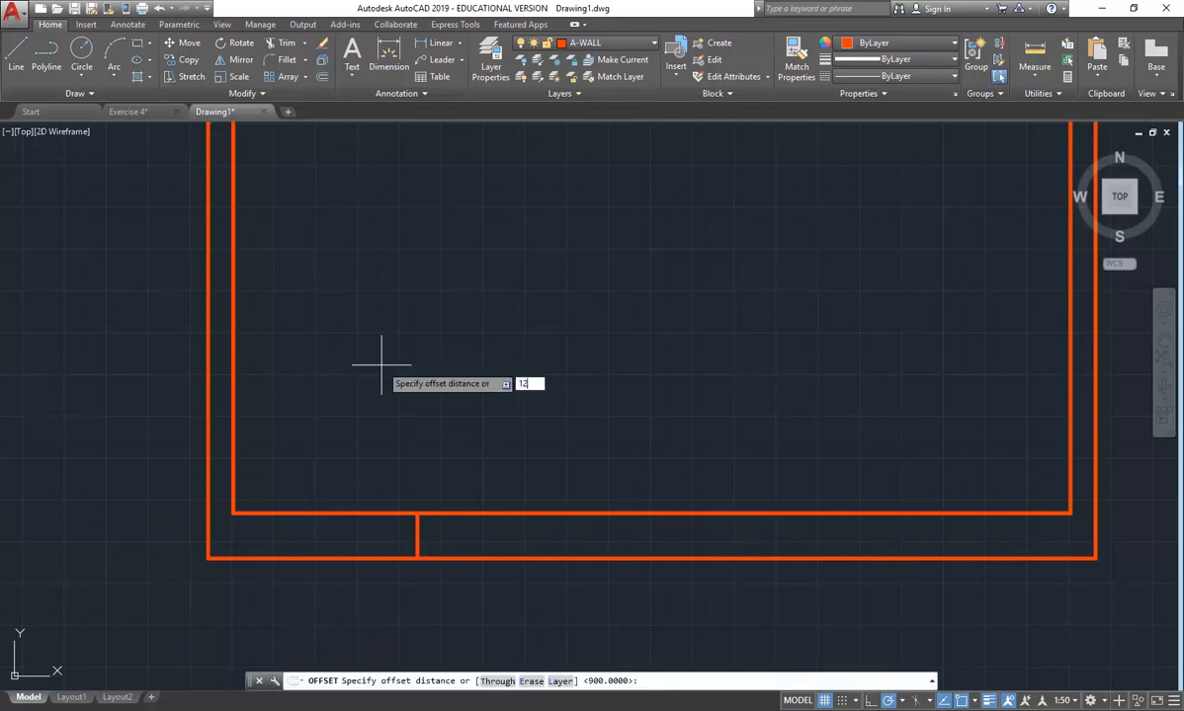
text(0)
key(Return)
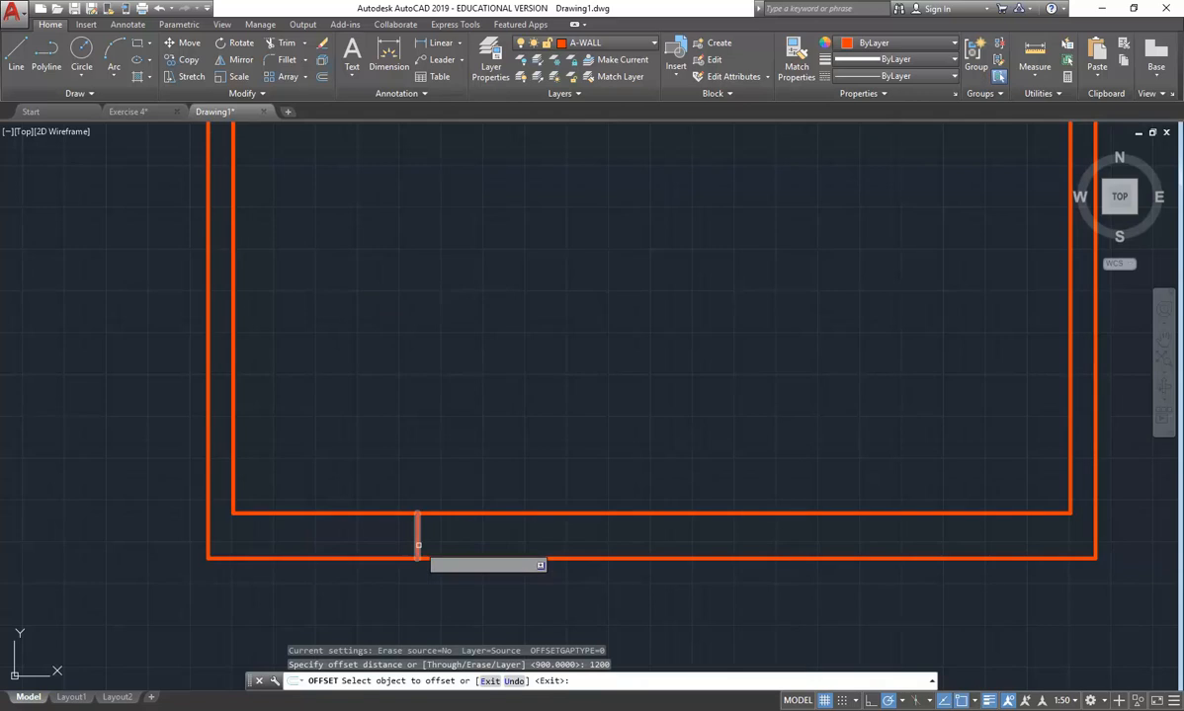
click(417, 536)
click(509, 464)
key(Return)
Offset the second short line across the bottom wall 600 to the right to start the second window opening.
key(Return)
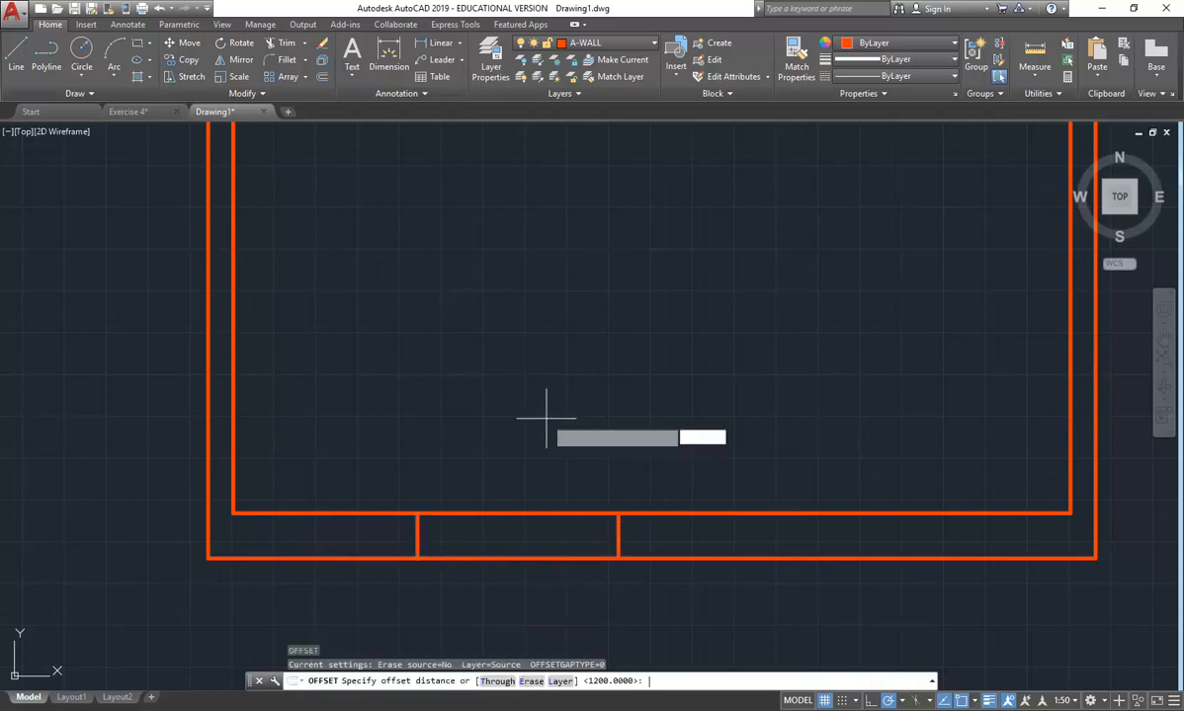
text(600)
key(Return)
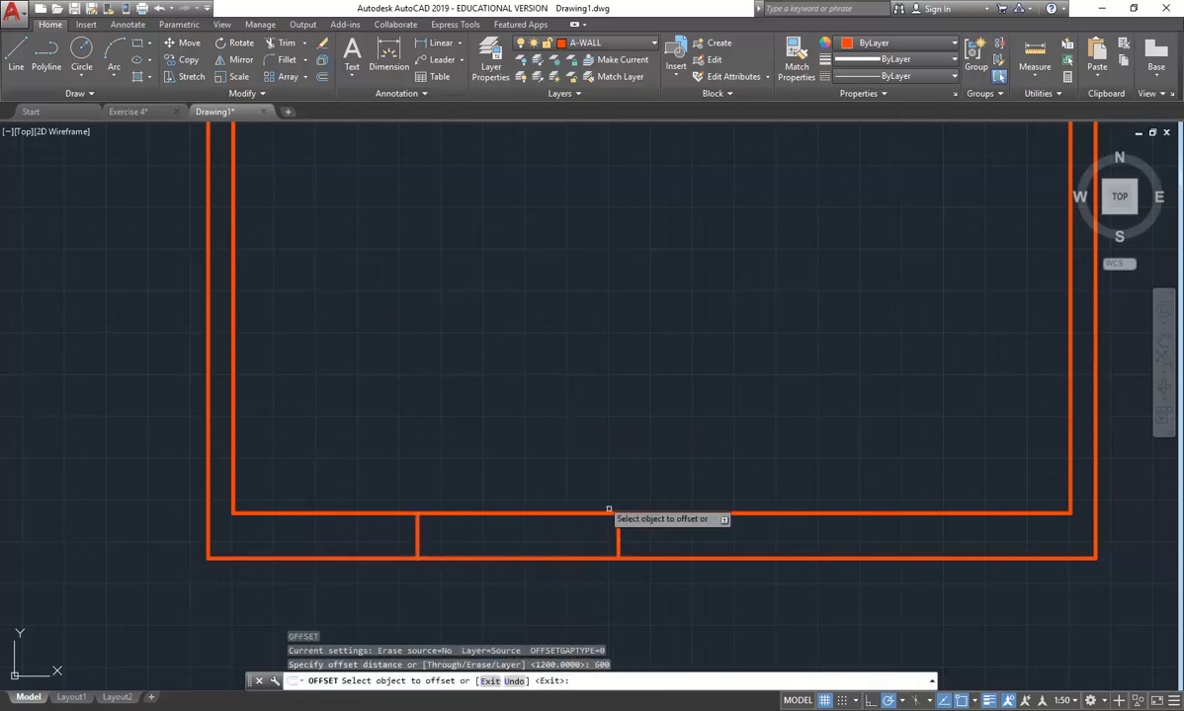
click(619, 539)
click(772, 539)
key(Return)
Try offsetting the third short line across the bottom wall 1200 to the left, and undo that offset.
key(Return)
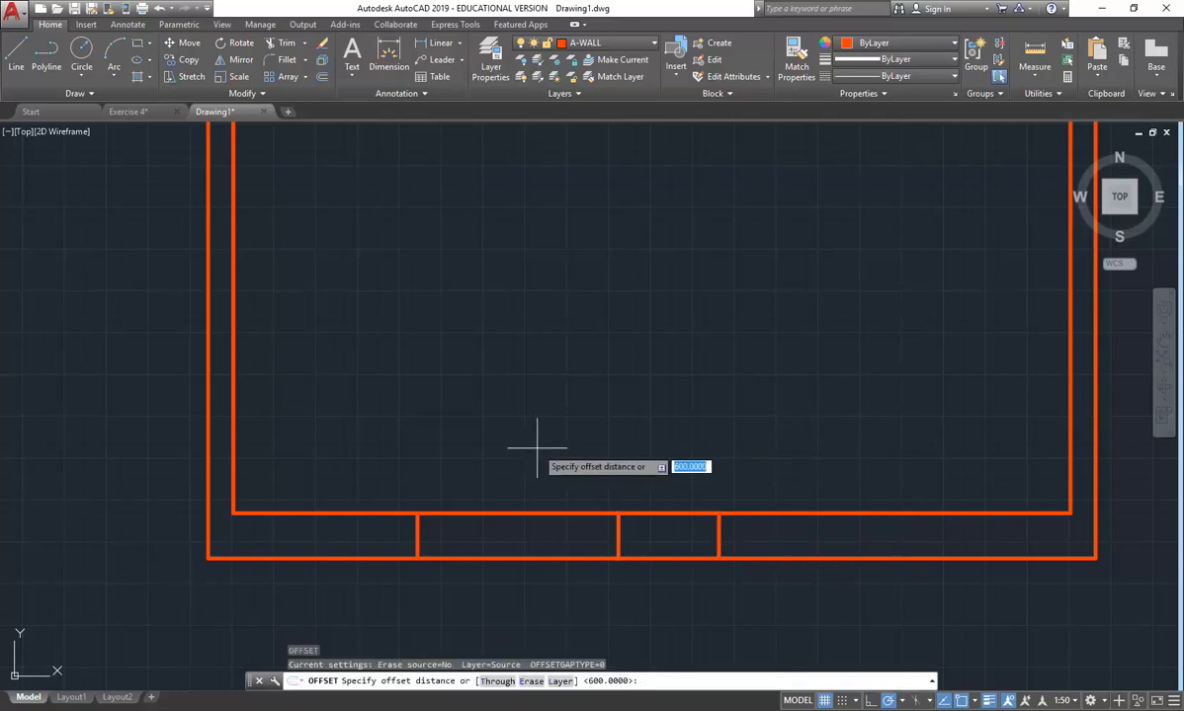
text(12)
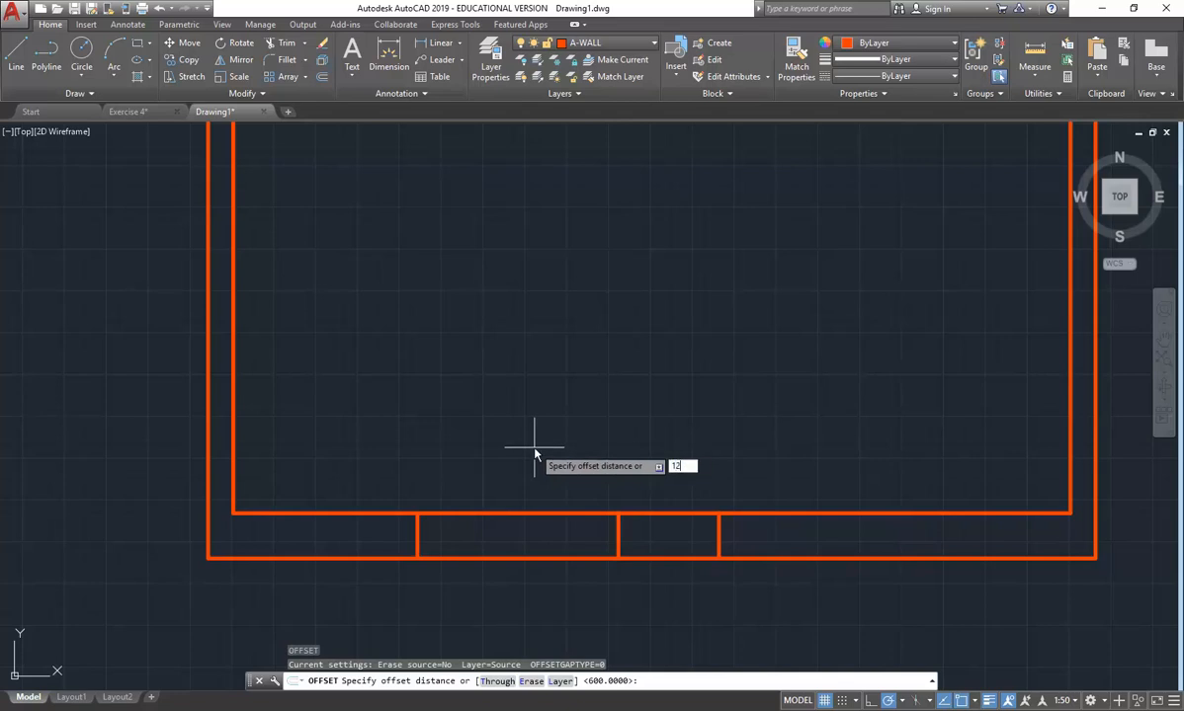
key(Return)
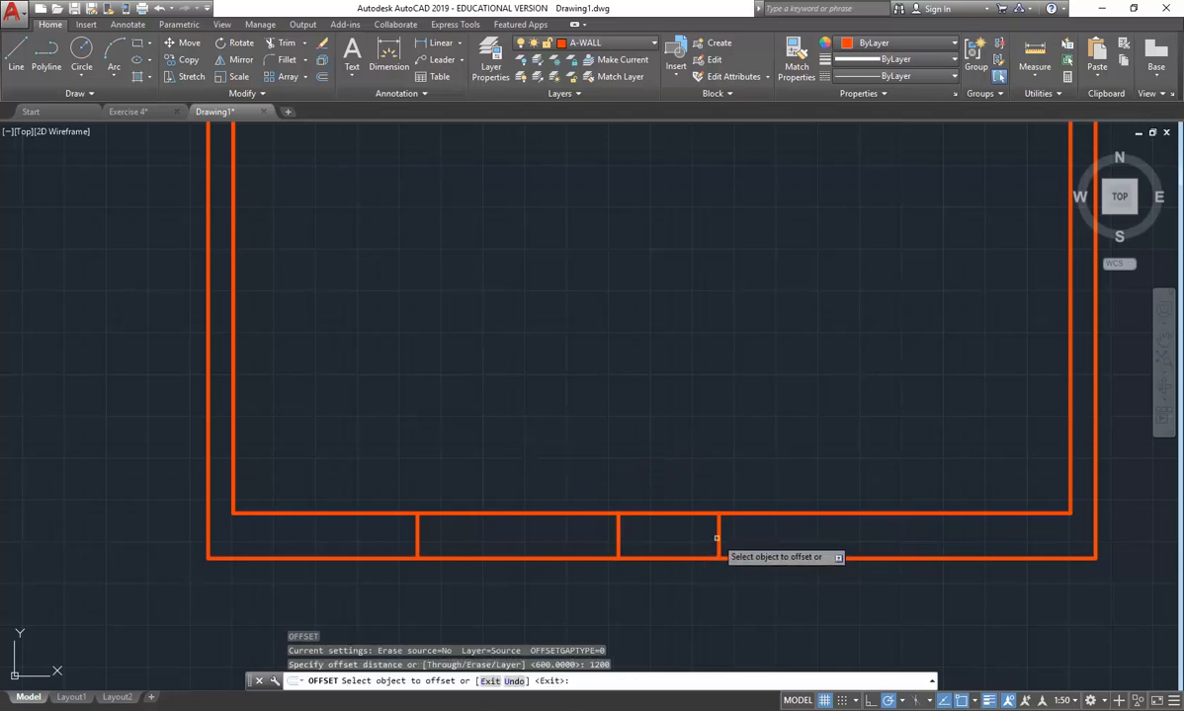
click(718, 540)
click(717, 540)
key(Return)
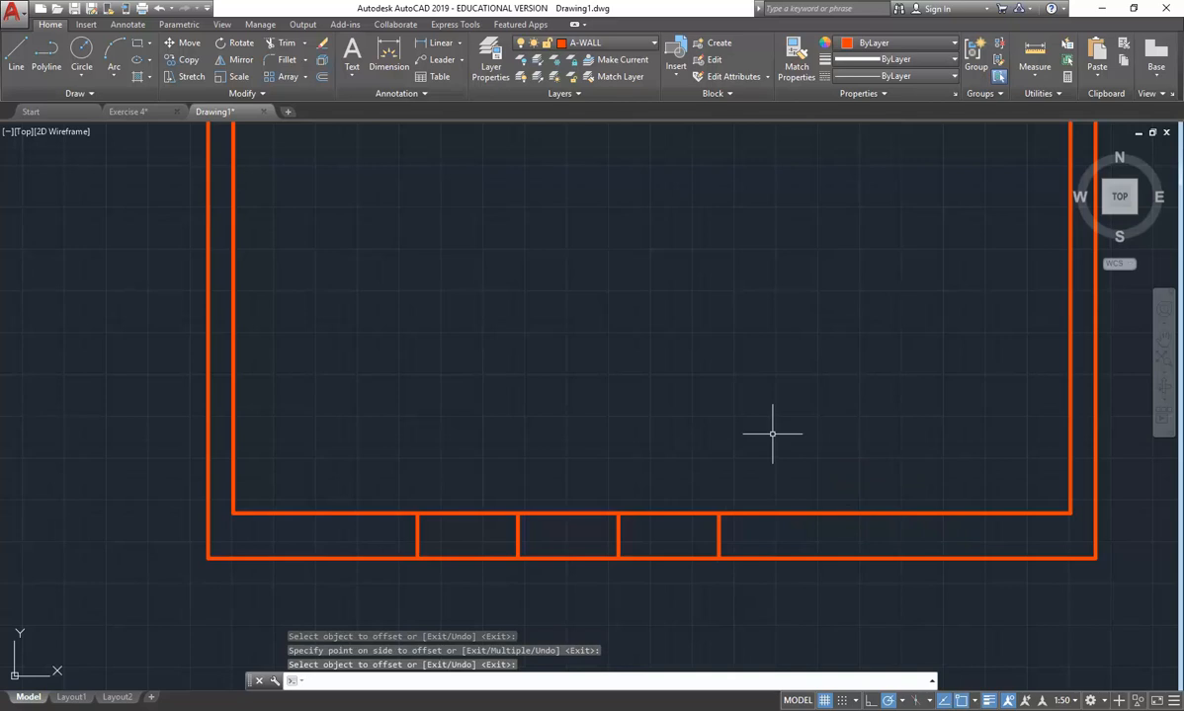
text(u)
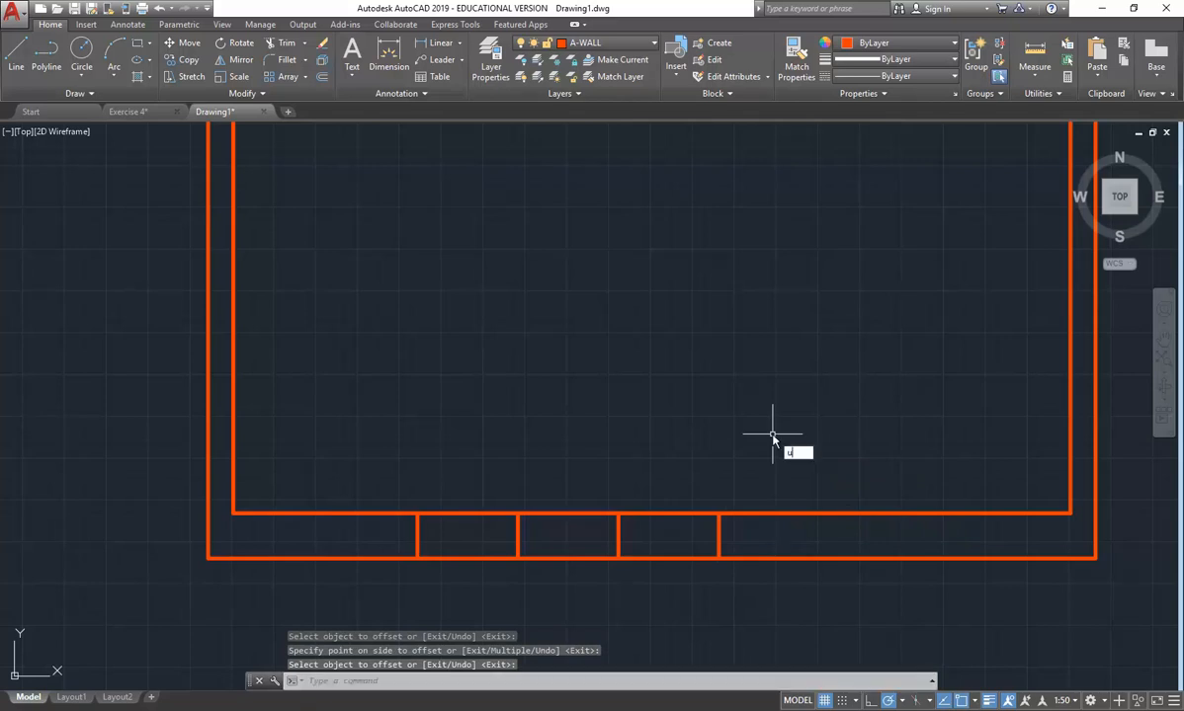
key(Return)
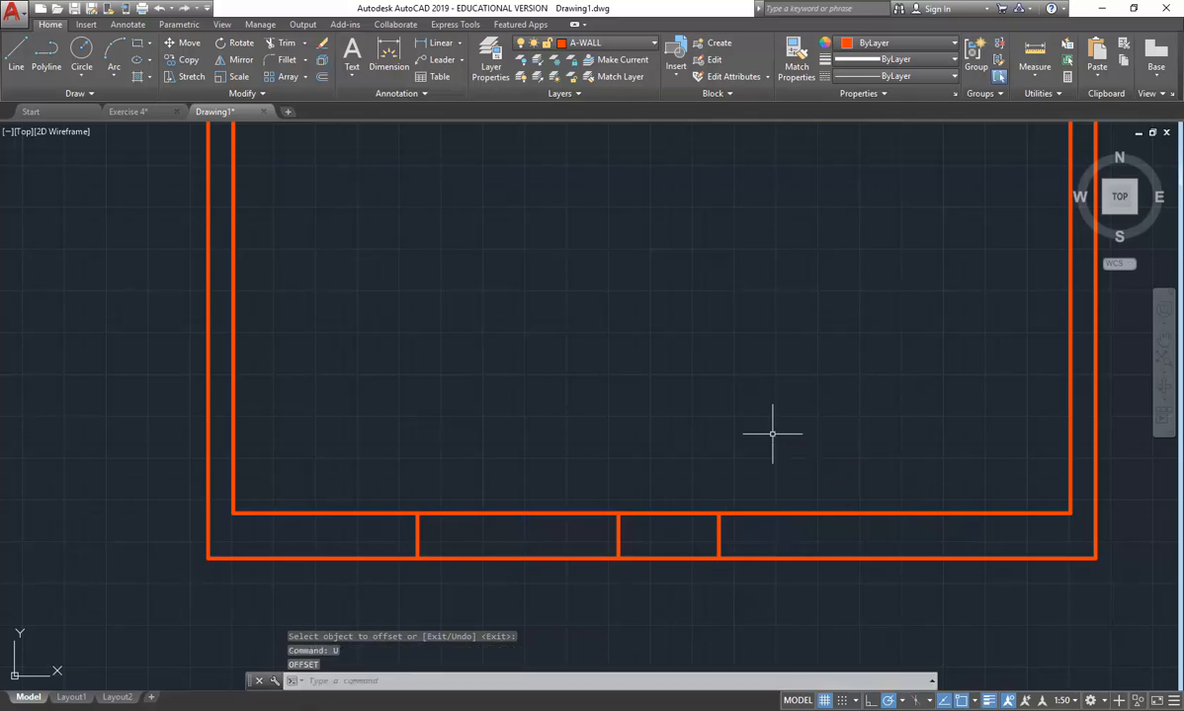
Offset the rightmost short line across the bottom wall 1200 to the right to finish the second window opening.
click(323, 76)
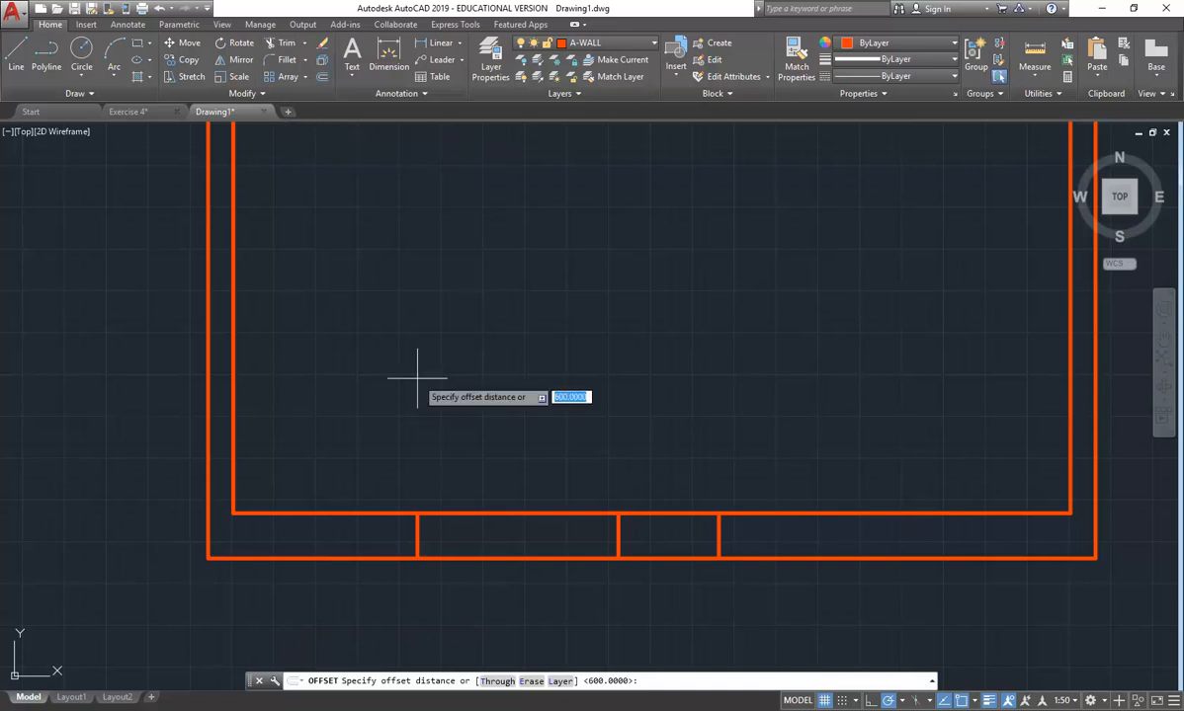
text(1200)
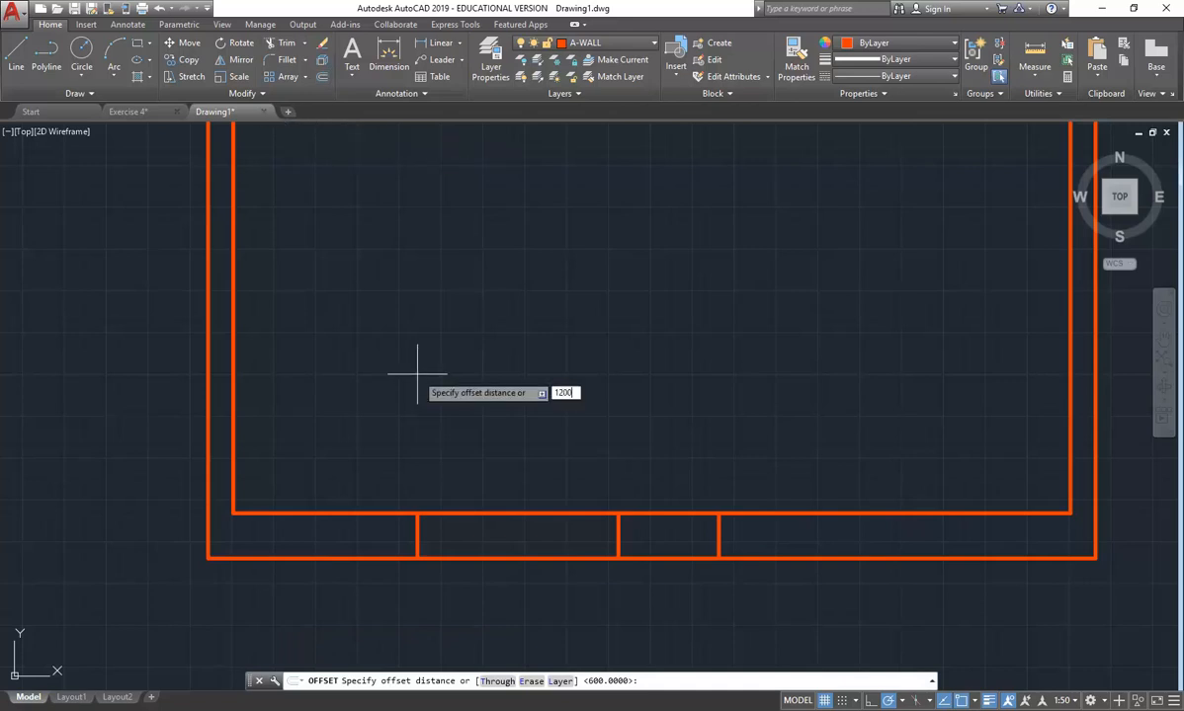
key(Return)
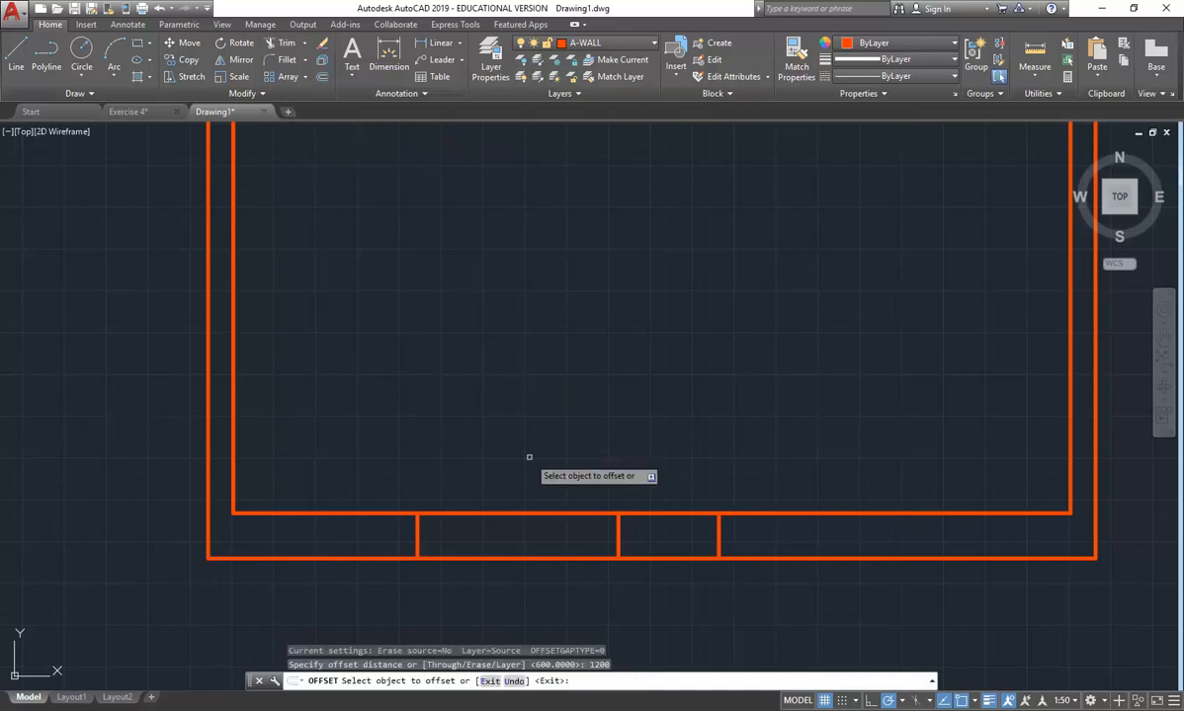
click(718, 539)
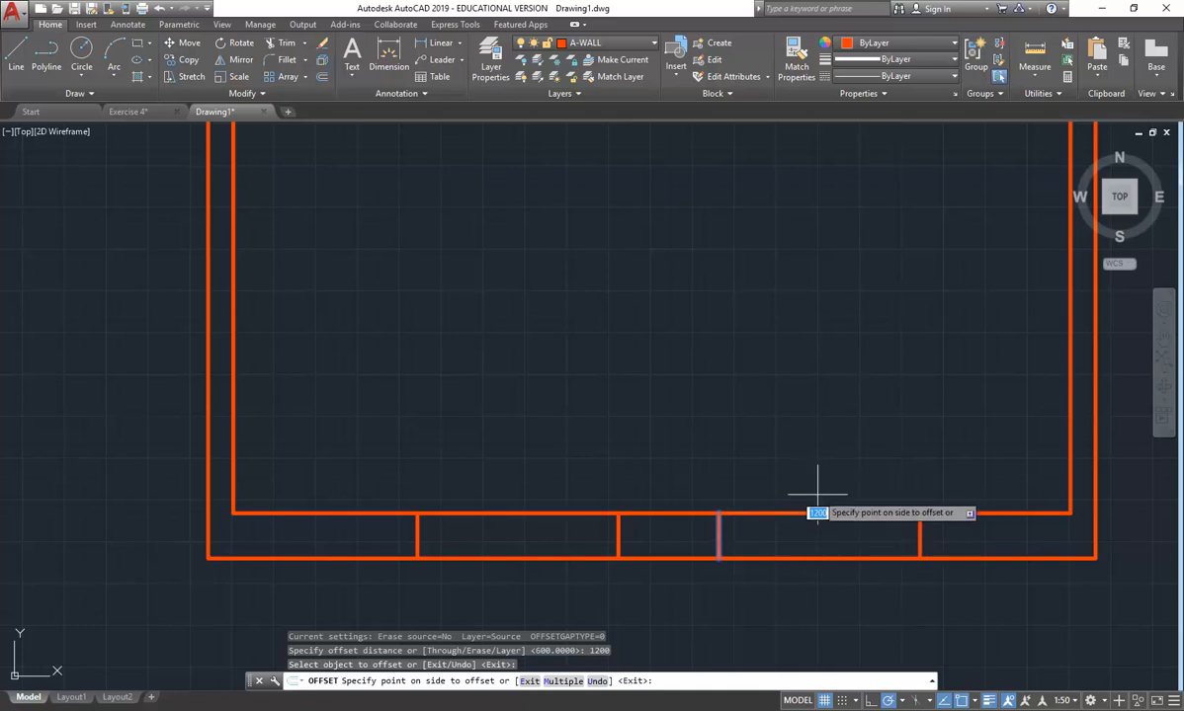
click(833, 456)
key(Return)
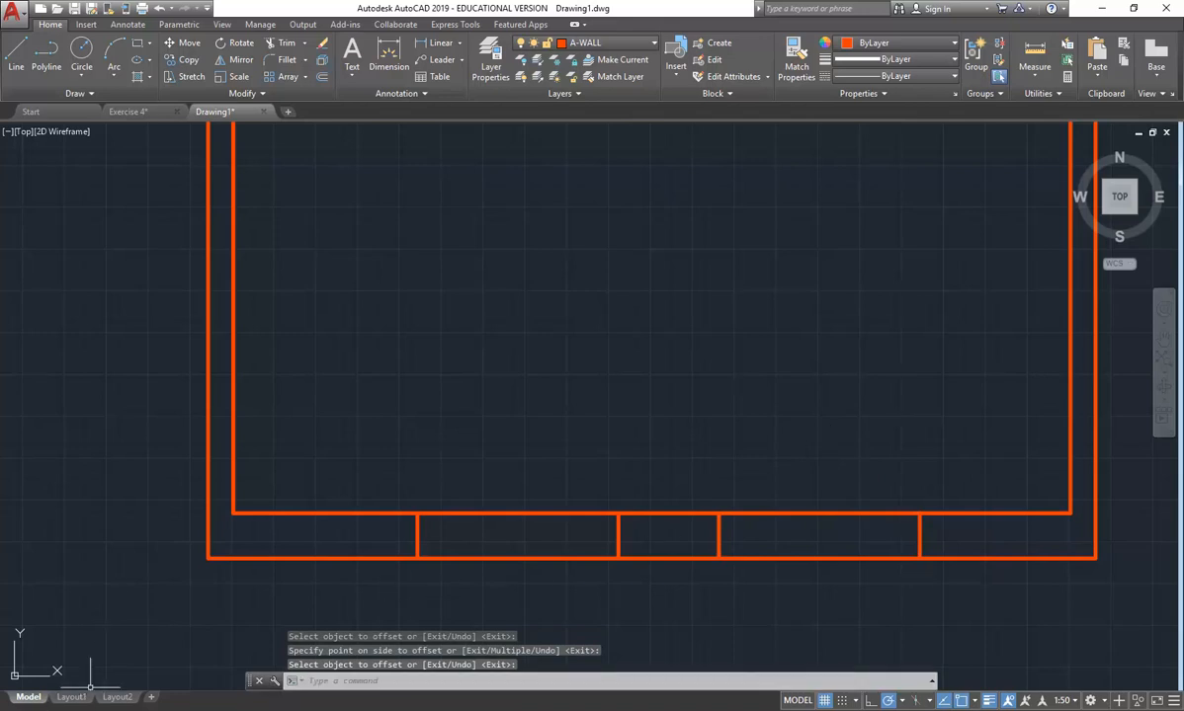
Switch to the exercise PDF in the web browser and examine the window dimensions along the plan's bottom wall.
mouse_move(87, 697)
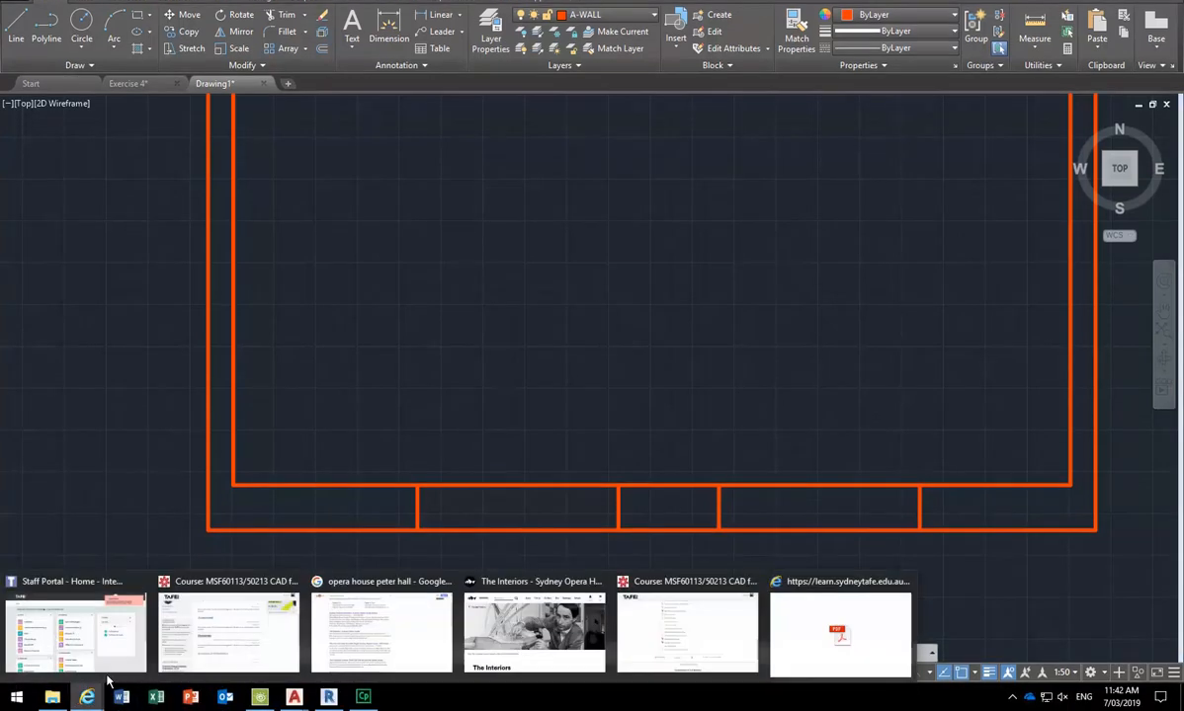
click(840, 632)
scroll(512, 384, down, 1)
scroll(513, 383, down, 3)
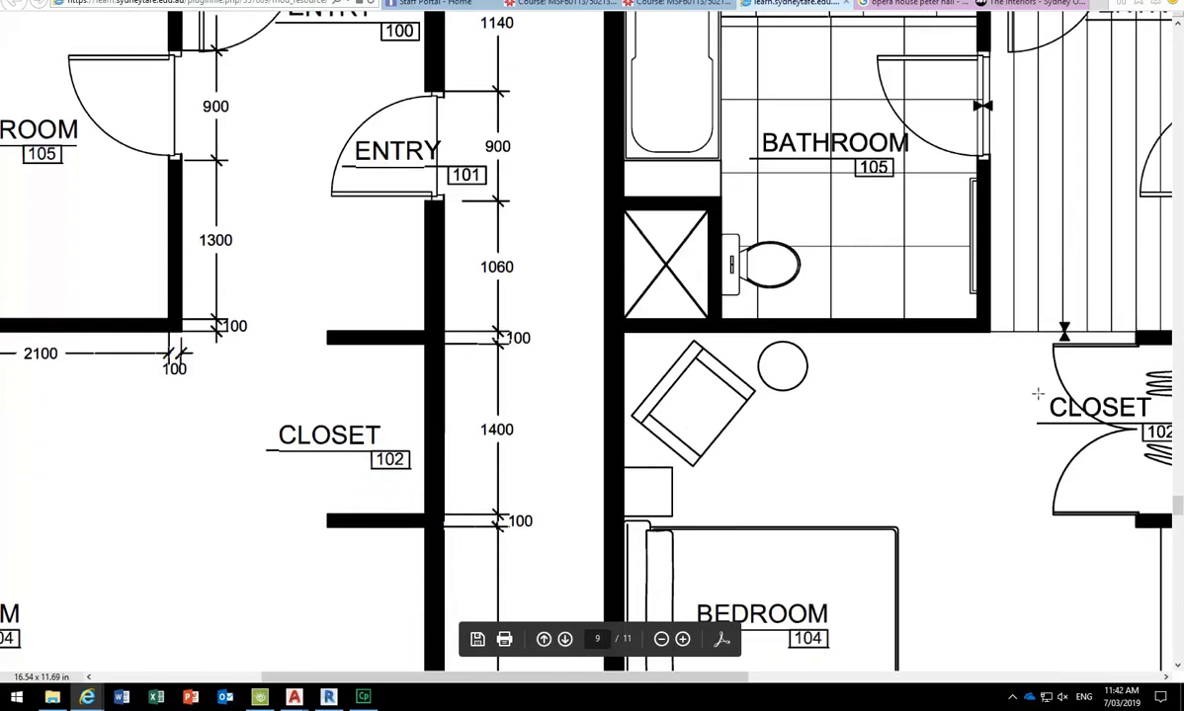
scroll(1178, 532, down, 8)
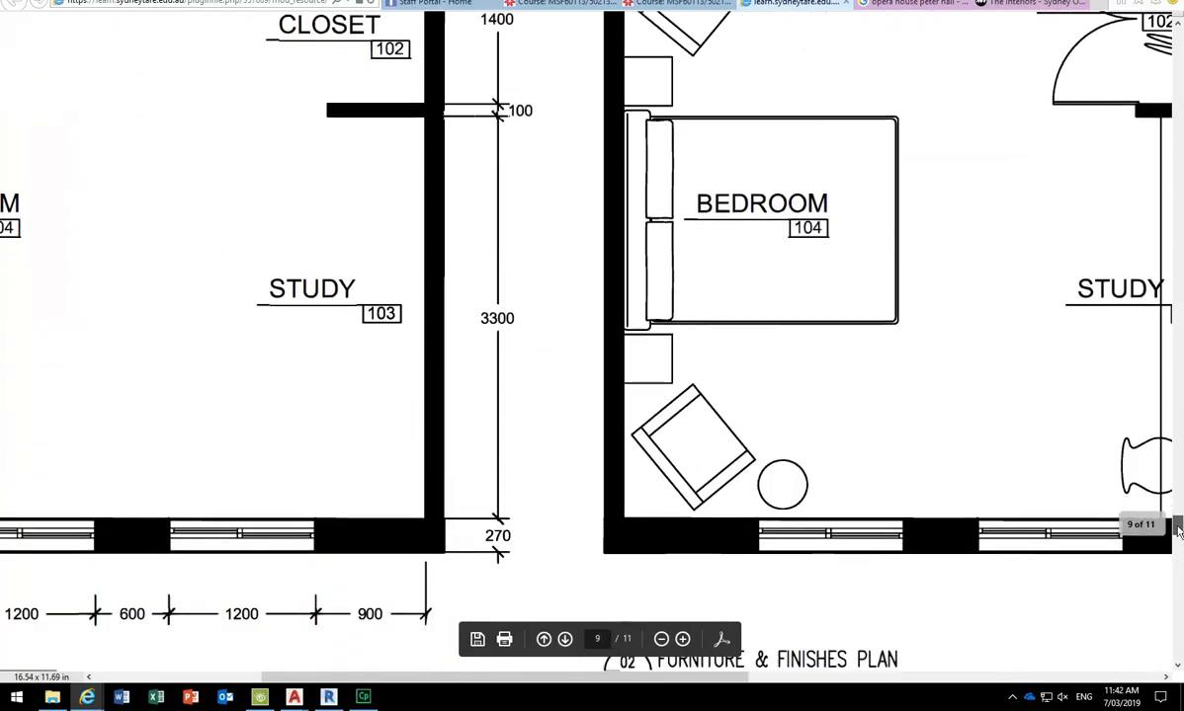
drag(705, 681, 541, 663)
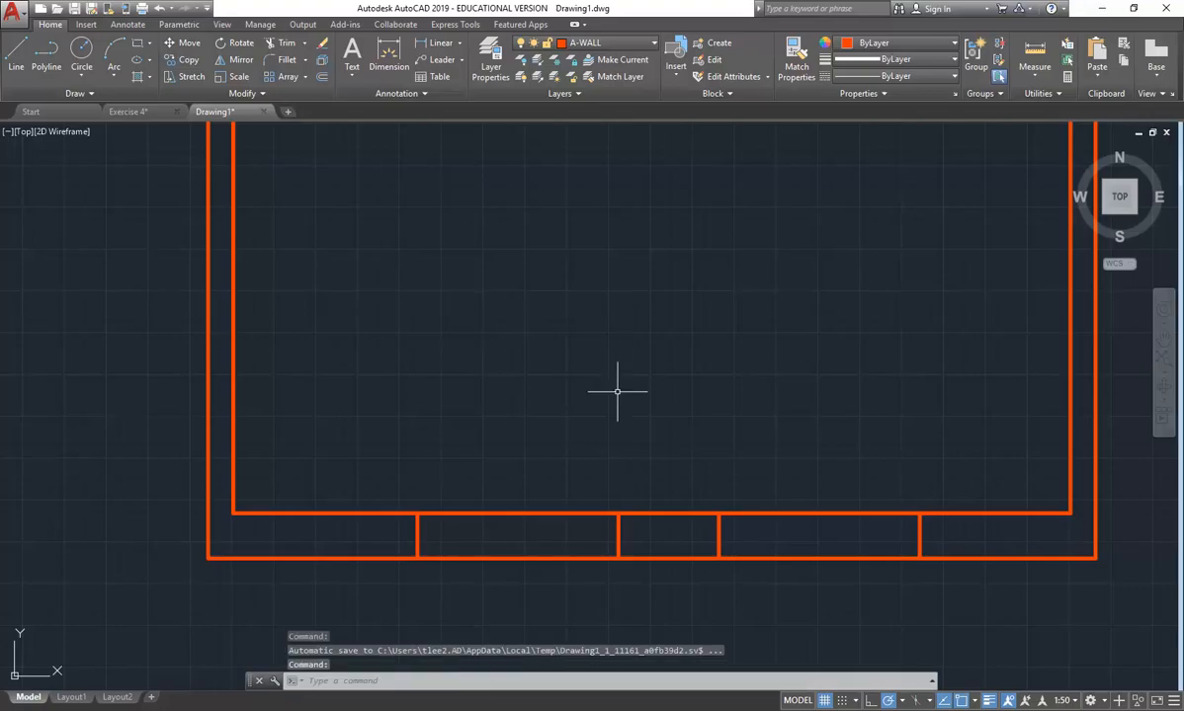
Trim both bottom wall lines between each pair of jamb lines to open the two windows.
click(281, 45)
key(Return)
click(533, 436)
click(504, 601)
click(819, 470)
click(796, 571)
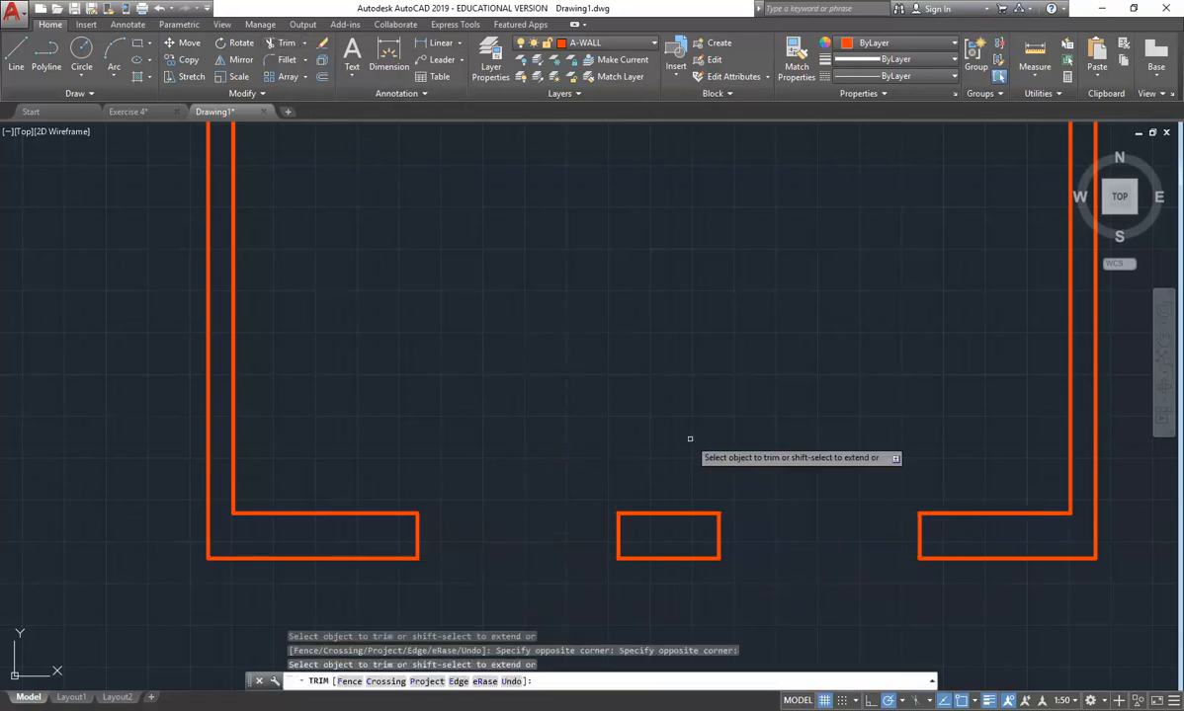
scroll(690, 437, down, 2)
scroll(689, 438, down, 2)
middle_drag(689, 438, 606, 499)
middle_drag(593, 423, 548, 471)
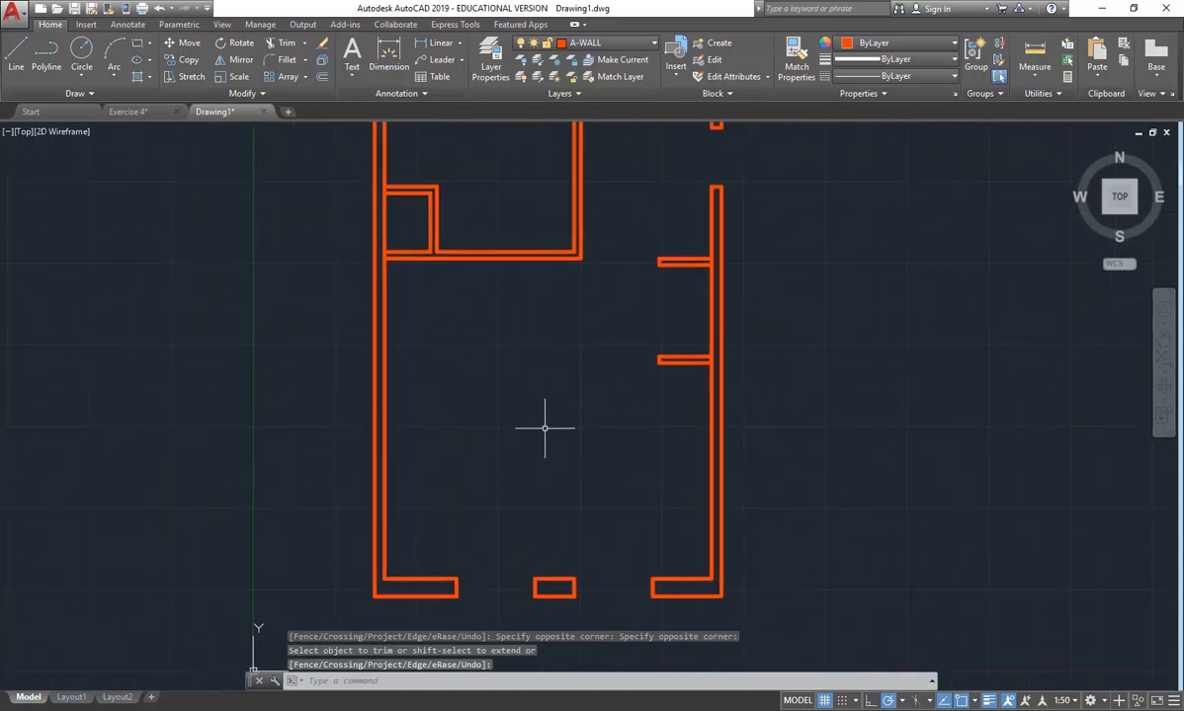
Create a new layer named A-WALL-PROJ based on the A-WALL layer.
click(493, 59)
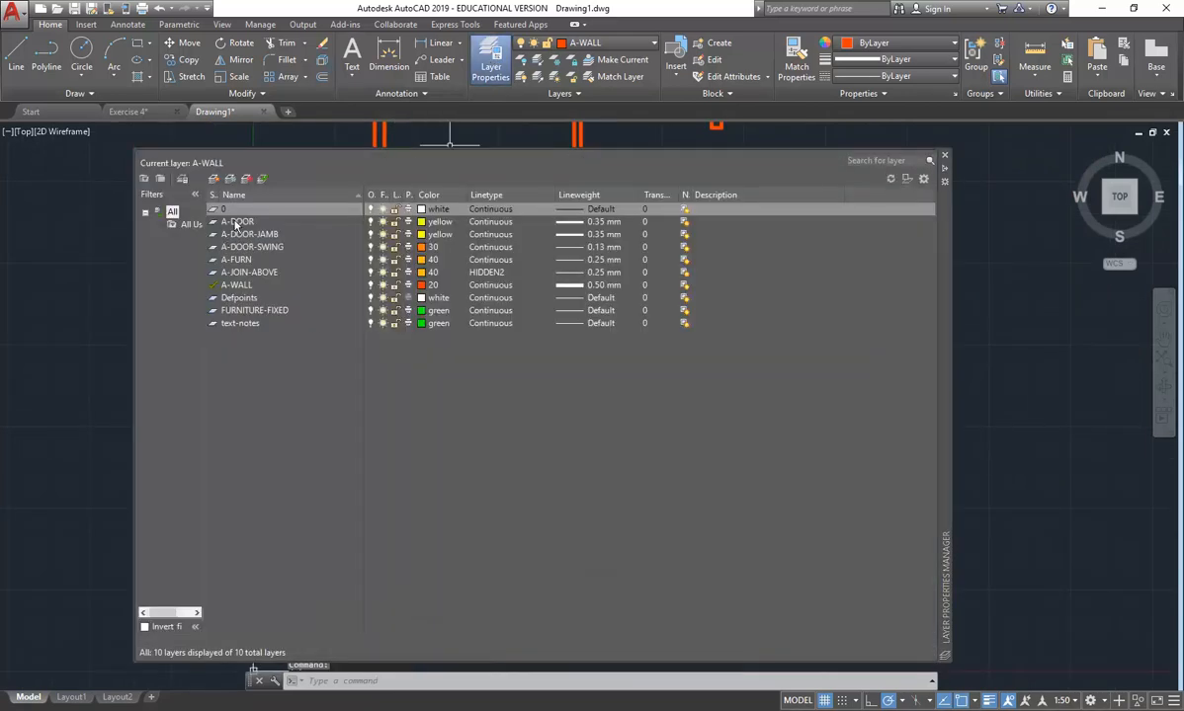
click(238, 346)
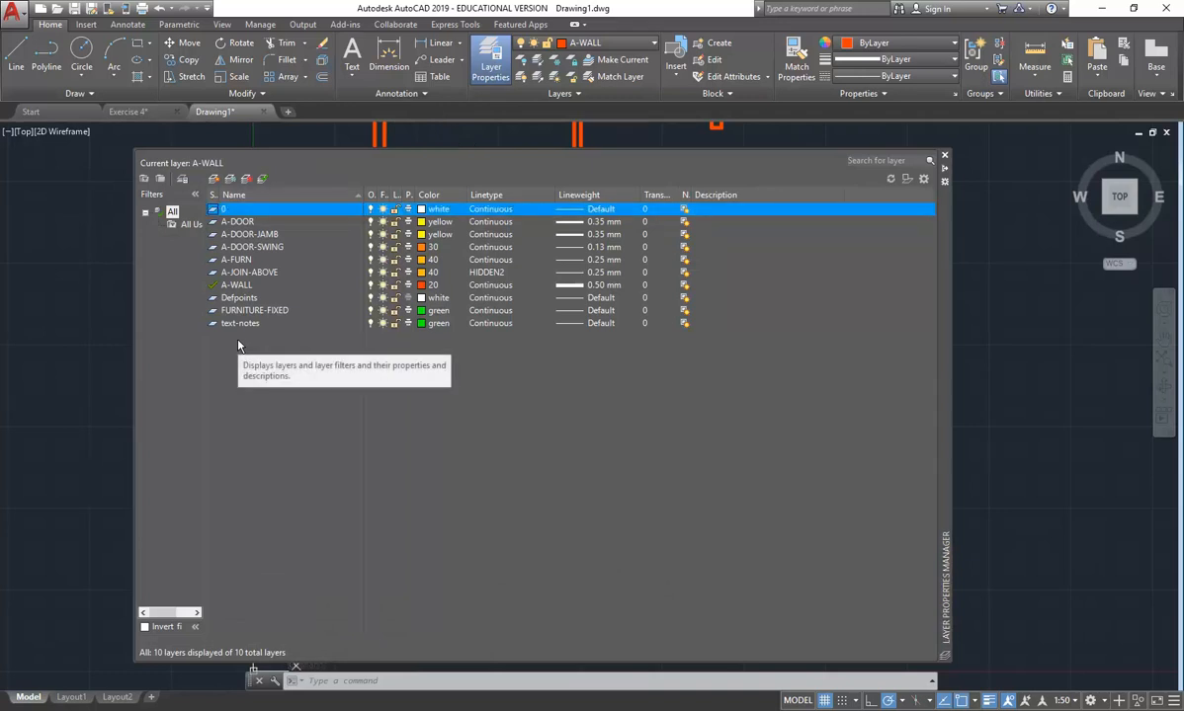
click(239, 286)
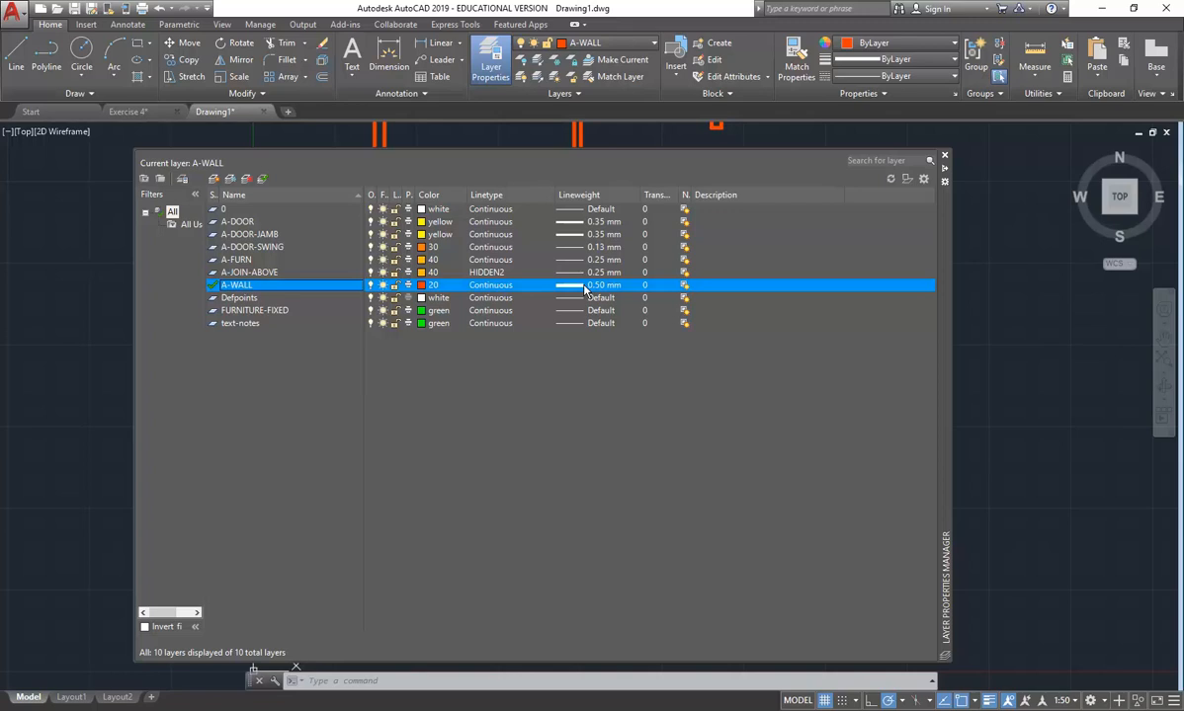
click(214, 179)
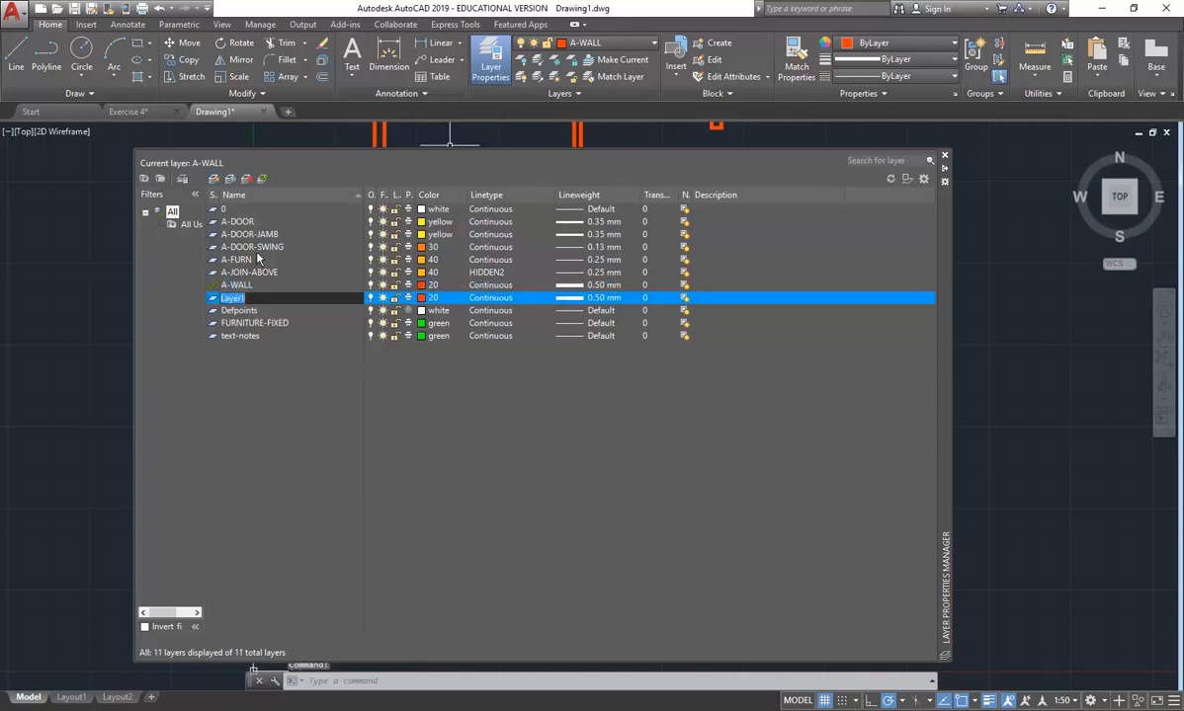
text(A-WALL-PROJ)
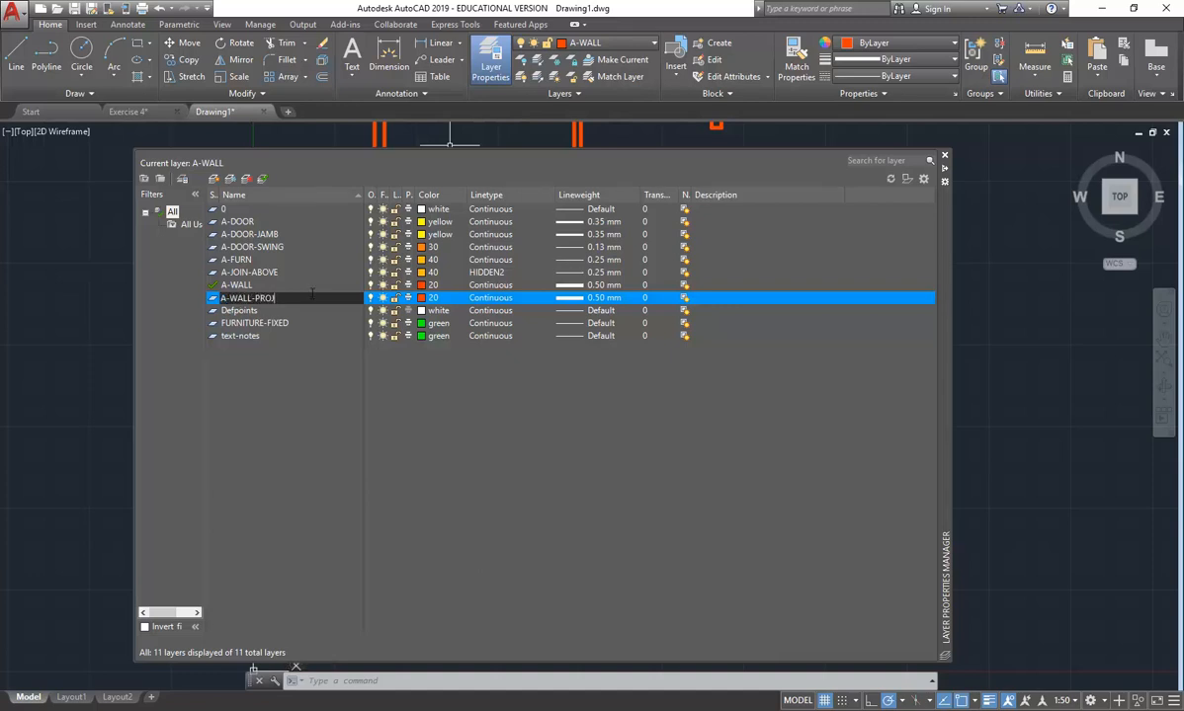
key(Return)
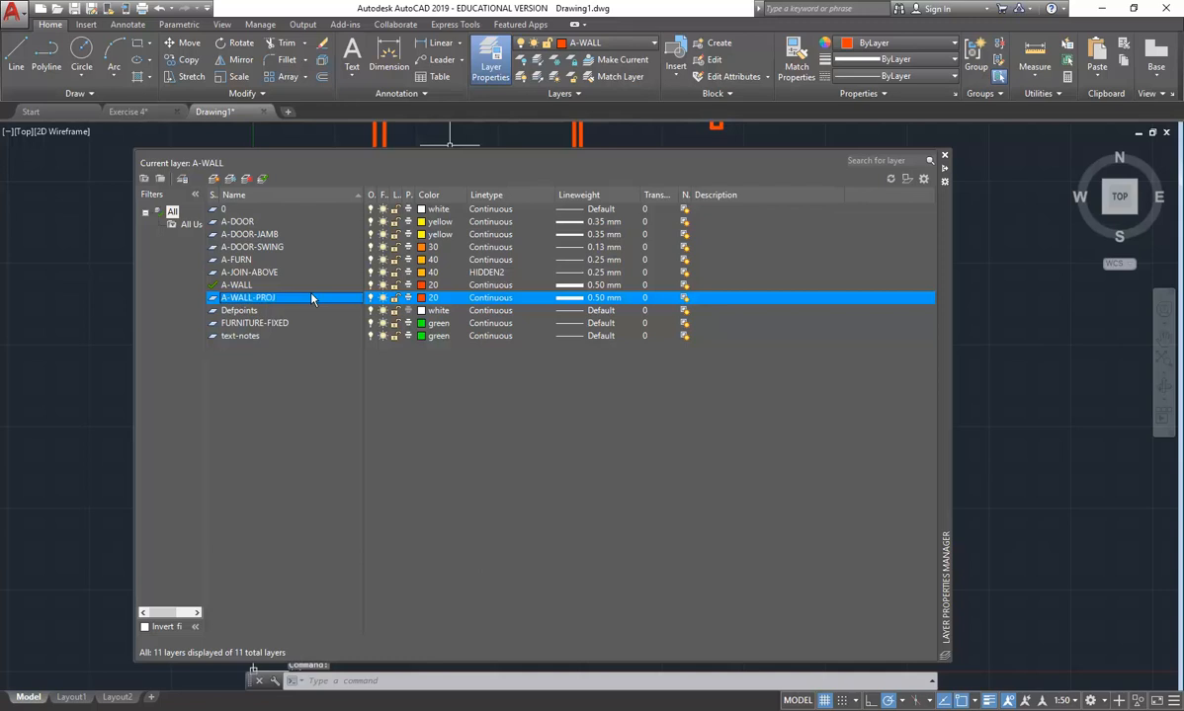
Set the A-WALL-PROJ layer's lineweight to 0.18 mm.
click(247, 286)
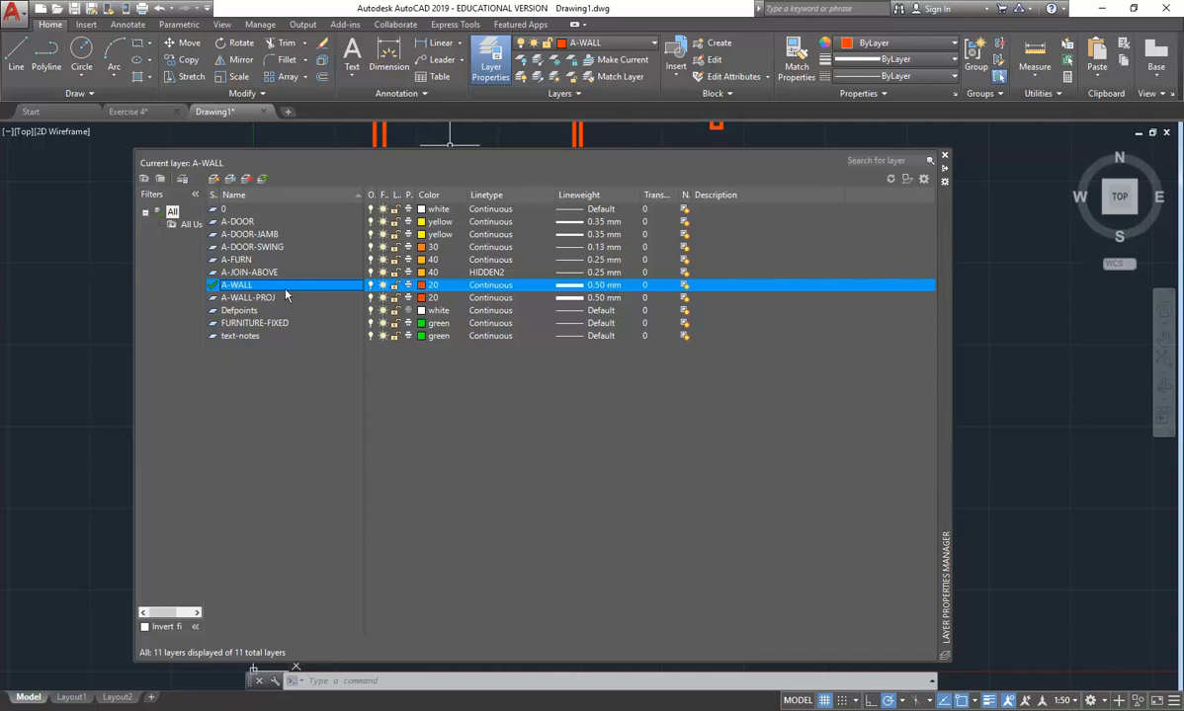
click(240, 301)
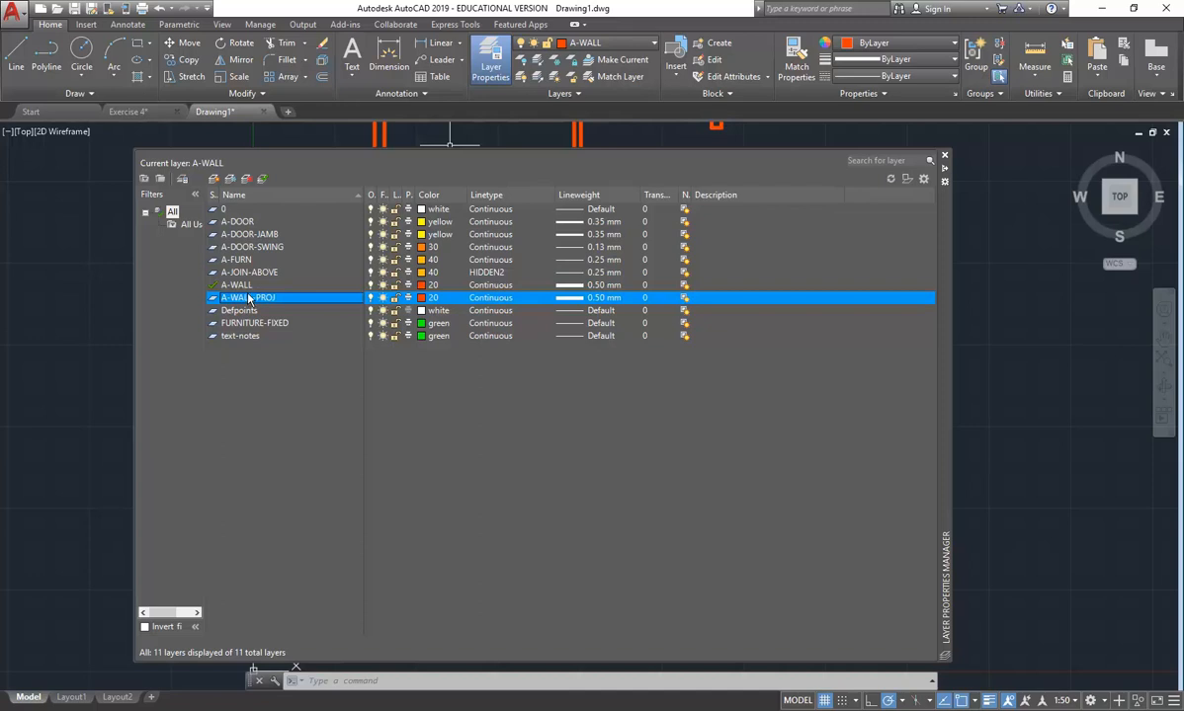
click(568, 305)
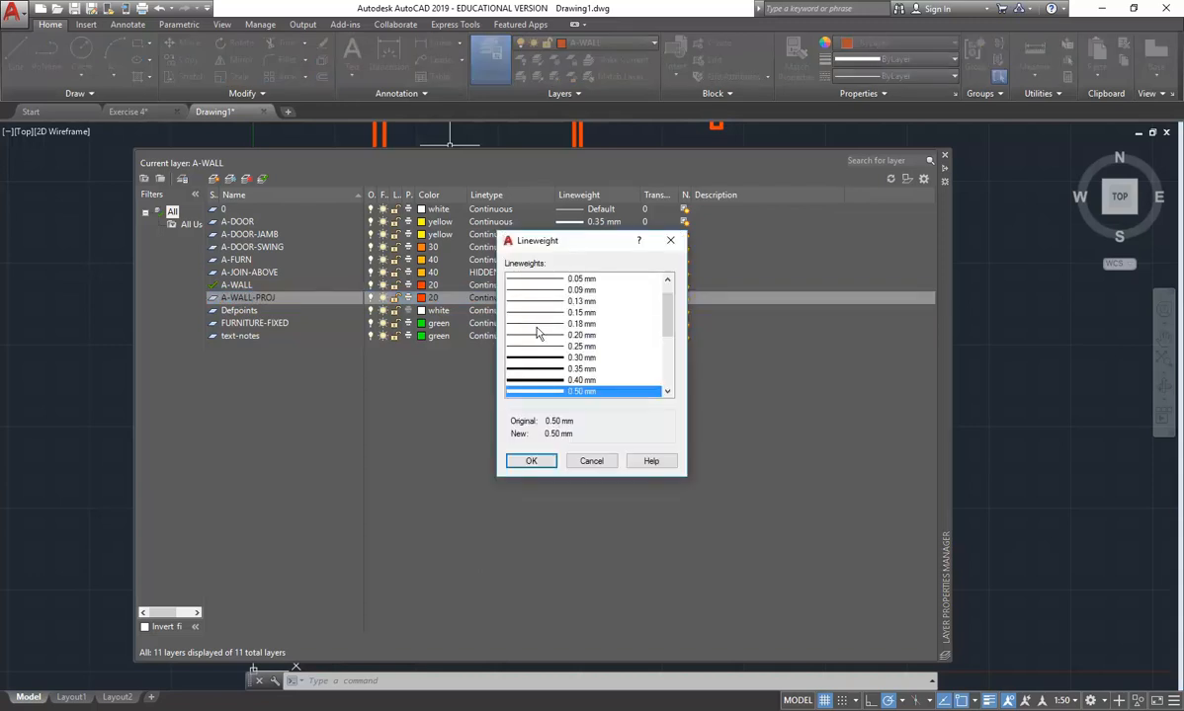
click(546, 324)
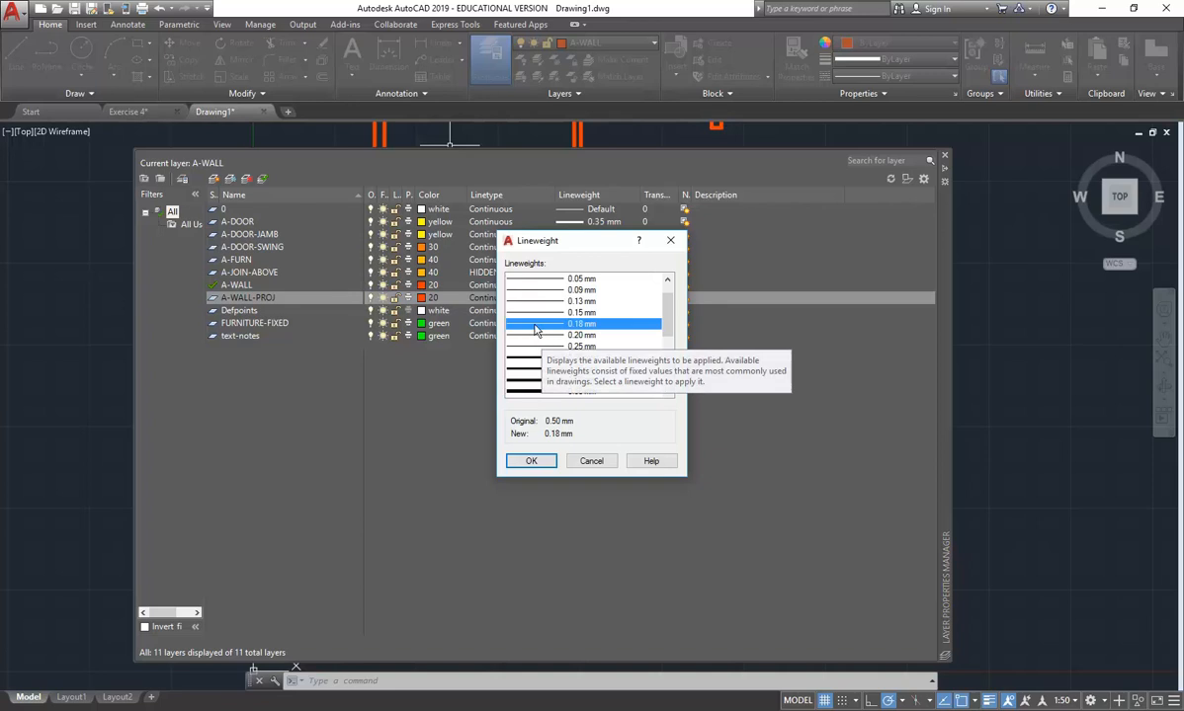
click(529, 462)
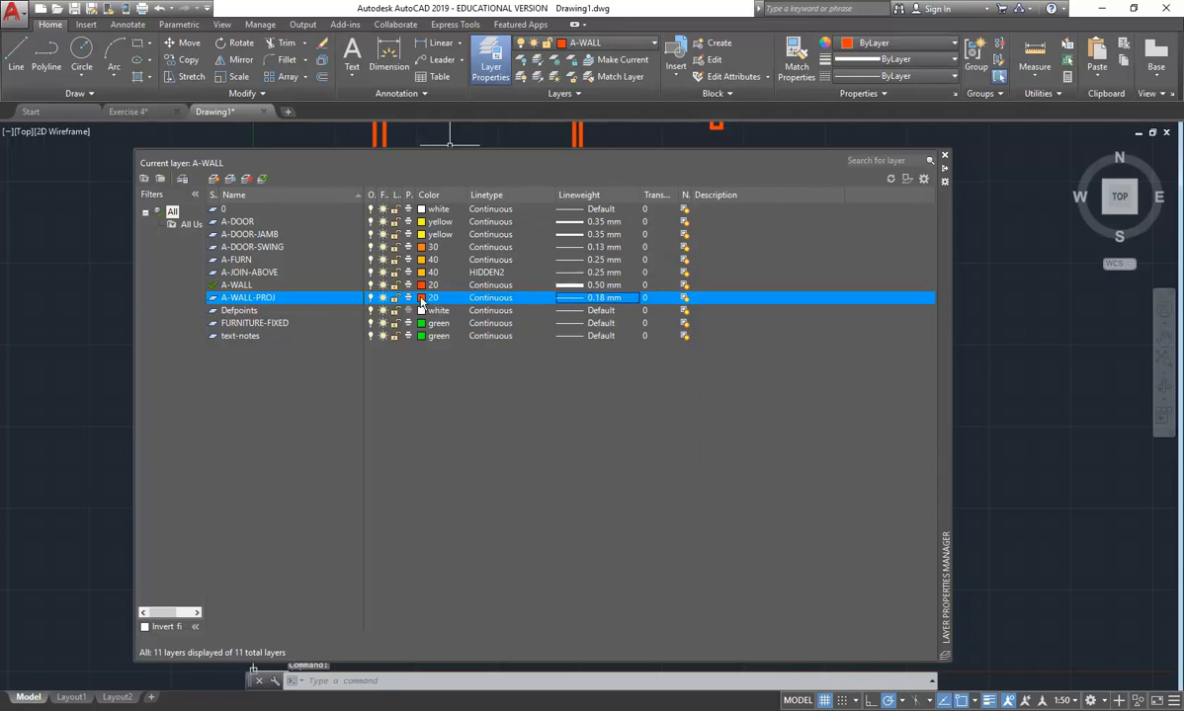
Set the A-WALL-PROJ layer's colour to index 31 and make it the current layer.
click(421, 300)
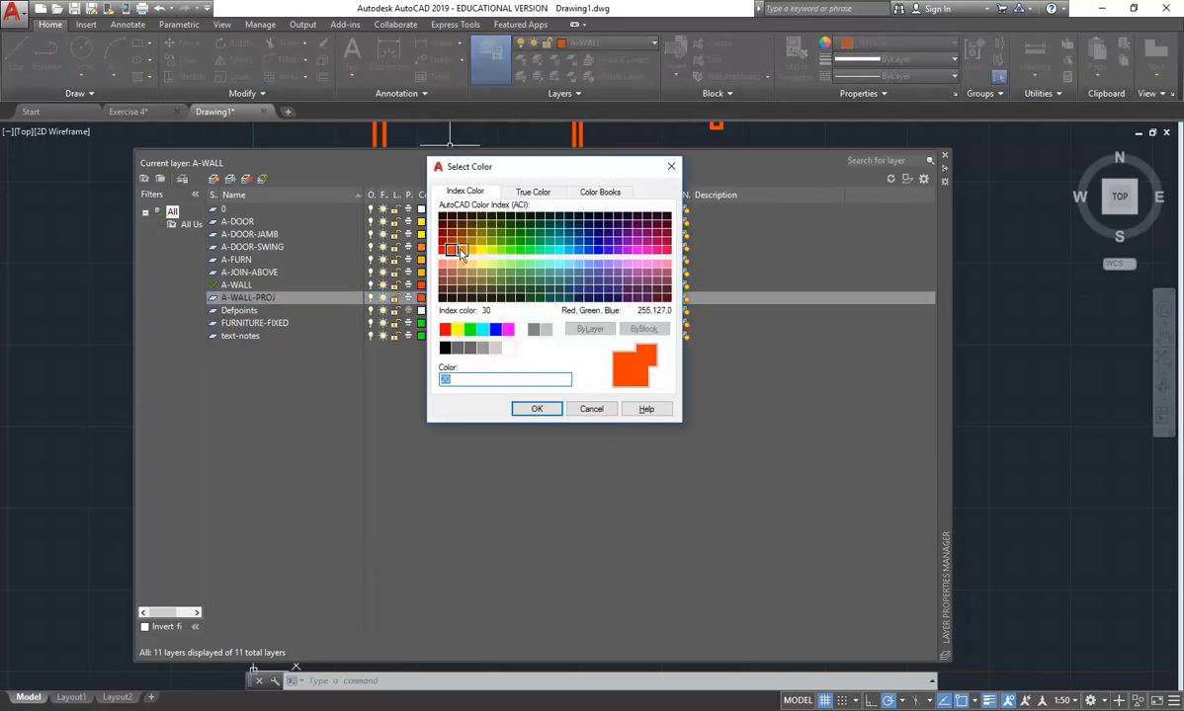
click(460, 250)
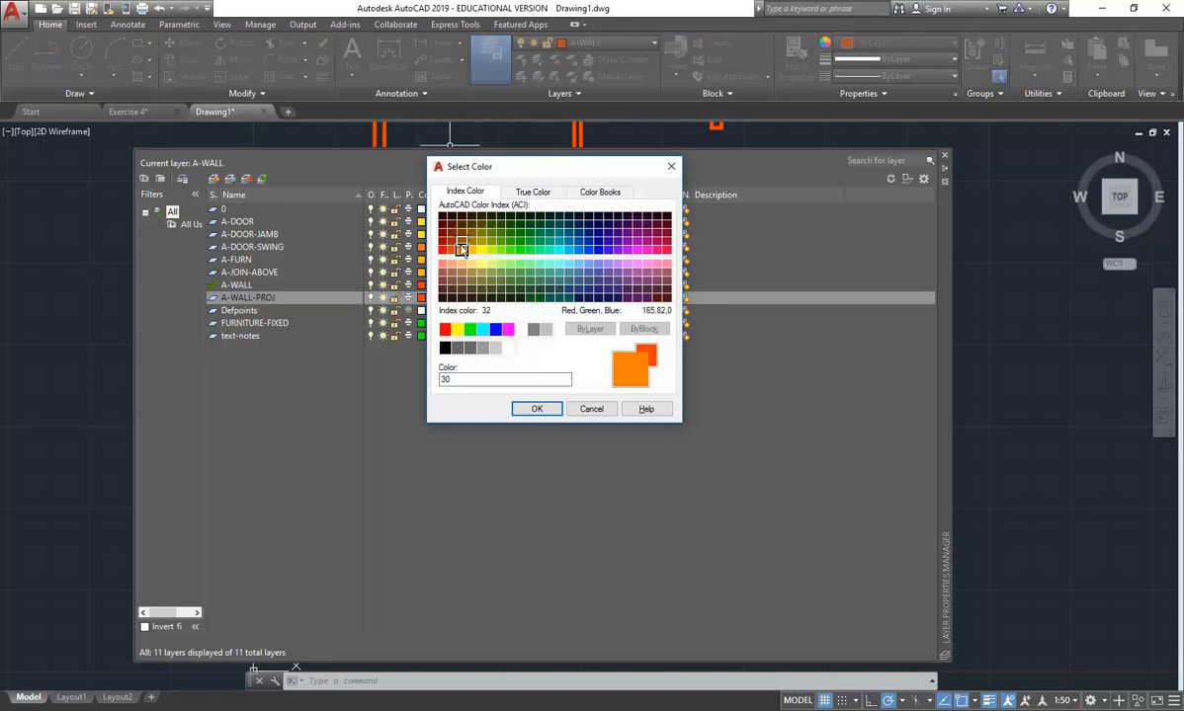
click(461, 243)
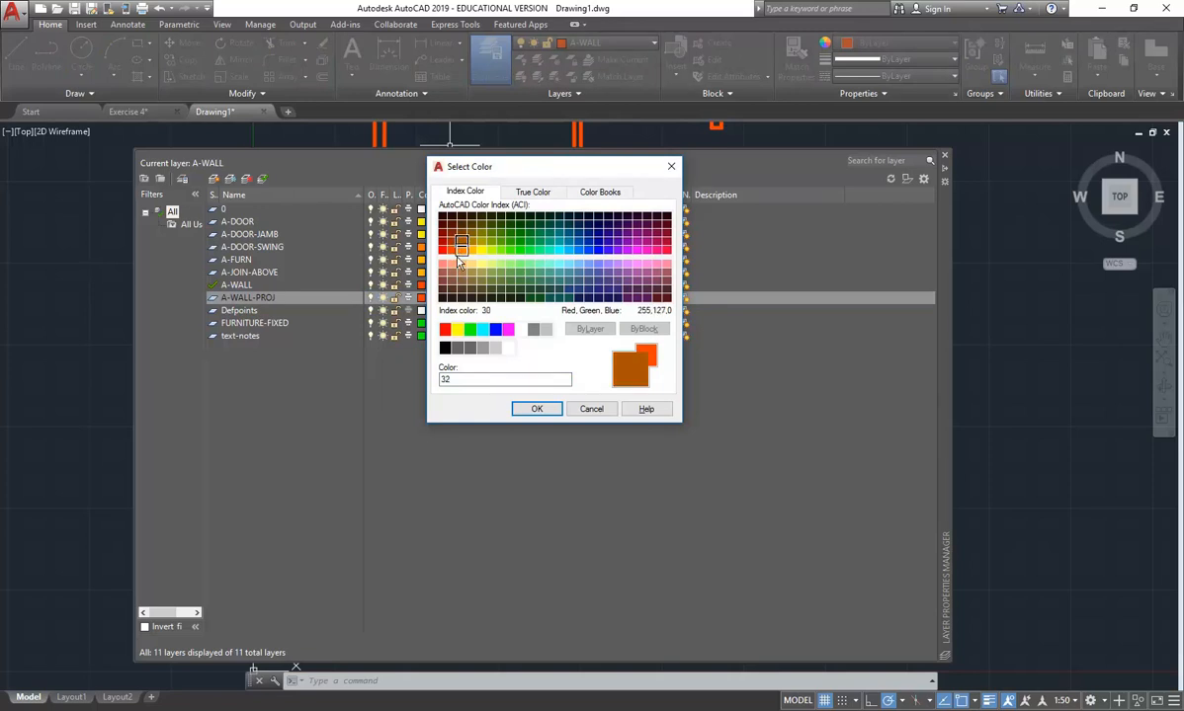
click(462, 264)
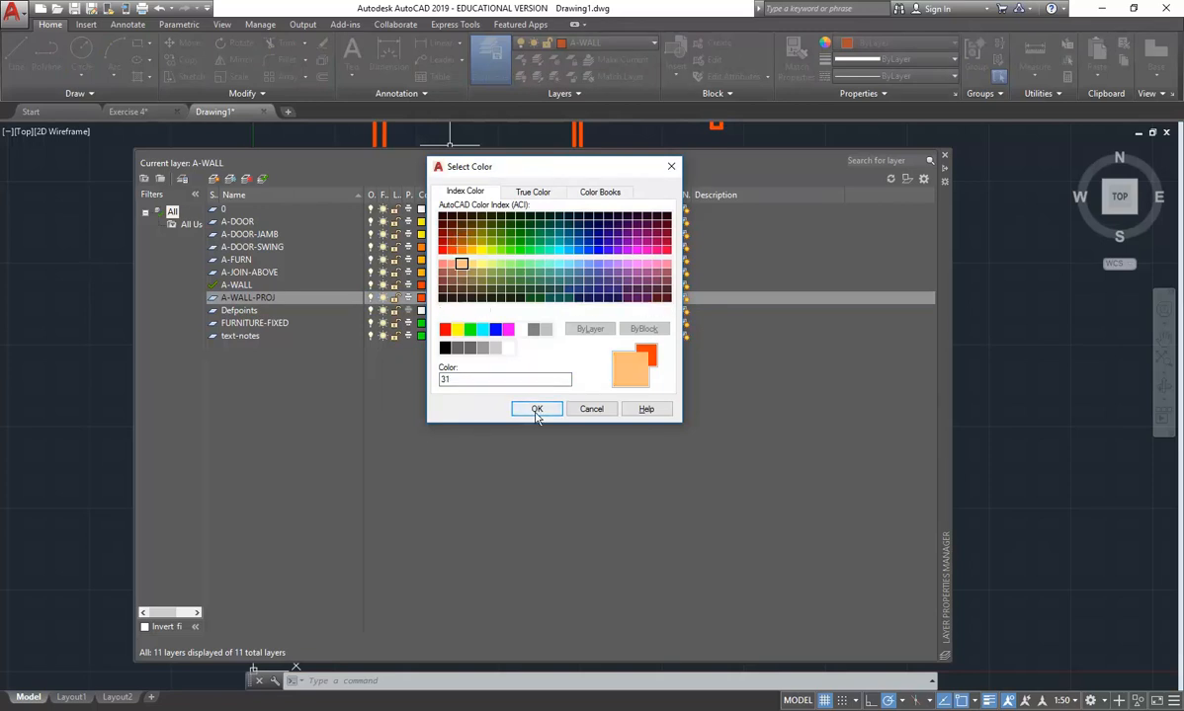
click(536, 409)
click(430, 300)
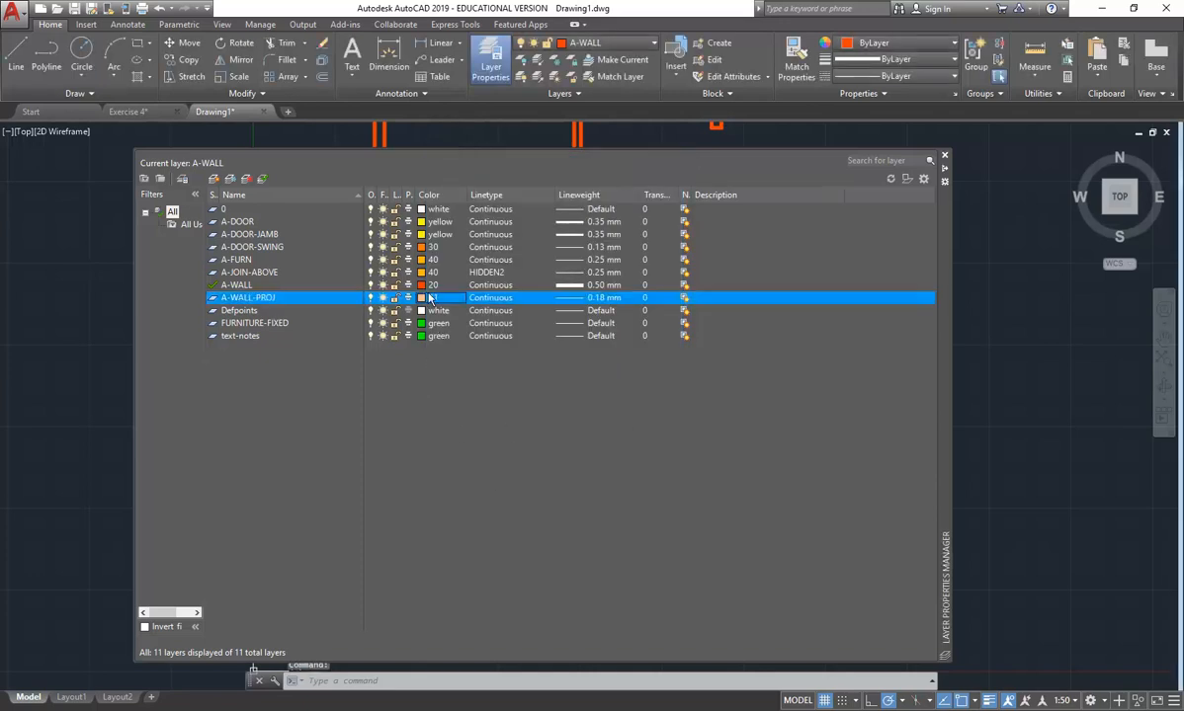
double_click(215, 298)
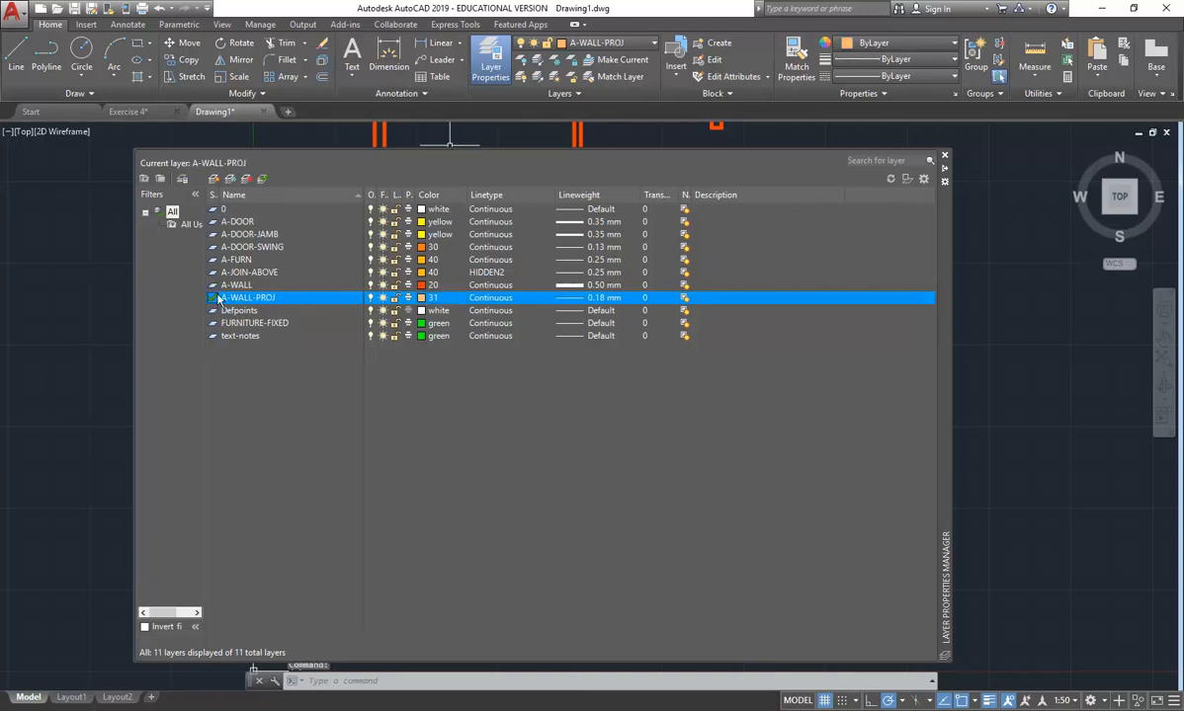
click(943, 156)
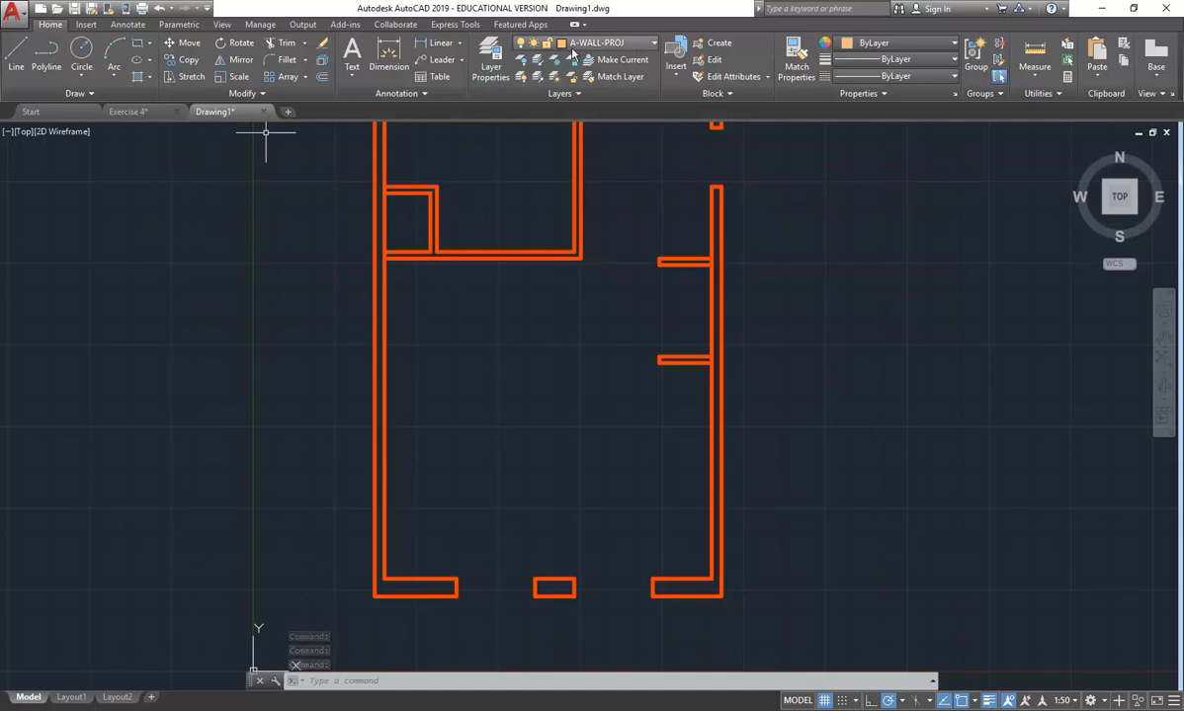
Draw two lines across the left window opening in the bottom wall, joining the jambs' inner and outer corners.
click(16, 54)
scroll(443, 593, up, 4)
click(409, 428)
click(610, 426)
key(Return)
key(Return)
click(413, 471)
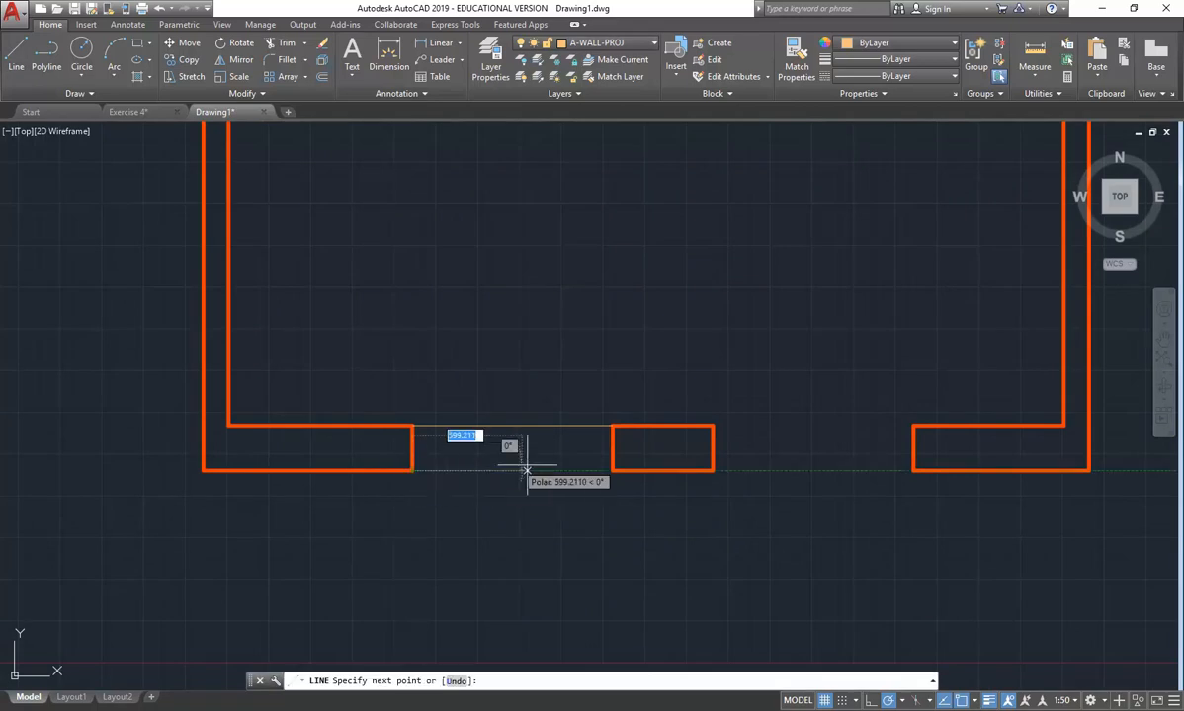
click(612, 470)
key(Return)
Draw two lines across the right window opening in the bottom wall, along its inner and outer wall faces.
key(Return)
click(713, 426)
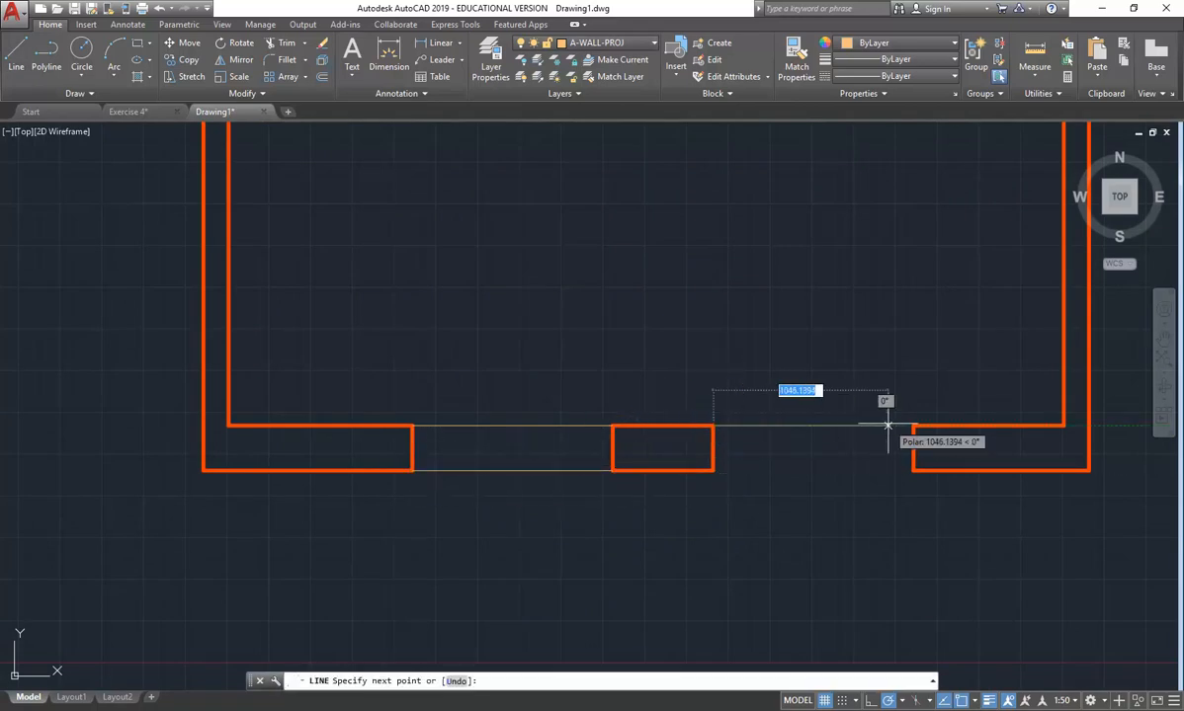
click(911, 426)
key(Return)
key(Return)
click(713, 470)
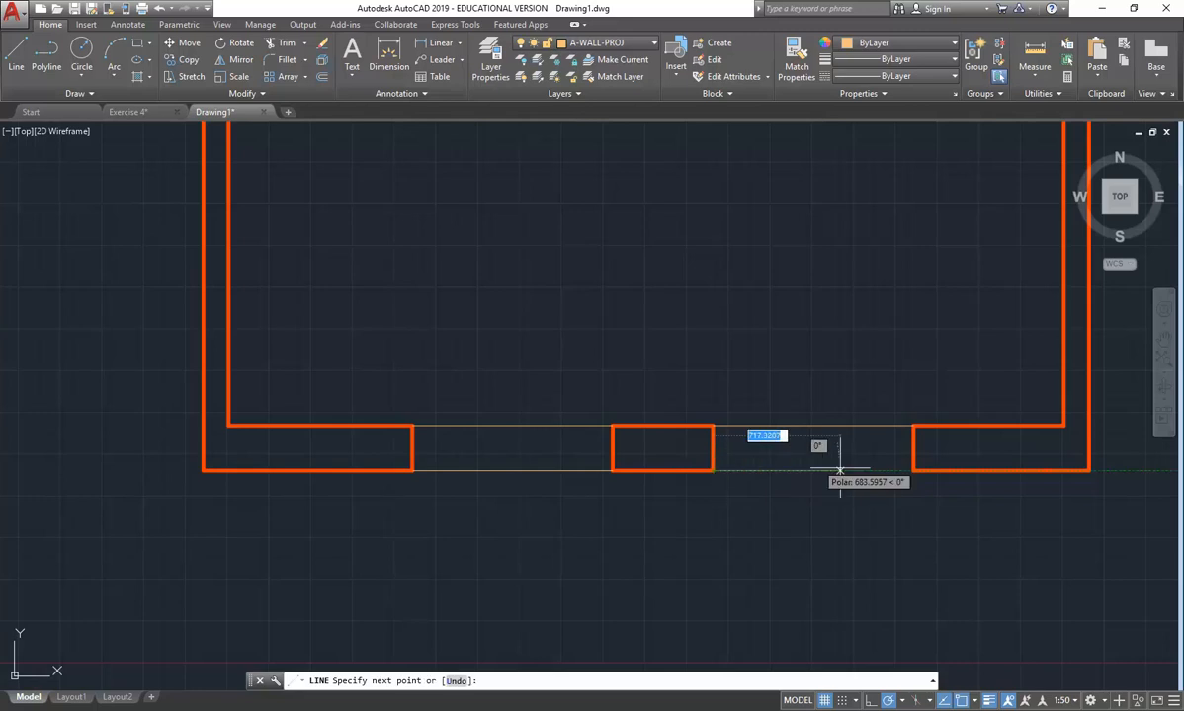
click(911, 470)
key(Return)
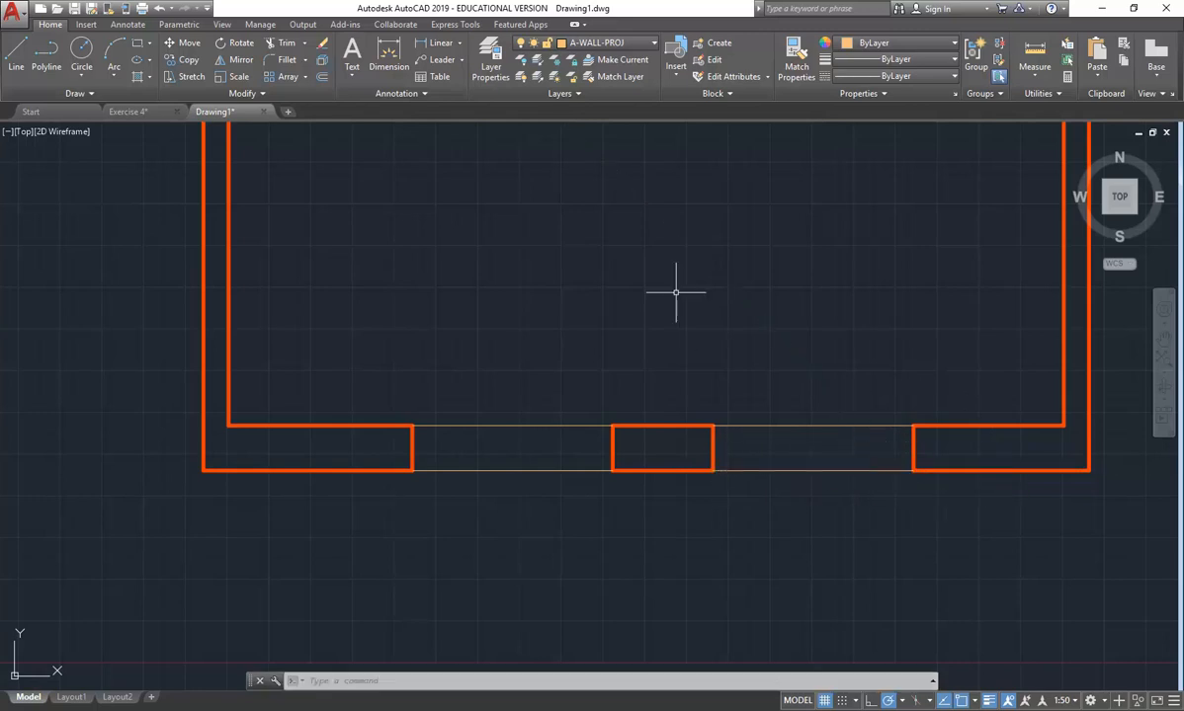
Examine the thin lines across both bottom-wall windows by selecting them, and review the whole floor plan.
click(547, 384)
click(405, 489)
click(818, 500)
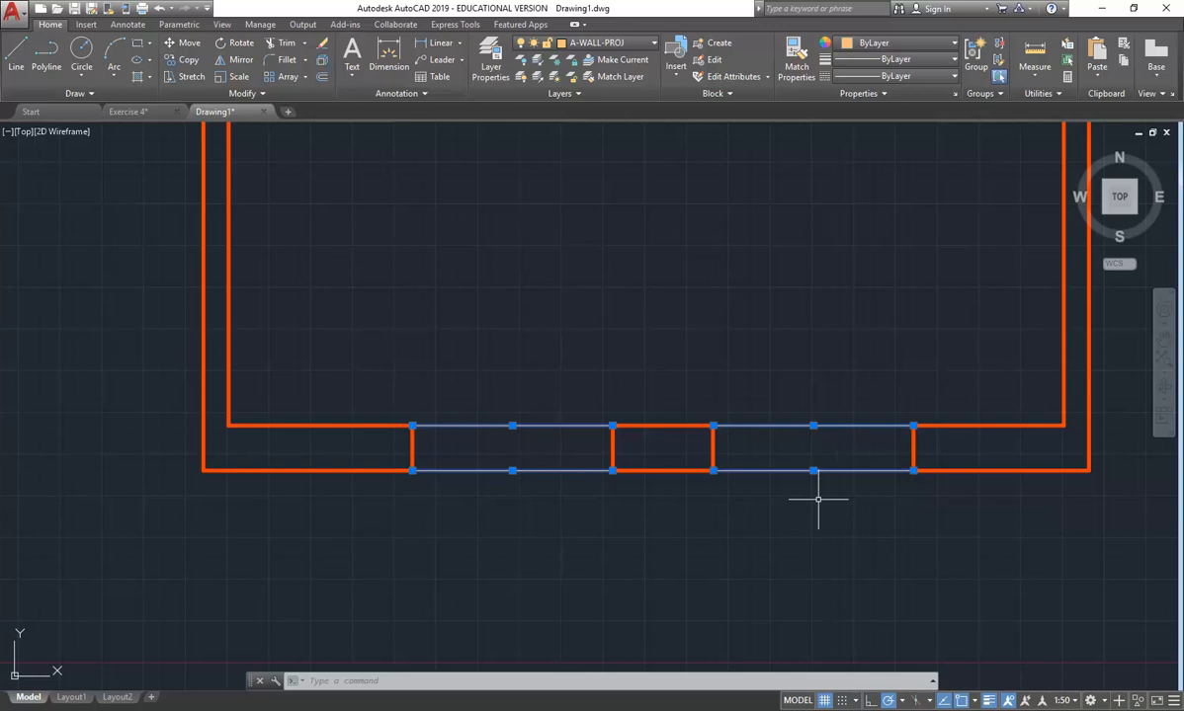
key(Escape)
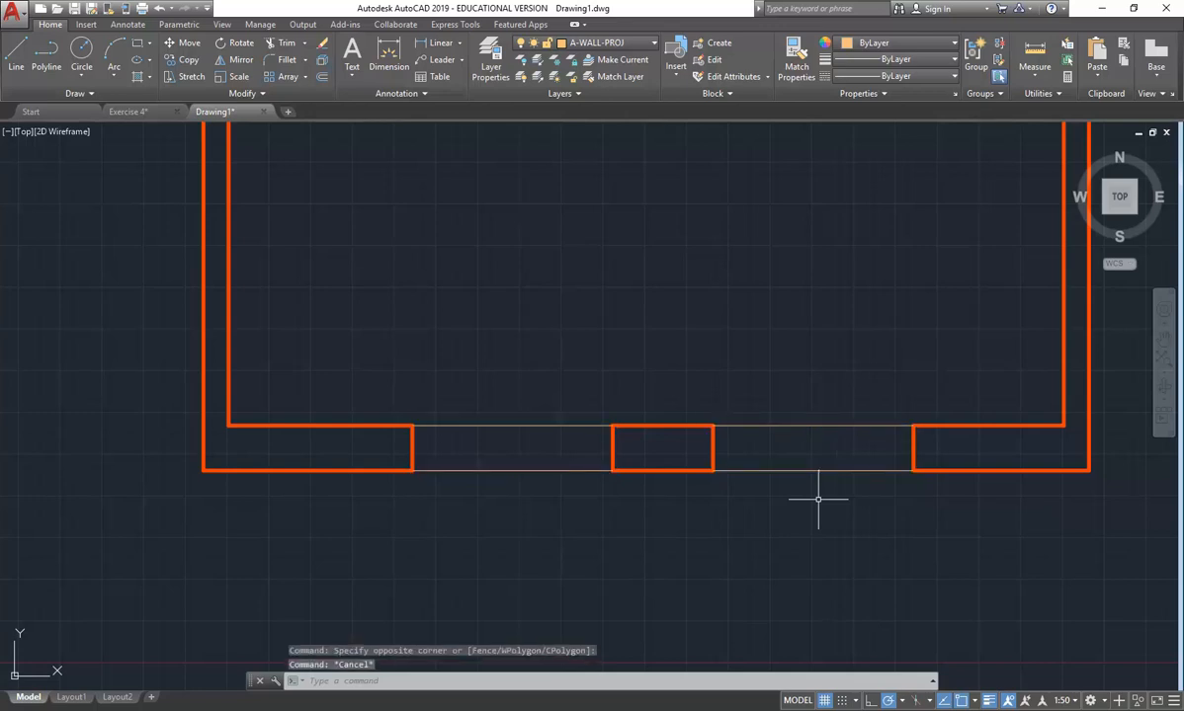
key(Escape)
scroll(705, 298, down, 4)
middle_drag(631, 466, 577, 550)
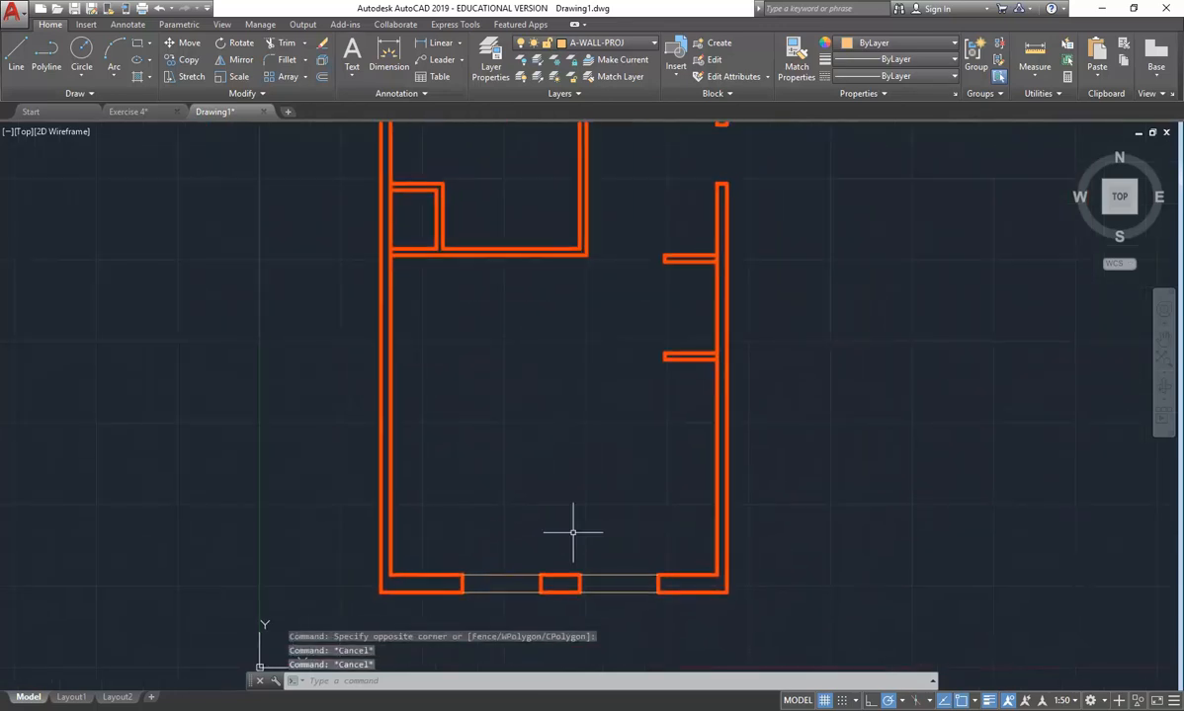
middle_drag(543, 414, 514, 454)
scroll(513, 454, down, 2)
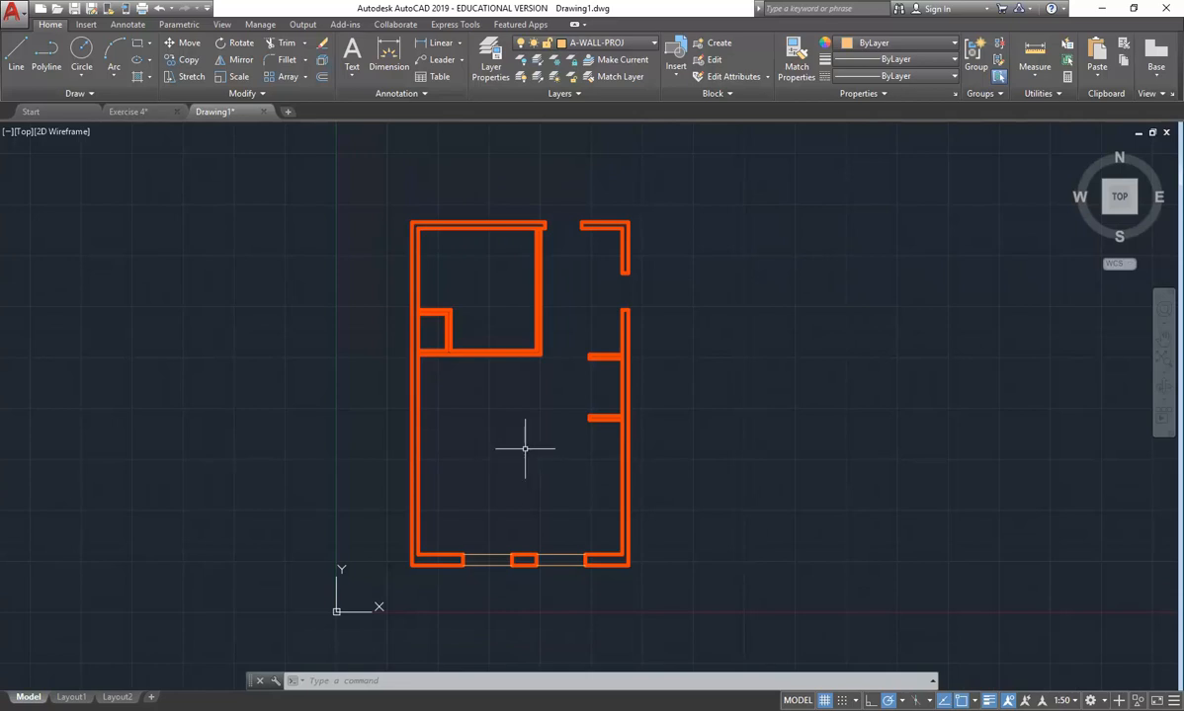
Start inserting a block from file and browse to EDU_DC_InteriorDesign, AutoCAD Library, BLOCKS on the StudentResources drive.
click(680, 67)
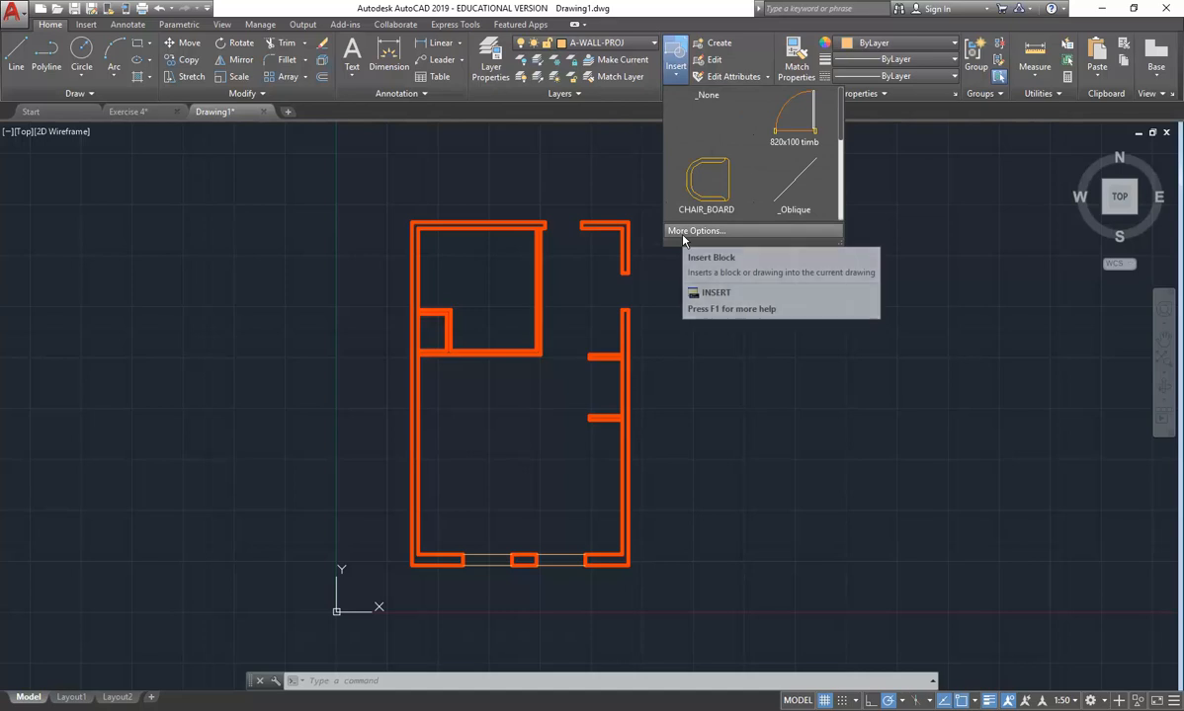
click(682, 234)
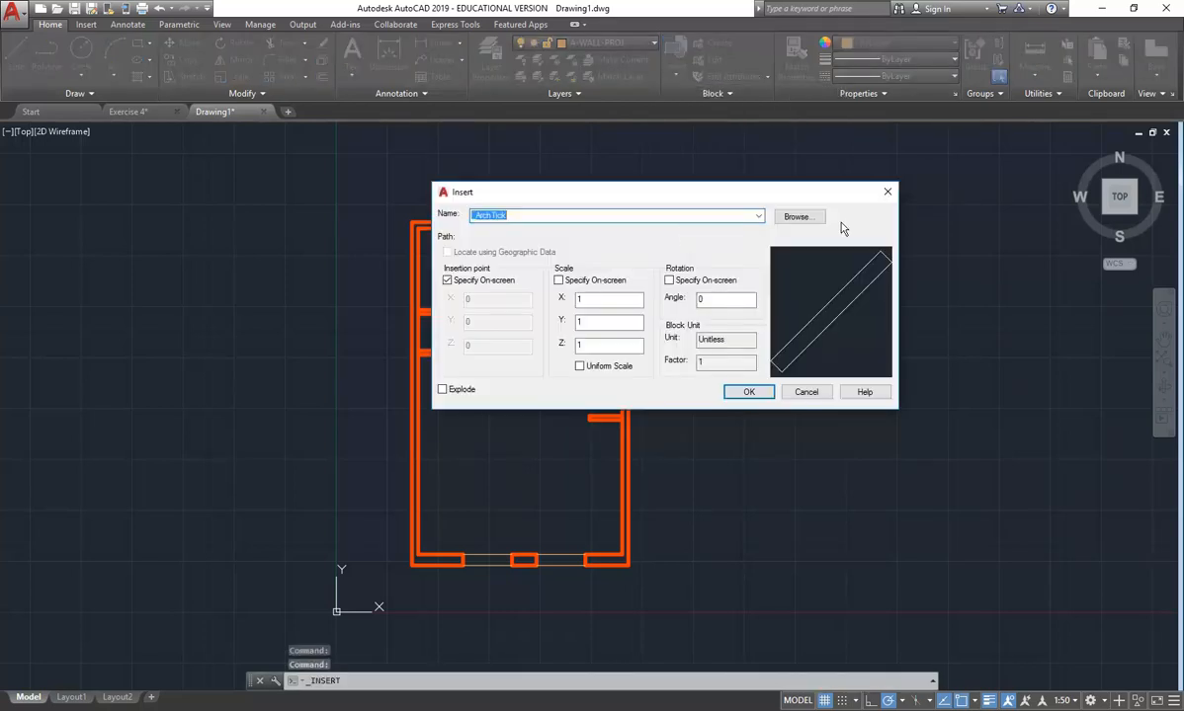
click(806, 218)
click(680, 210)
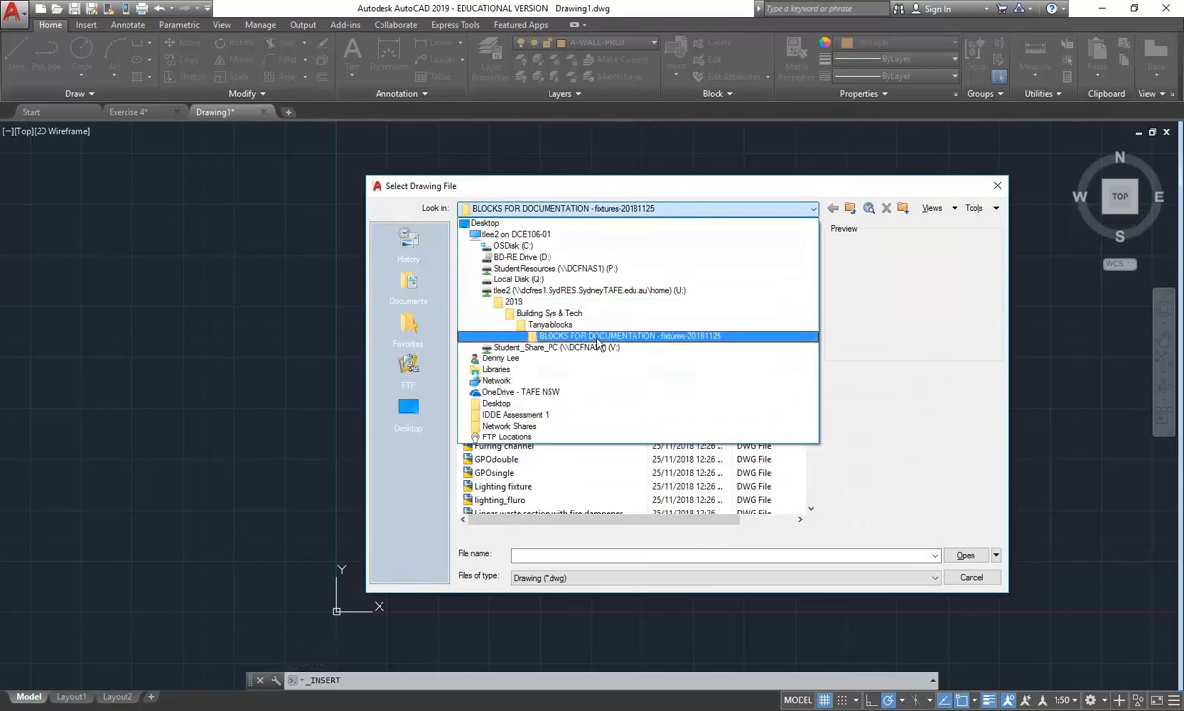
click(552, 269)
double_click(510, 259)
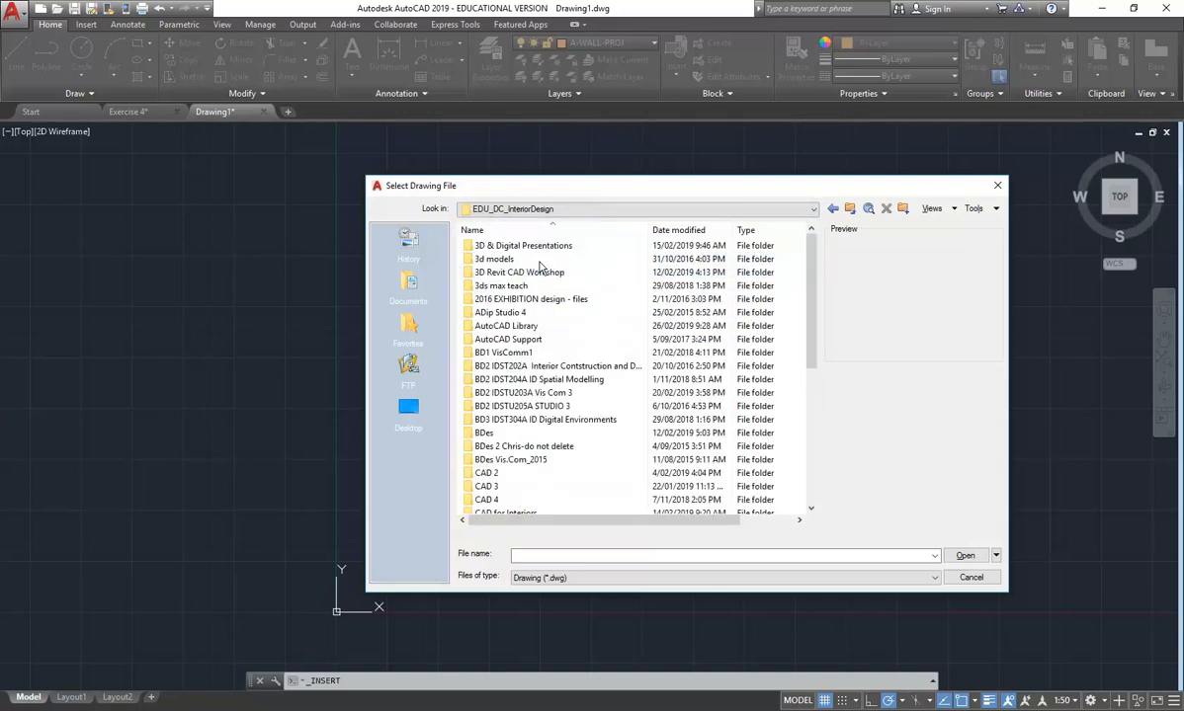
double_click(484, 325)
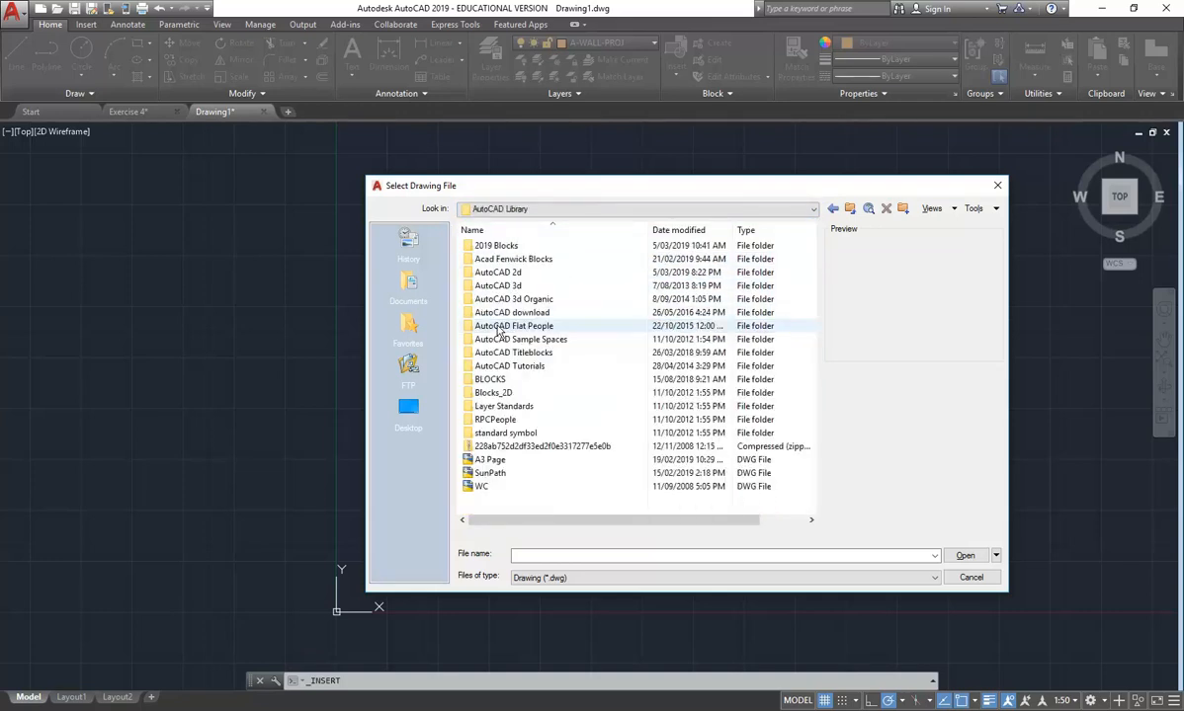
double_click(491, 380)
Preview the drawing files in the BLOCKS folder to look for a suitable furniture block.
click(505, 274)
click(499, 302)
click(495, 328)
click(494, 342)
click(490, 355)
click(493, 286)
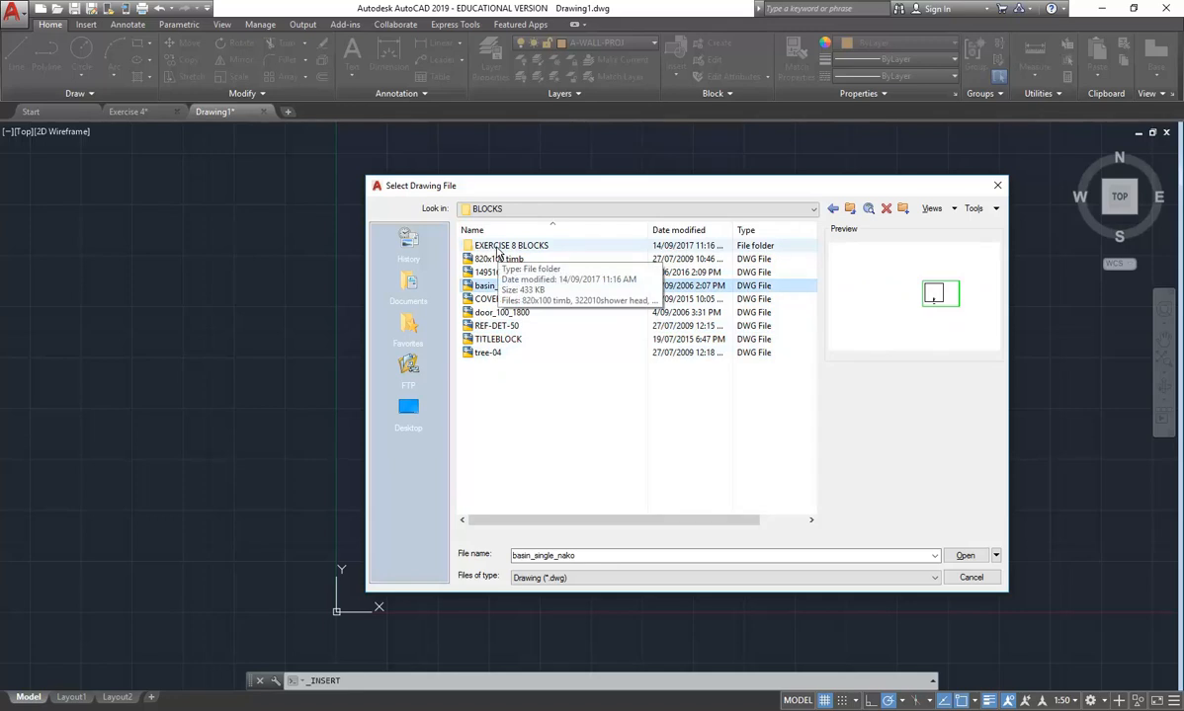
Choose the lounge chair drawing in the EXERCISE 8 BLOCKS folder as the block to insert.
double_click(499, 247)
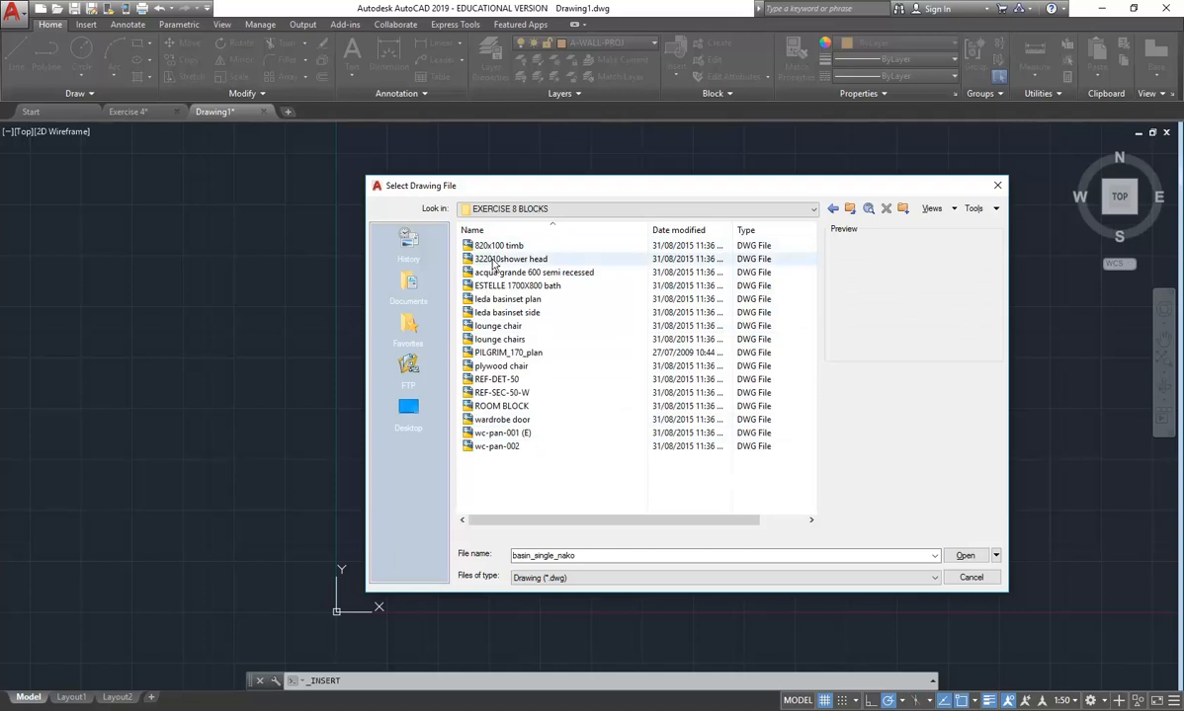
click(497, 328)
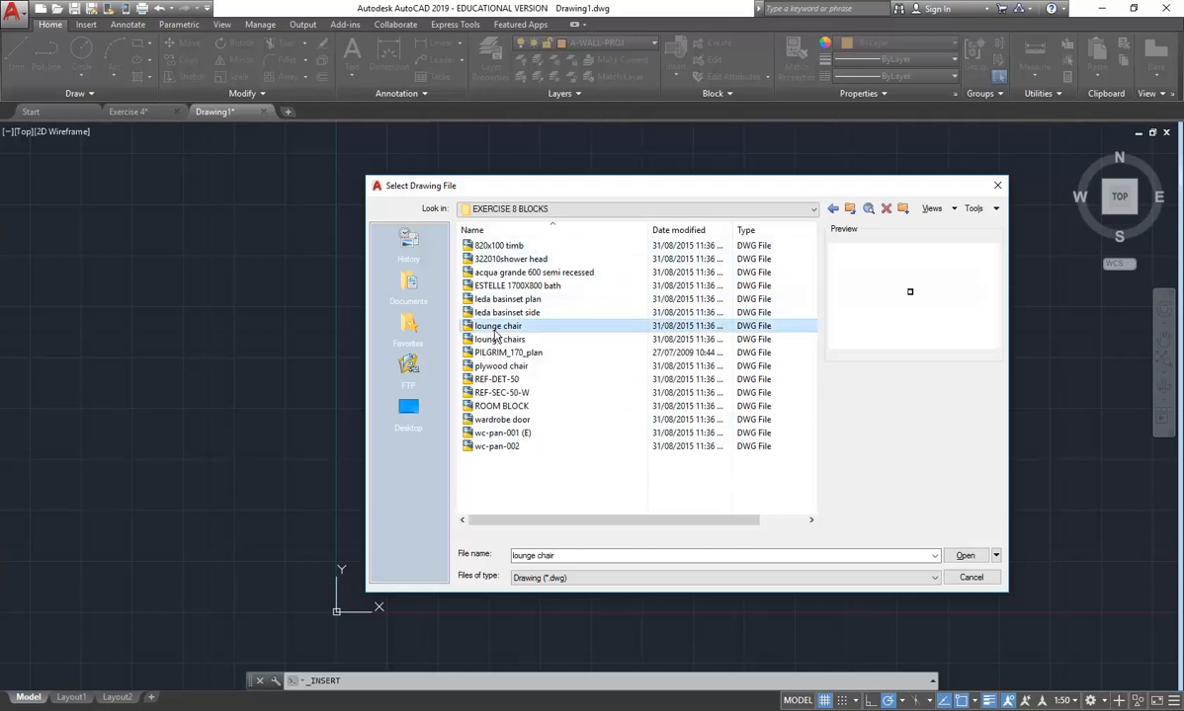
click(496, 351)
click(496, 341)
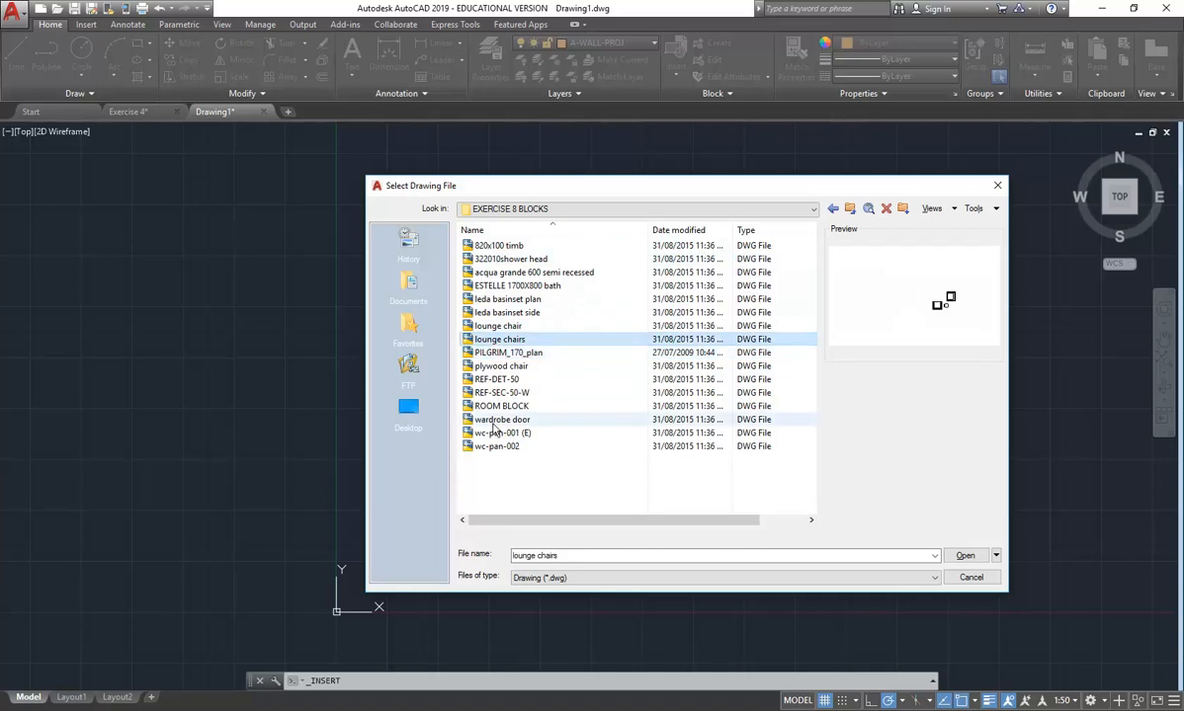
click(491, 328)
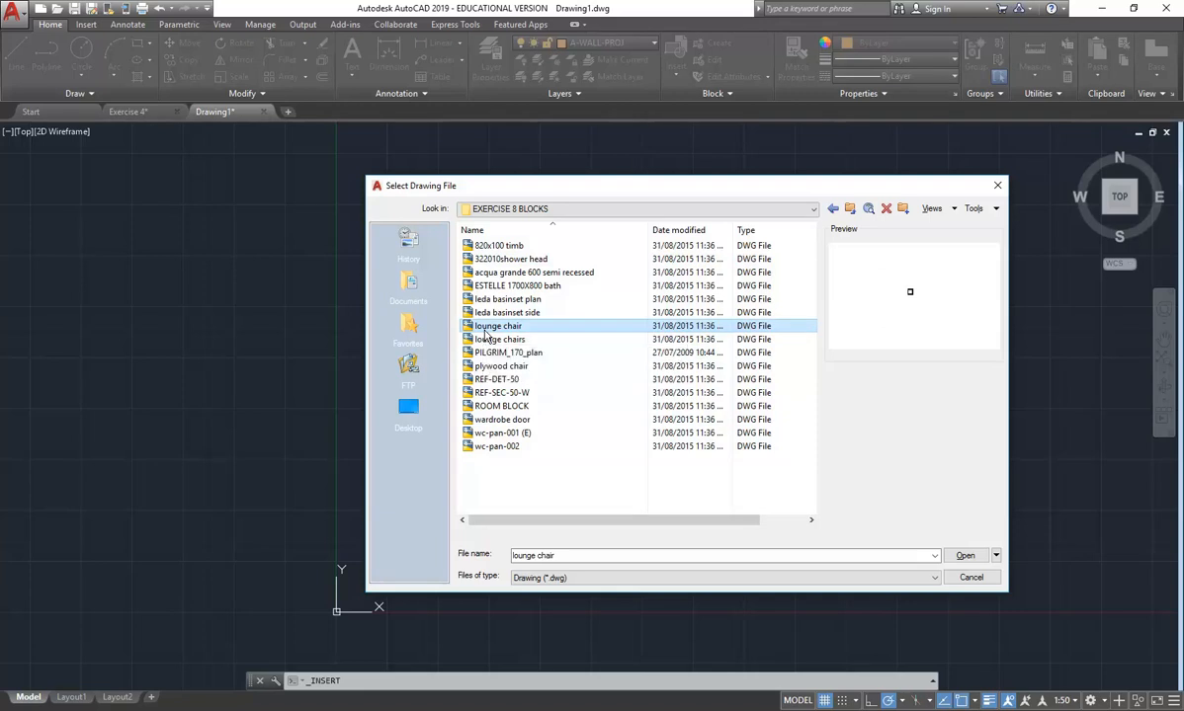
double_click(486, 330)
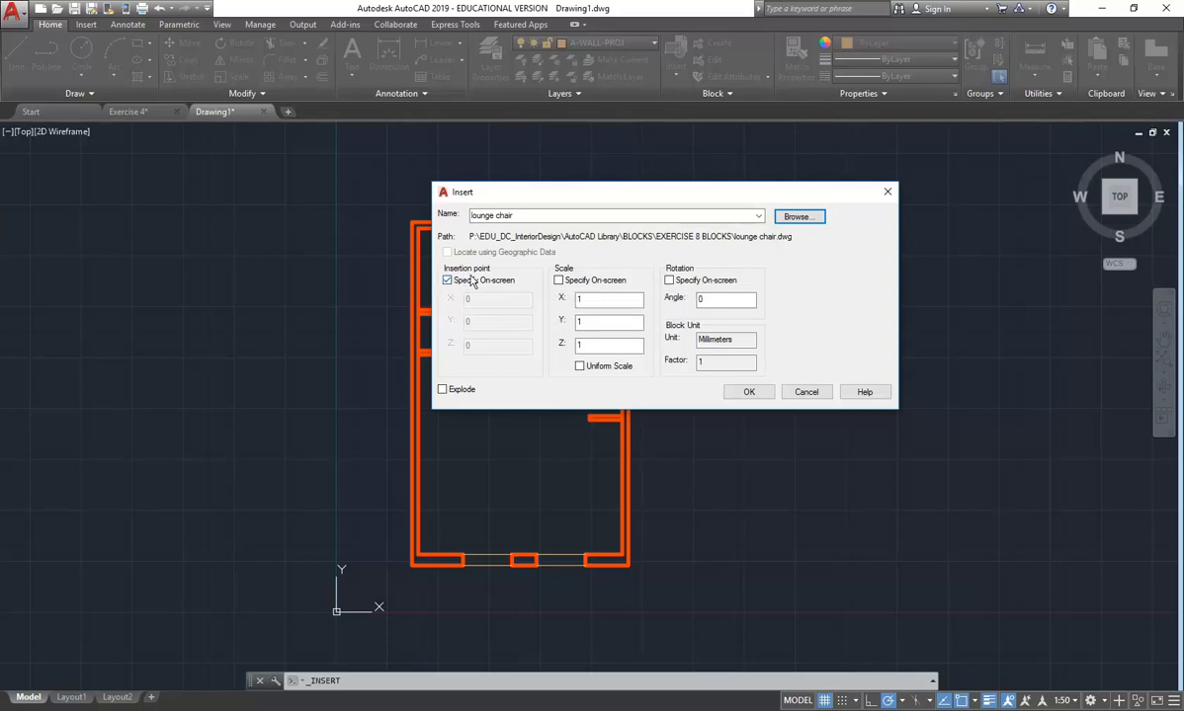
Insert the lounge chair in the large room's upper-left corner at scale 1, rotated on-screen to 135°.
click(672, 280)
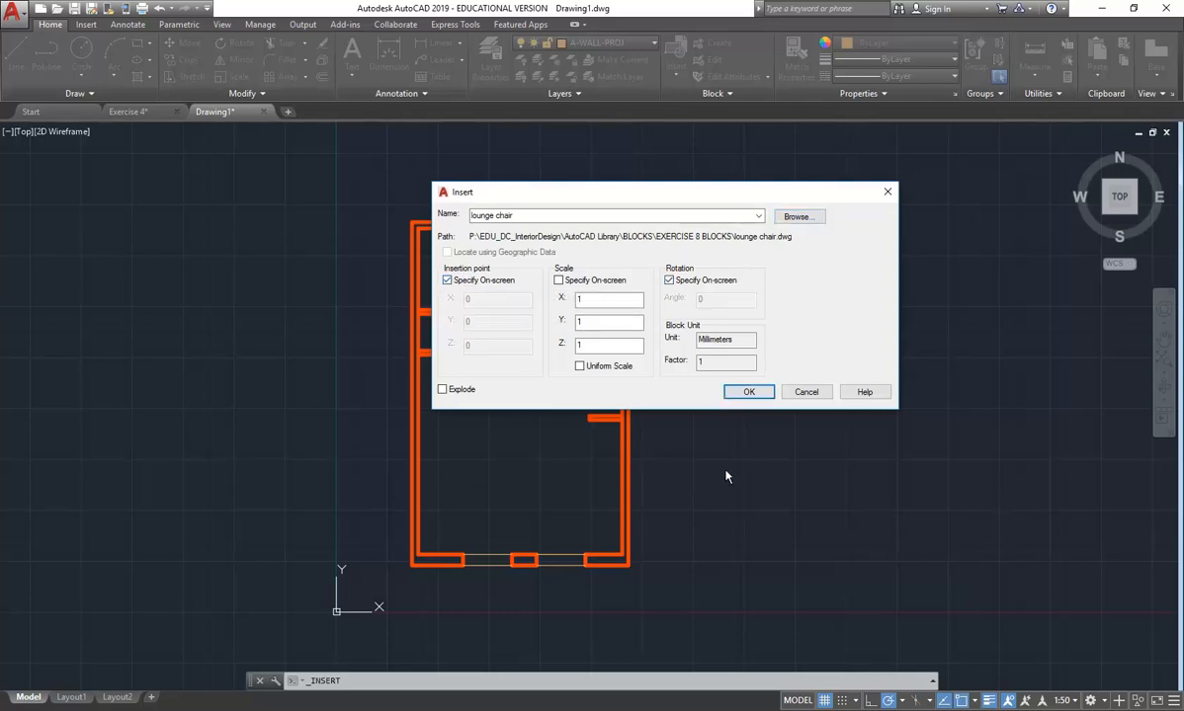
click(749, 393)
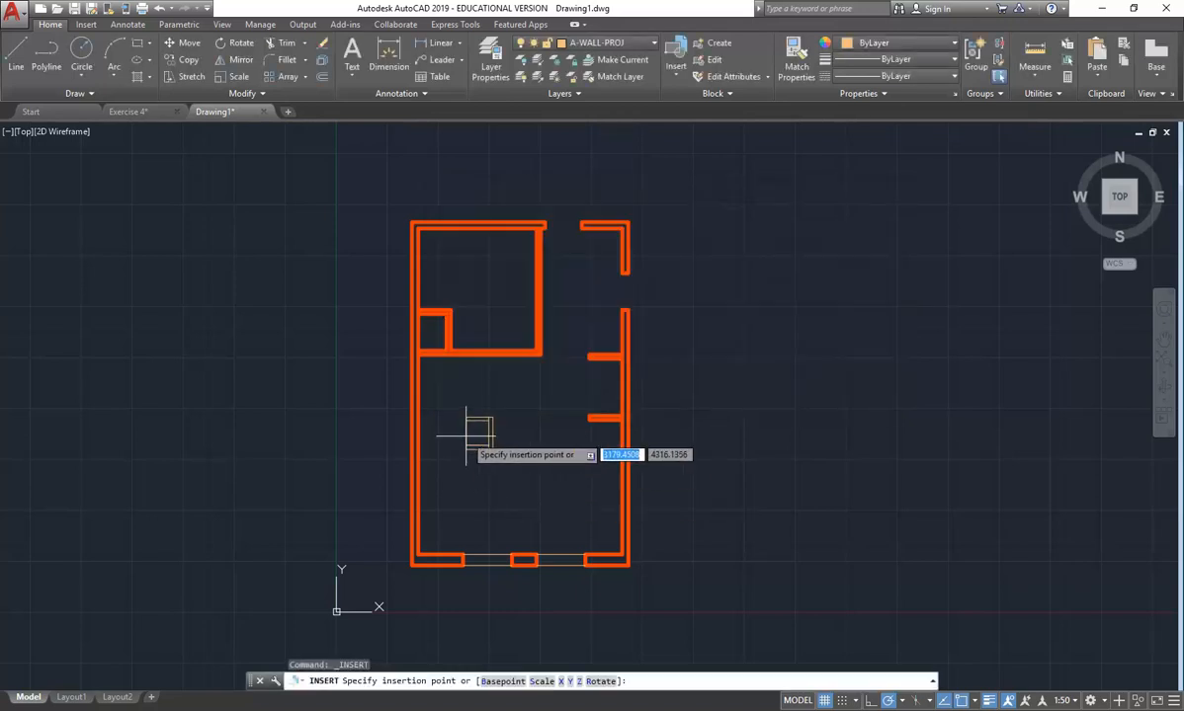
scroll(435, 351, up, 2)
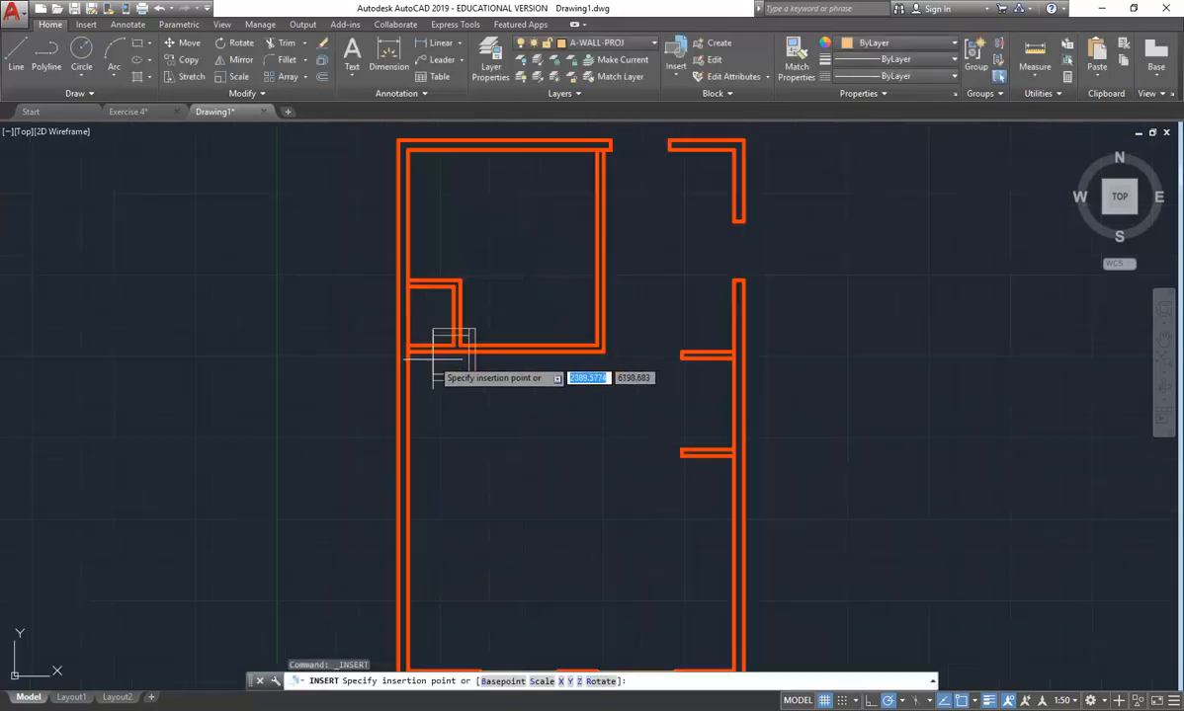
click(466, 406)
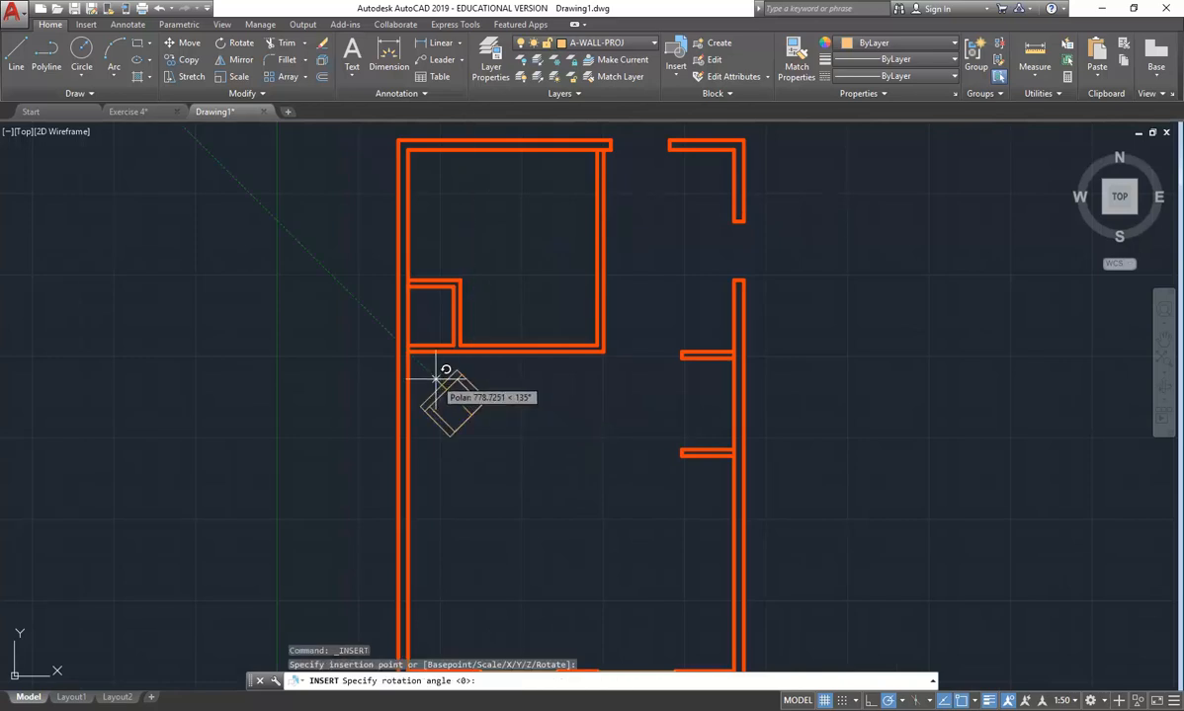
click(445, 372)
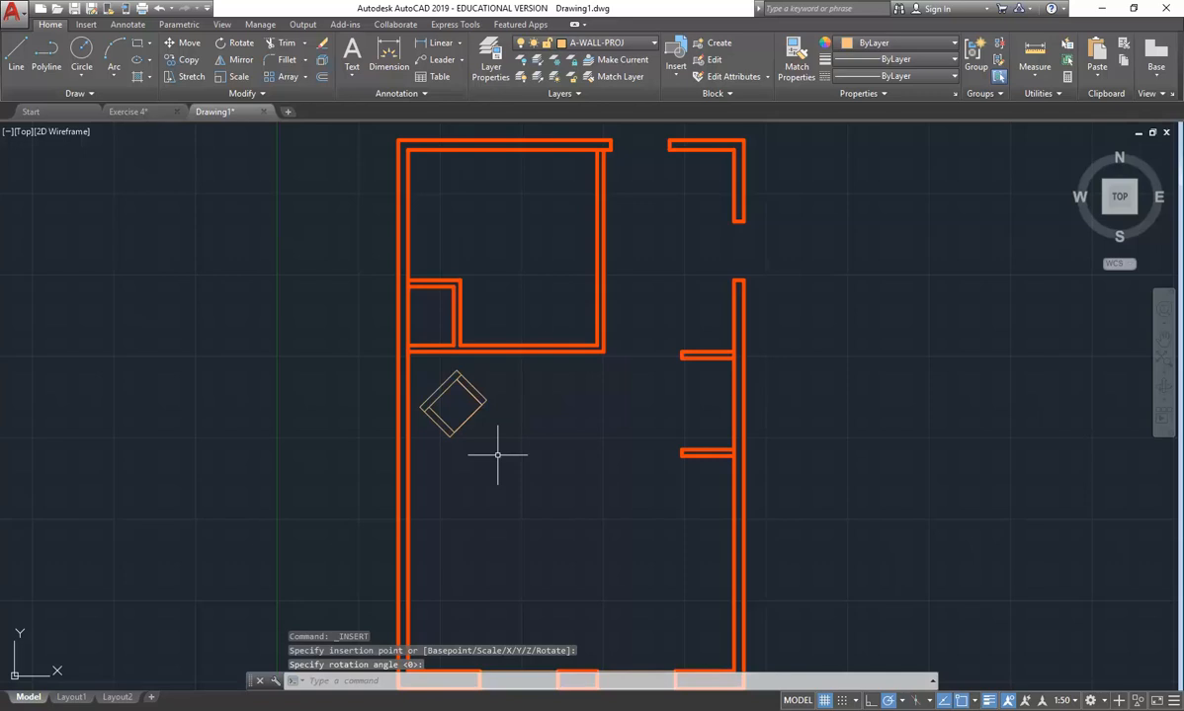
Insert a second lounge chair in the large room's lower-left corner at scale 1, rotated on-screen to 225°.
click(675, 63)
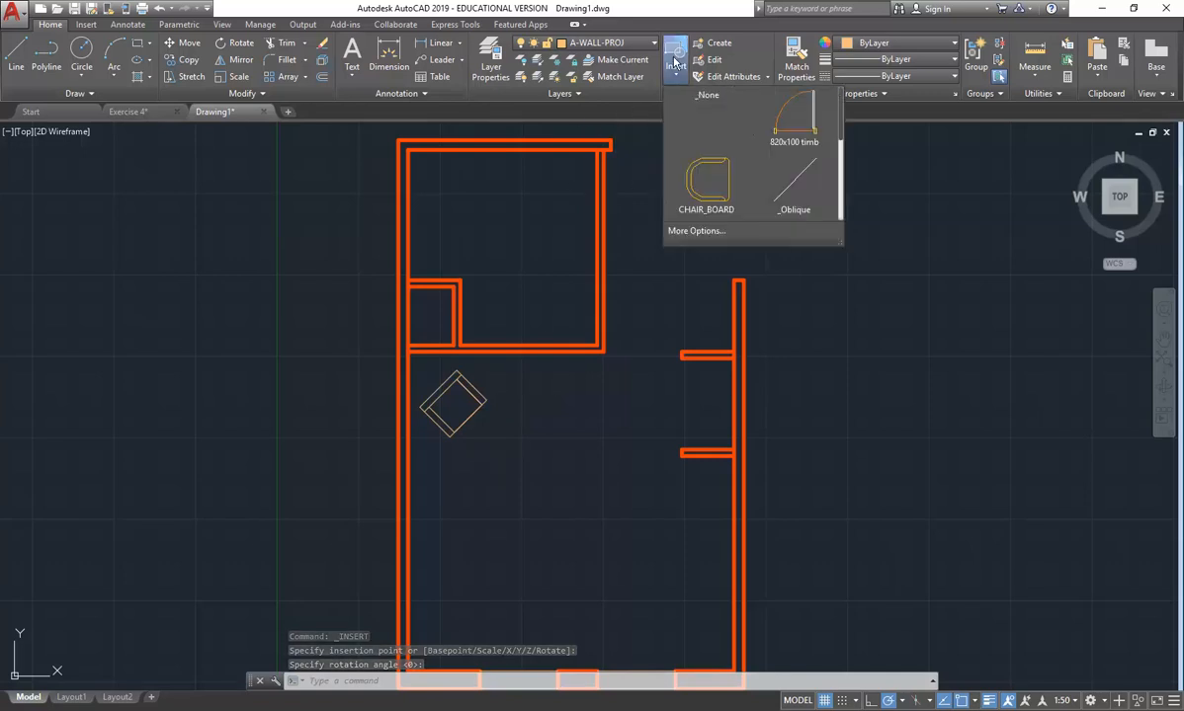
click(694, 230)
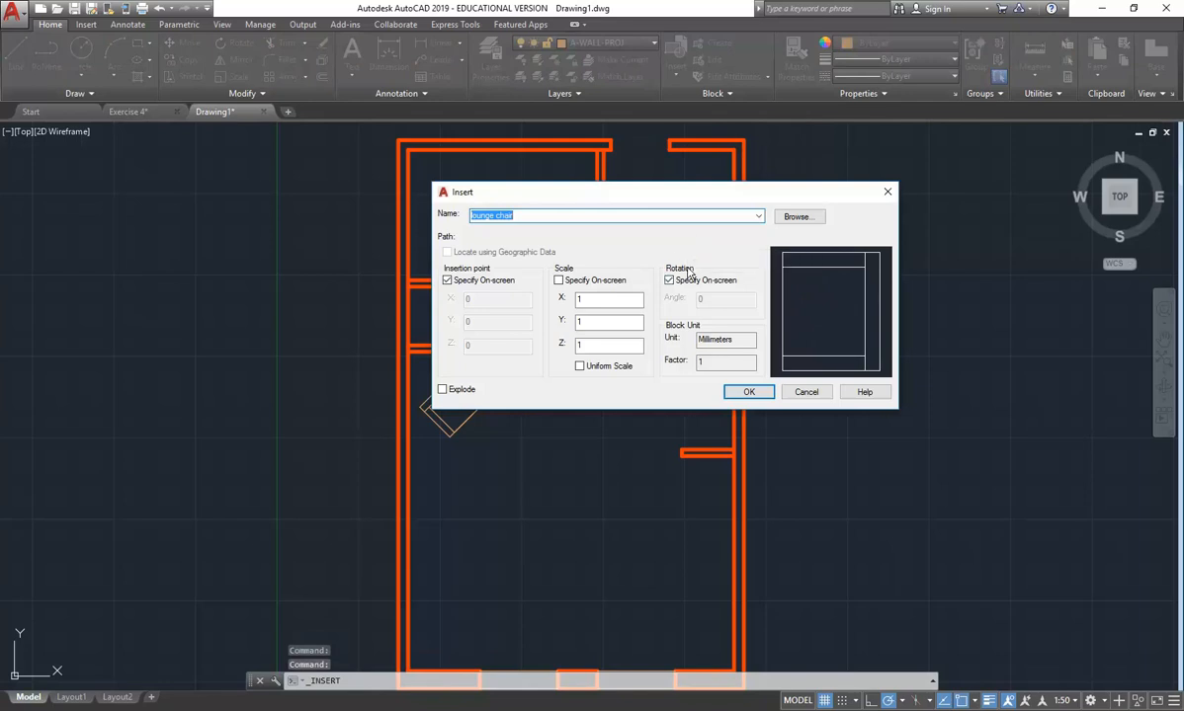
click(750, 392)
middle_drag(468, 527, 493, 361)
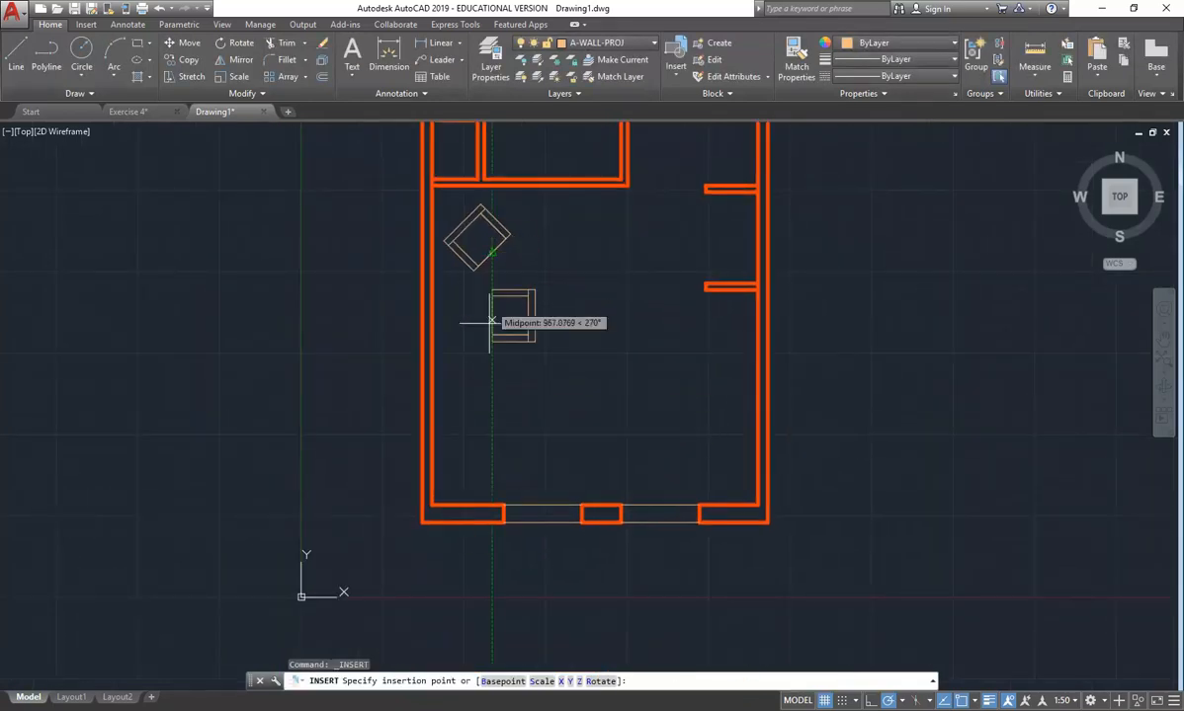
click(493, 442)
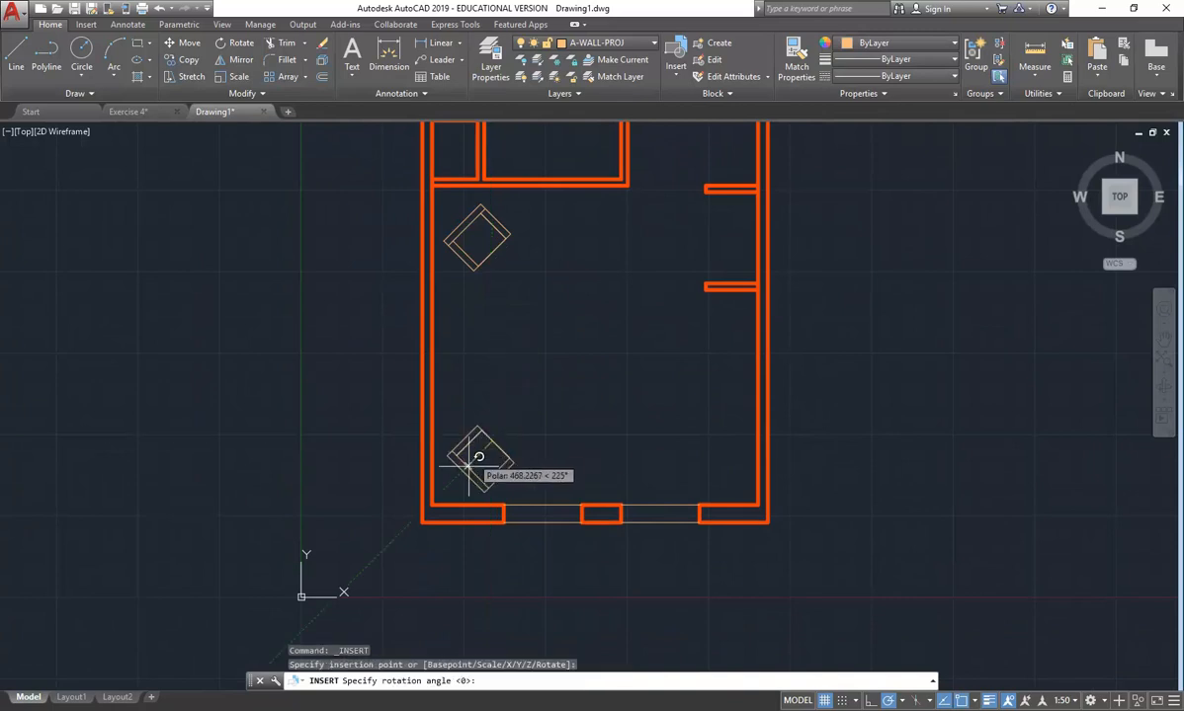
click(460, 468)
Start another block insertion and choose the PILGRIM_170_plan bed drawing from the EXERCISE 8 BLOCKS folder.
middle_drag(533, 334, 472, 382)
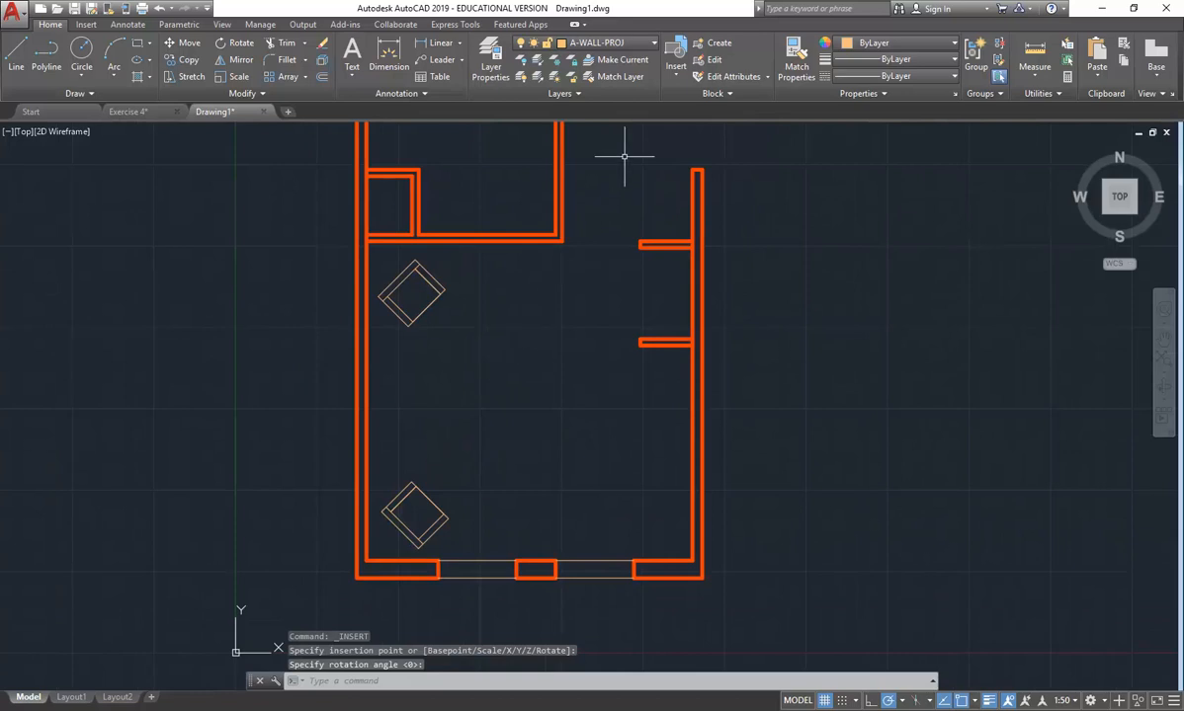
click(676, 54)
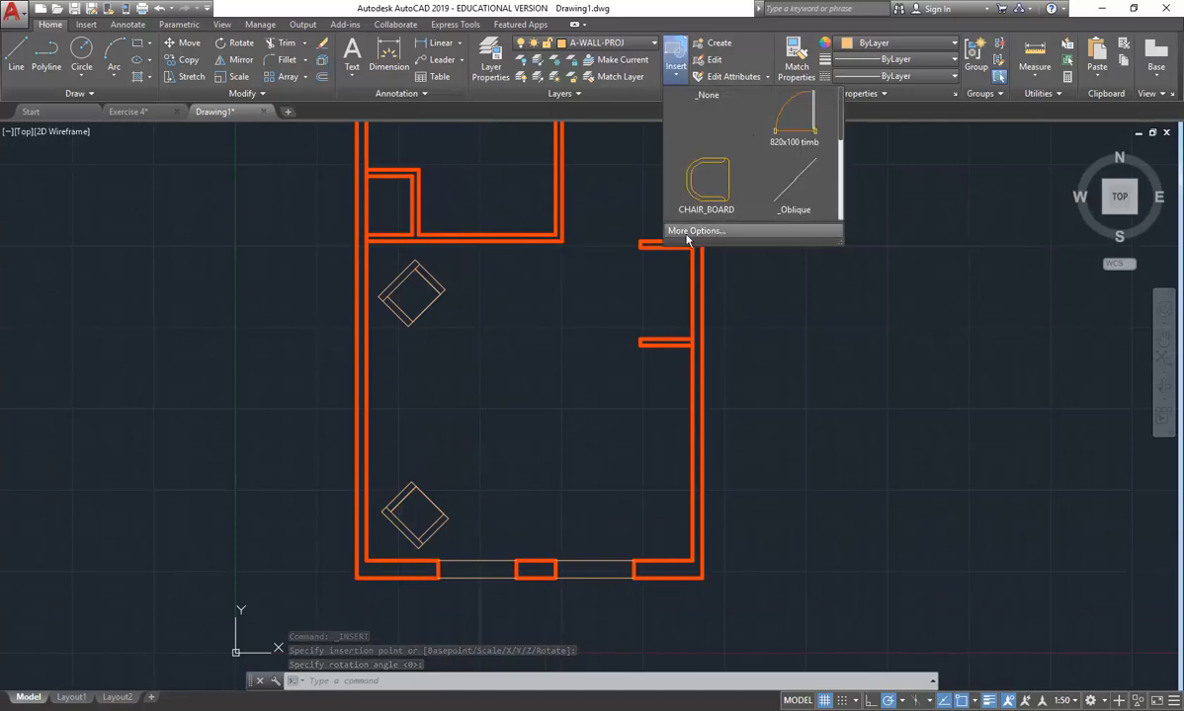
click(695, 231)
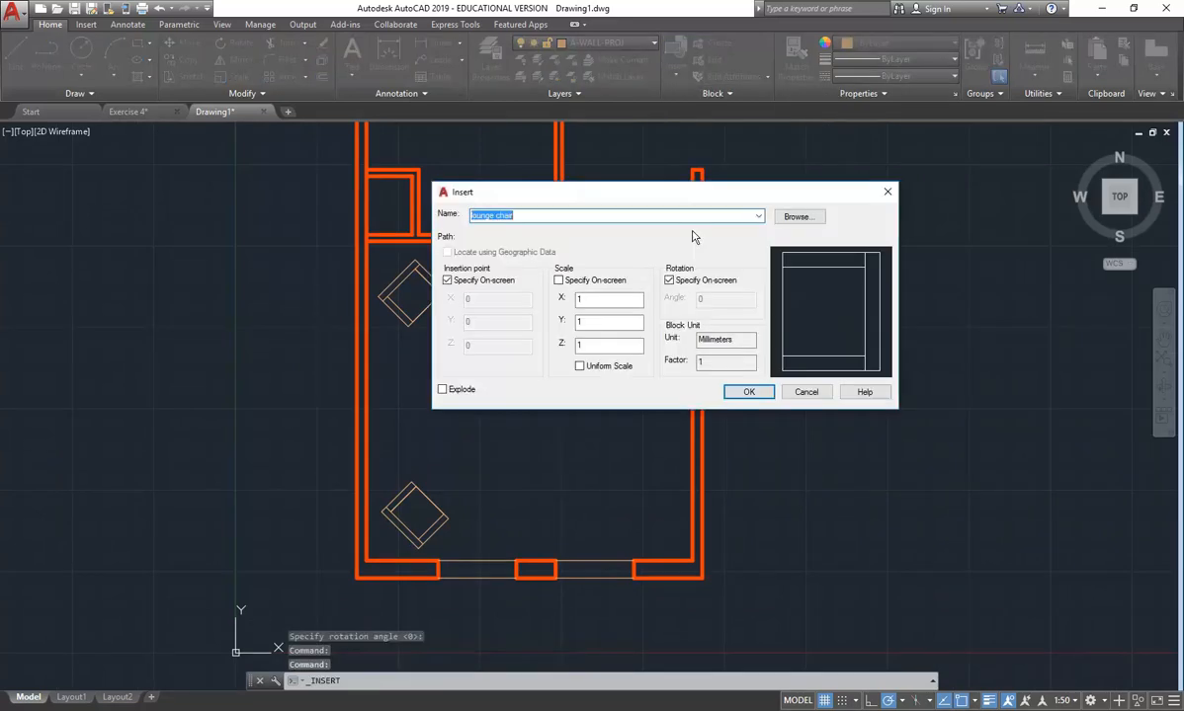
click(799, 218)
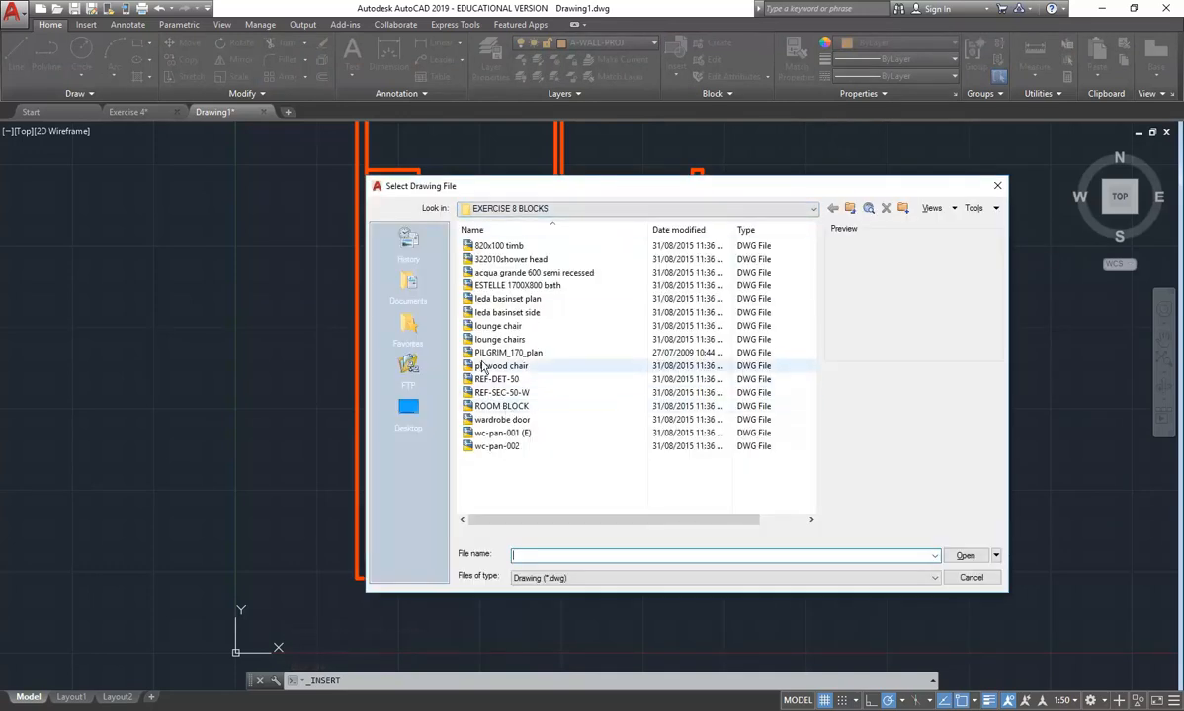
click(491, 354)
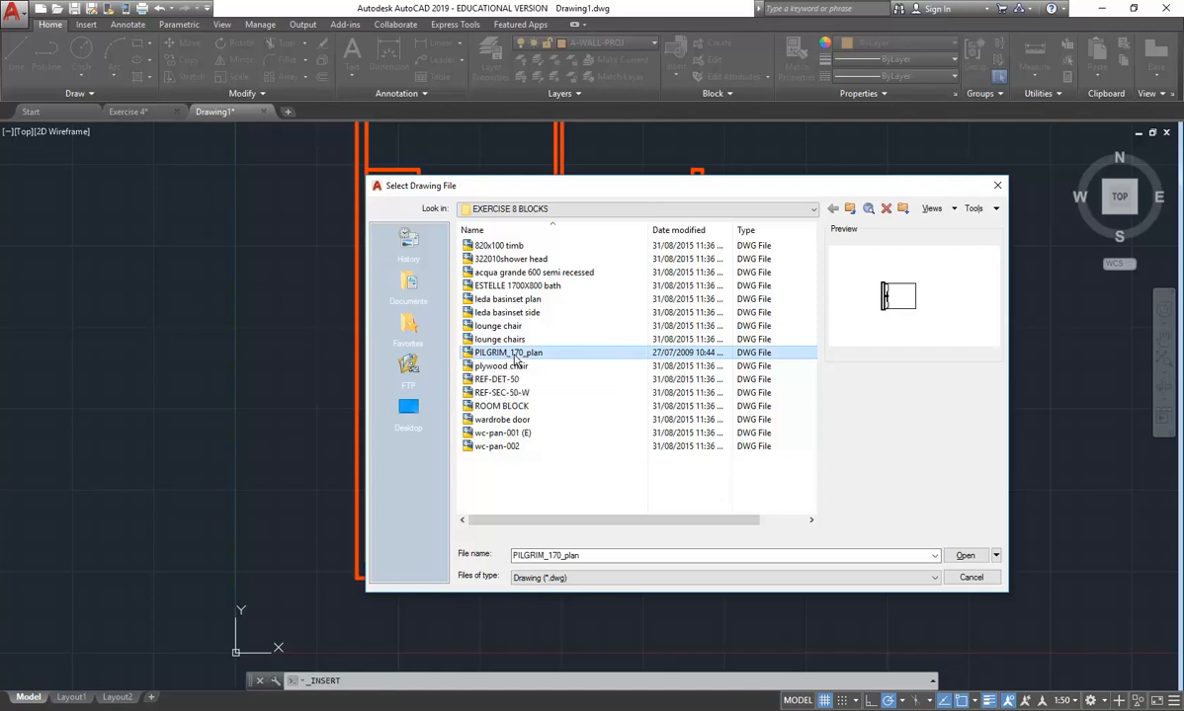
double_click(513, 354)
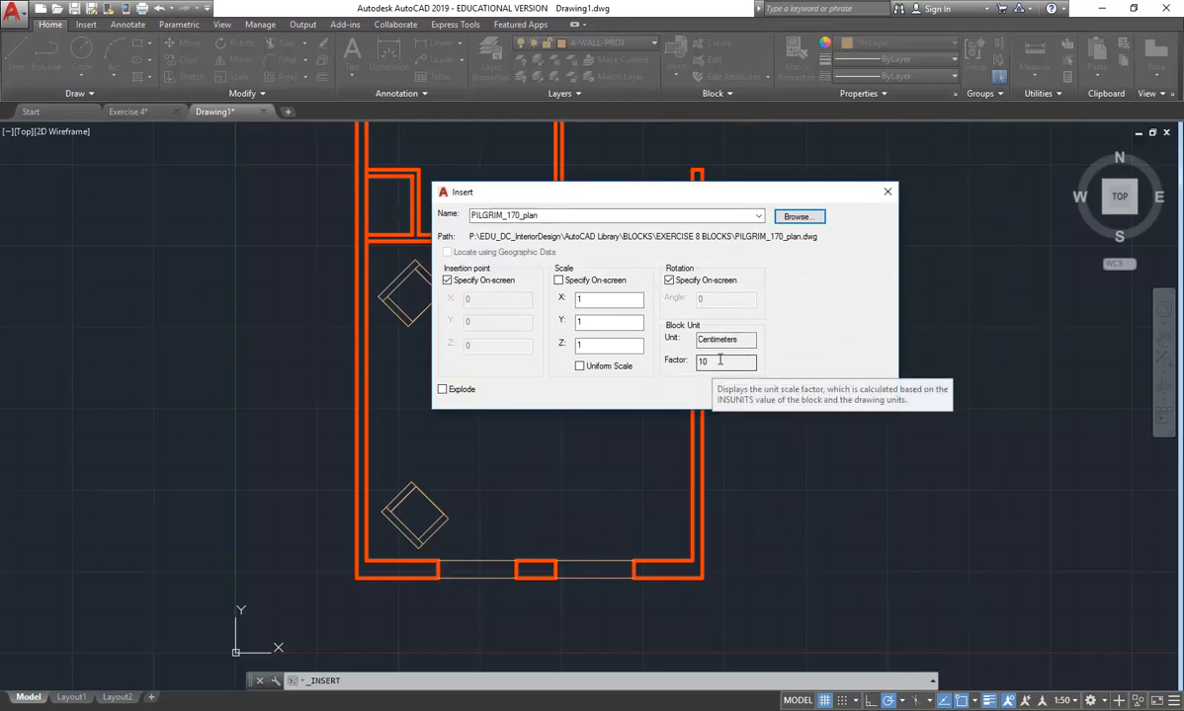
Insert the bed against the left wall between the two lounge chairs at a uniform scale of 0.1 and 0° rotation.
click(580, 366)
drag(590, 301, 522, 295)
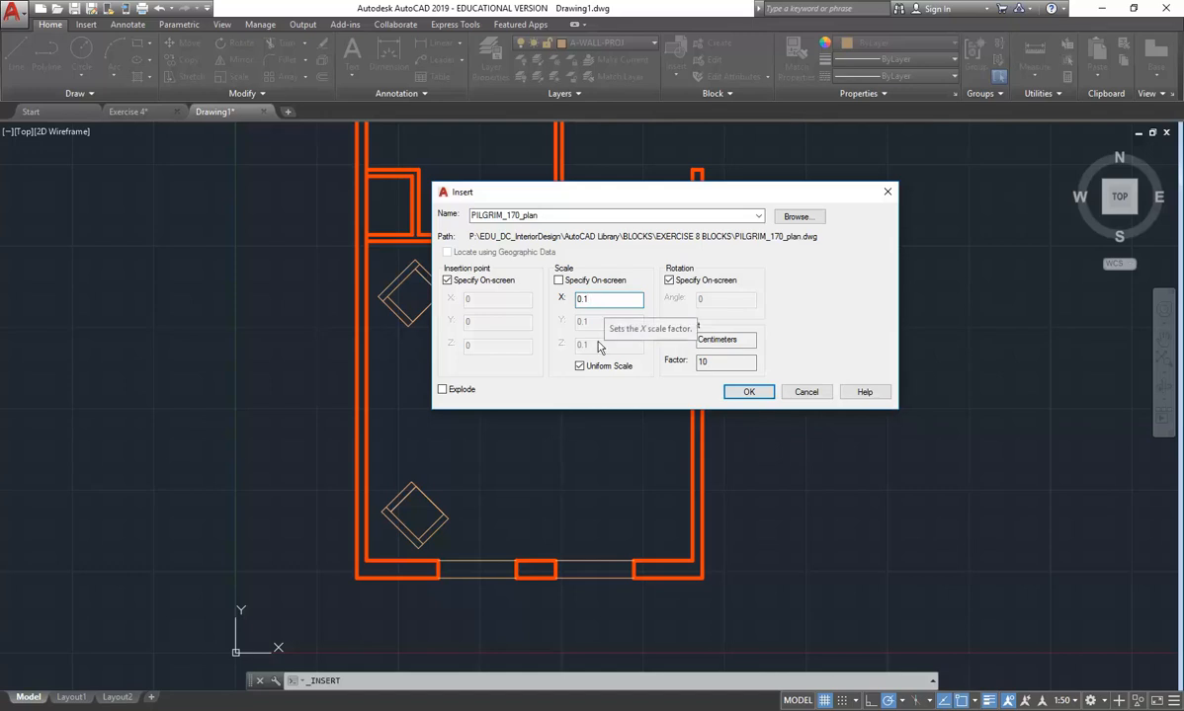
click(748, 392)
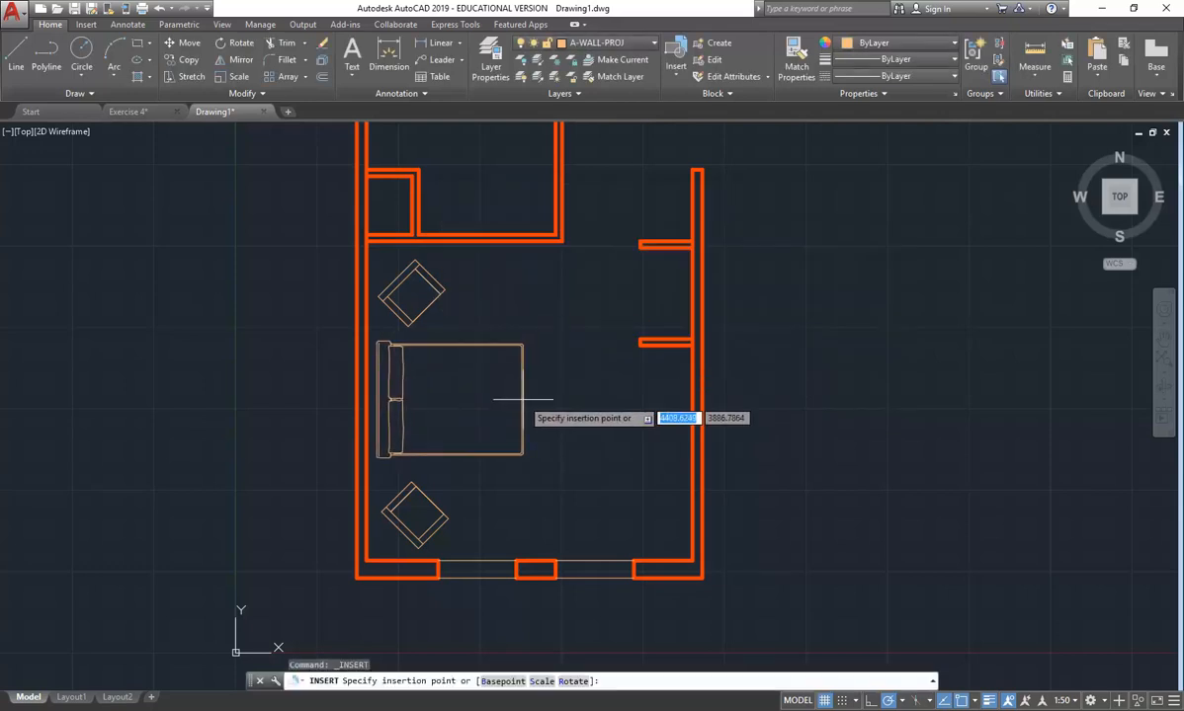
click(524, 400)
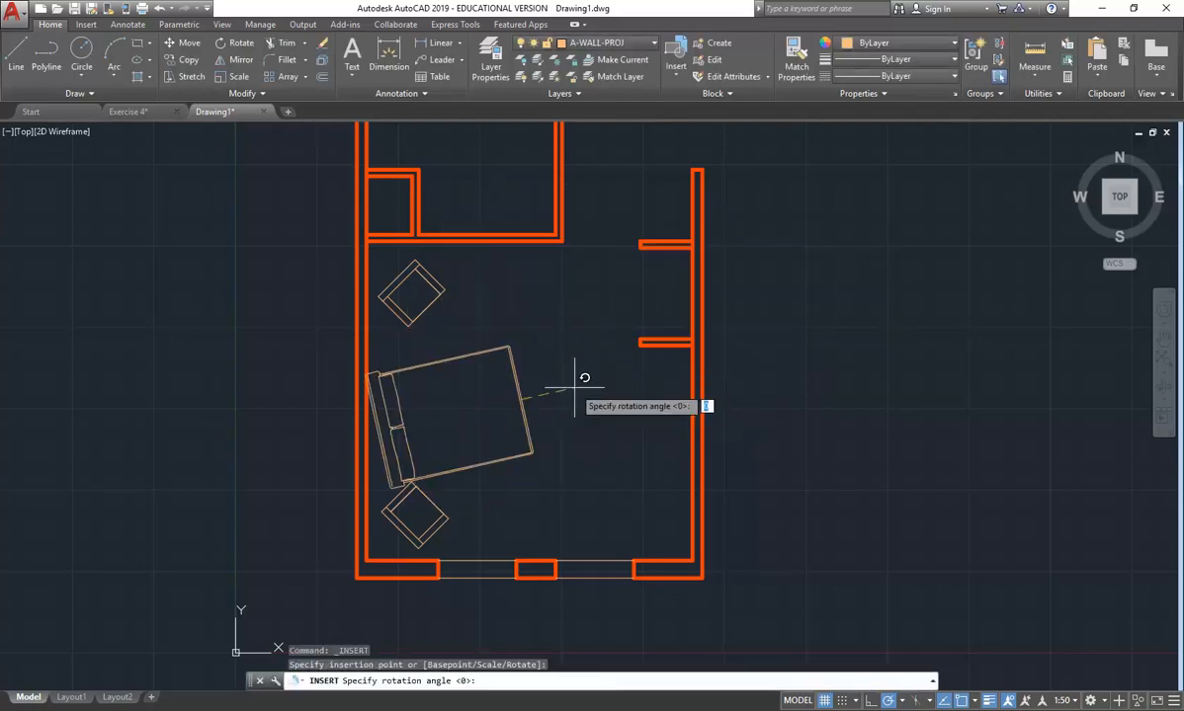
click(577, 397)
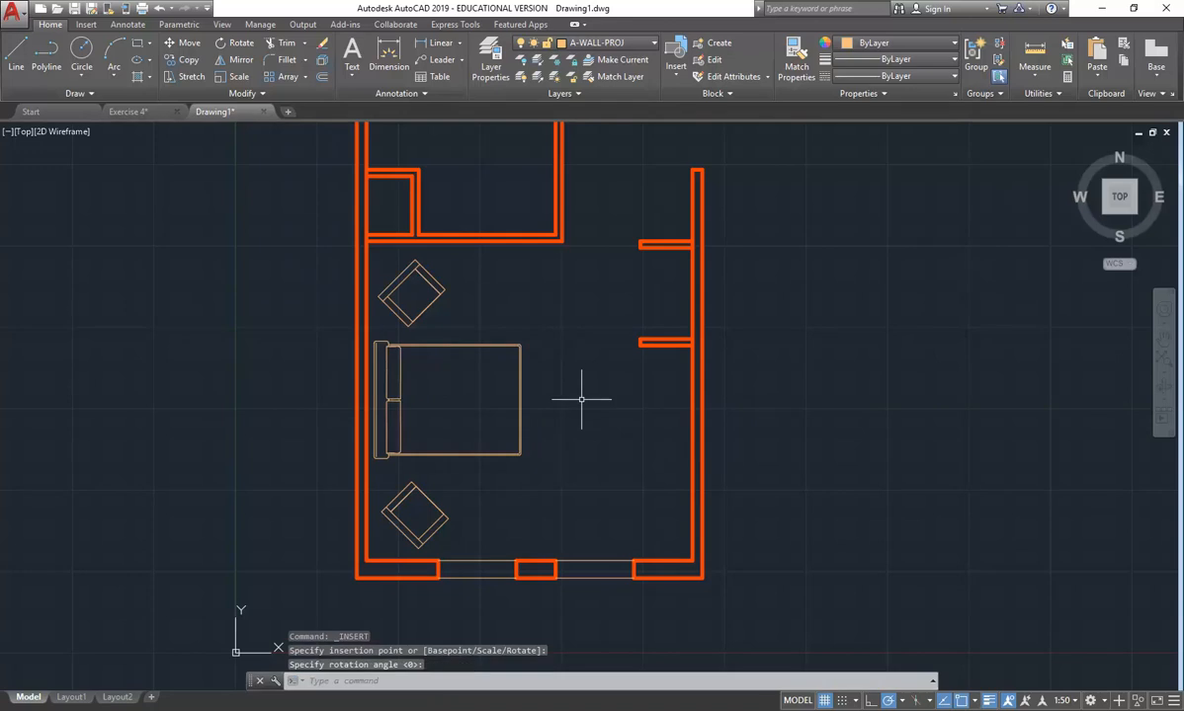
Check the inserted bed's X, Y and Z scale values in its object properties.
click(520, 362)
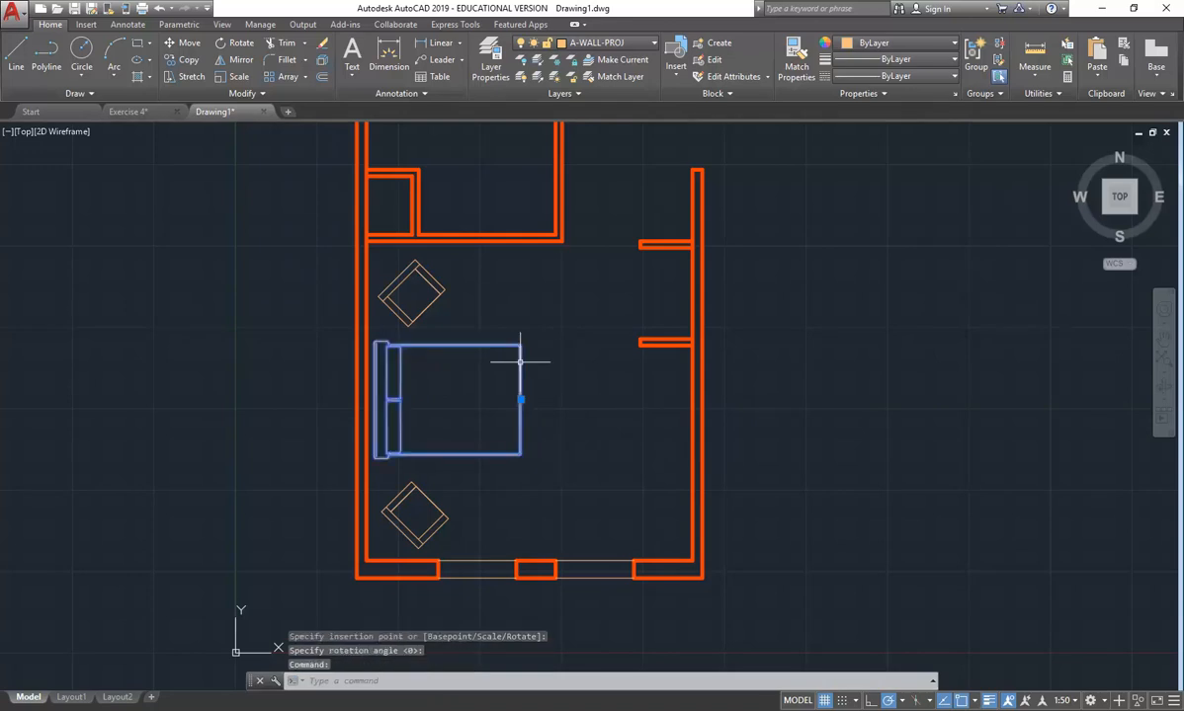
right_click(521, 372)
click(563, 686)
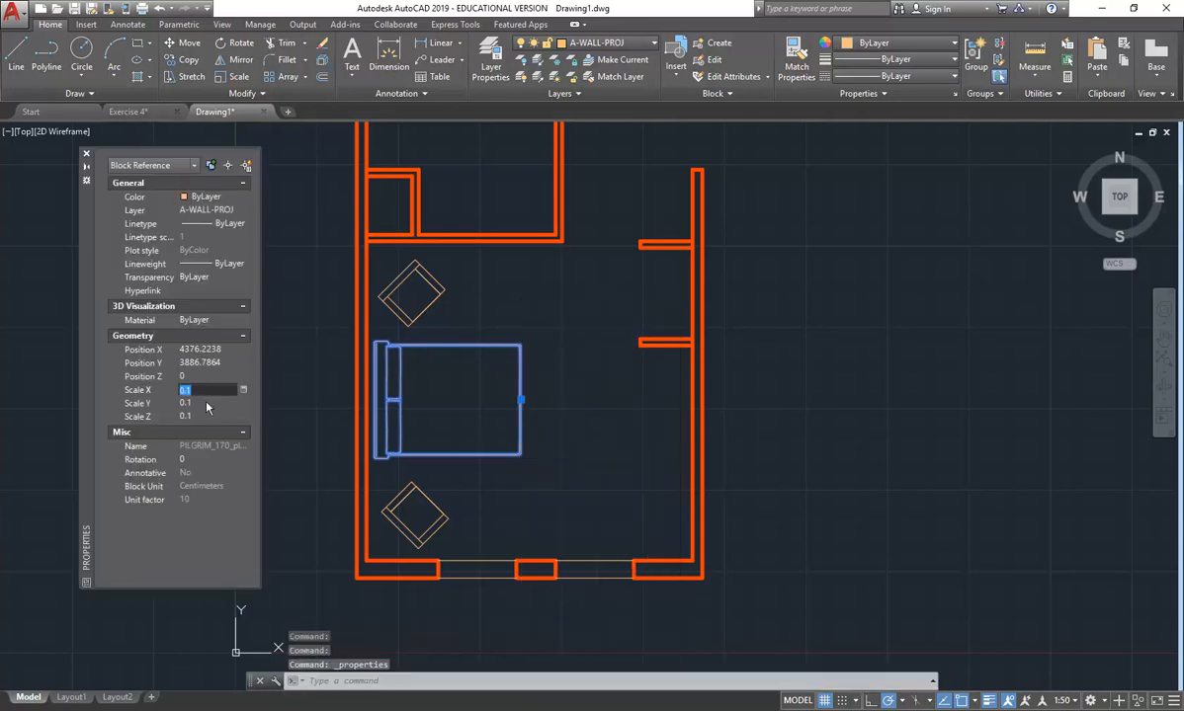
click(205, 416)
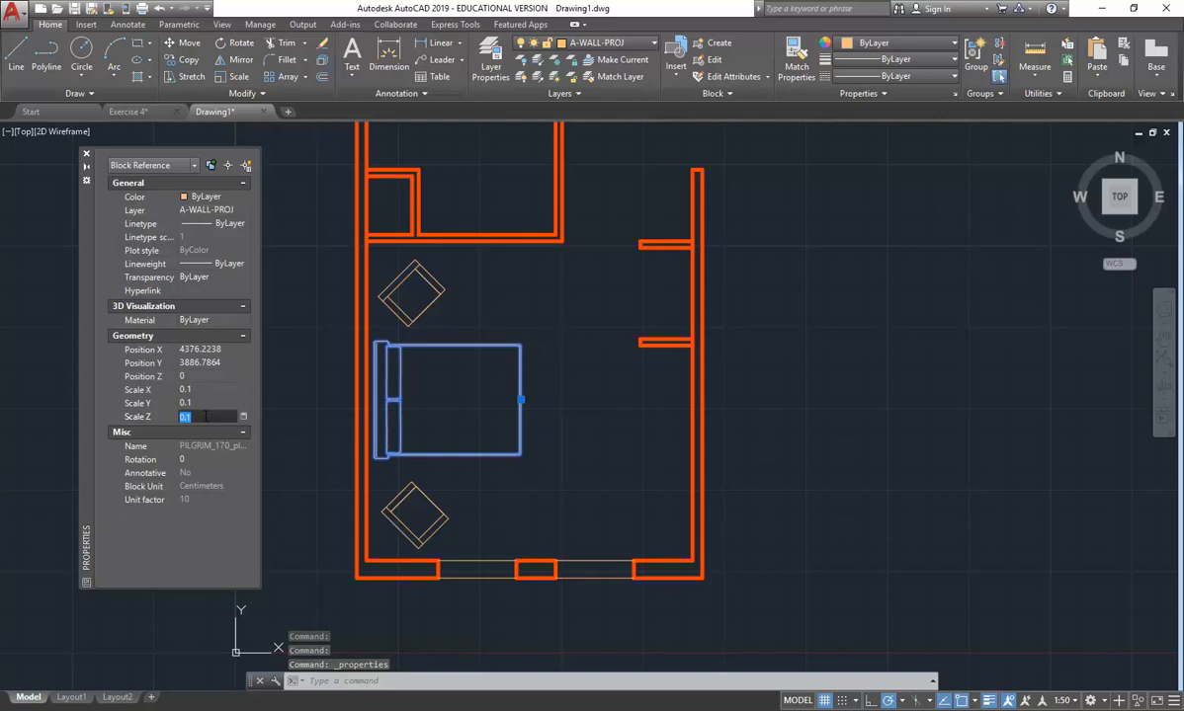
click(204, 390)
click(204, 403)
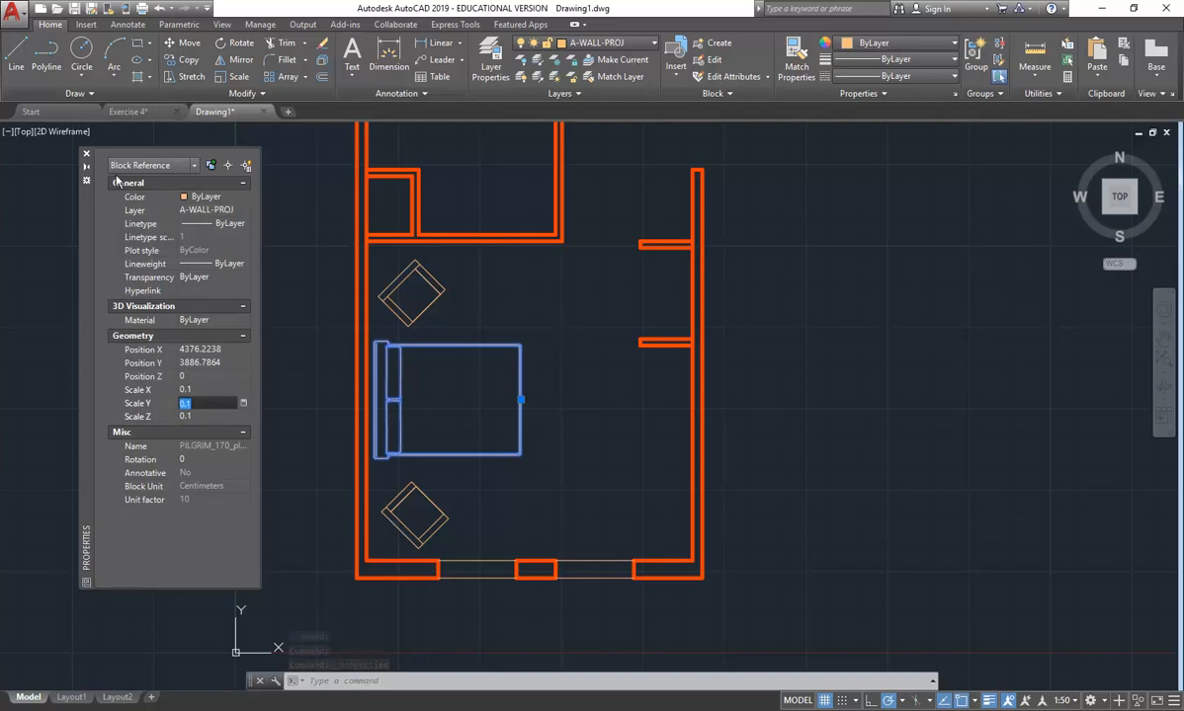
click(86, 154)
key(Escape)
key(Escape)
scroll(522, 442, down, 5)
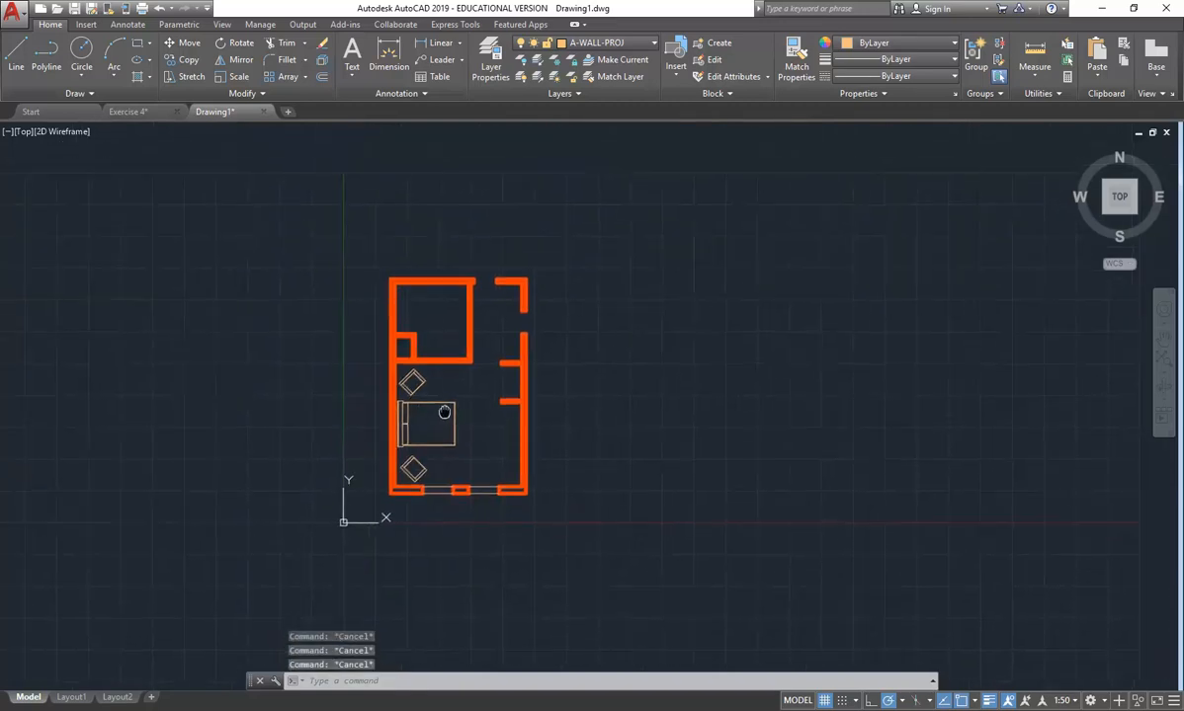
scroll(440, 400, up, 1)
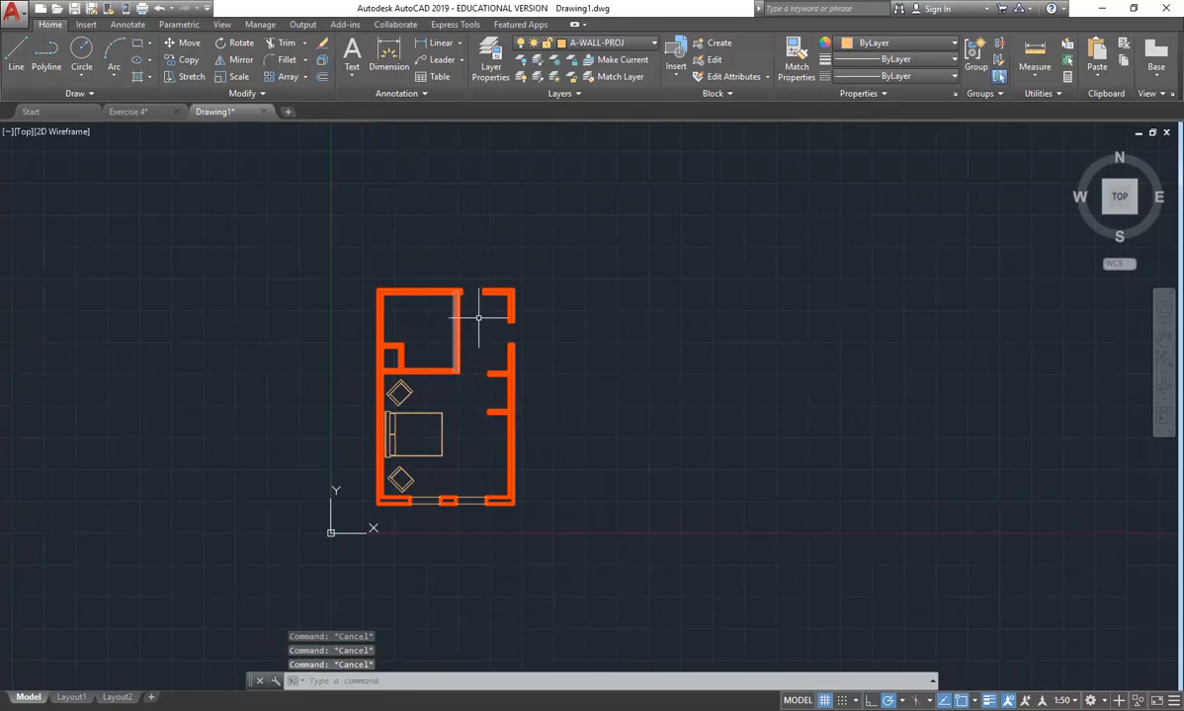
scroll(477, 312, up, 4)
scroll(477, 312, up, 2)
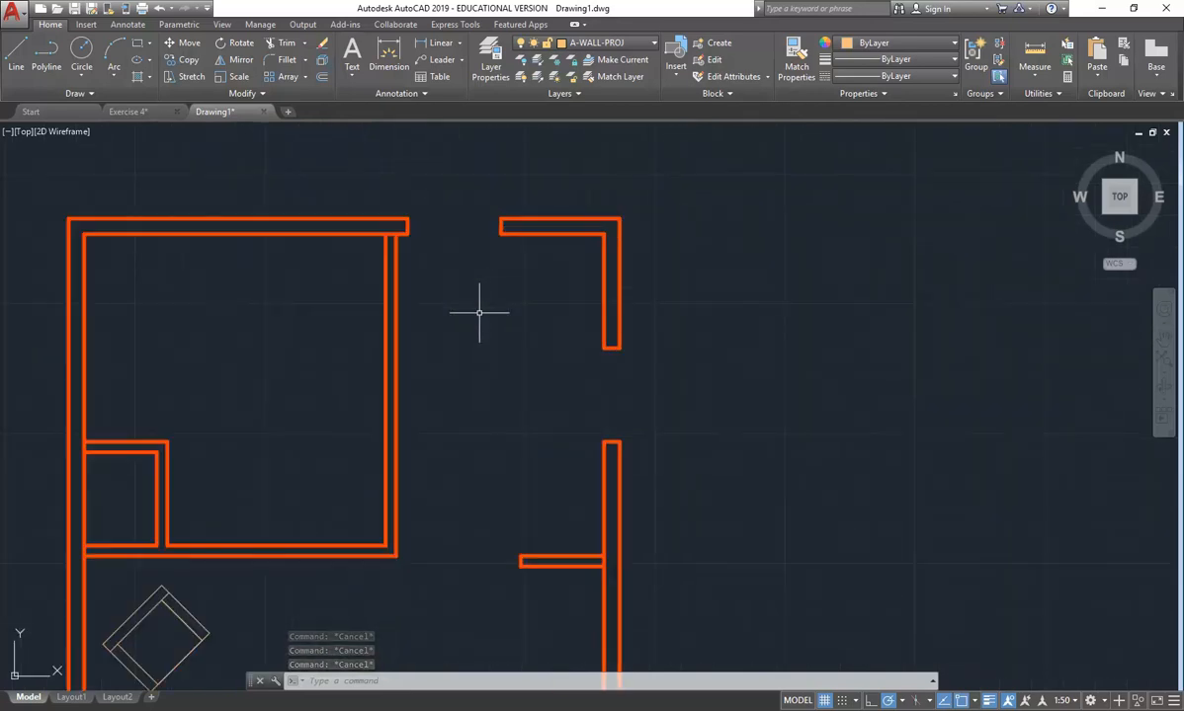
scroll(472, 321, up, 1)
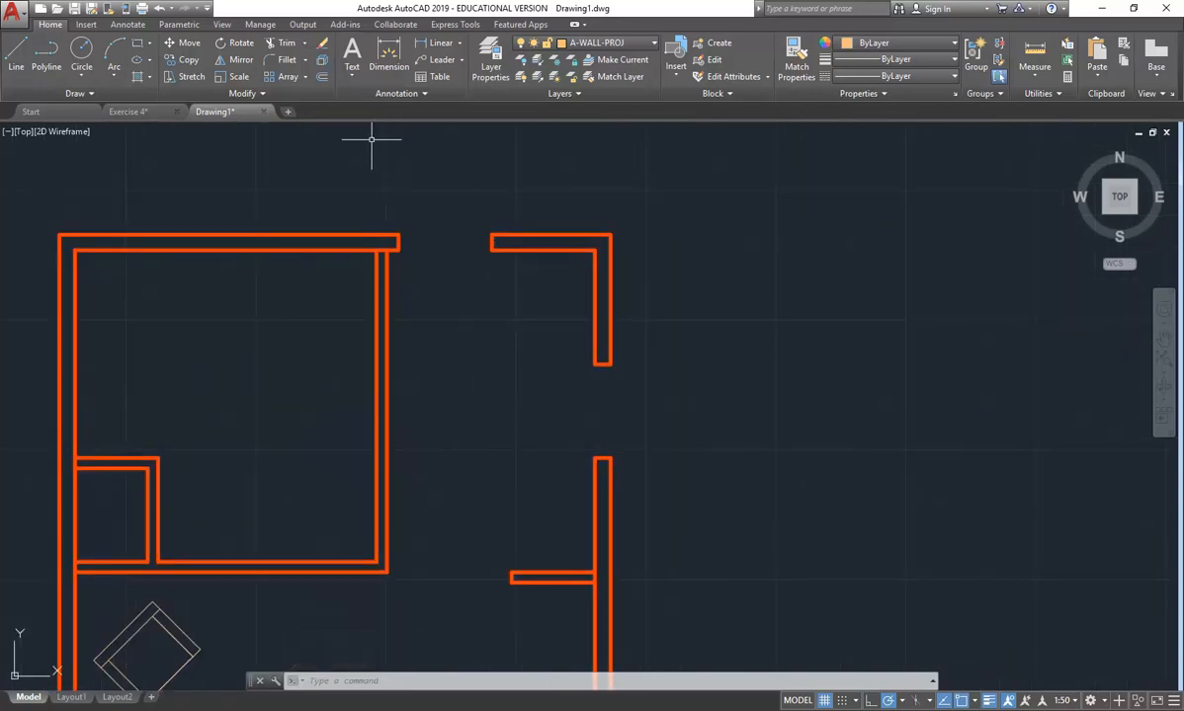
click(713, 94)
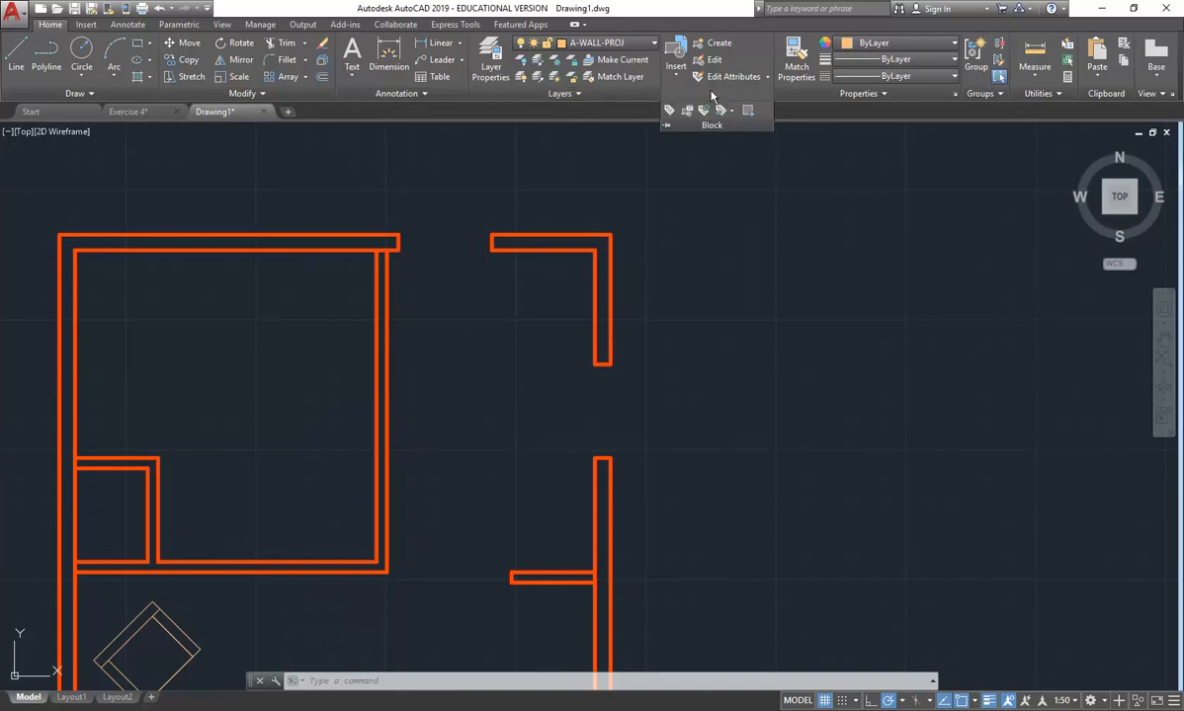
click(675, 65)
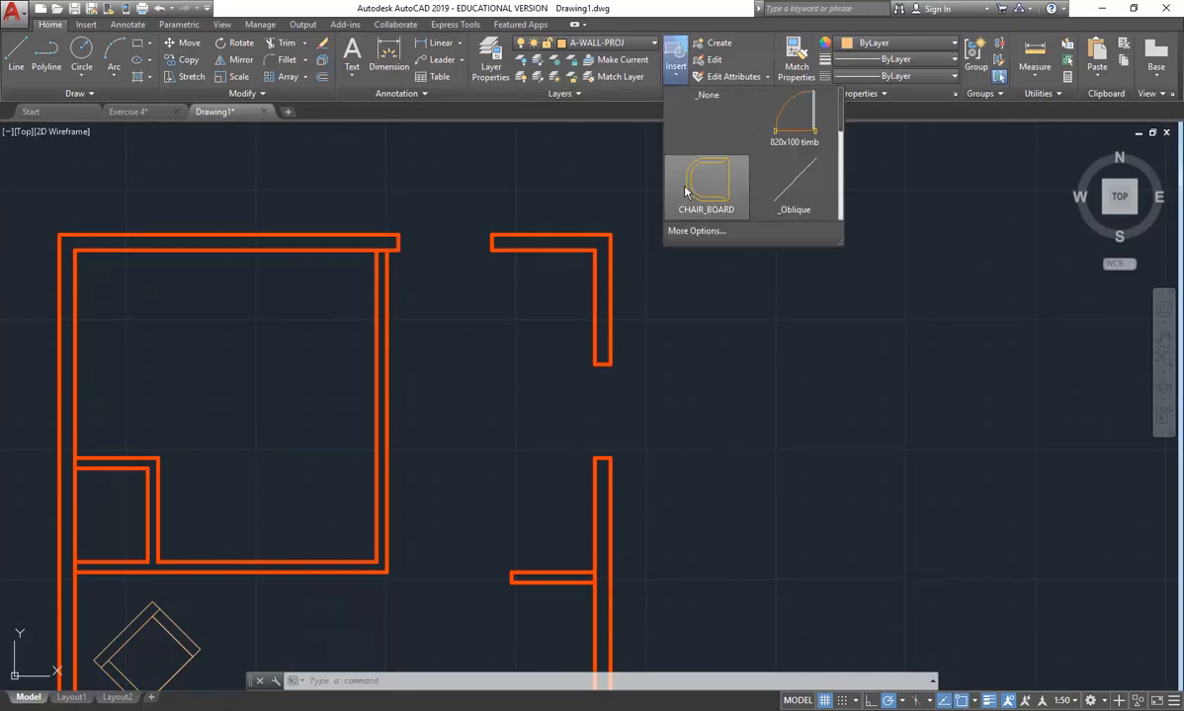
click(691, 233)
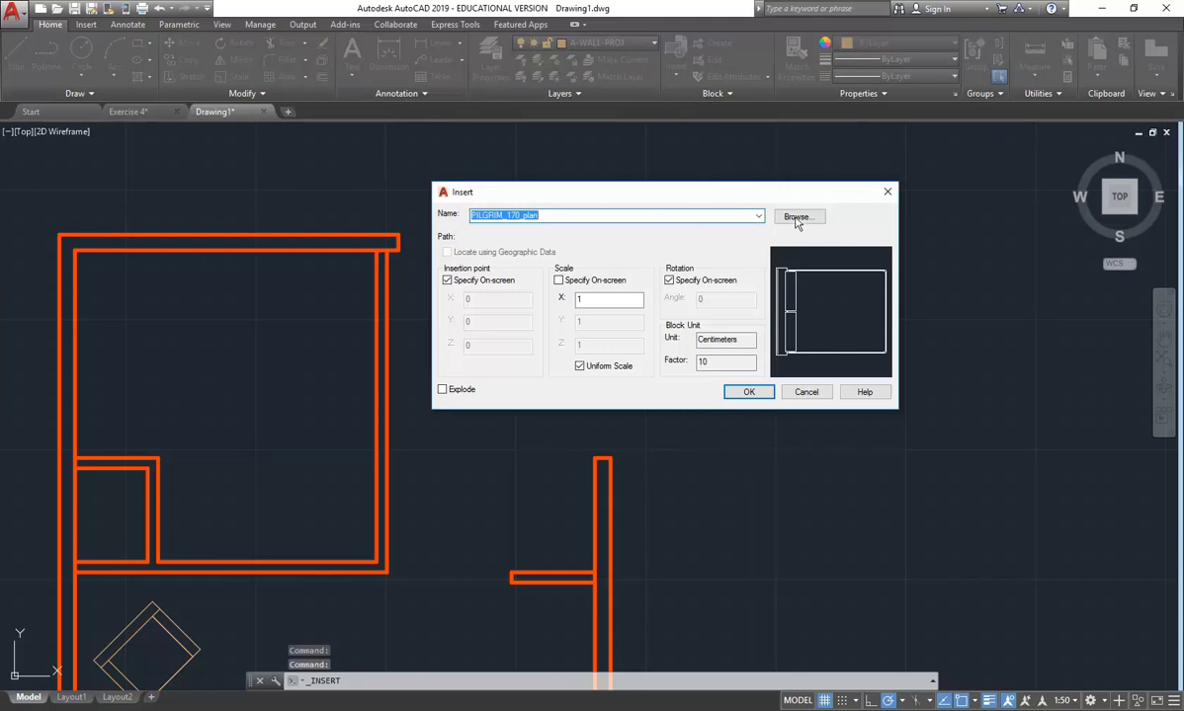
click(806, 392)
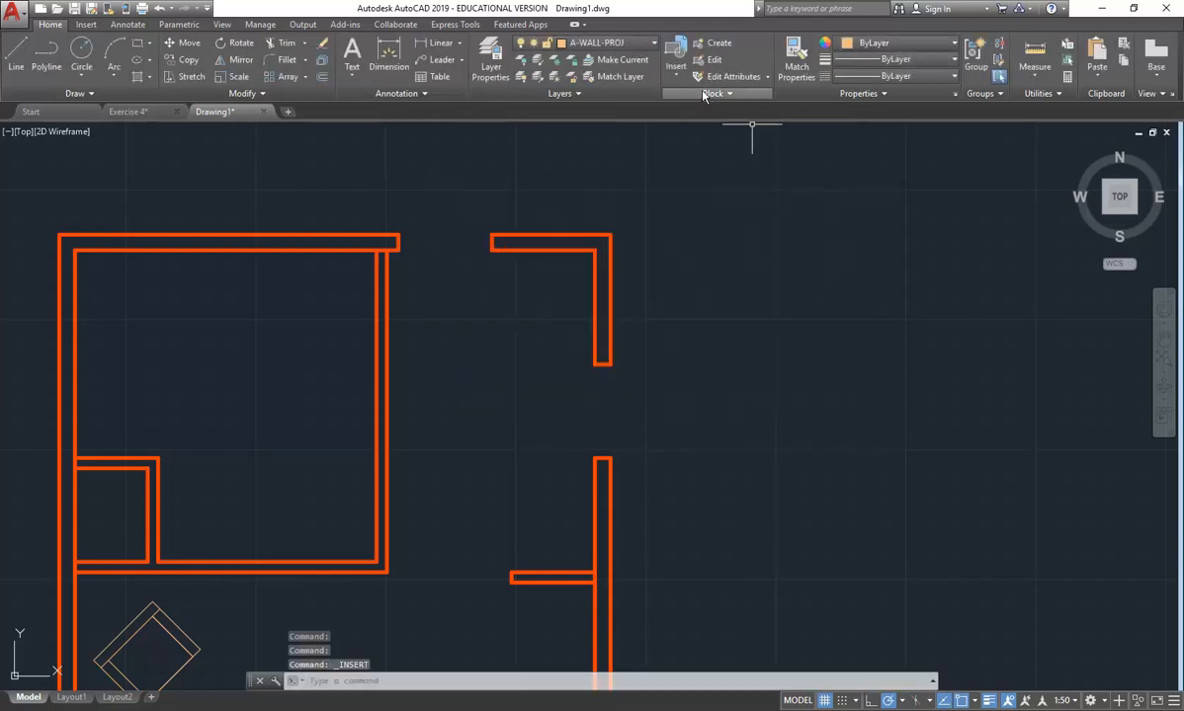
Insert the 820x100 timb door block at the midpoint of the top wall opening's left jamb, rotated 180° to swing into the room.
click(676, 62)
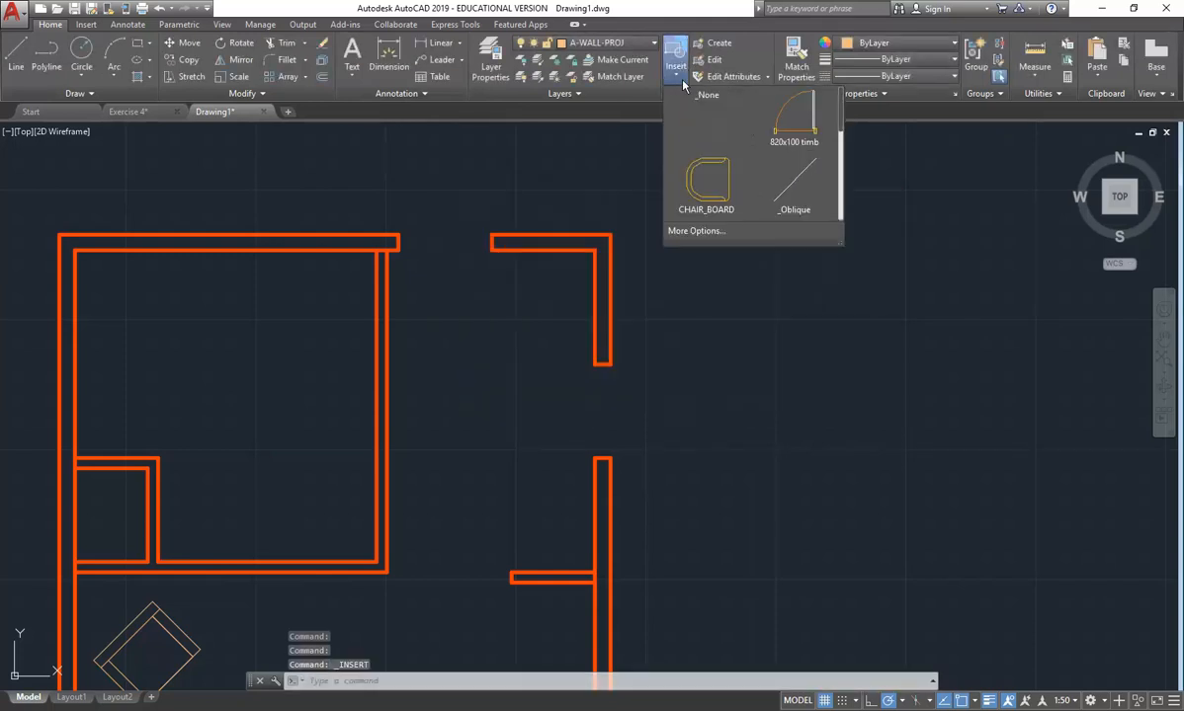
click(776, 107)
scroll(488, 228, up, 2)
scroll(490, 226, up, 3)
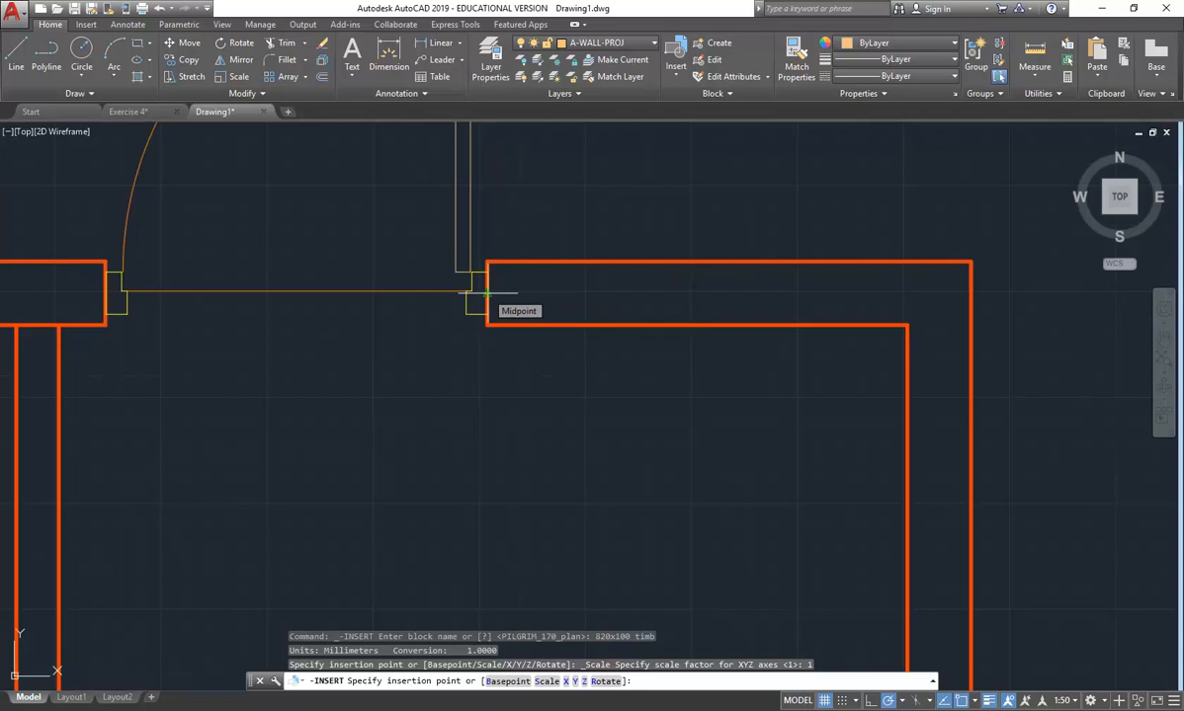
middle_drag(487, 292, 827, 370)
scroll(828, 371, up, 4)
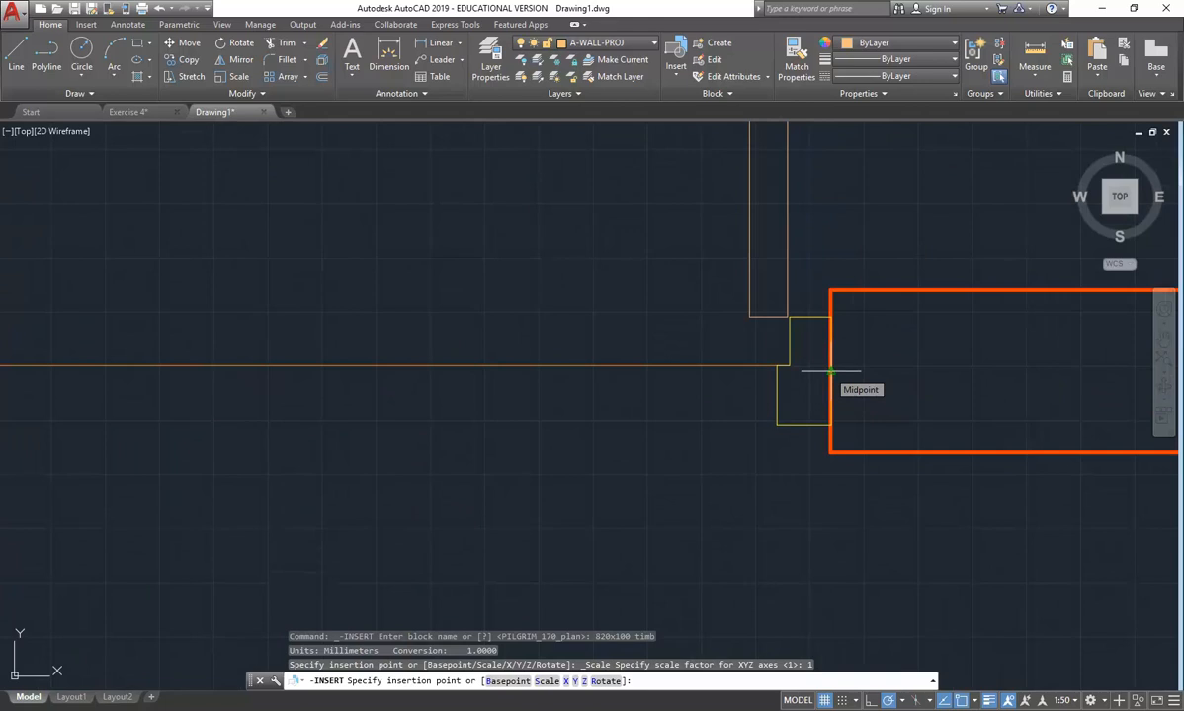
scroll(828, 371, down, 5)
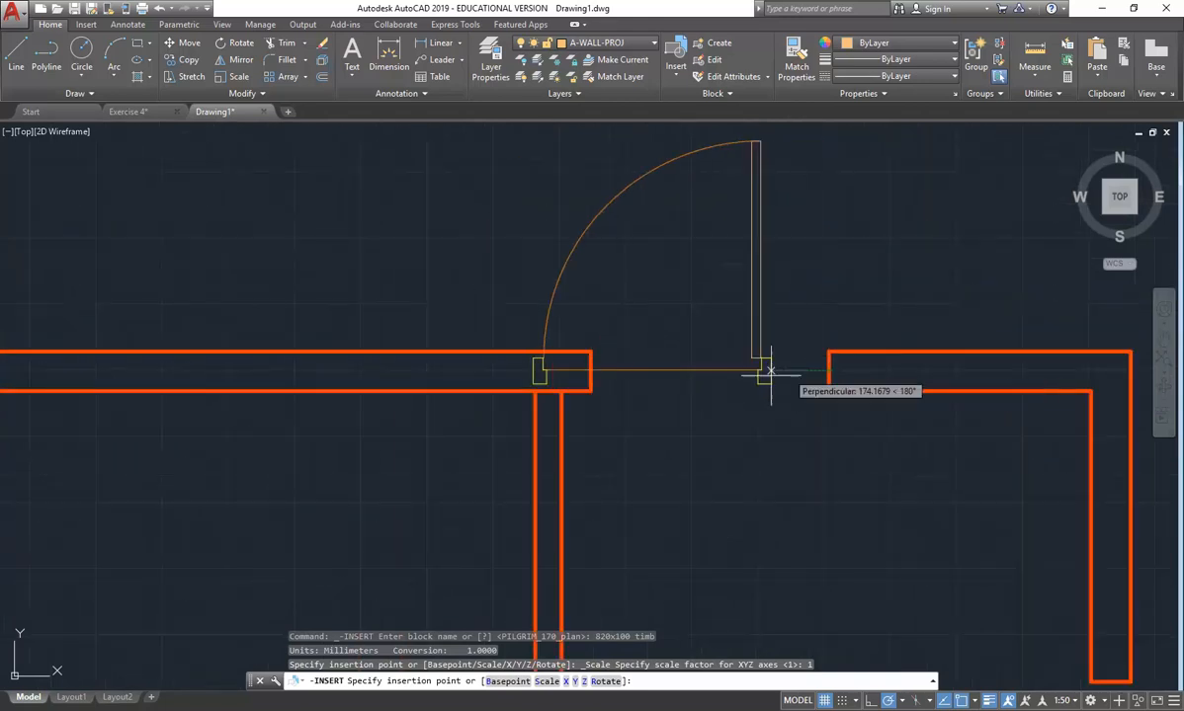
click(591, 372)
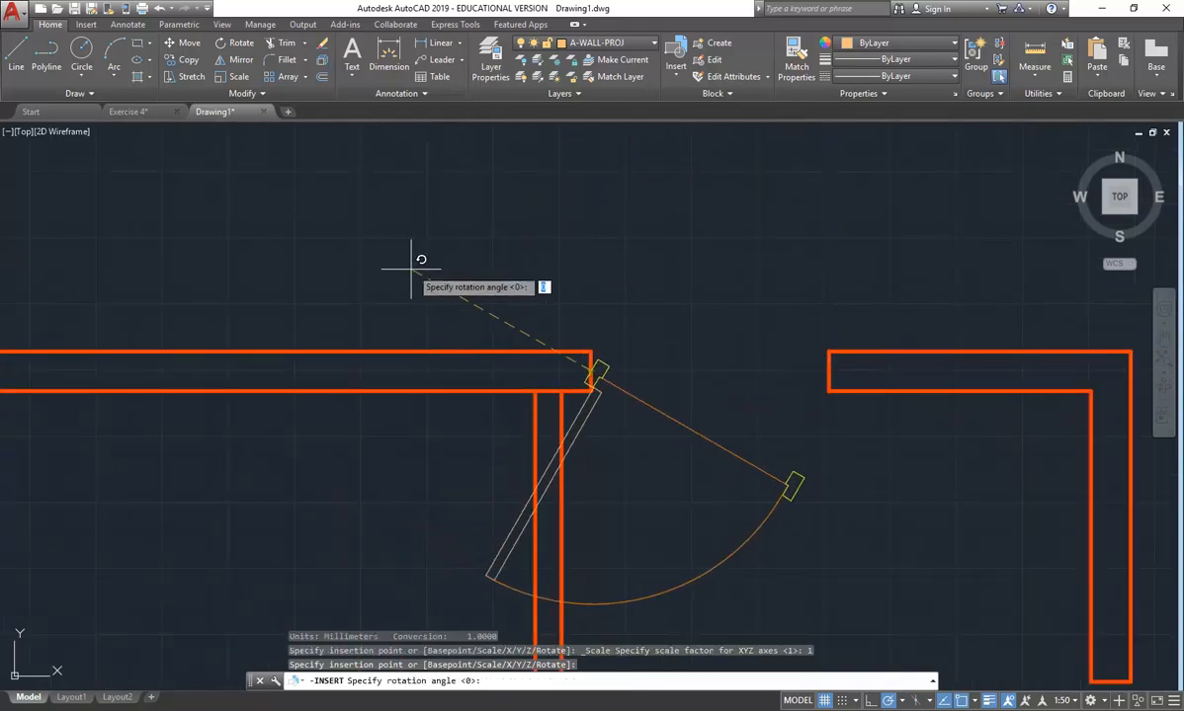
click(394, 356)
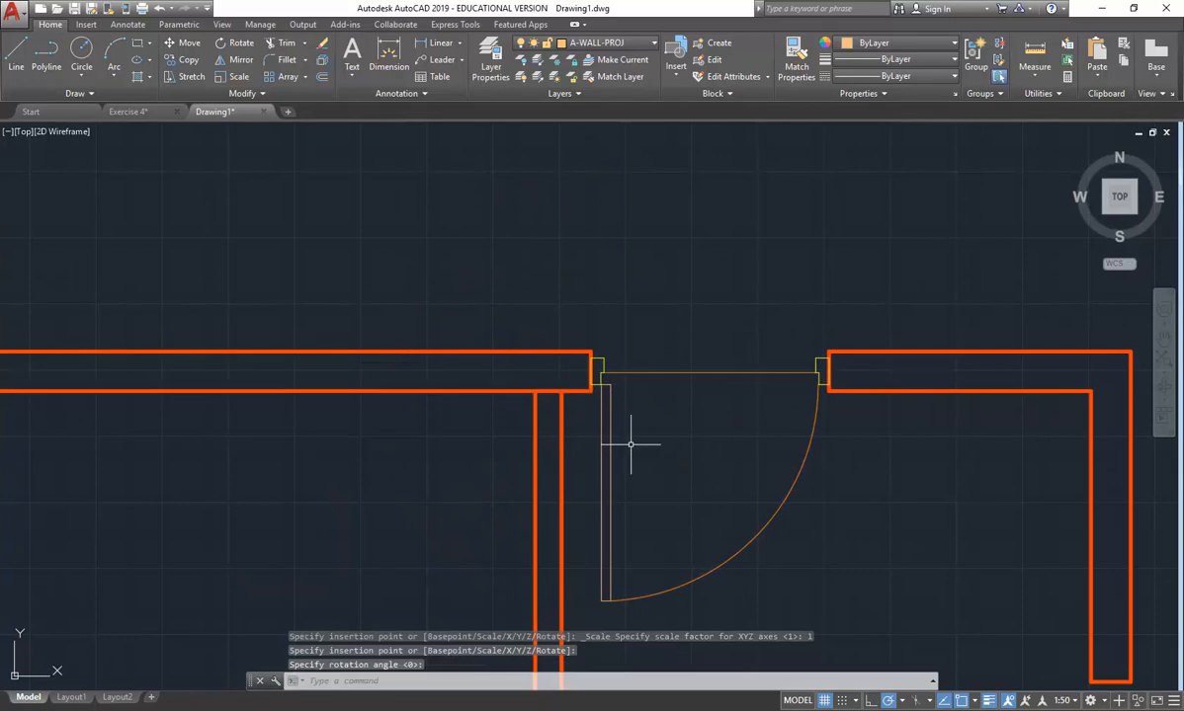
middle_drag(635, 415, 539, 339)
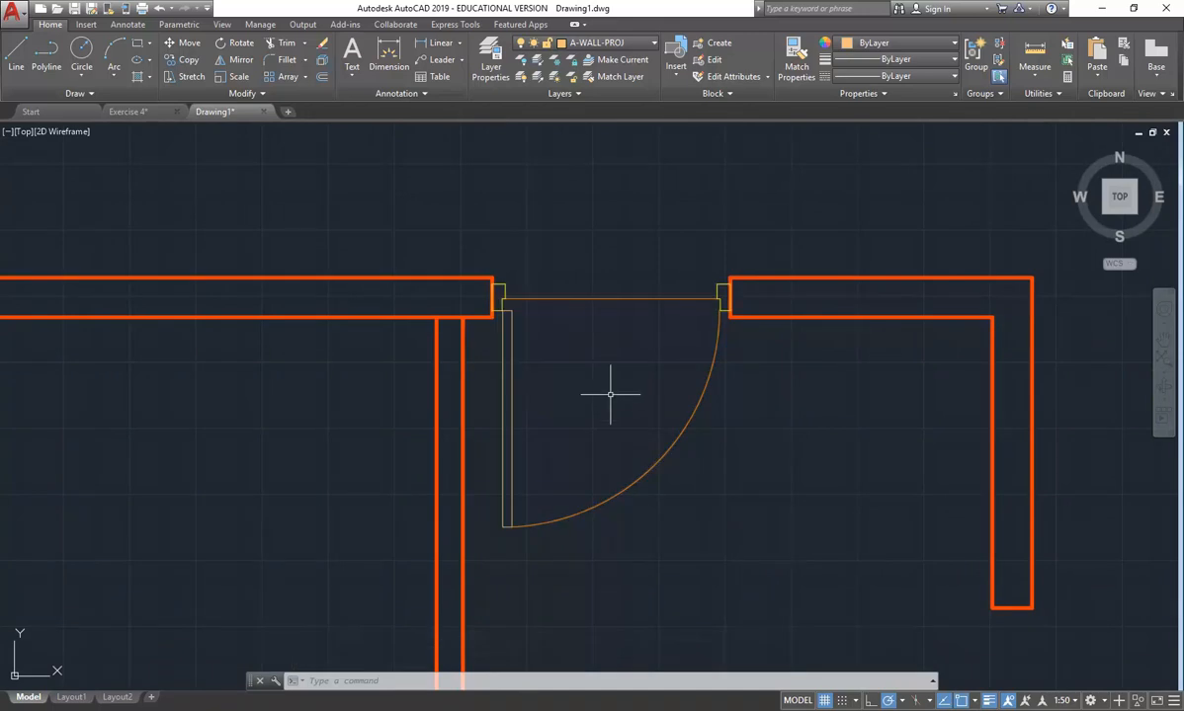
scroll(613, 401, down, 4)
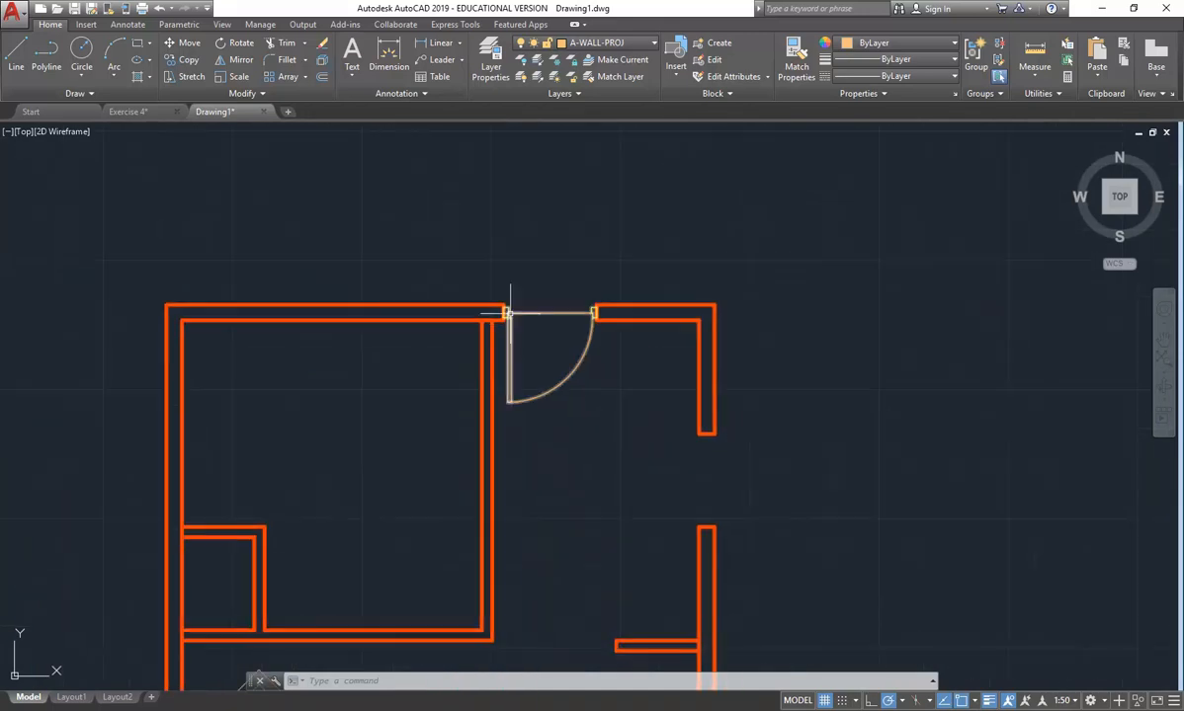
scroll(539, 328, up, 6)
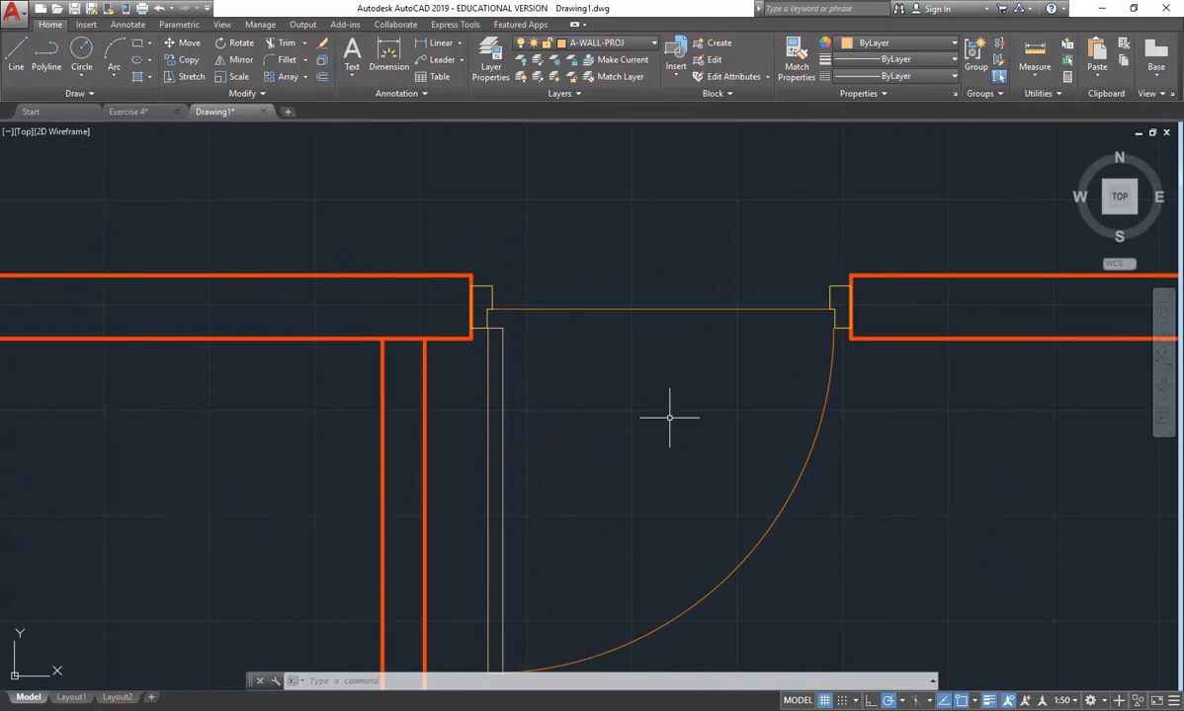
Insert the 820x100 timb door block at the midpoint of the right wall opening's lower jamb, rotated 270° to swing outward.
middle_drag(669, 418, 581, 326)
scroll(571, 329, down, 4)
middle_drag(648, 404, 499, 359)
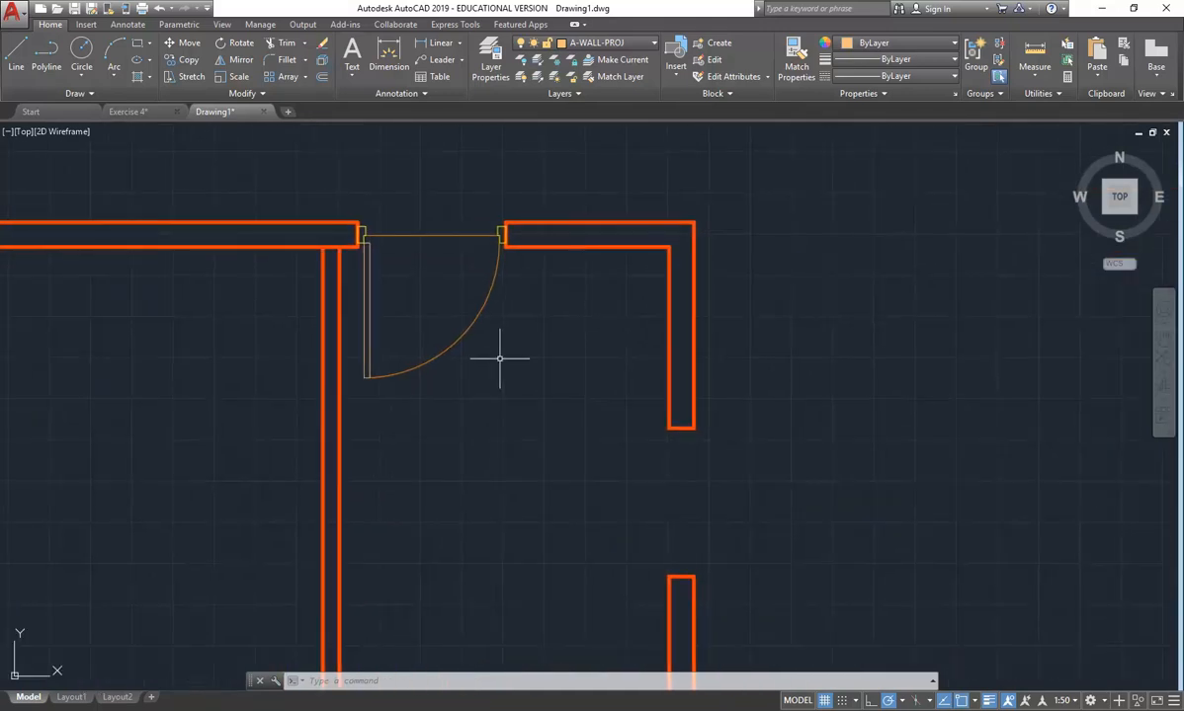
click(676, 57)
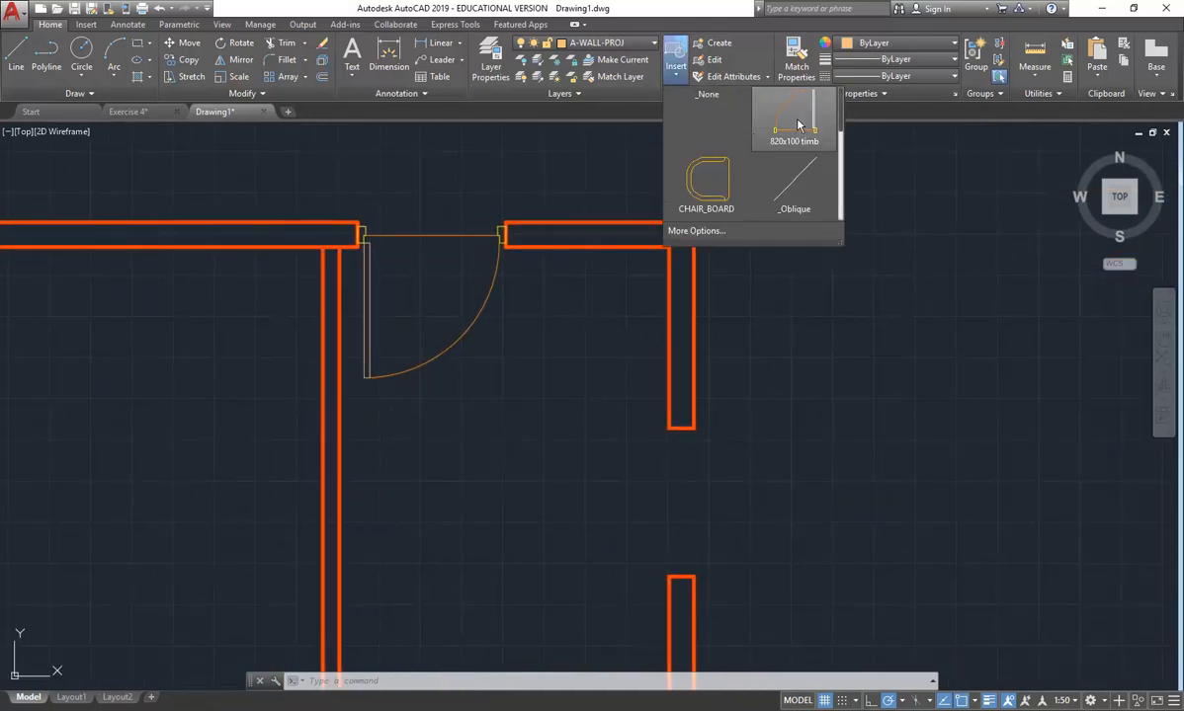
click(798, 125)
middle_drag(615, 437, 521, 338)
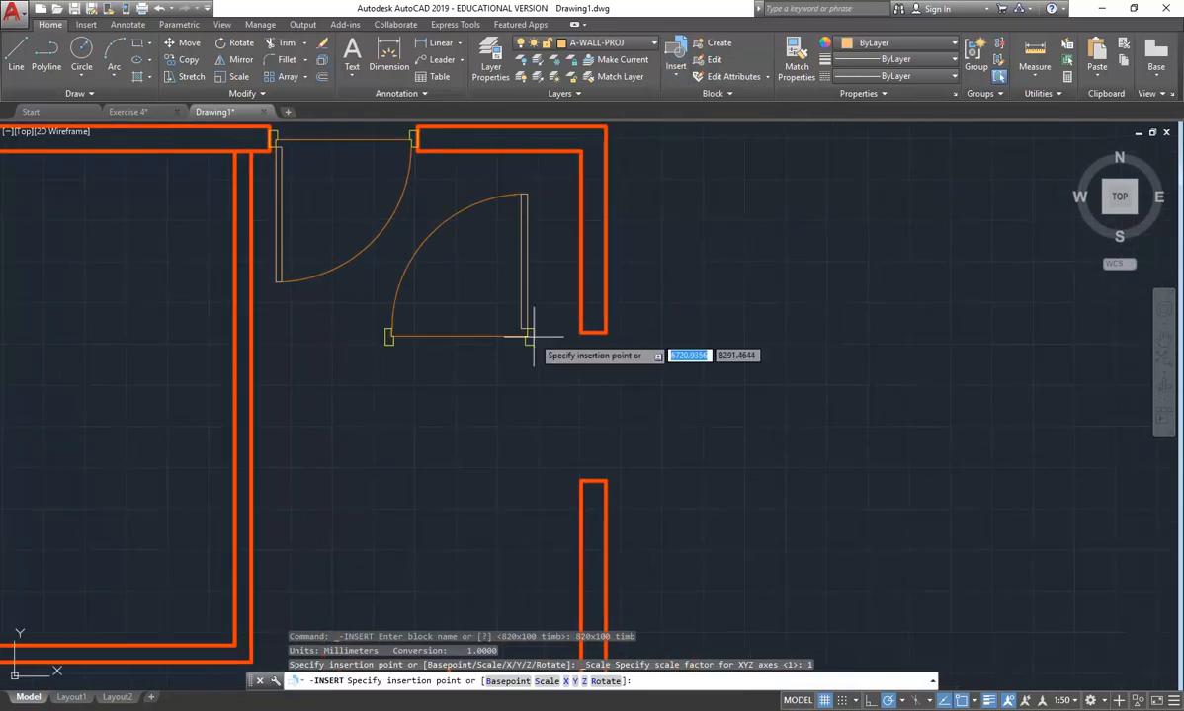
click(592, 476)
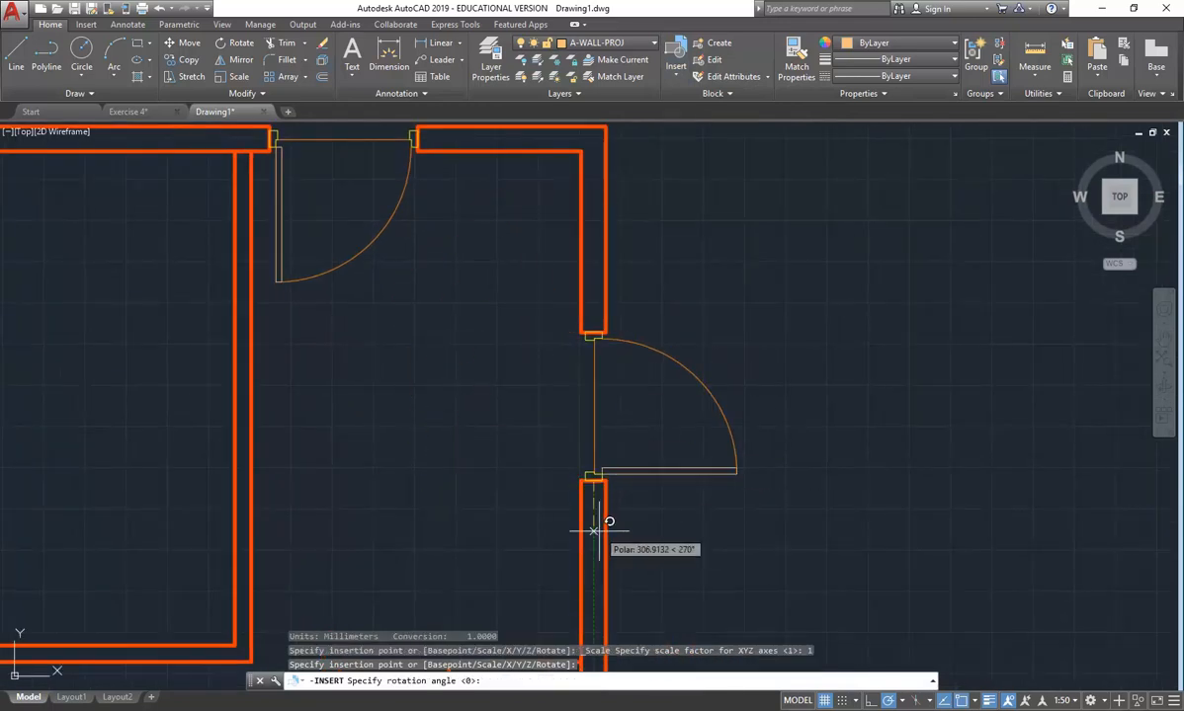
click(593, 525)
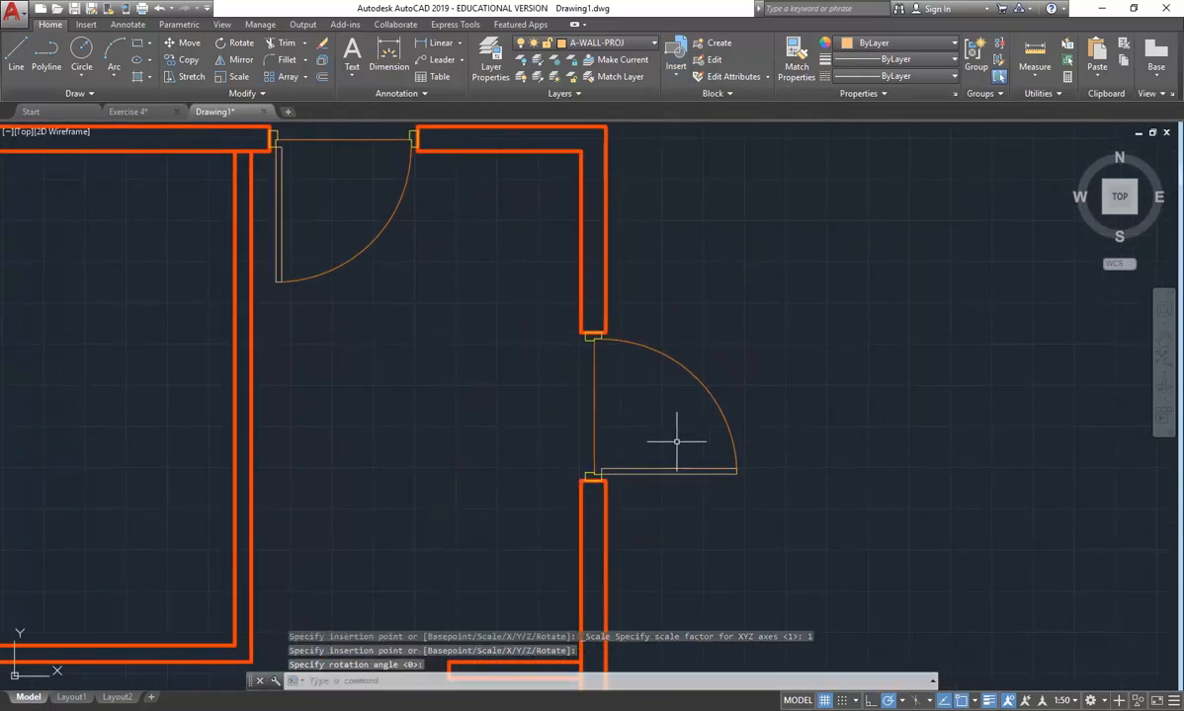
Move the right wall door from its frame's outer corner to the wall end's outer corner so the frame sits flush.
scroll(669, 442, up, 4)
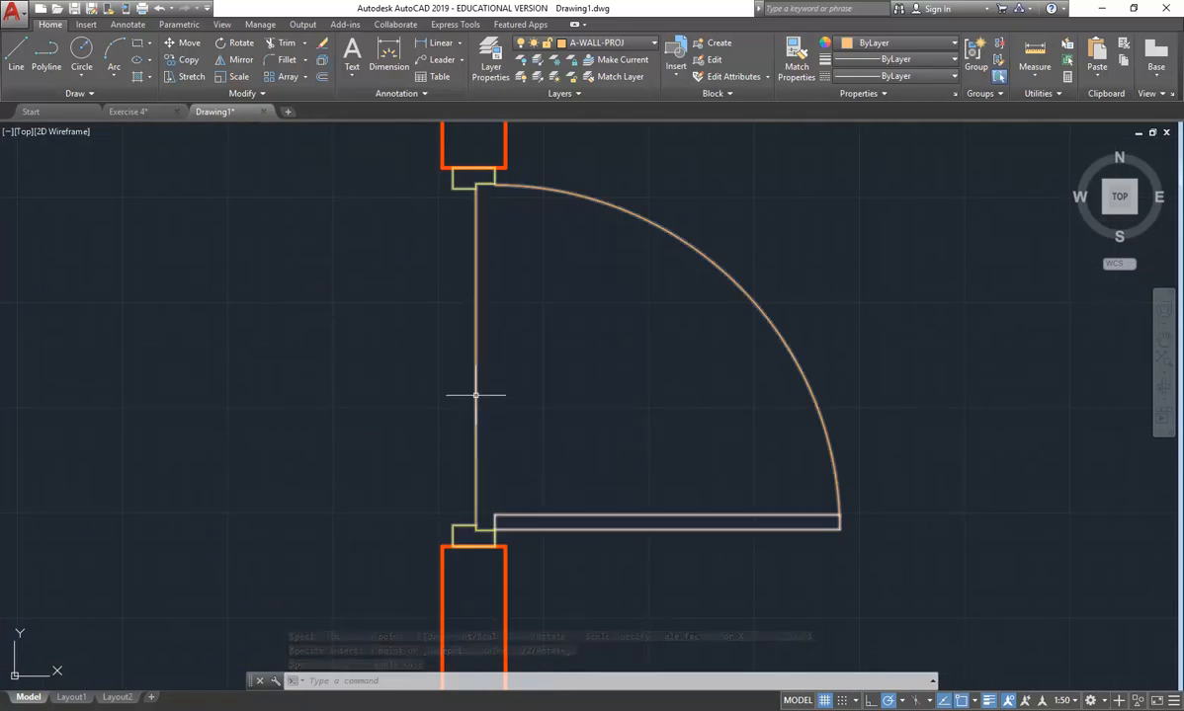
click(475, 396)
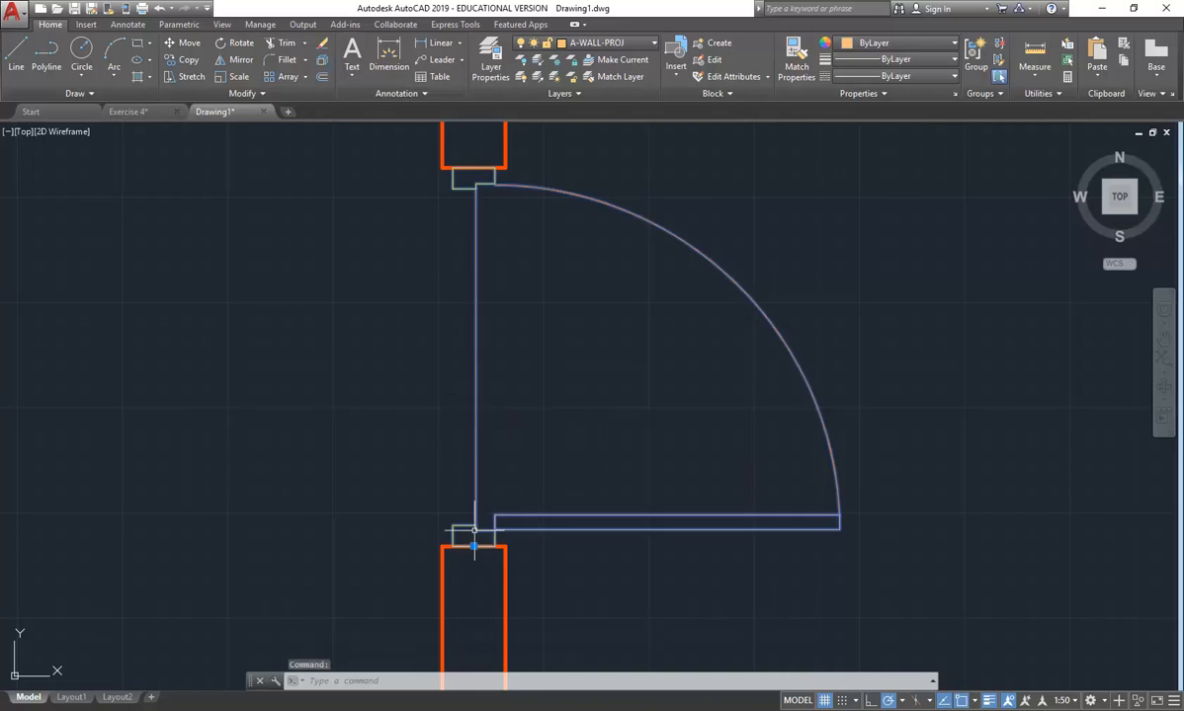
scroll(475, 534, up, 4)
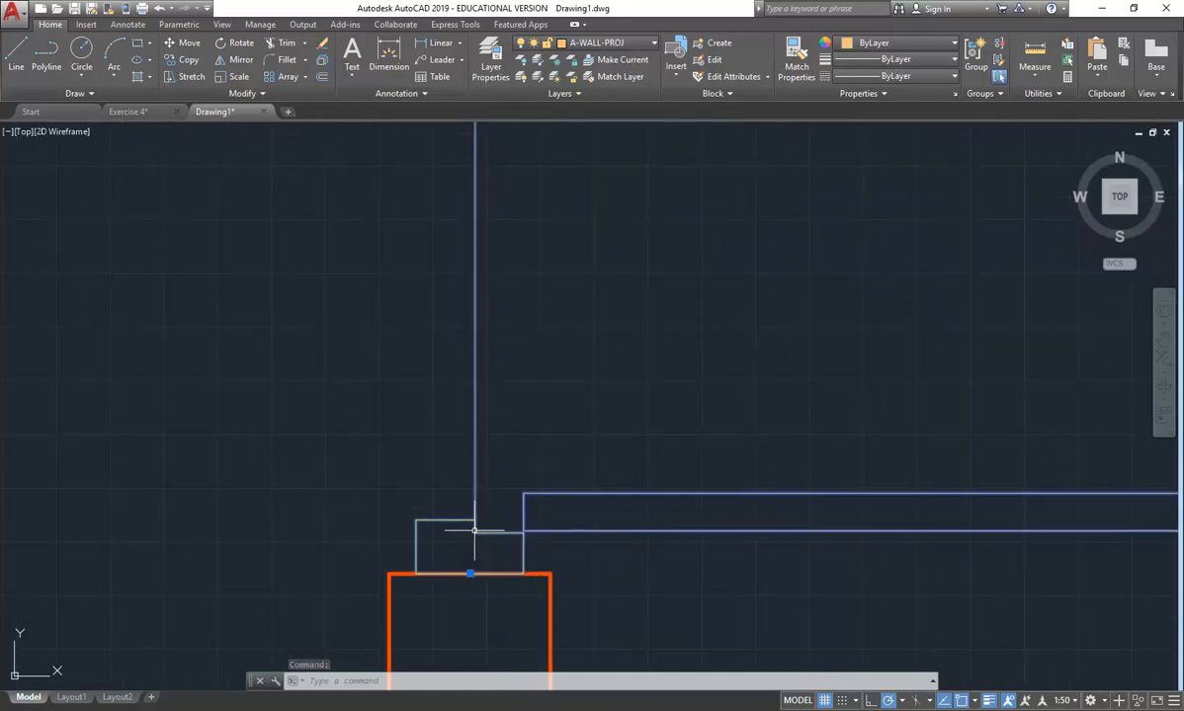
scroll(521, 529, up, 4)
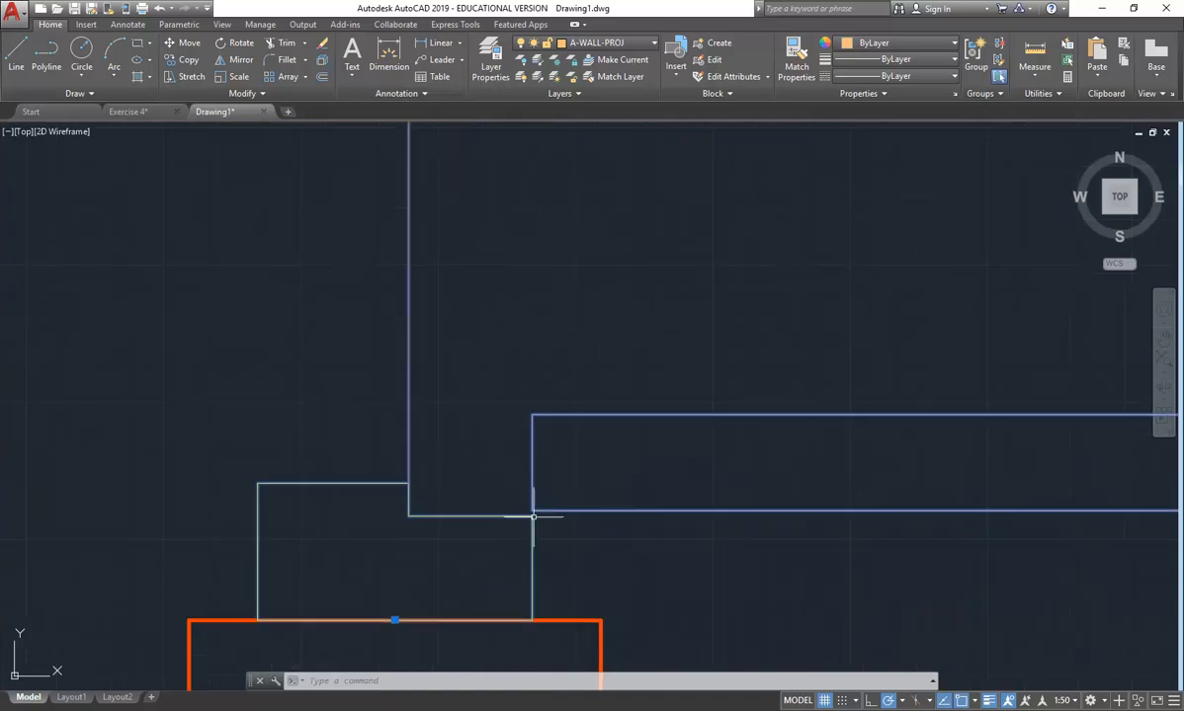
scroll(530, 516, down, 4)
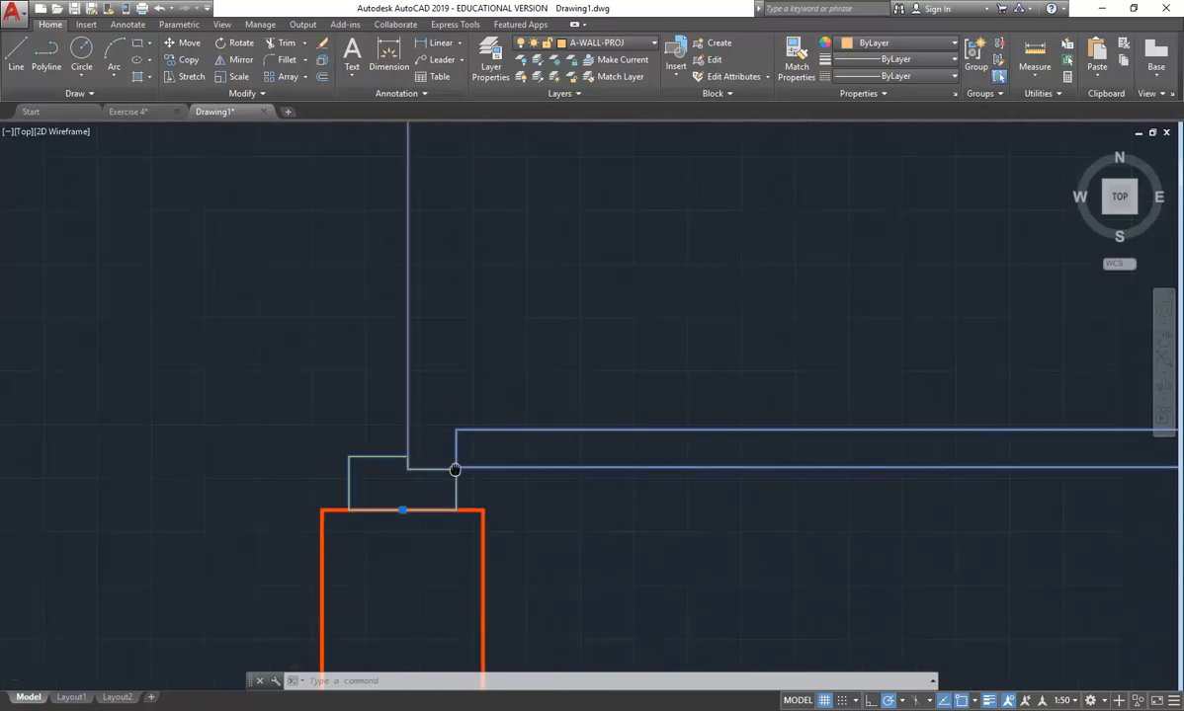
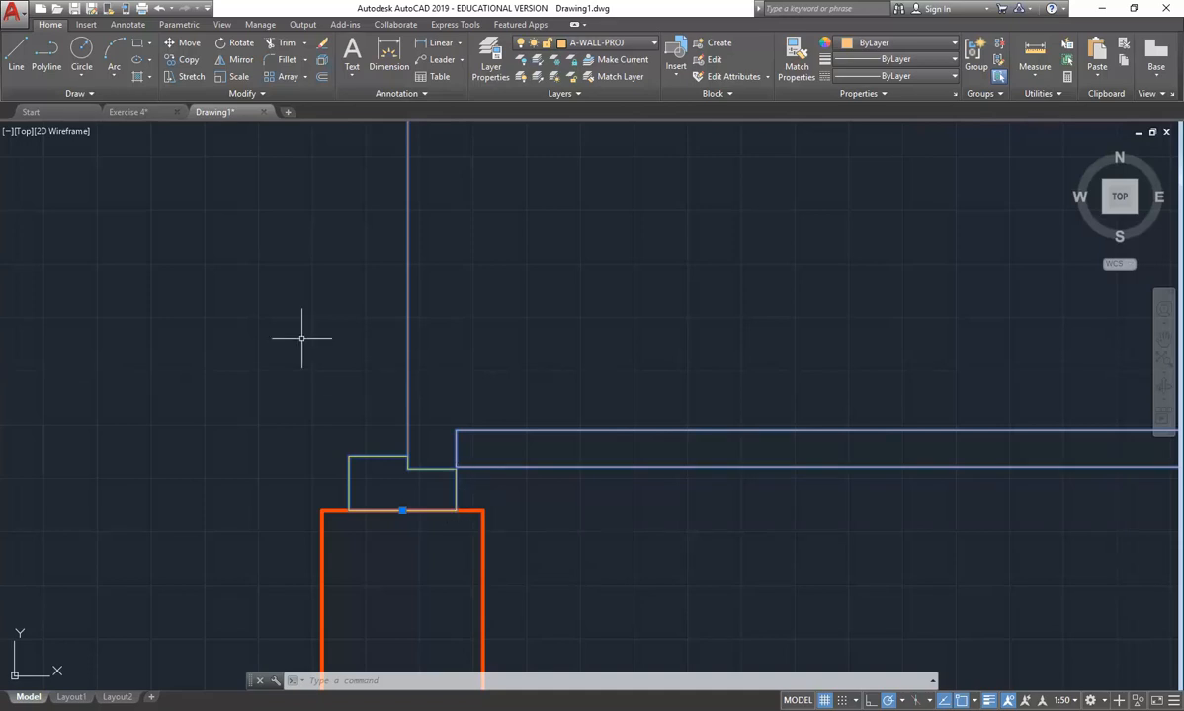
scroll(449, 494, up, 3)
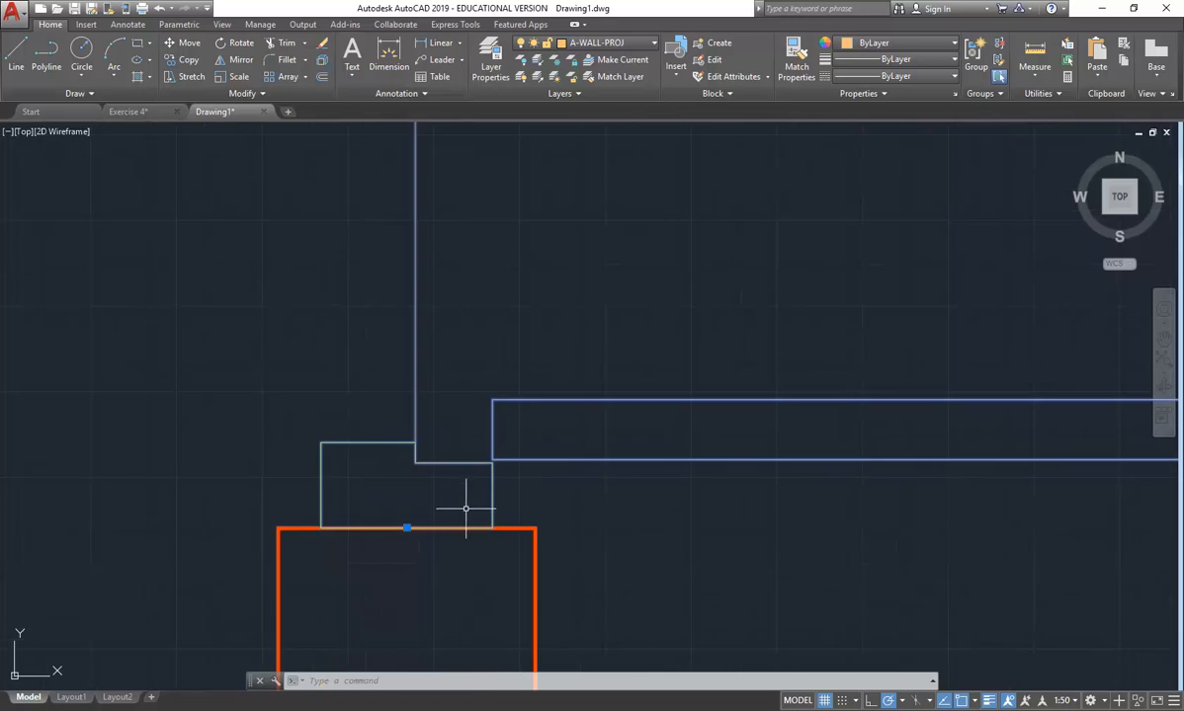
click(178, 43)
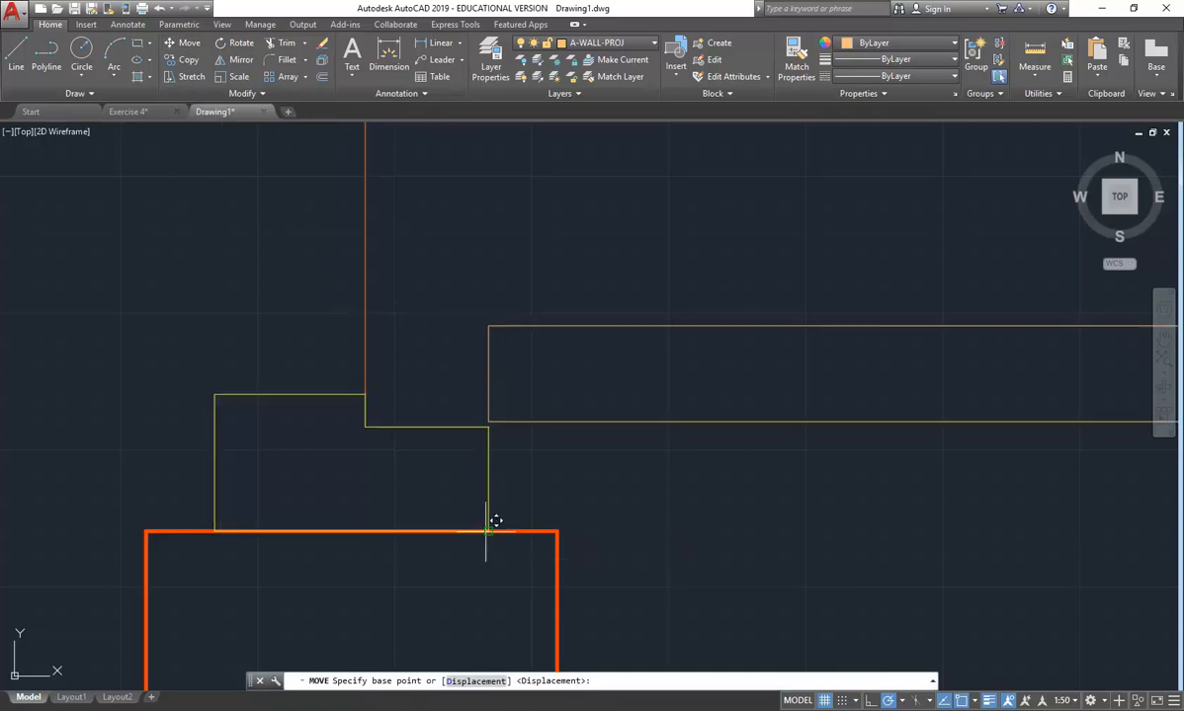
click(488, 531)
click(568, 520)
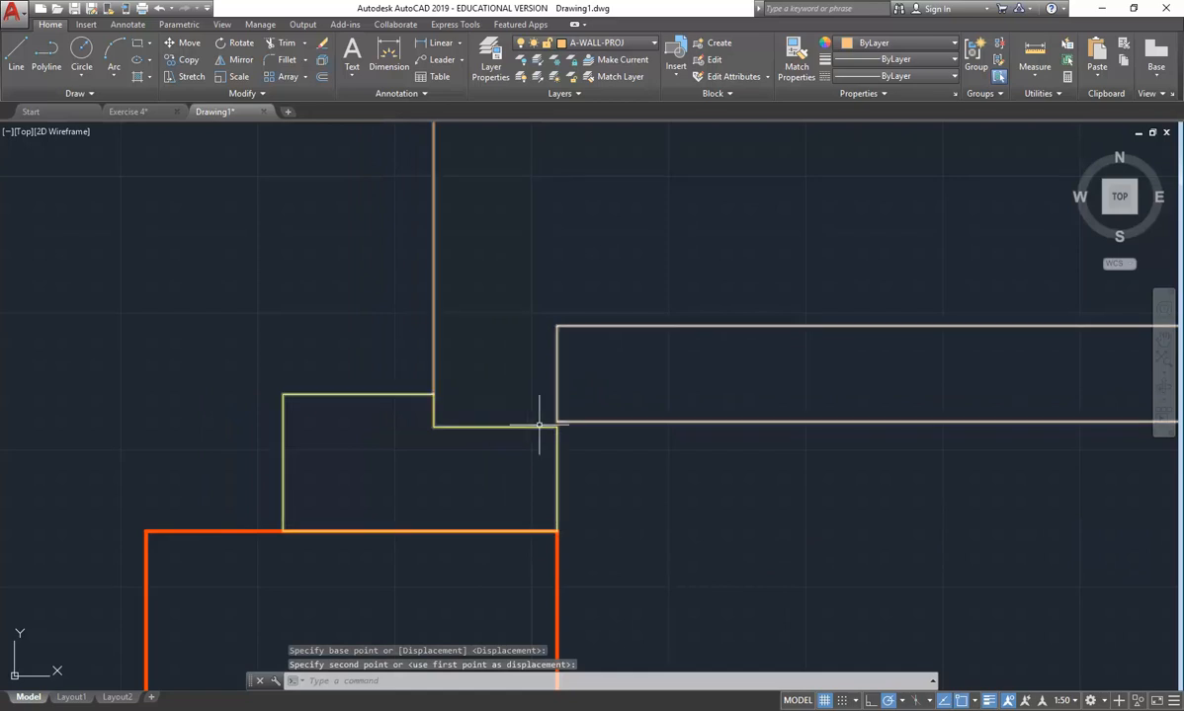
Move the top wall door from its frame's room-side corner to the wall's inner corner so the frame sits flush with the room face.
scroll(555, 425, down, 5)
scroll(555, 425, down, 4)
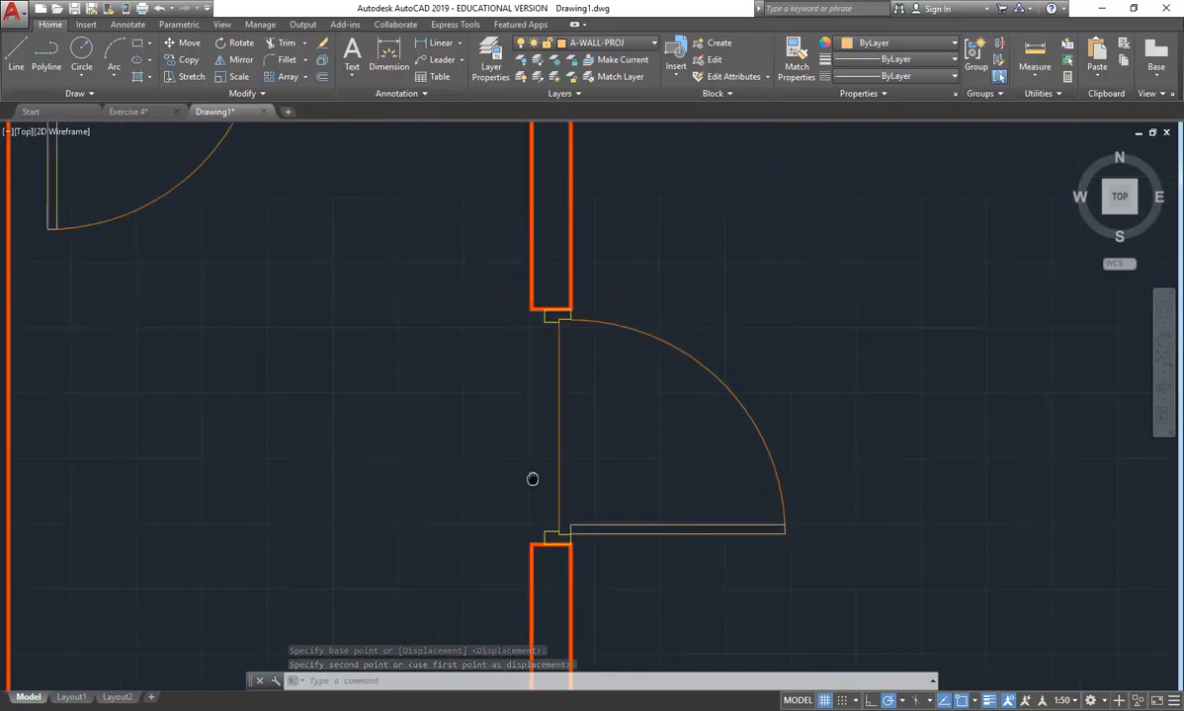
click(411, 294)
click(185, 45)
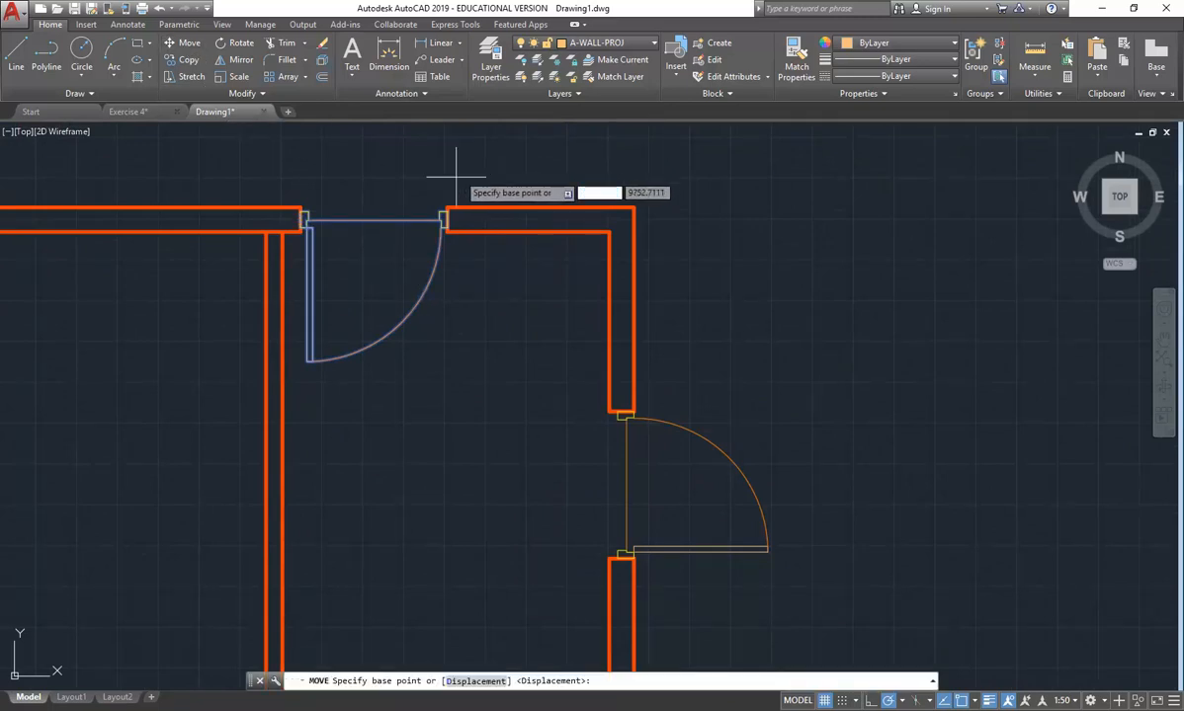
scroll(415, 237, up, 4)
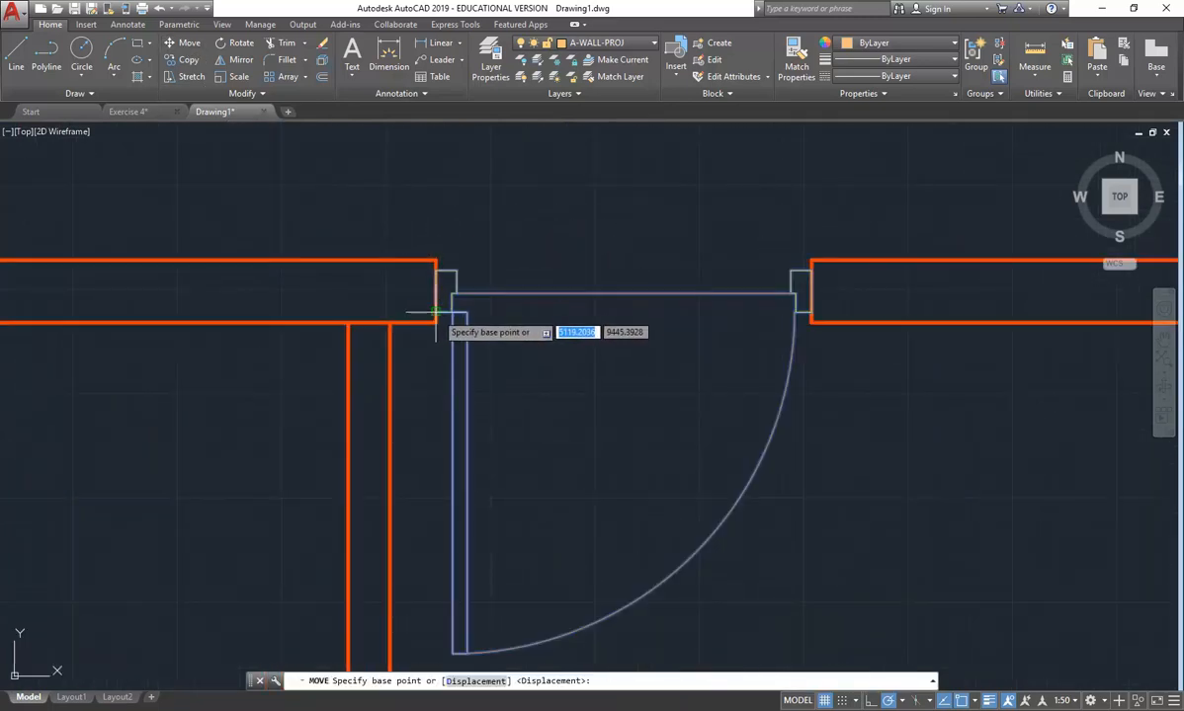
click(436, 293)
scroll(453, 302, down, 3)
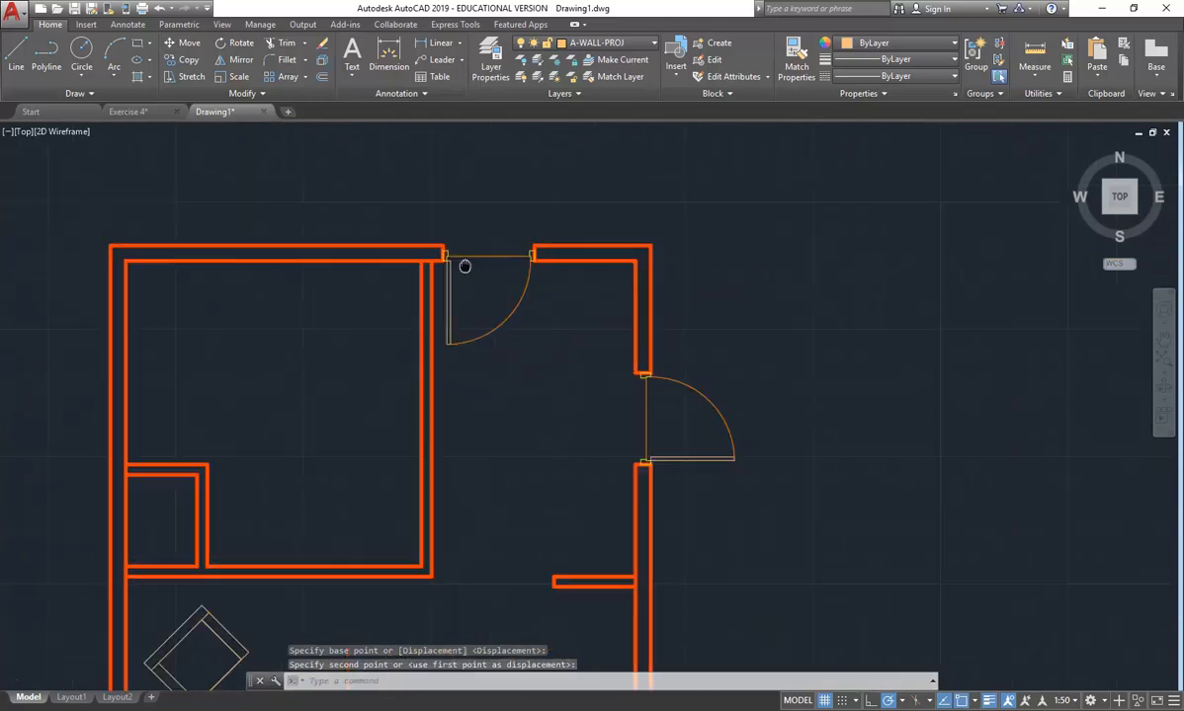
click(509, 329)
scroll(510, 329, down, 2)
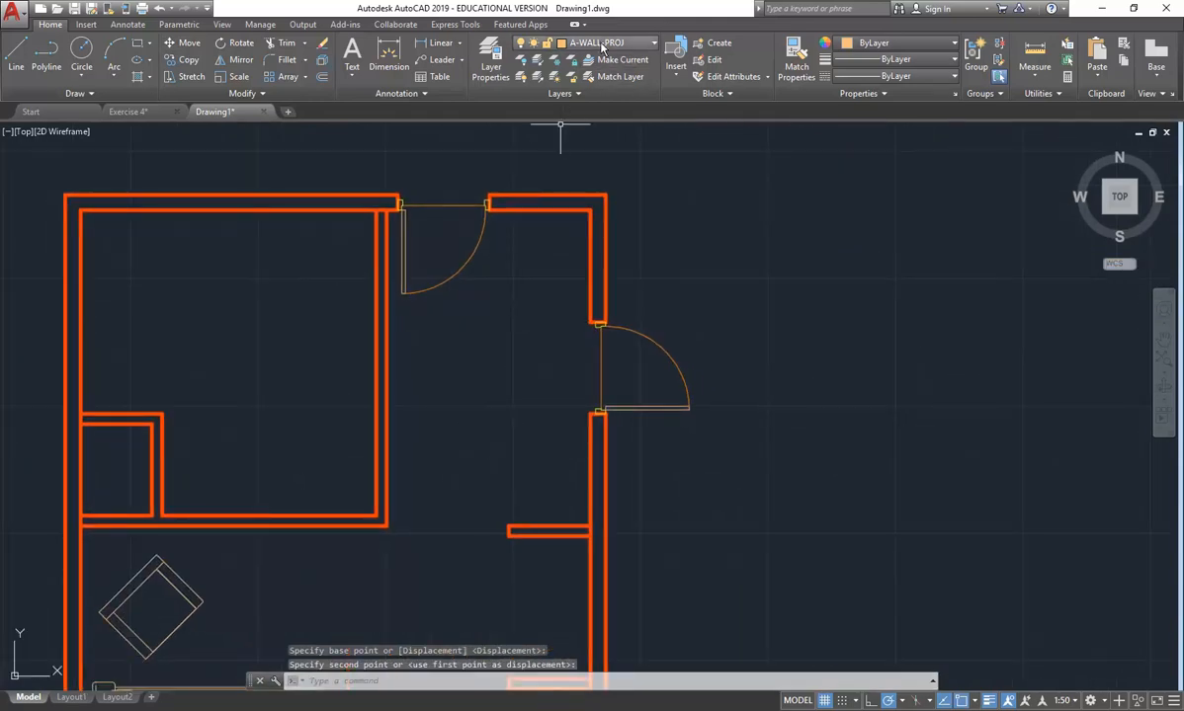
Create a layer named A-FLOOR with a lineweight of 0.09 mm.
click(602, 44)
click(491, 64)
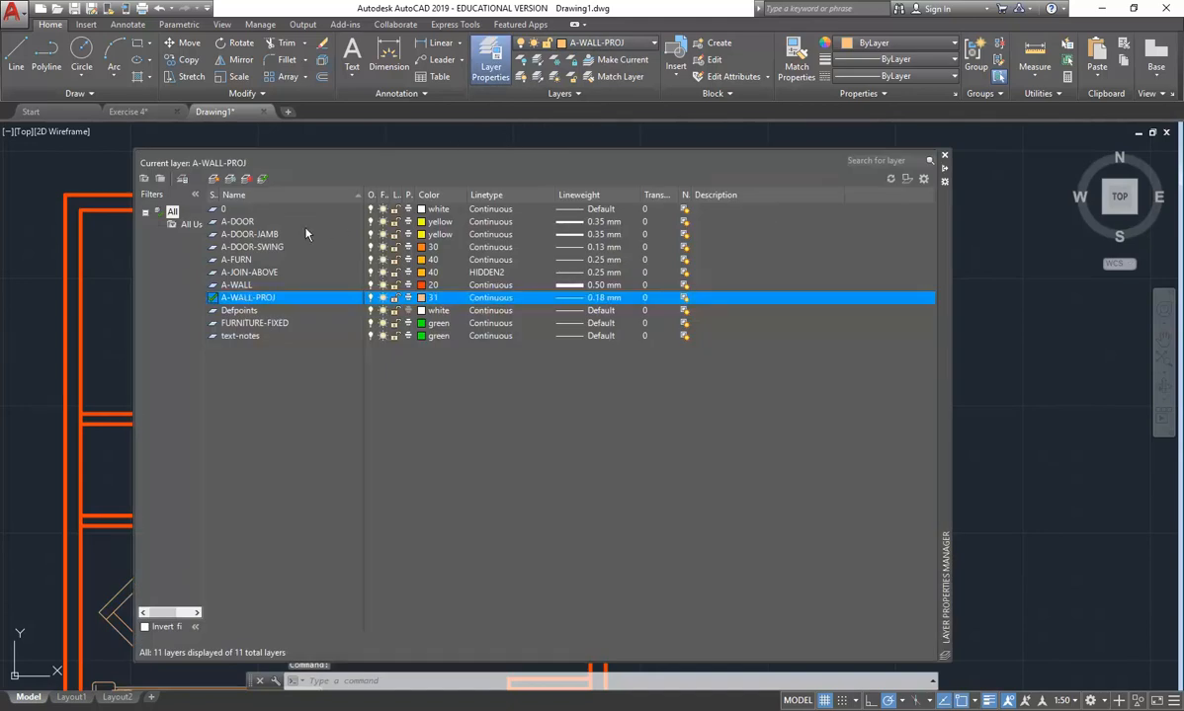
click(214, 179)
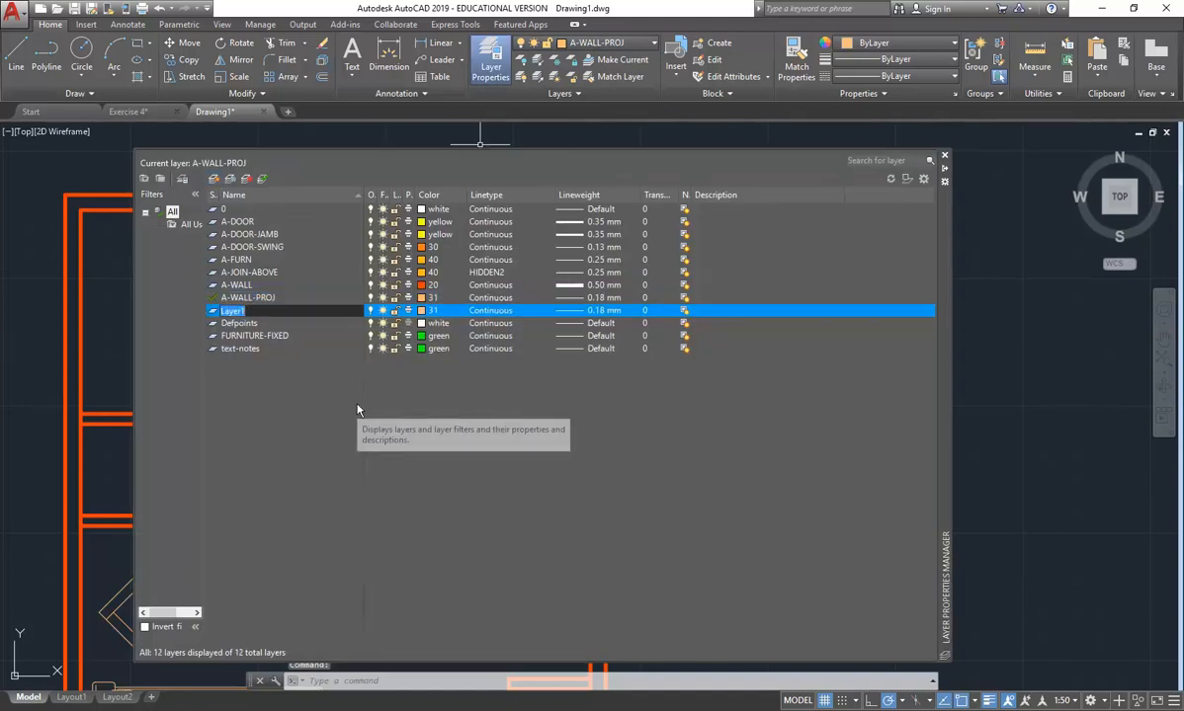
text(A)
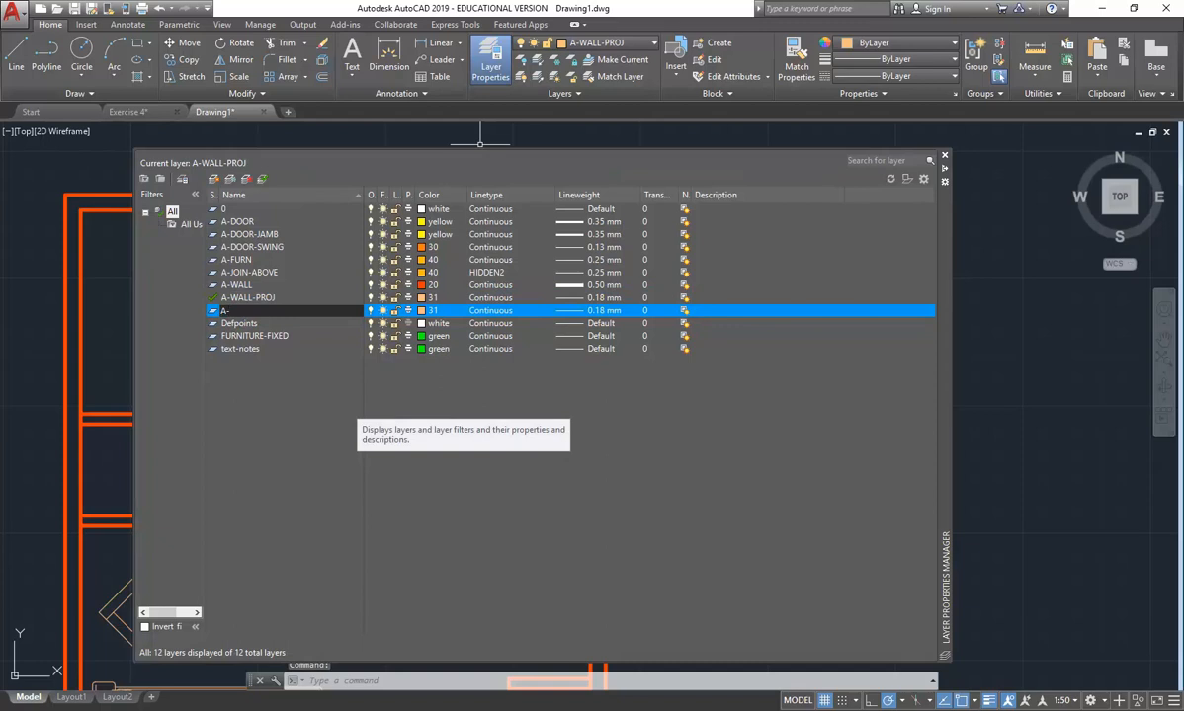
text(-FLOOR)
key(Return)
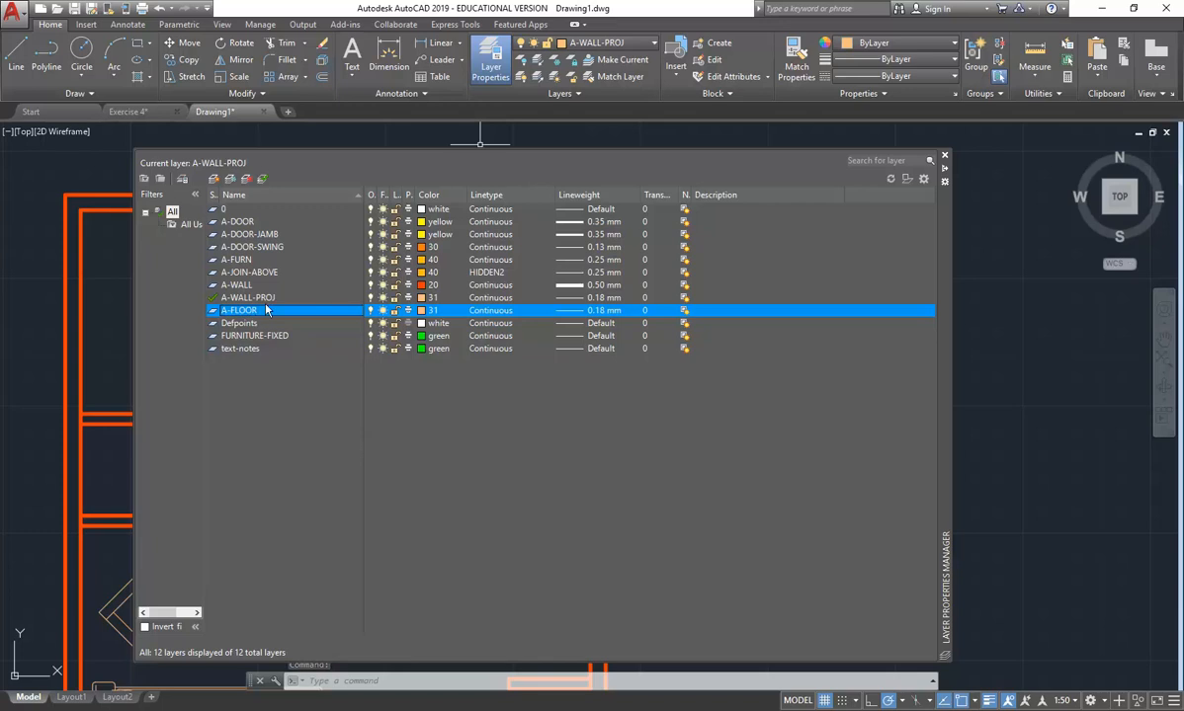
click(573, 315)
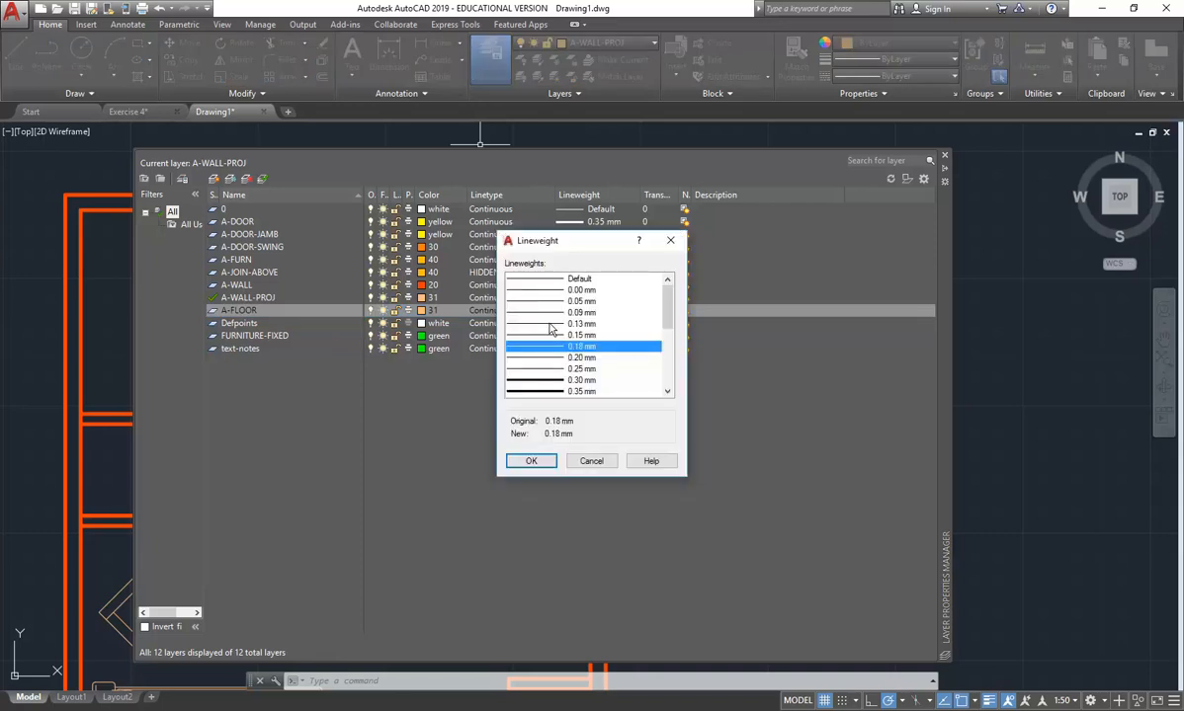
click(535, 313)
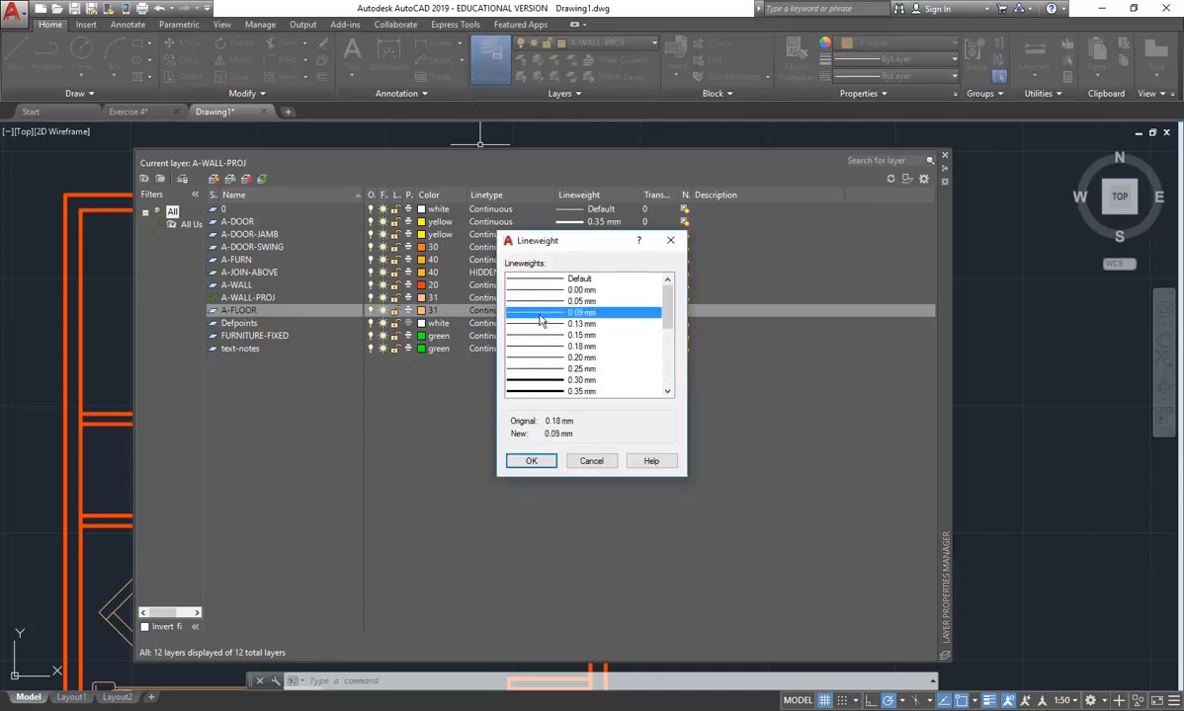
click(532, 461)
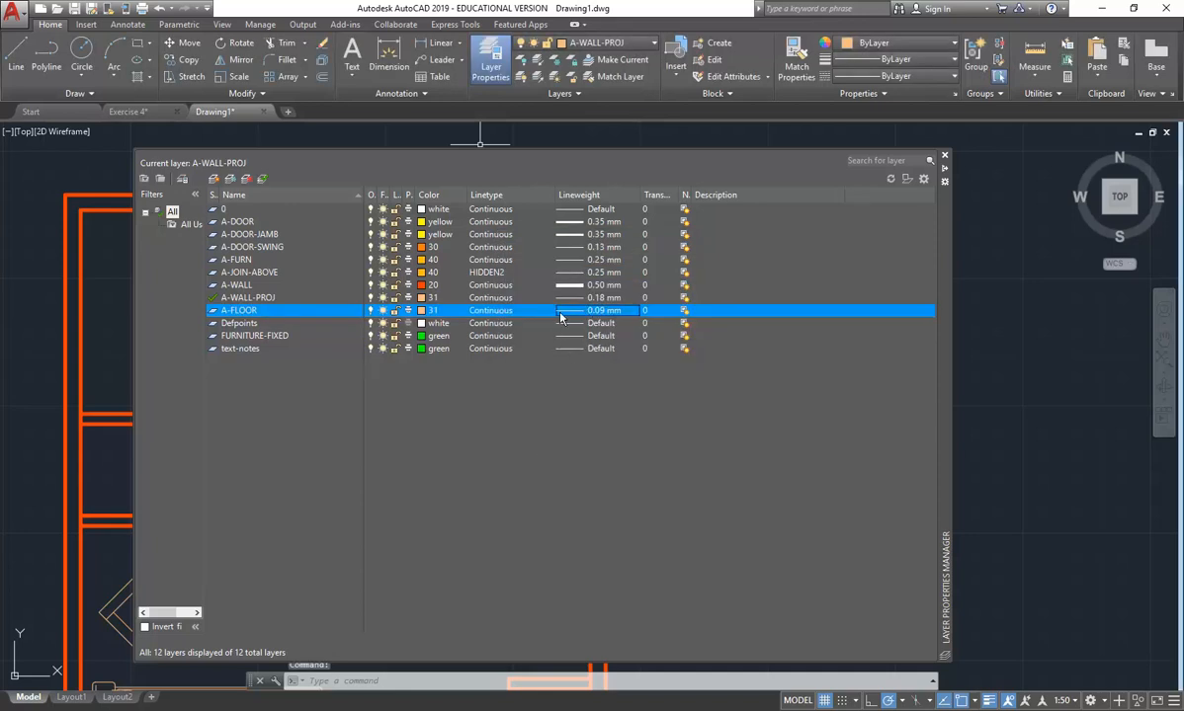
Make A-FLOOR the current layer and set its colour to 33.
double_click(213, 311)
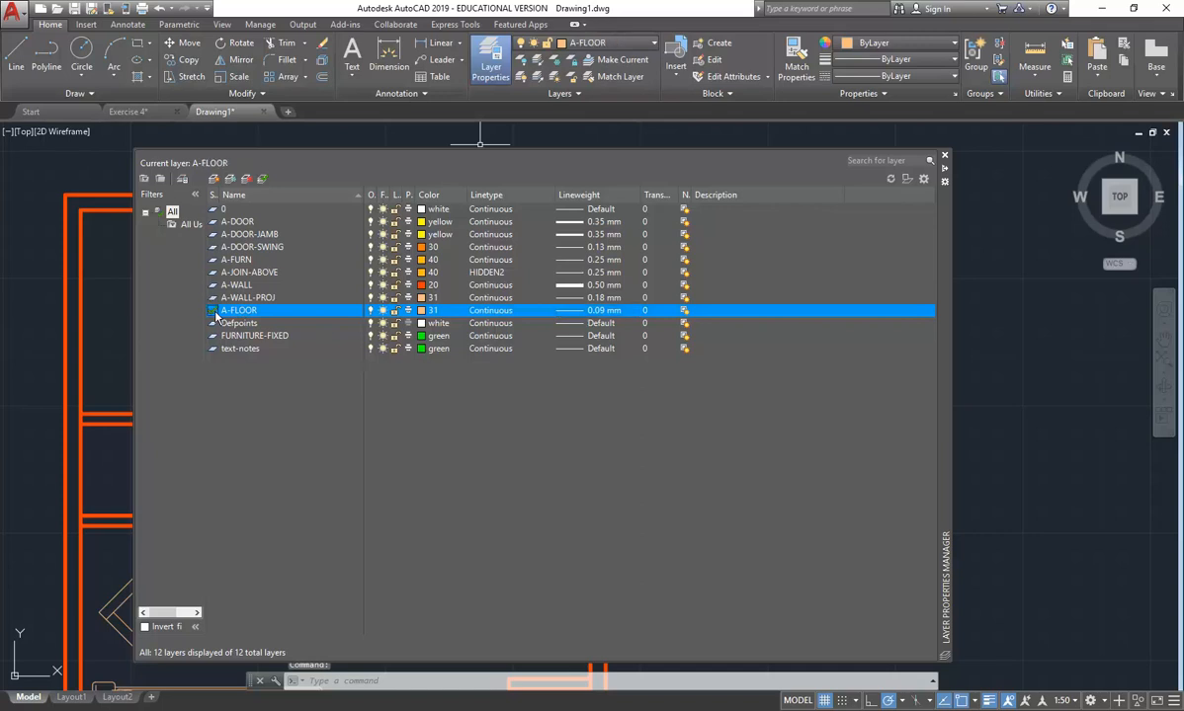
click(432, 310)
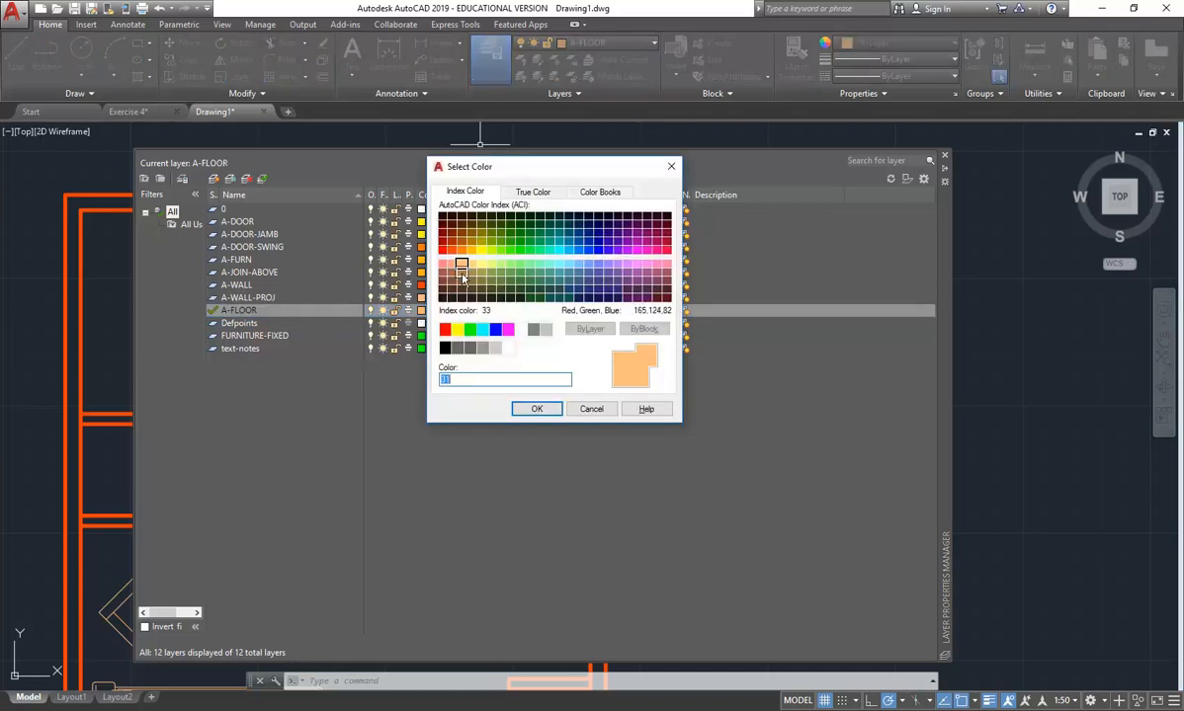
click(463, 273)
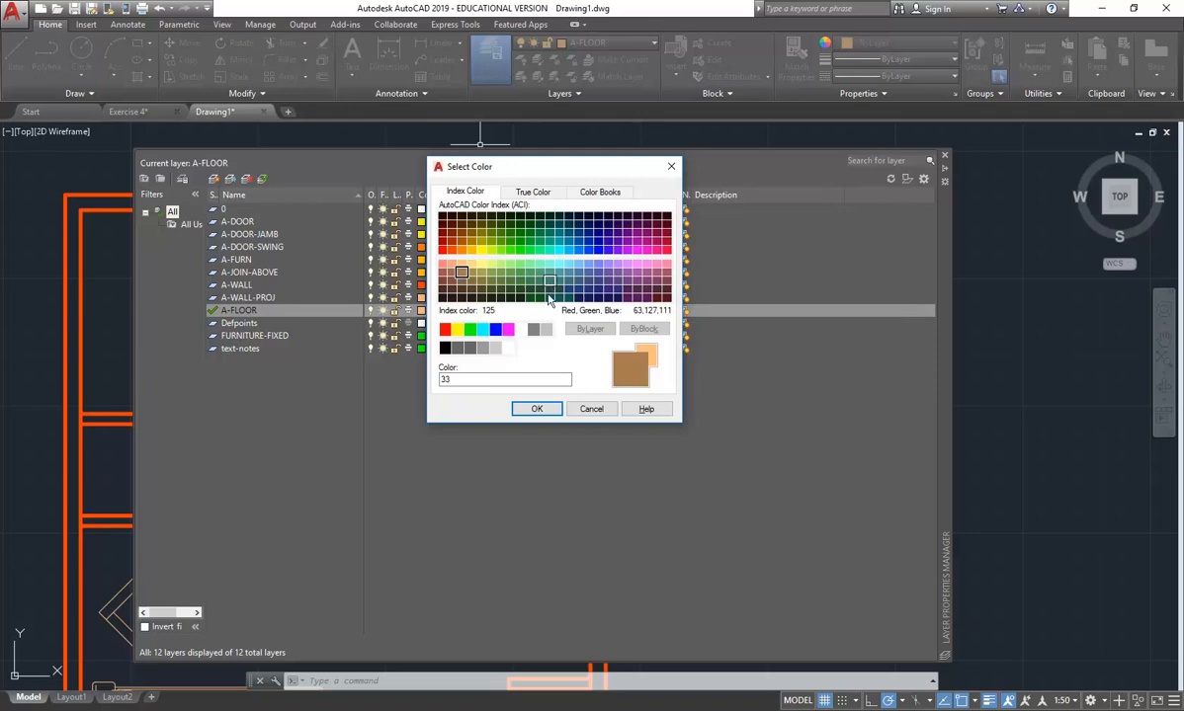
click(535, 409)
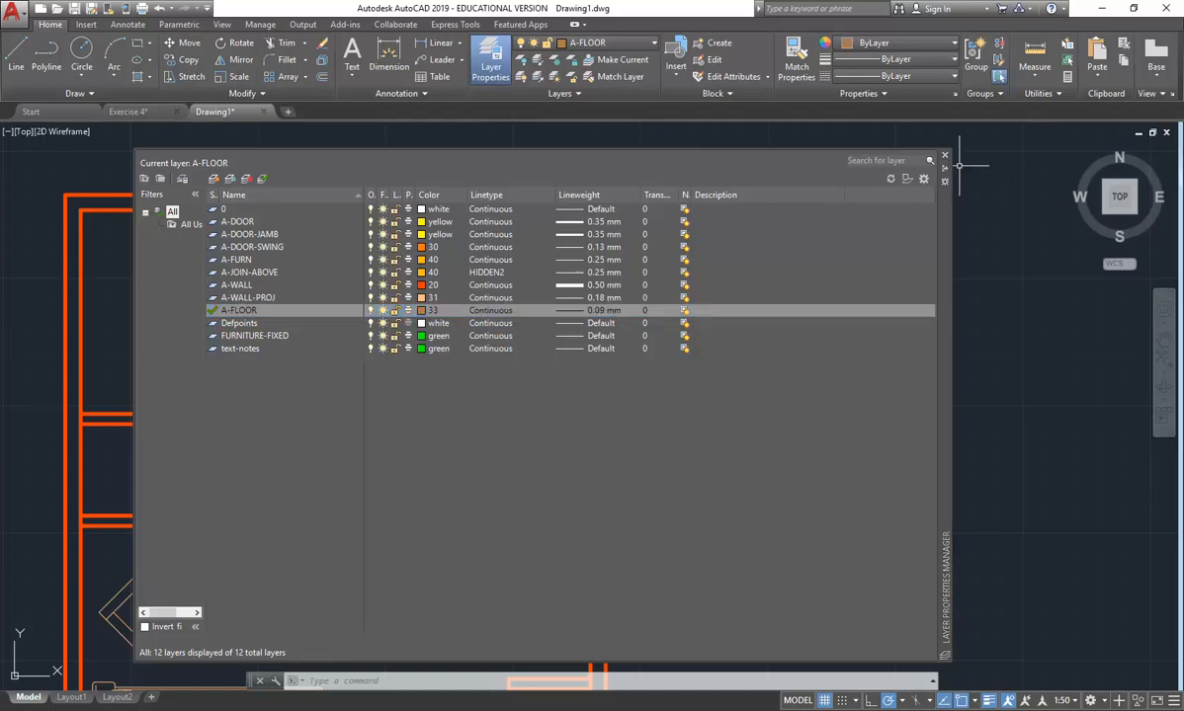
click(944, 155)
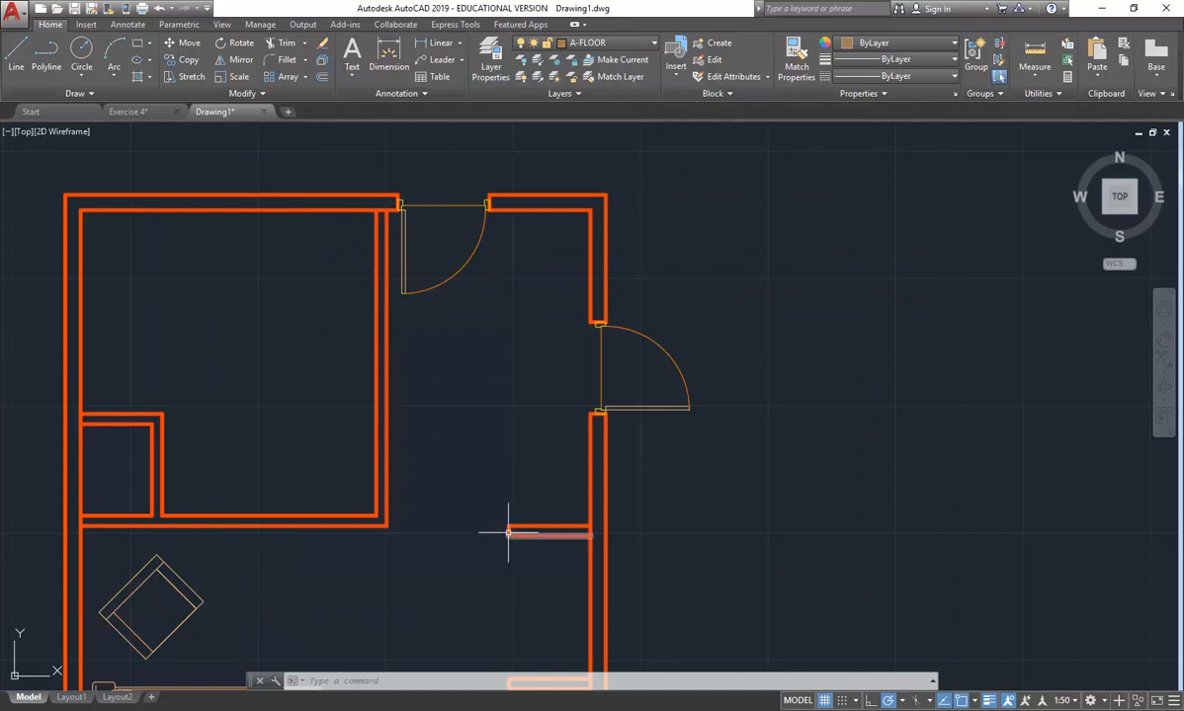
Draw a line across the hall opening from the inner room's lower-right outer corner to the stub wall's upper end corner.
click(16, 54)
click(387, 527)
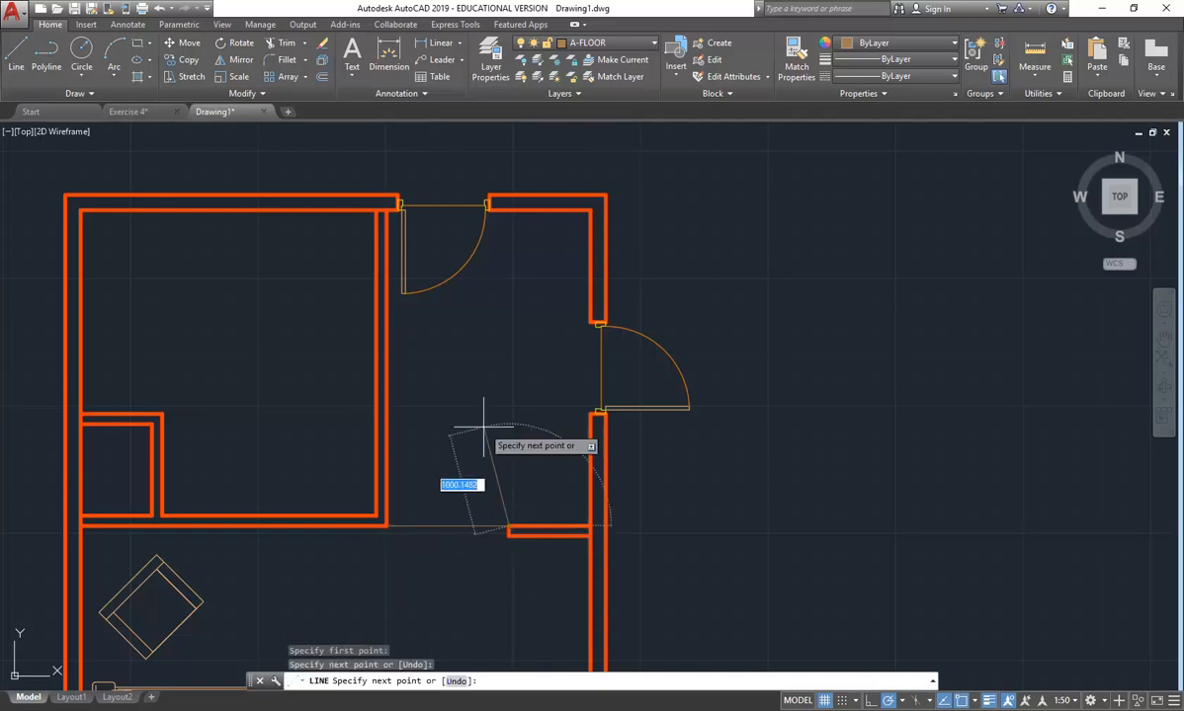
key(Return)
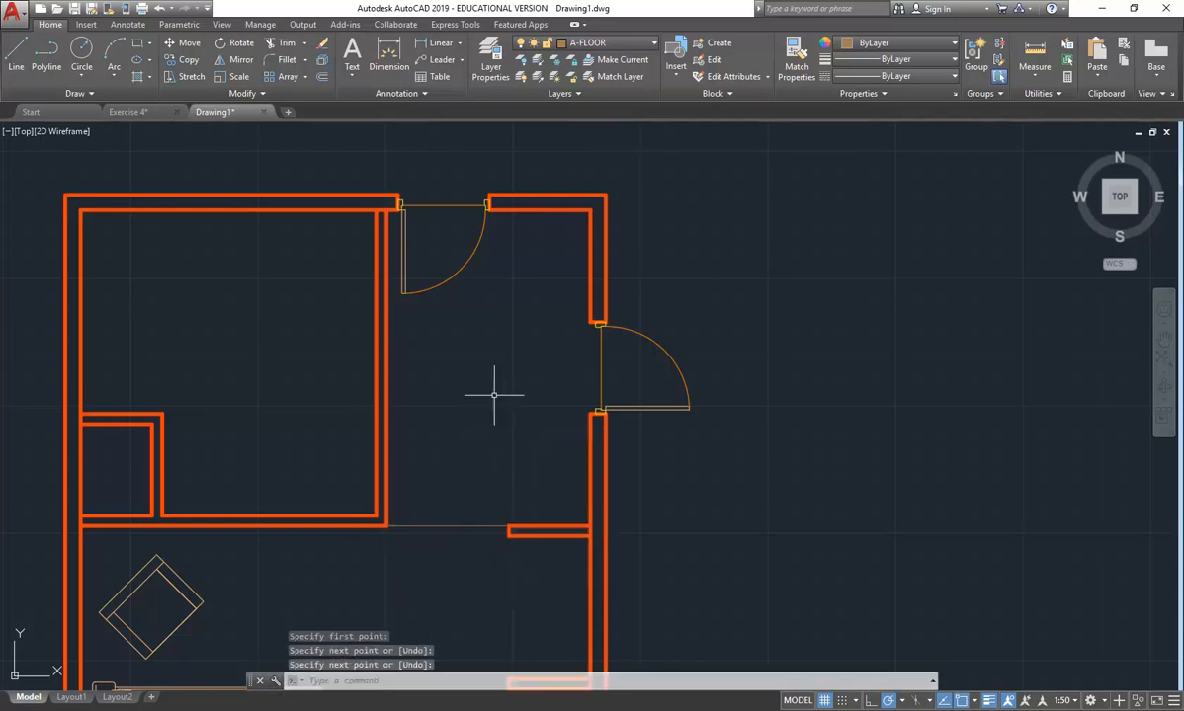
Start a hatch for the hall floor and set its pattern type to User defined.
middle_drag(491, 396, 499, 412)
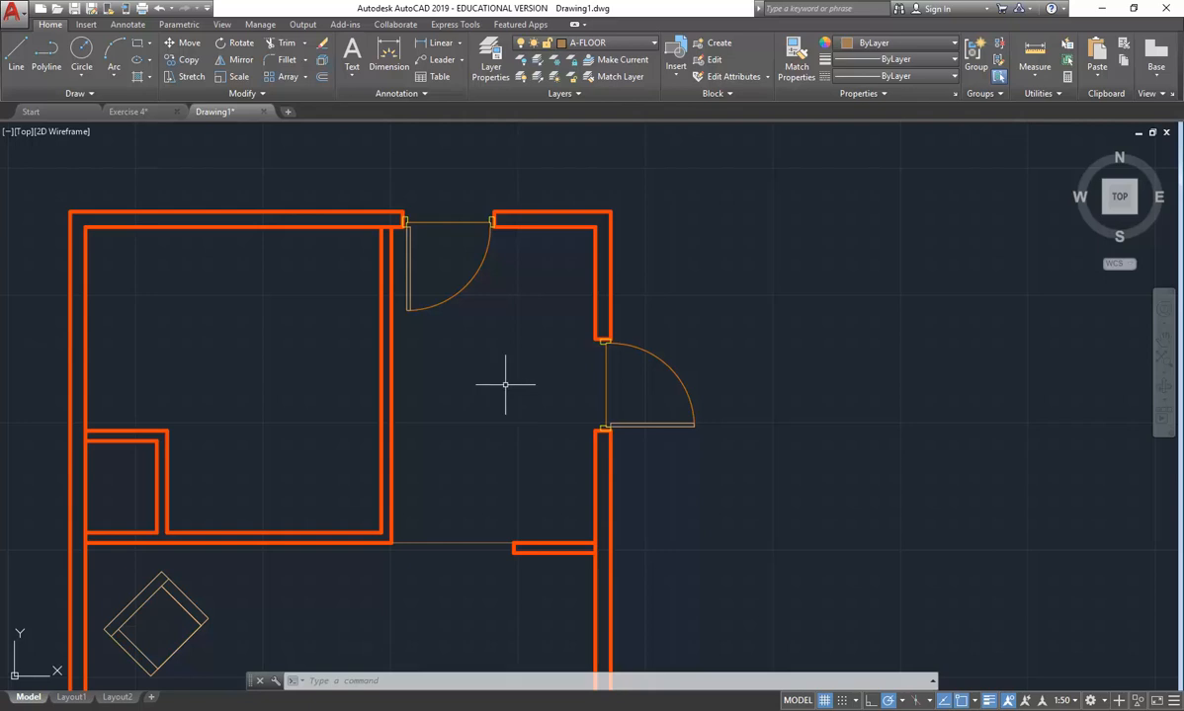
click(135, 78)
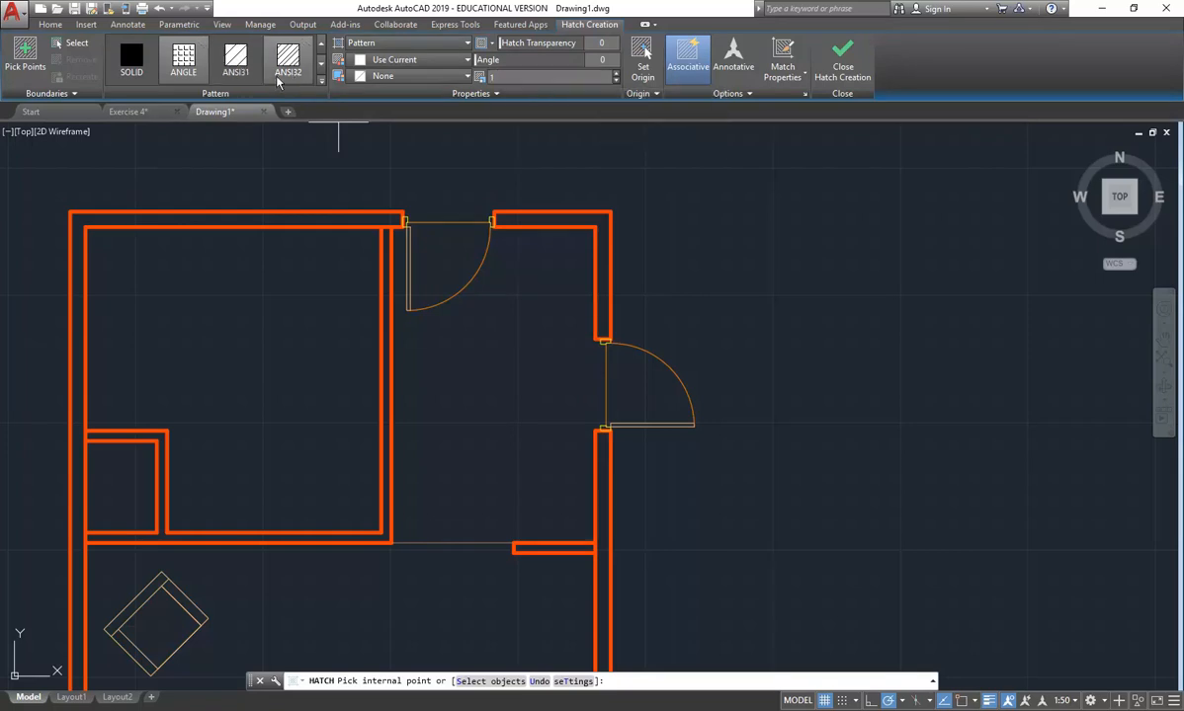
click(321, 78)
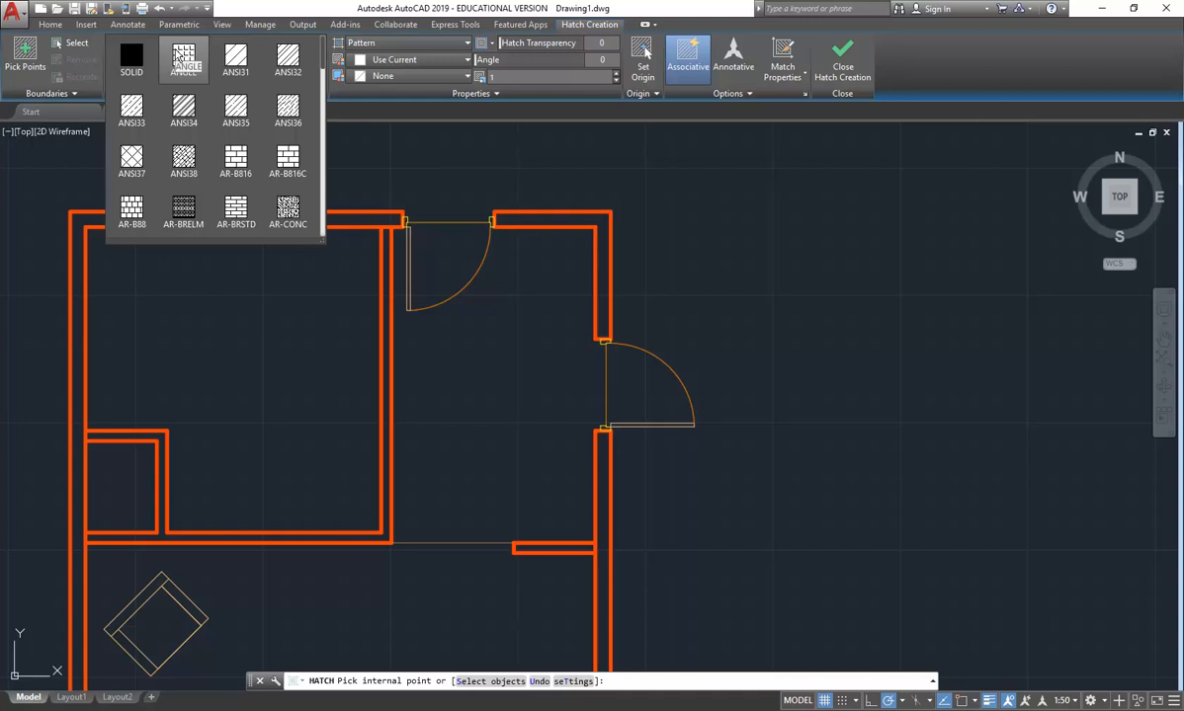
click(400, 45)
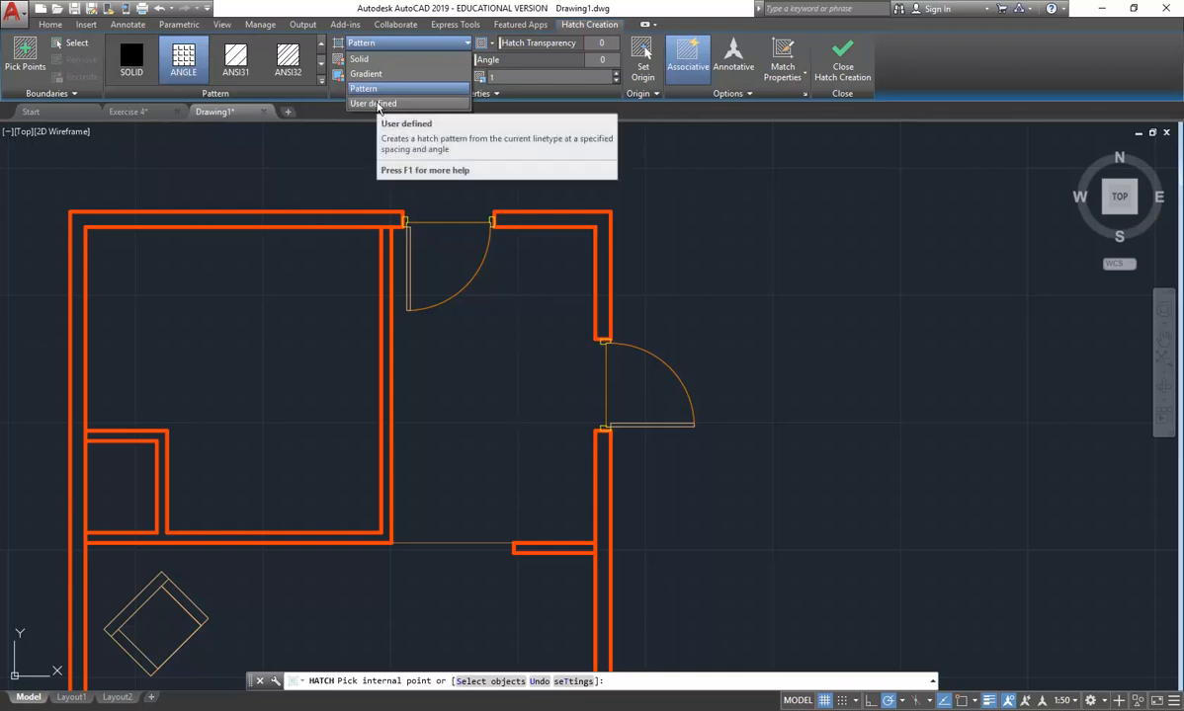
click(322, 83)
click(323, 85)
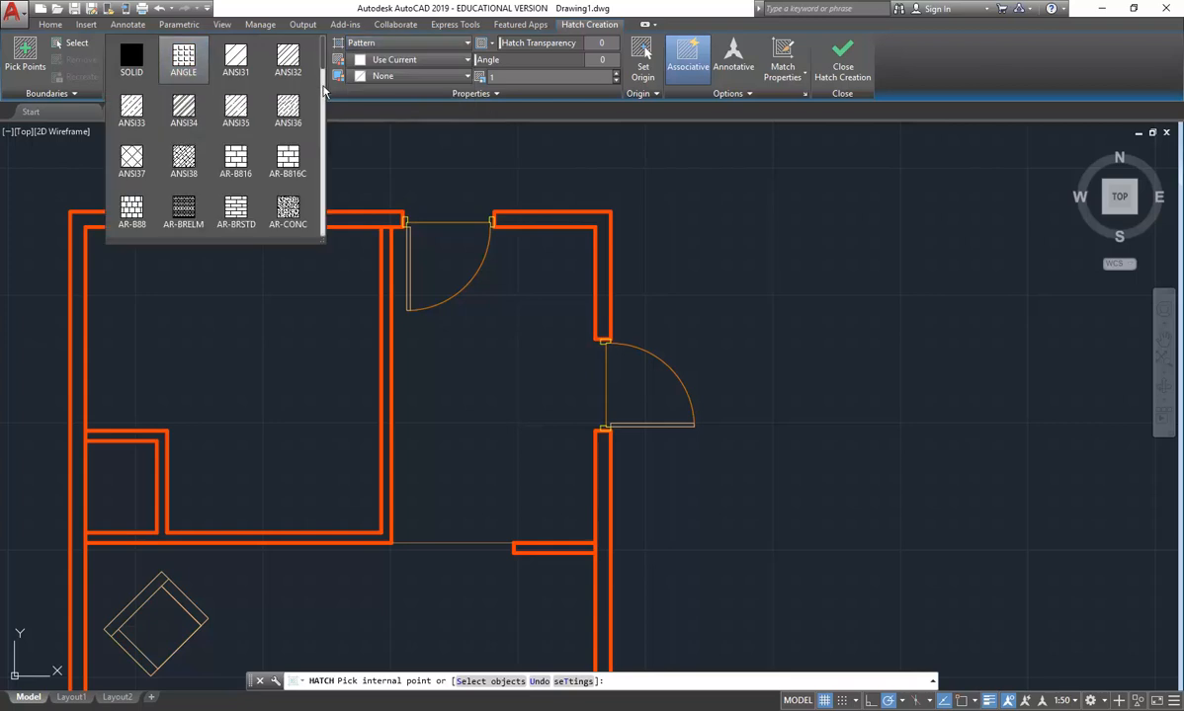
mouse_move(321, 62)
mouse_down()
mouse_move(326, 230)
mouse_move(321, 46)
mouse_up()
click(376, 44)
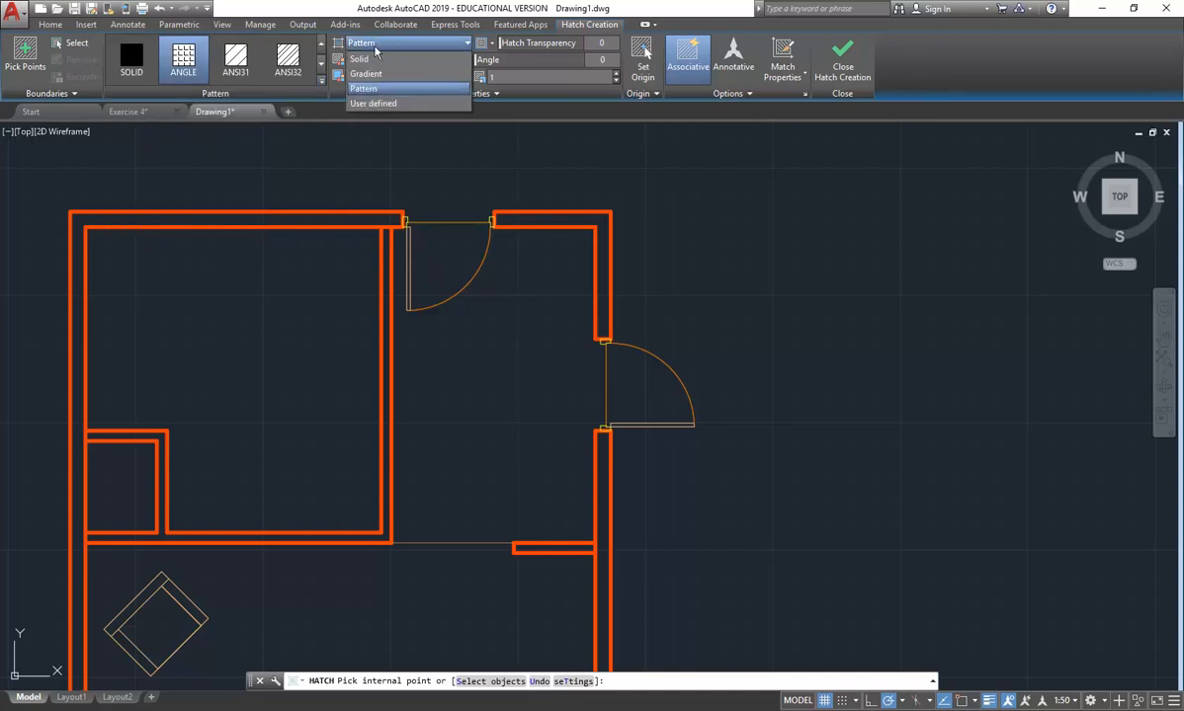
click(375, 51)
click(320, 78)
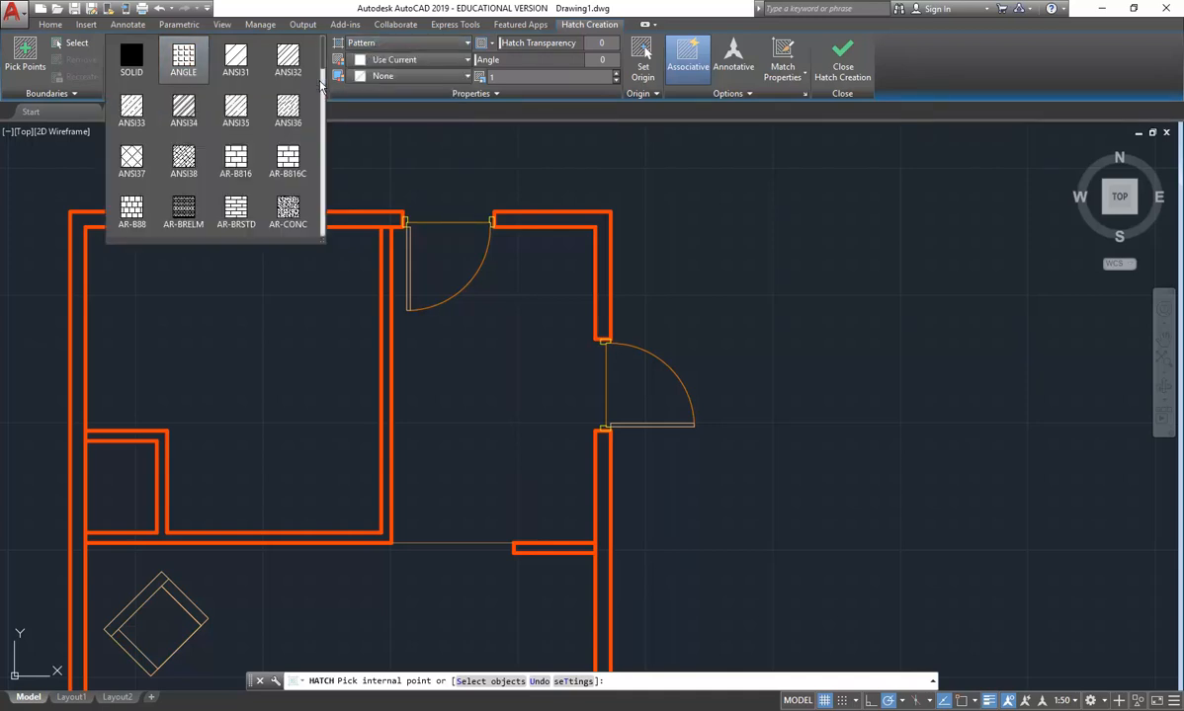
click(184, 75)
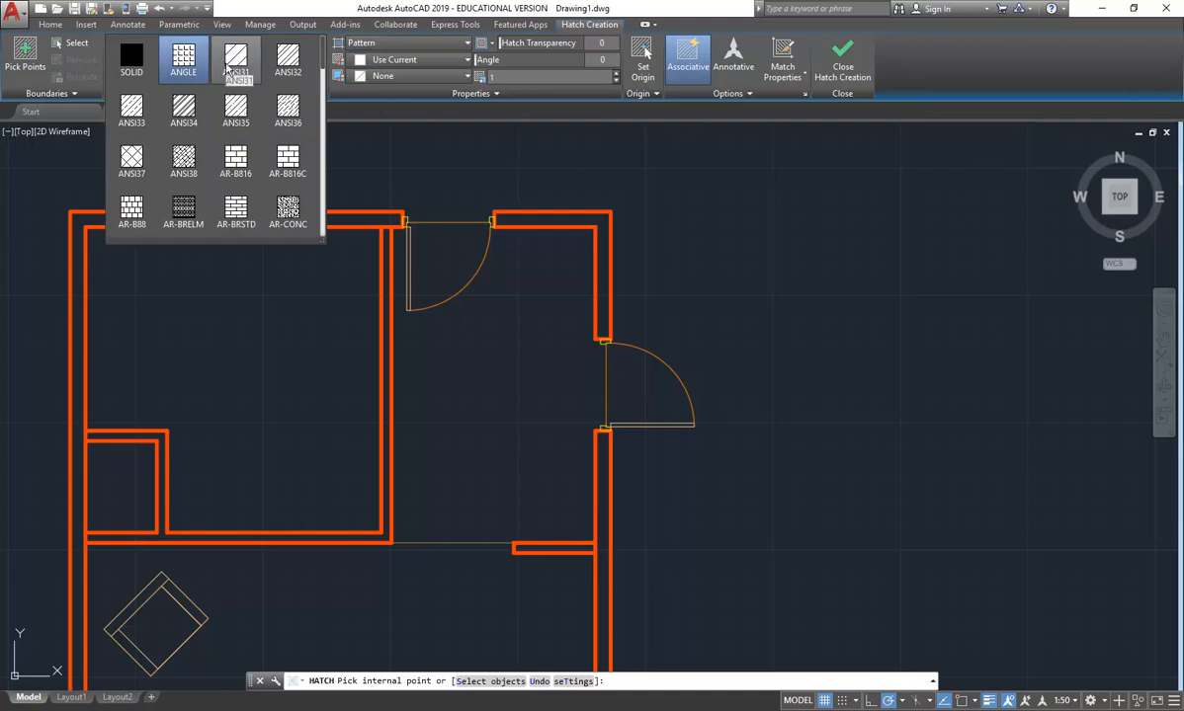
click(344, 44)
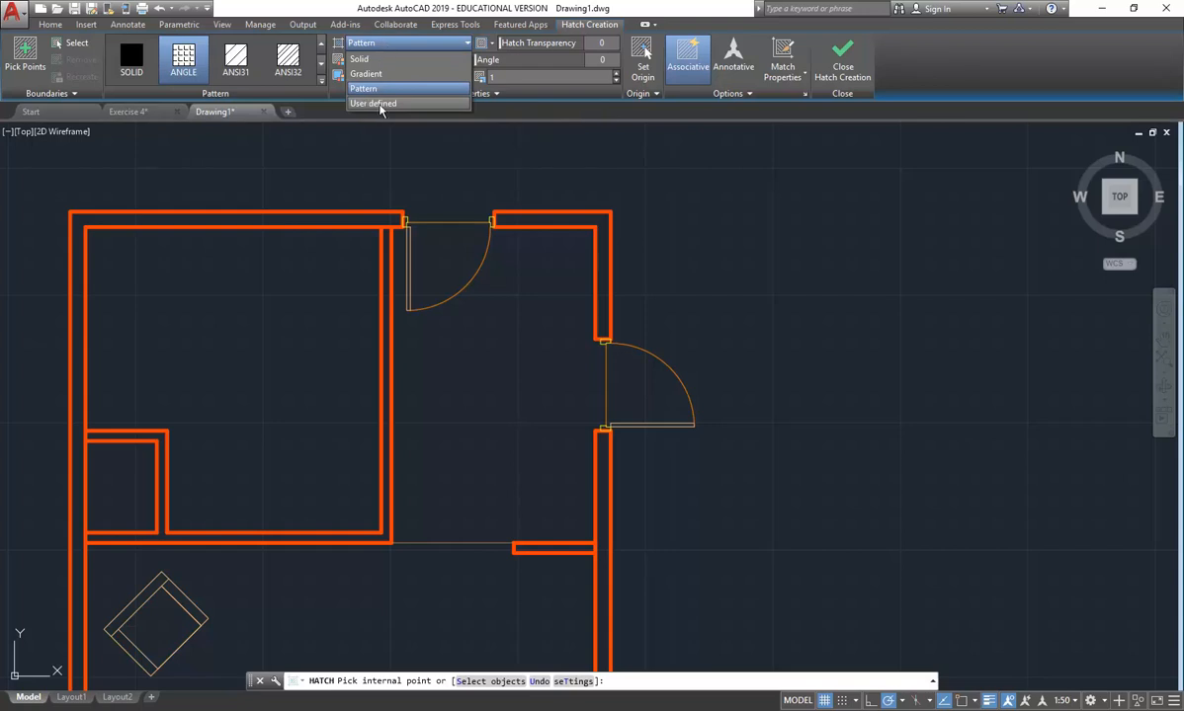
click(374, 103)
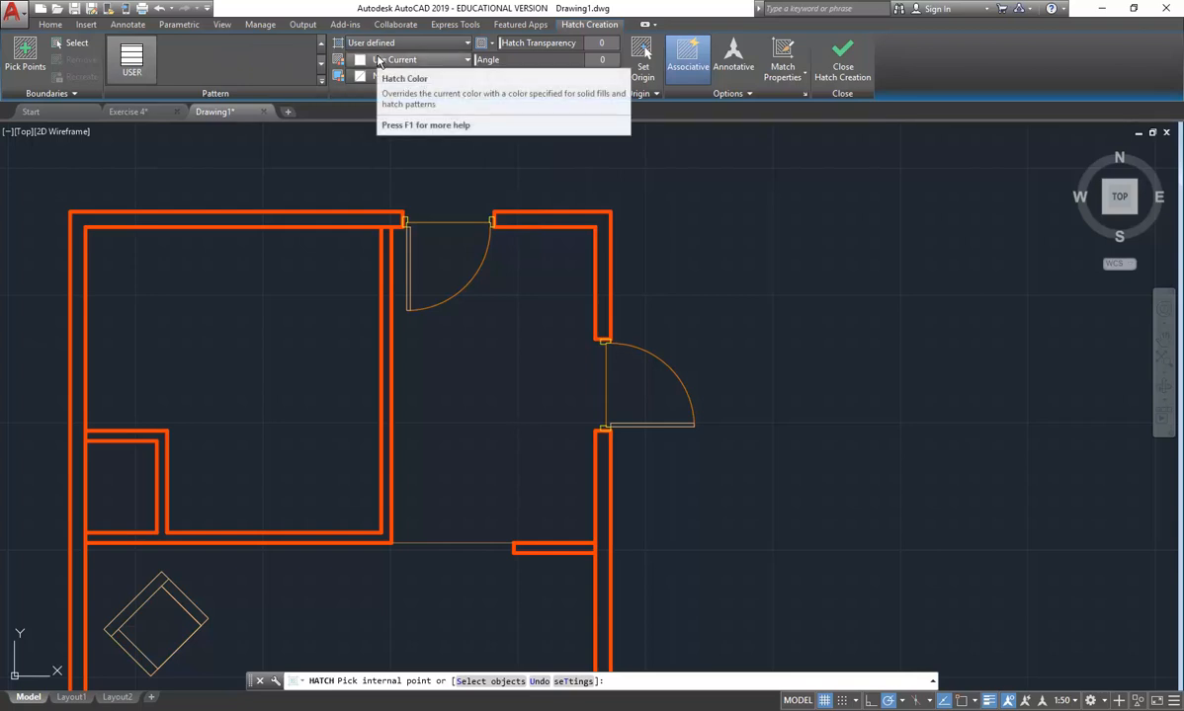
Hatch the hall floor, including the area within the upper door's swing, with lines at a 90° angle and 150 spacing, coloured ByLayer.
click(392, 90)
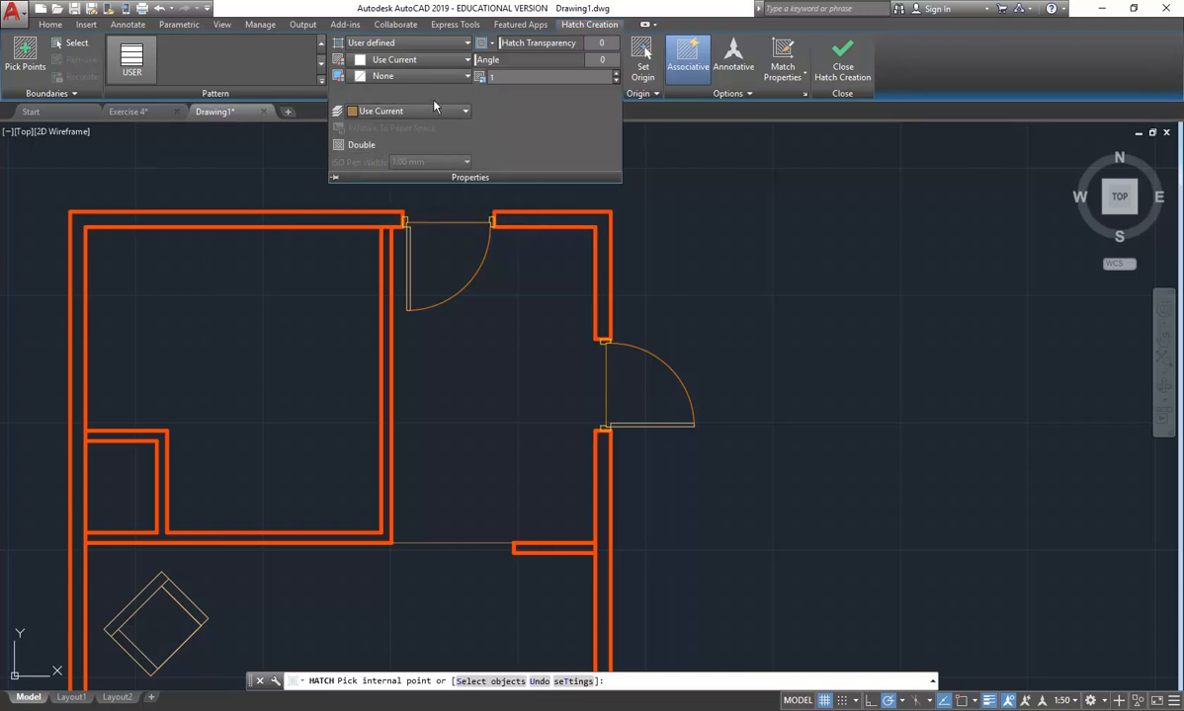
click(510, 76)
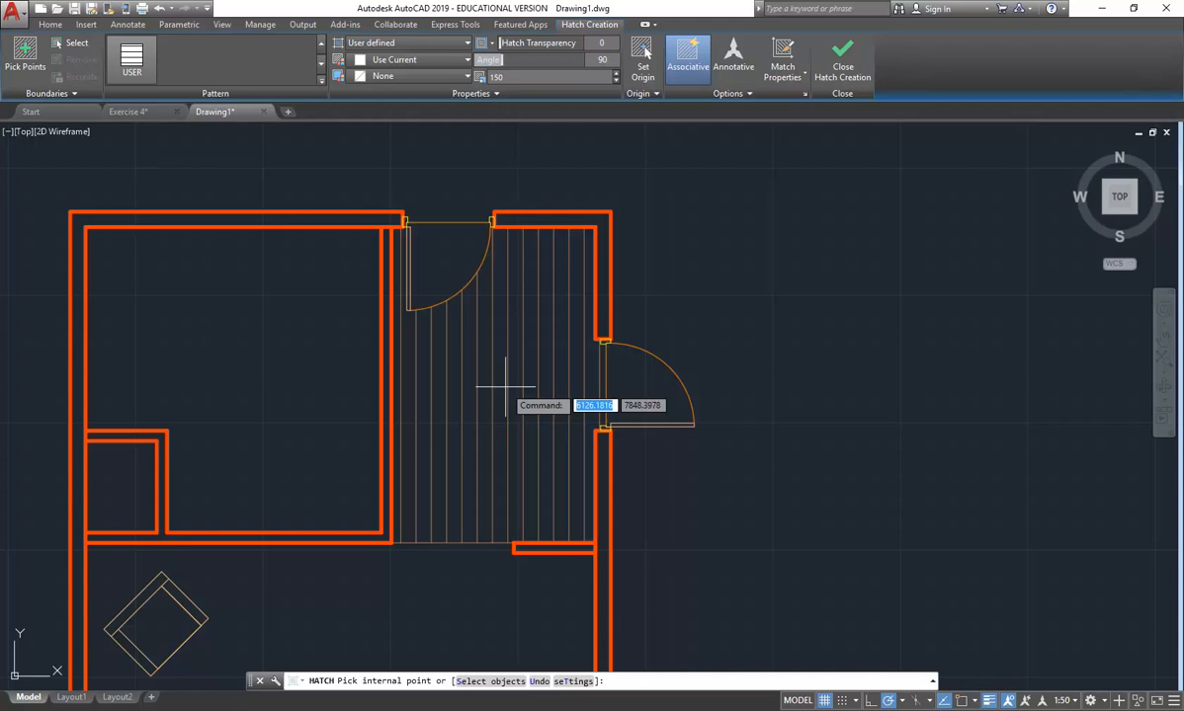
click(505, 388)
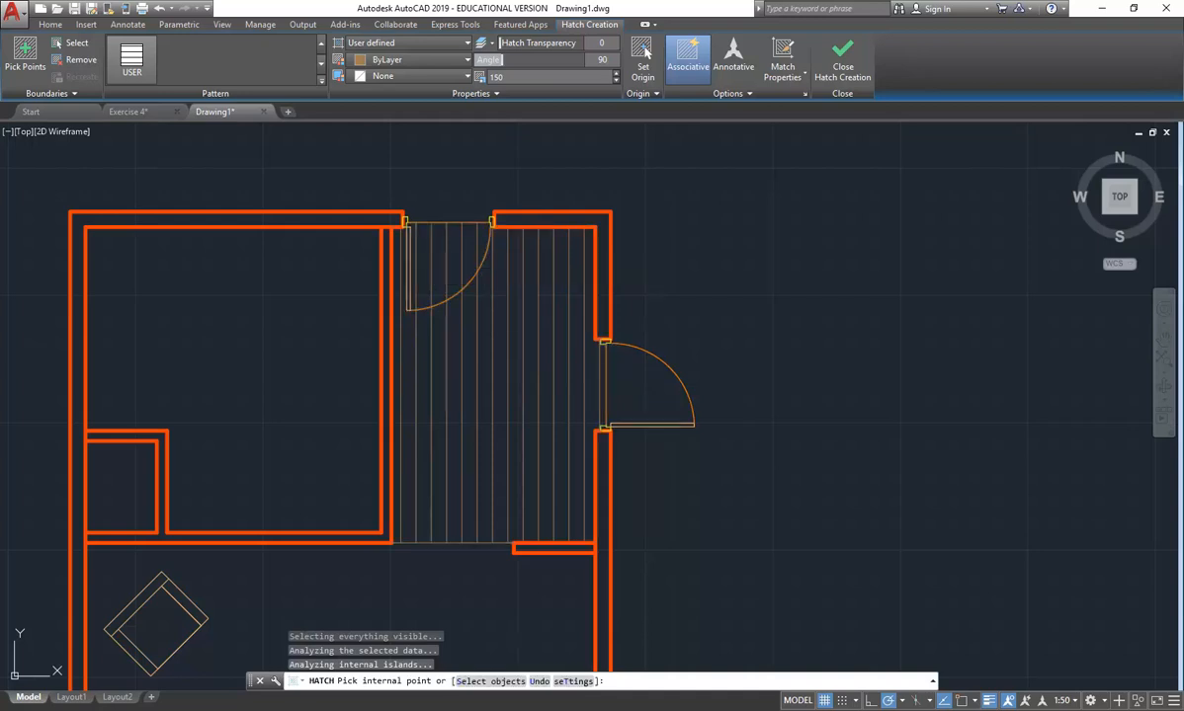
key(Return)
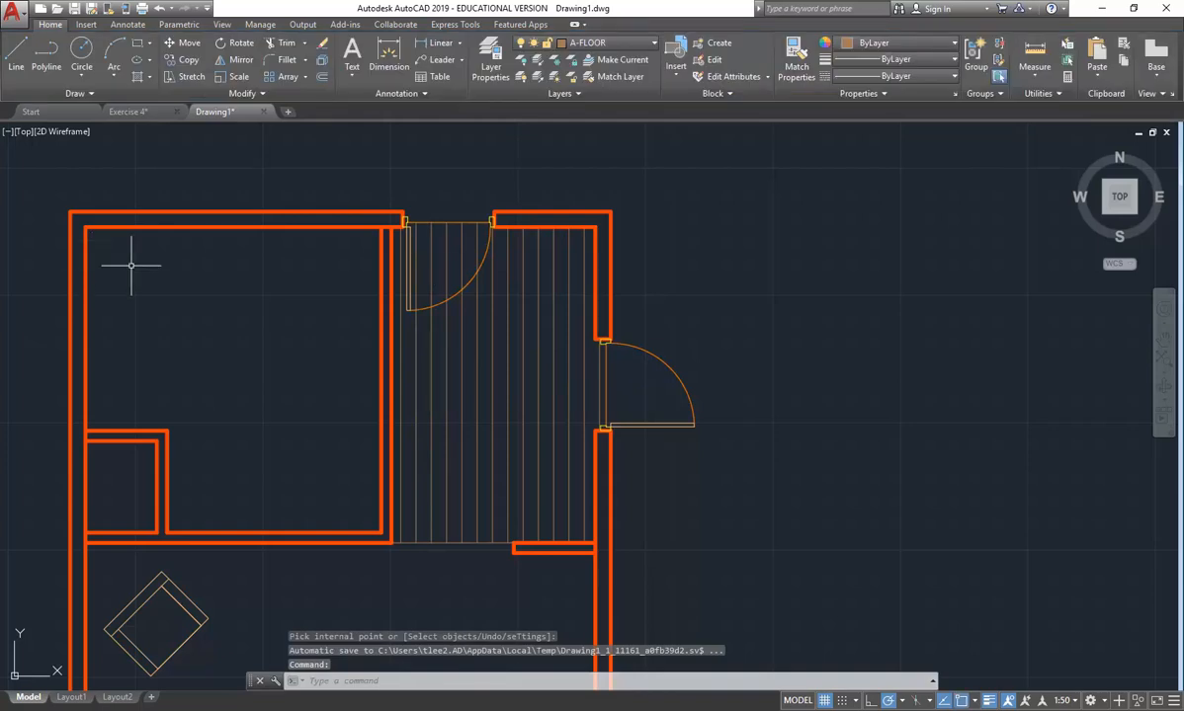
Start another user-defined hatch and turn on the Double option for a crossed grid pattern.
middle_drag(131, 264, 254, 266)
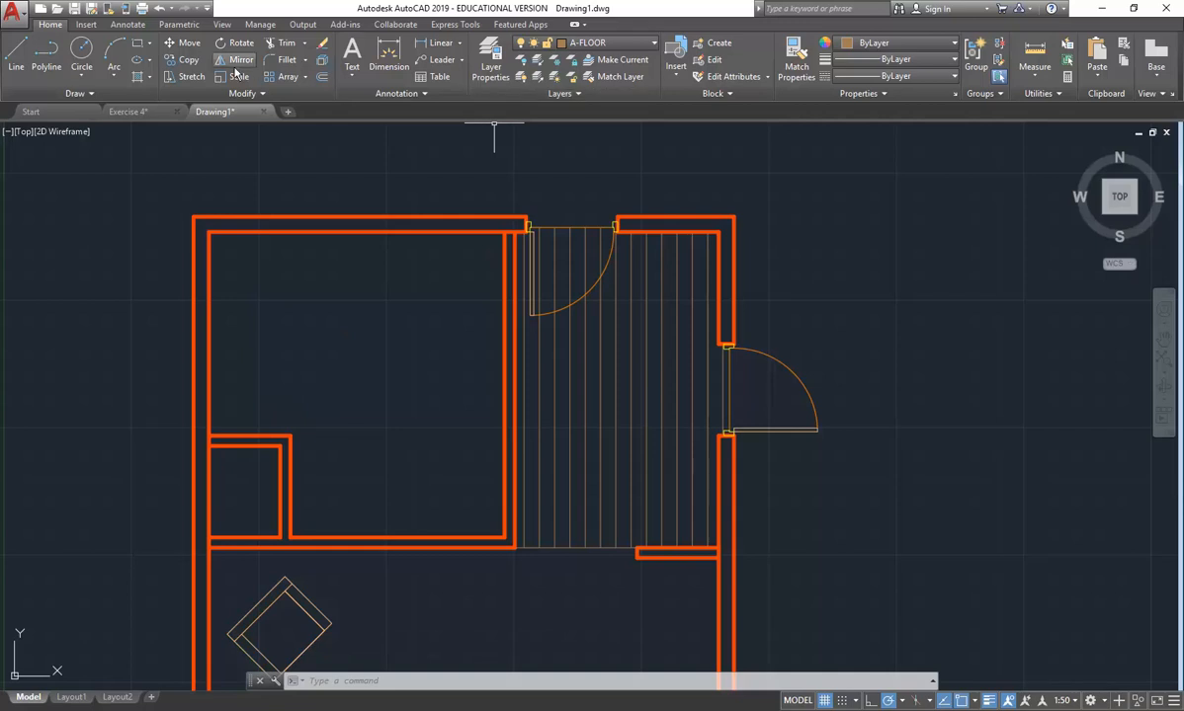
click(137, 75)
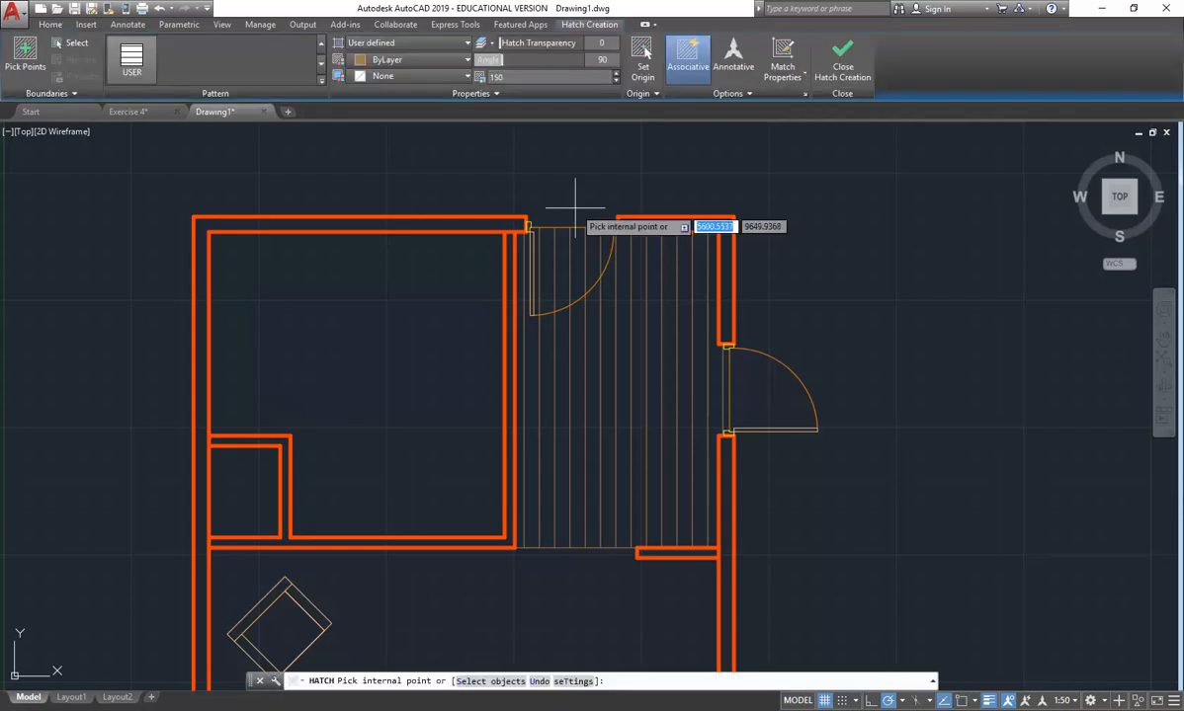
click(470, 93)
click(351, 149)
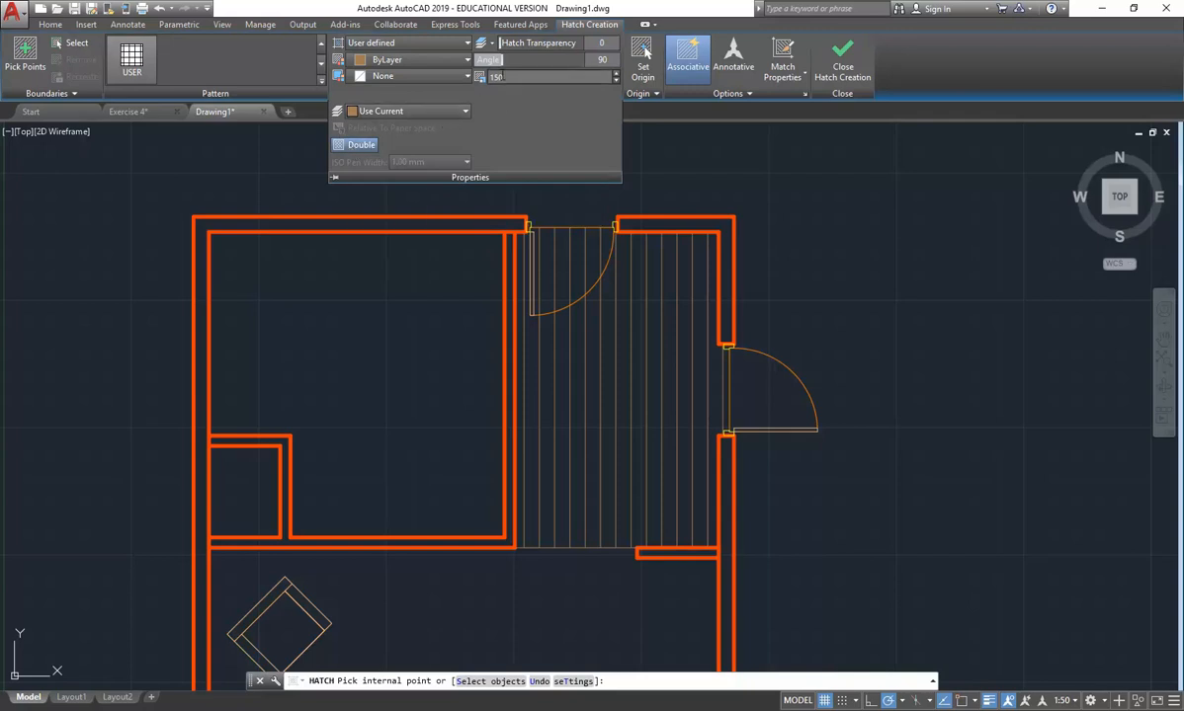
Set the user-defined double hatch spacing to 600.
click(524, 77)
text(600)
key(Return)
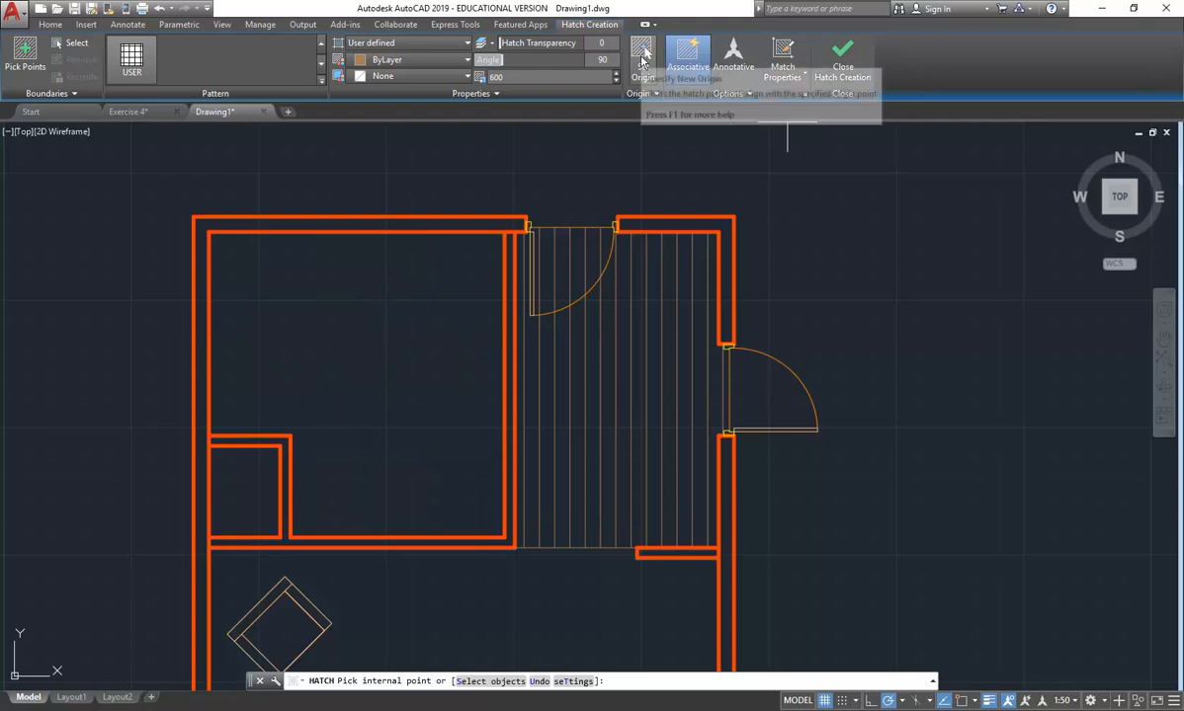
Set the hatch origin at the bathroom's lower-right inner corner and fill the bathroom floor with the square tile hatch.
click(640, 62)
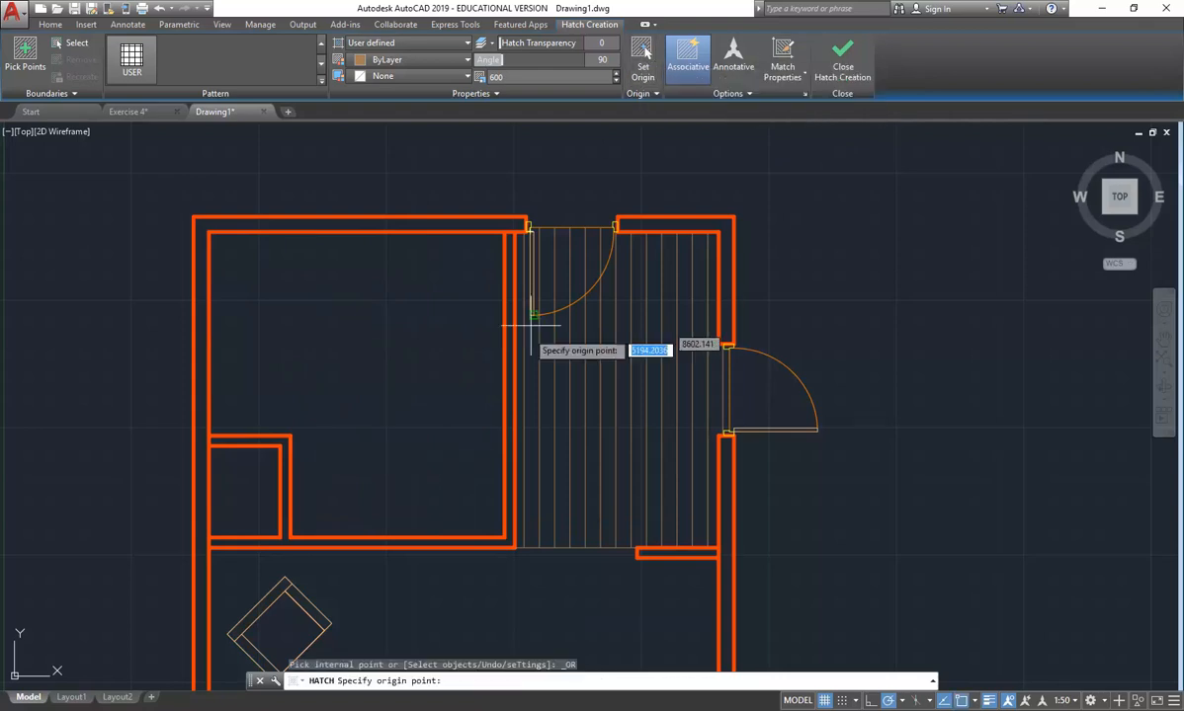
click(505, 538)
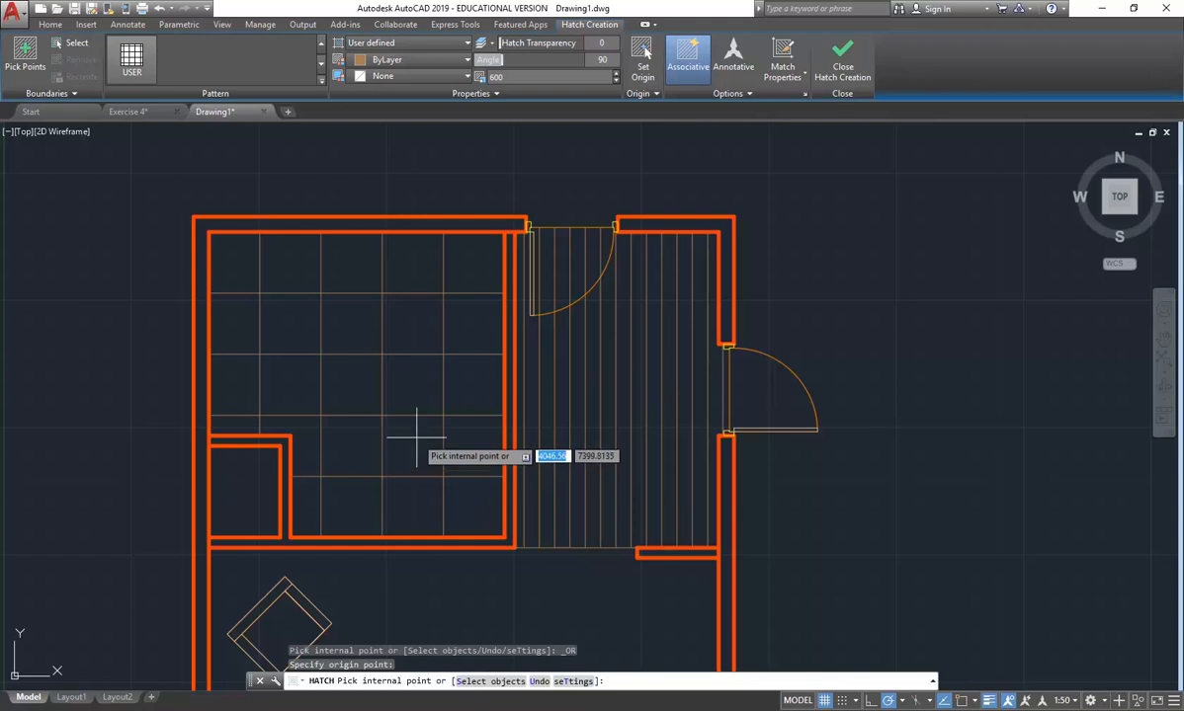
click(416, 436)
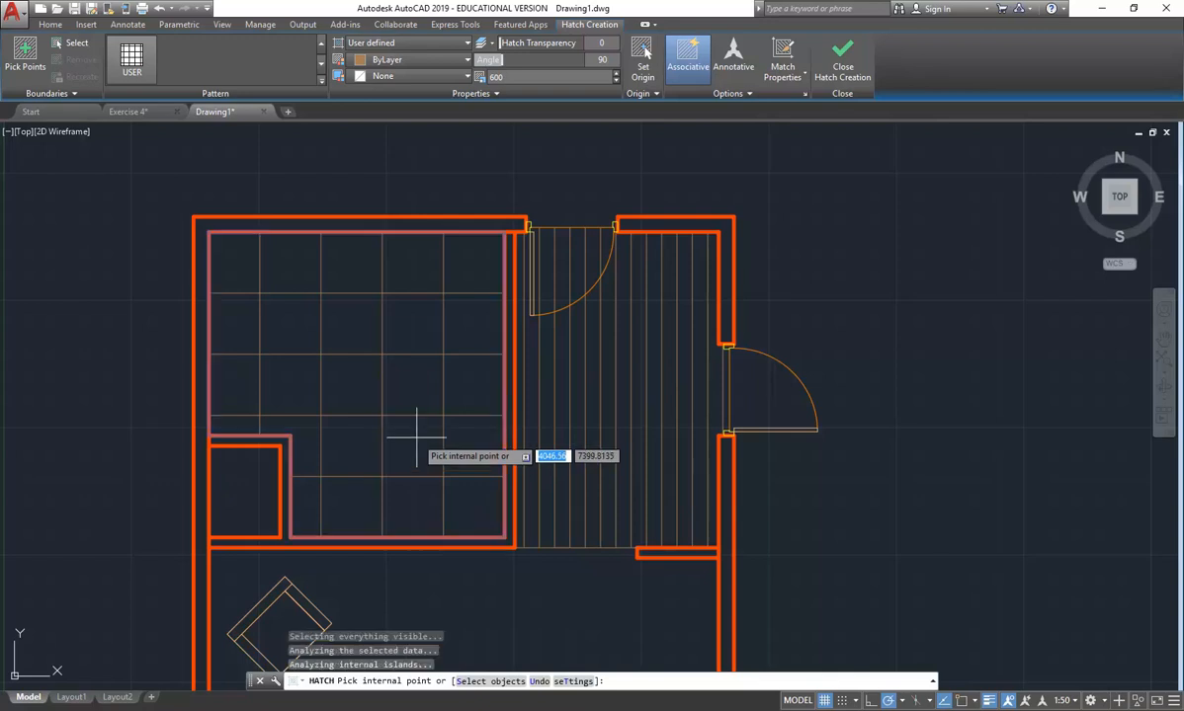
key(Return)
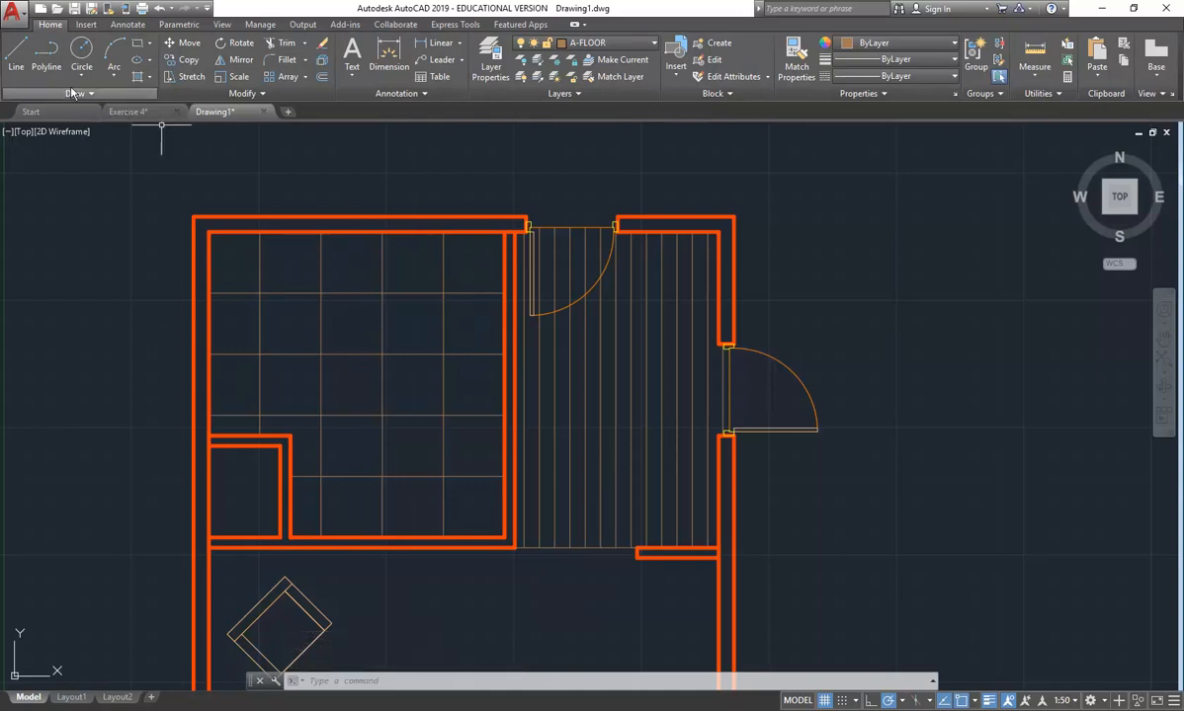
click(20, 57)
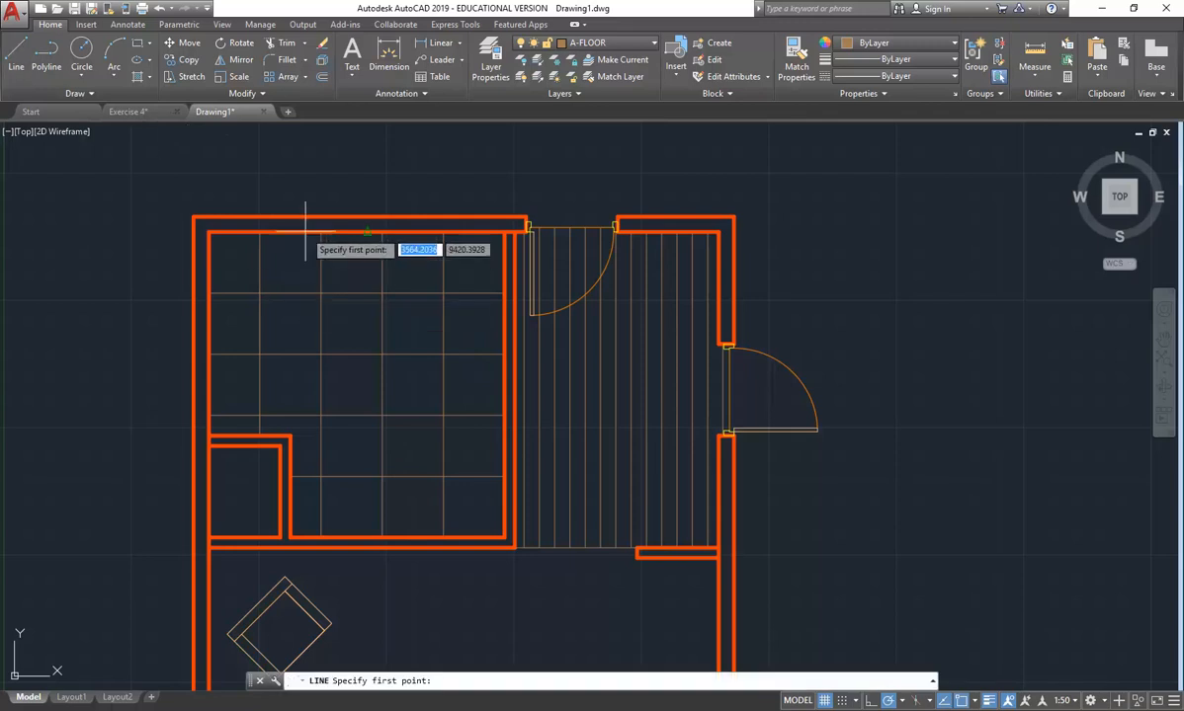
click(291, 435)
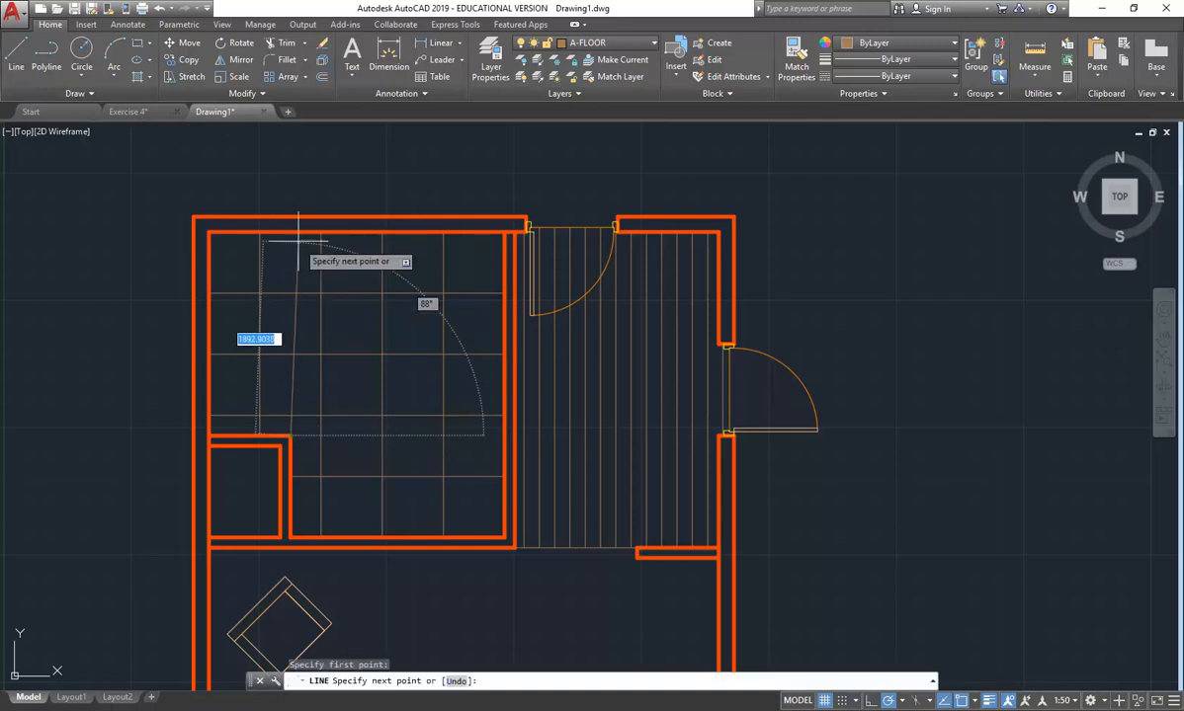
key(Escape)
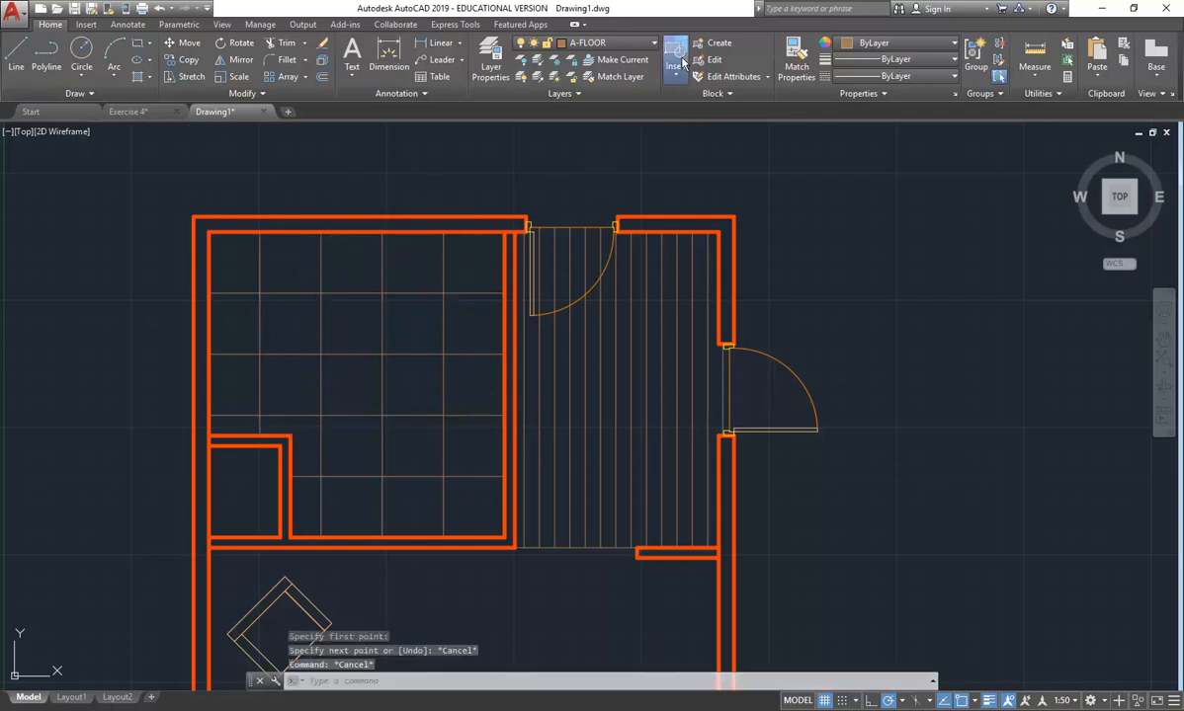
Insert the ESTELLE 1700X800 bath block at the bathroom's upper-left inner corner, rotated 90 degrees.
click(675, 61)
click(696, 232)
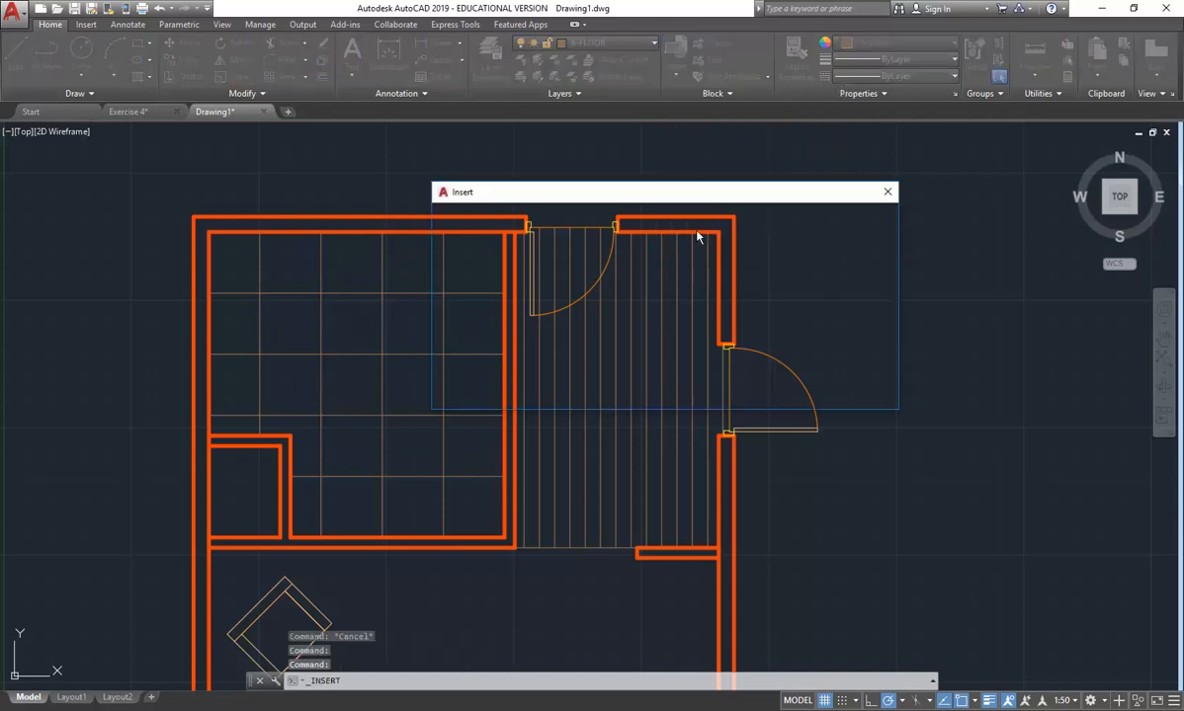
click(795, 218)
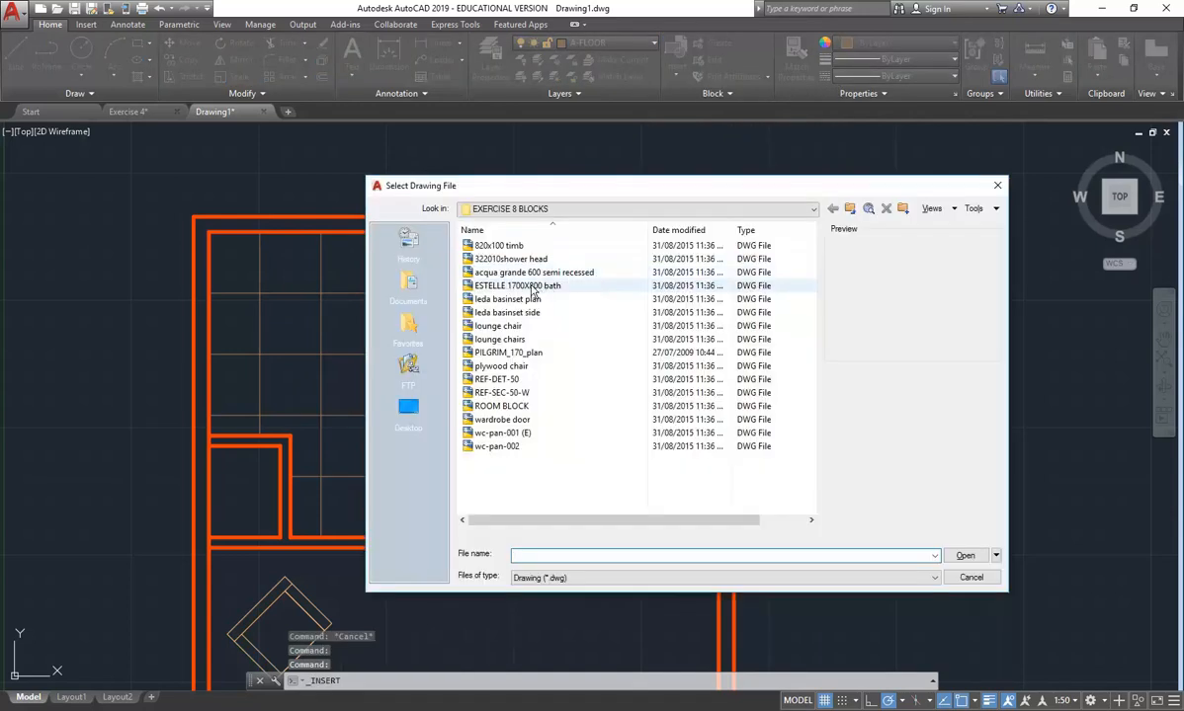
click(491, 287)
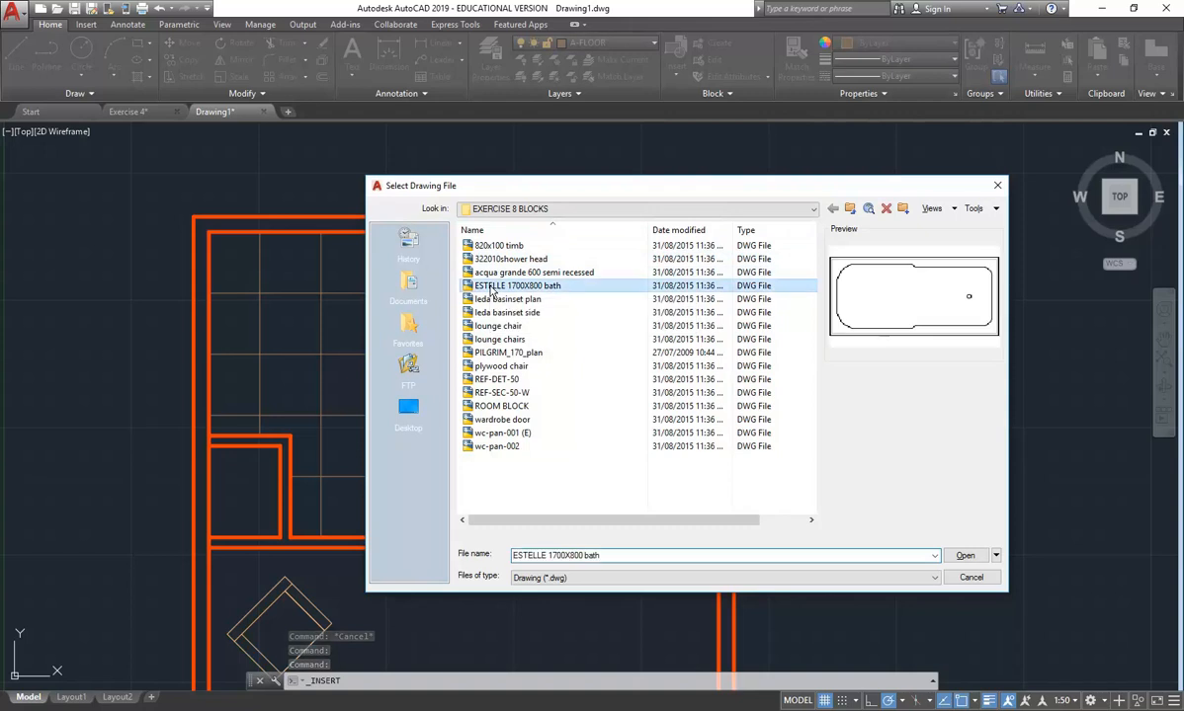
click(964, 556)
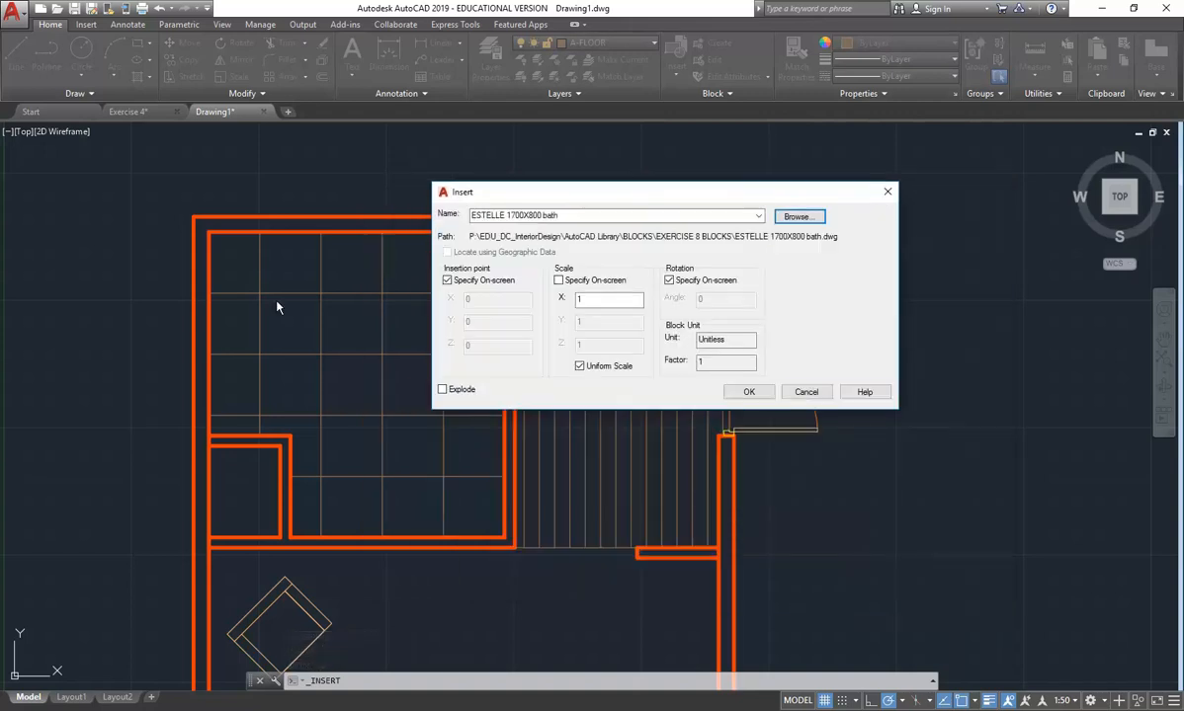
click(749, 392)
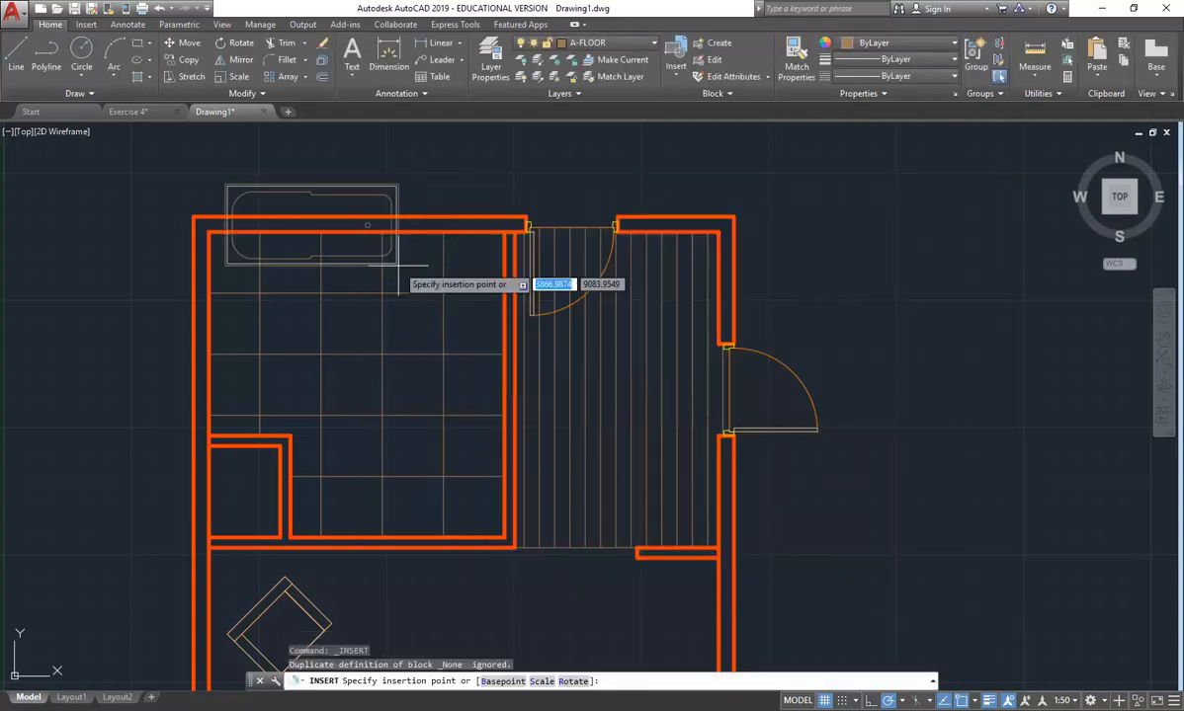
click(208, 232)
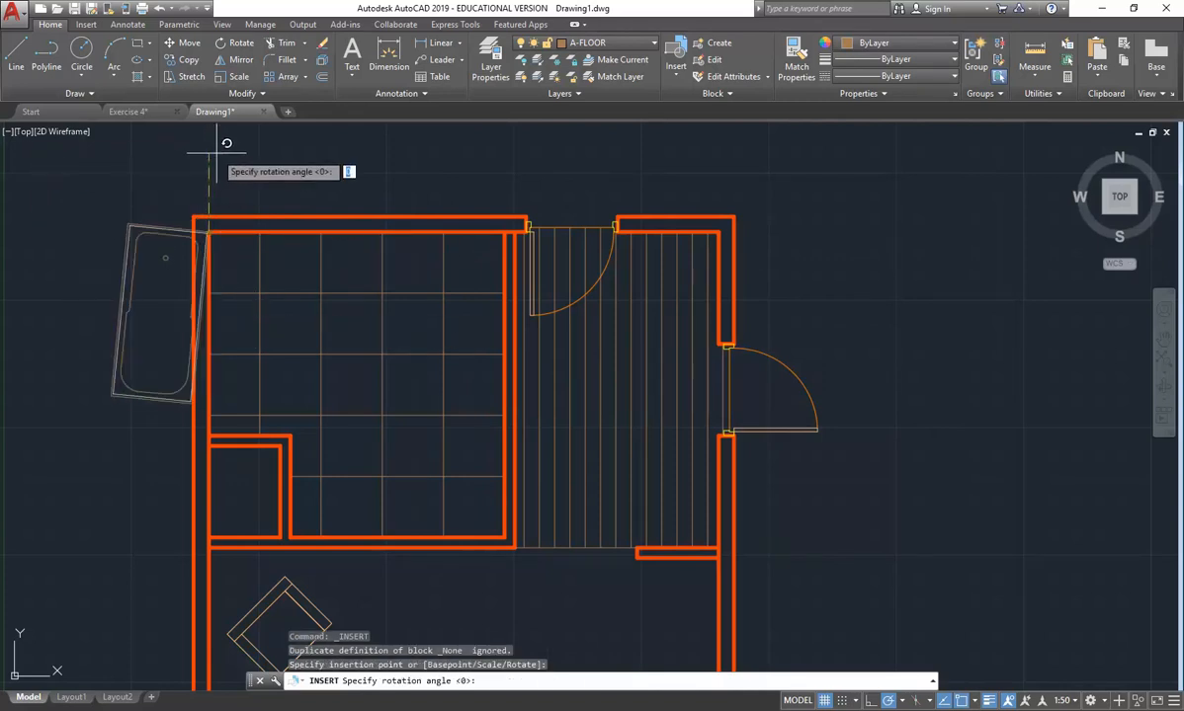
click(209, 153)
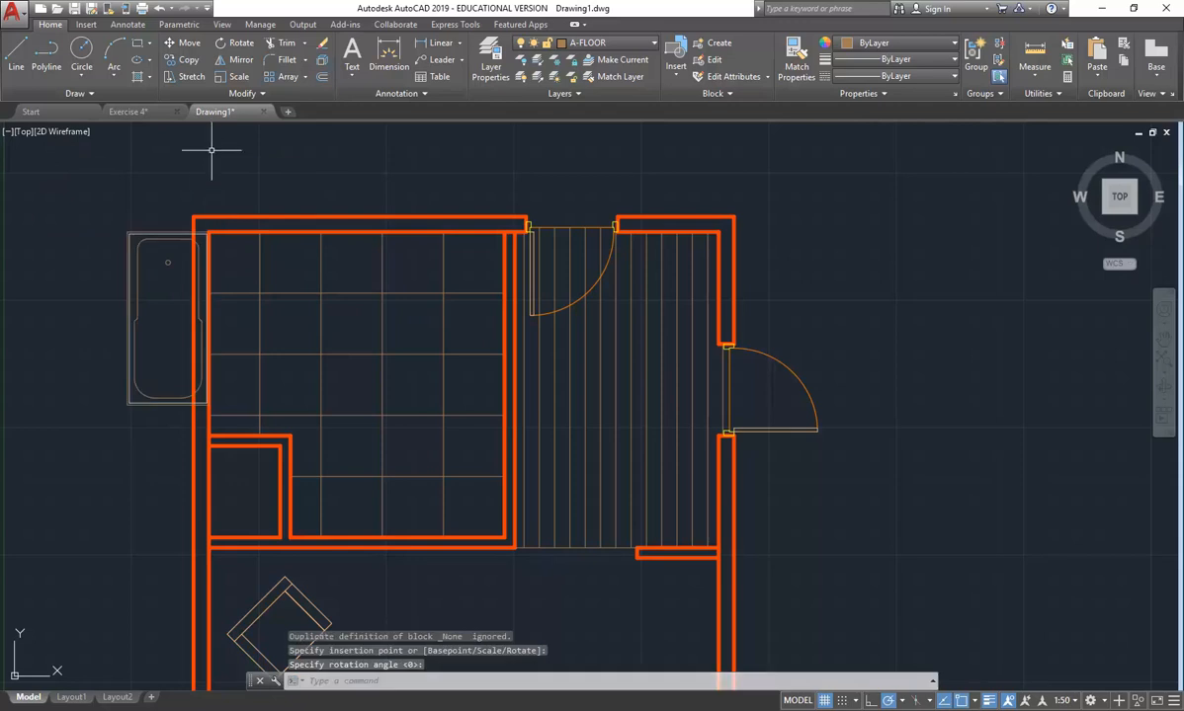
Move the bath from its upper-left corner to the bathroom's upper-left inner wall corner.
click(165, 235)
click(188, 43)
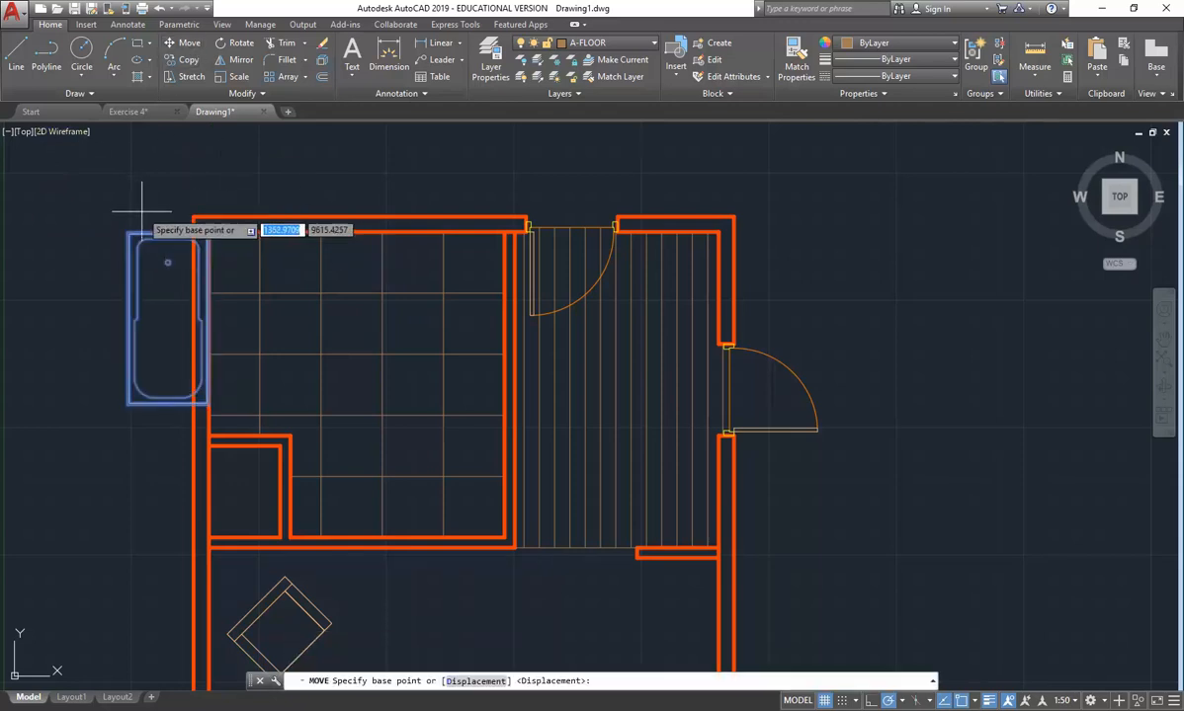
click(128, 235)
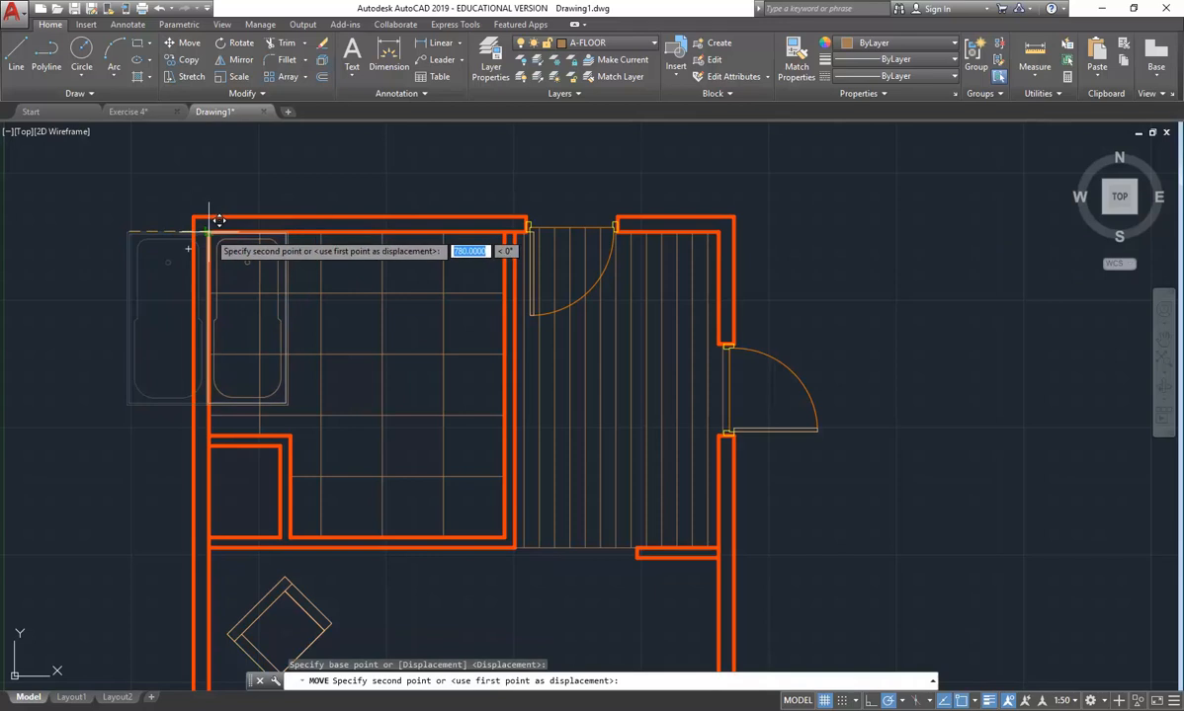
click(208, 234)
key(Escape)
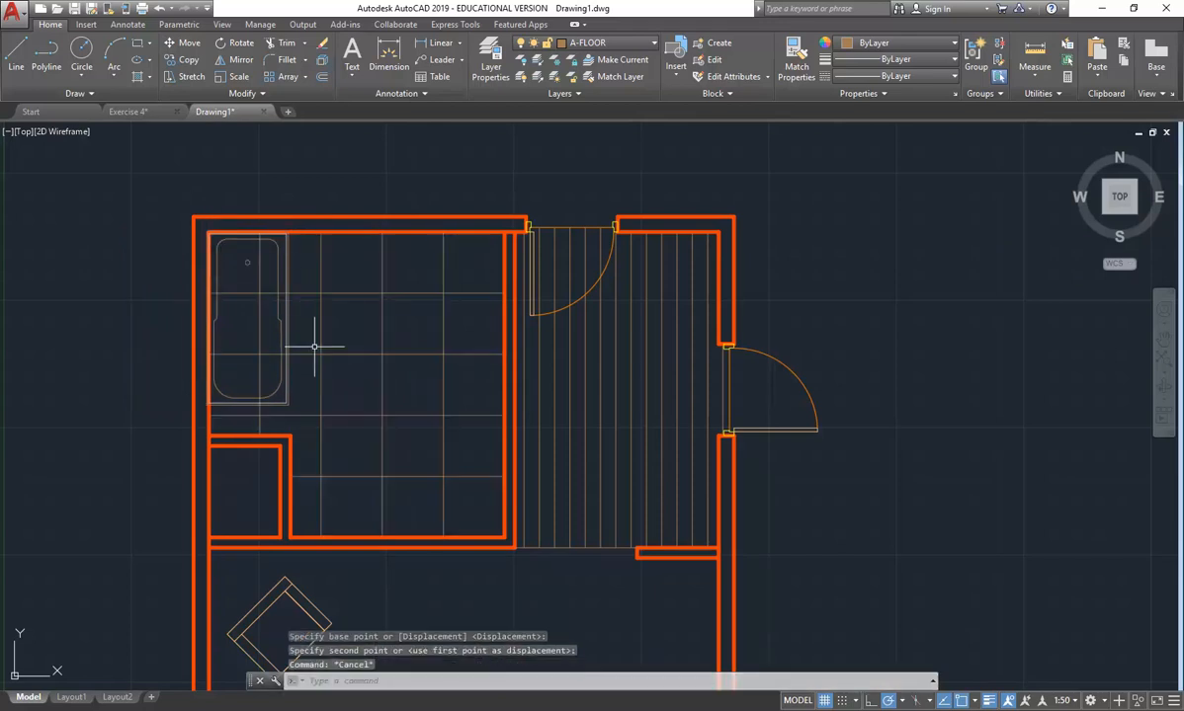
Delete the tile hatch from the bathroom floor.
click(318, 338)
click(330, 305)
click(331, 308)
click(306, 327)
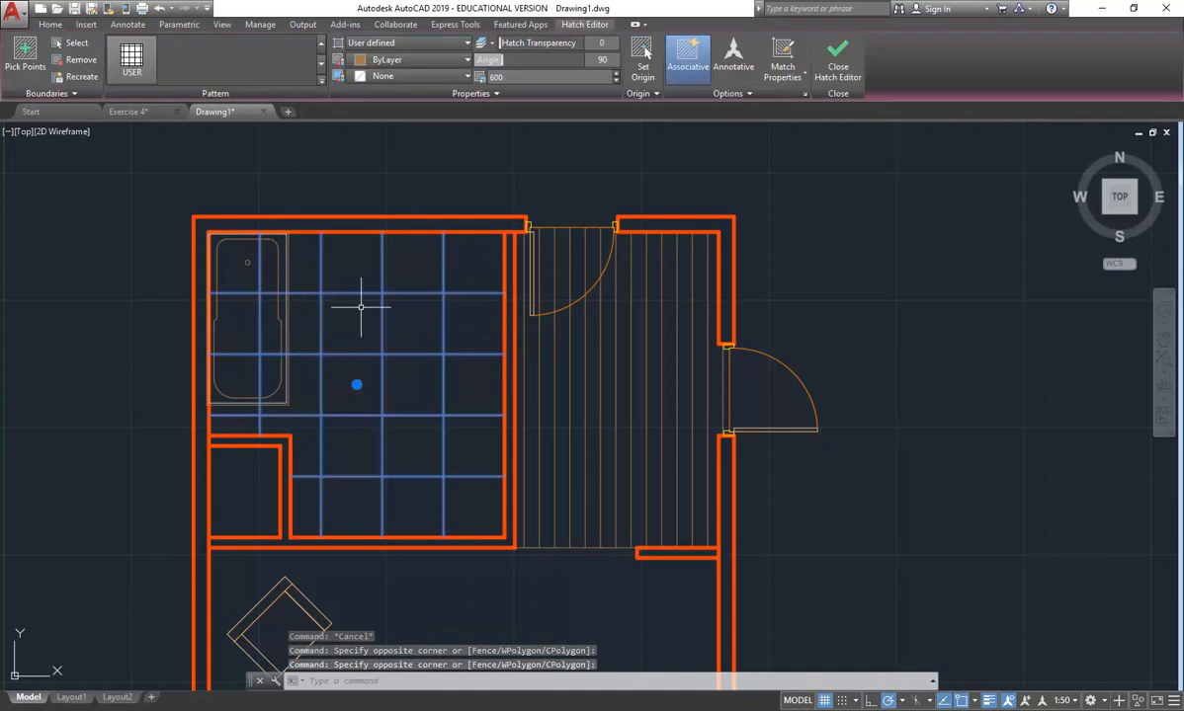
key(Delete)
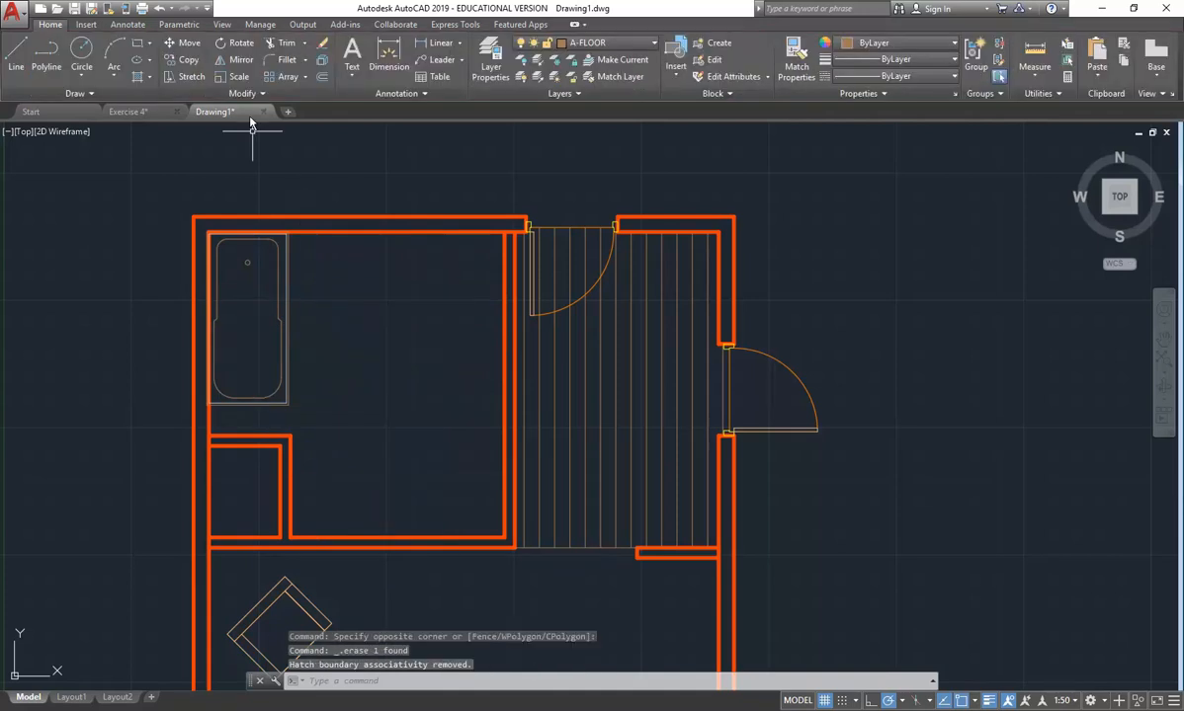
Draw a vertical line 300 mm long from the bath's lower-right corner down to the wall below it.
click(12, 44)
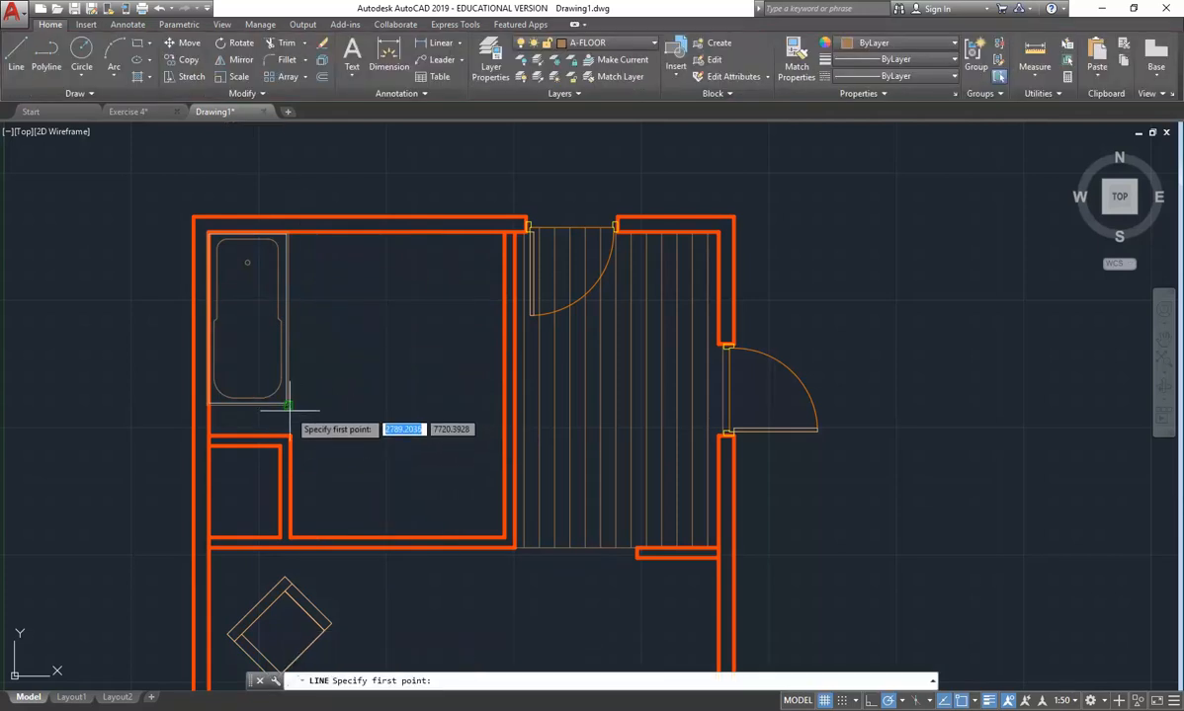
click(286, 417)
scroll(286, 417, up, 4)
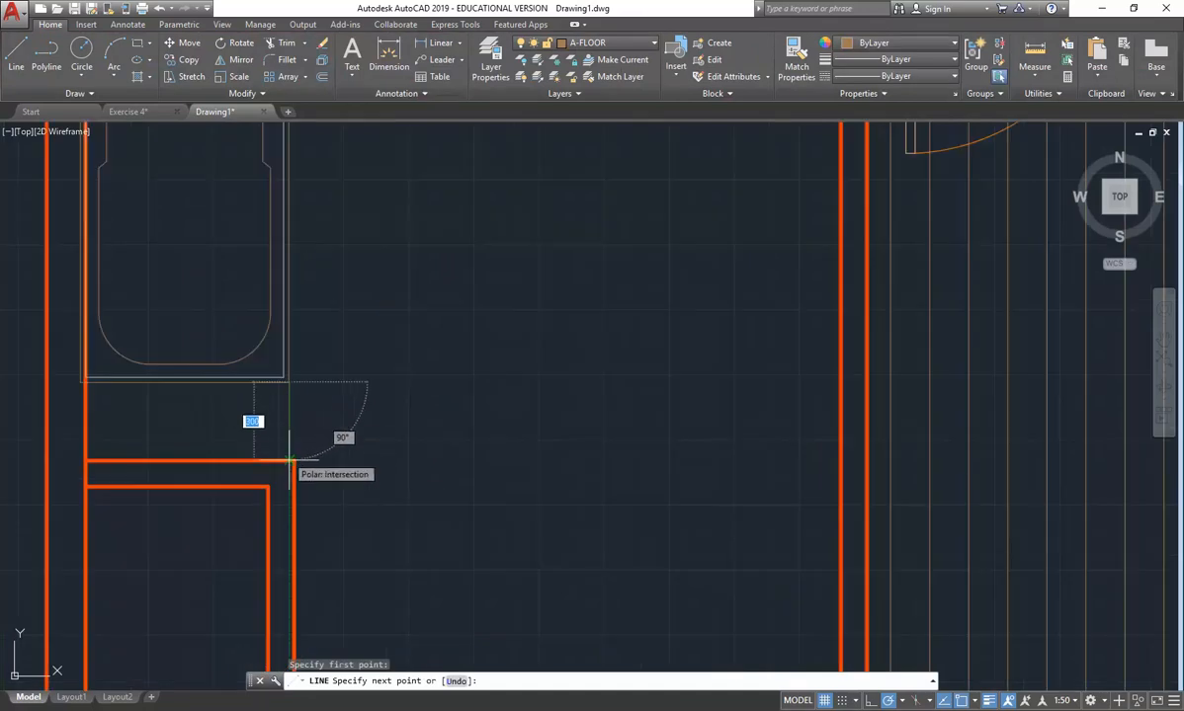
right_click(302, 445)
click(334, 444)
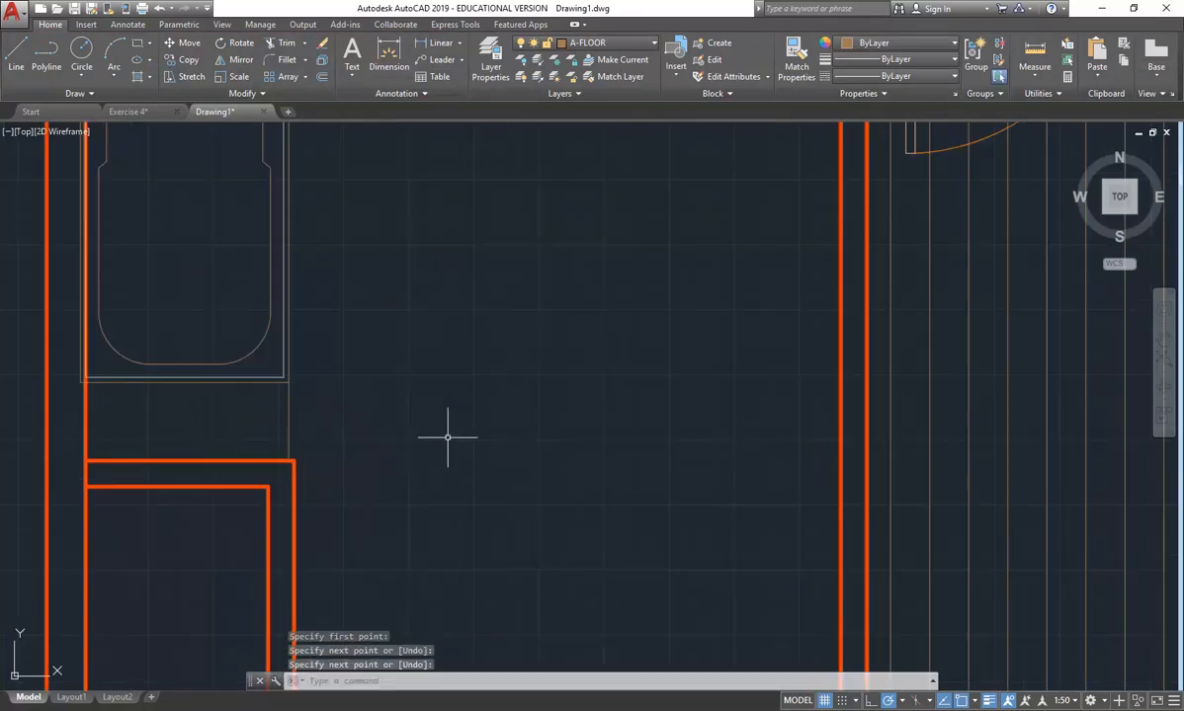
scroll(313, 478, down, 4)
middle_drag(309, 478, 309, 451)
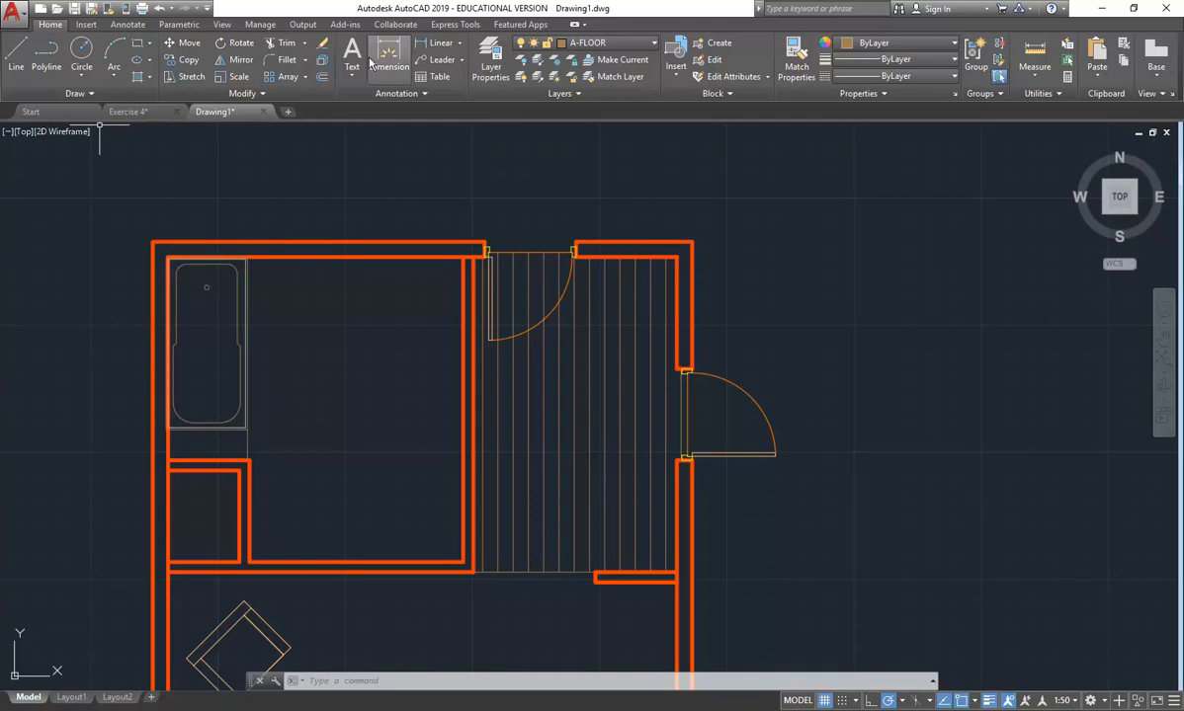
click(136, 76)
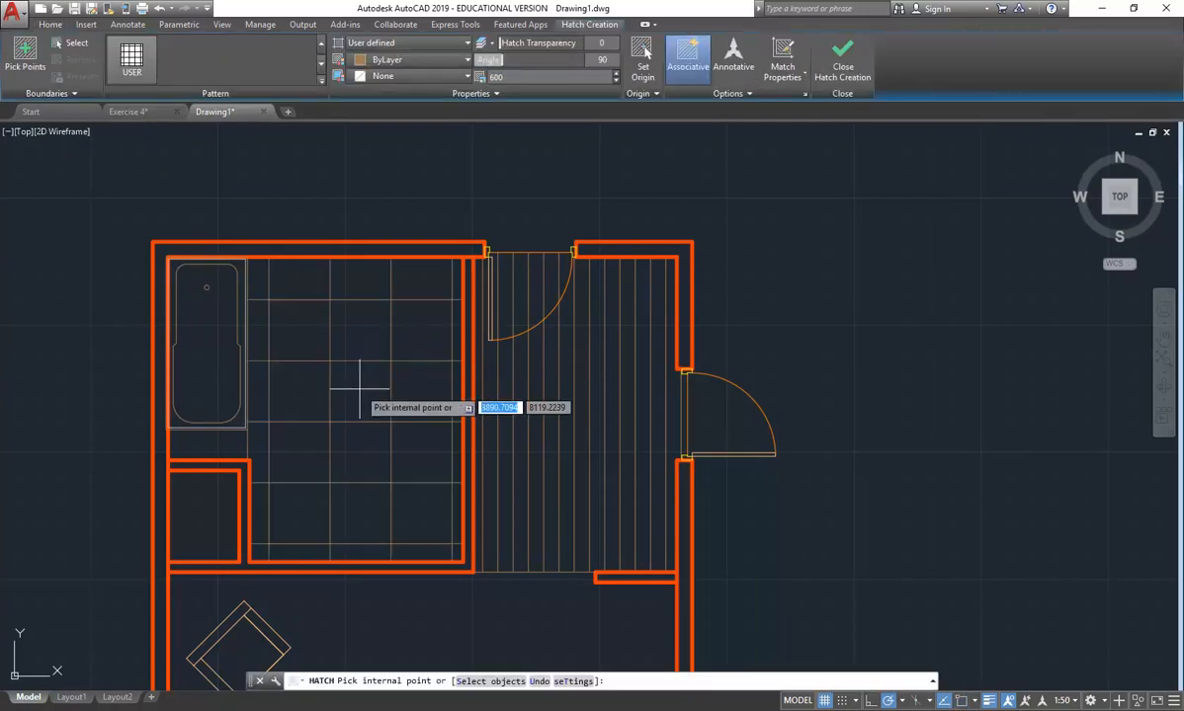
key(Escape)
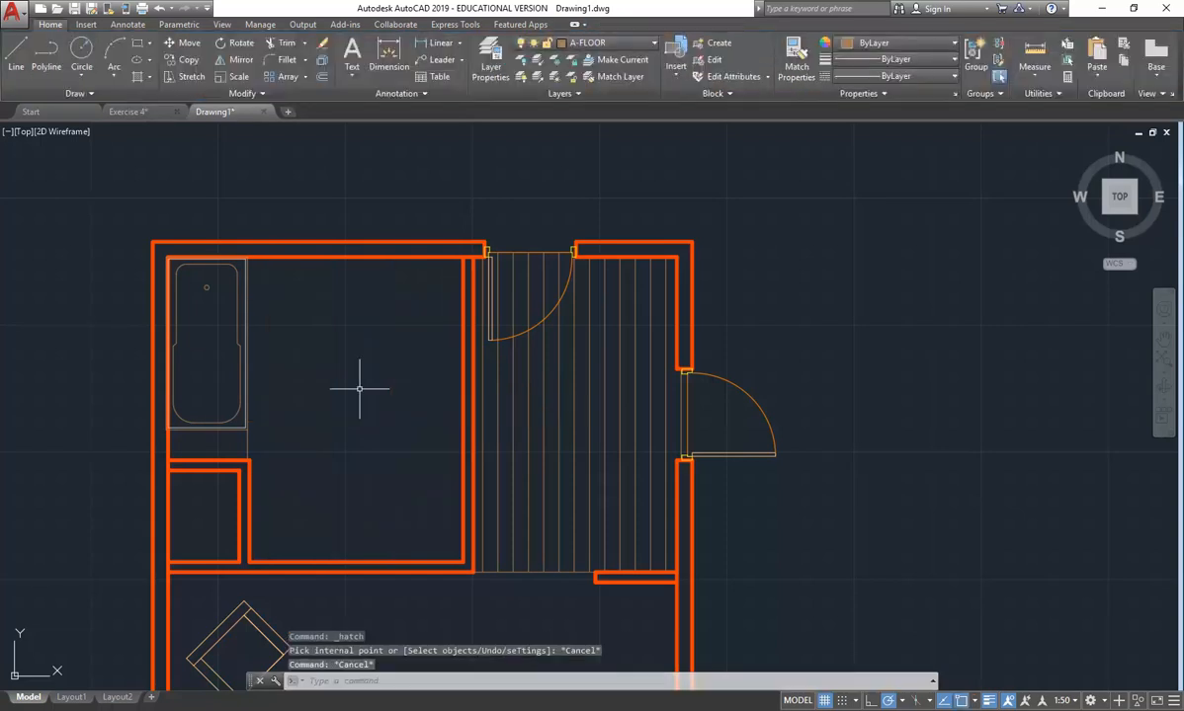
click(15, 54)
key(Escape)
key(Escape)
key(Escape)
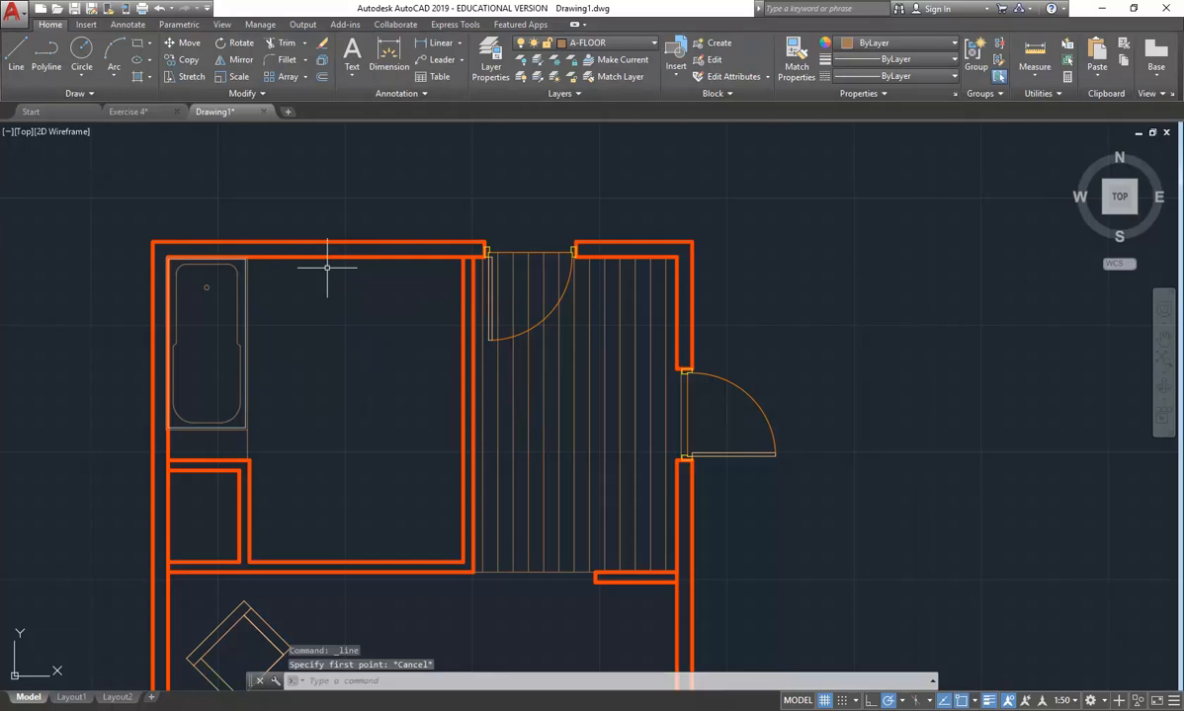
Offset the inner line of the bathroom's upper wall 600 mm down into the room.
click(321, 76)
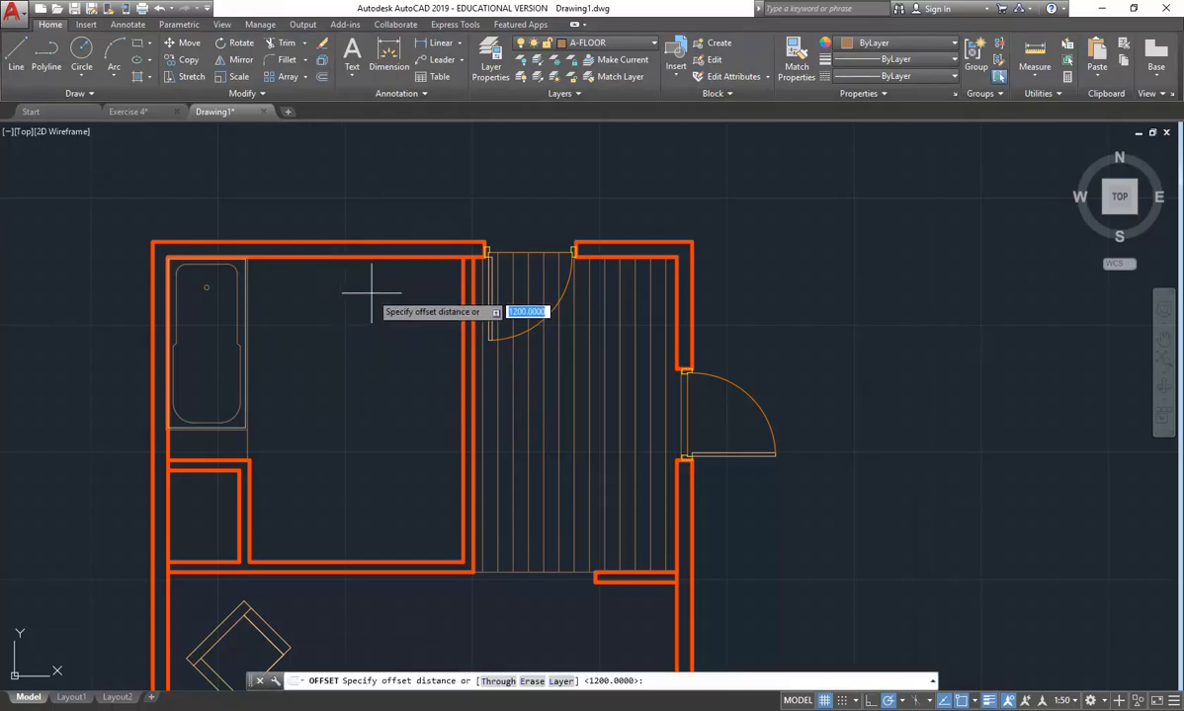
text(600)
key(Return)
click(357, 257)
click(358, 312)
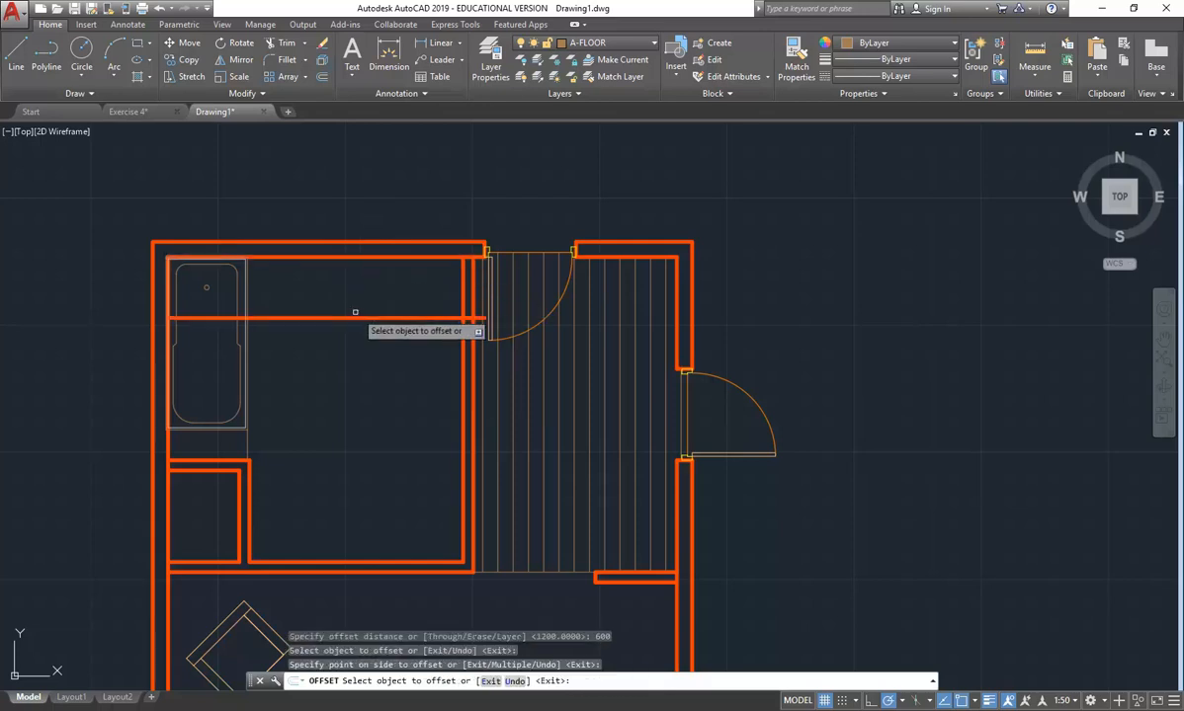
key(Return)
Assign the offset line across the bathroom to the A-FLOOR layer.
click(353, 300)
click(331, 356)
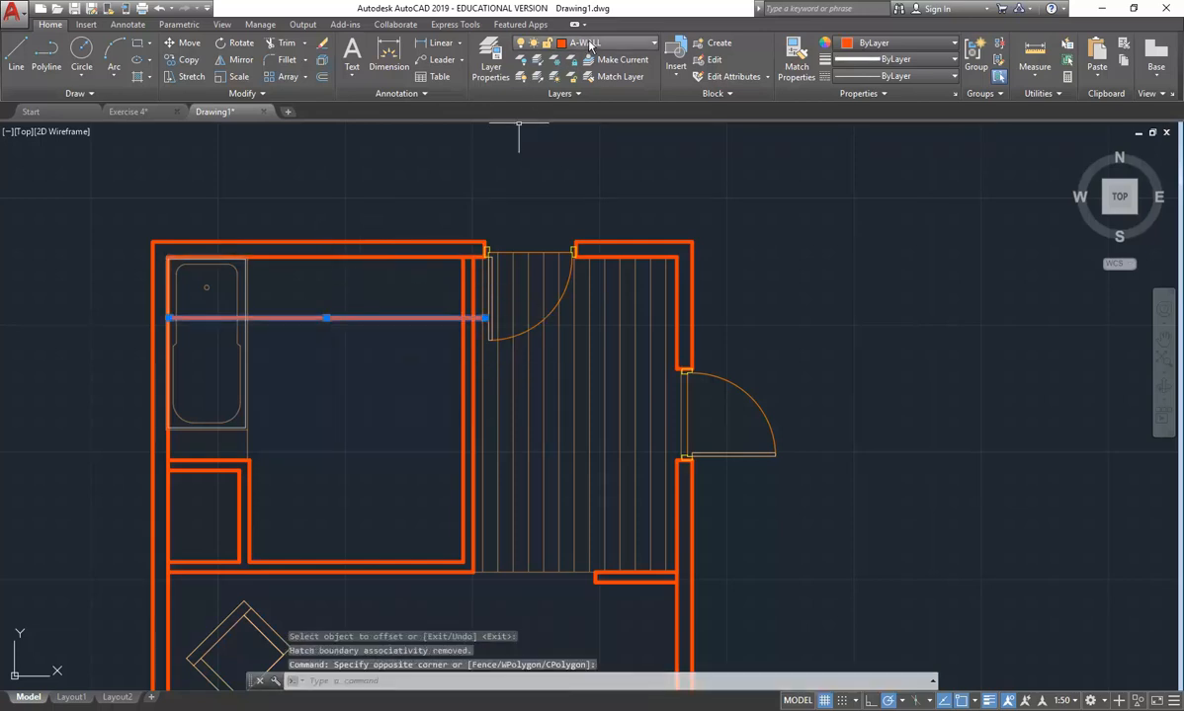
click(585, 42)
click(593, 129)
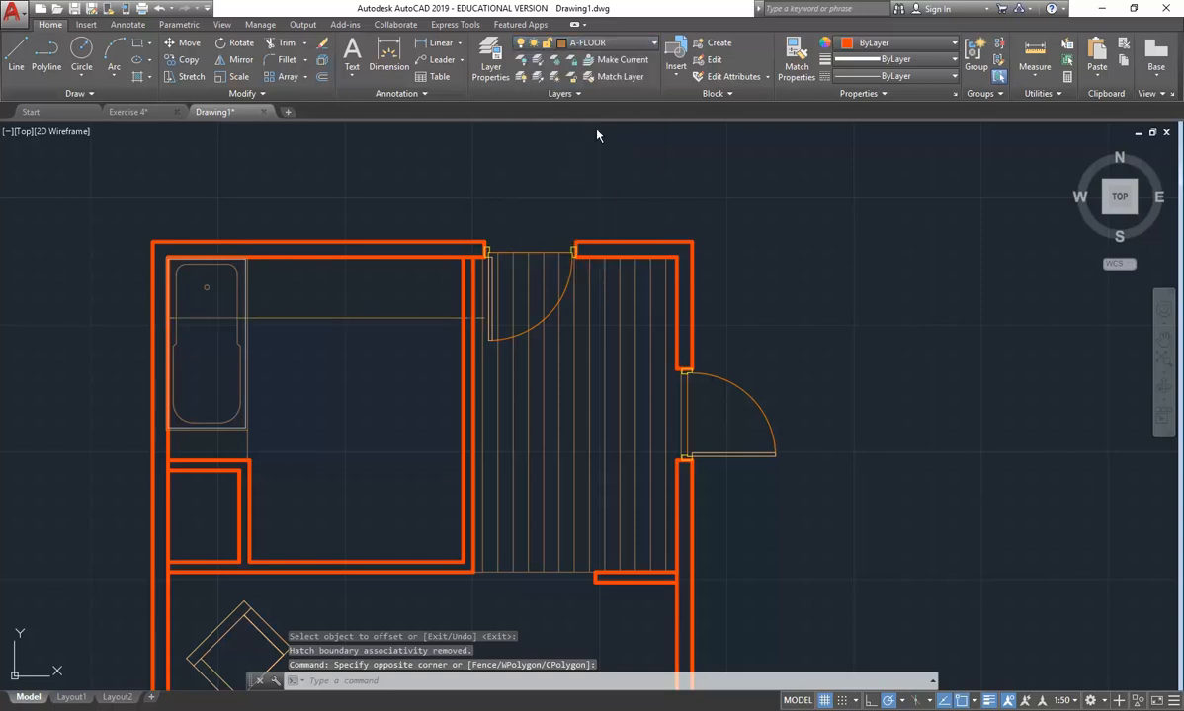
Shorten the offset line at both ends so it spans from the bath's right edge to the bathroom's right wall.
scroll(474, 306, up, 5)
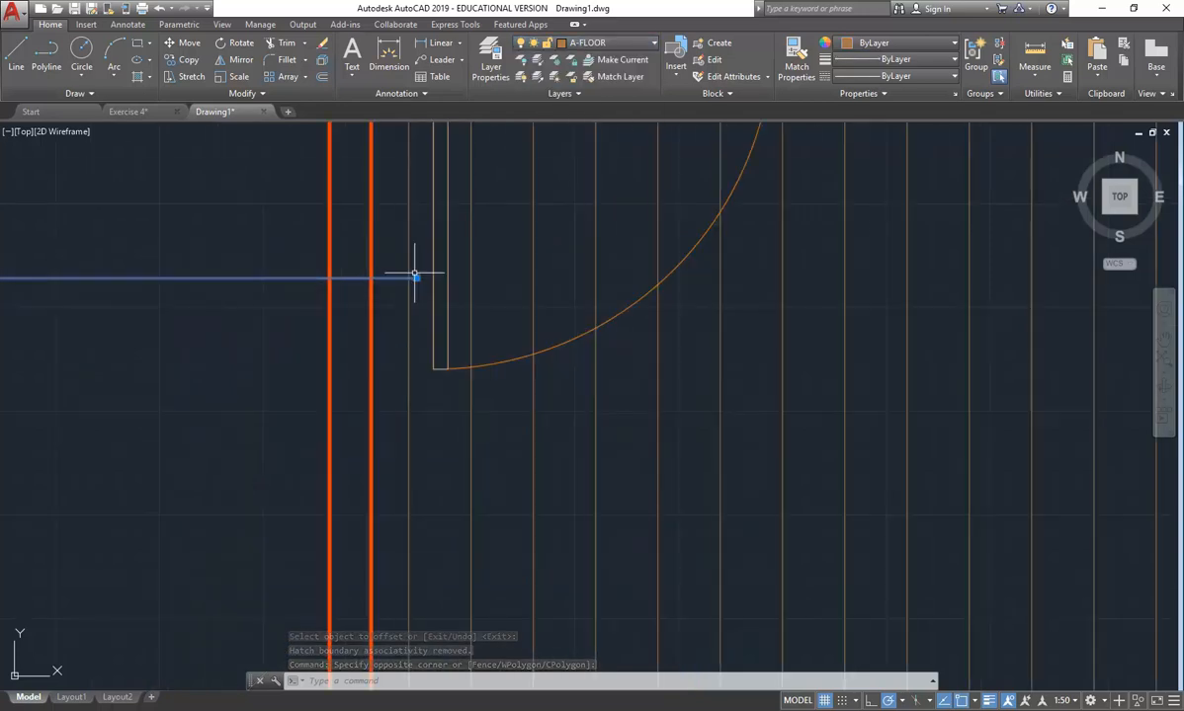
click(415, 276)
scroll(307, 287, down, 5)
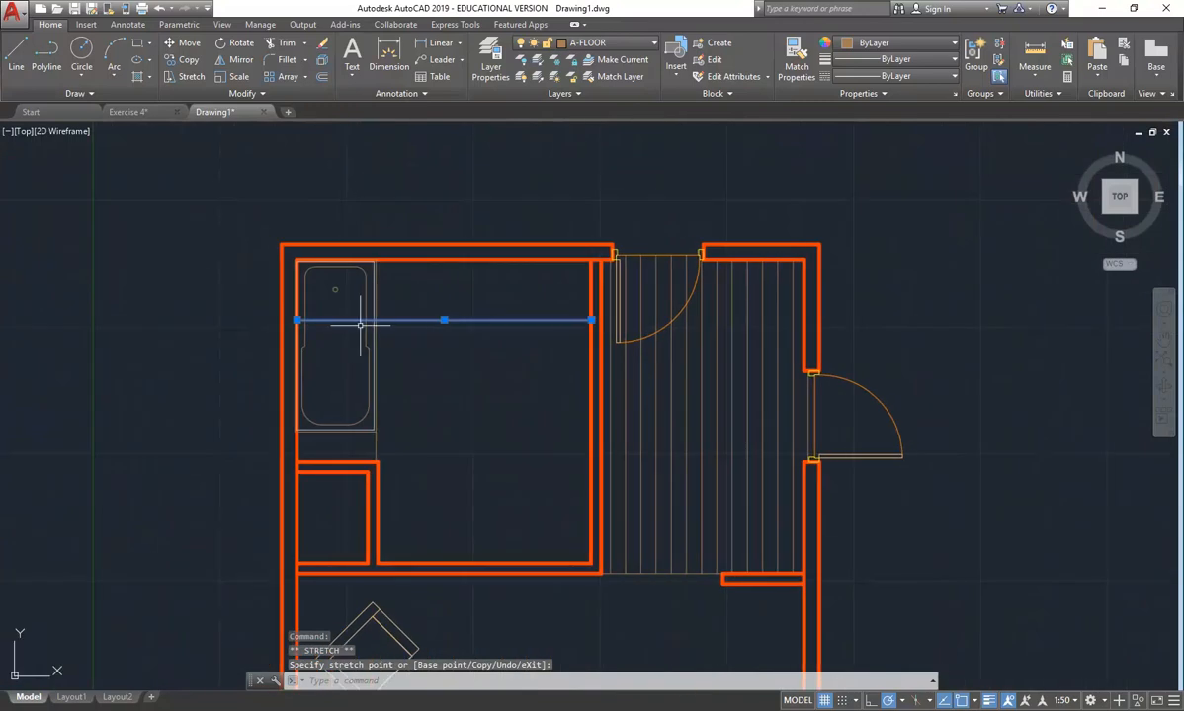
scroll(361, 323, up, 5)
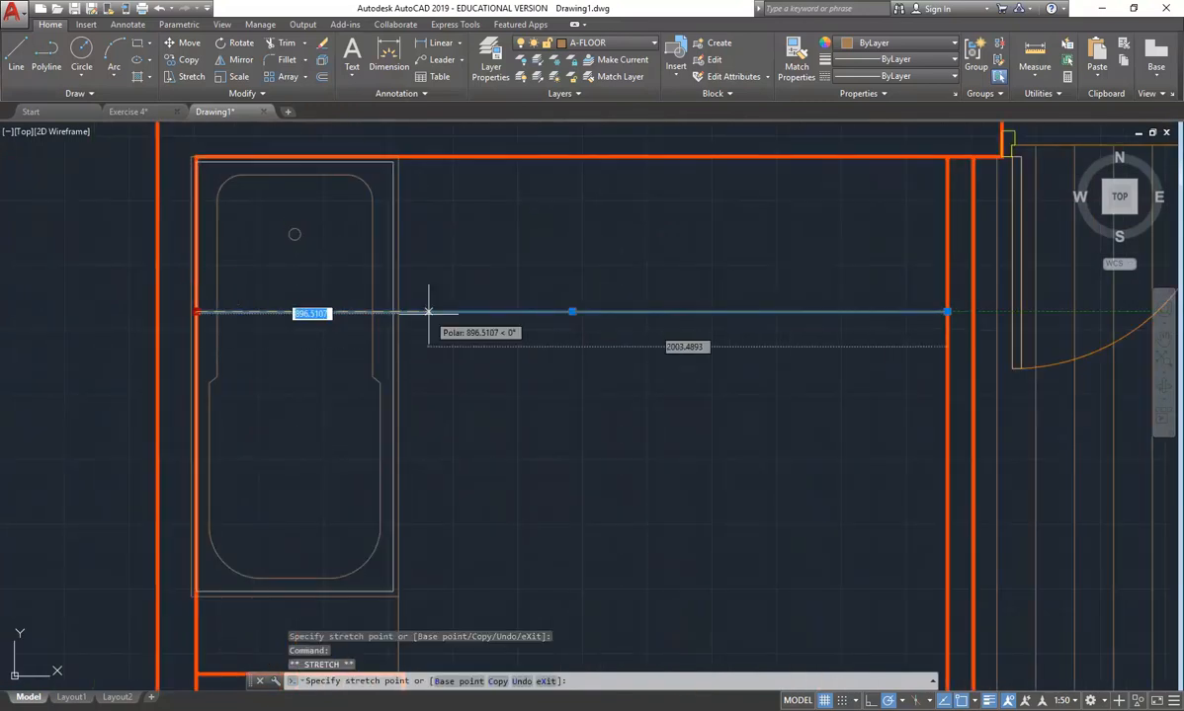
click(396, 314)
scroll(431, 286, down, 2)
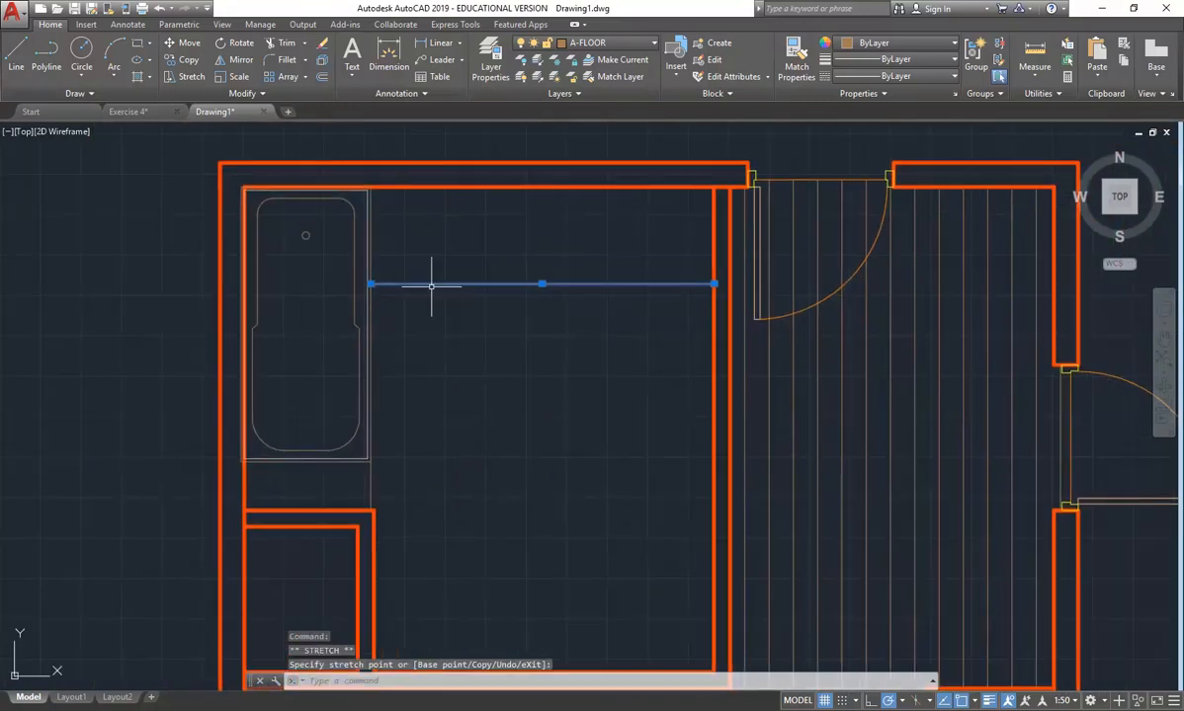
key(Escape)
key(Escape)
scroll(431, 287, down, 3)
middle_drag(431, 298, 410, 318)
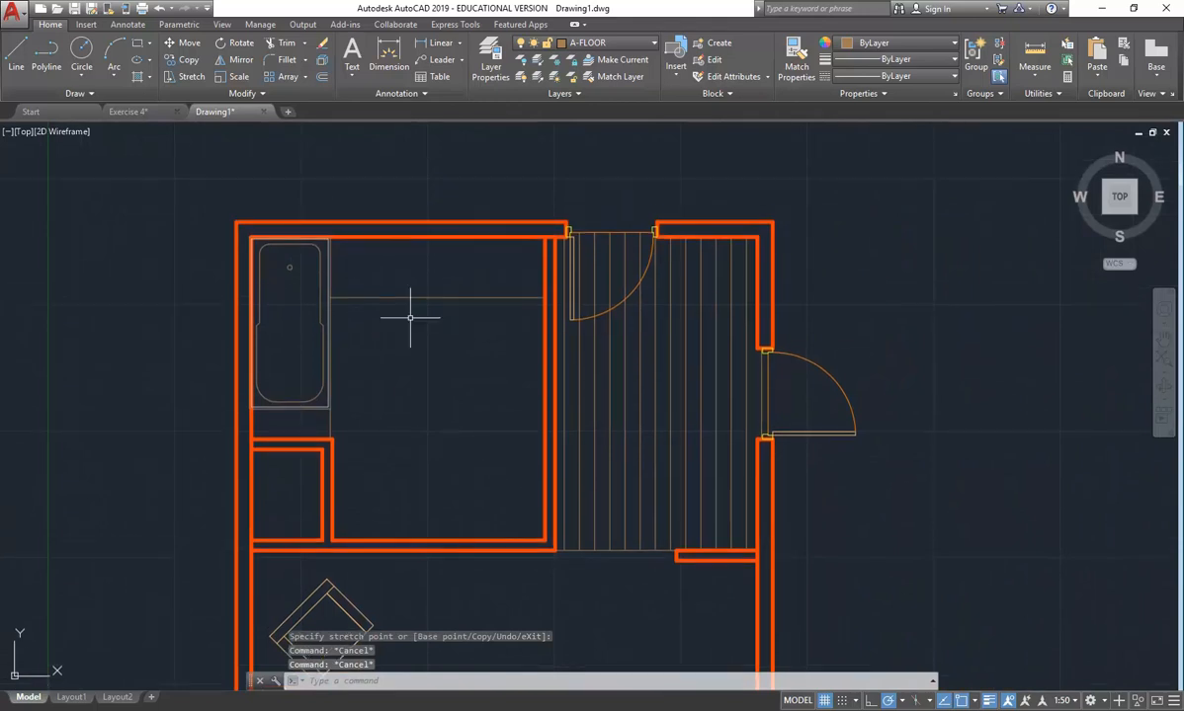
scroll(410, 317, up, 2)
scroll(439, 262, down, 2)
middle_drag(438, 262, 423, 301)
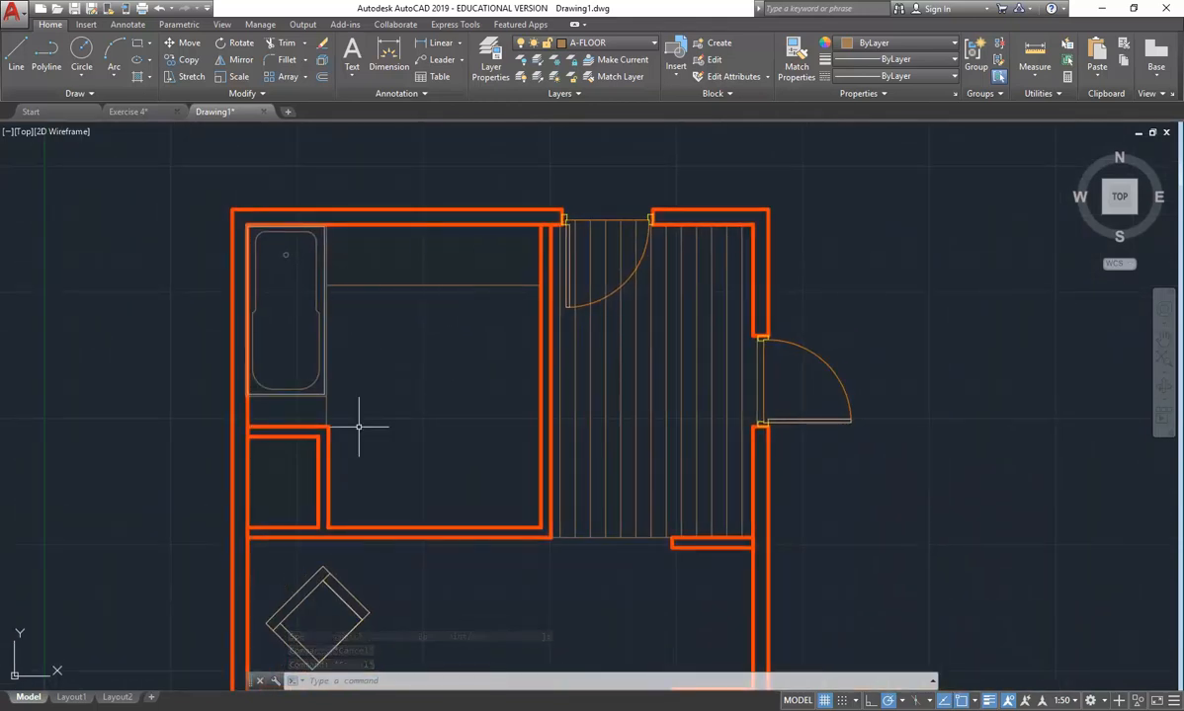
Load the wc-pan-002 drawing from the EXERCISE 8 BLOCKS folder as a block to insert, at scale 1 with rotation specified on-screen.
click(689, 94)
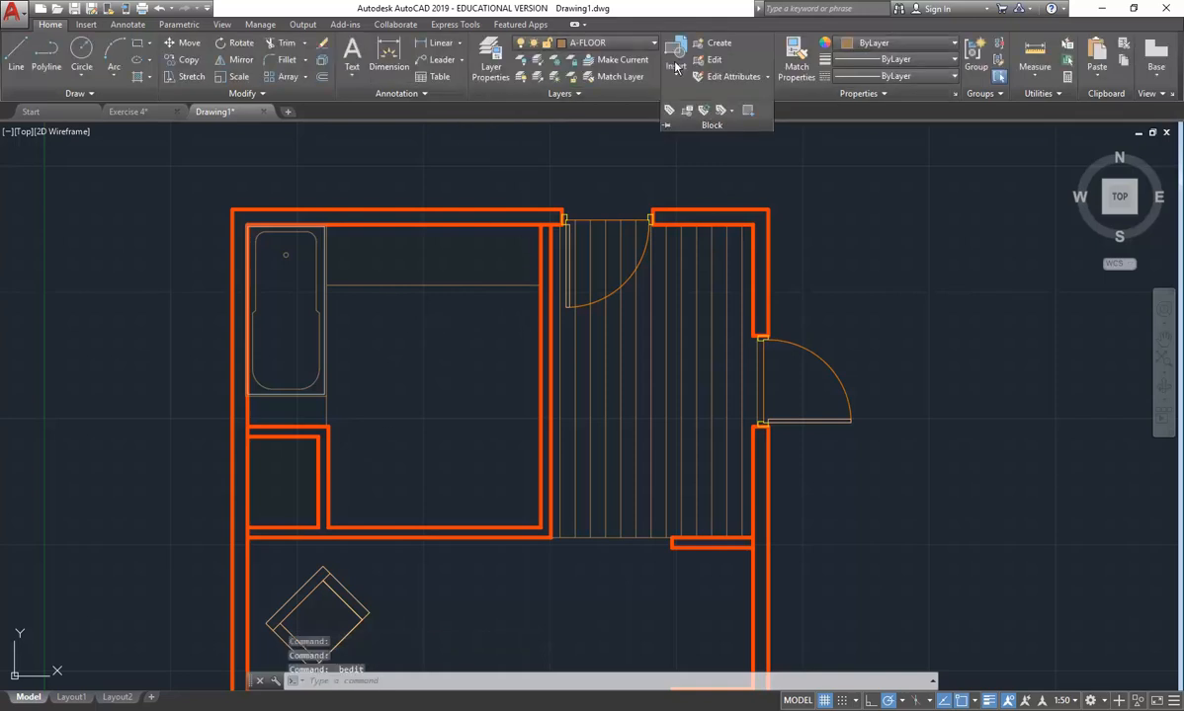
click(676, 57)
drag(839, 134, 837, 96)
click(680, 57)
click(678, 47)
click(702, 230)
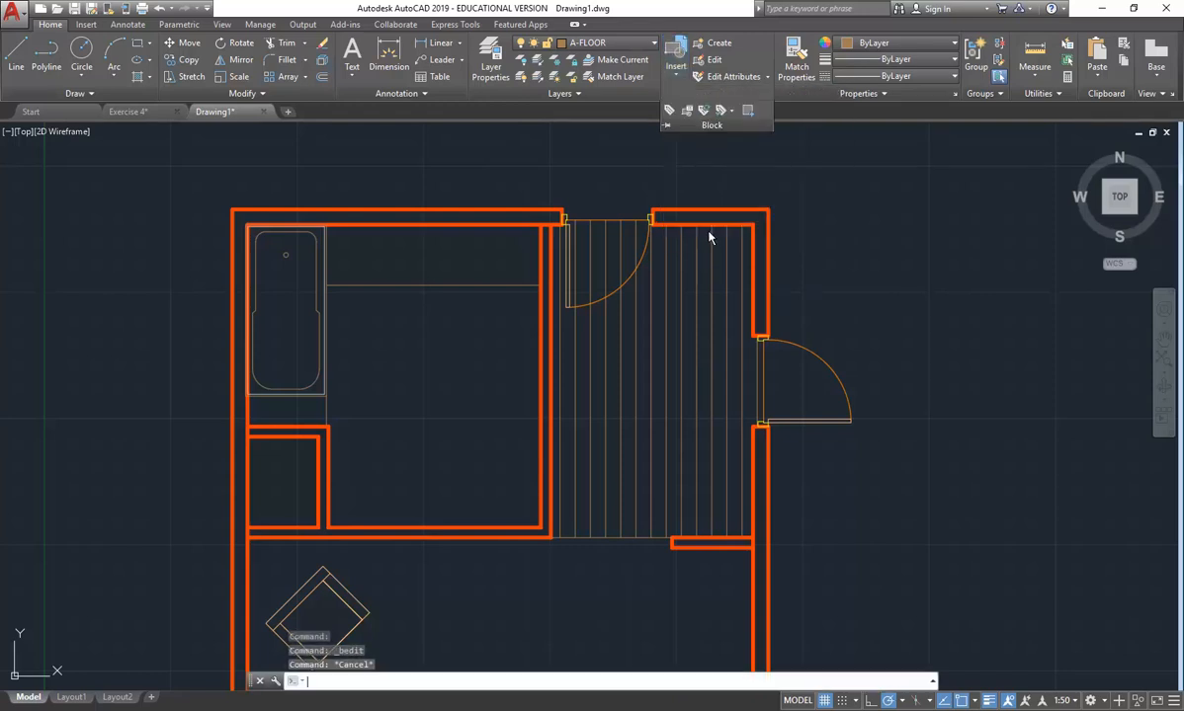
click(797, 217)
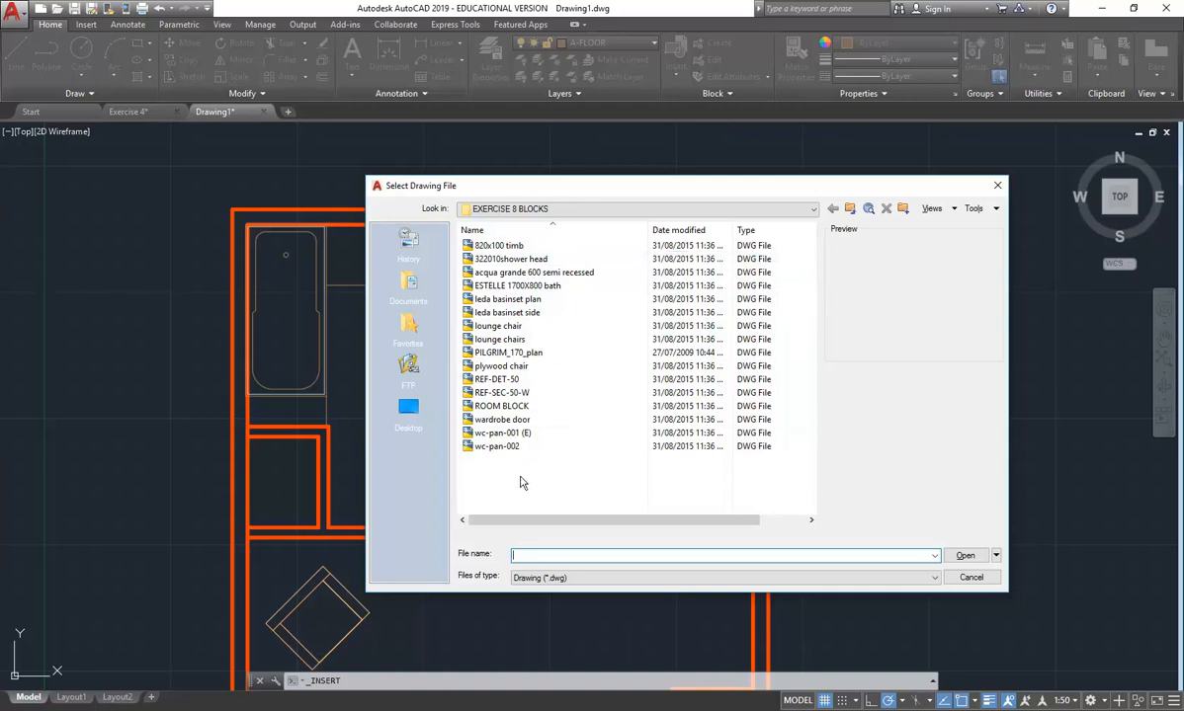
click(500, 448)
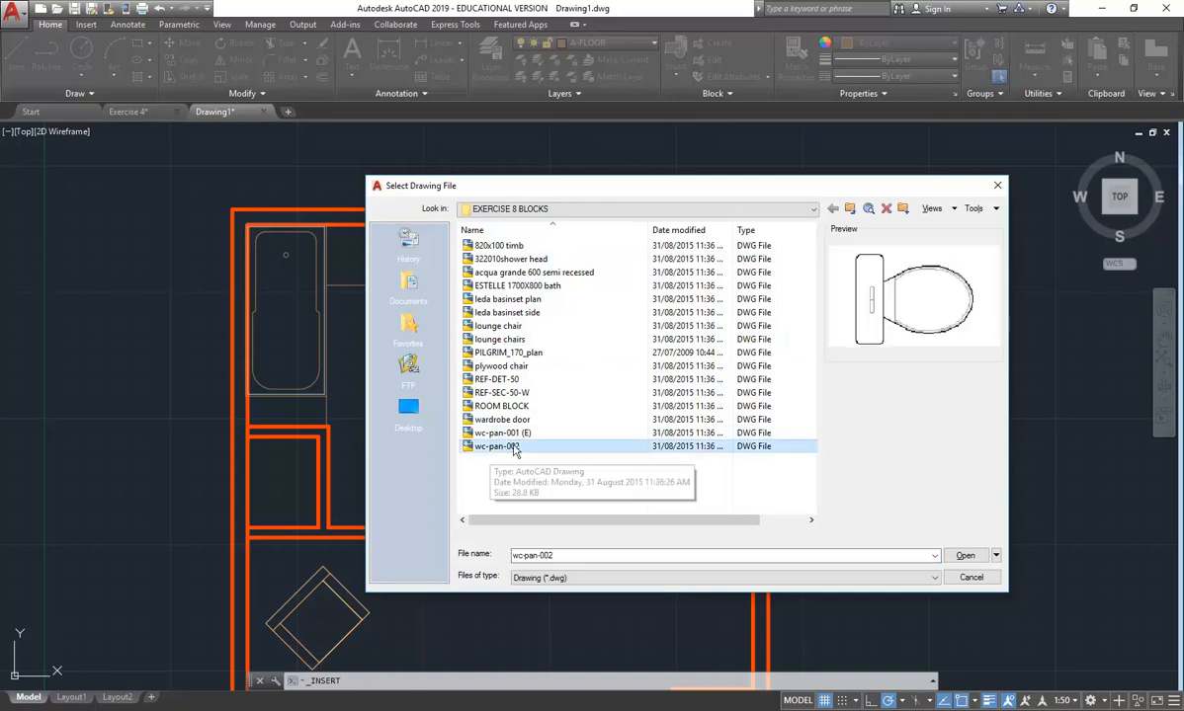
click(499, 433)
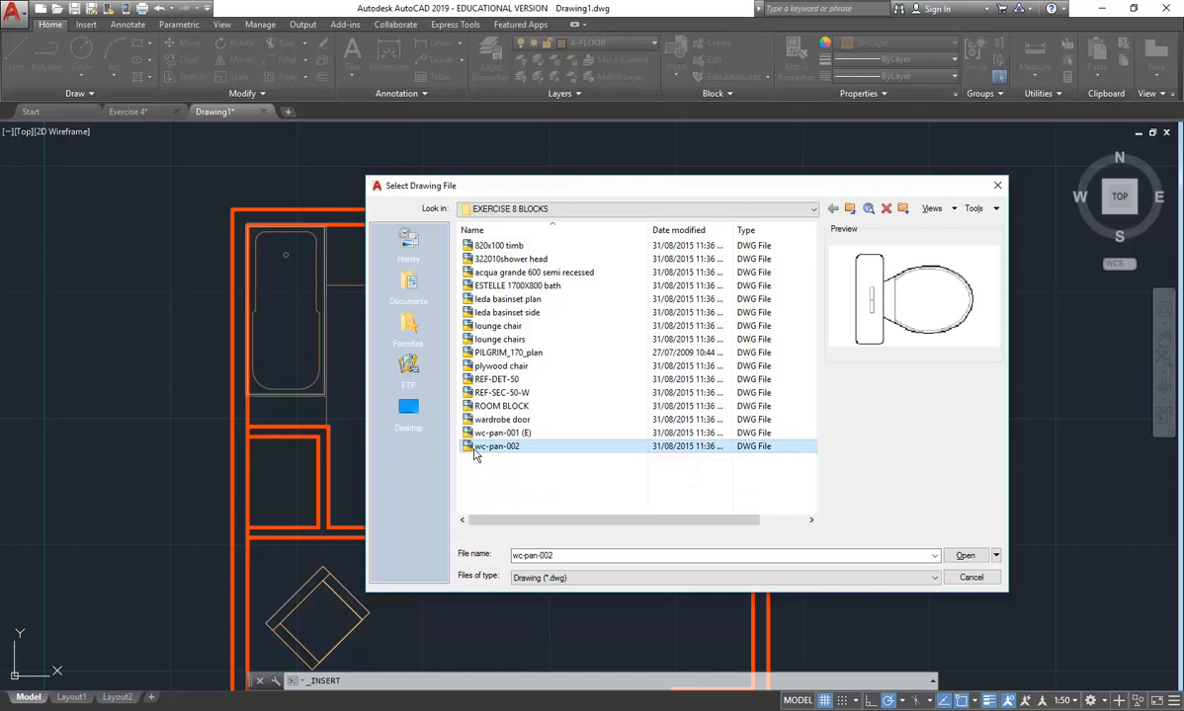
click(964, 555)
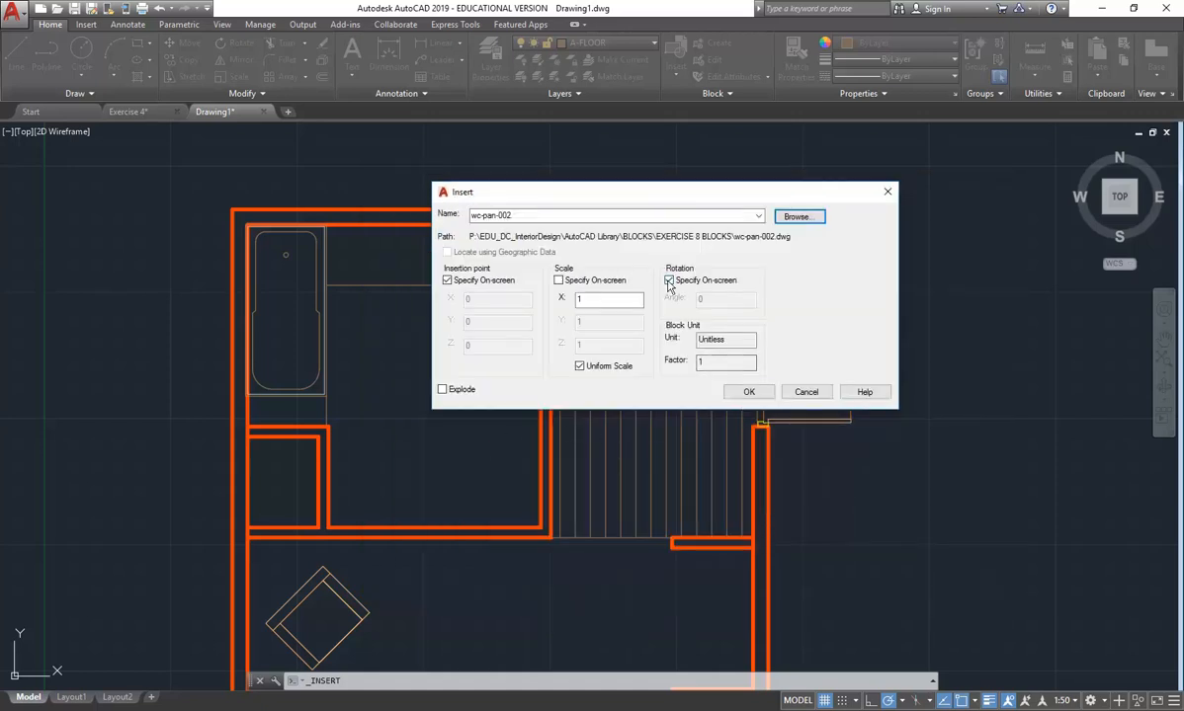
click(748, 393)
Place the toilet with its cistern against the bathroom's short inner wall below the bath, with the pan pointing right into the room.
scroll(396, 447, up, 5)
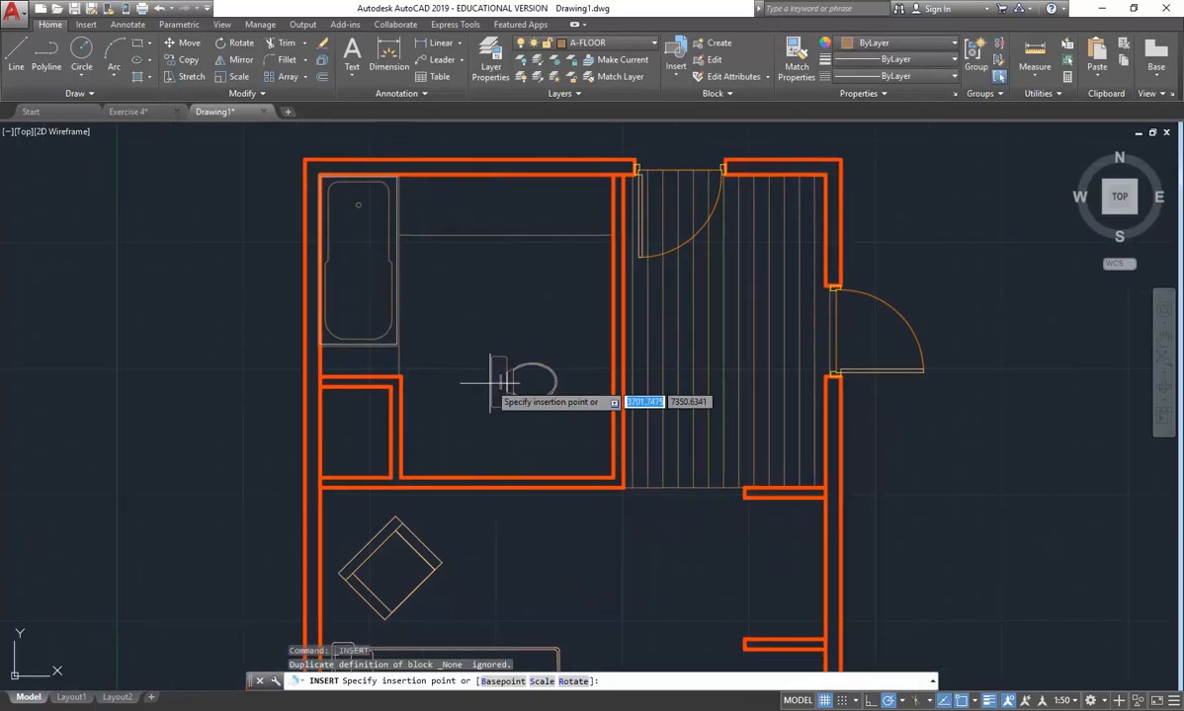
click(345, 441)
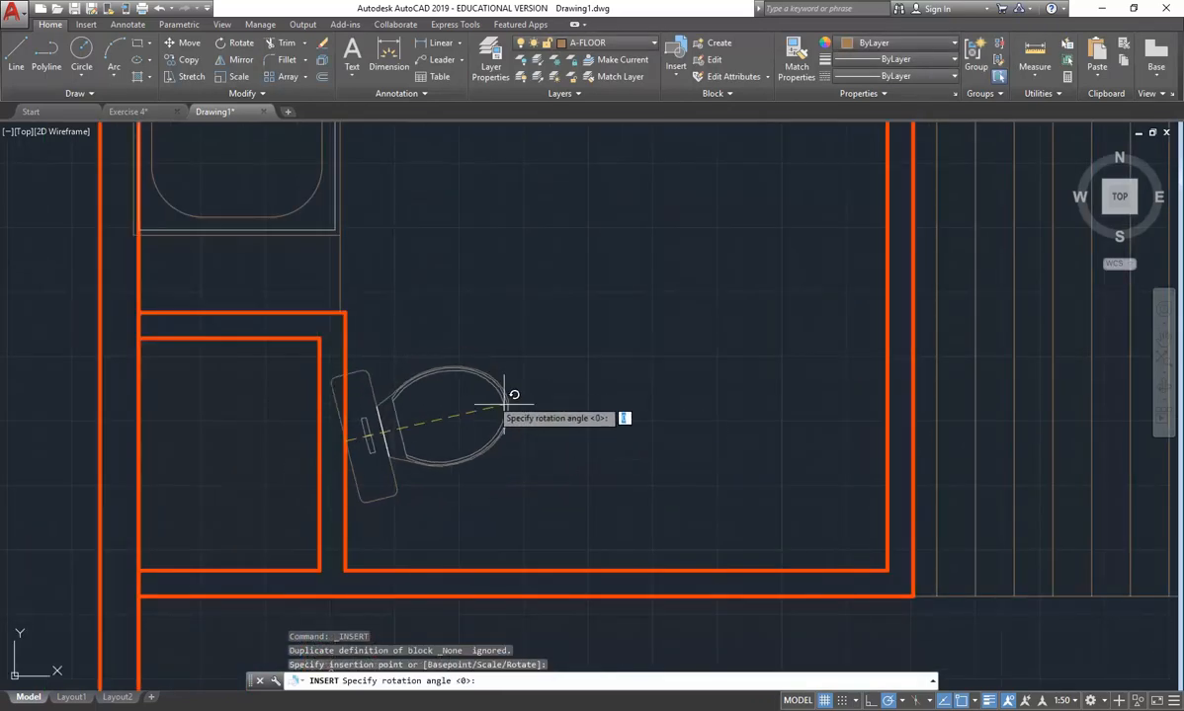
click(590, 440)
scroll(456, 452, down, 5)
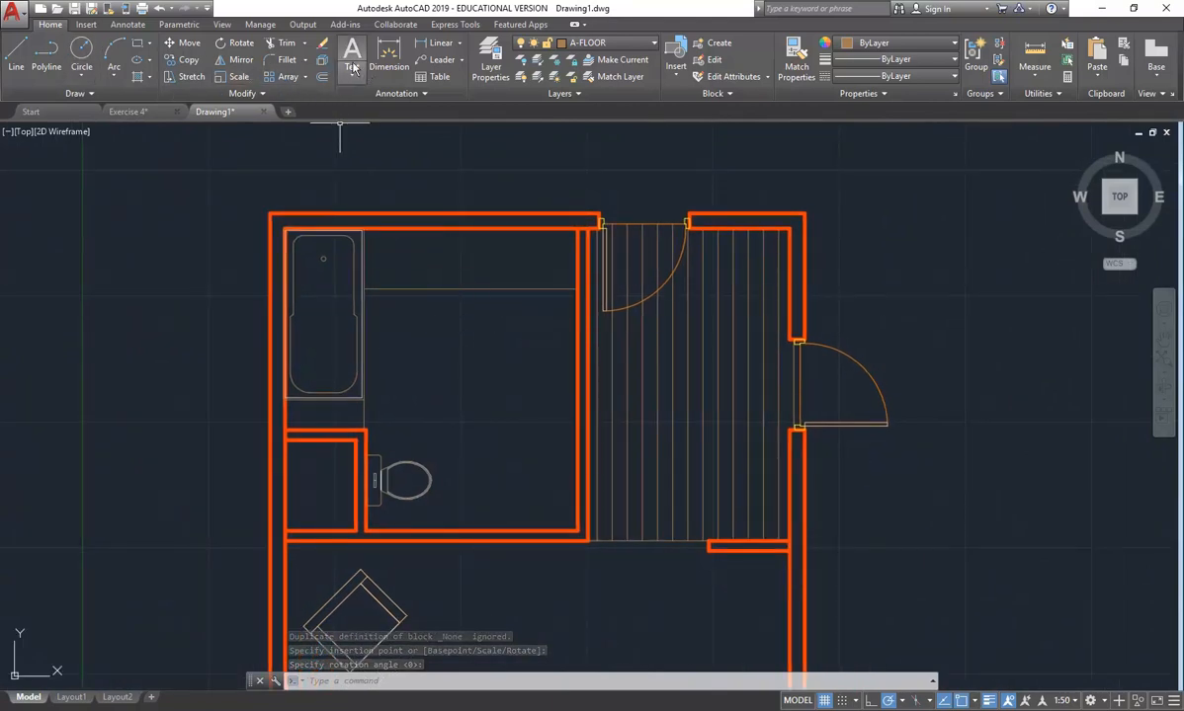
Hatch the bathroom floor with a user-defined tile grid at 600 spacing and 90° angle, with its origin at the room's lower-right inner corner.
click(139, 77)
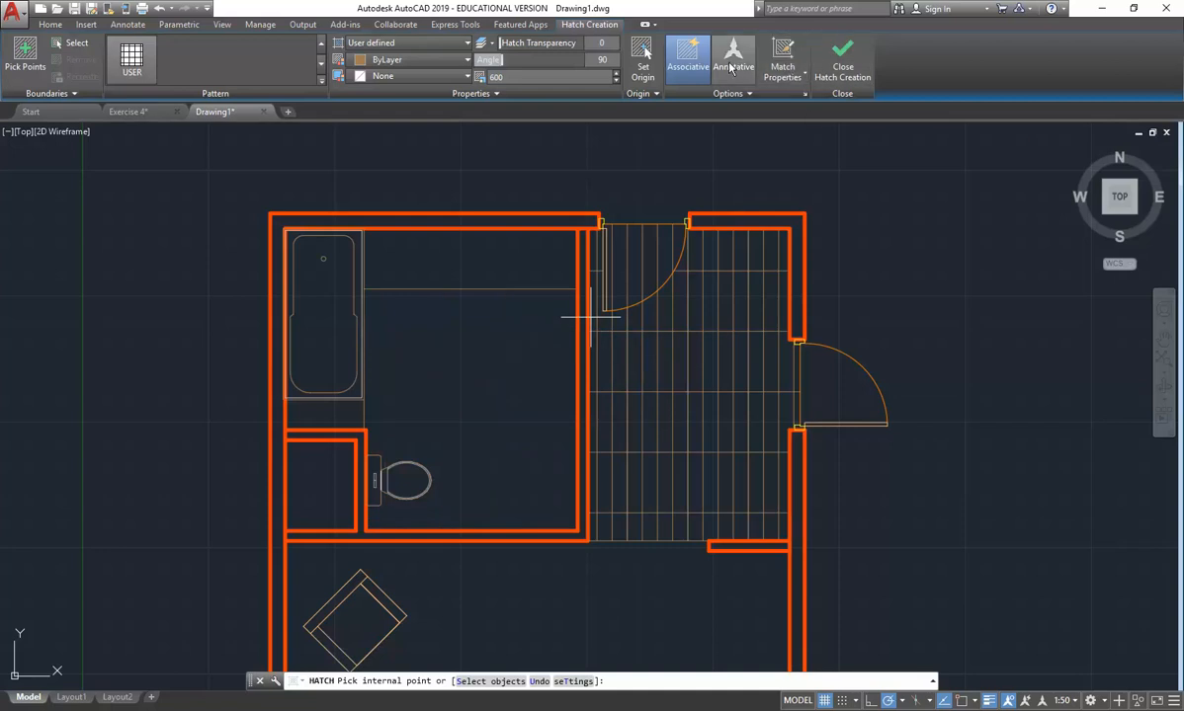
click(654, 65)
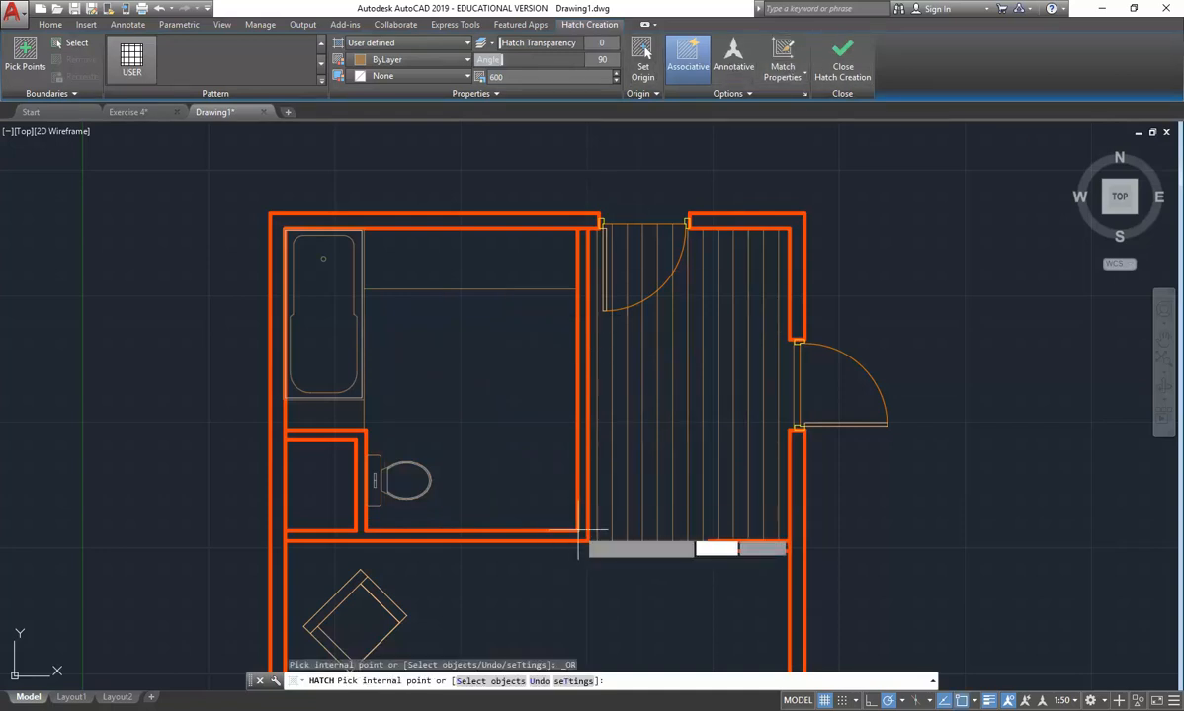
click(488, 415)
click(488, 415)
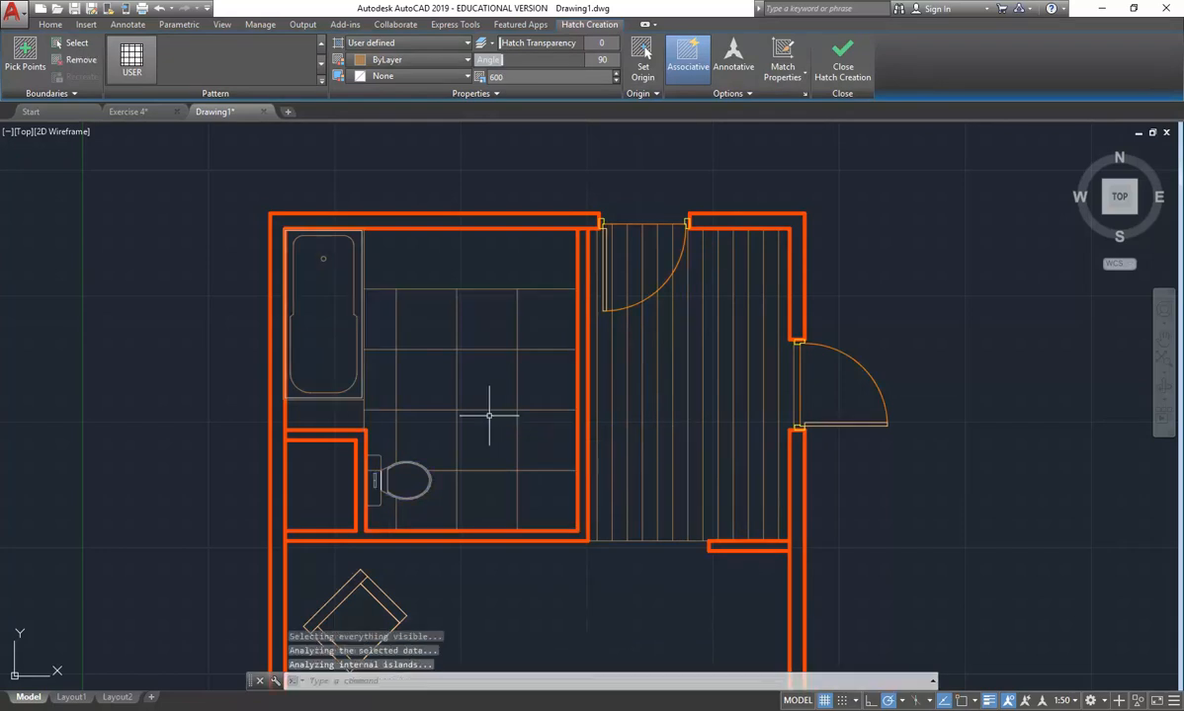
key(Return)
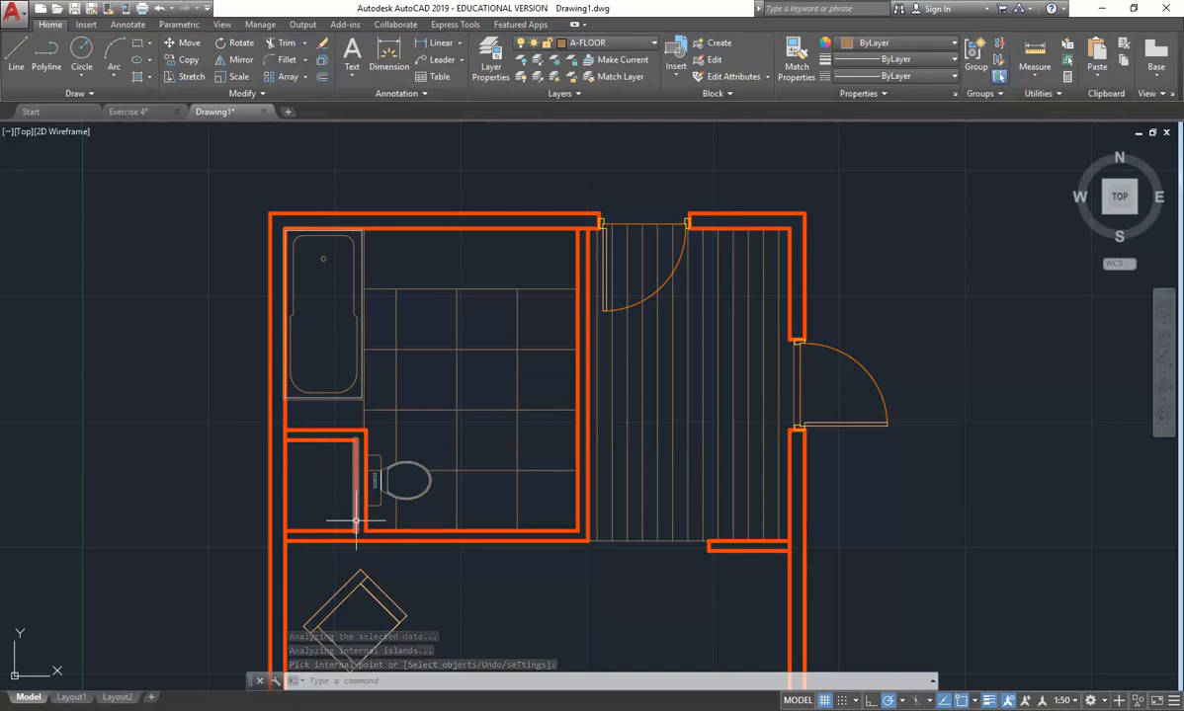
Try Outer Island Detection on the bathroom's tile hatch around the toilet and delete the hatch.
scroll(355, 520, up, 2)
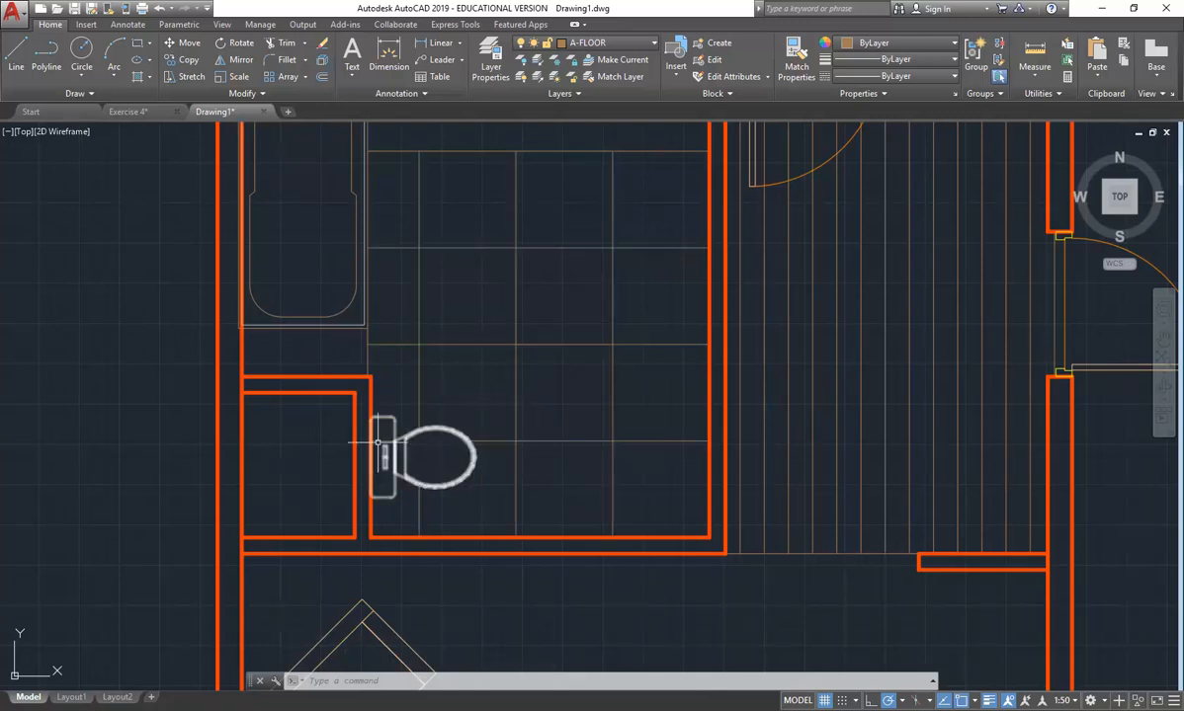
click(418, 387)
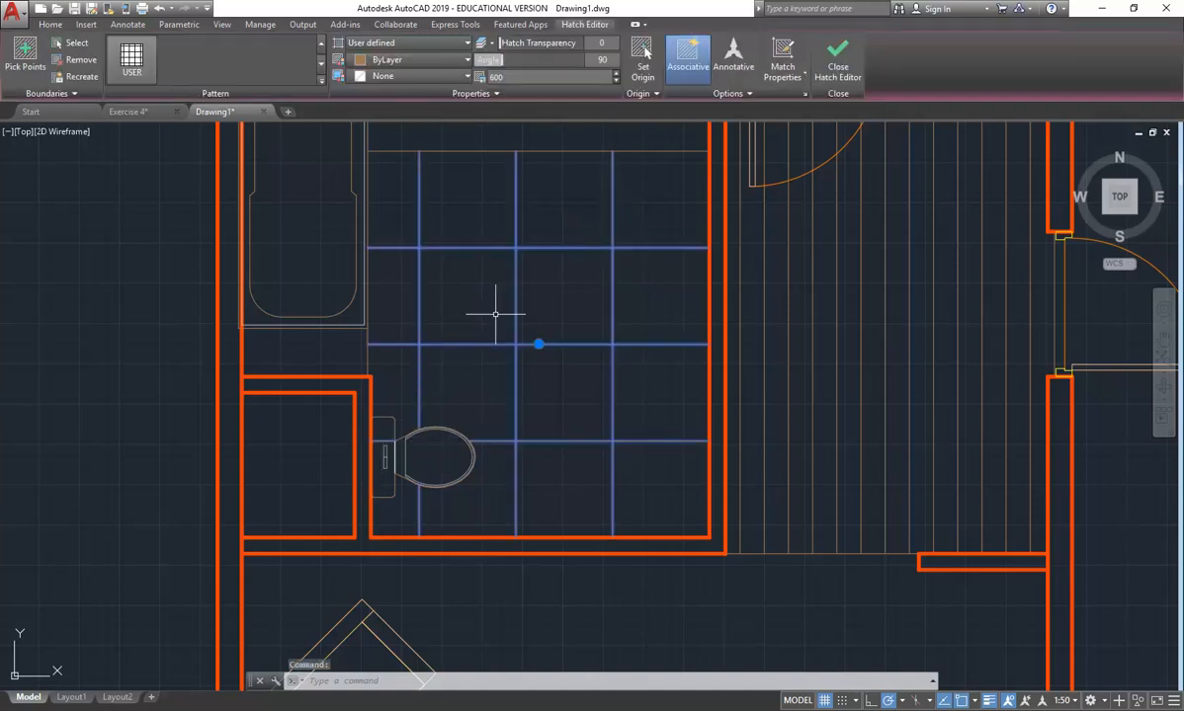
mouse_move(496, 256)
middle_down()
mouse_move(483, 357)
mouse_move(486, 333)
middle_up()
scroll(486, 333, down, 4)
scroll(484, 336, up, 4)
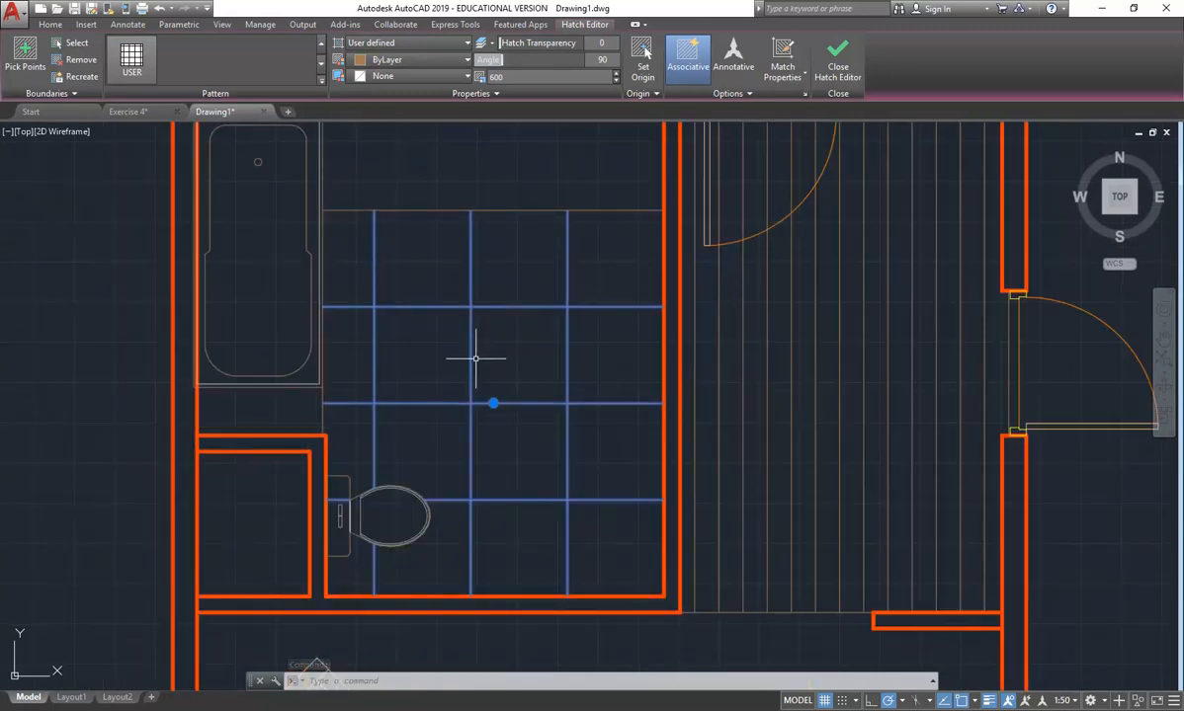
click(795, 76)
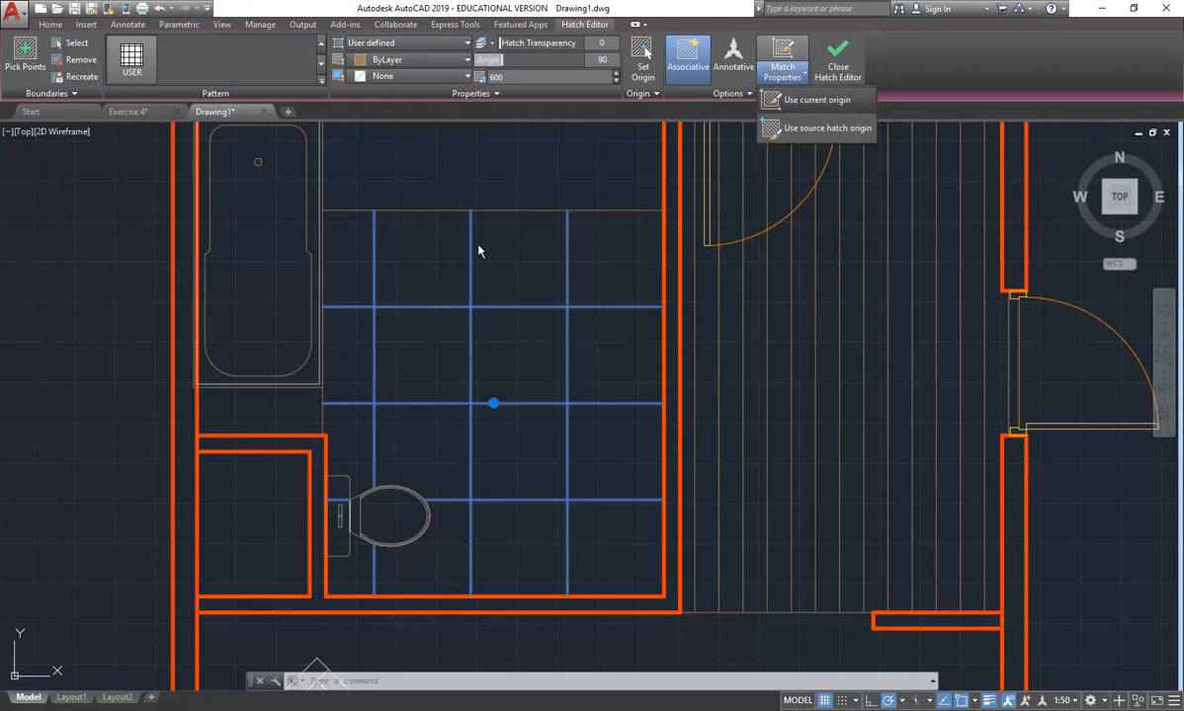
click(666, 113)
click(694, 91)
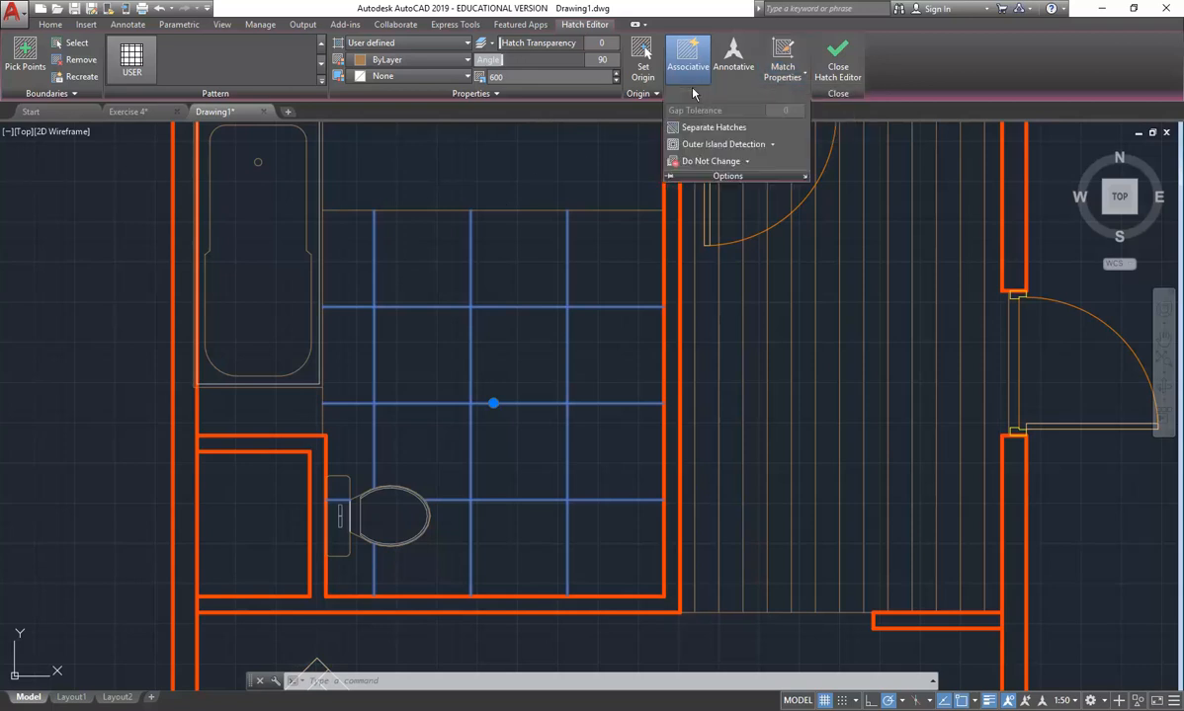
click(772, 144)
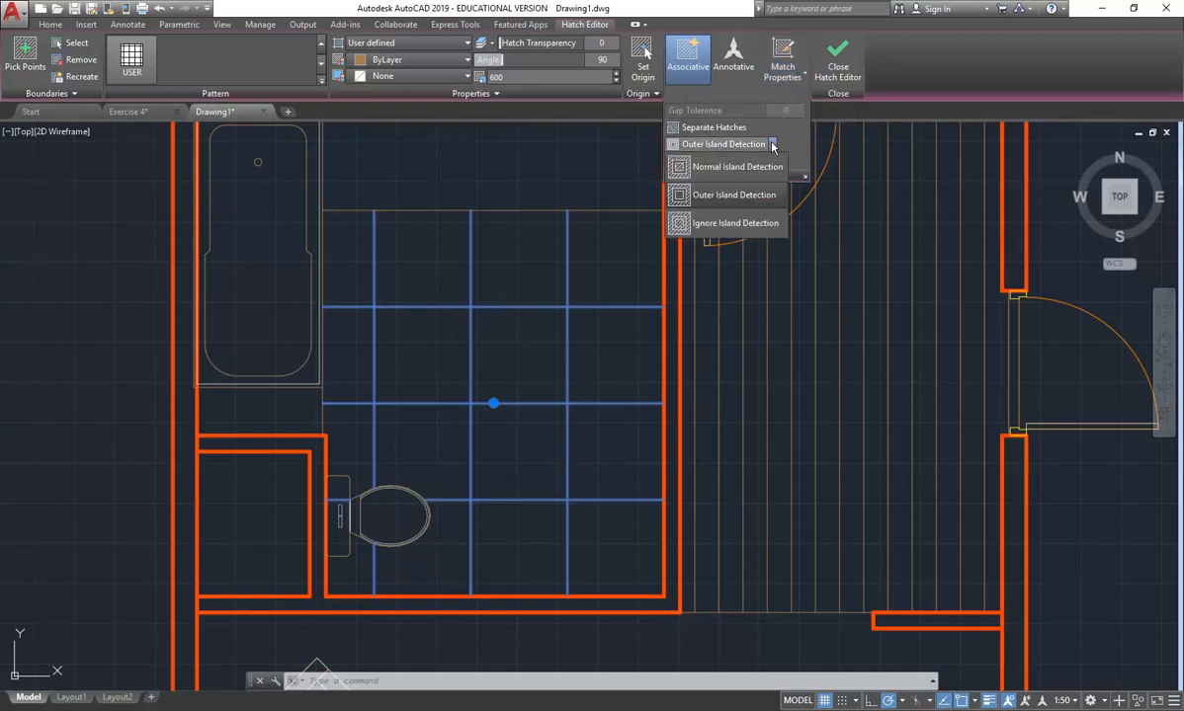
click(701, 195)
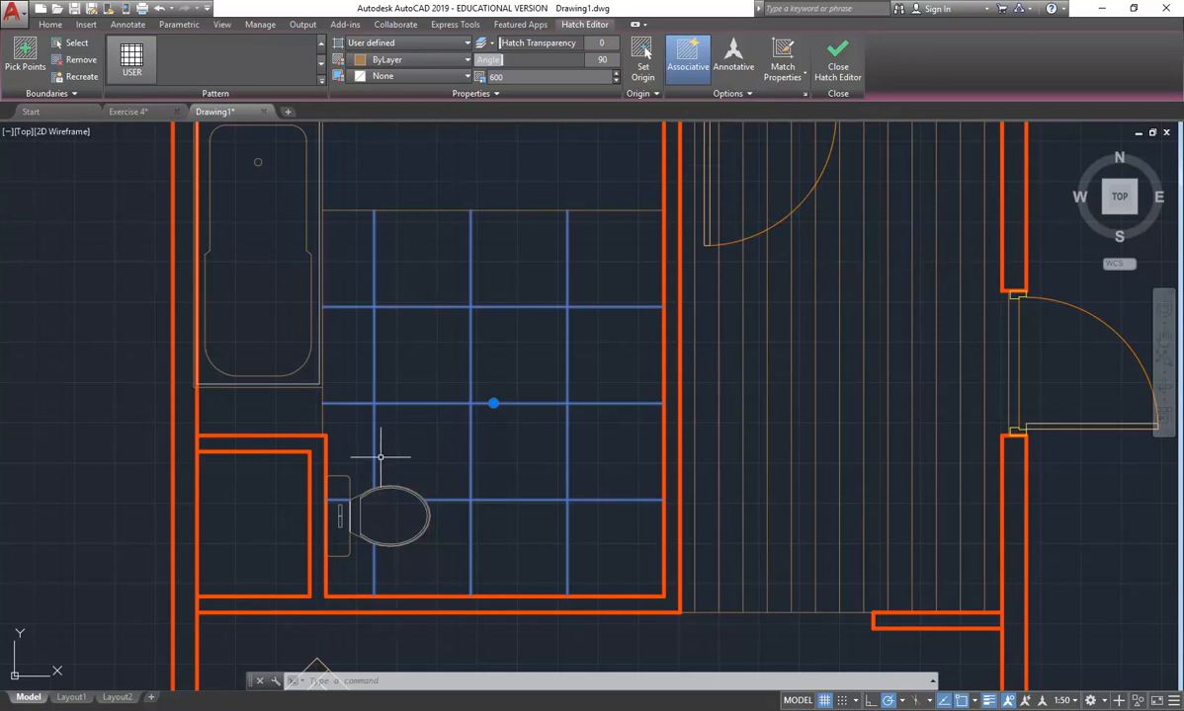
key(Delete)
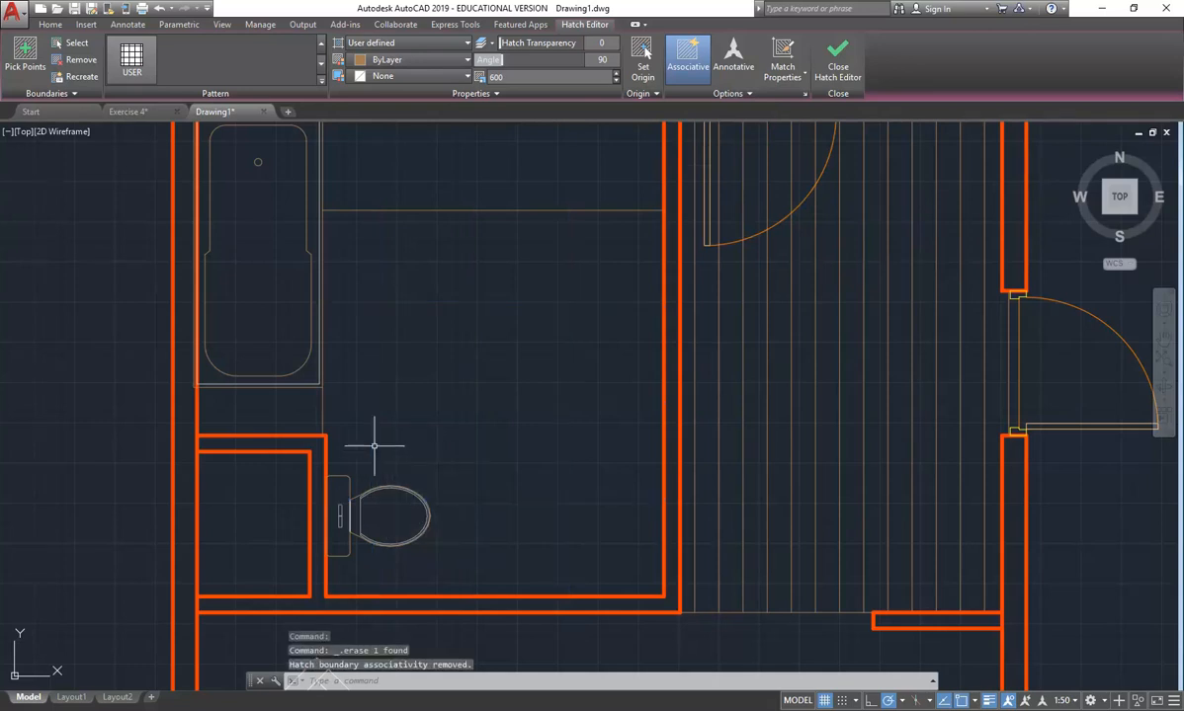
scroll(324, 537, up, 6)
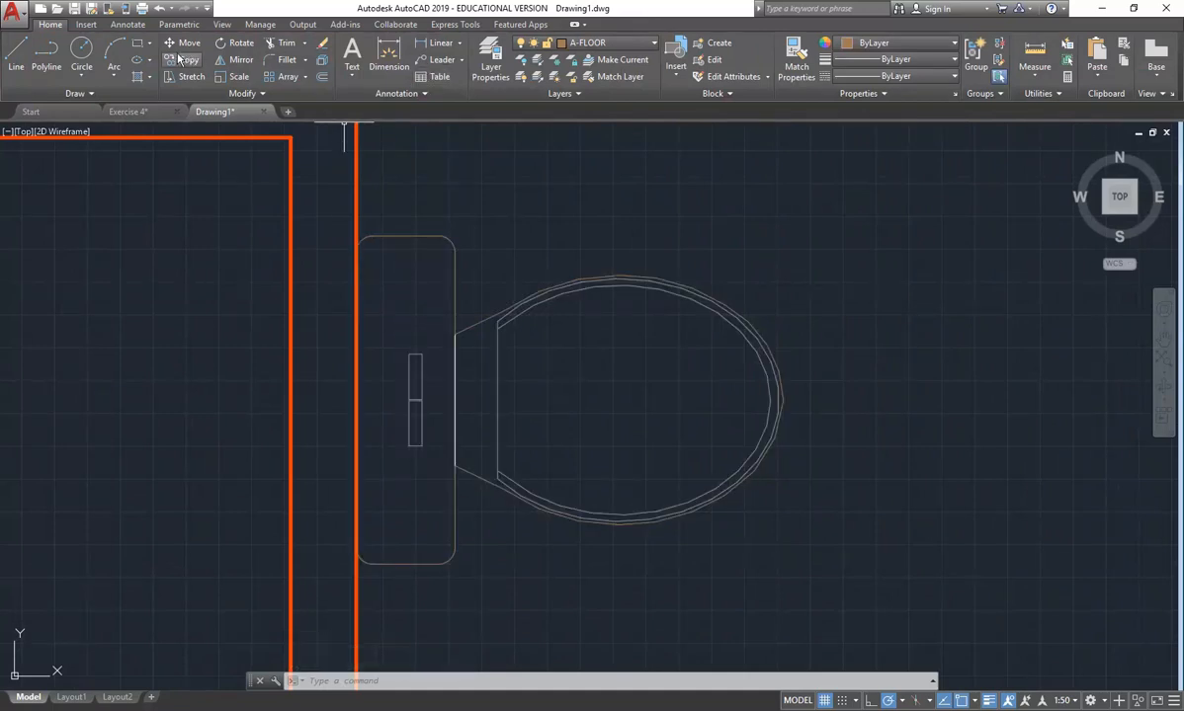
click(149, 43)
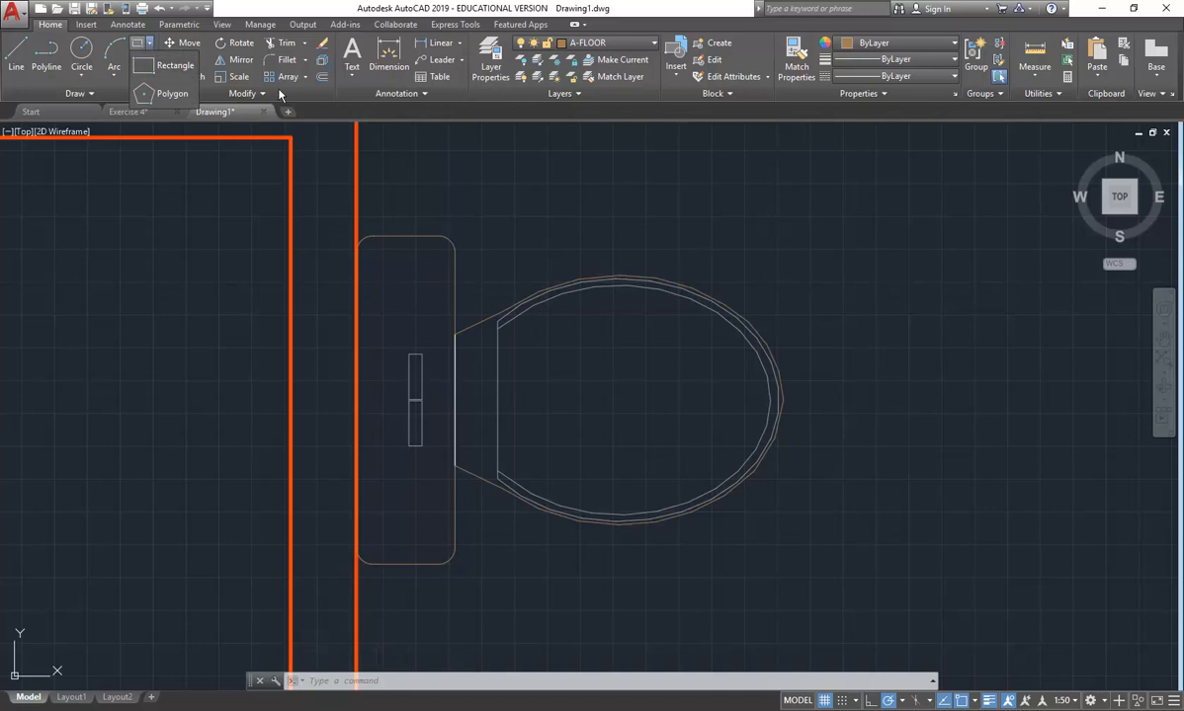
click(107, 92)
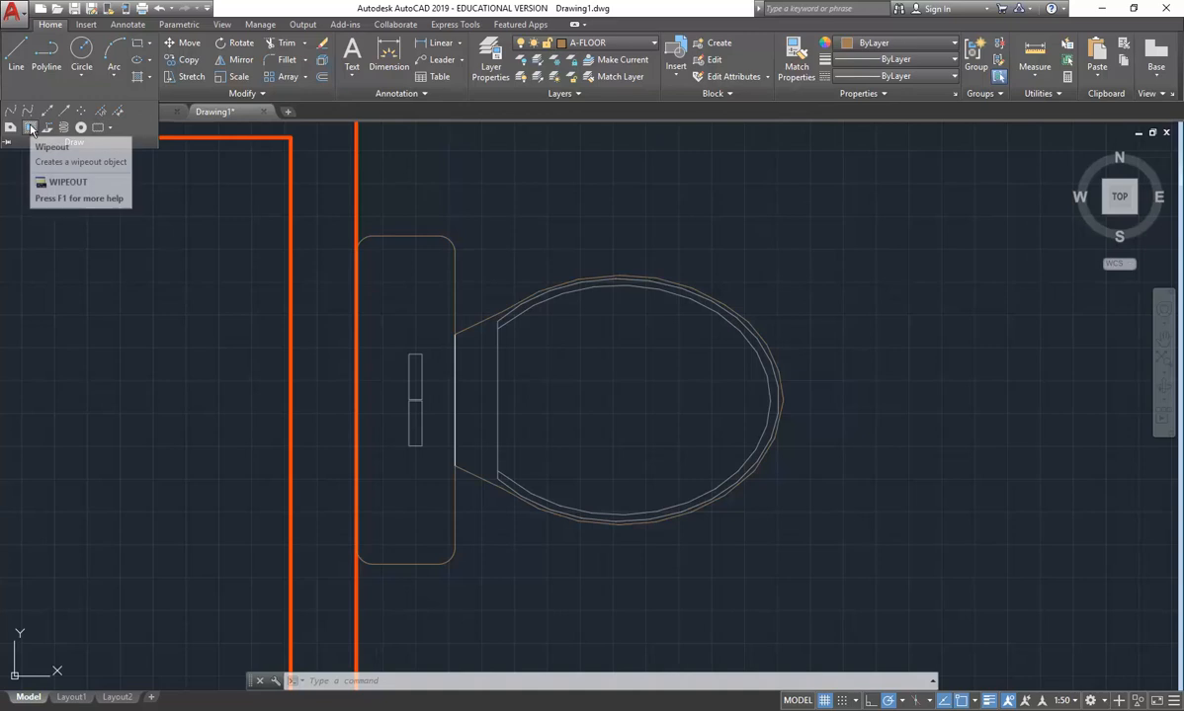
click(111, 129)
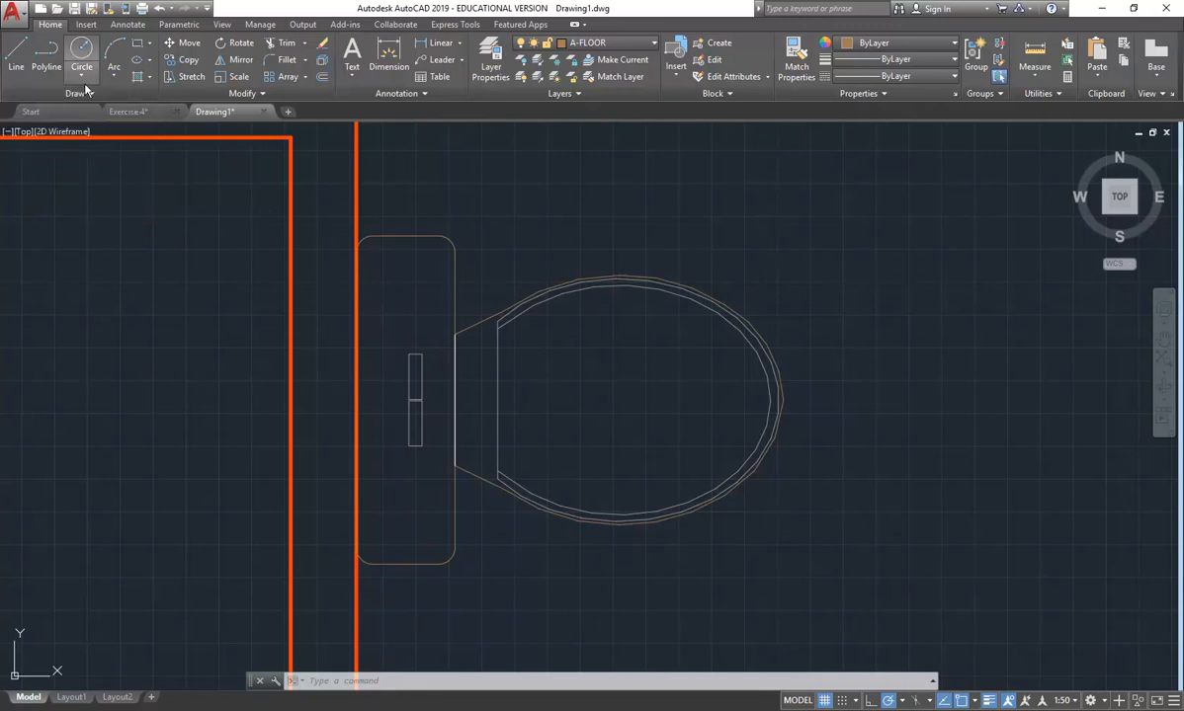
key(Escape)
key(Escape)
Create a boundary from the area inside the toilet's cistern with island detection on, accepting regions instead of polylines.
click(149, 77)
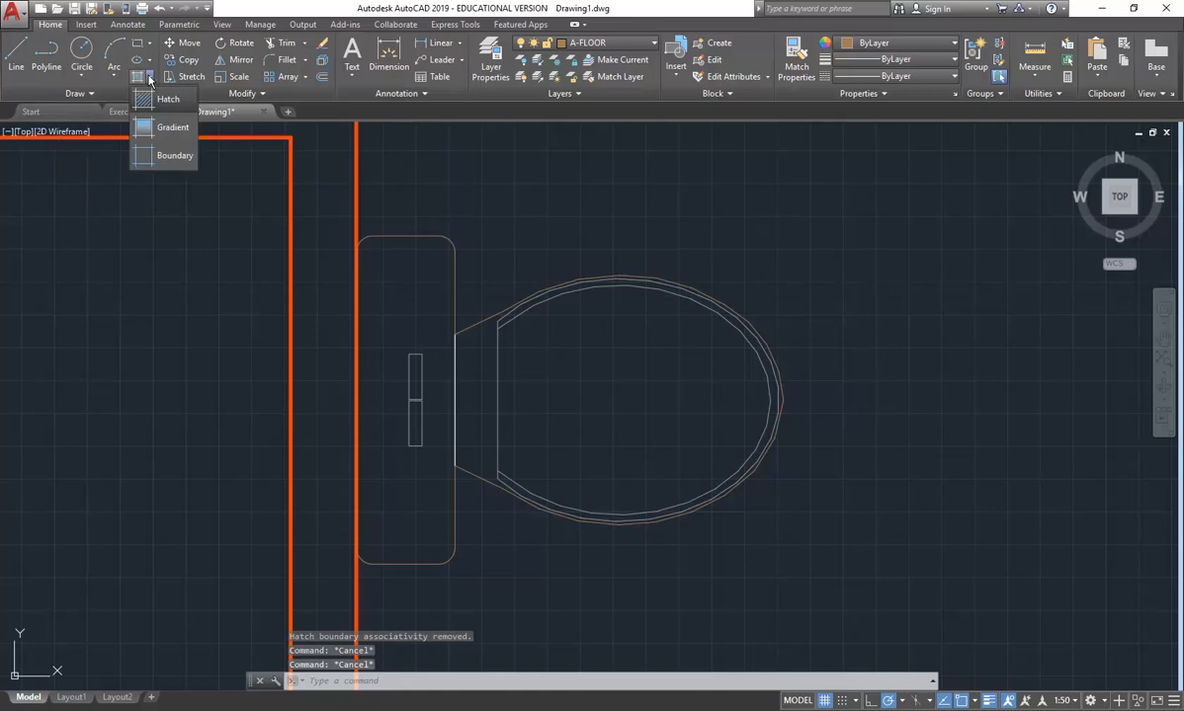
click(158, 158)
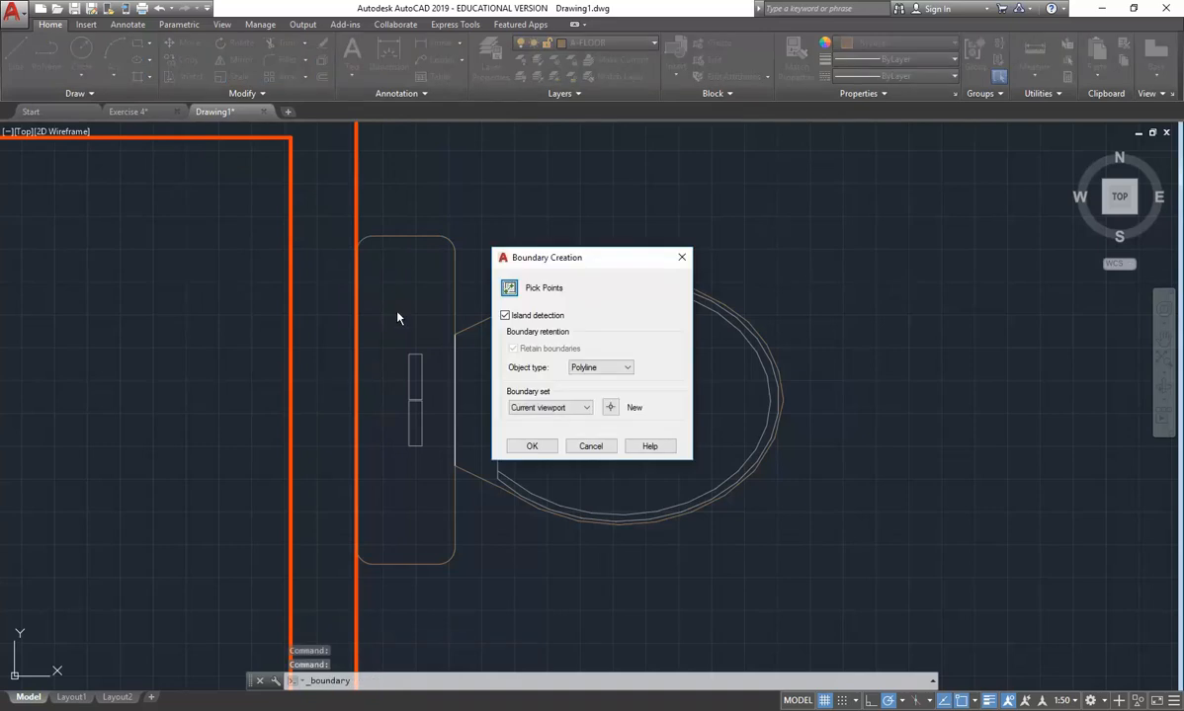
click(510, 288)
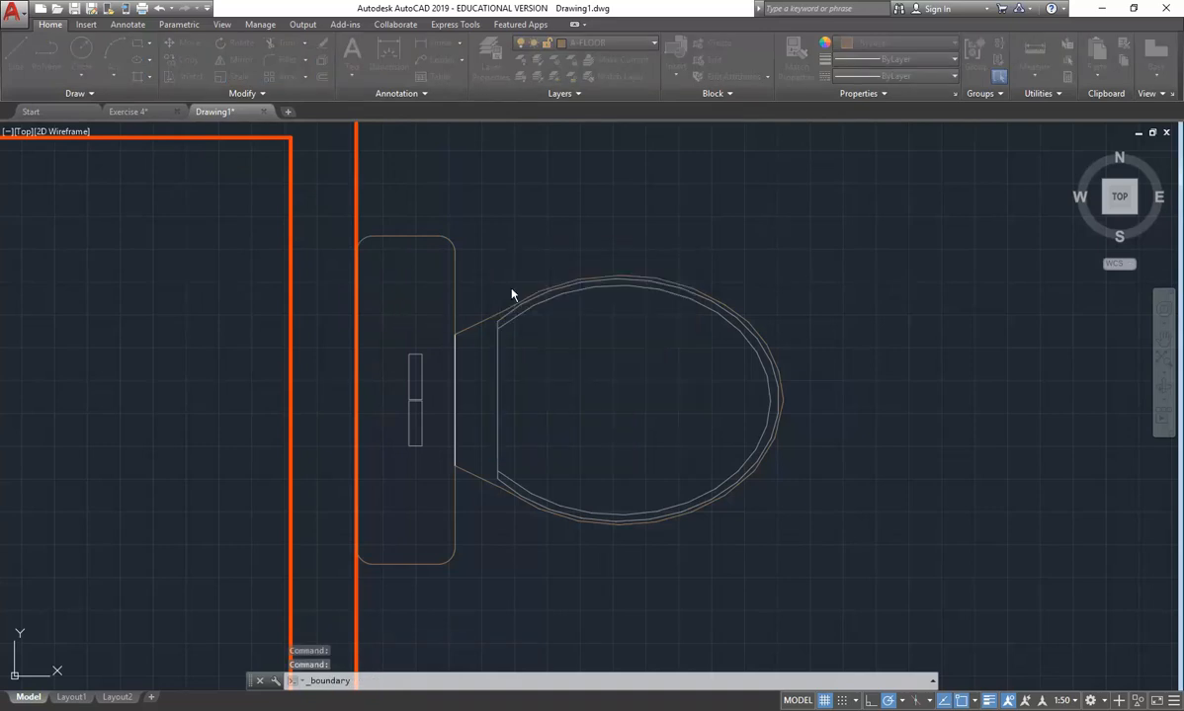
click(408, 284)
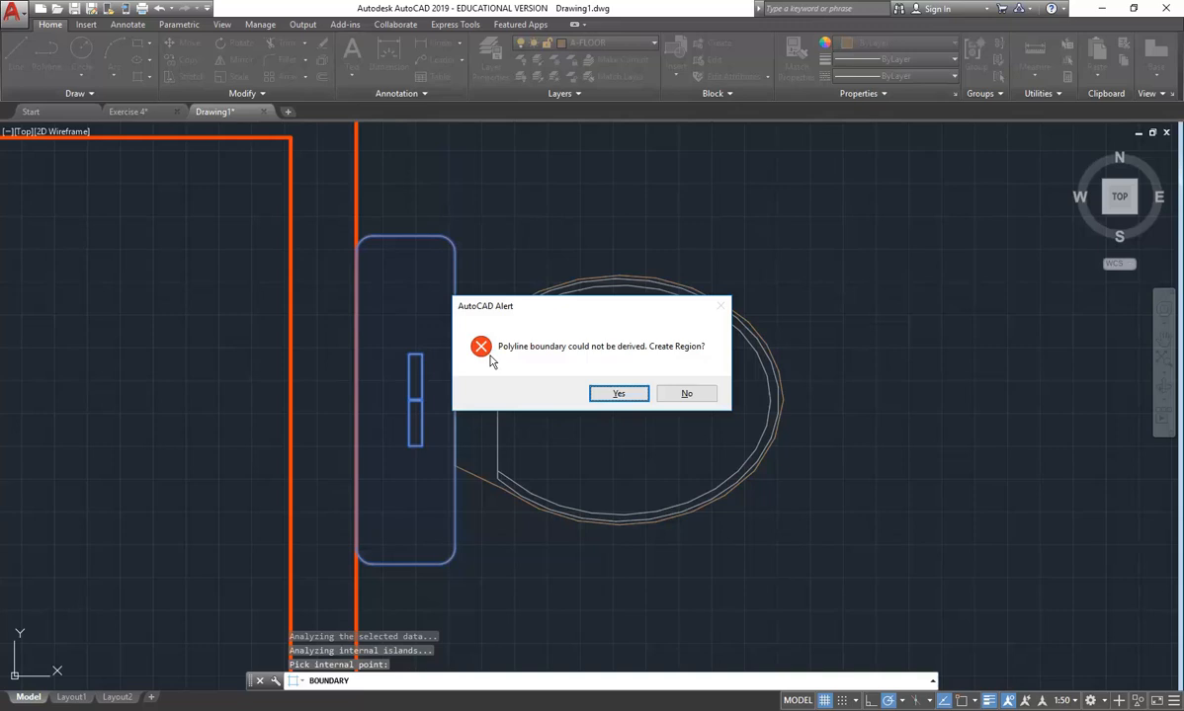
click(616, 393)
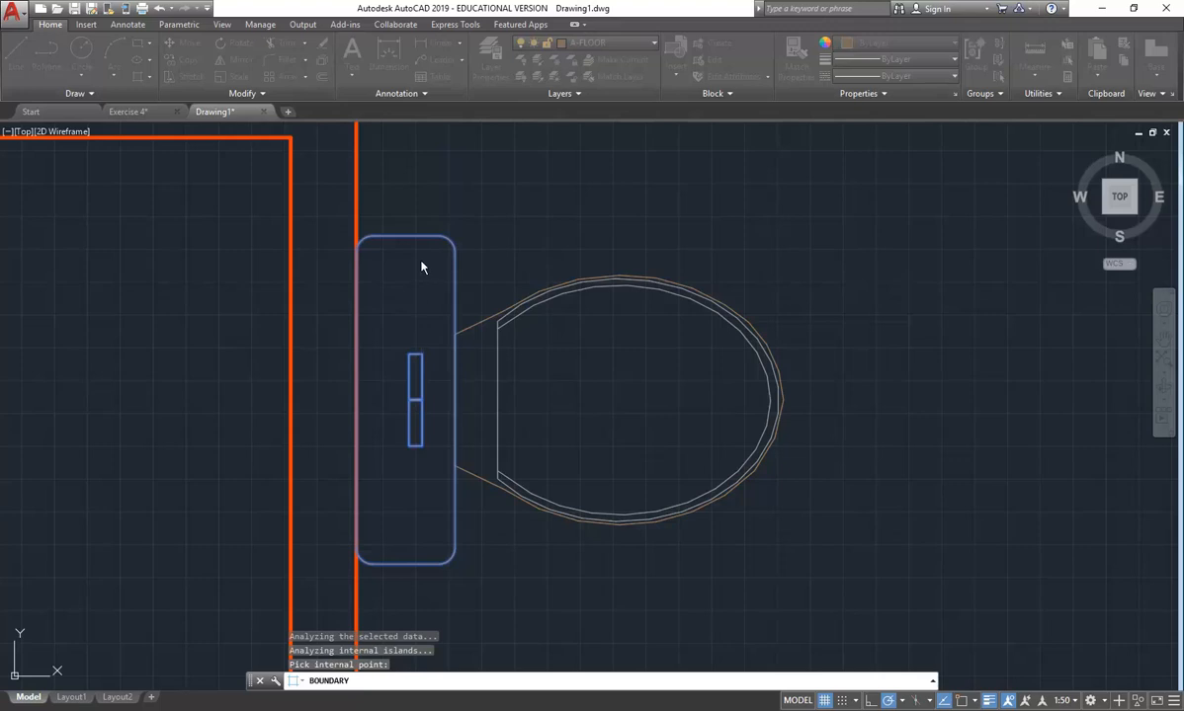
key(Return)
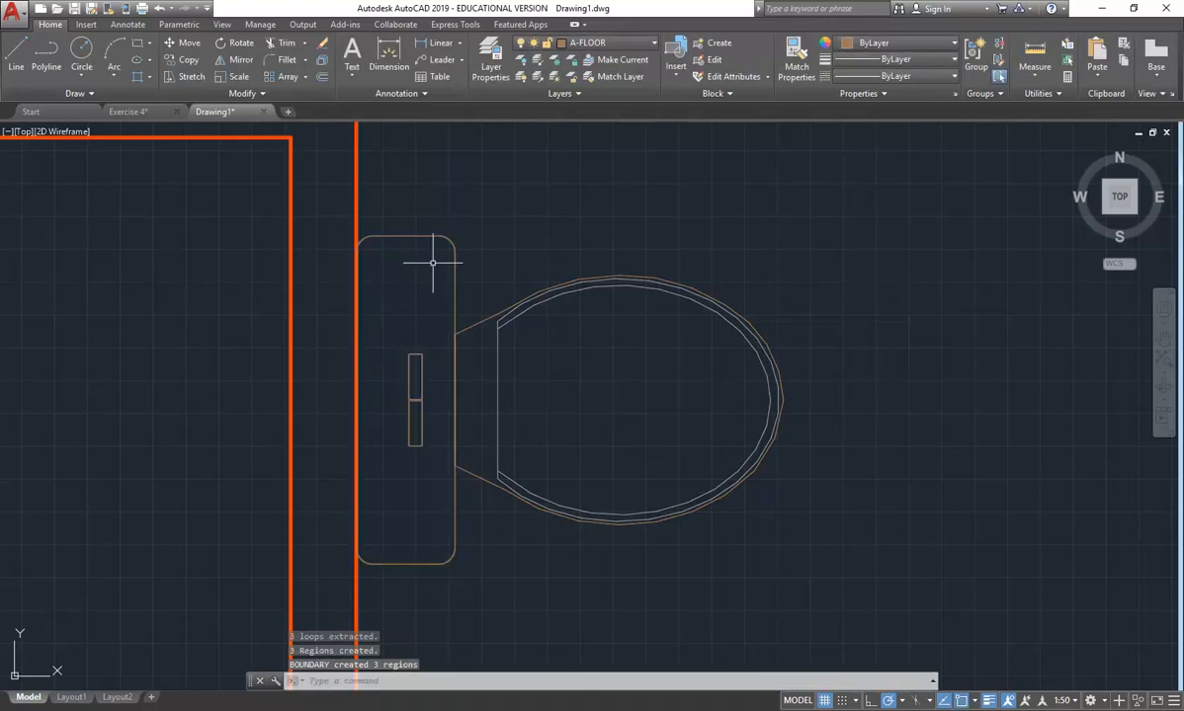
Delete the two small flush-button regions inside the toilet's cistern, leaving the cistern's outer outline region in place.
click(455, 265)
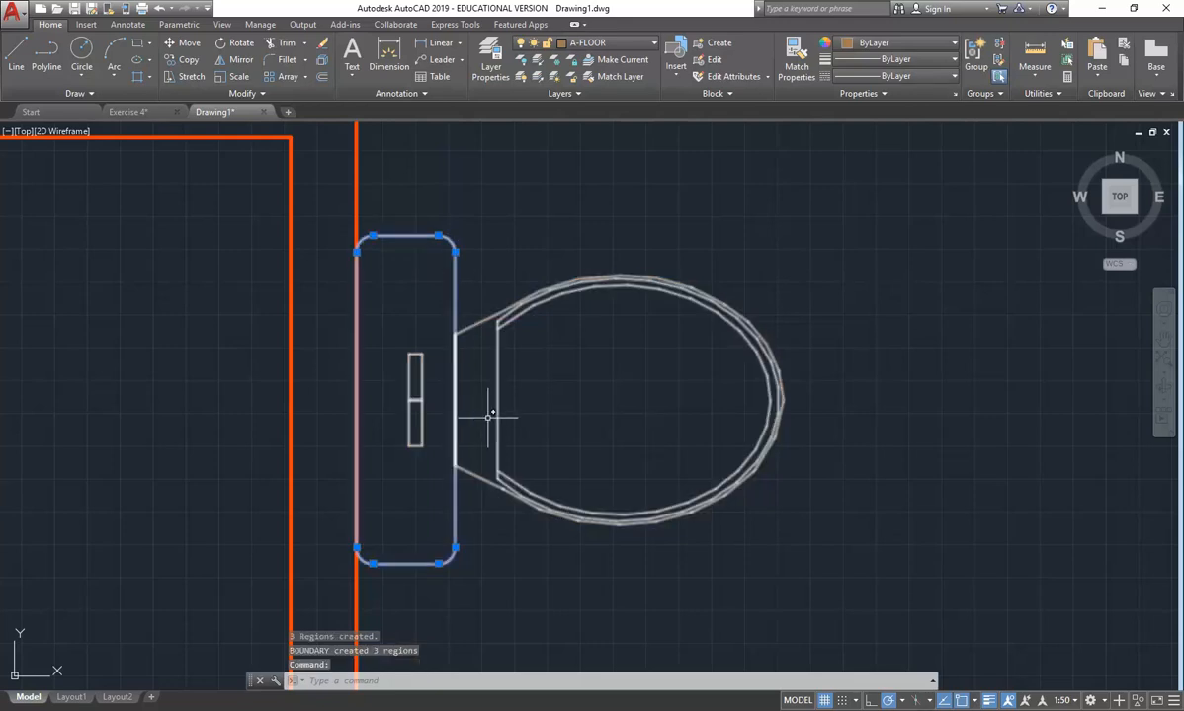
key(Escape)
key(Escape)
click(398, 335)
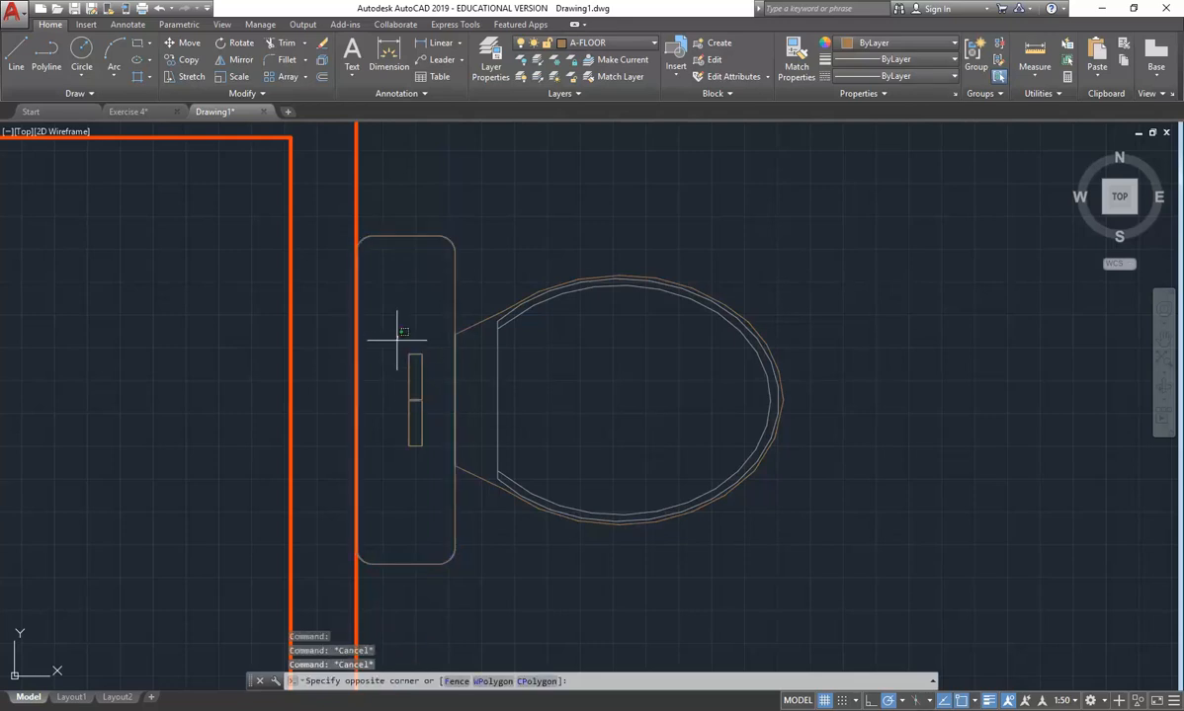
click(443, 470)
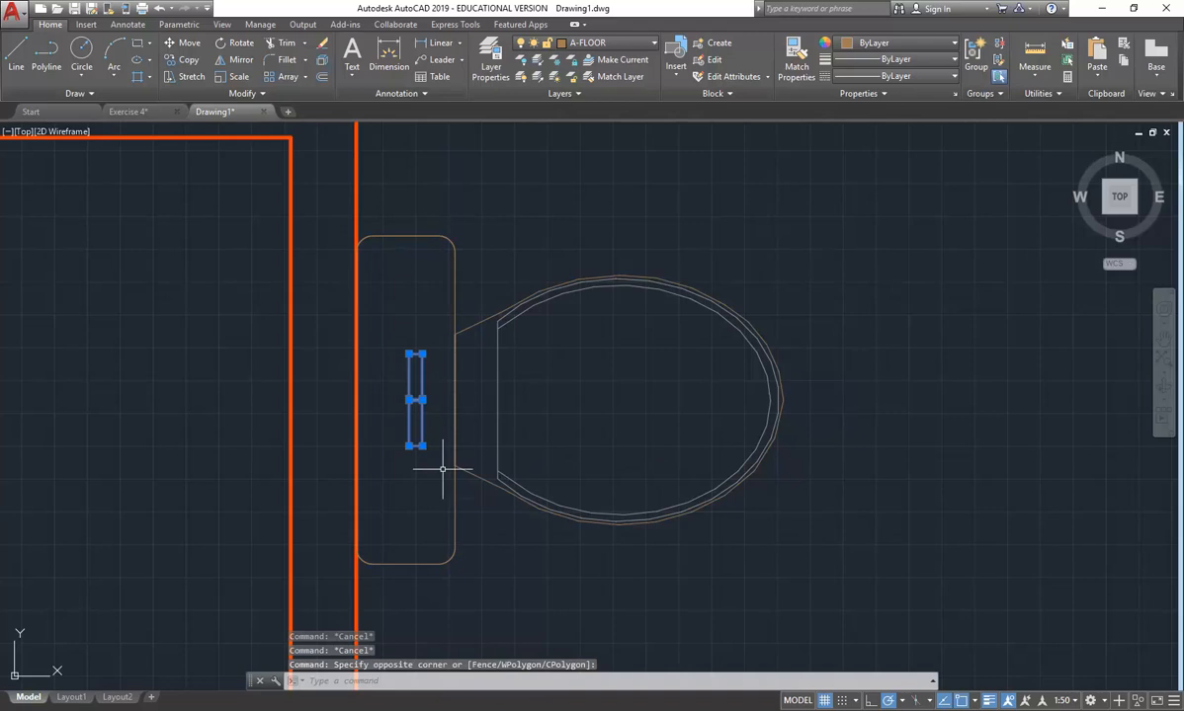
key(Delete)
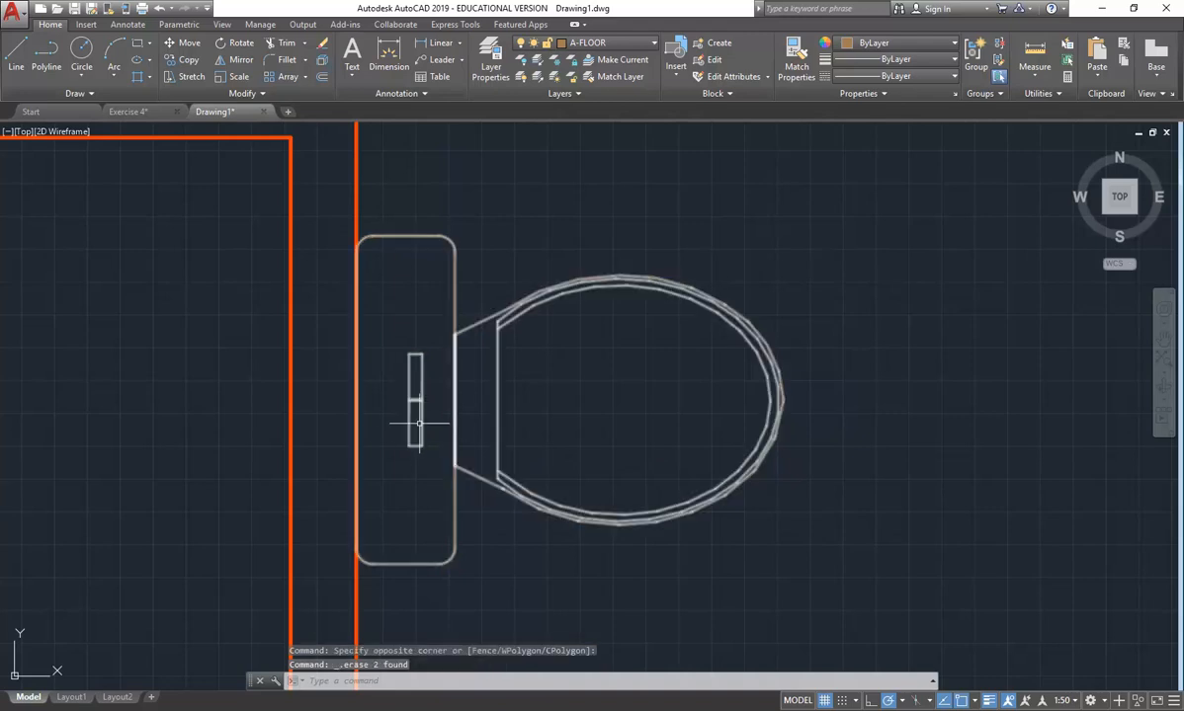
click(456, 266)
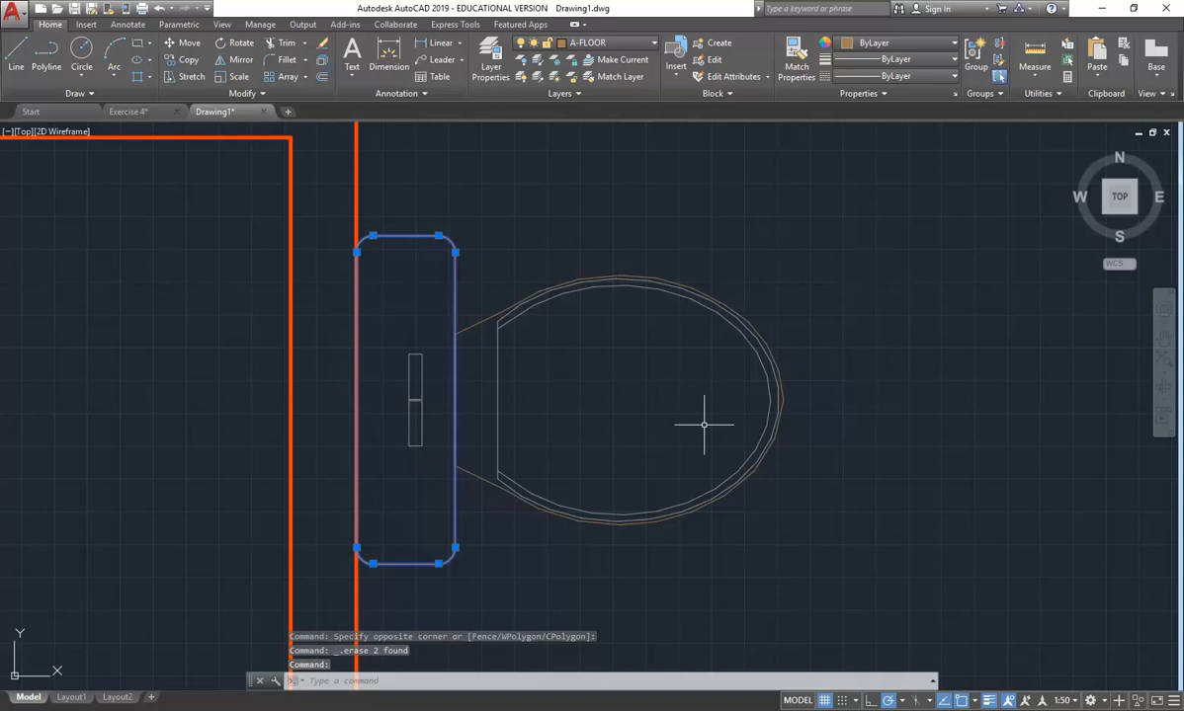
scroll(703, 425, down, 8)
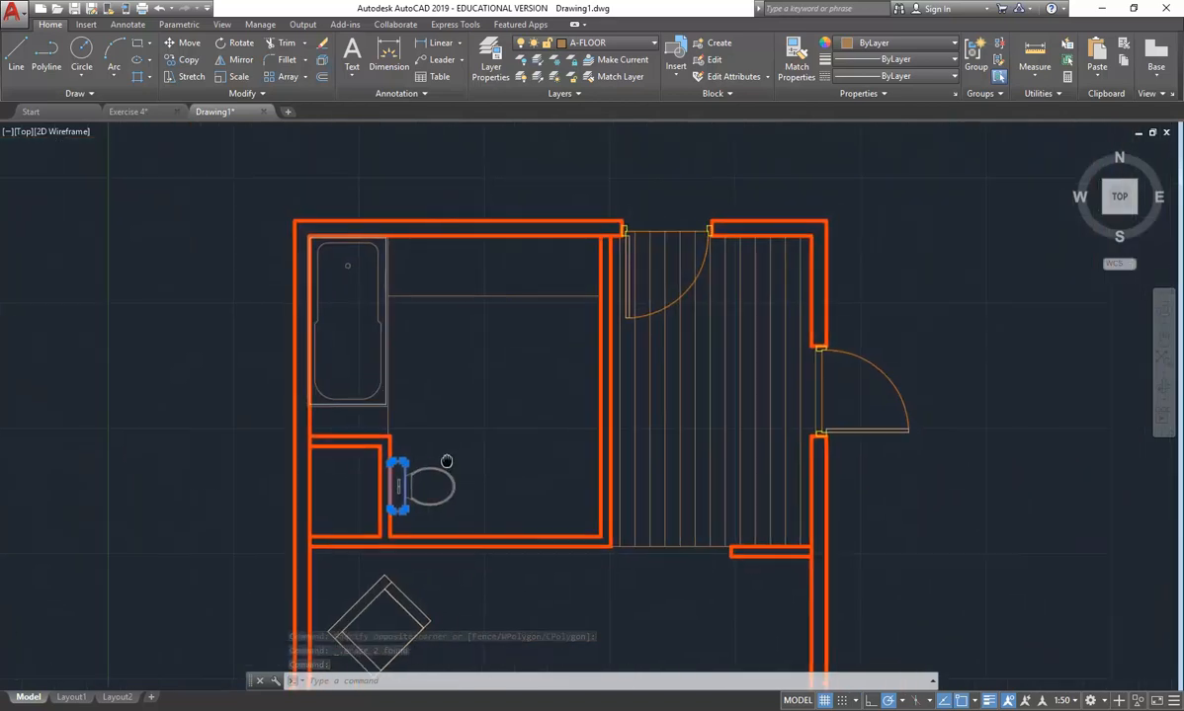
scroll(462, 420, up, 3)
key(Escape)
key(Escape)
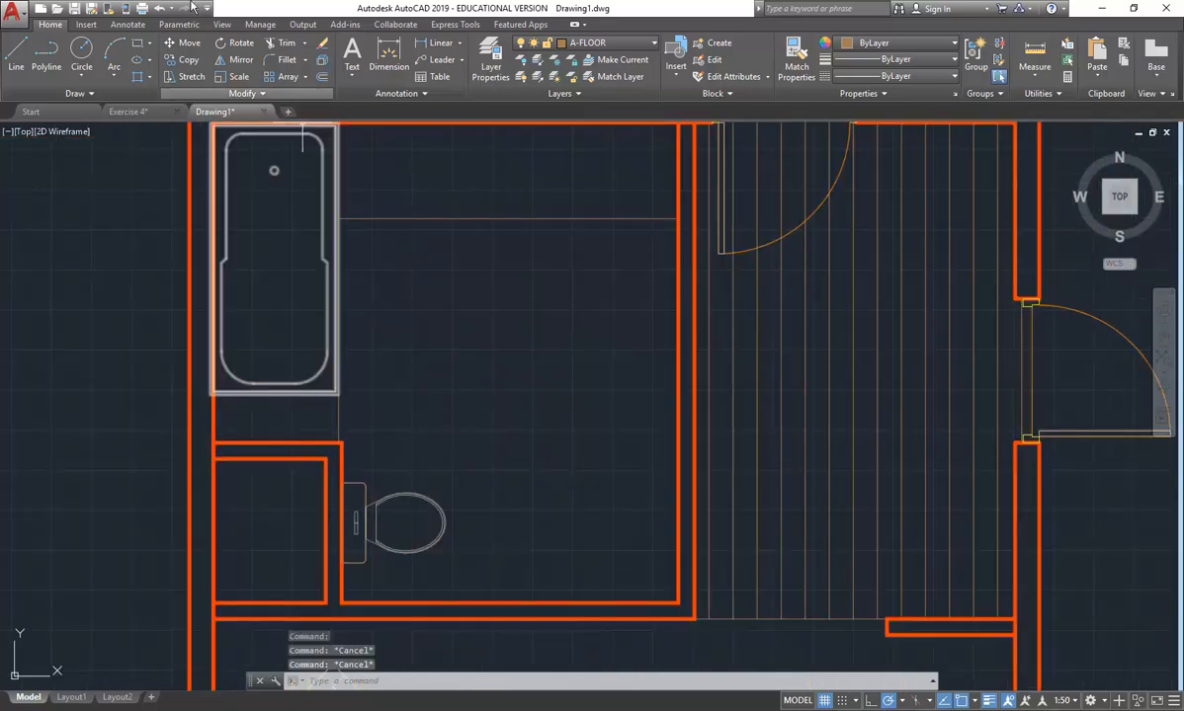
Hatch the bathroom floor with the user-defined tile grid at 600 spacing and 90° angle, with its origin at the room's lower-right inner corner.
click(148, 77)
click(143, 95)
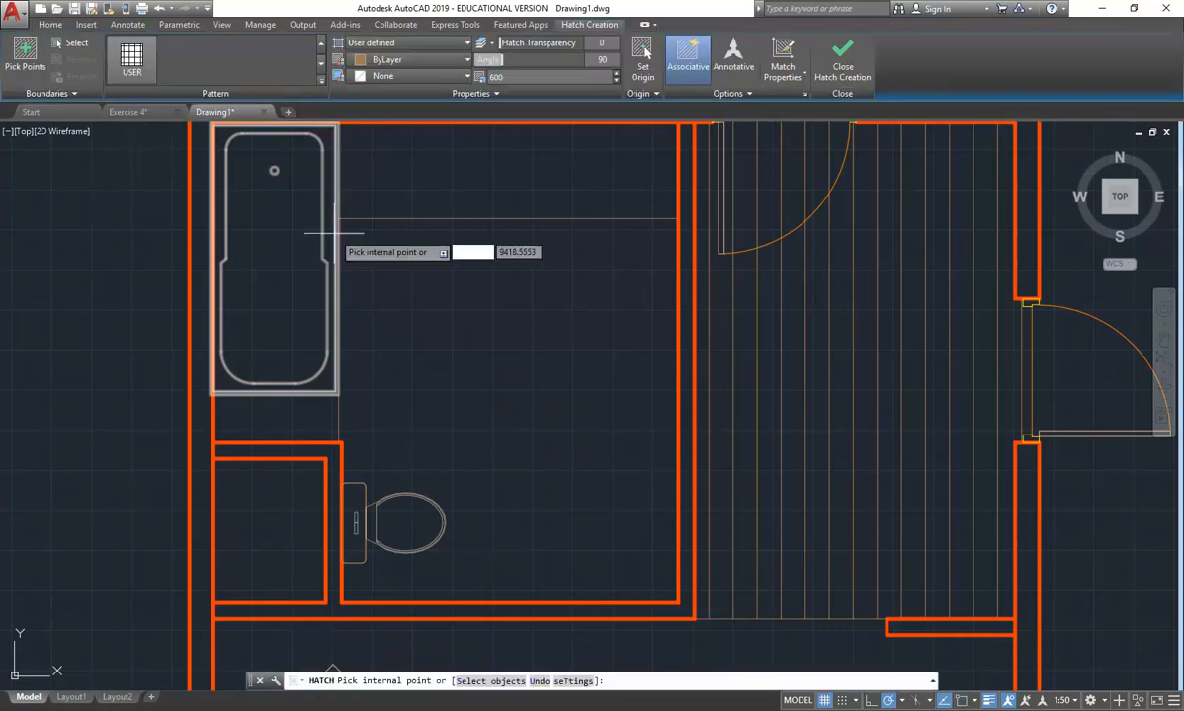
click(643, 60)
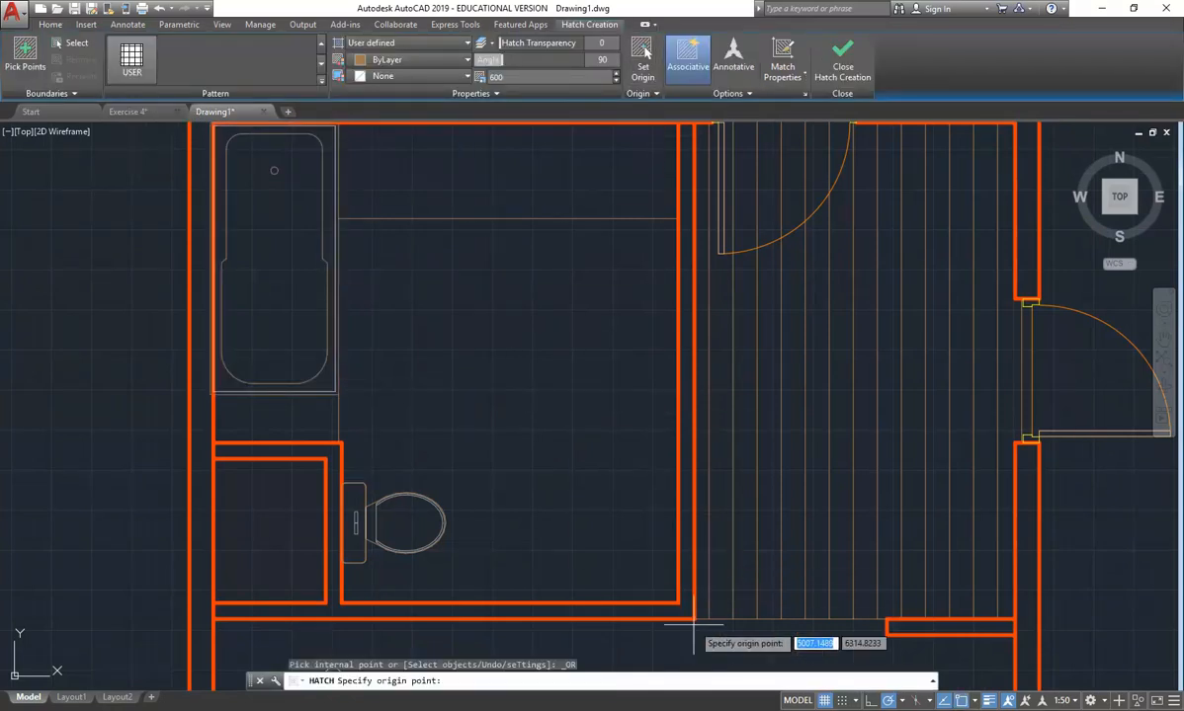
click(678, 603)
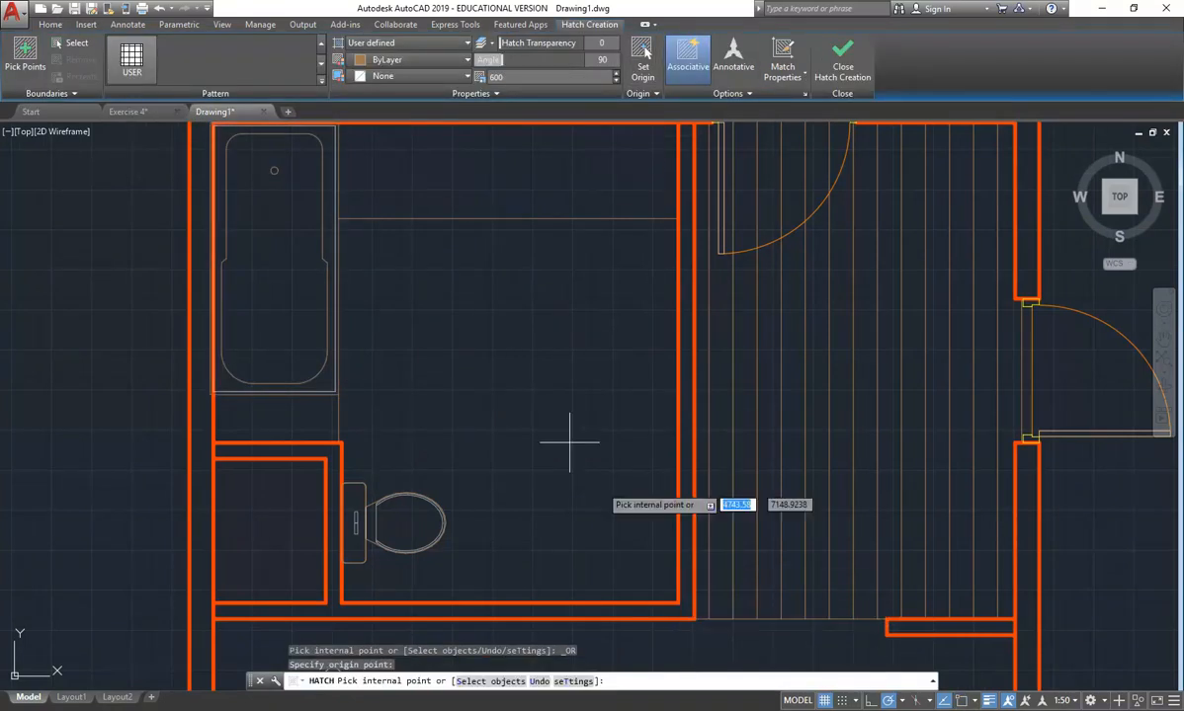
click(548, 375)
key(Return)
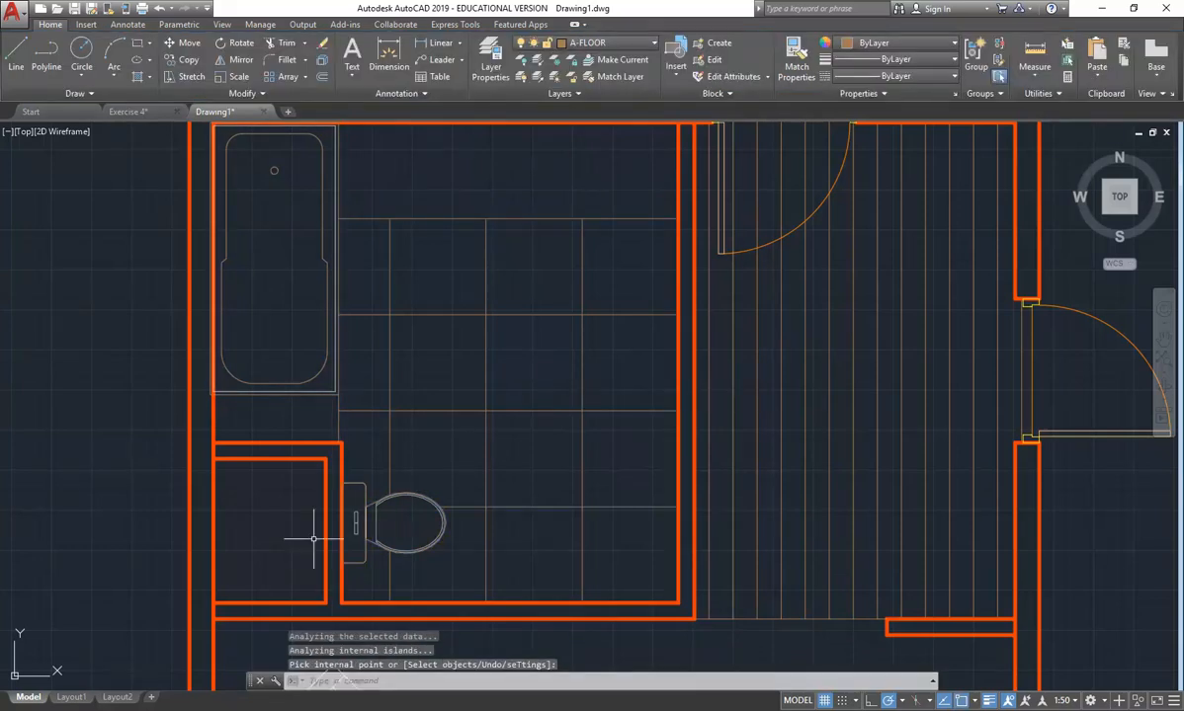
Examine the bathroom's tile hatch around the toilet, bath and bench line, and check it within the whole floor plan.
scroll(343, 560, up, 5)
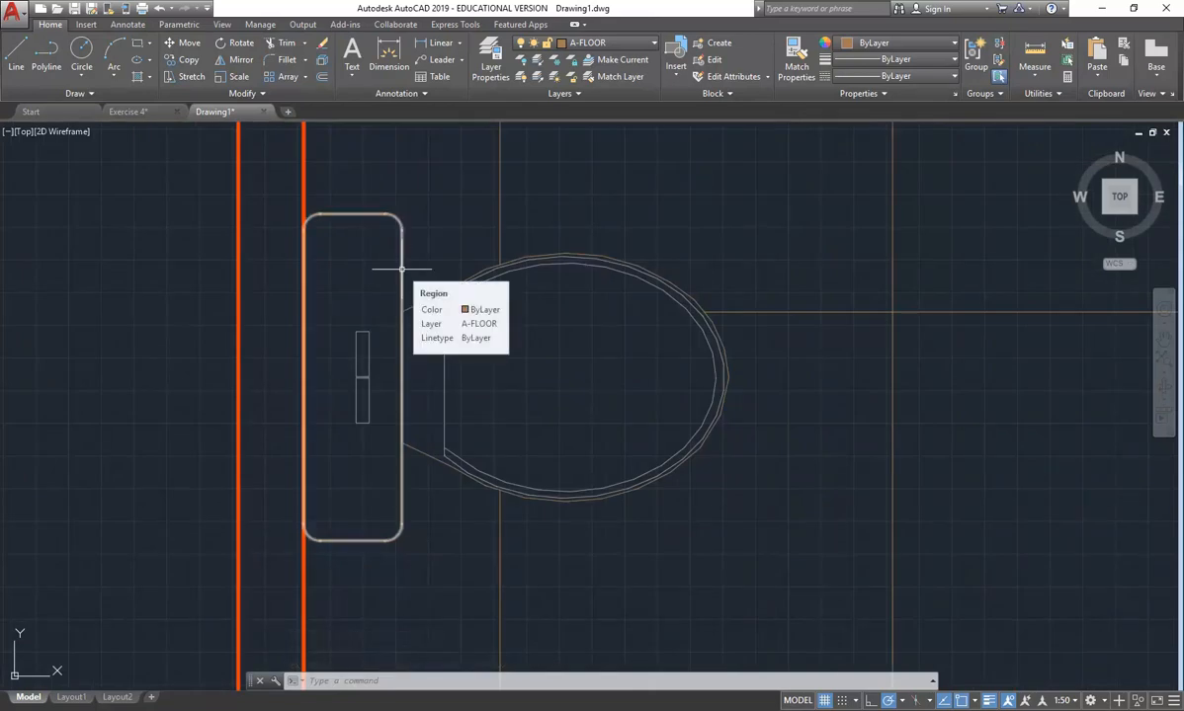
scroll(401, 267, down, 5)
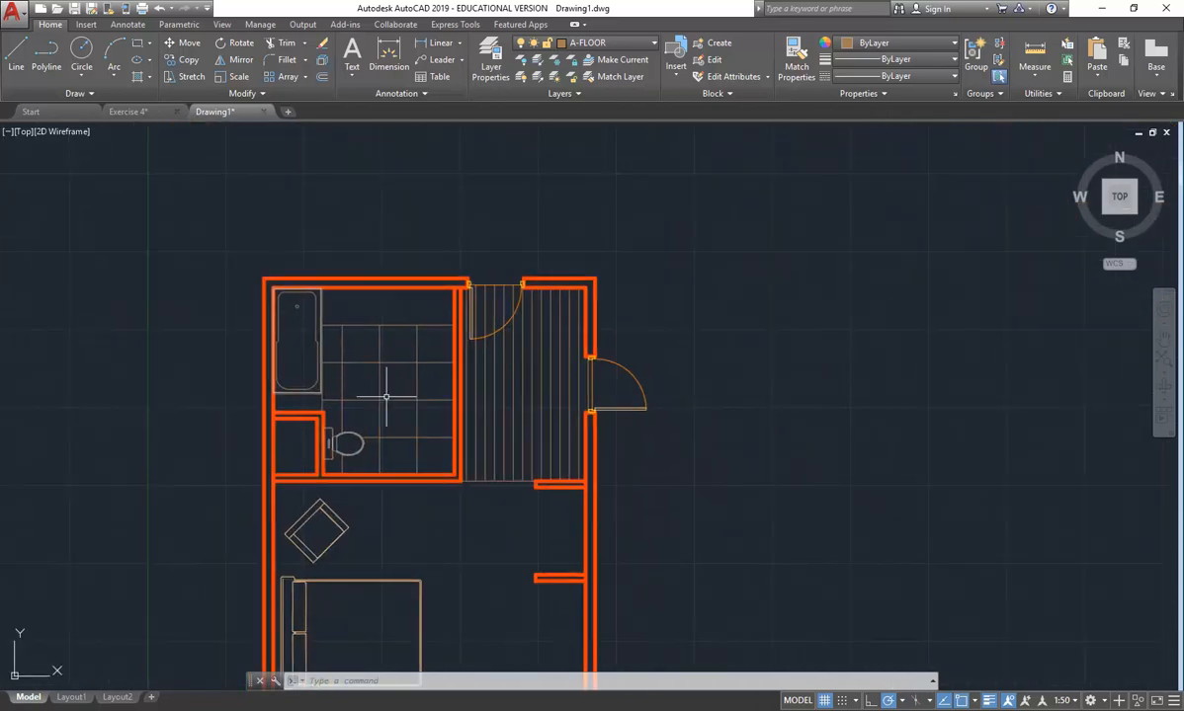
scroll(387, 396, up, 1)
scroll(405, 403, up, 1)
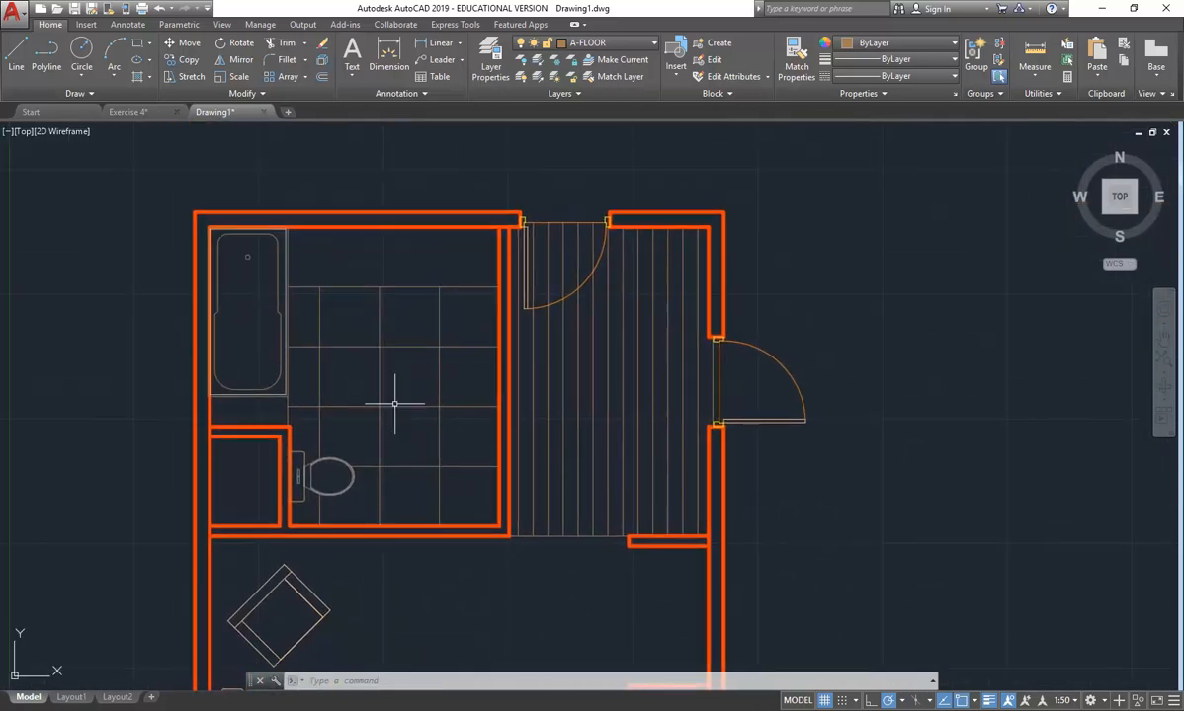
middle_drag(395, 404, 454, 369)
scroll(455, 372, up, 2)
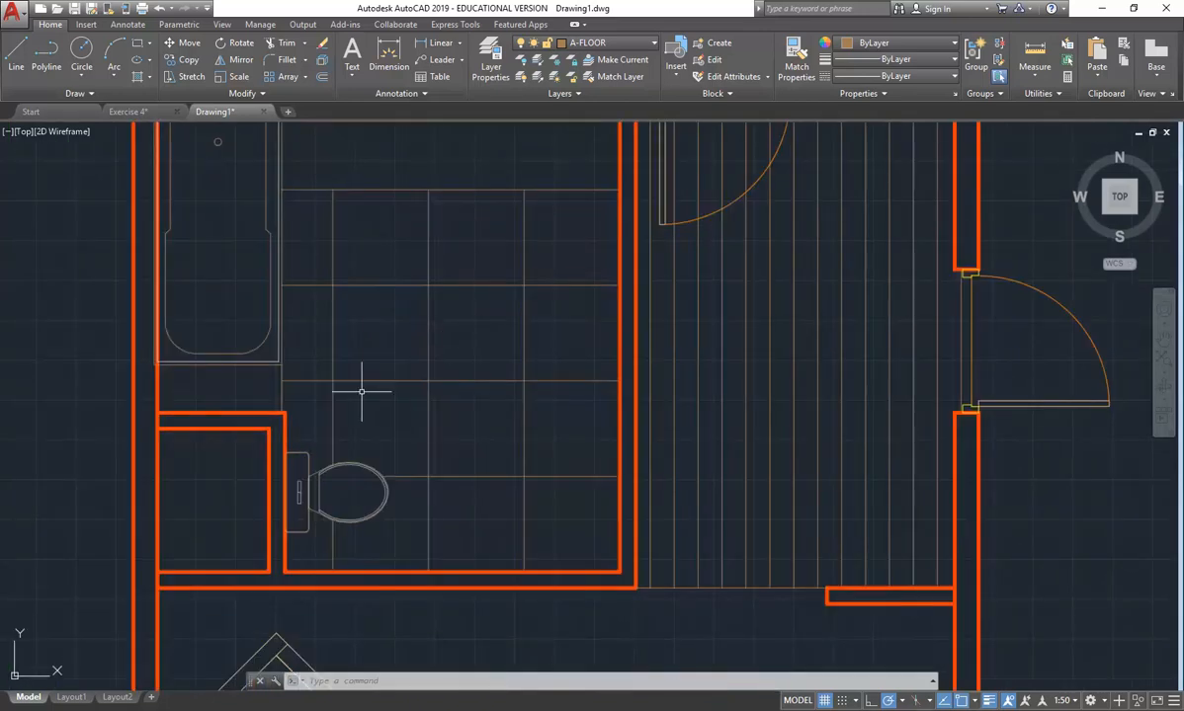
click(428, 329)
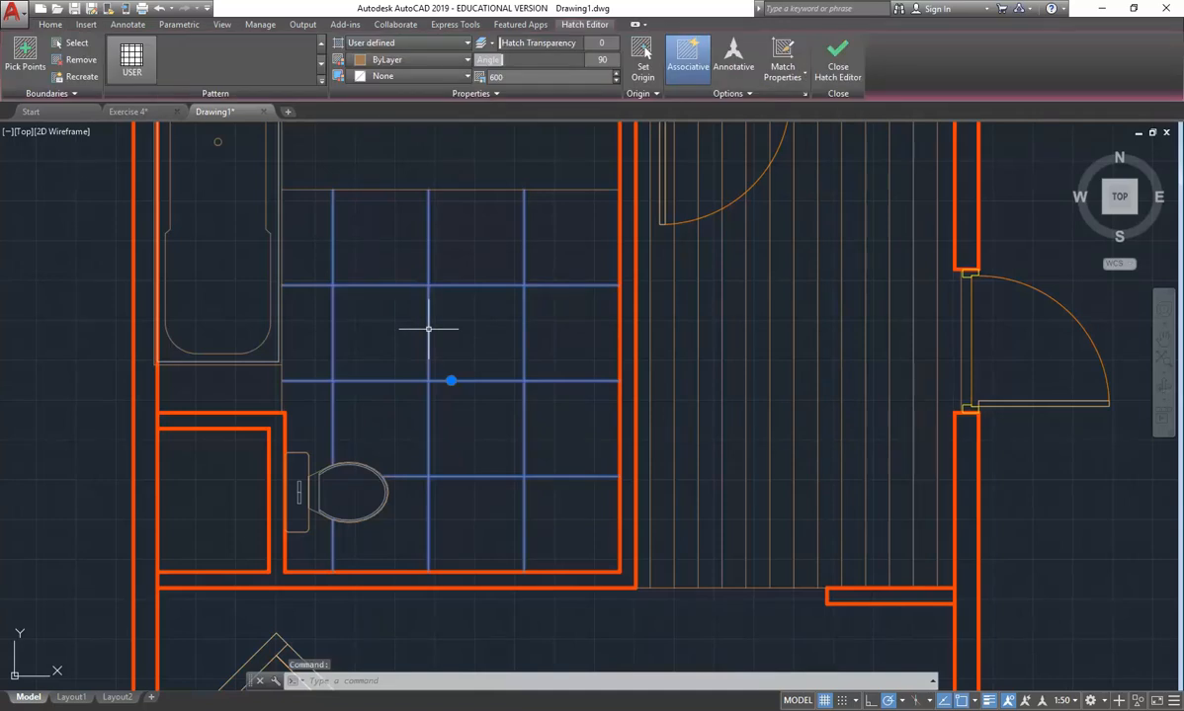
key(Escape)
key(Escape)
scroll(431, 381, down, 2)
middle_drag(430, 381, 432, 412)
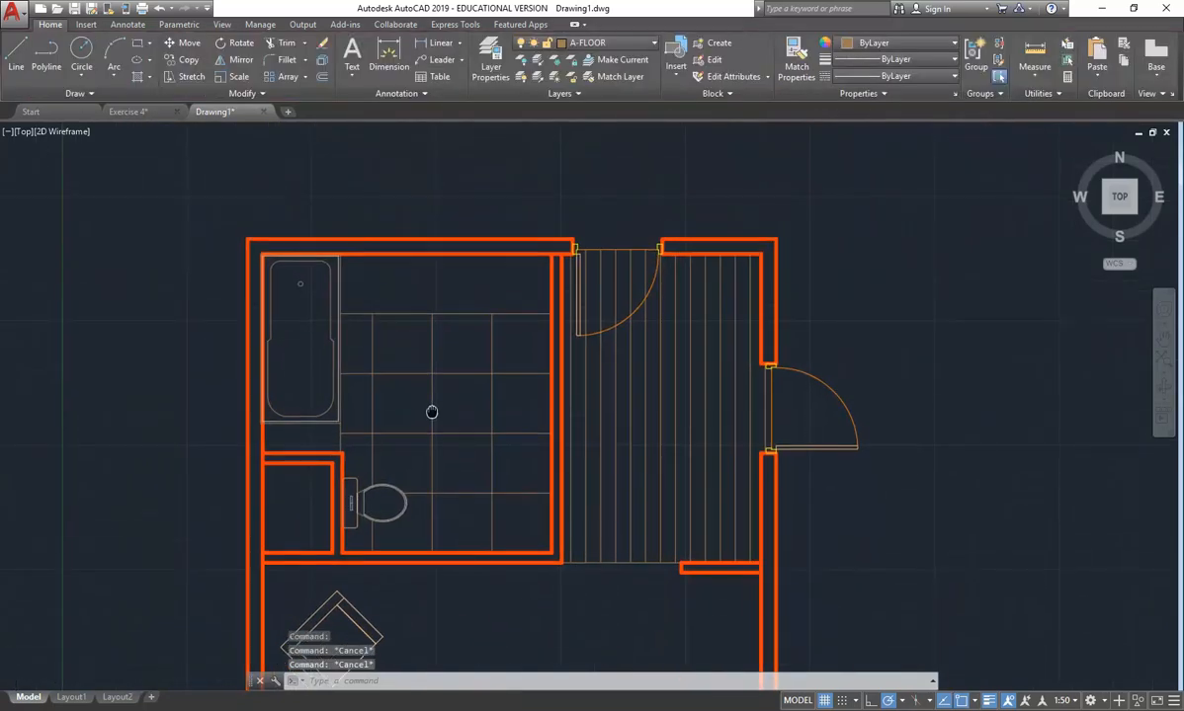
scroll(432, 411, up, 2)
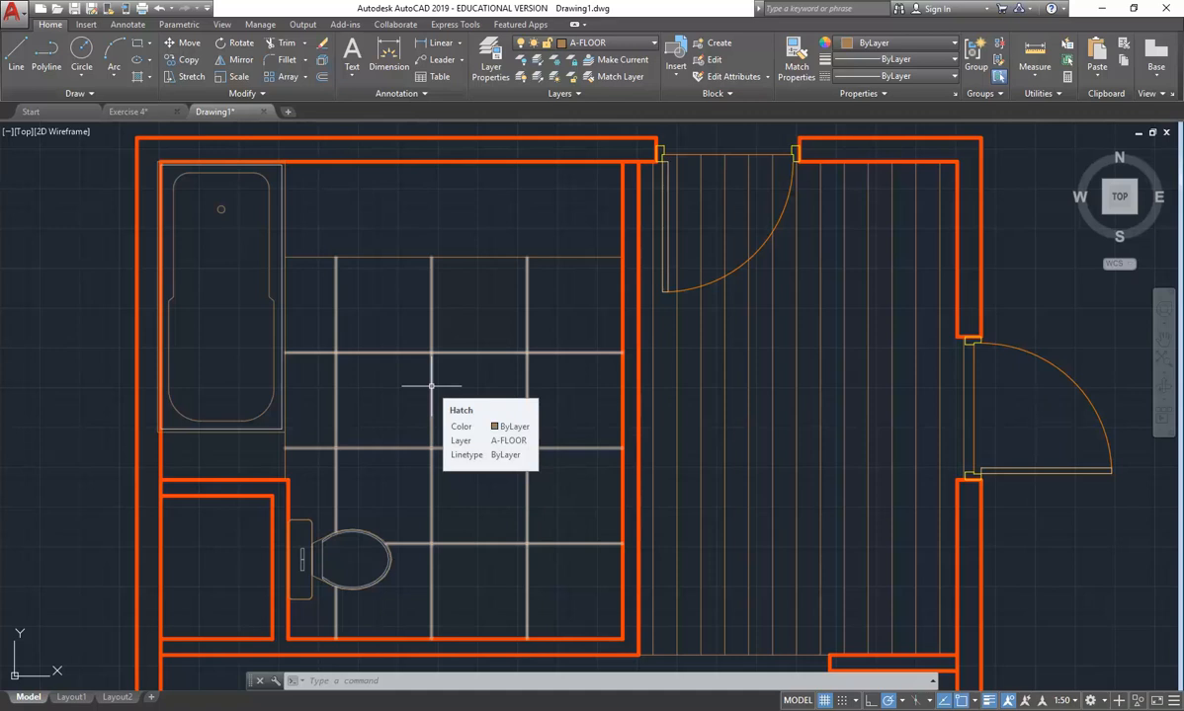
mouse_move(172, 403)
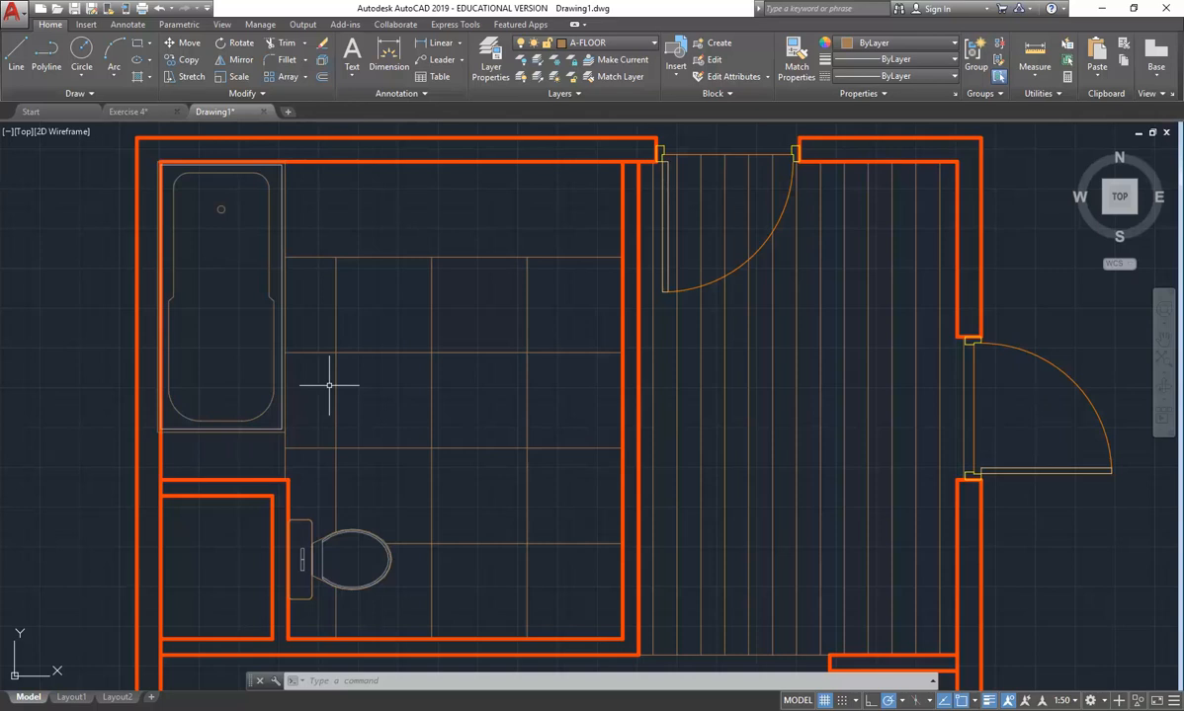
scroll(471, 397, down, 5)
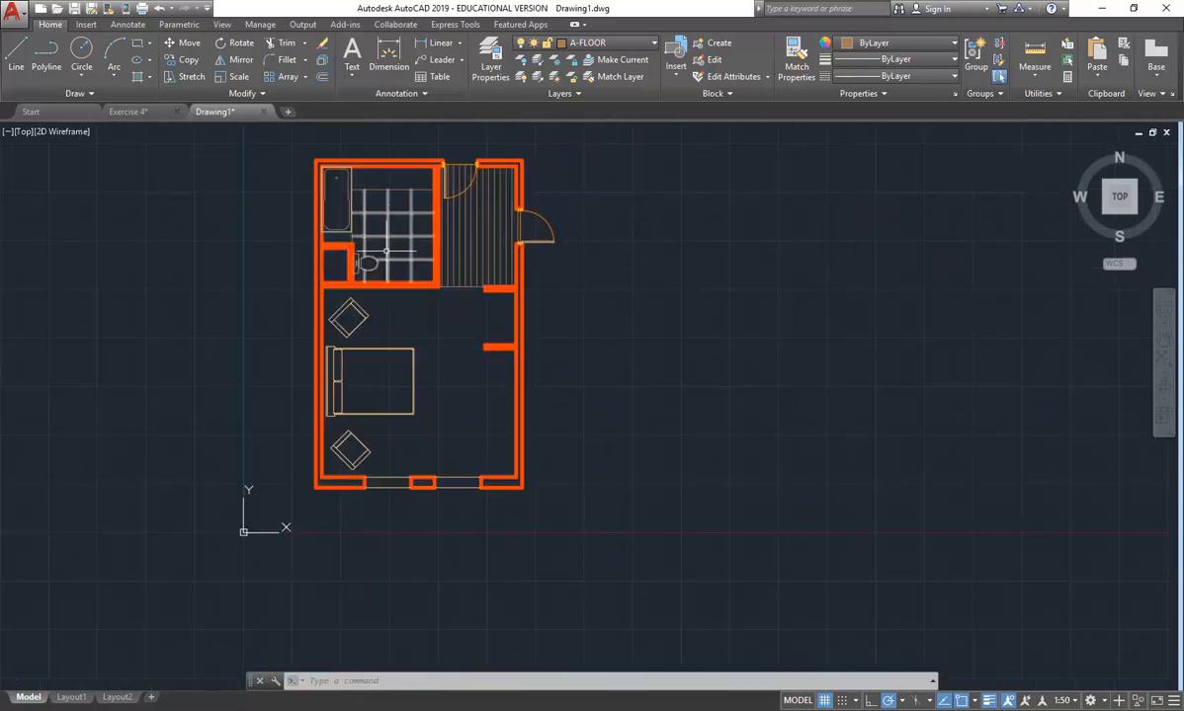
scroll(386, 249, up, 2)
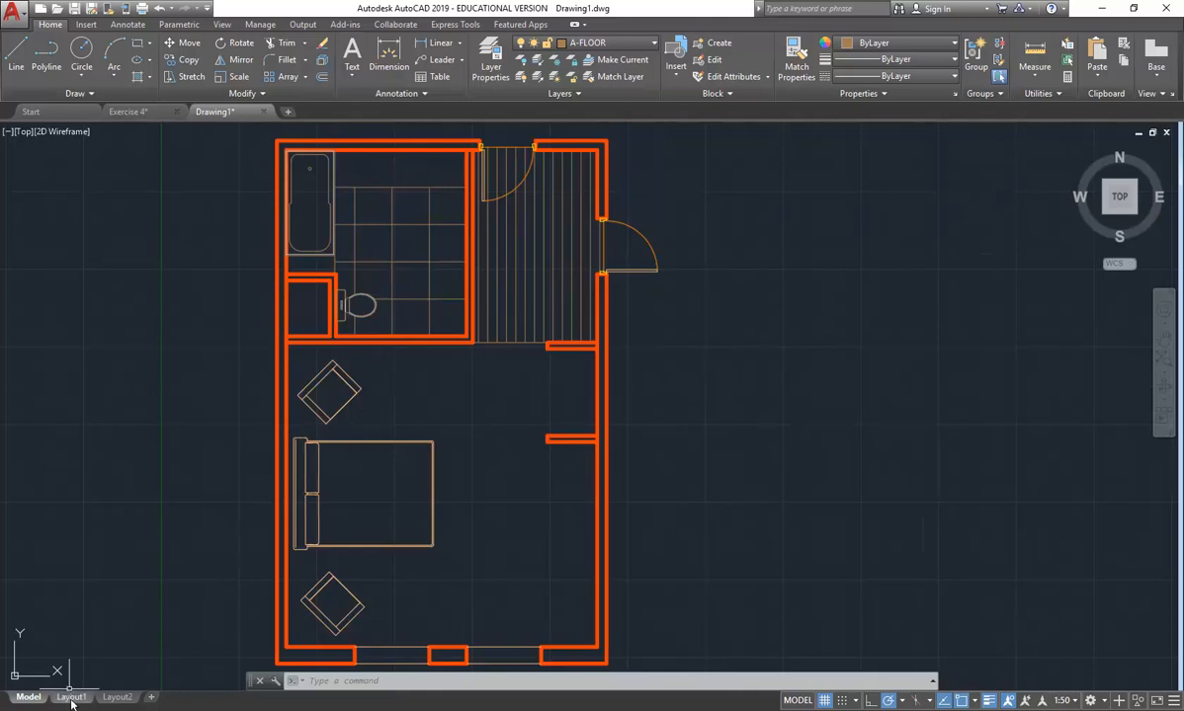
Switch from model space to the Layout1 sheet, look at Layout2 and return to Layout1.
mouse_move(72, 700)
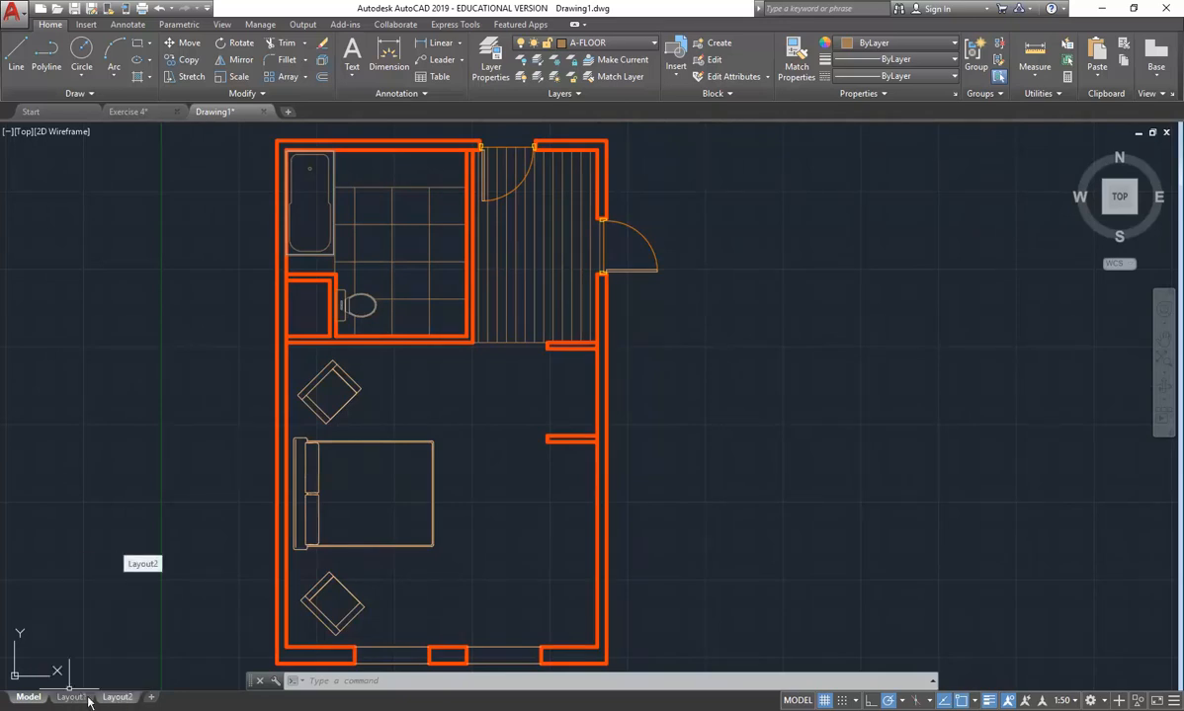
click(70, 698)
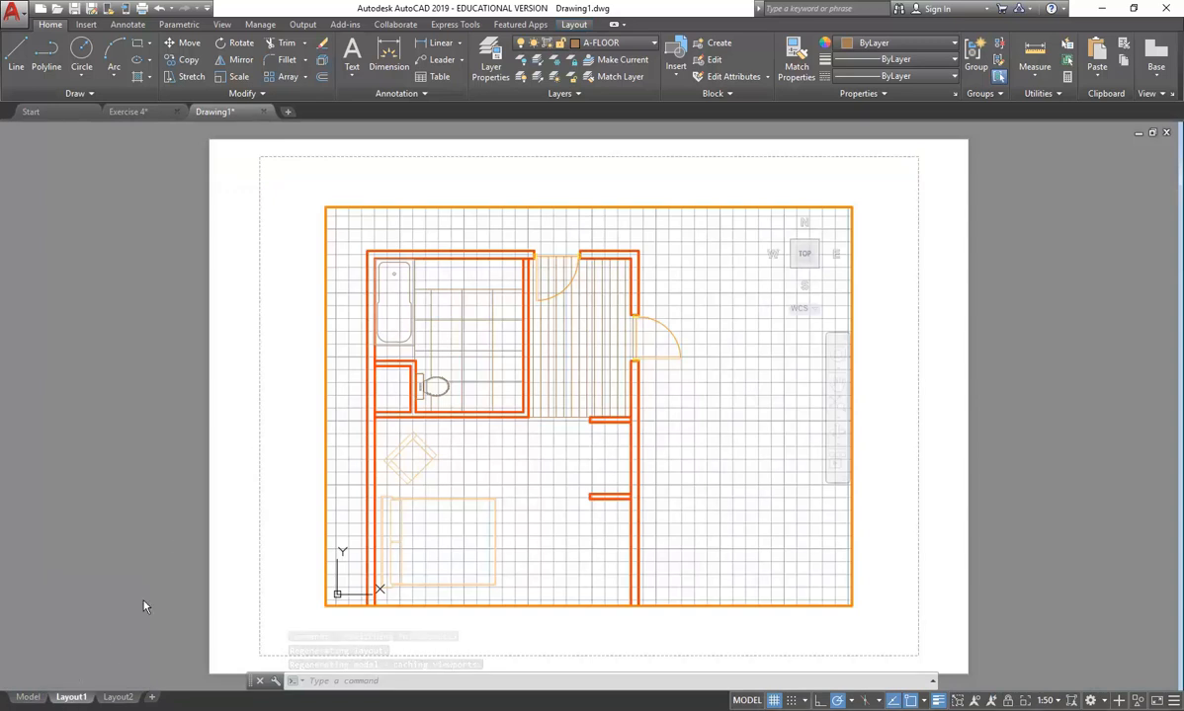
mouse_move(76, 701)
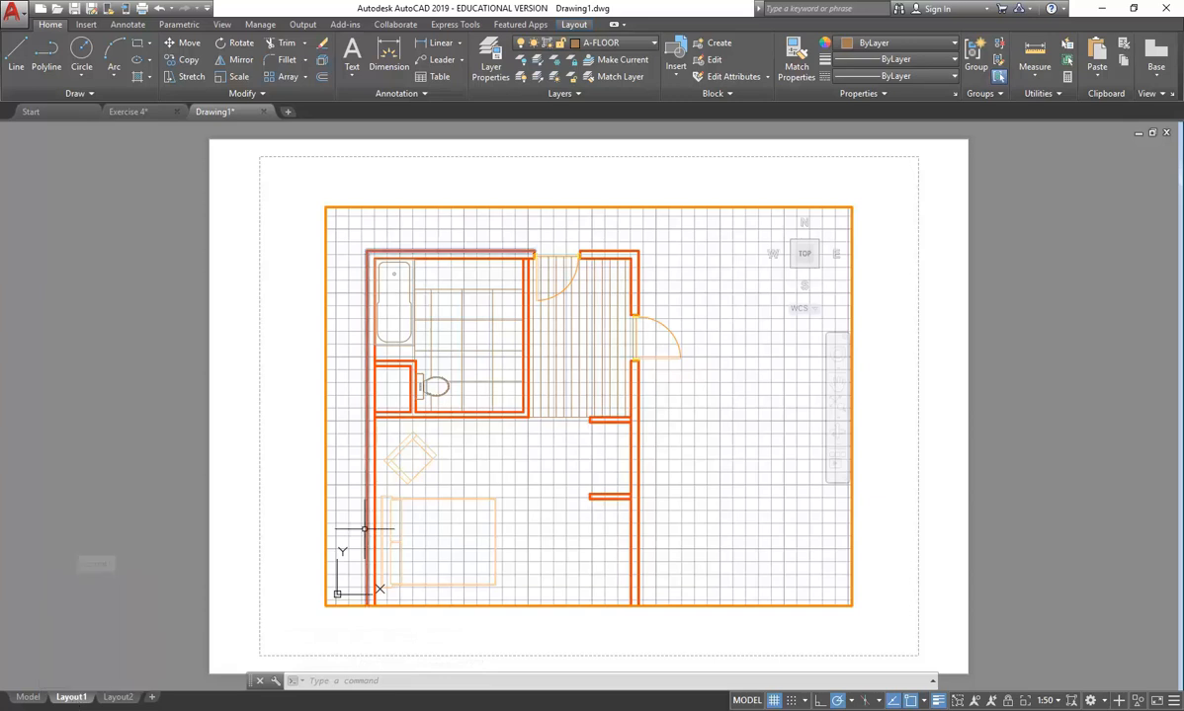
scroll(542, 475, down, 2)
scroll(537, 469, up, 2)
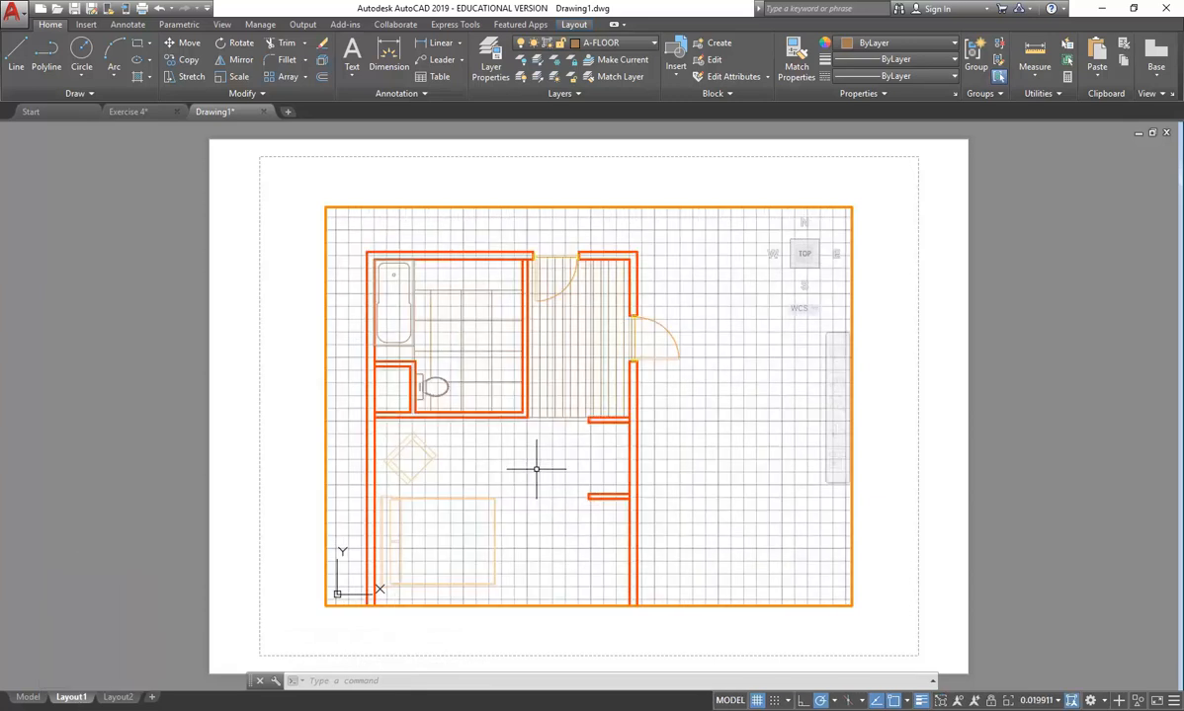
click(117, 698)
click(73, 699)
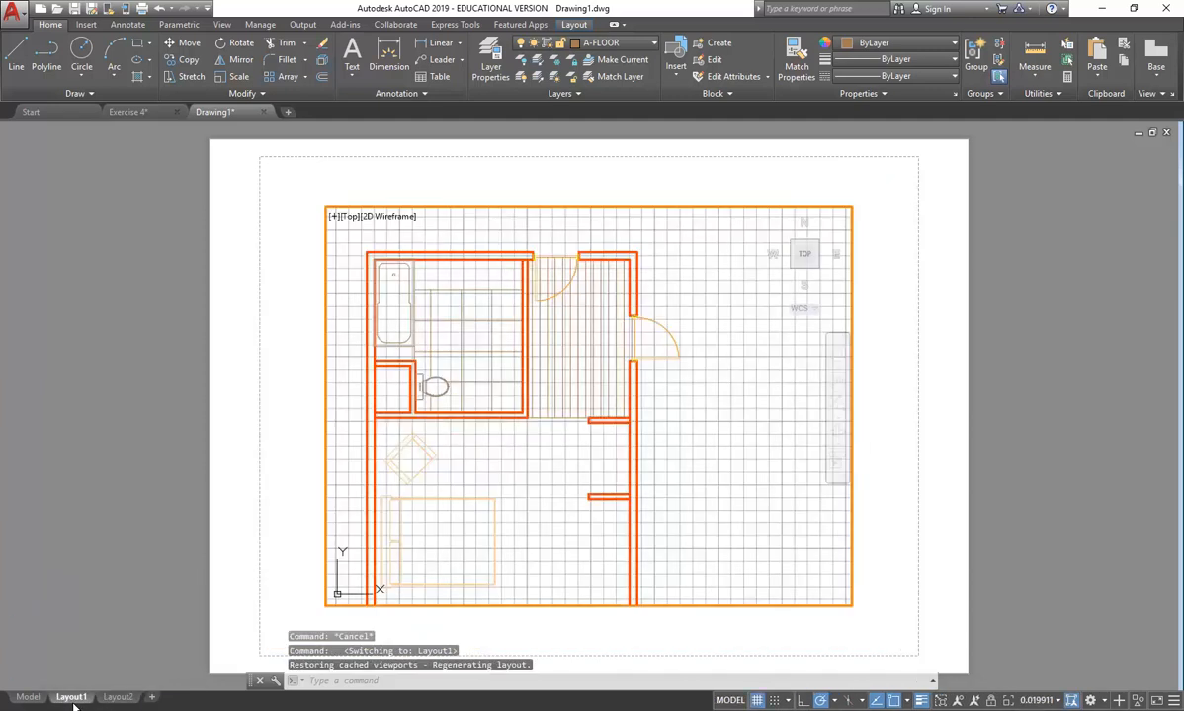
right_click(73, 699)
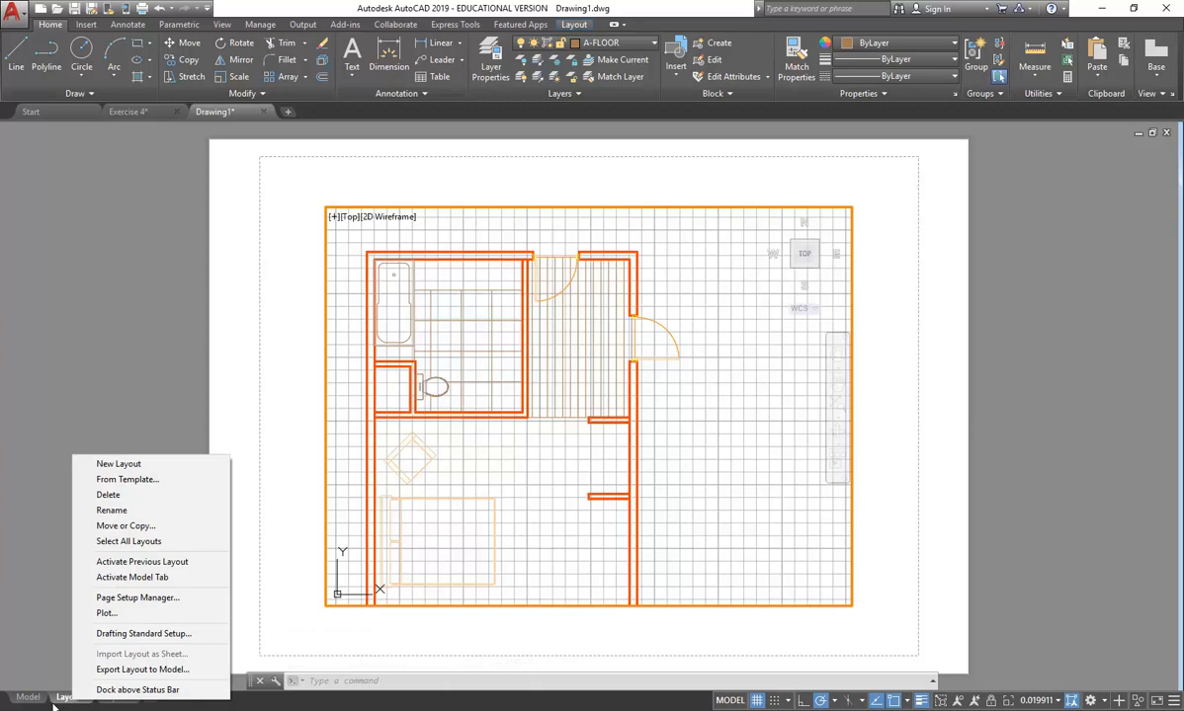
click(57, 660)
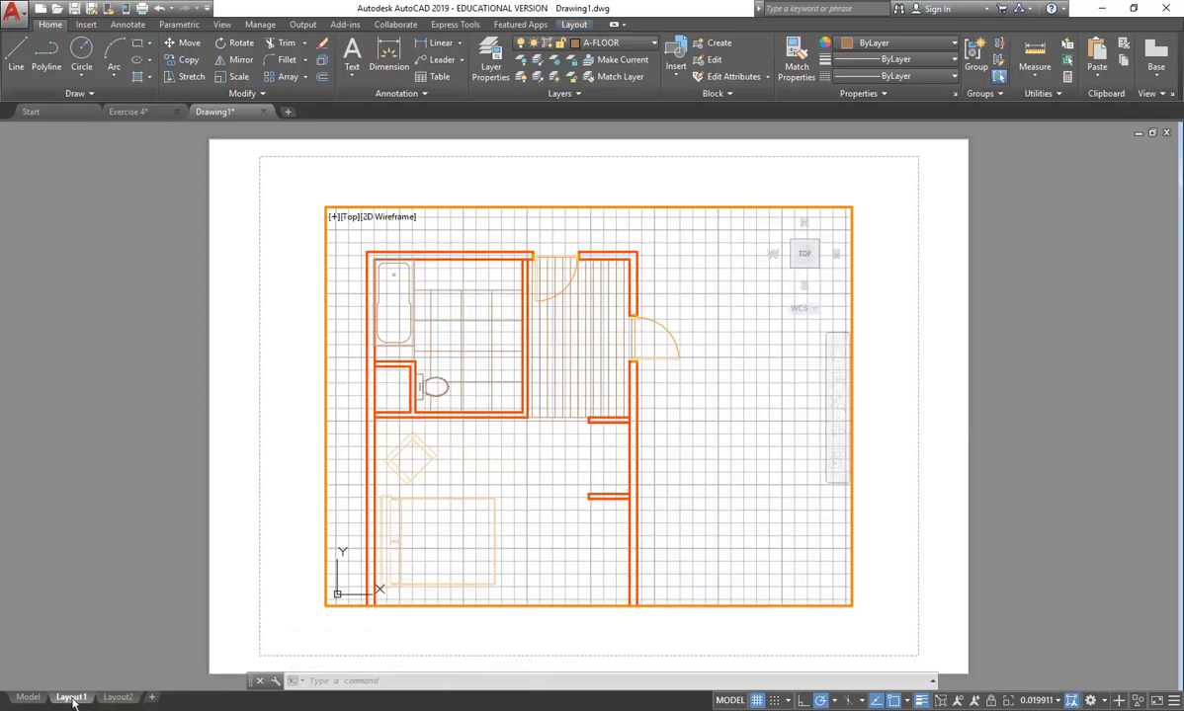
right_click(73, 698)
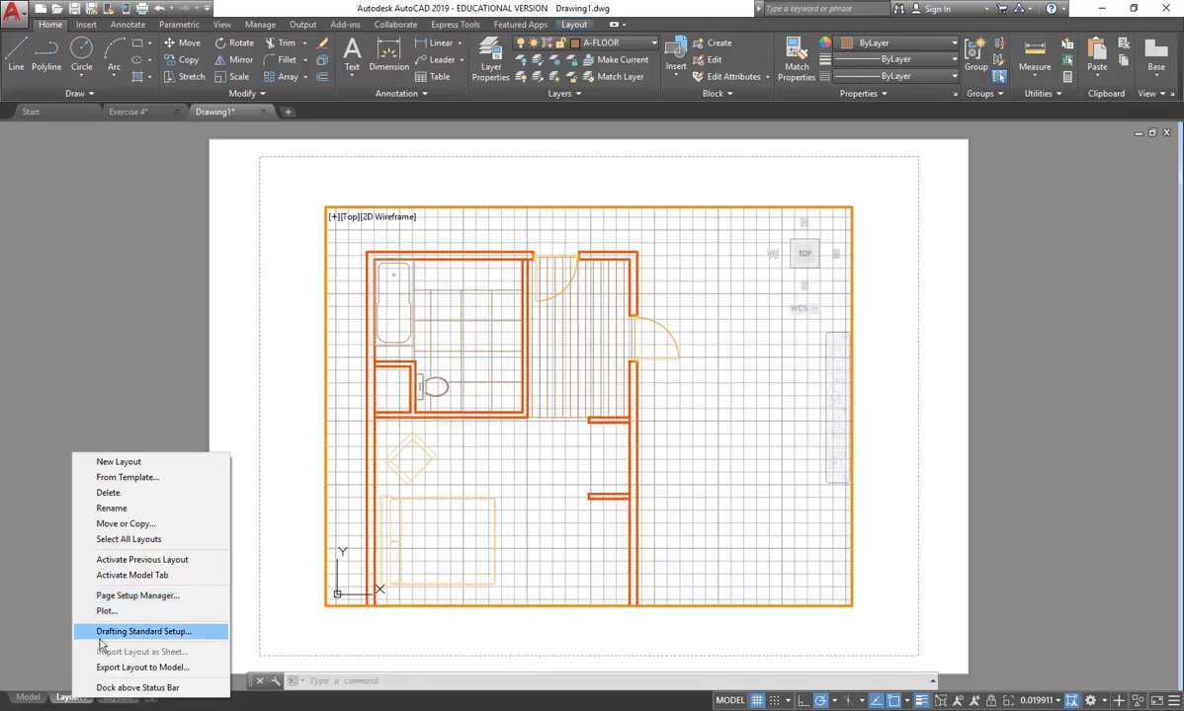
right_click(67, 699)
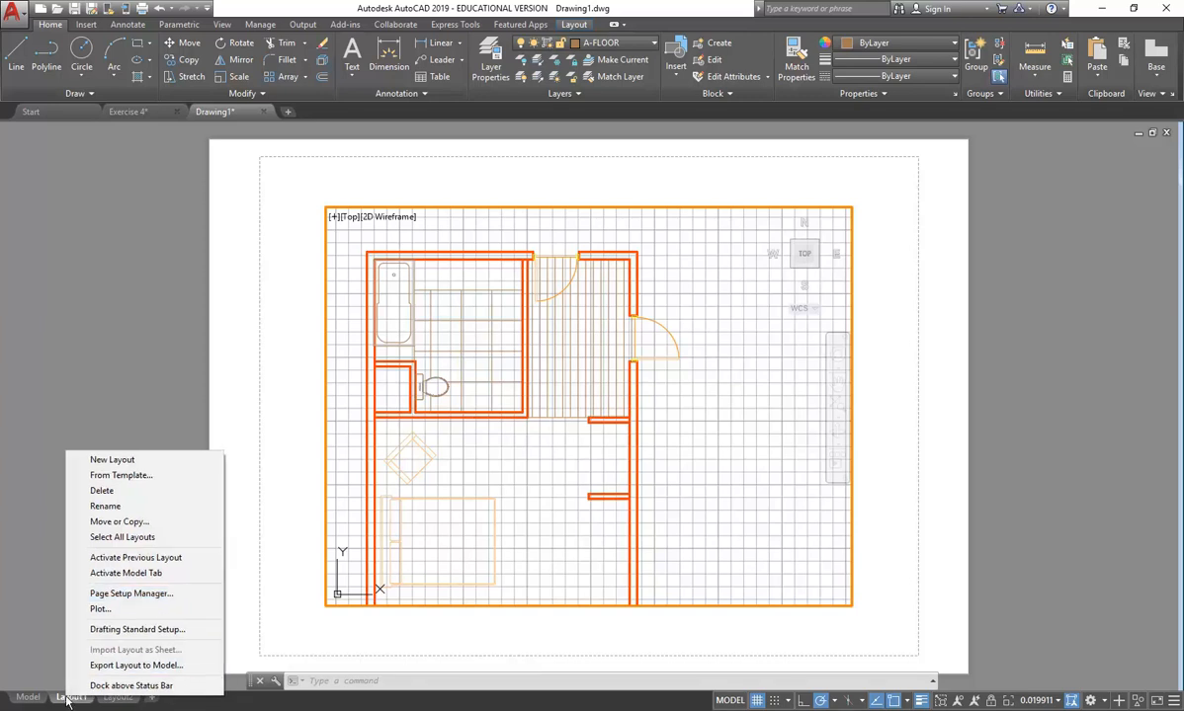
click(126, 594)
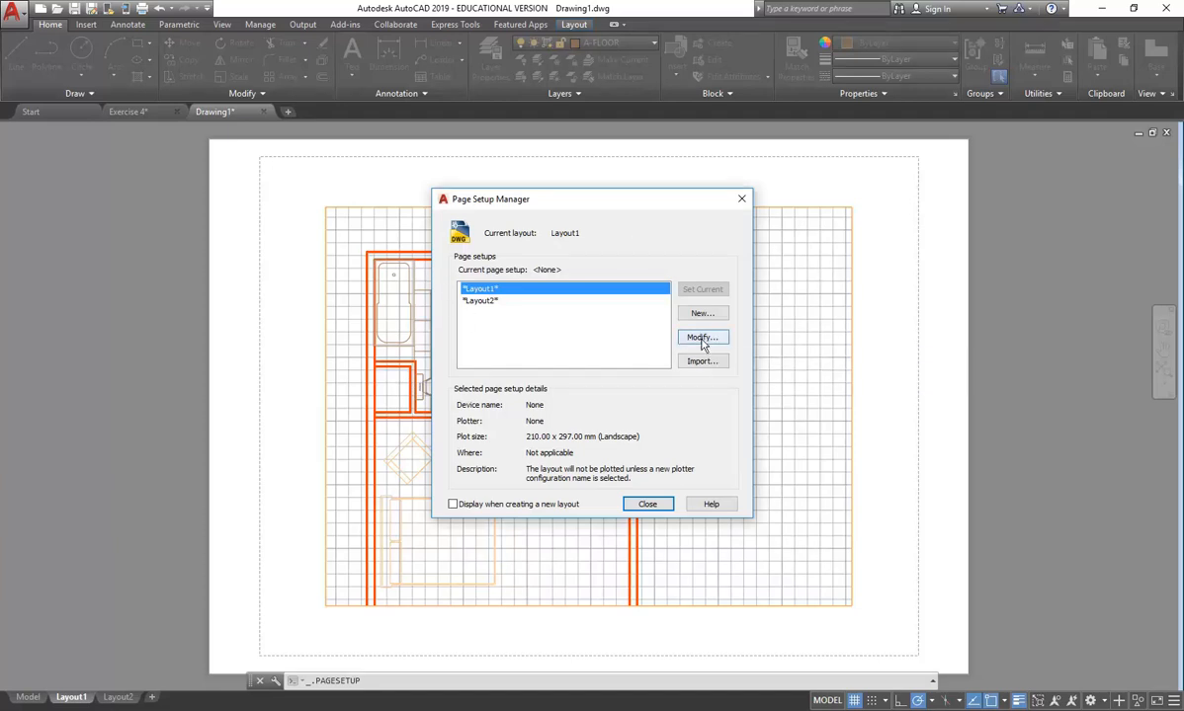
click(647, 505)
Open Layout1's page setup for modification and assign DWG To PDF.pc3 as its plotter.
right_click(72, 697)
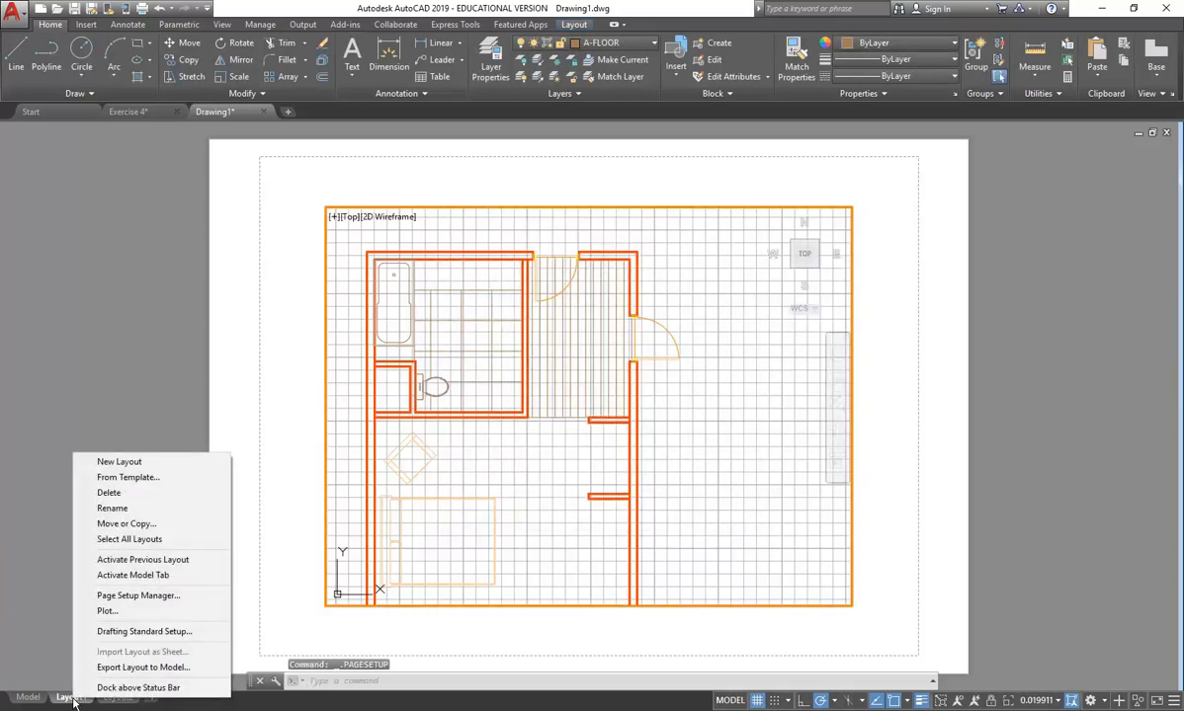
click(112, 597)
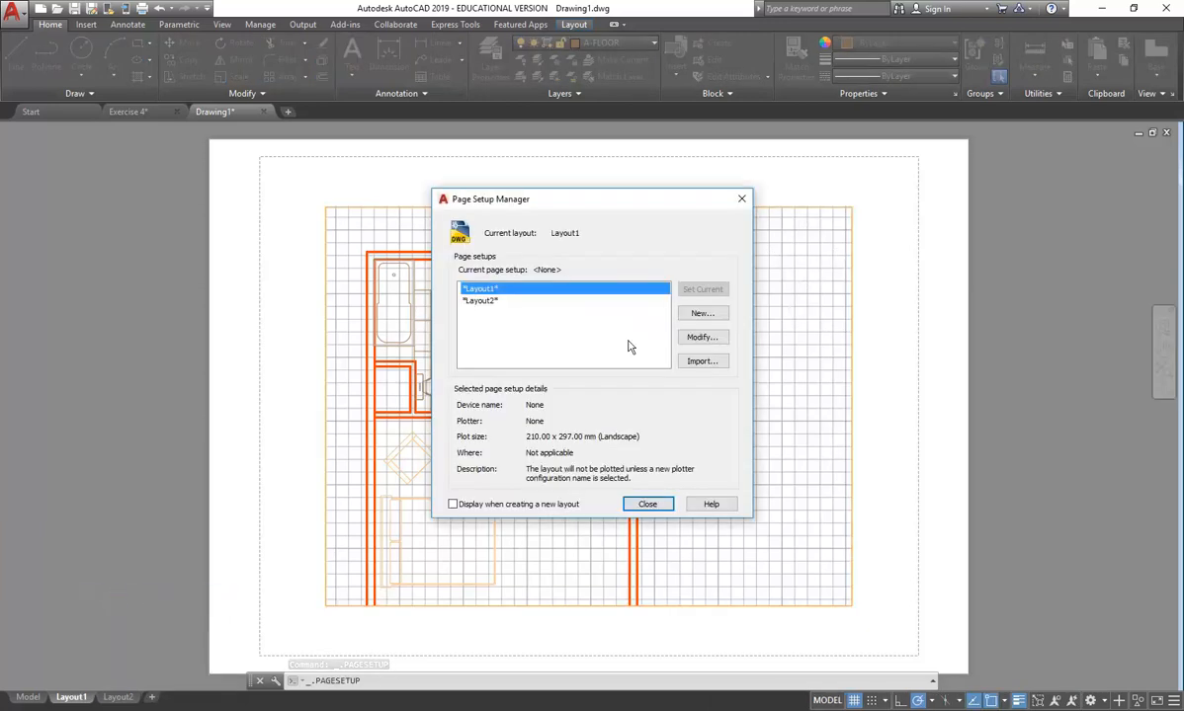
click(698, 338)
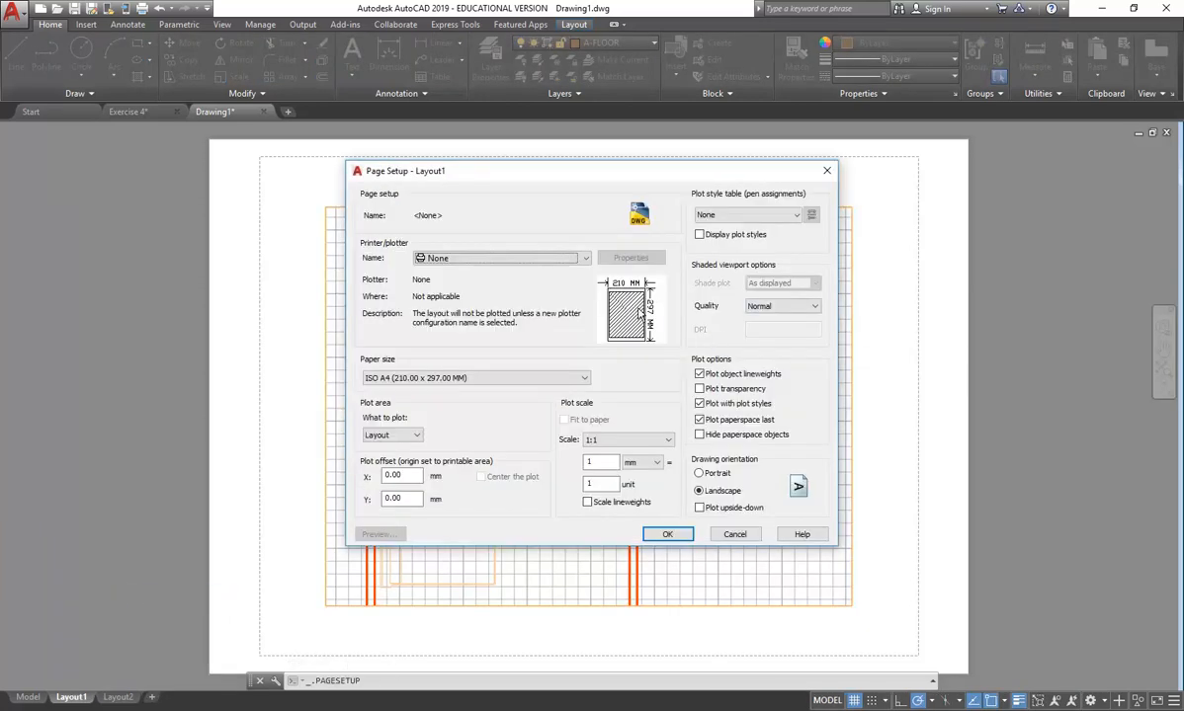
click(541, 259)
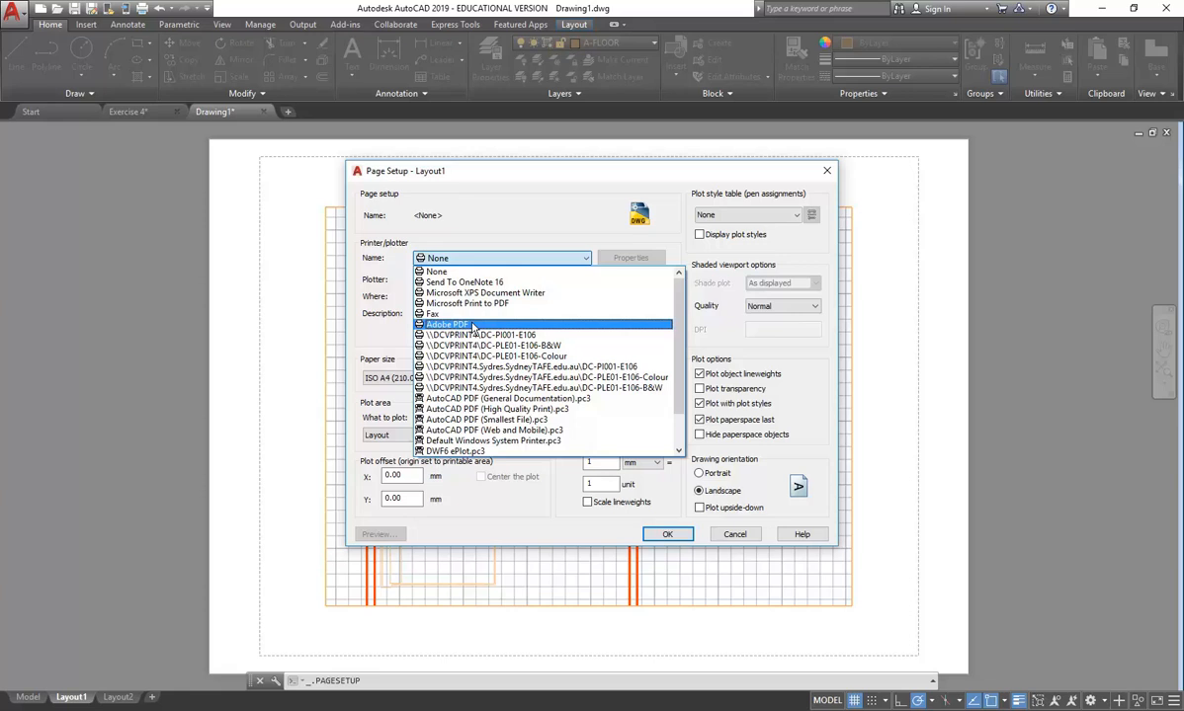
scroll(474, 327, down, 2)
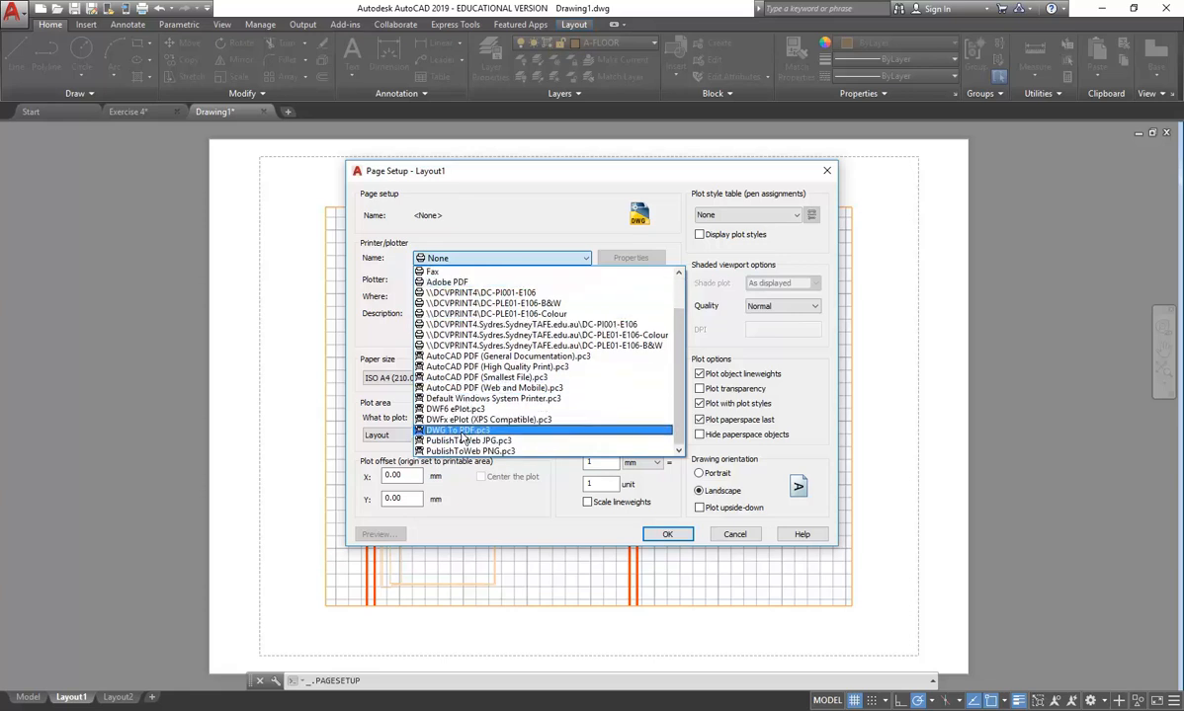
click(466, 431)
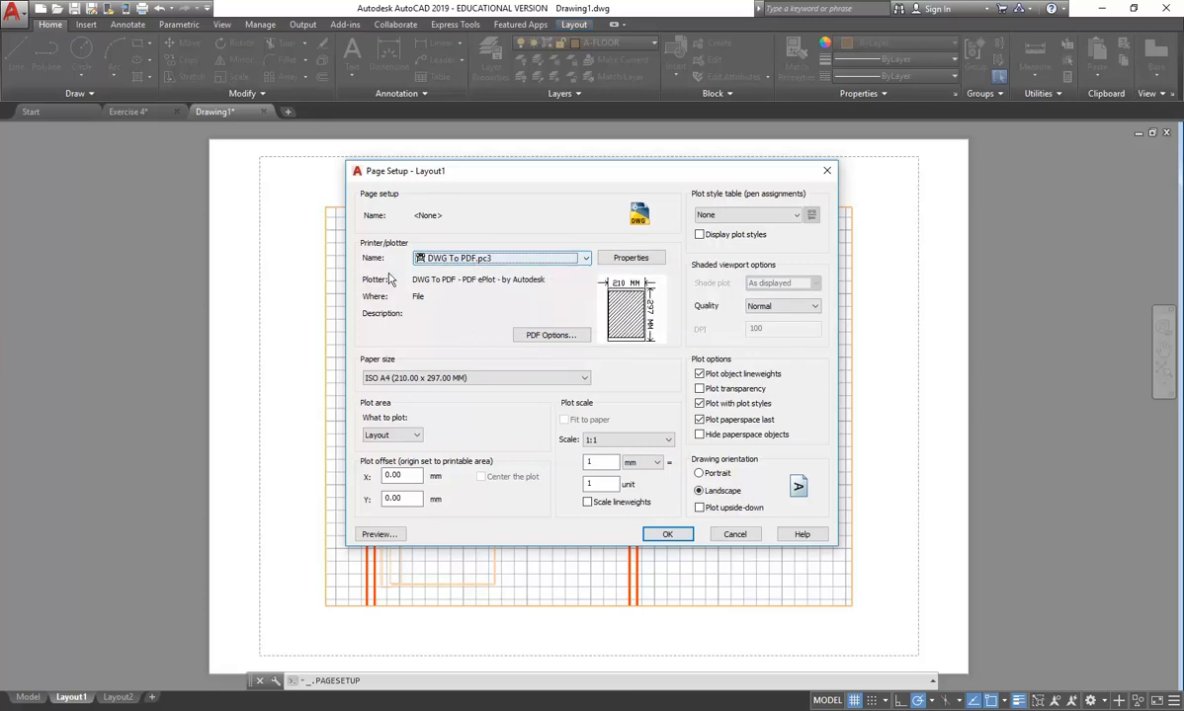
click(480, 259)
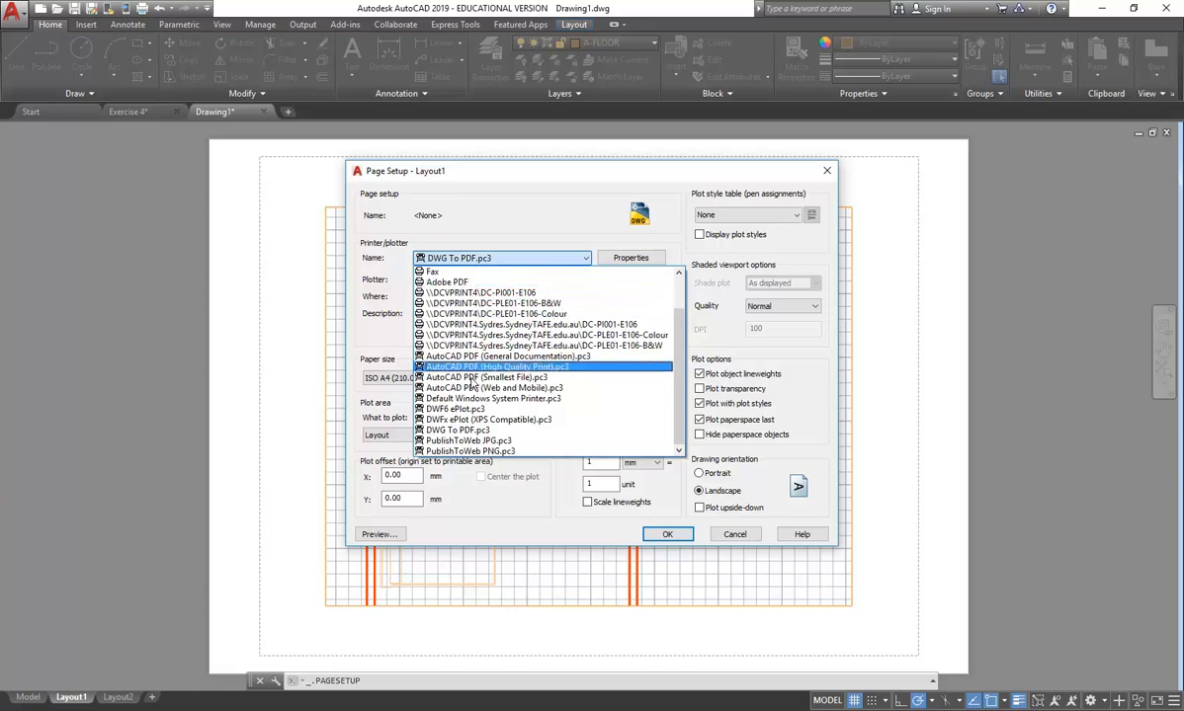
click(472, 433)
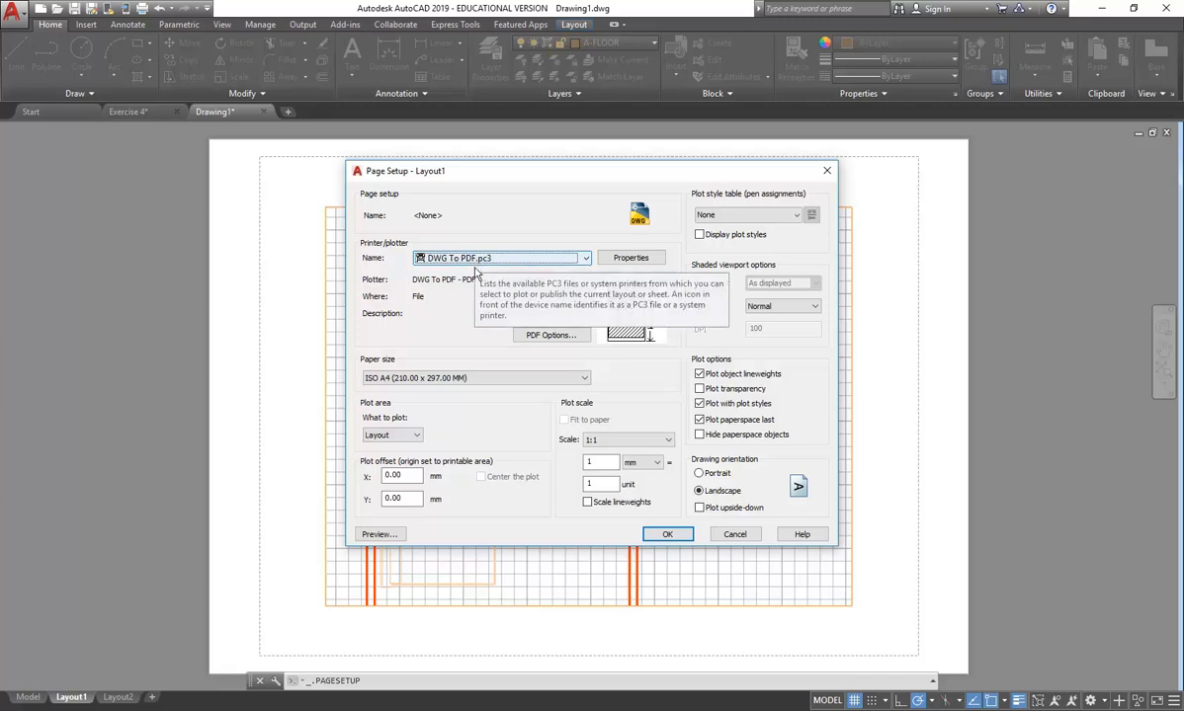
Set Layout1's paper size to ISO A3 (420.00 x 297.00 MM).
click(510, 378)
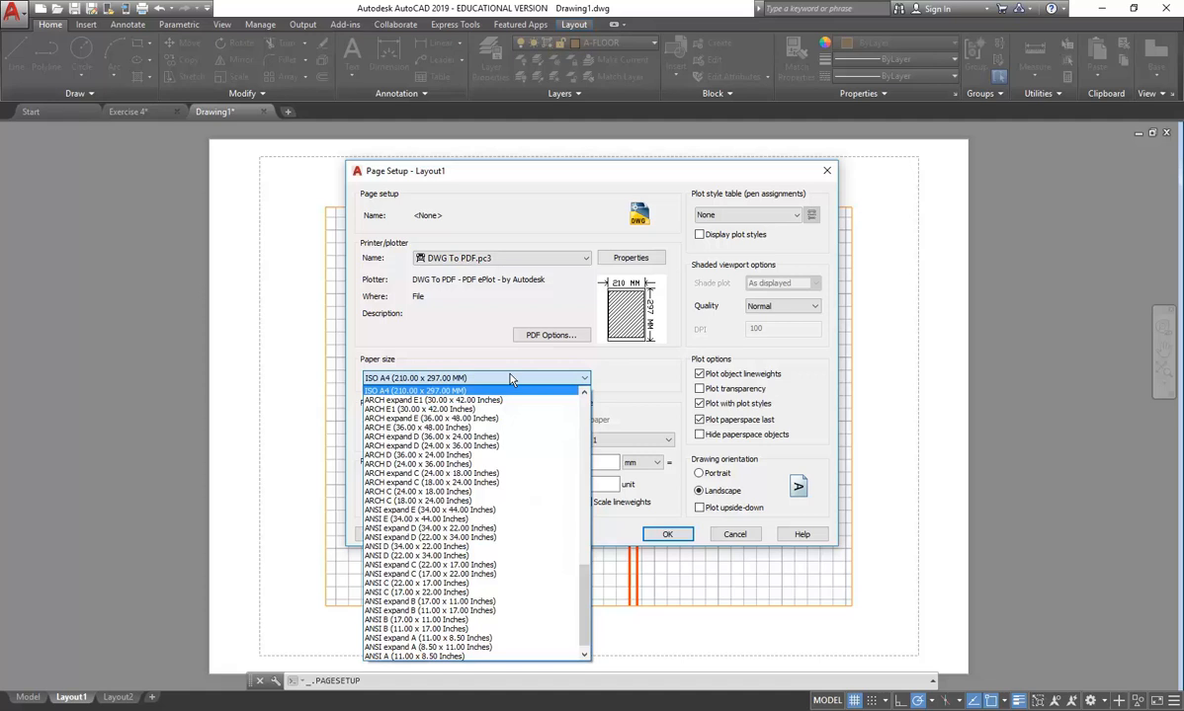
click(510, 377)
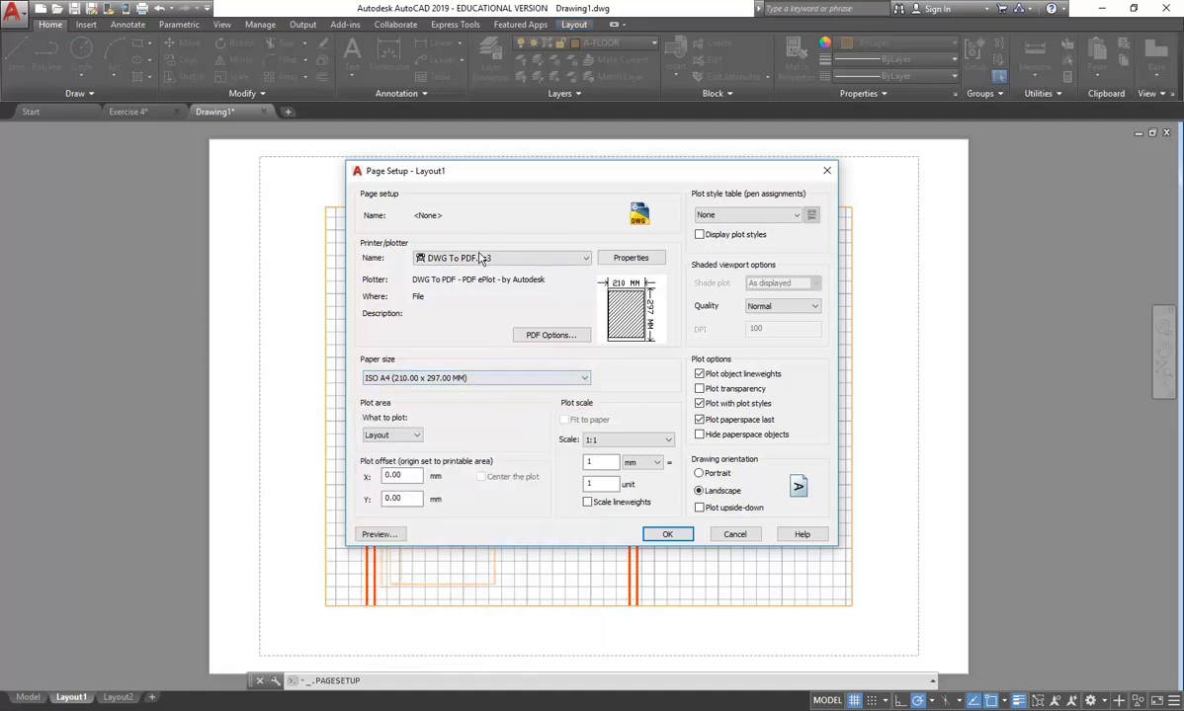
click(472, 379)
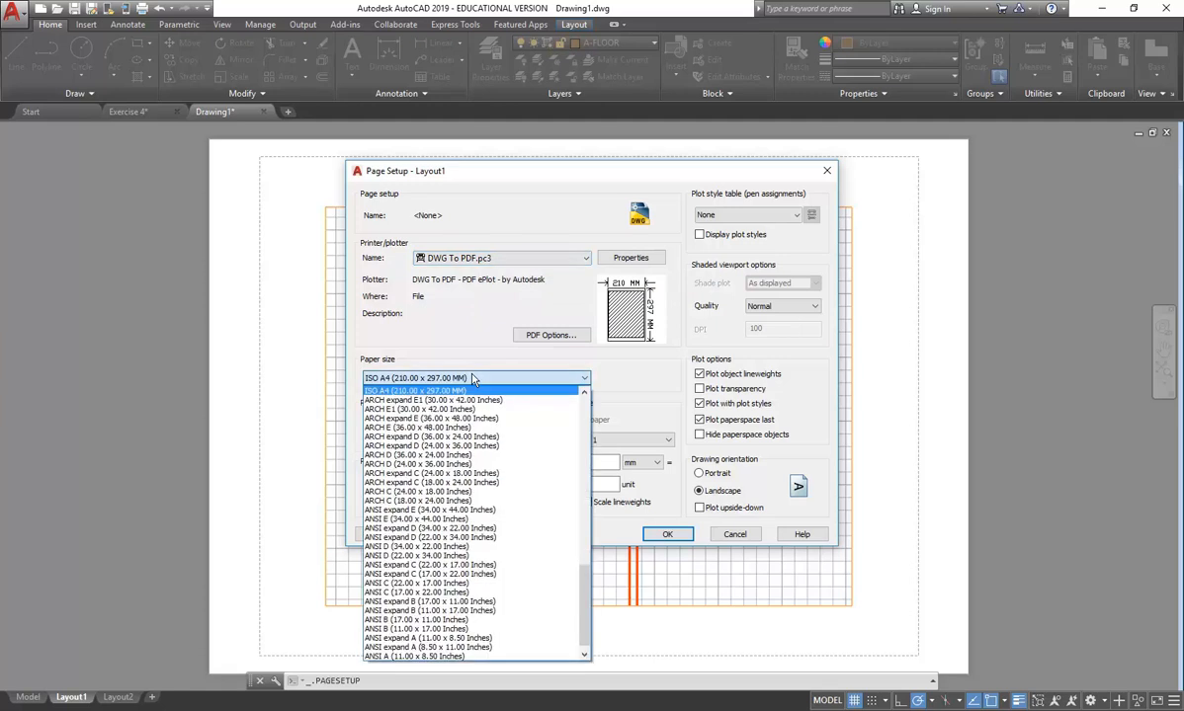
scroll(474, 509, up, 7)
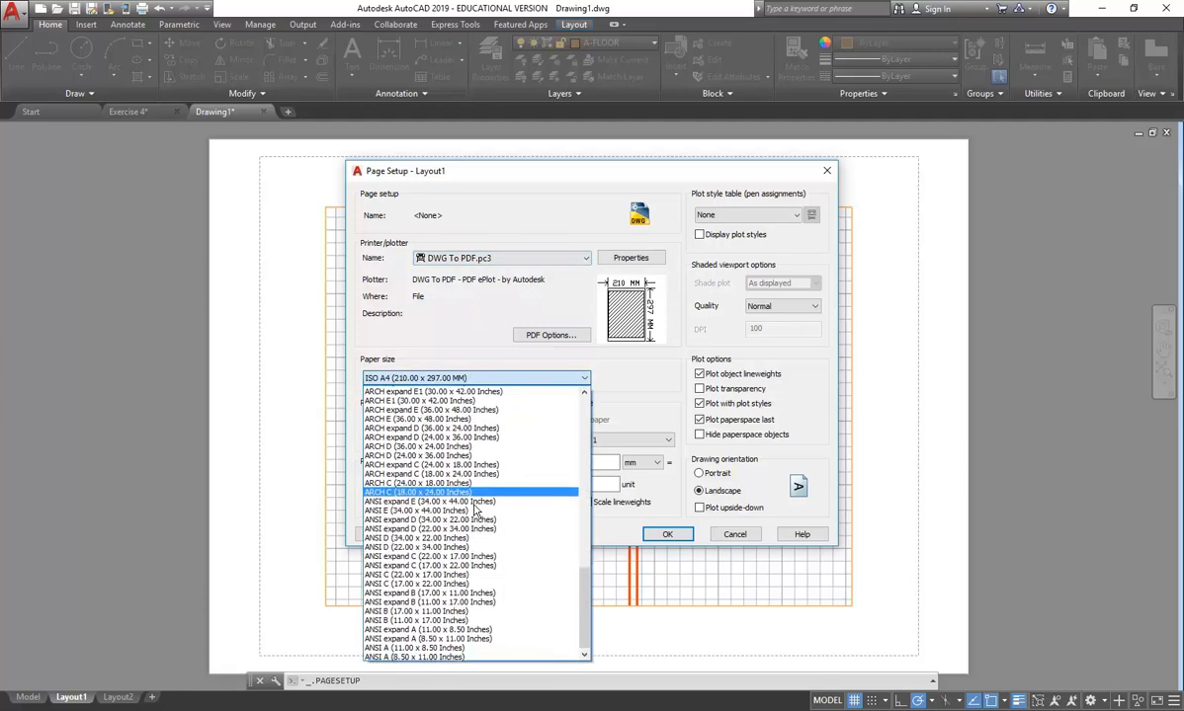
scroll(470, 519, up, 2)
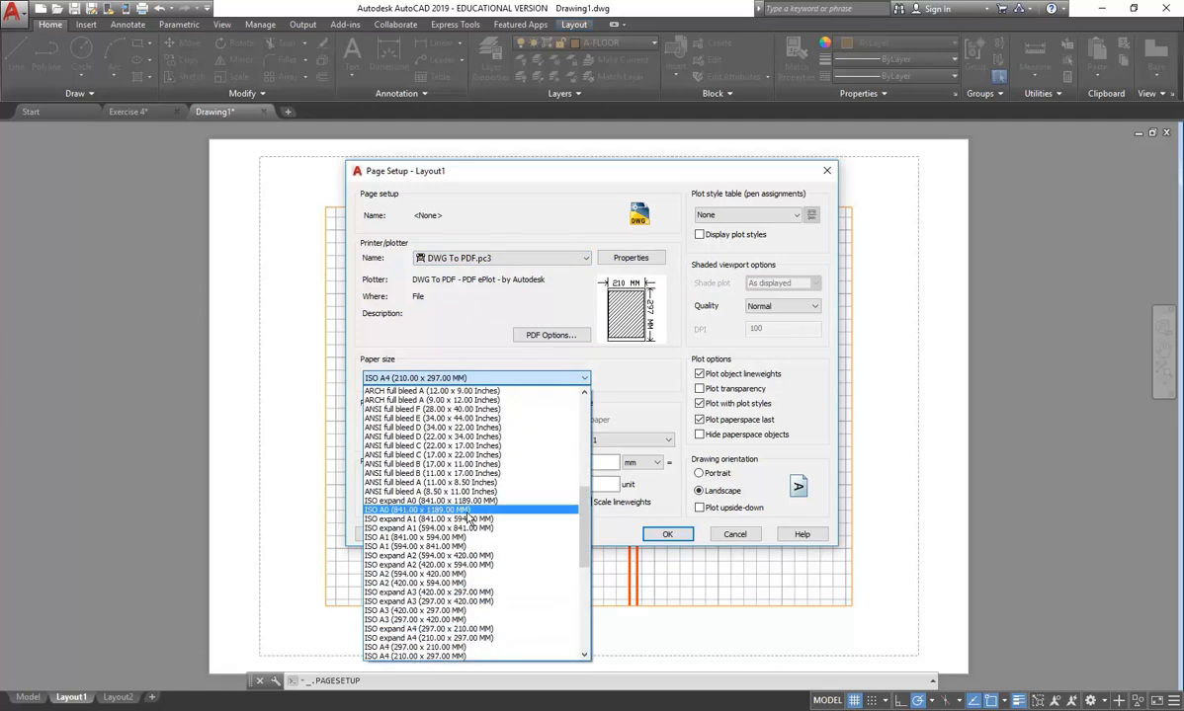
click(423, 614)
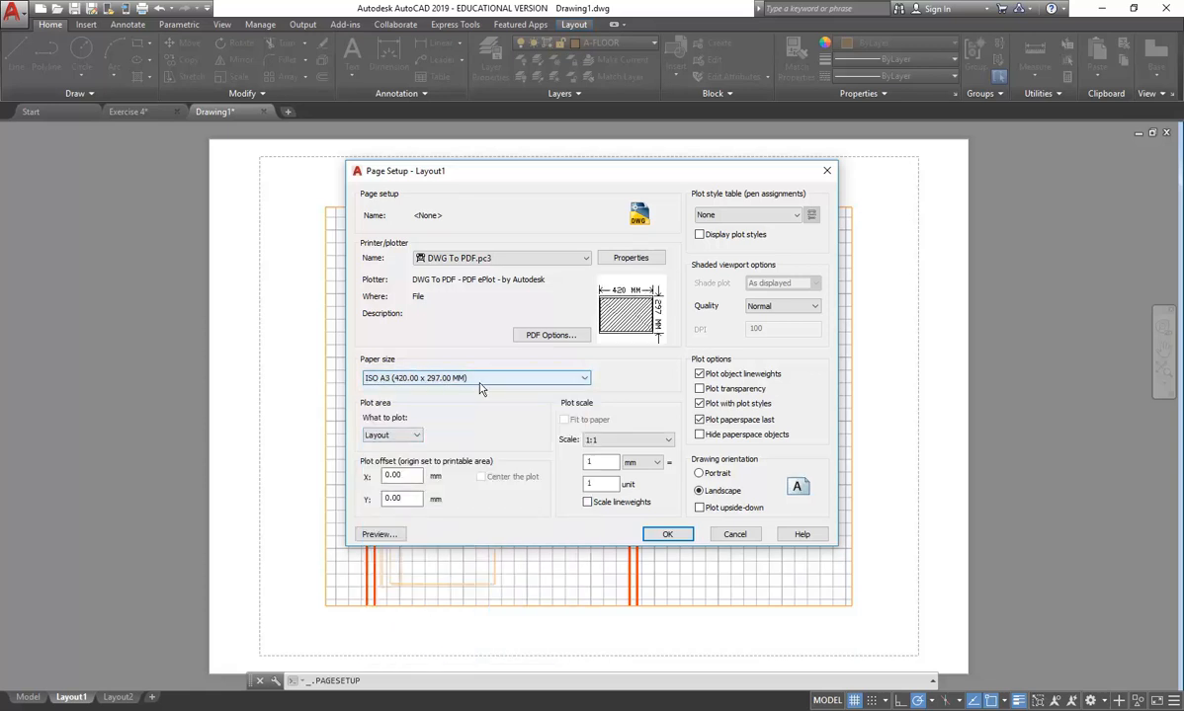
Set the plot area to Layout and the plot scale to 1:1 in millimetres.
click(409, 436)
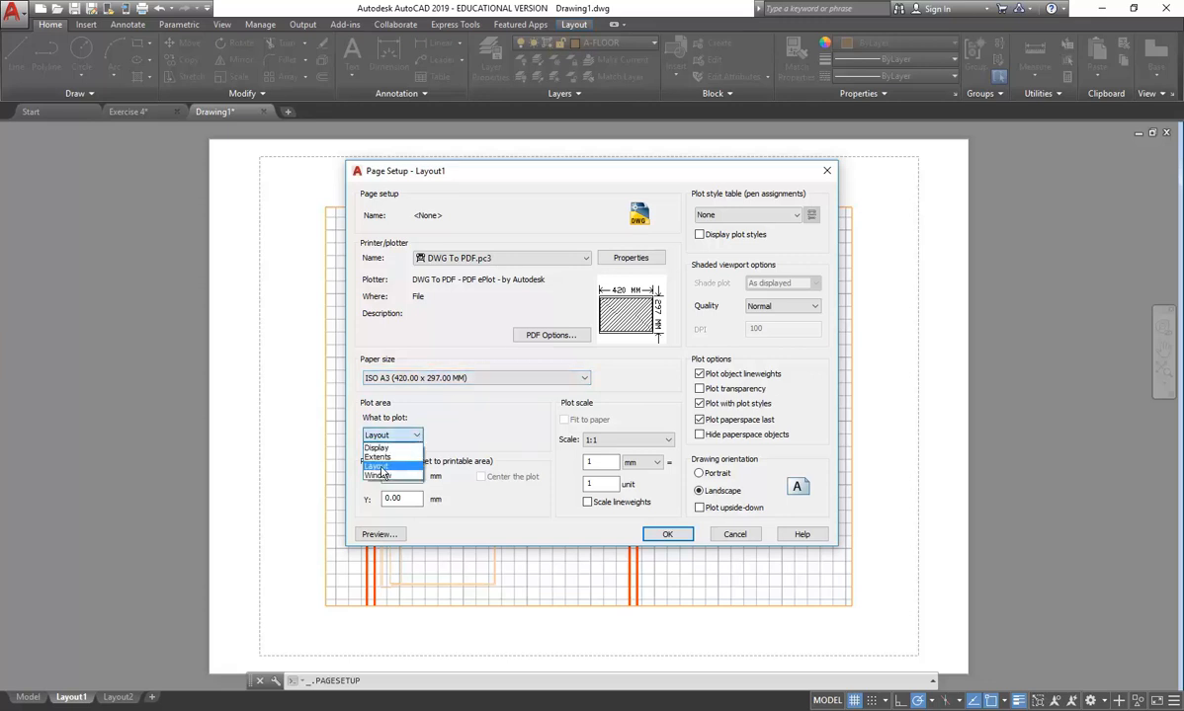
click(379, 467)
click(603, 440)
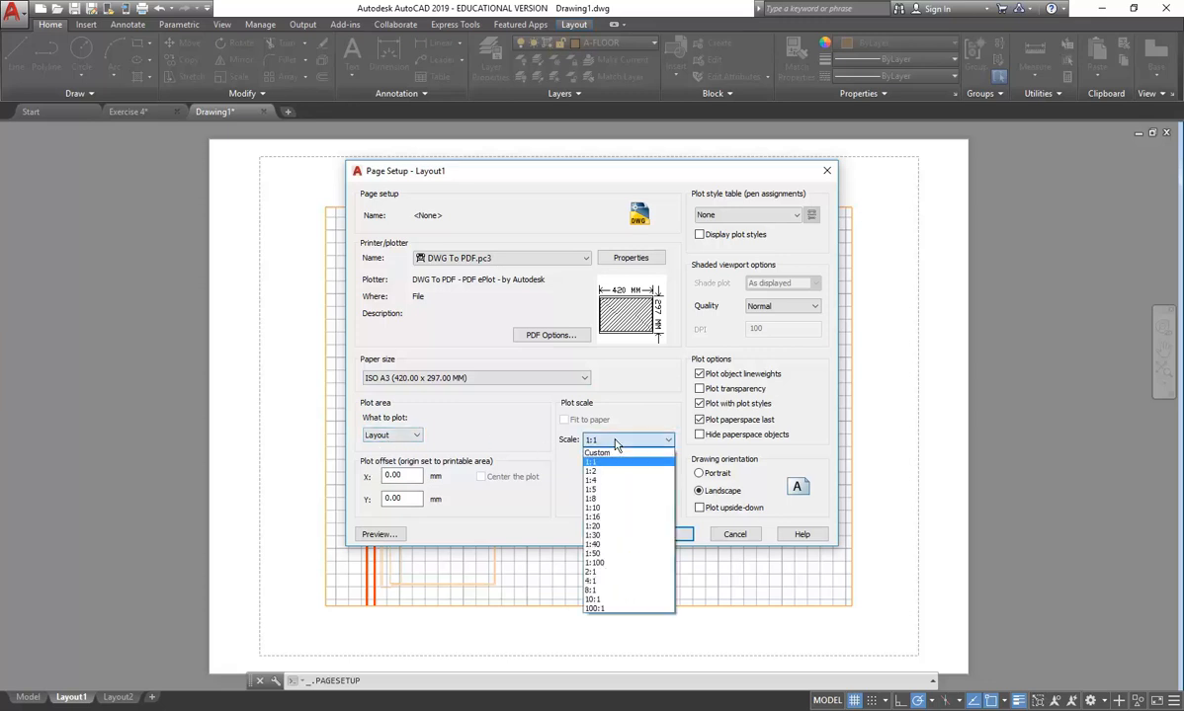
click(594, 462)
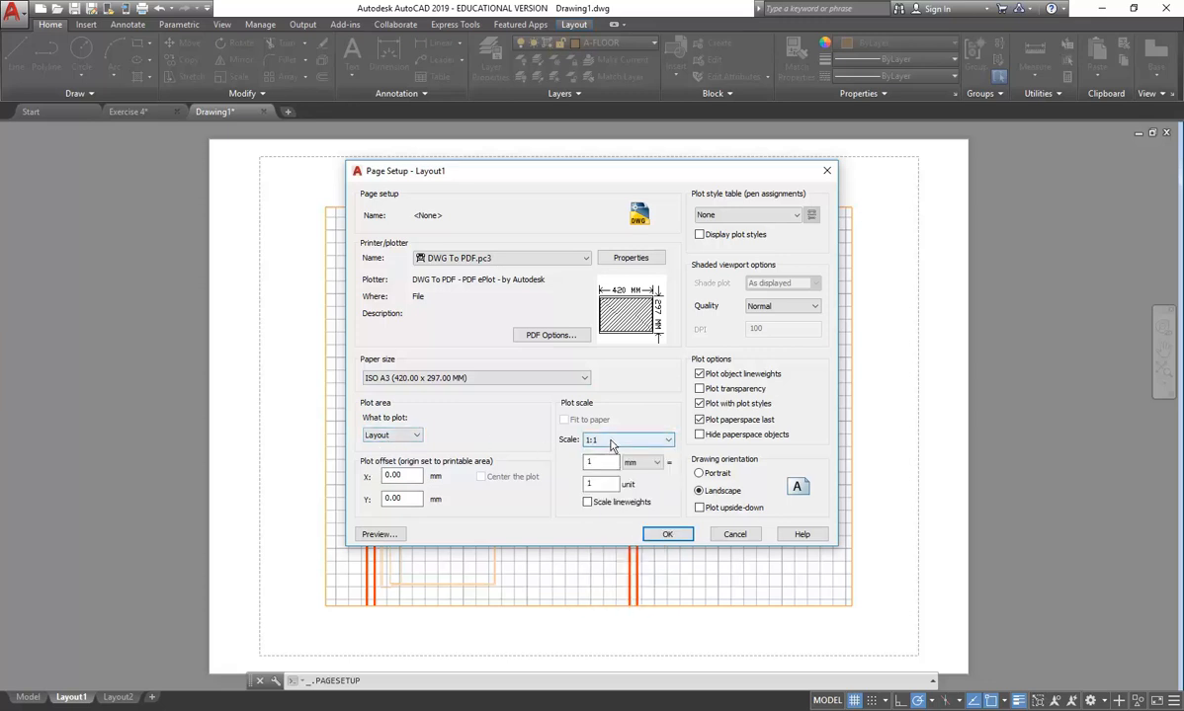
click(642, 463)
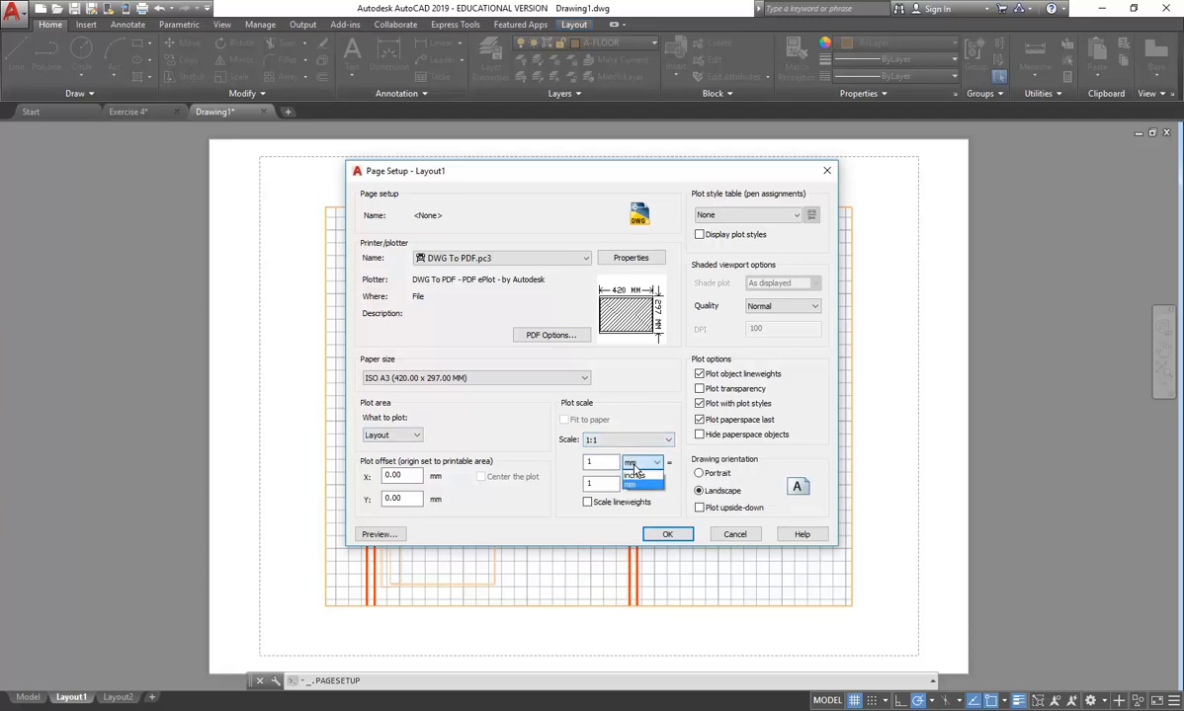
click(633, 475)
click(633, 463)
click(634, 475)
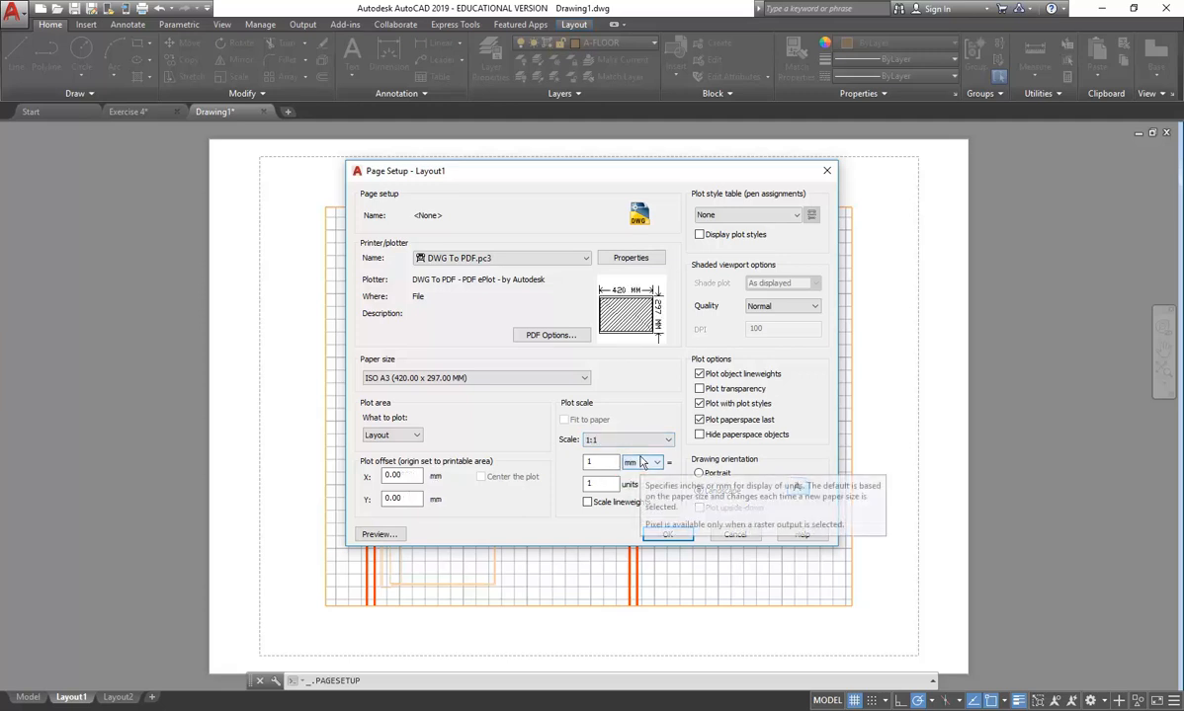
click(638, 441)
click(632, 450)
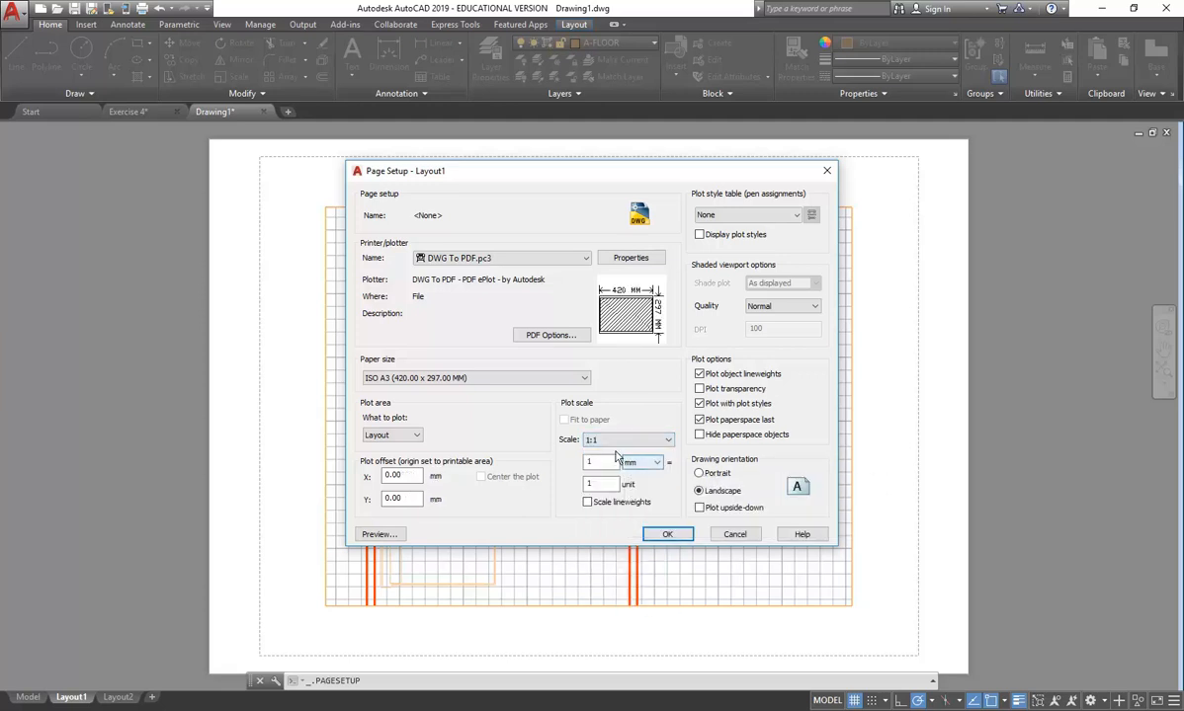
Assign the monochrome.ctb plot style table, accept Layout1's page setup and close the Page Setup Manager.
click(743, 215)
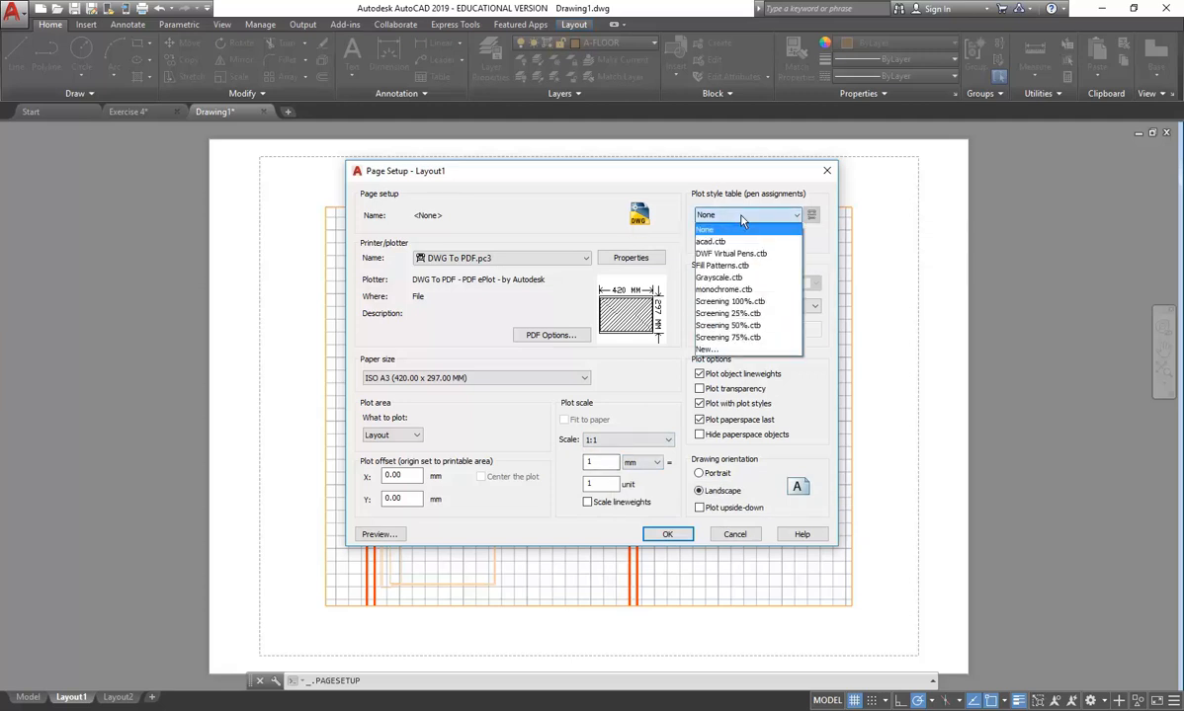
click(723, 290)
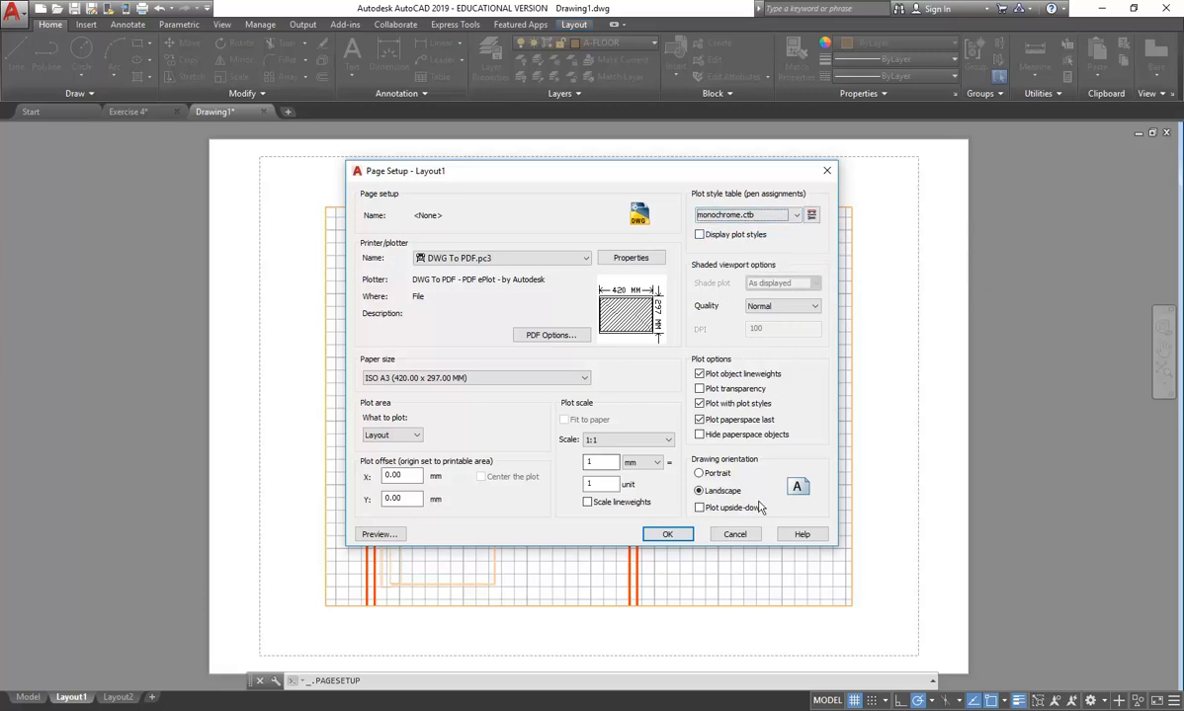
click(656, 535)
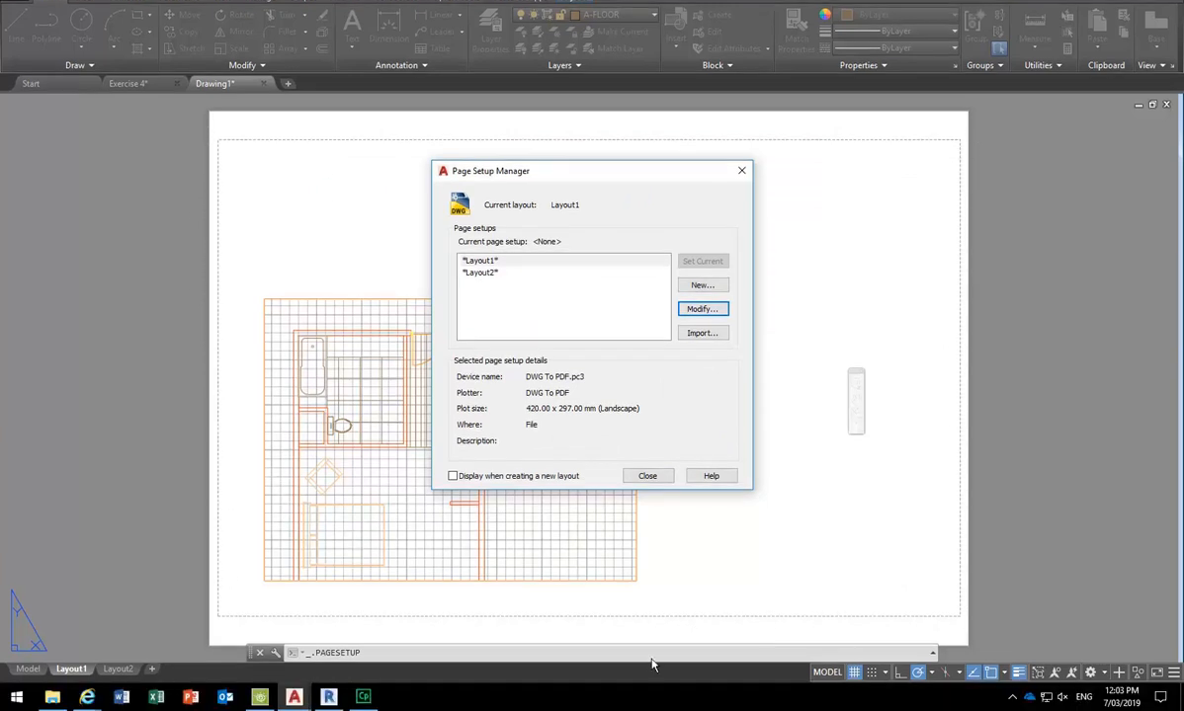
click(648, 476)
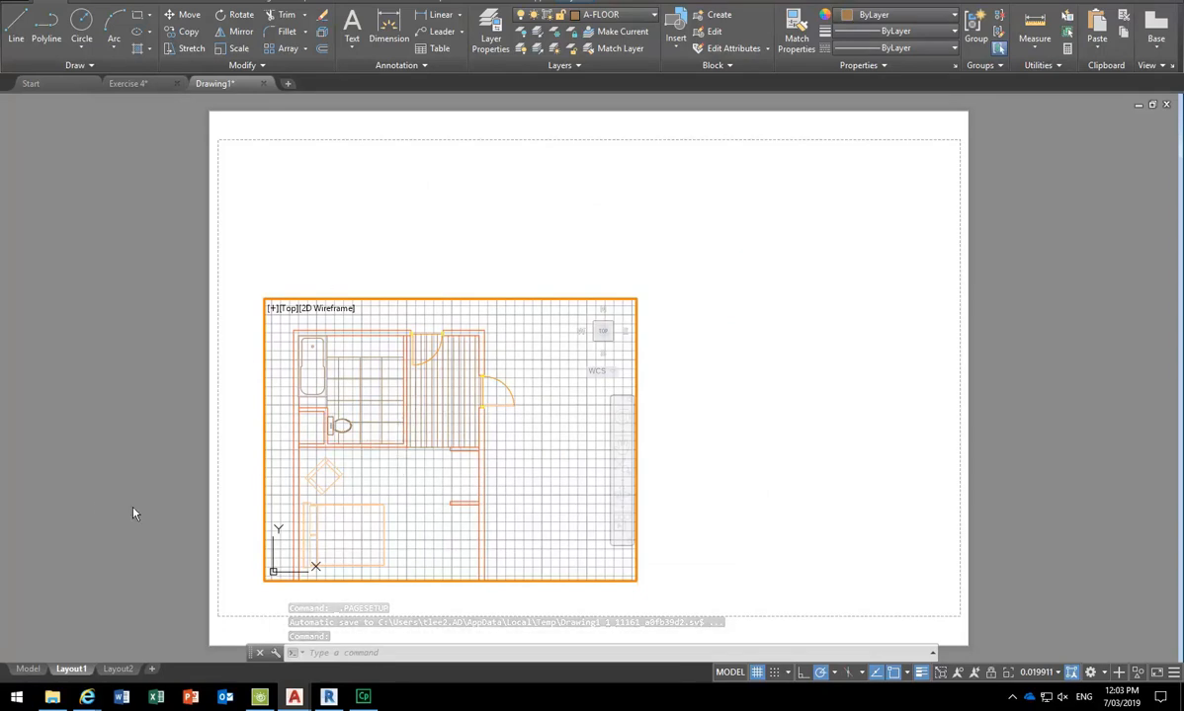
Look over the whole floor plan in model space and return to the Layout1 sheet.
click(28, 670)
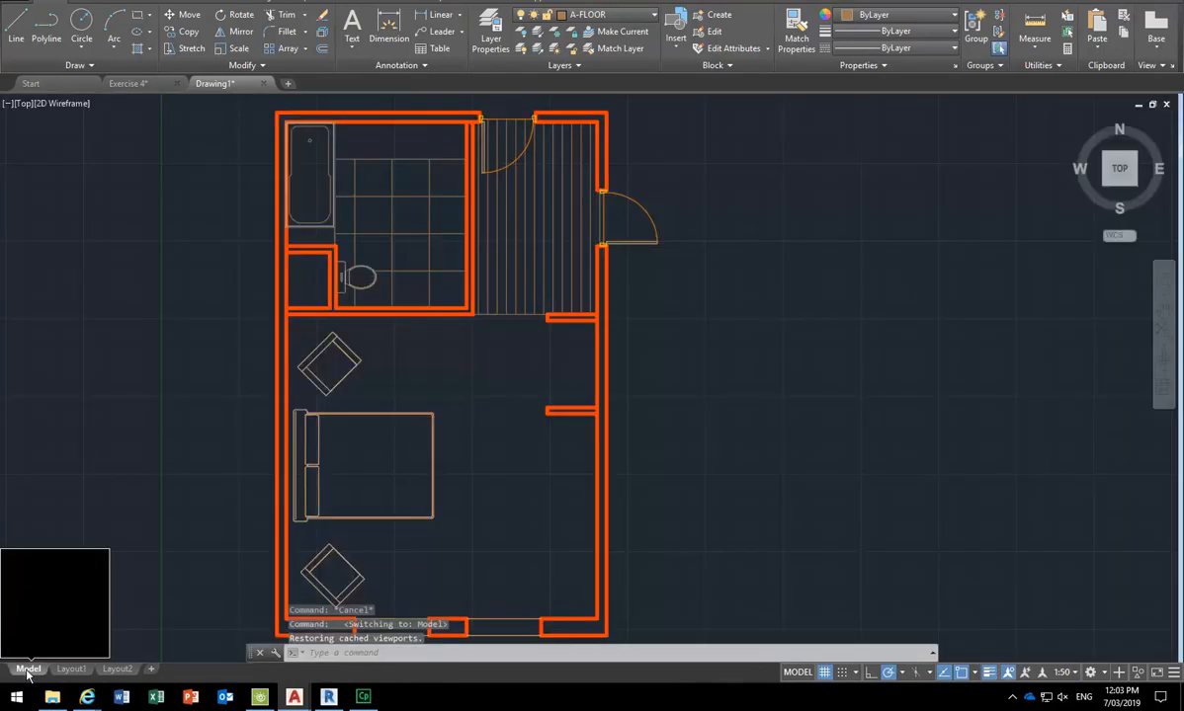
scroll(362, 455, down, 5)
scroll(333, 449, up, 4)
scroll(339, 449, down, 2)
scroll(271, 474, up, 4)
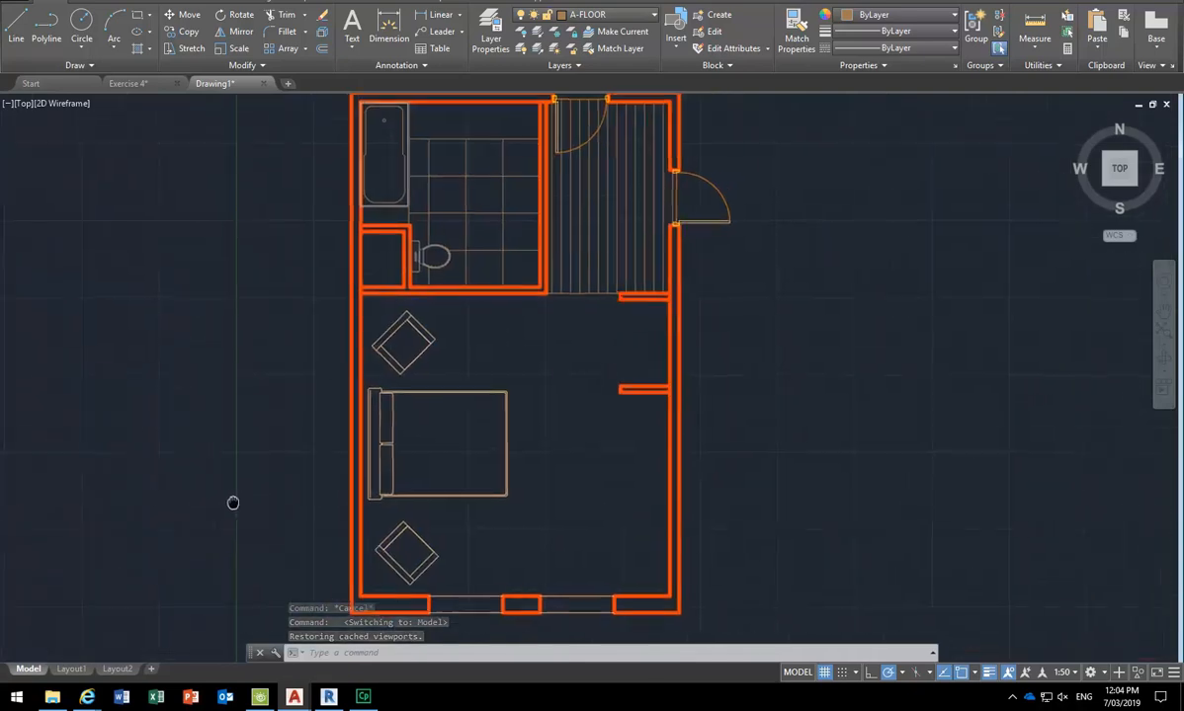
scroll(227, 506, down, 3)
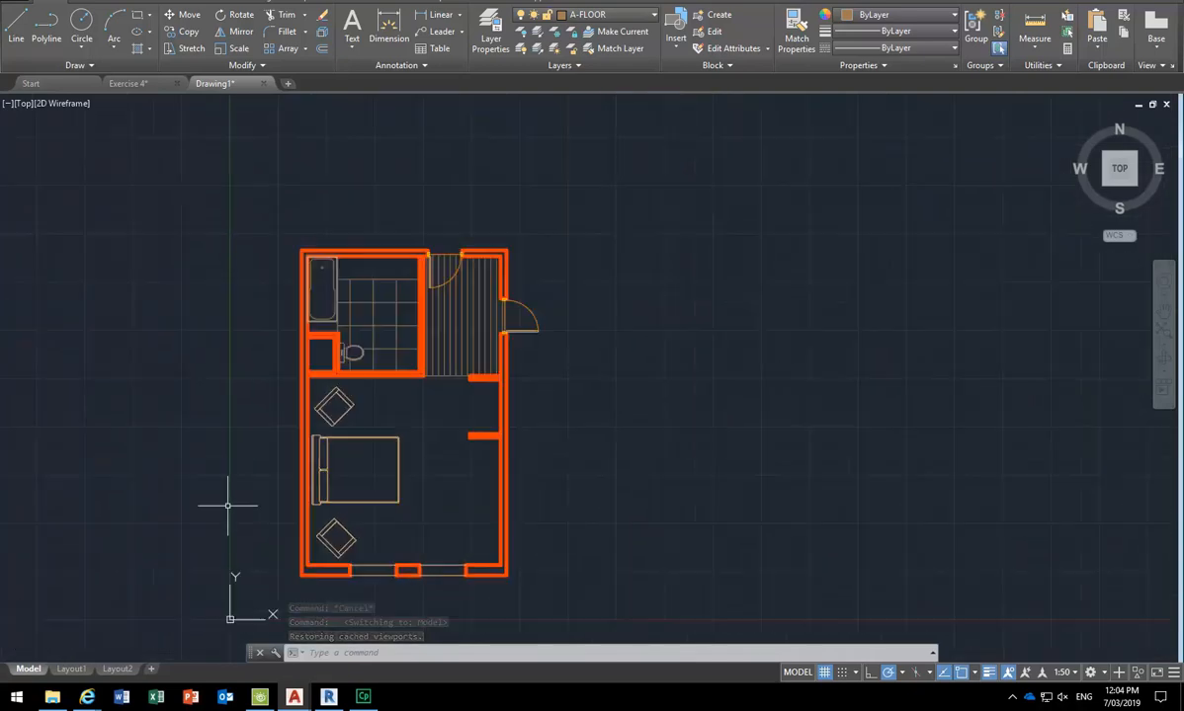
click(71, 670)
mouse_move(34, 672)
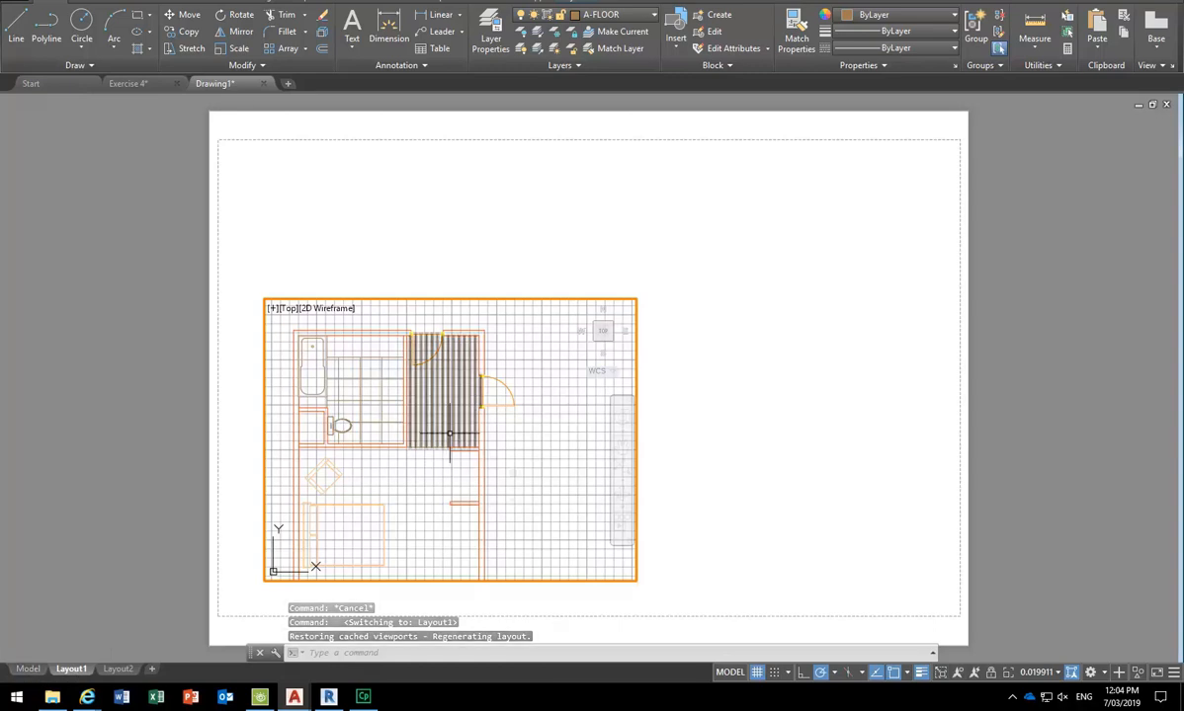
Compare paper space, the active Layout1 viewport and the Model drawing by switching between them, ending inside the viewport.
scroll(485, 472, up, 1)
scroll(485, 473, down, 1)
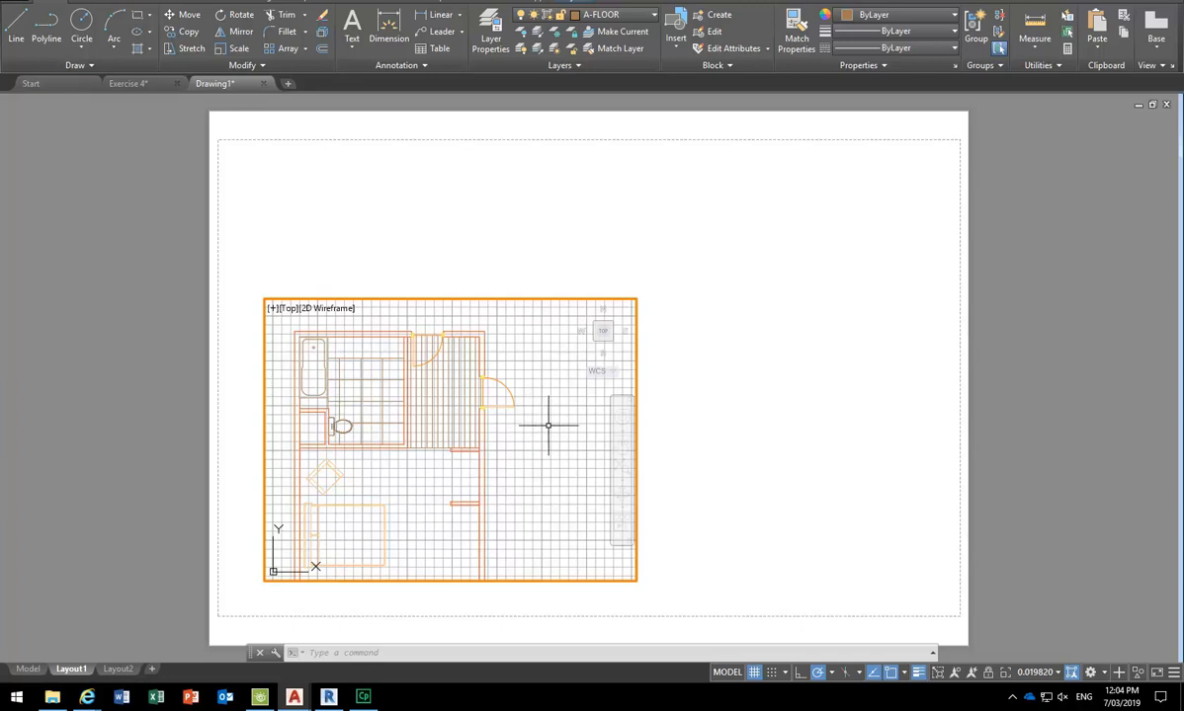
click(726, 673)
click(870, 673)
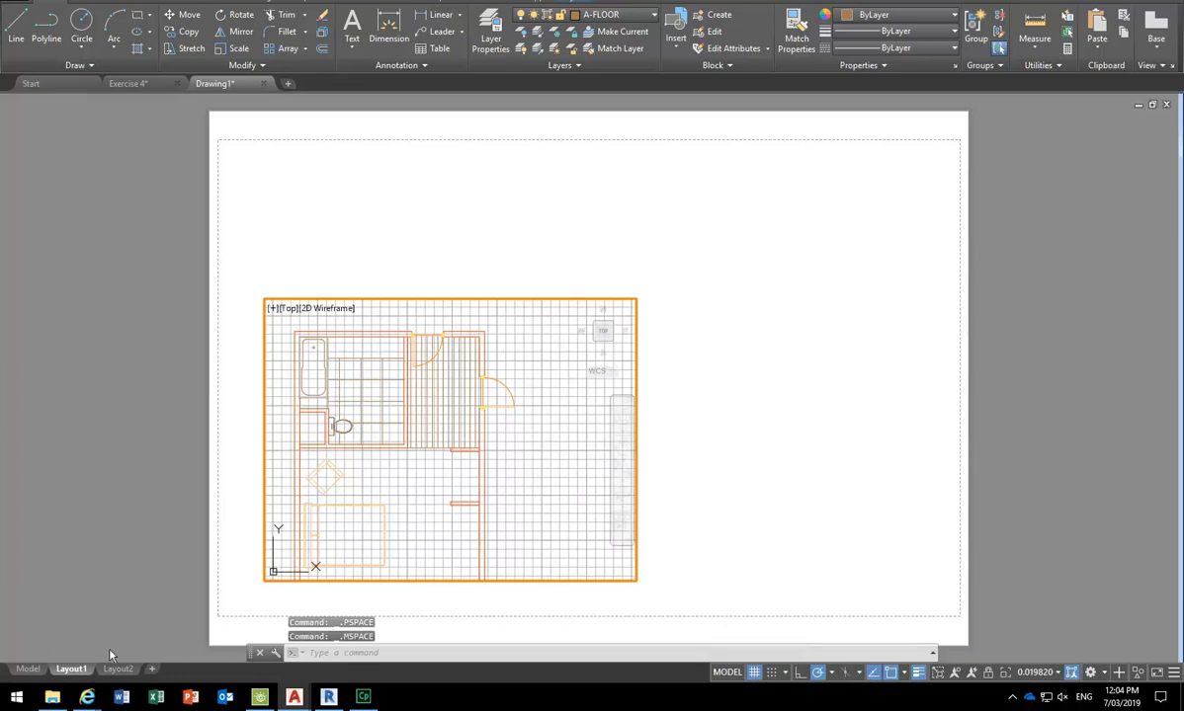
click(28, 670)
click(69, 670)
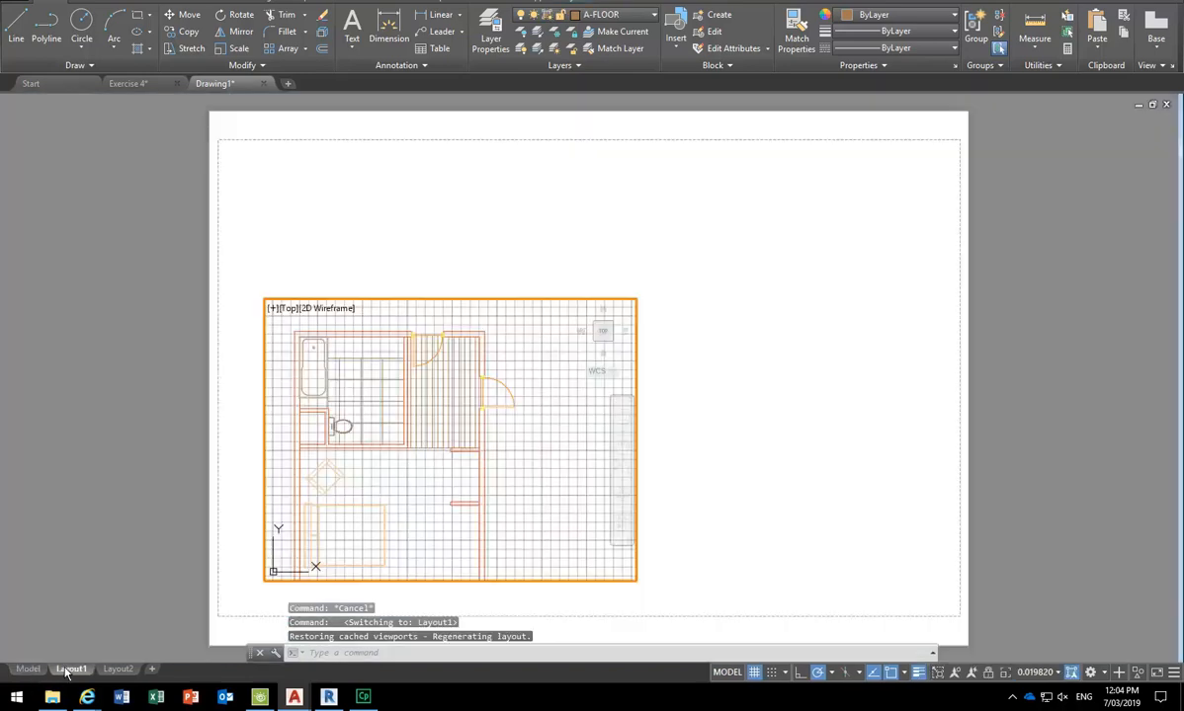
click(727, 673)
click(876, 673)
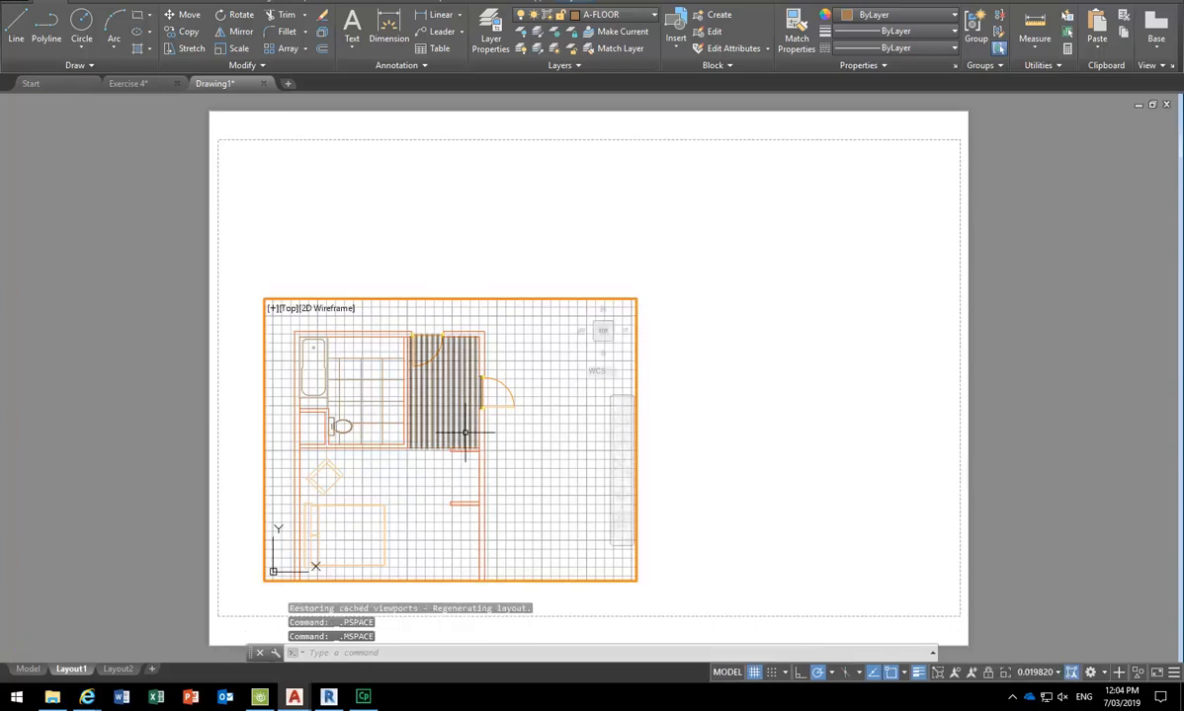
scroll(376, 387, down, 3)
scroll(378, 389, up, 3)
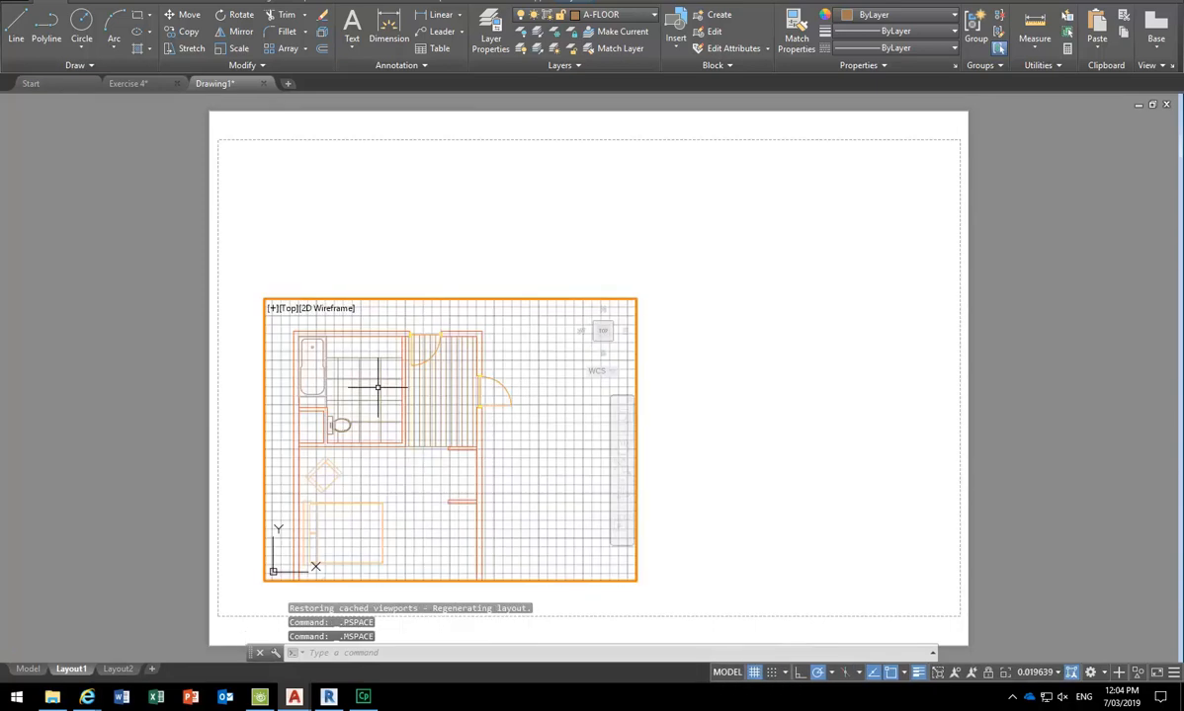
Draw a closed triangle of three lines across the floor plan inside the active Layout1 viewport.
click(16, 28)
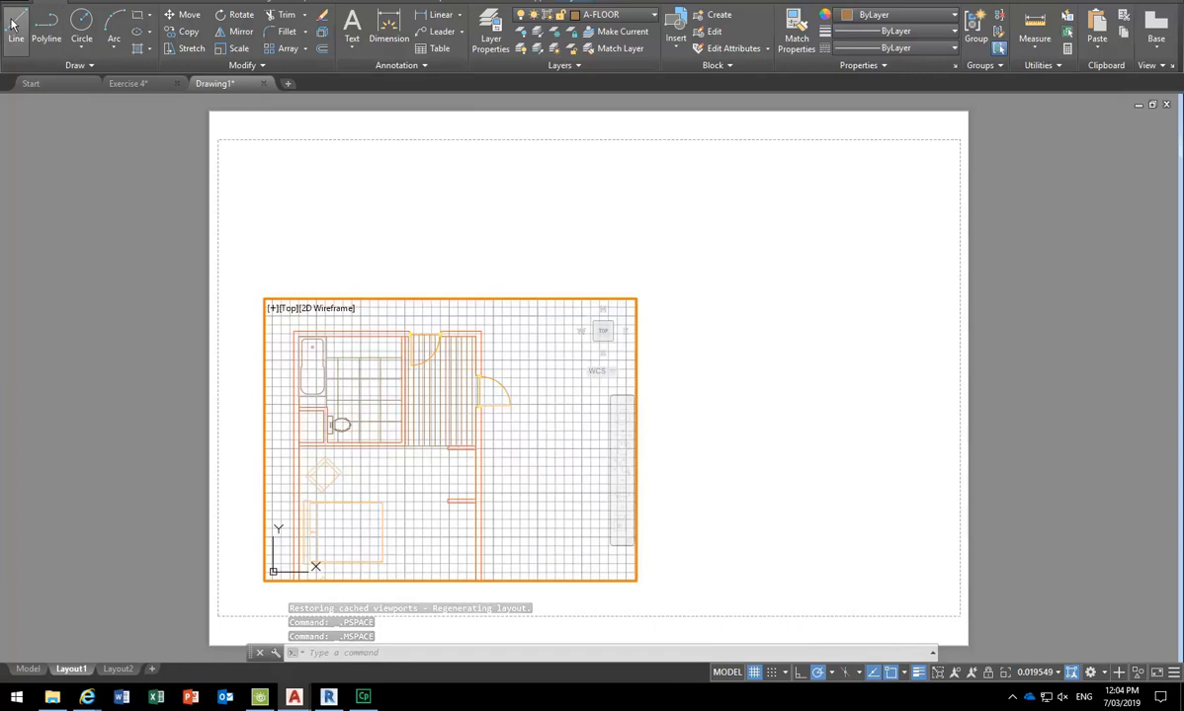
click(531, 472)
click(402, 514)
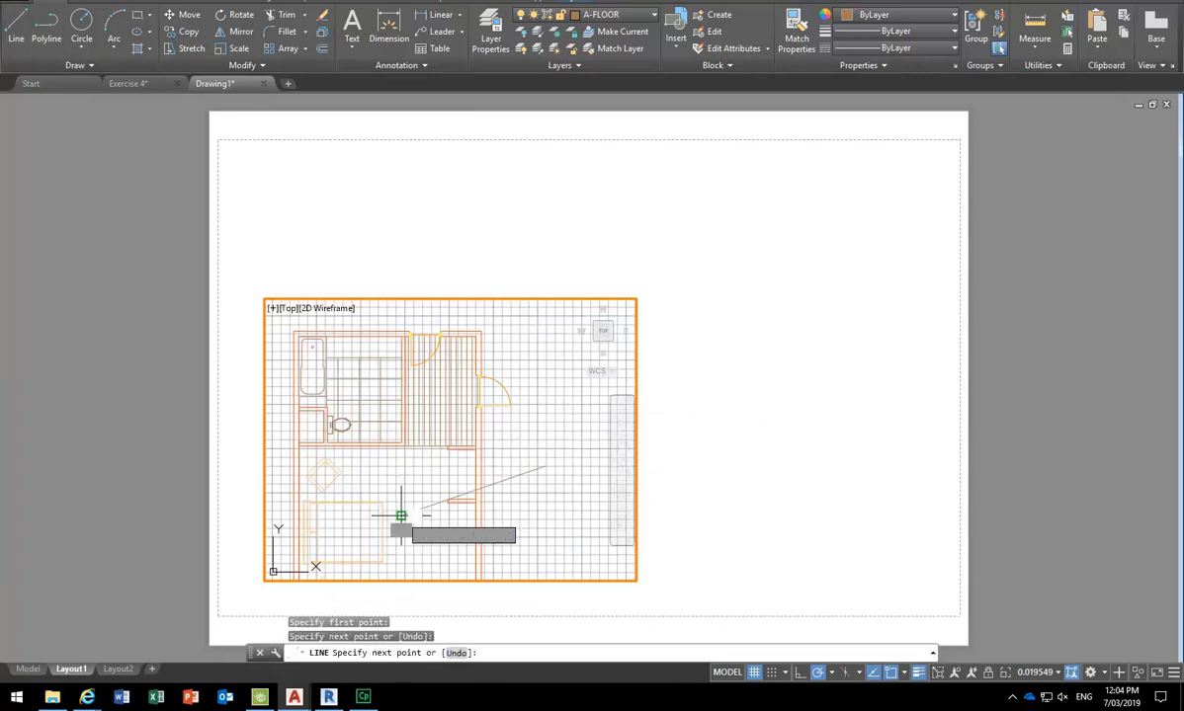
click(522, 367)
click(547, 466)
right_click(560, 453)
click(591, 465)
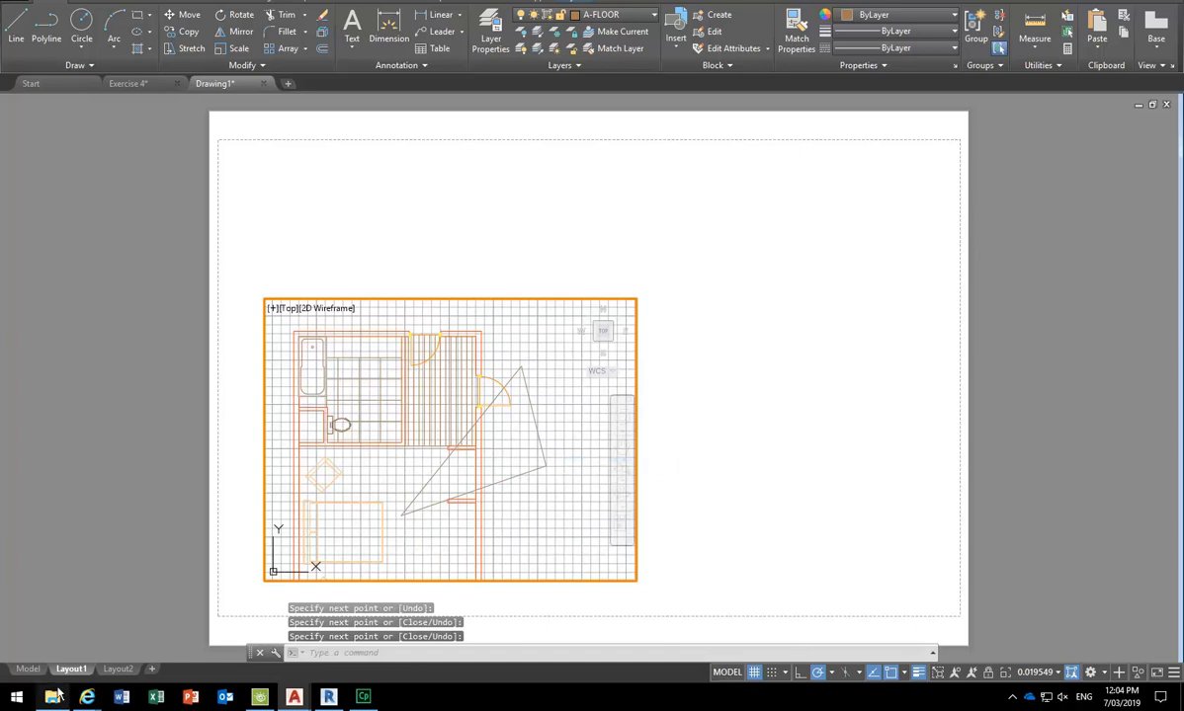
Erase the three triangle lines from the Model drawing.
click(26, 669)
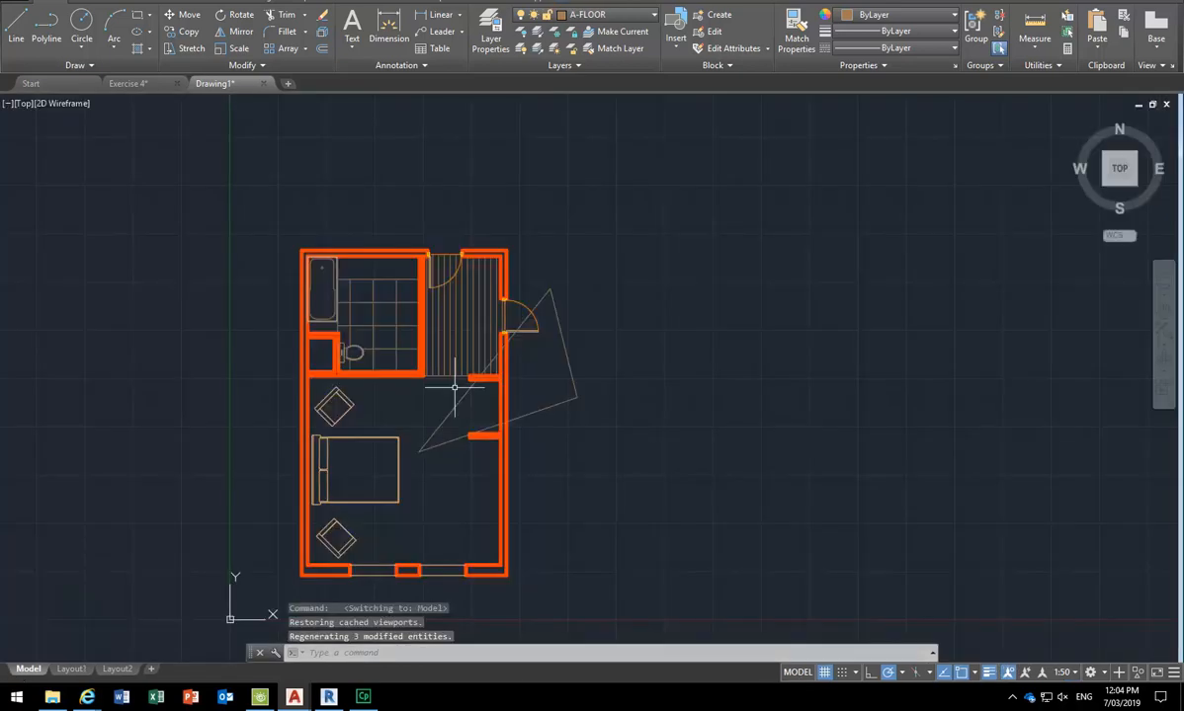
click(587, 278)
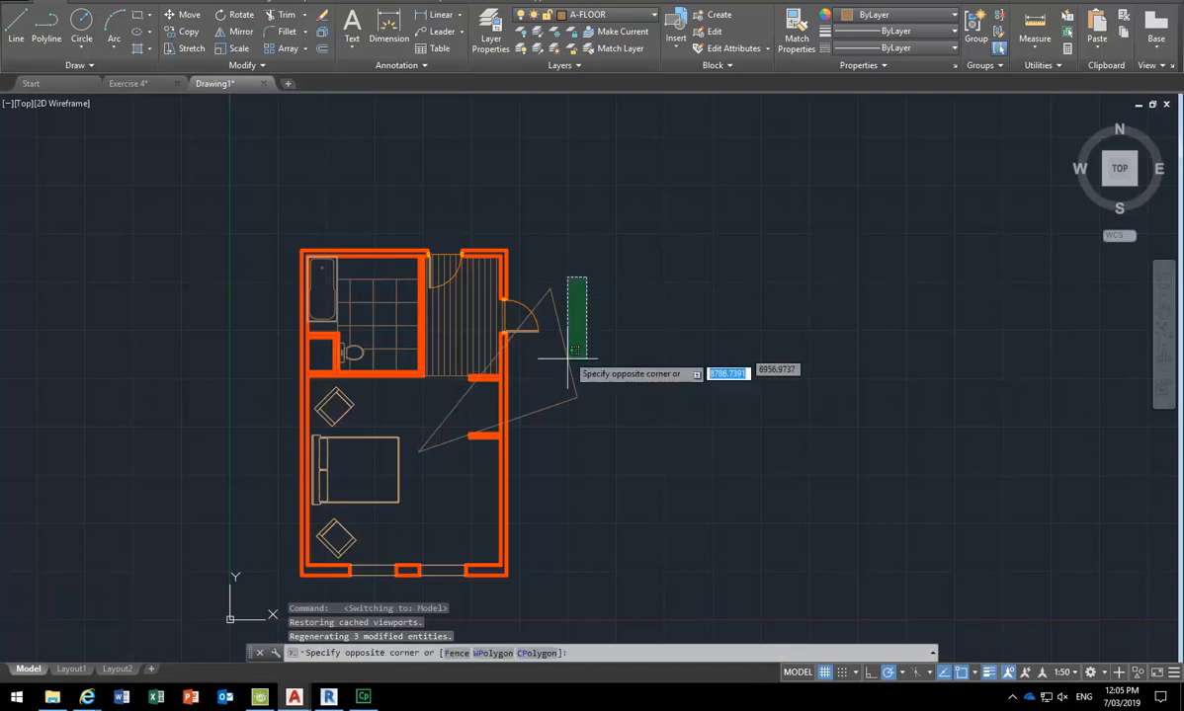
click(550, 415)
key(Delete)
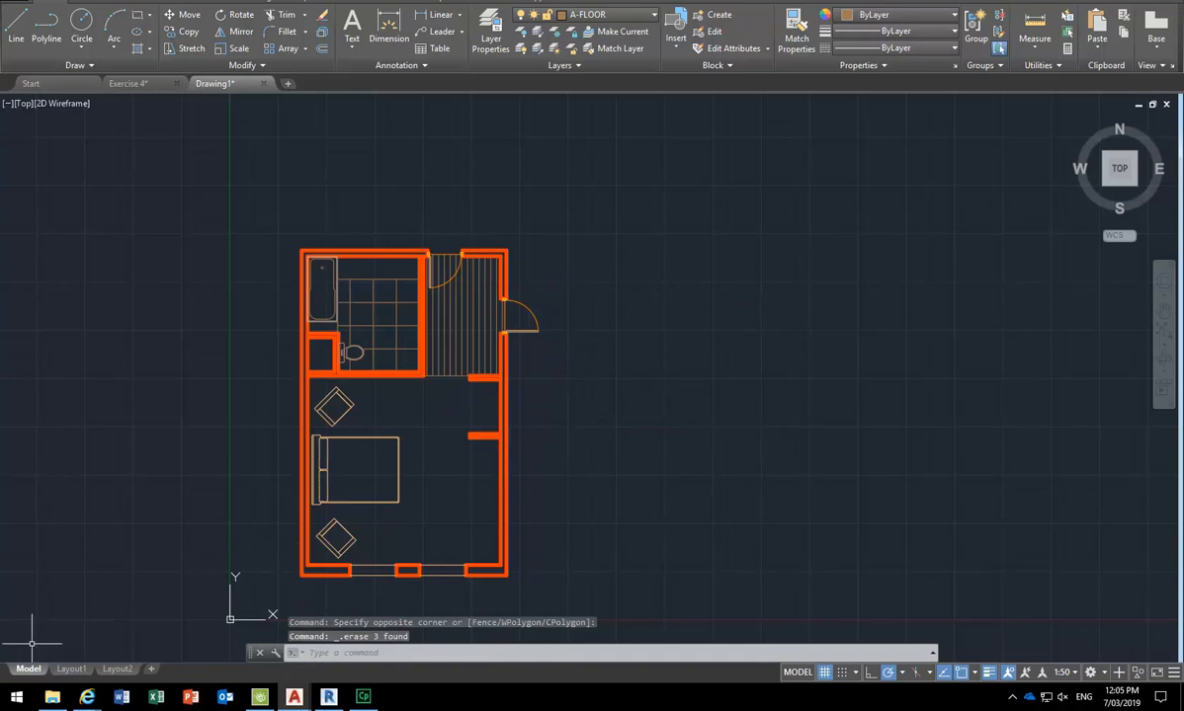
Compare the Layout1 viewport with the Model drawing, ending on the Layout1 sheet.
click(71, 669)
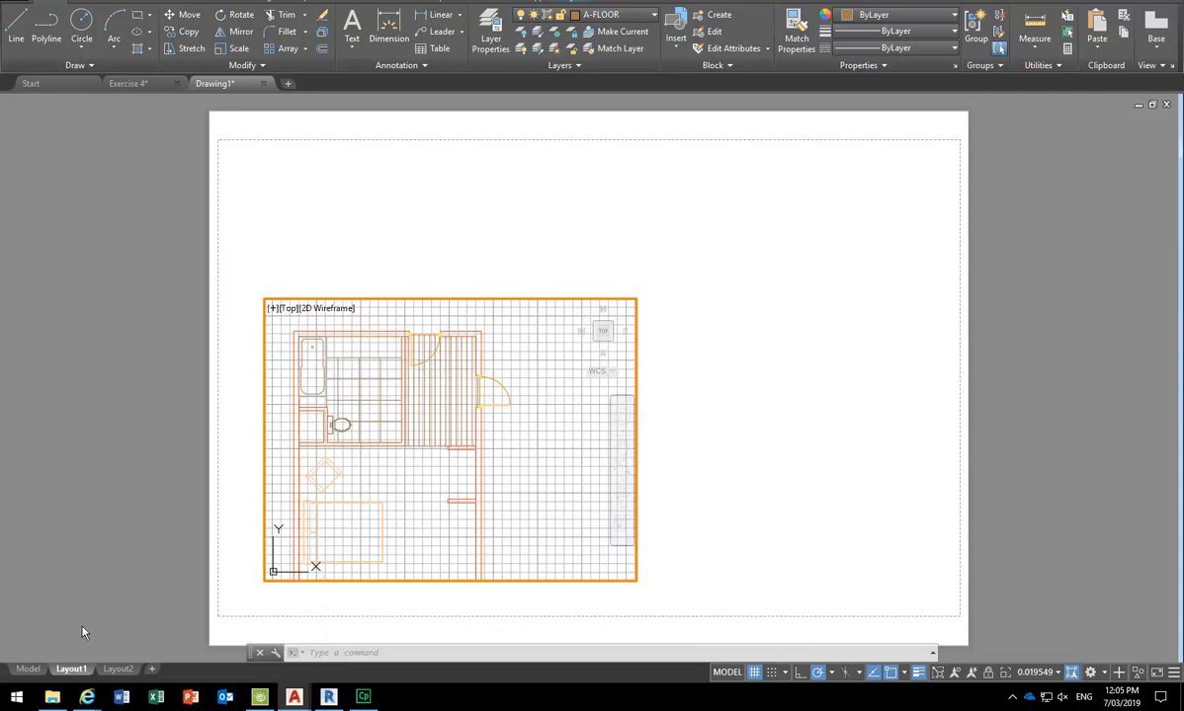
click(28, 669)
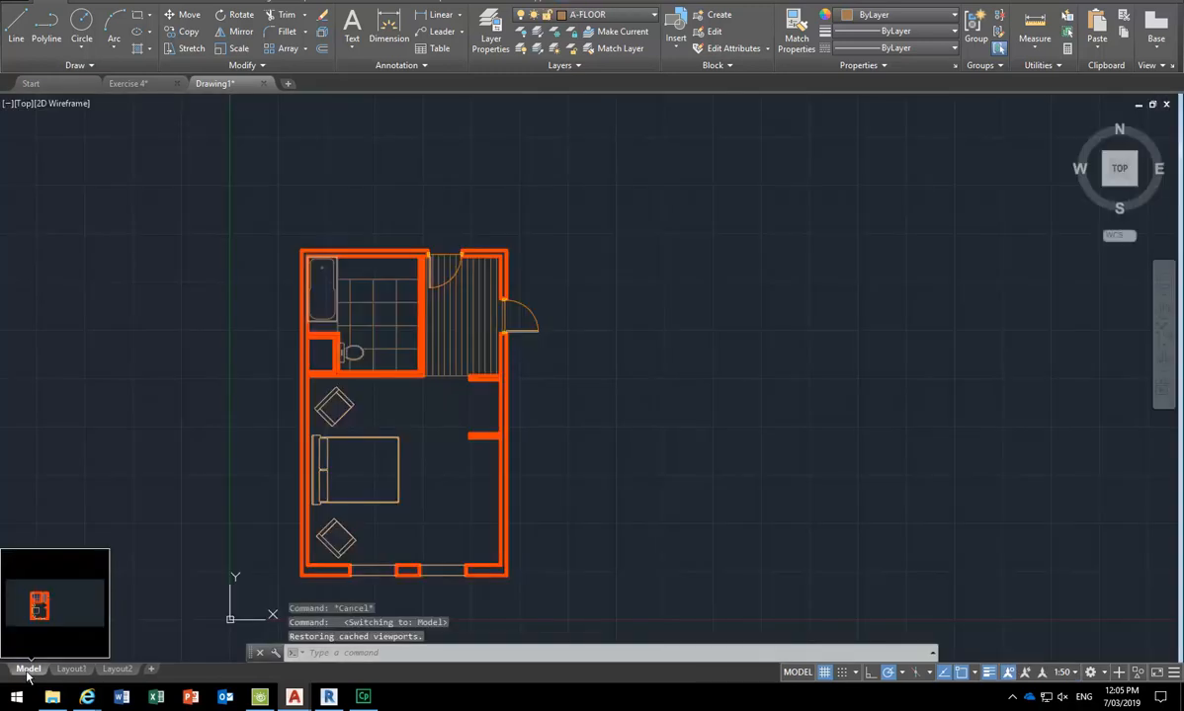
click(71, 669)
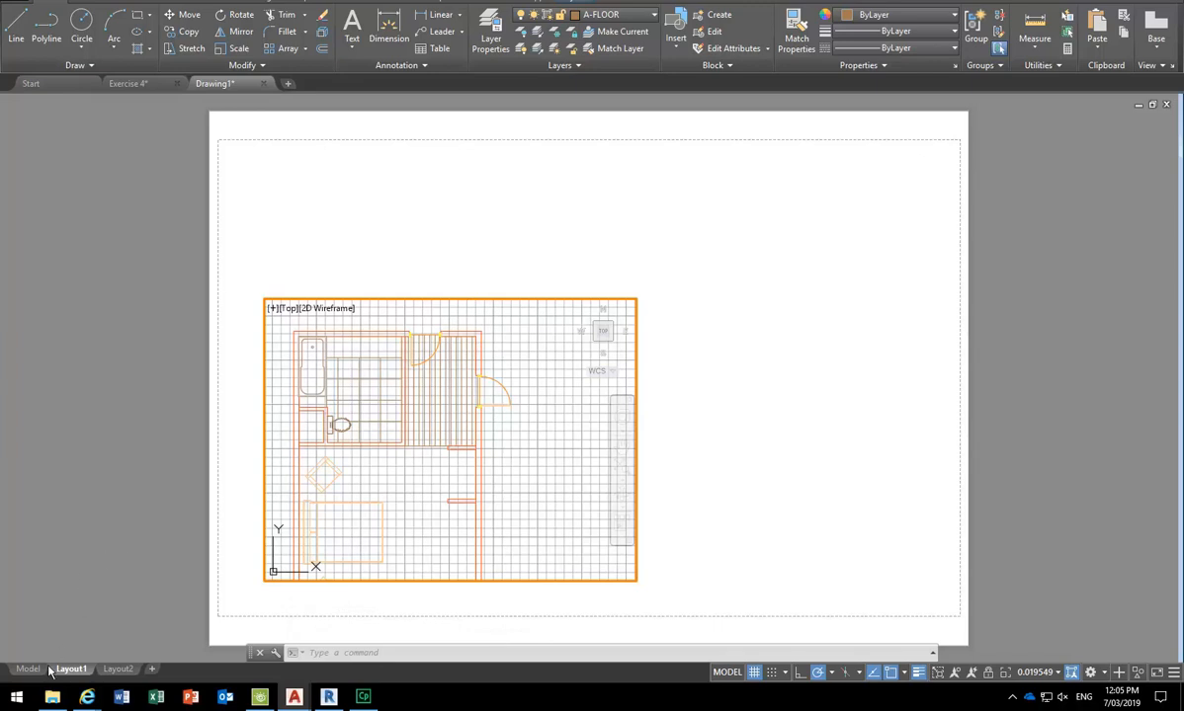
mouse_move(22, 671)
Toggle Layout1 repeatedly between paper space and the viewport's model space, ending in paper space.
click(727, 672)
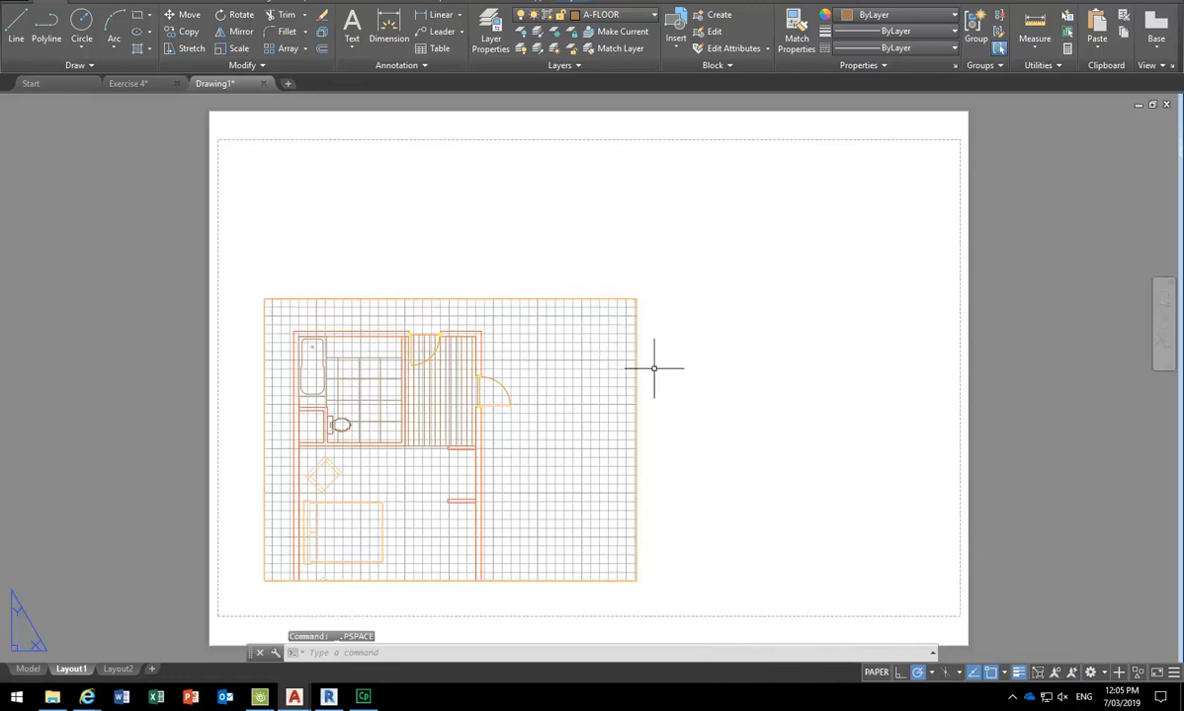
click(876, 673)
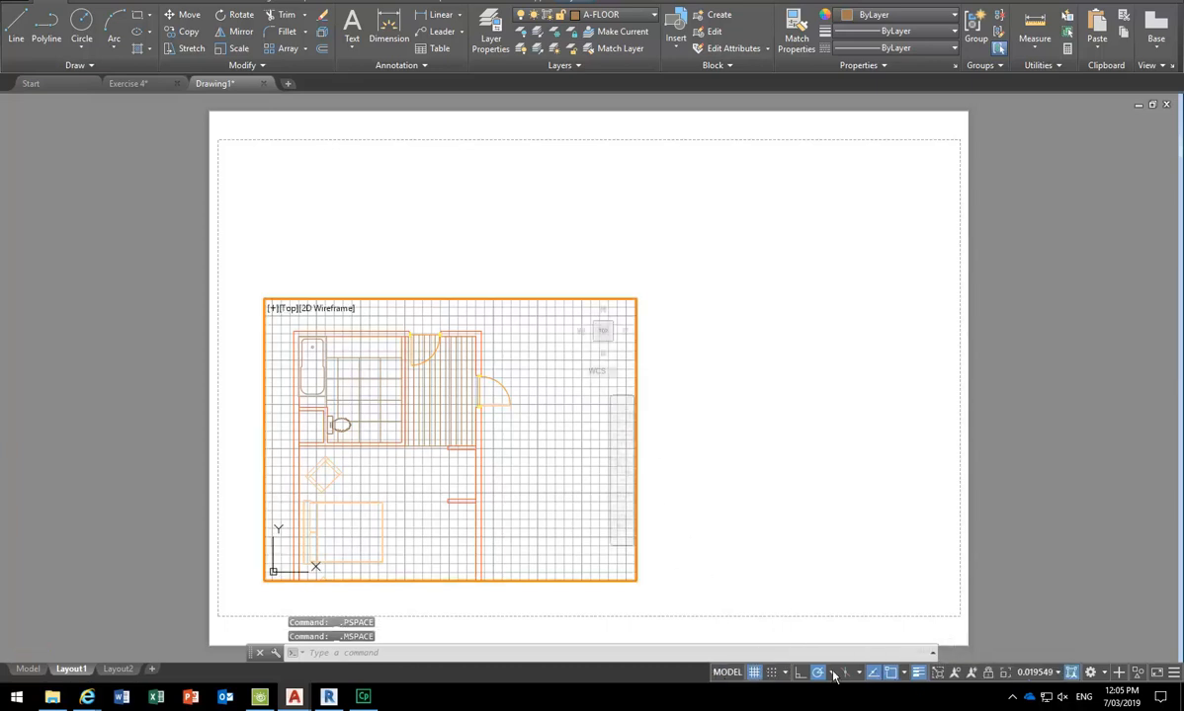
click(722, 674)
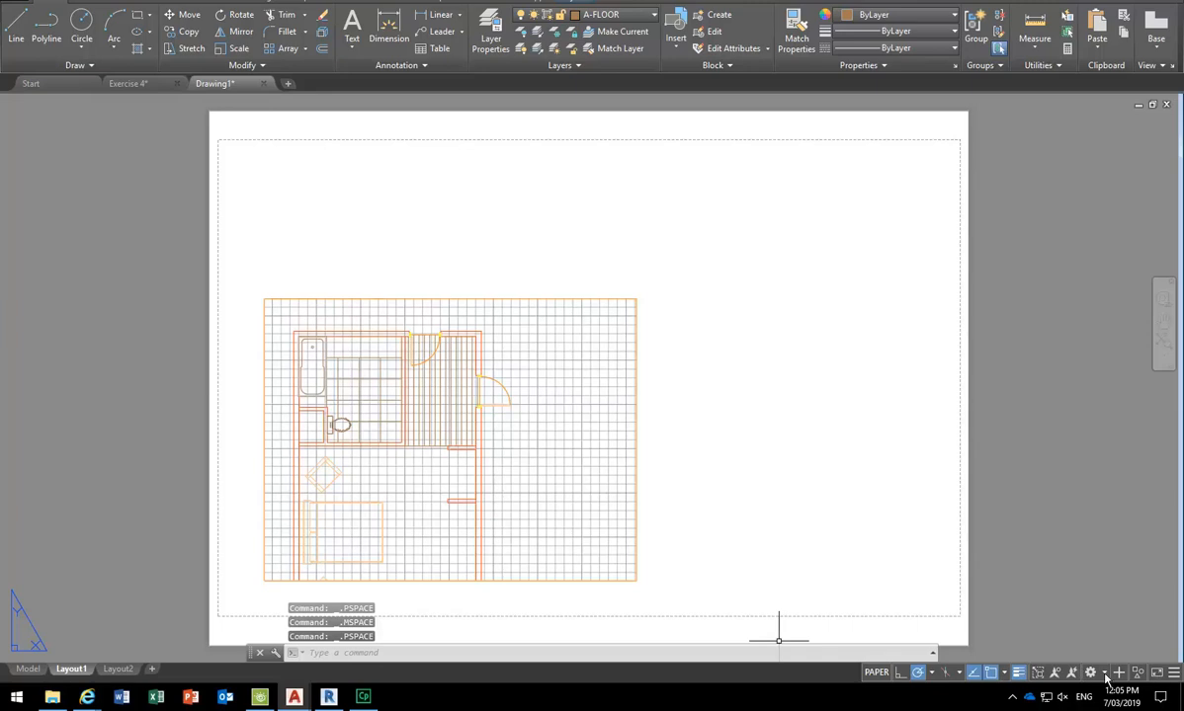
click(876, 673)
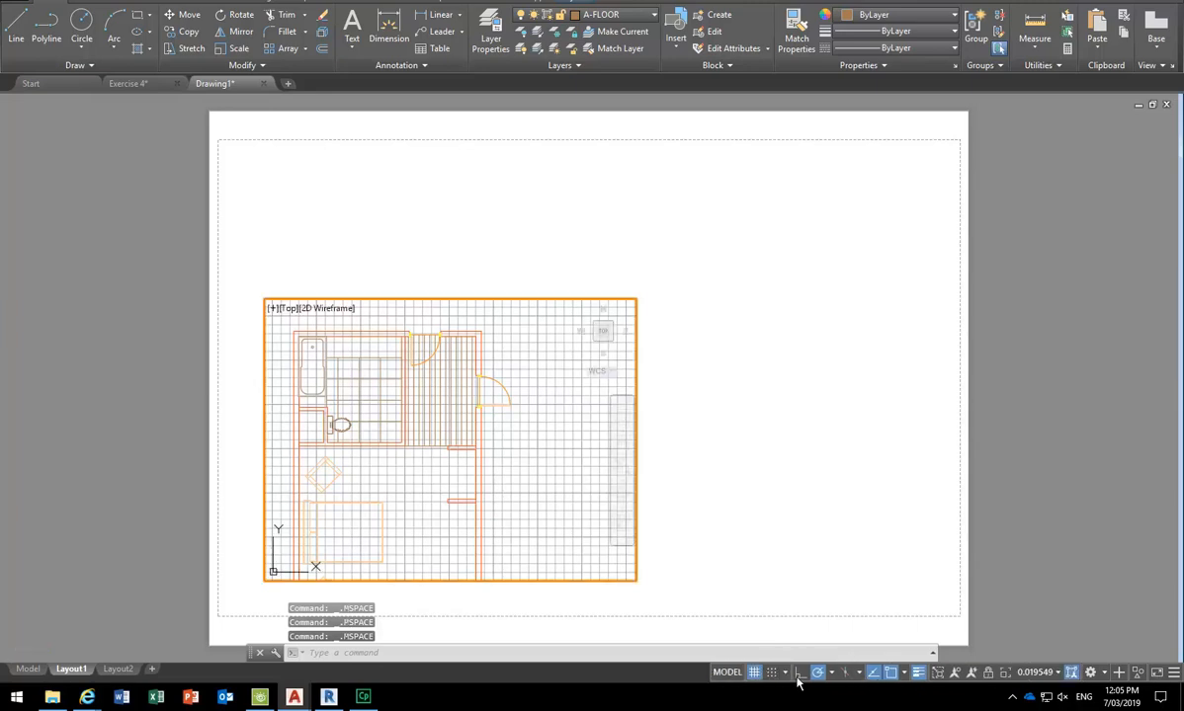
click(722, 673)
click(878, 672)
double_click(736, 237)
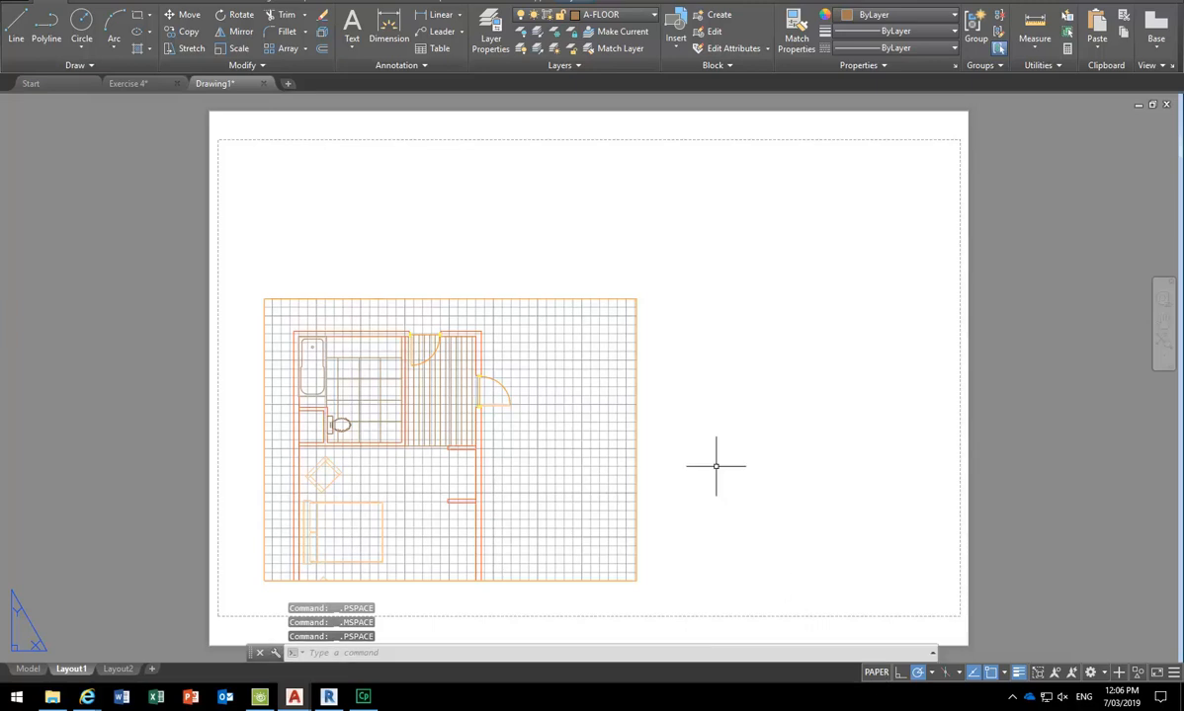
Activate the viewport and switch spaces with the PS and MS commands, ending back in paper space.
double_click(580, 390)
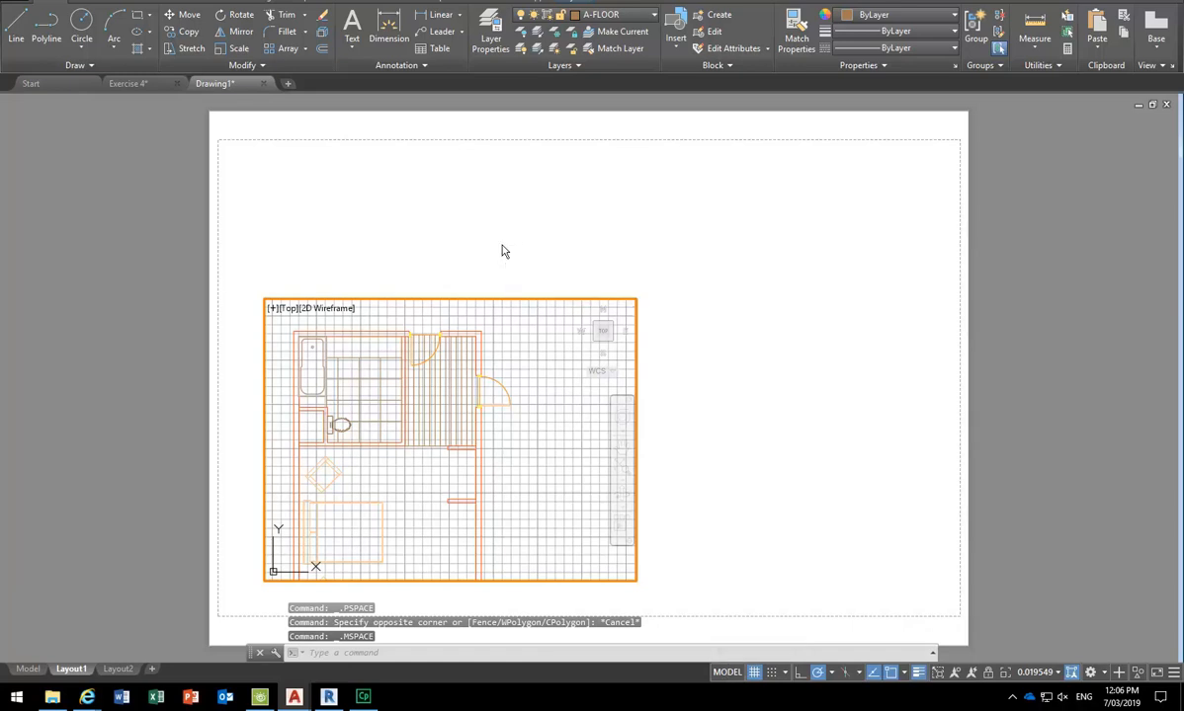
text(ps)
key(Return)
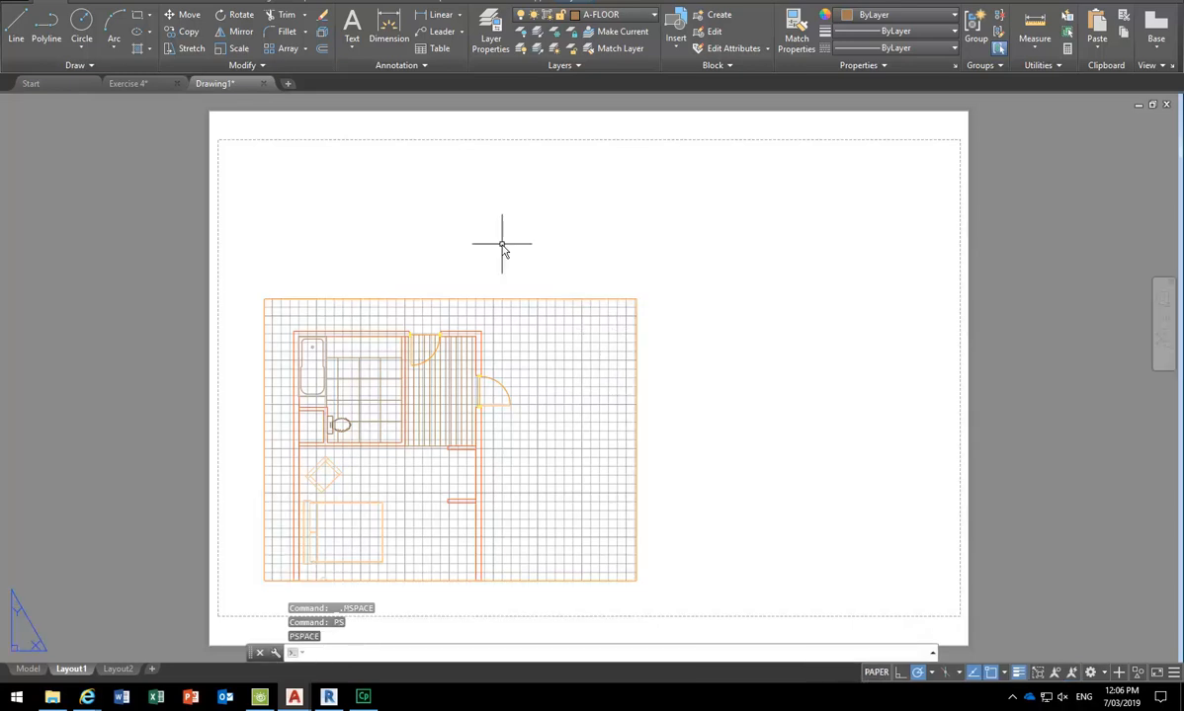
text(ms)
key(Return)
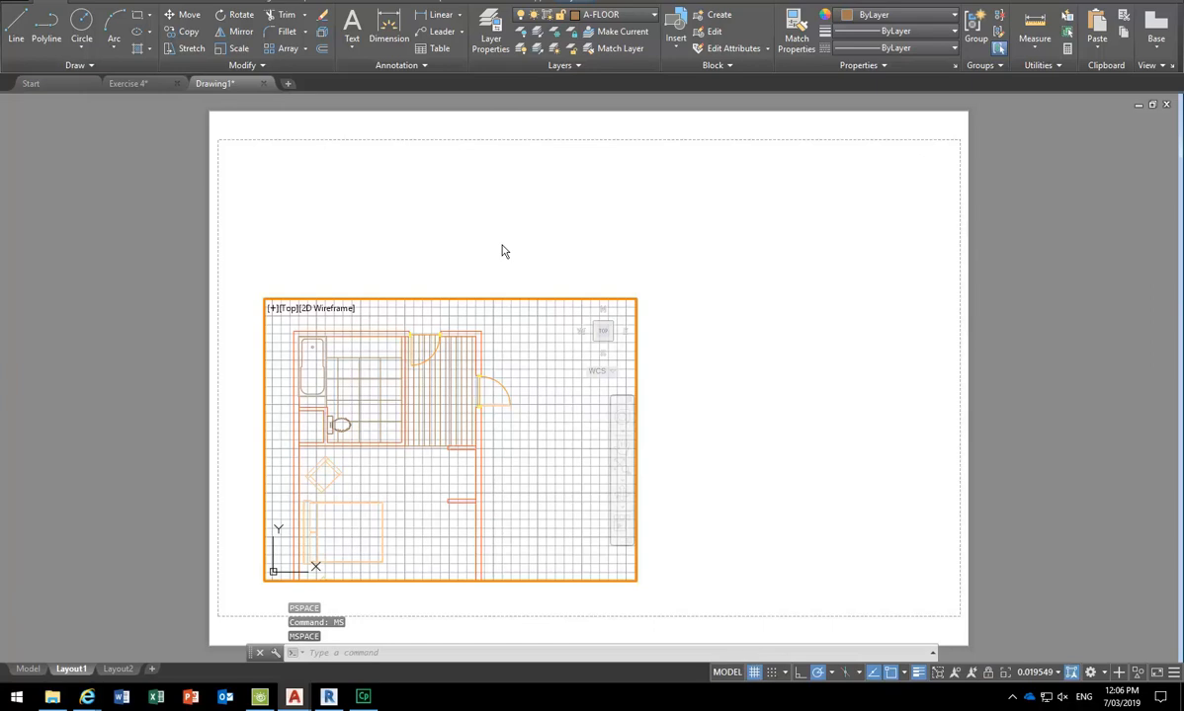
double_click(501, 247)
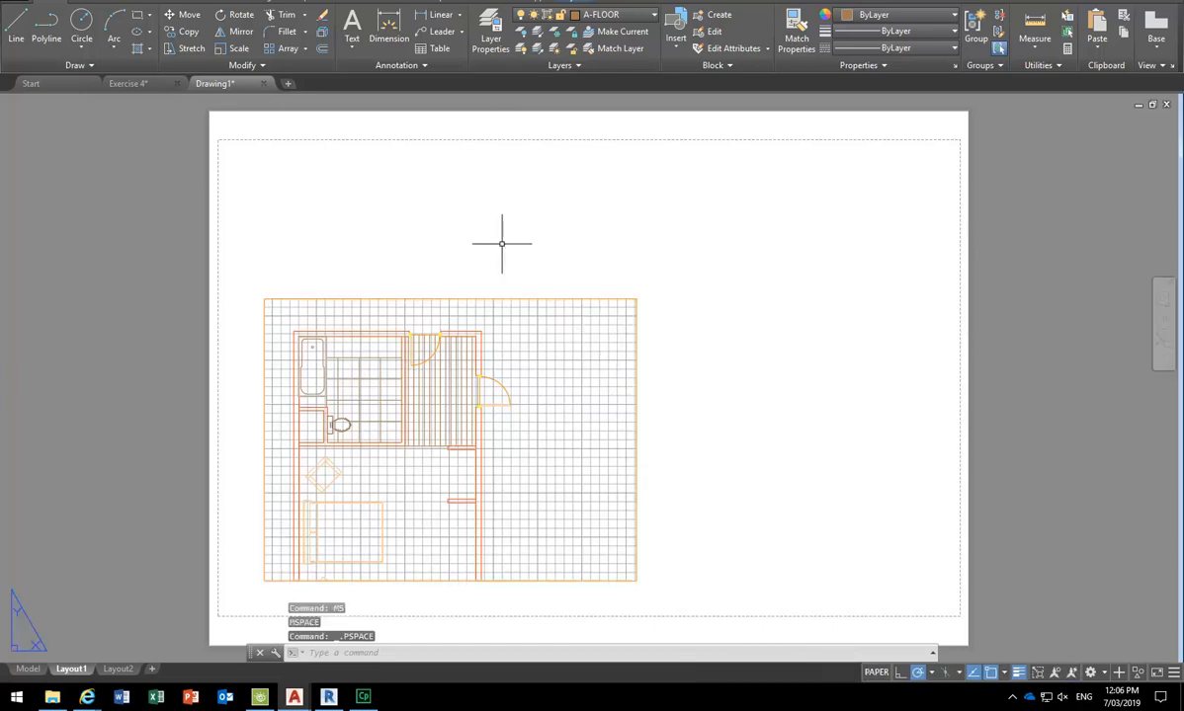
Erase the existing floor plan viewport from the Layout1 sheet while in paper space.
click(635, 298)
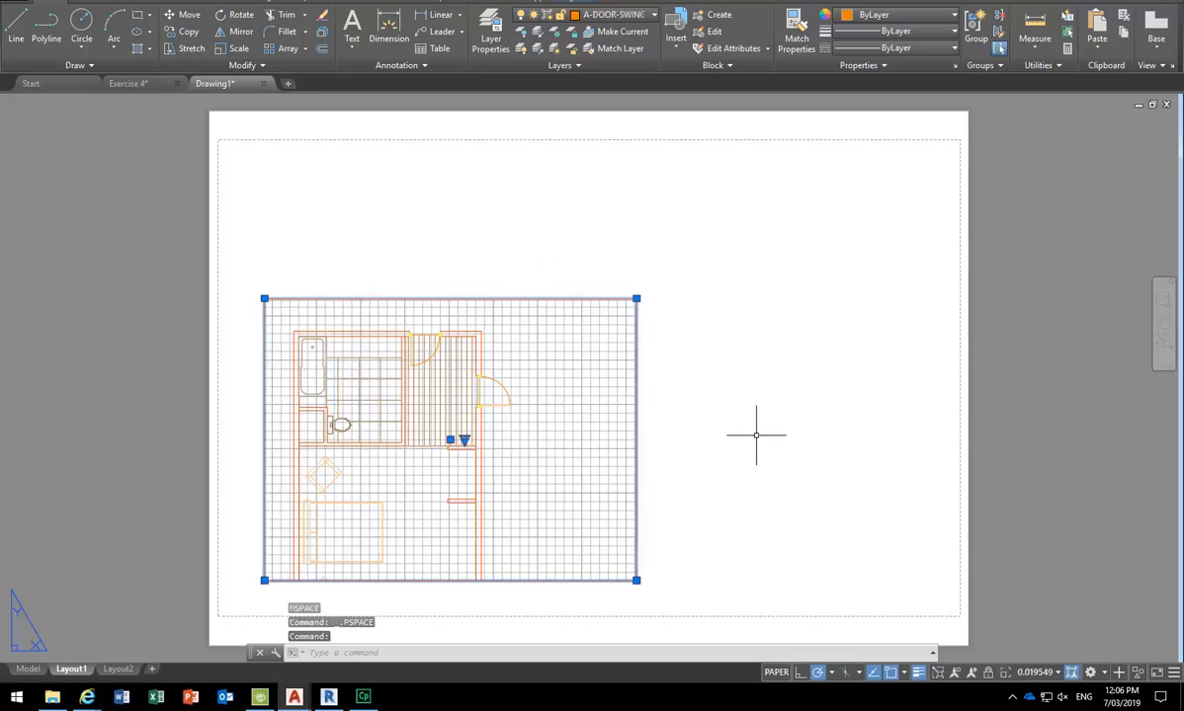
mouse_move(635, 355)
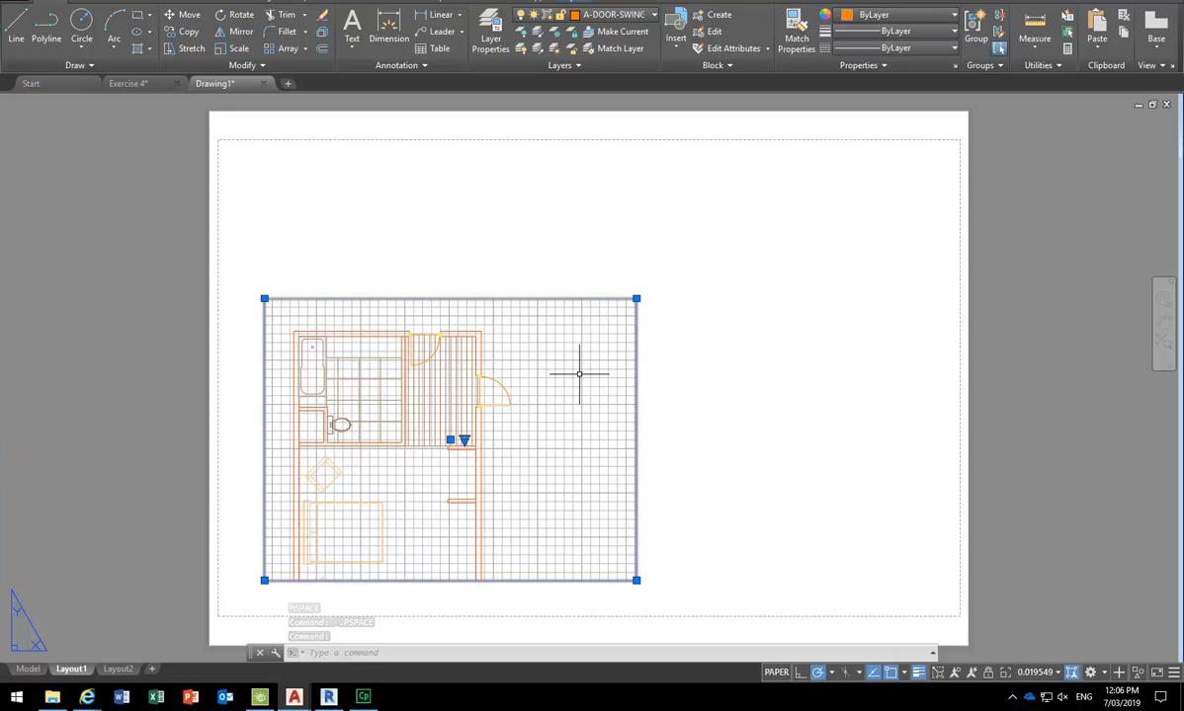
double_click(438, 336)
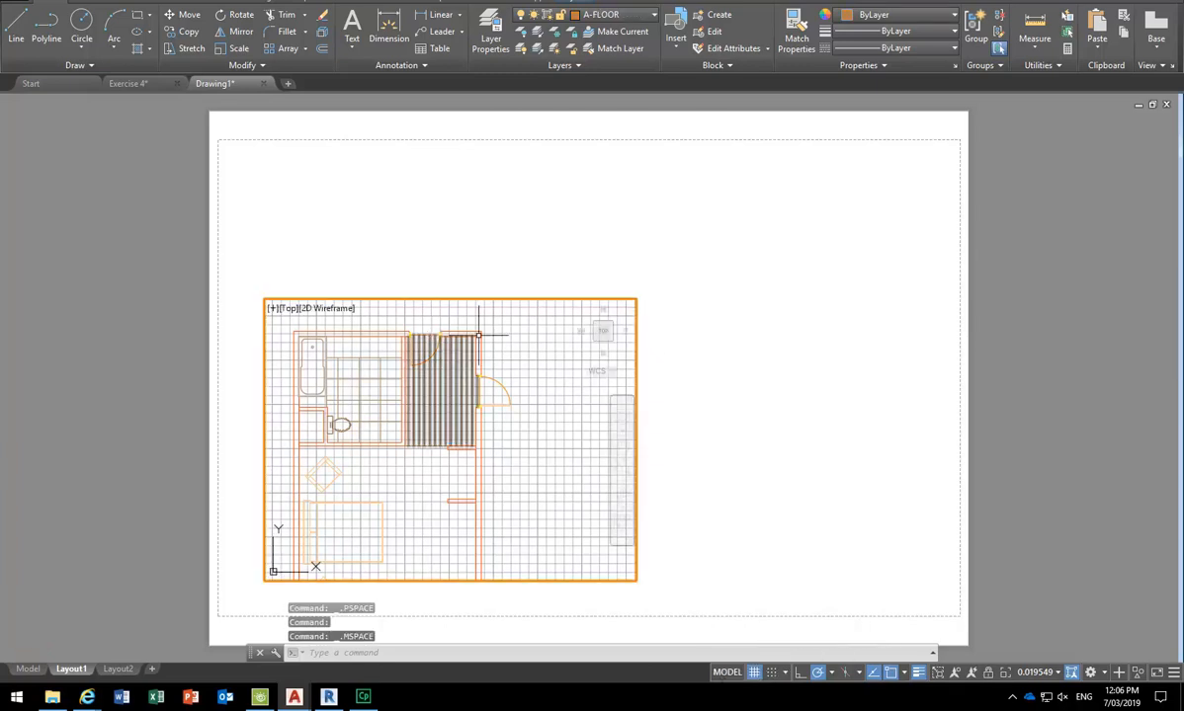
double_click(720, 641)
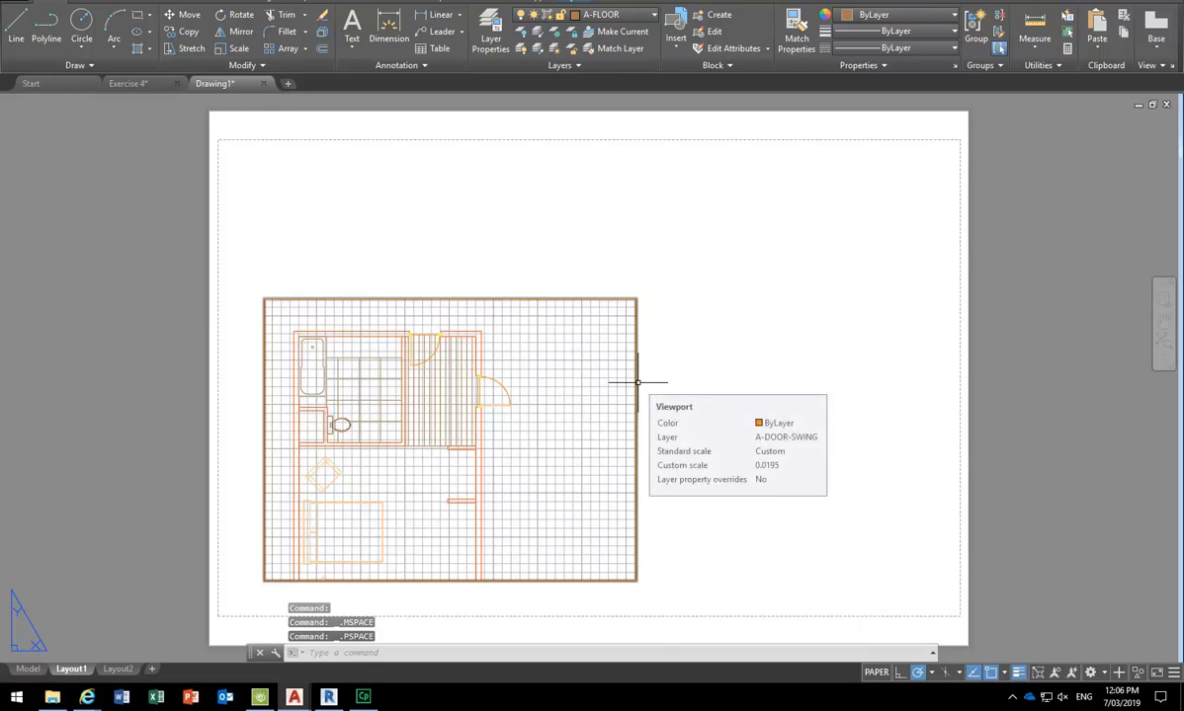
click(637, 322)
key(Delete)
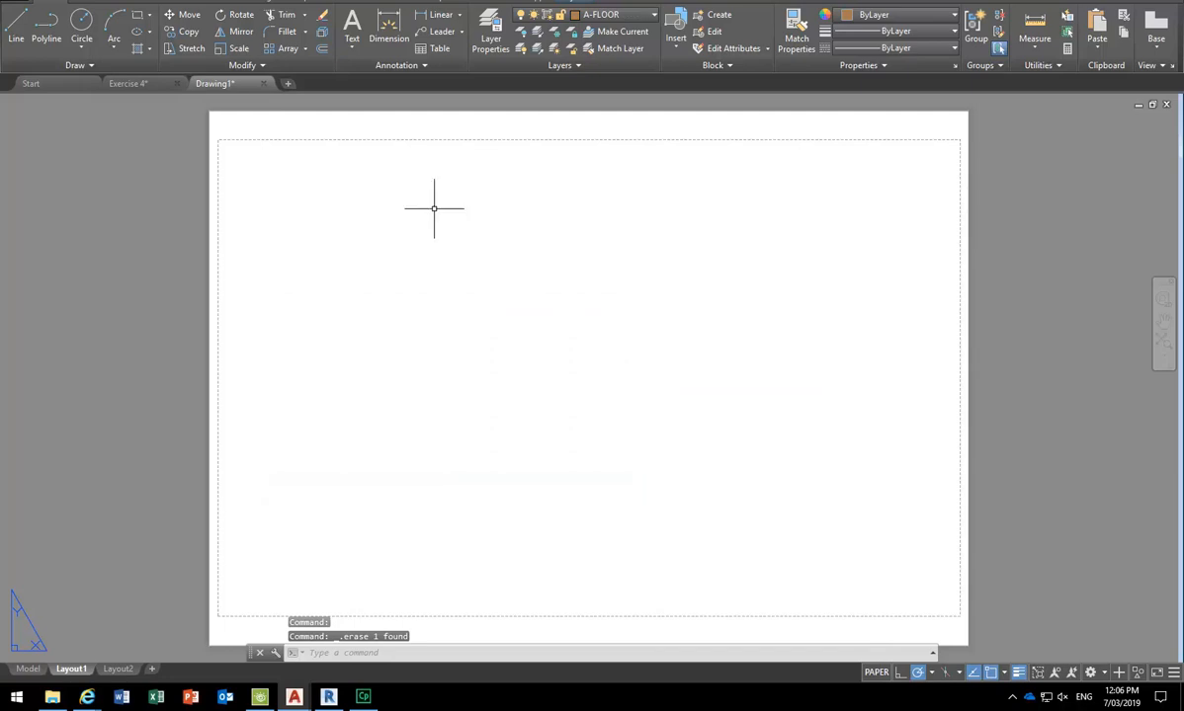
Create a rectangular viewport on Layout1 from just inside the upper-left printable corner to near the middle of the sheet's lower part.
click(577, 25)
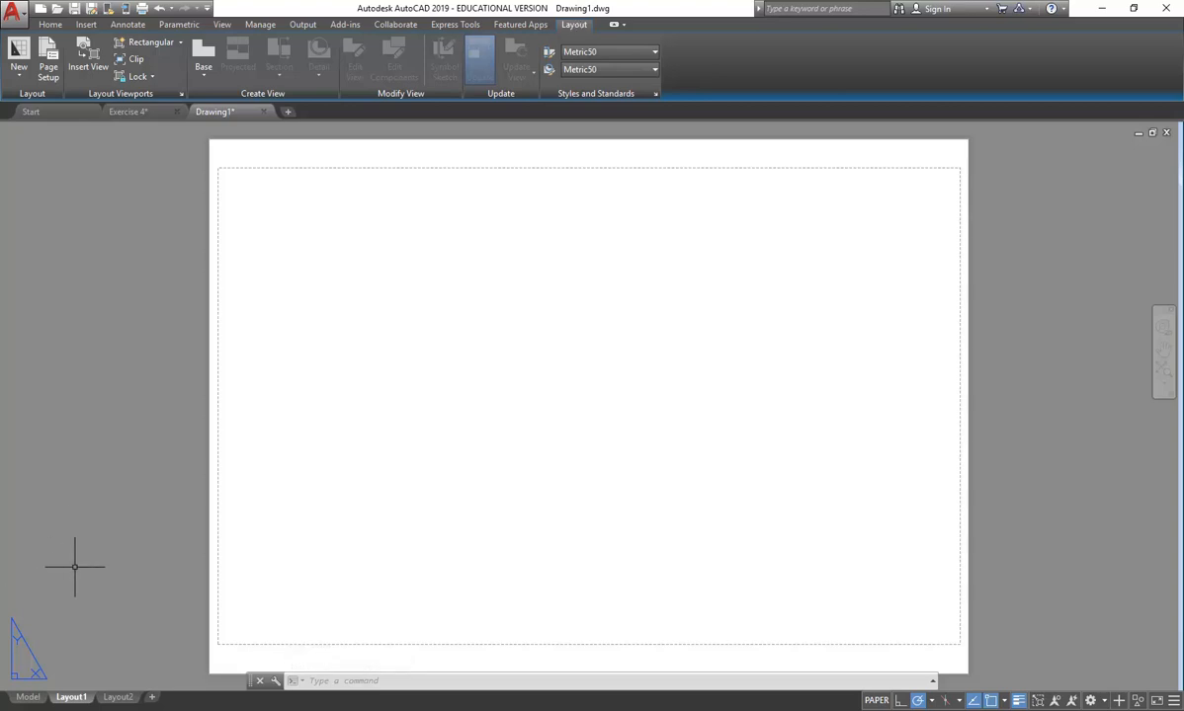
click(29, 699)
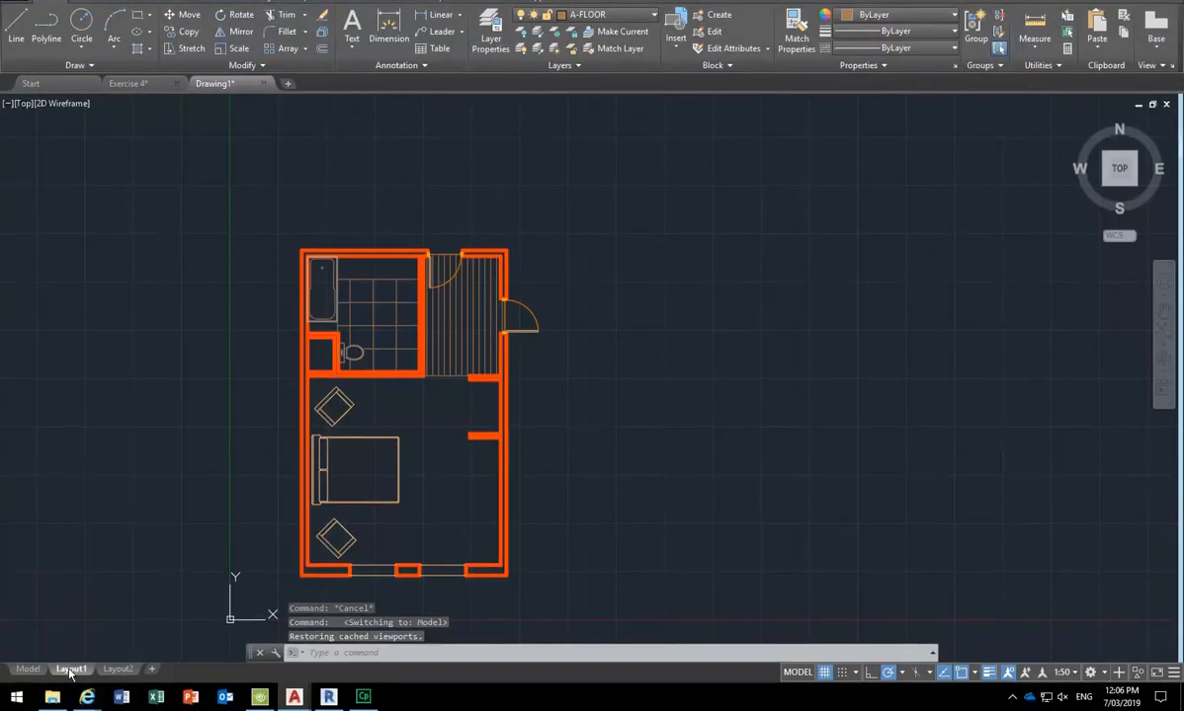
click(70, 670)
click(571, 25)
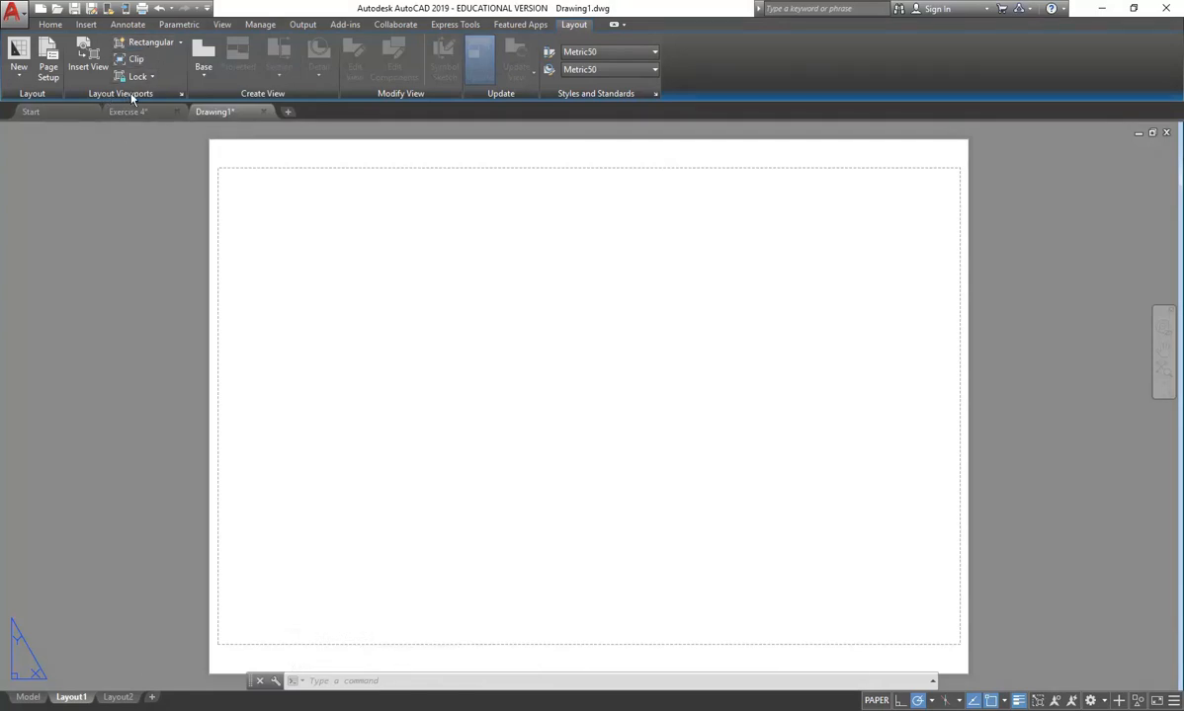
click(143, 44)
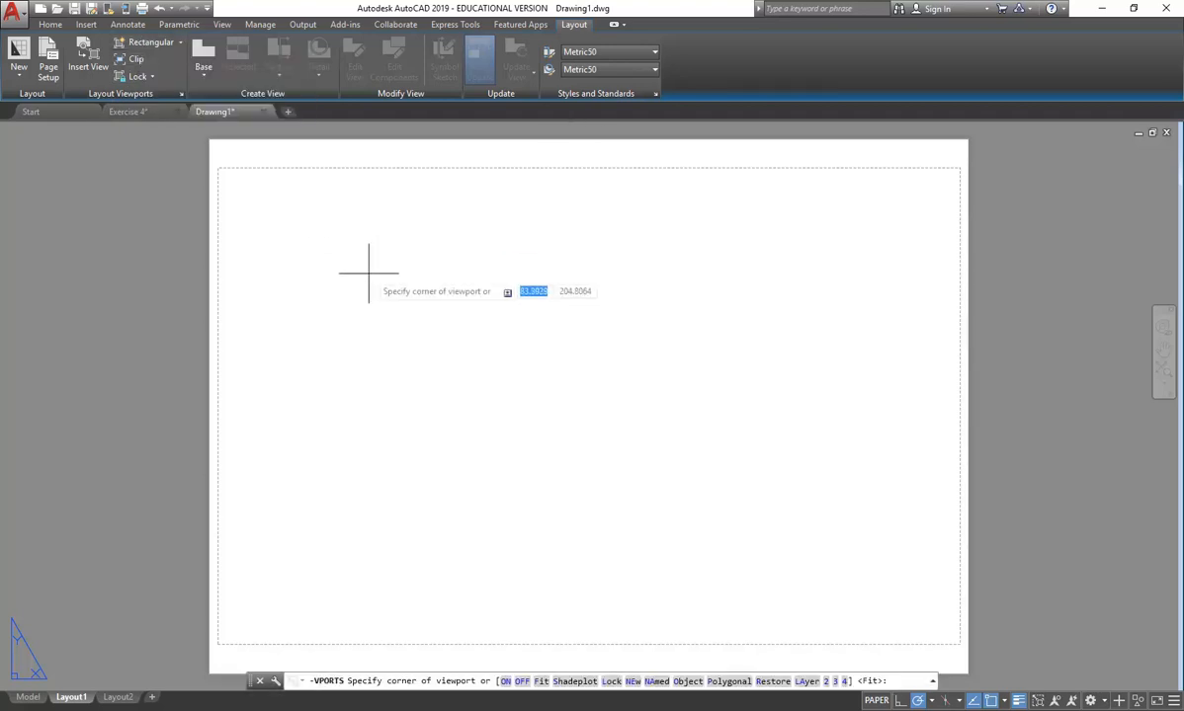
click(226, 180)
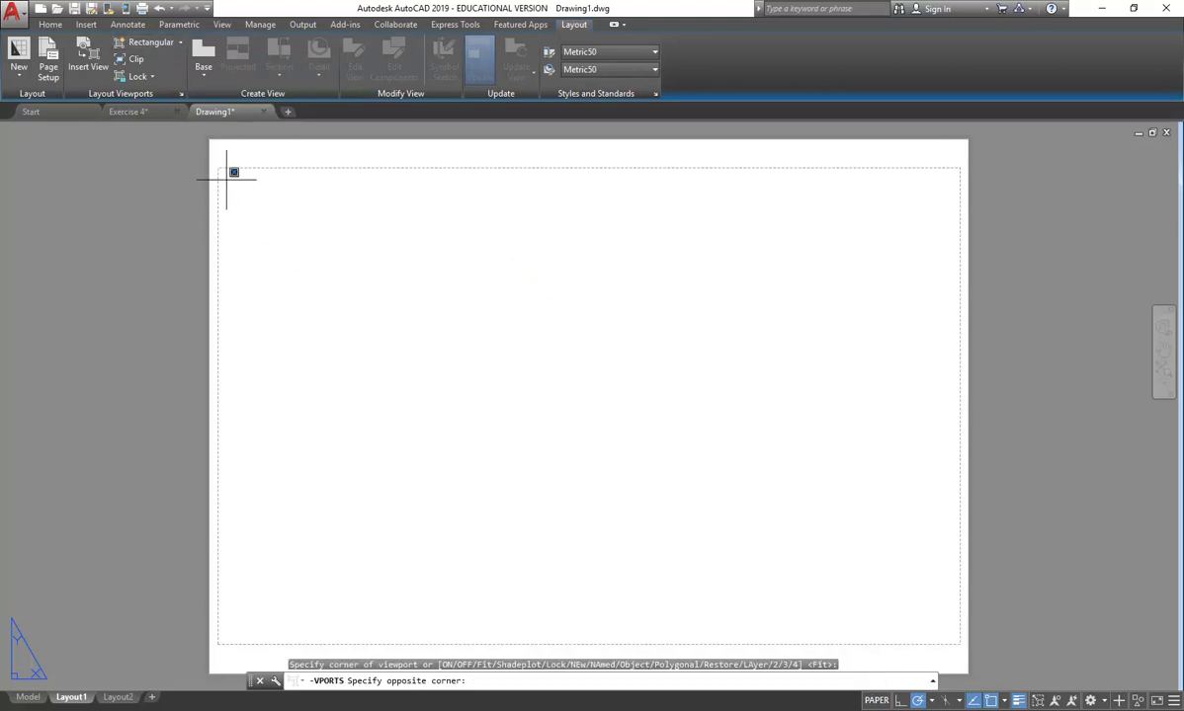
click(551, 558)
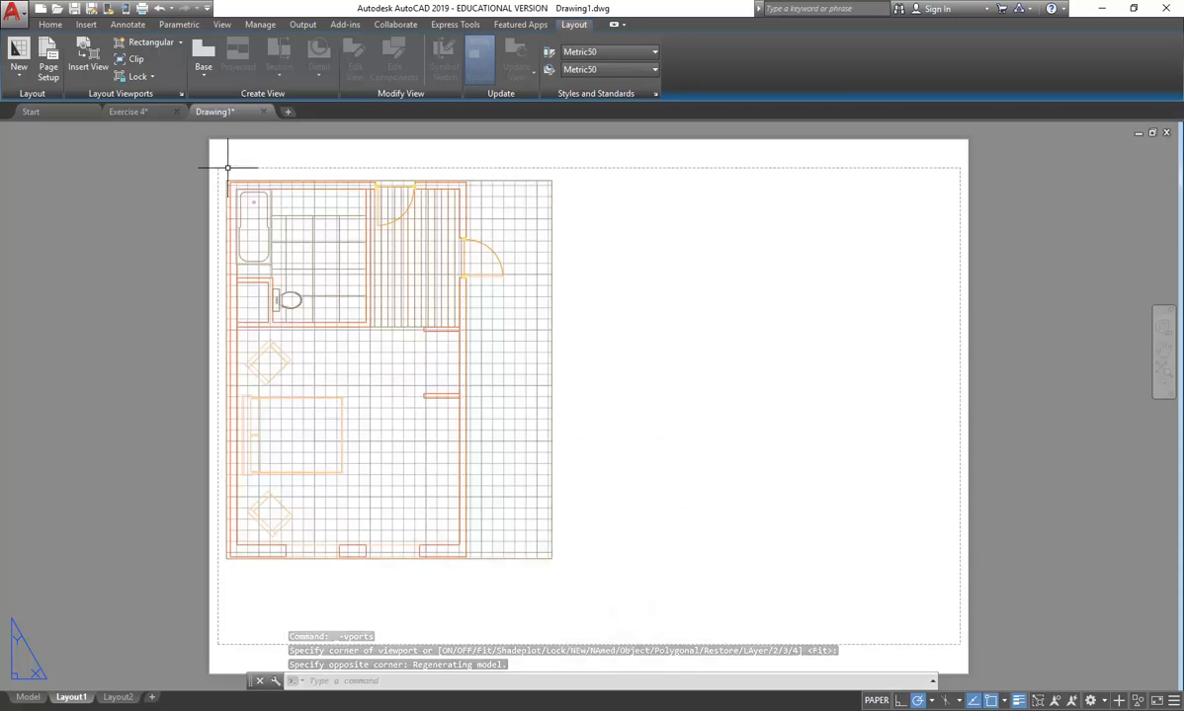
Create a second rectangular viewport adjoining the first one's right edge, with about the same height.
click(142, 43)
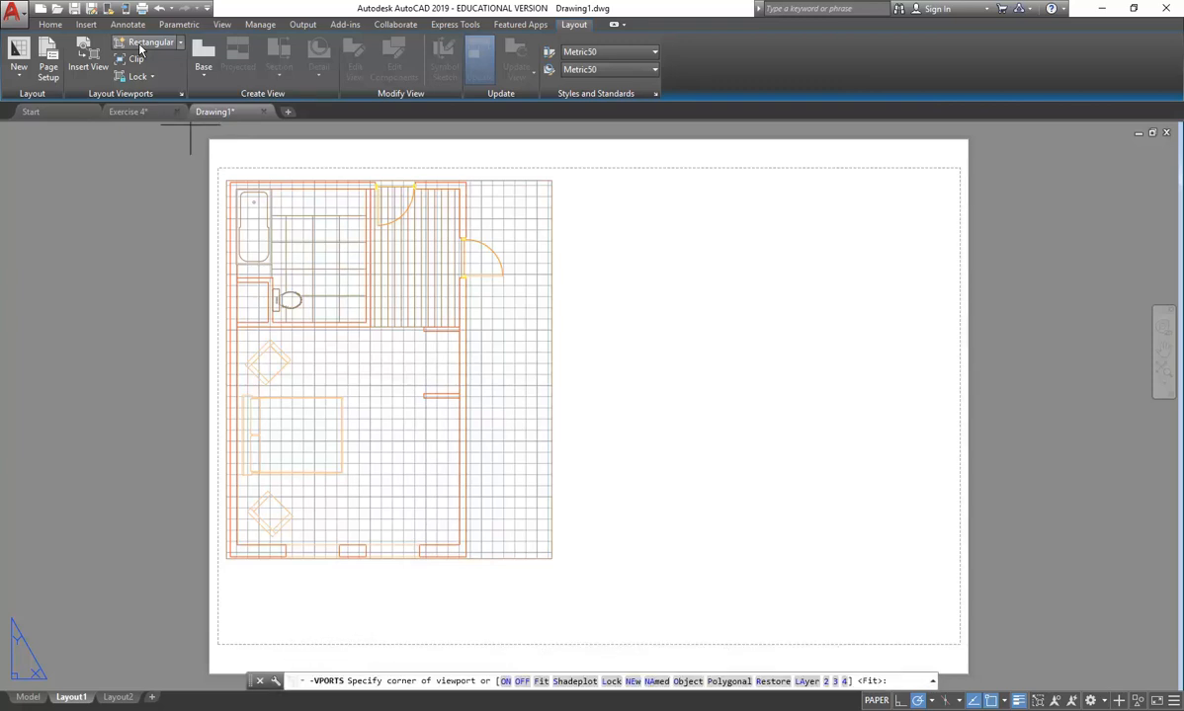
click(551, 180)
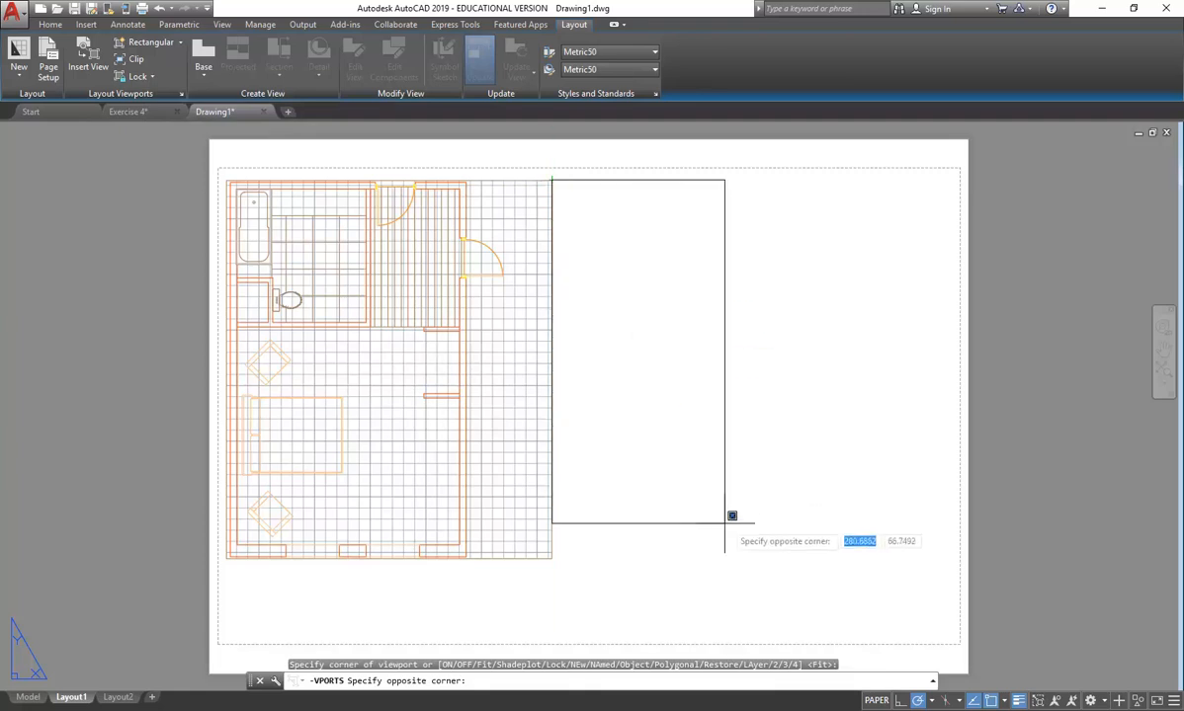
click(850, 557)
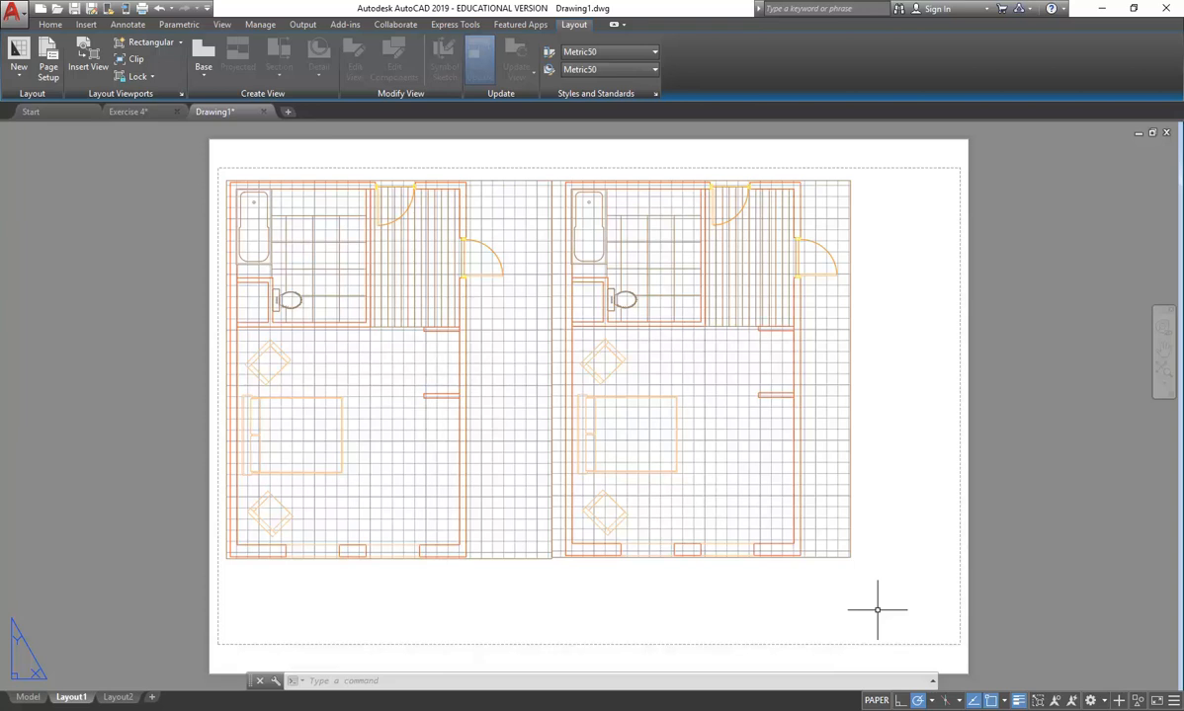
Erase the second viewport on the right side of the sheet.
click(826, 463)
click(773, 352)
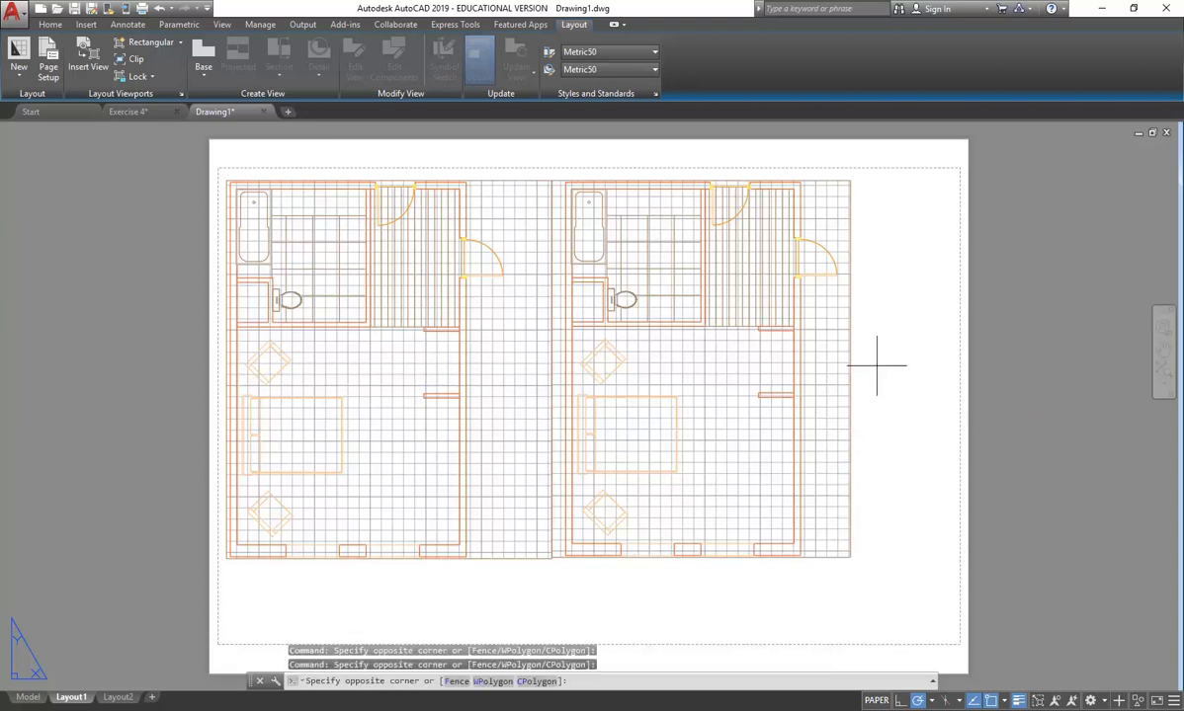
key(Delete)
Copy the left viewport using its upper-left corner as base point so the copy adjoins its right edge.
click(536, 242)
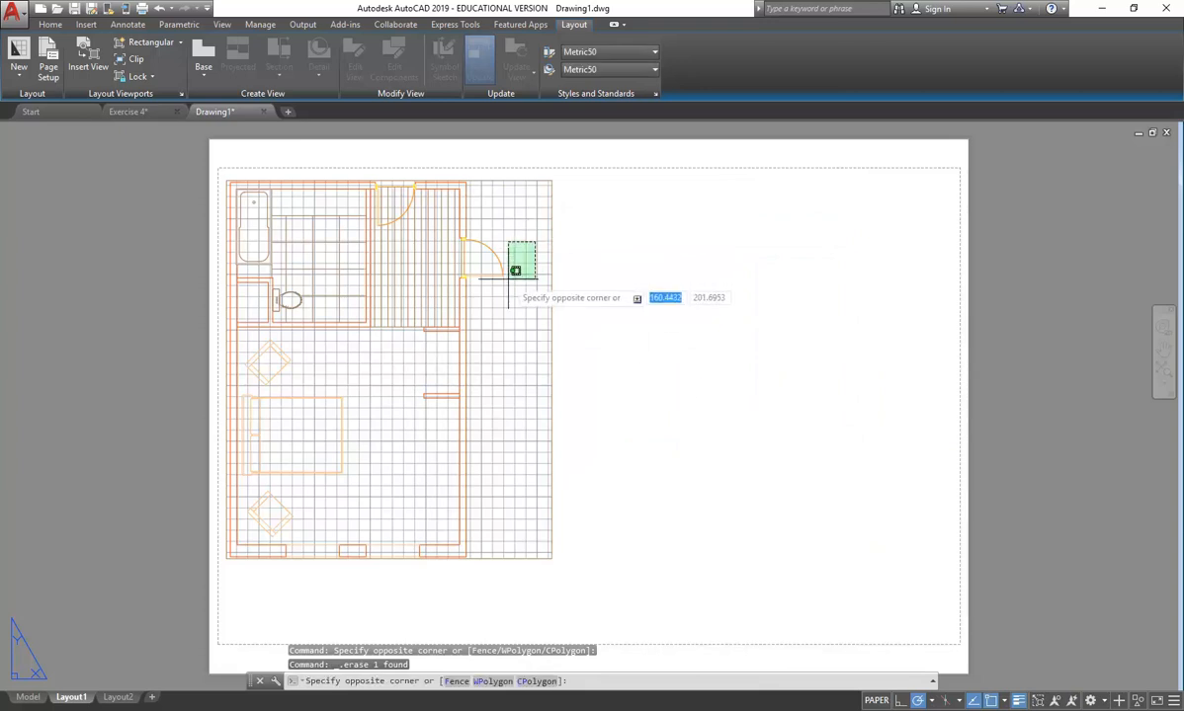
click(508, 274)
click(575, 240)
click(496, 282)
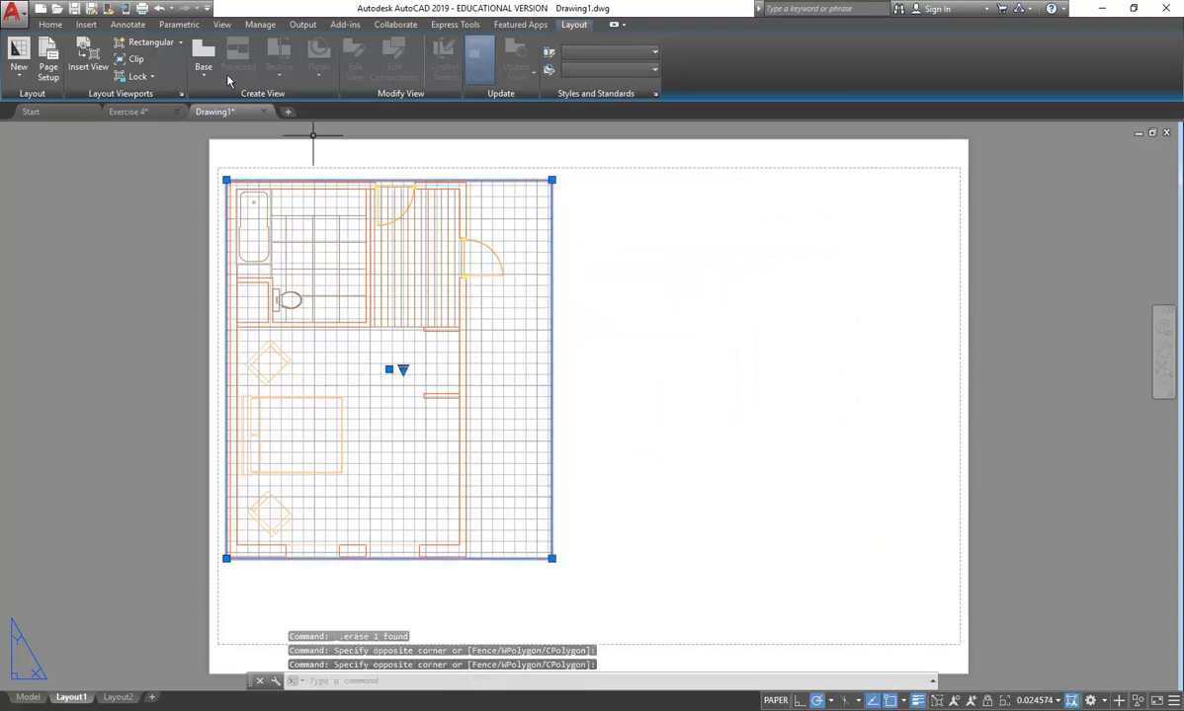
click(49, 24)
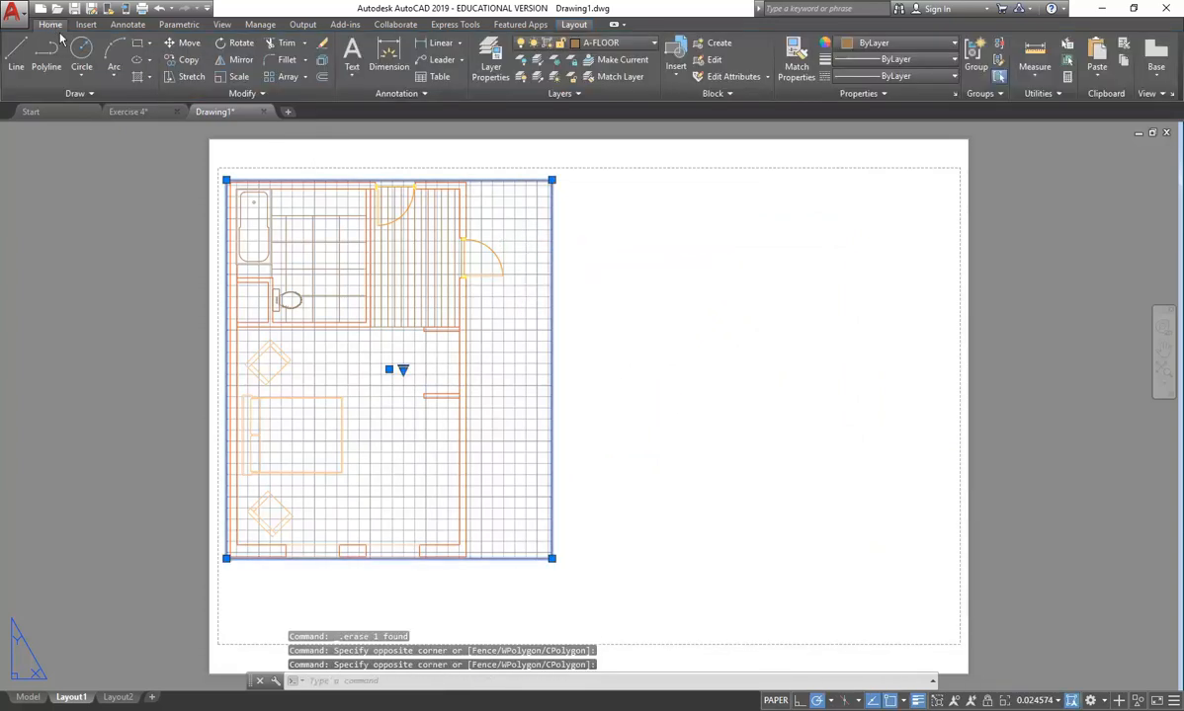
click(180, 60)
click(226, 180)
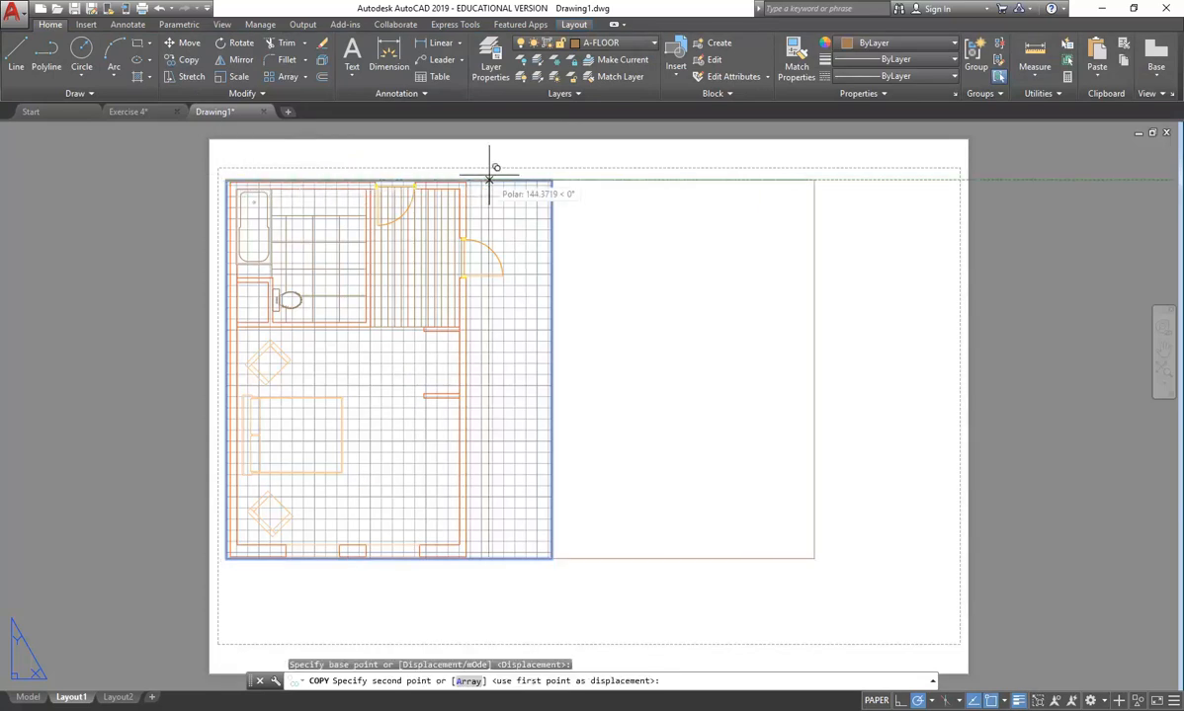
click(552, 180)
key(Return)
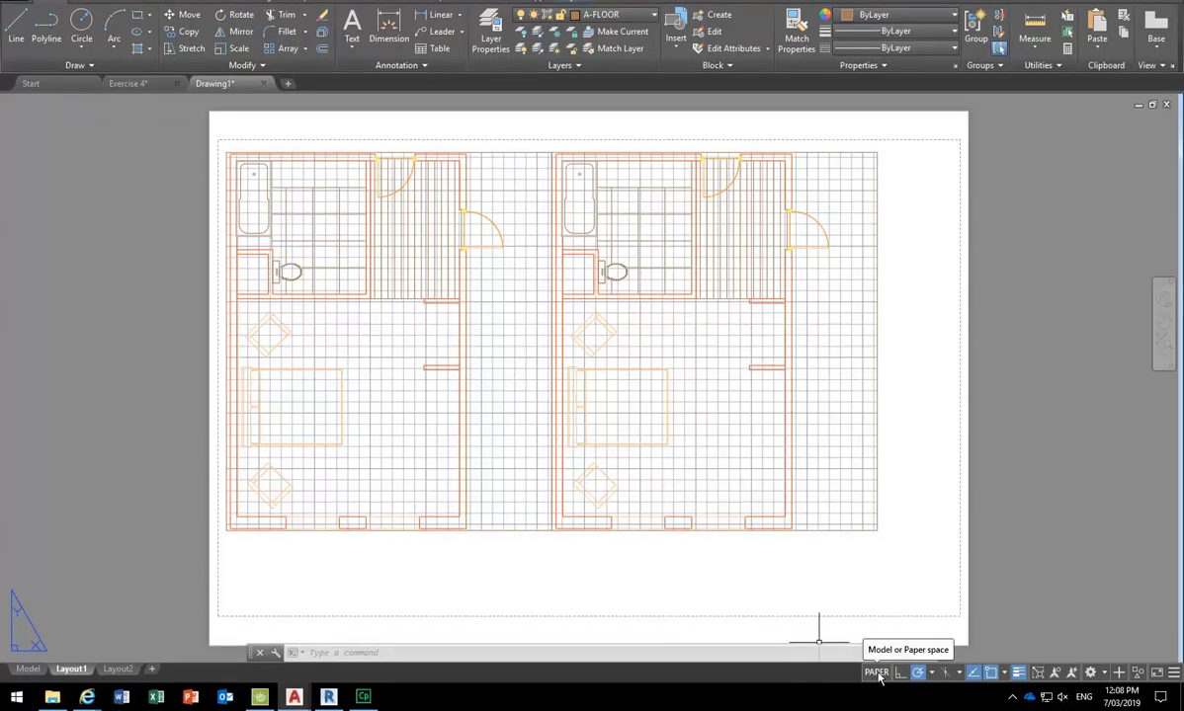
Enter model space in the left viewport, reduce the floor plan inside it, and set the viewport scale to 1:50.
click(880, 673)
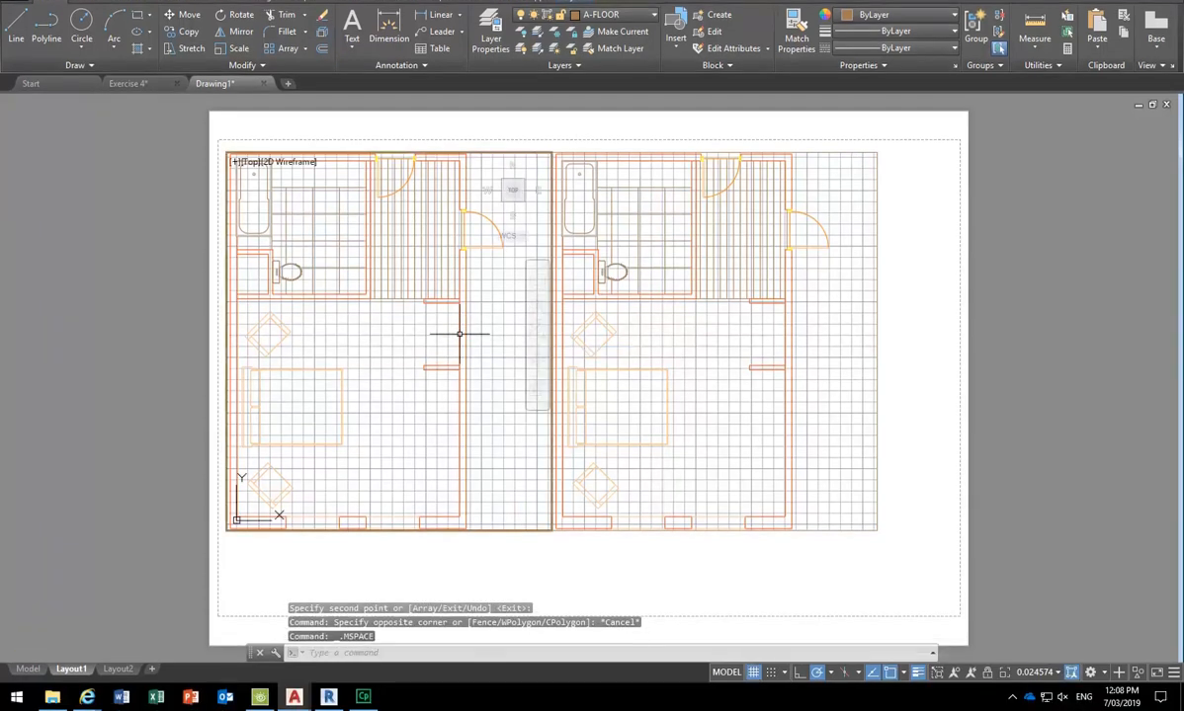
scroll(458, 334, down, 2)
scroll(459, 334, up, 2)
scroll(458, 334, down, 2)
scroll(459, 334, up, 2)
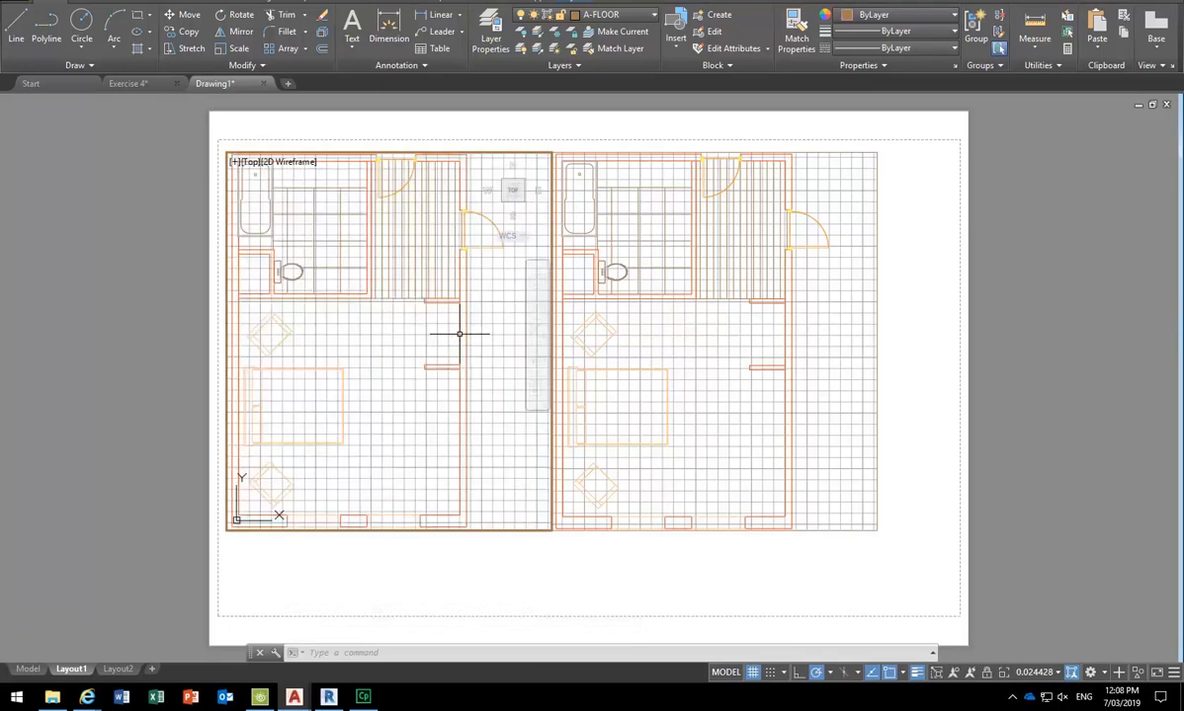
scroll(458, 334, down, 2)
scroll(459, 334, up, 2)
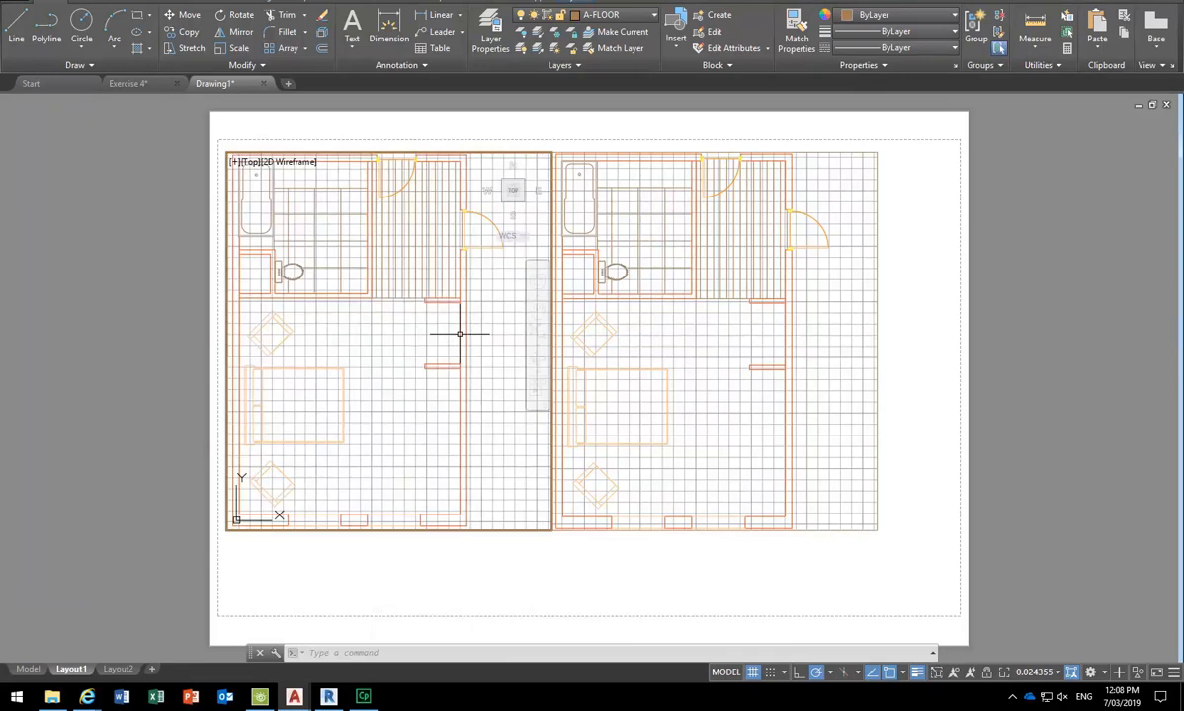
middle_drag(263, 302, 286, 304)
scroll(287, 303, down, 2)
scroll(287, 302, up, 2)
scroll(288, 302, down, 2)
scroll(287, 303, up, 2)
scroll(296, 314, down, 2)
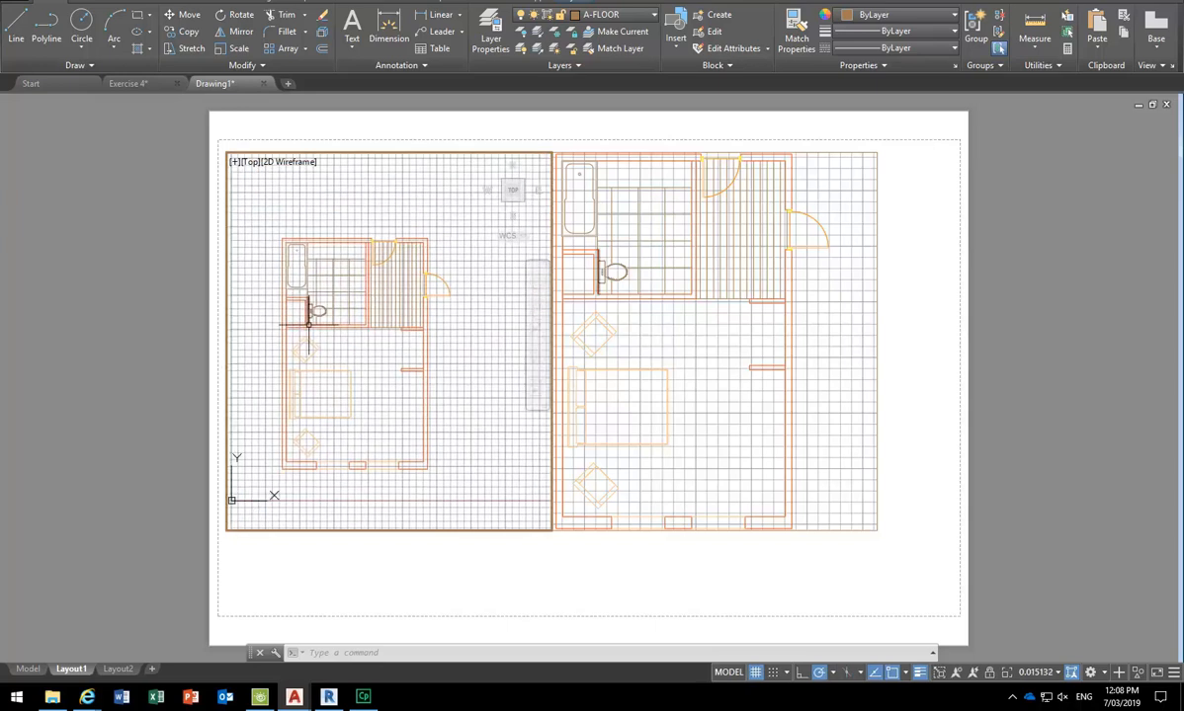
scroll(307, 316, up, 2)
mouse_move(309, 318)
middle_down()
mouse_move(306, 285)
mouse_move(312, 297)
middle_up()
scroll(307, 285, down, 2)
click(1040, 673)
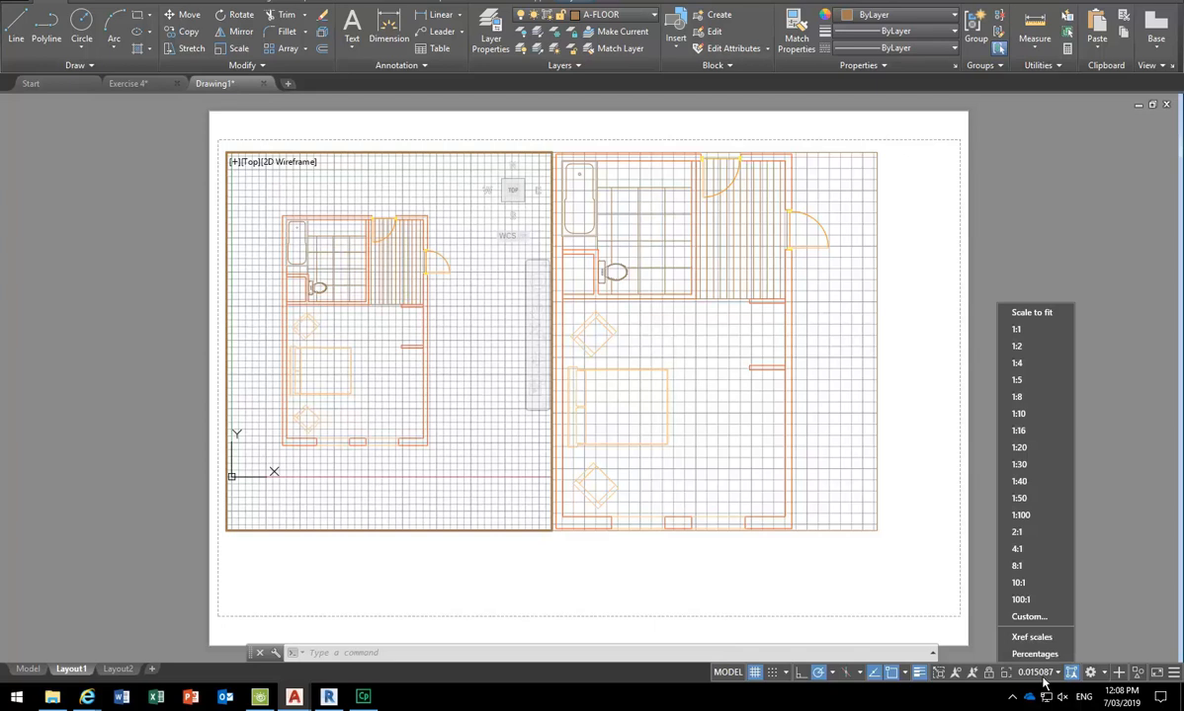
click(1022, 500)
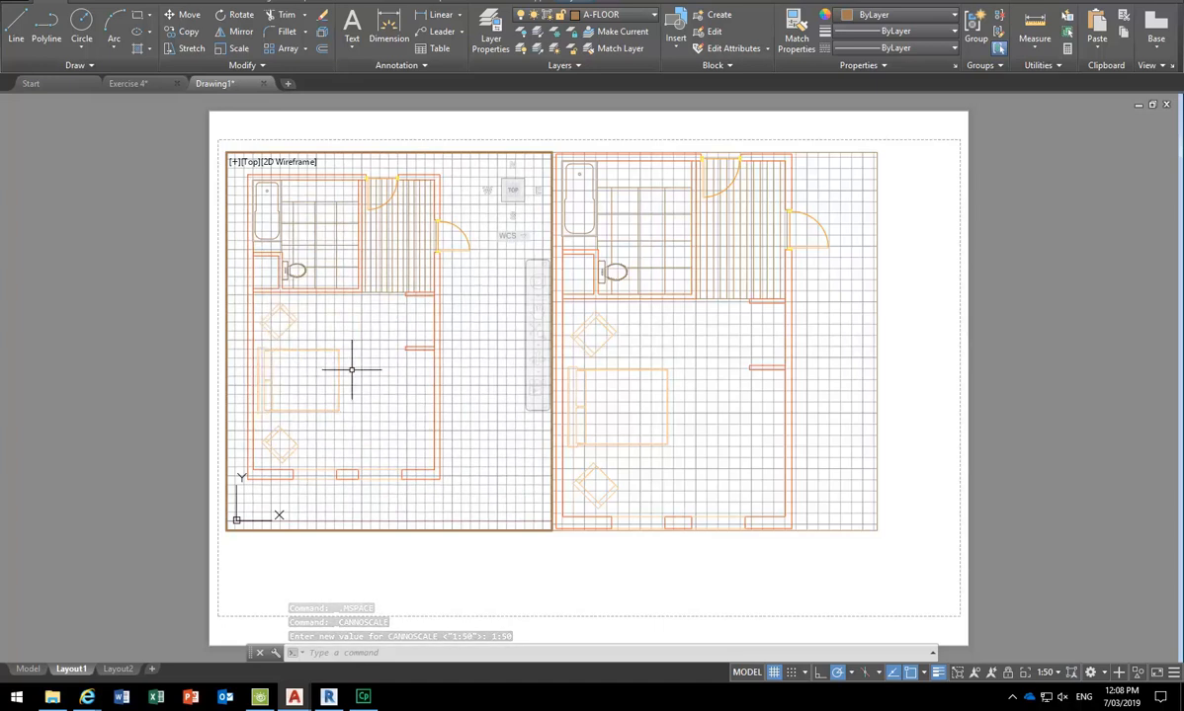
Restore the left viewport's scale to 1:50 after zooming out inside it, and centre the floor plan within its frame.
scroll(351, 370, down, 2)
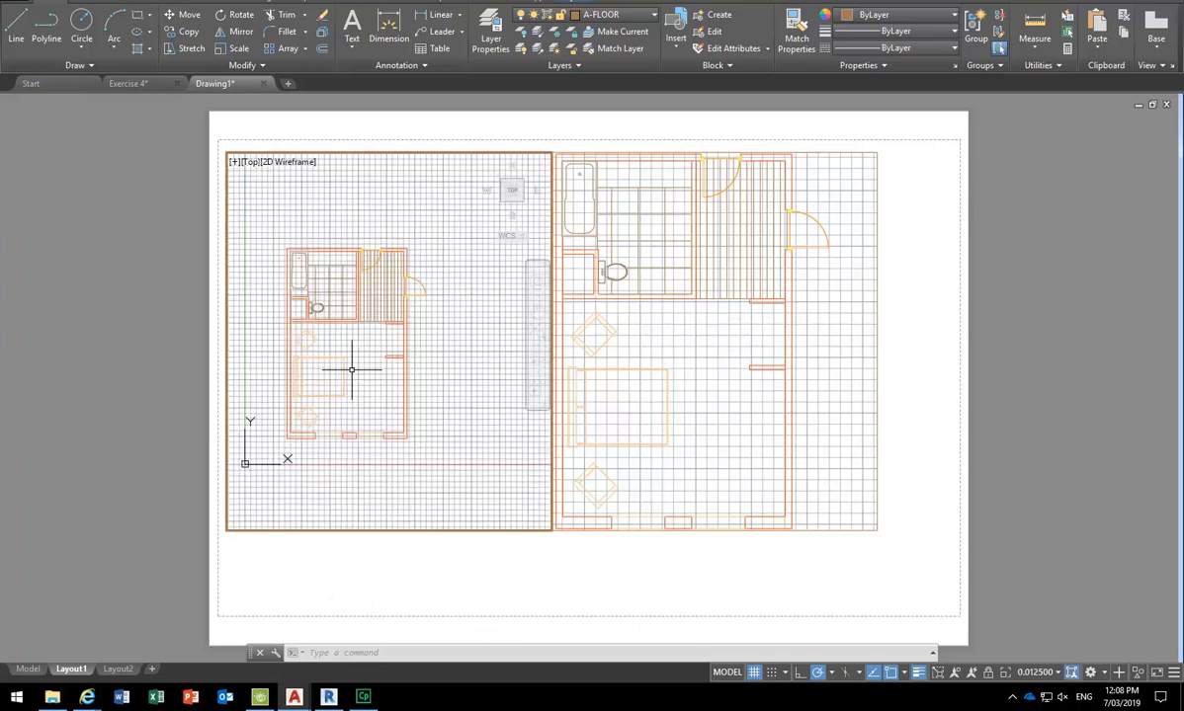
click(1044, 680)
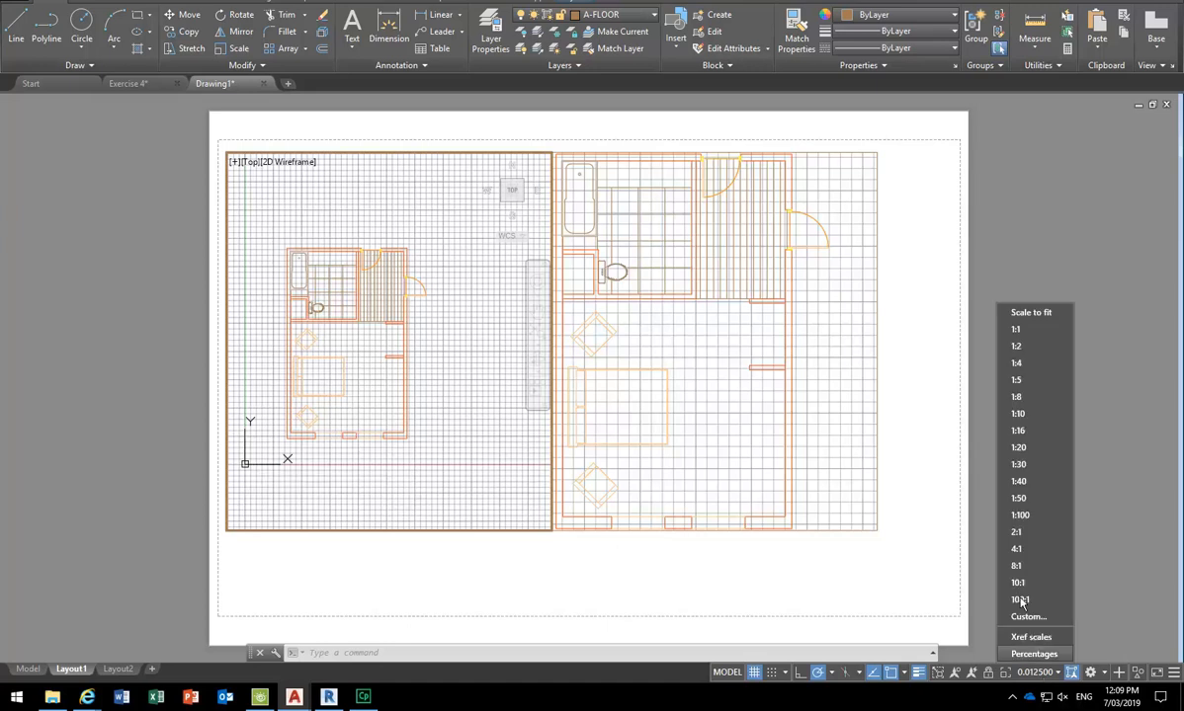
click(1017, 498)
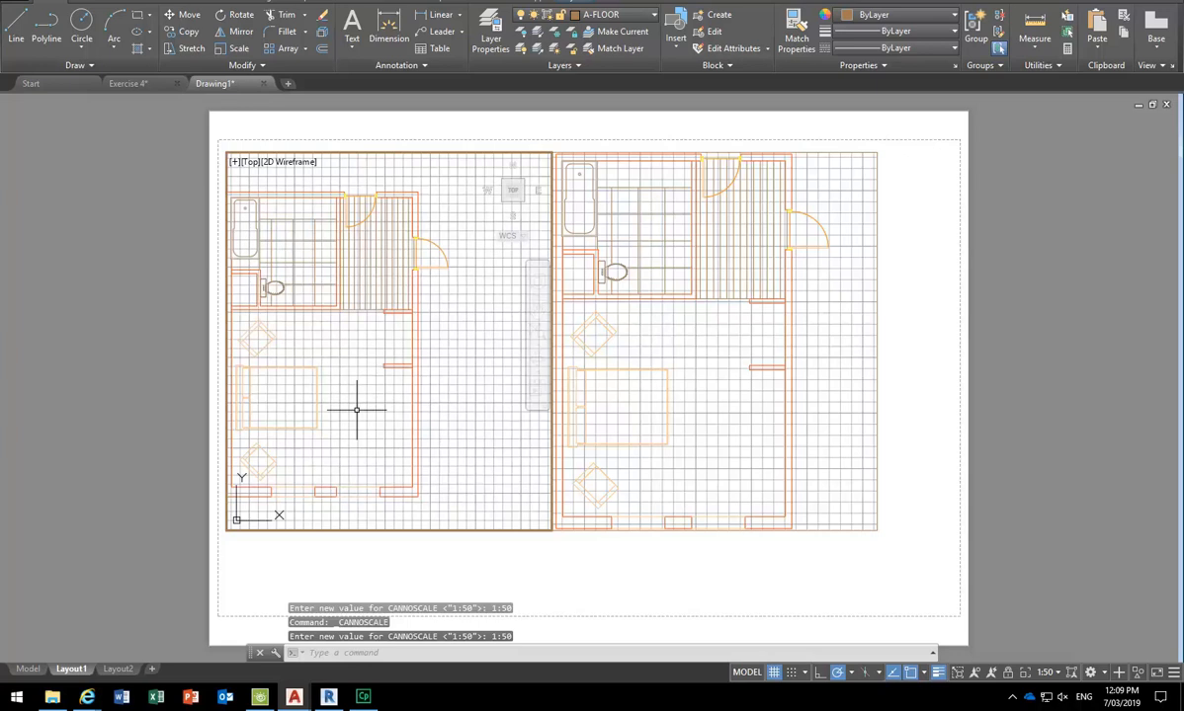
scroll(357, 409, down, 2)
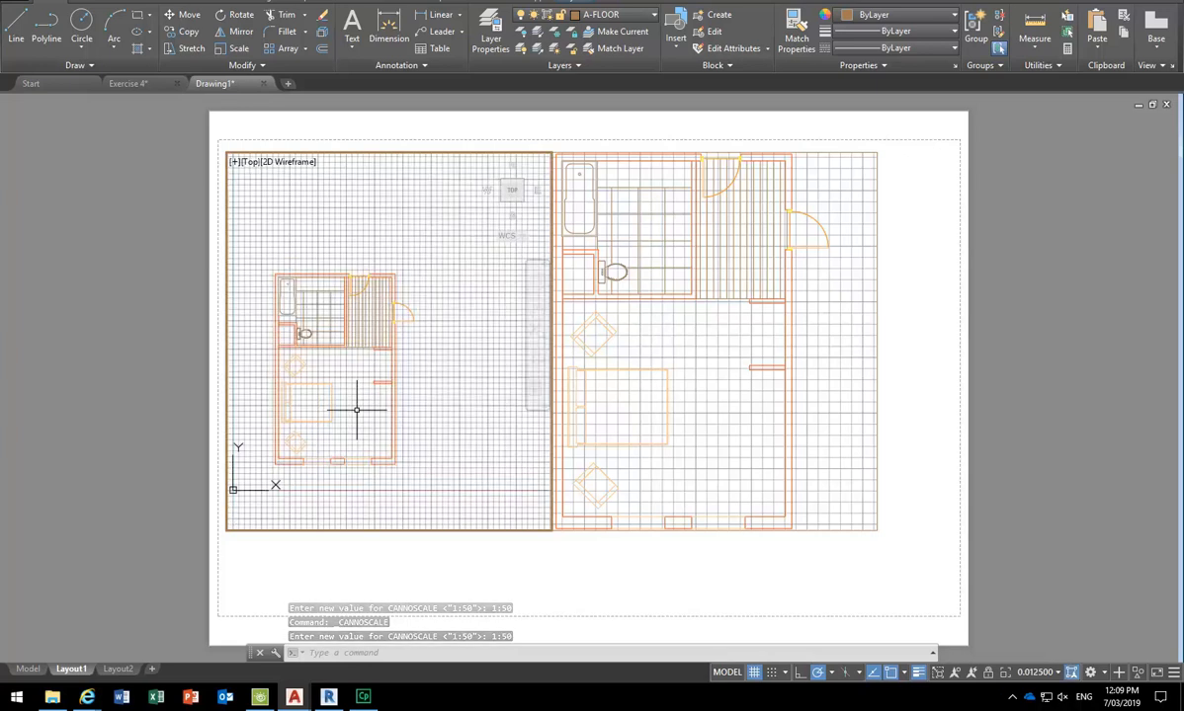
click(1036, 672)
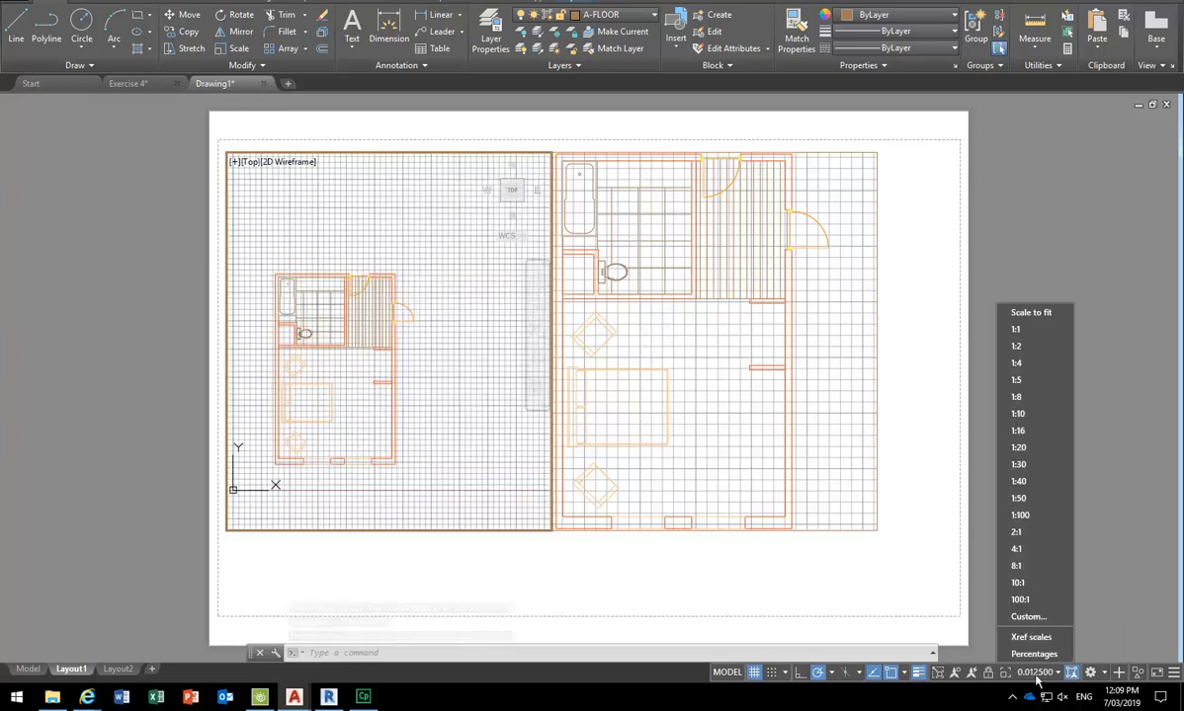
click(1019, 498)
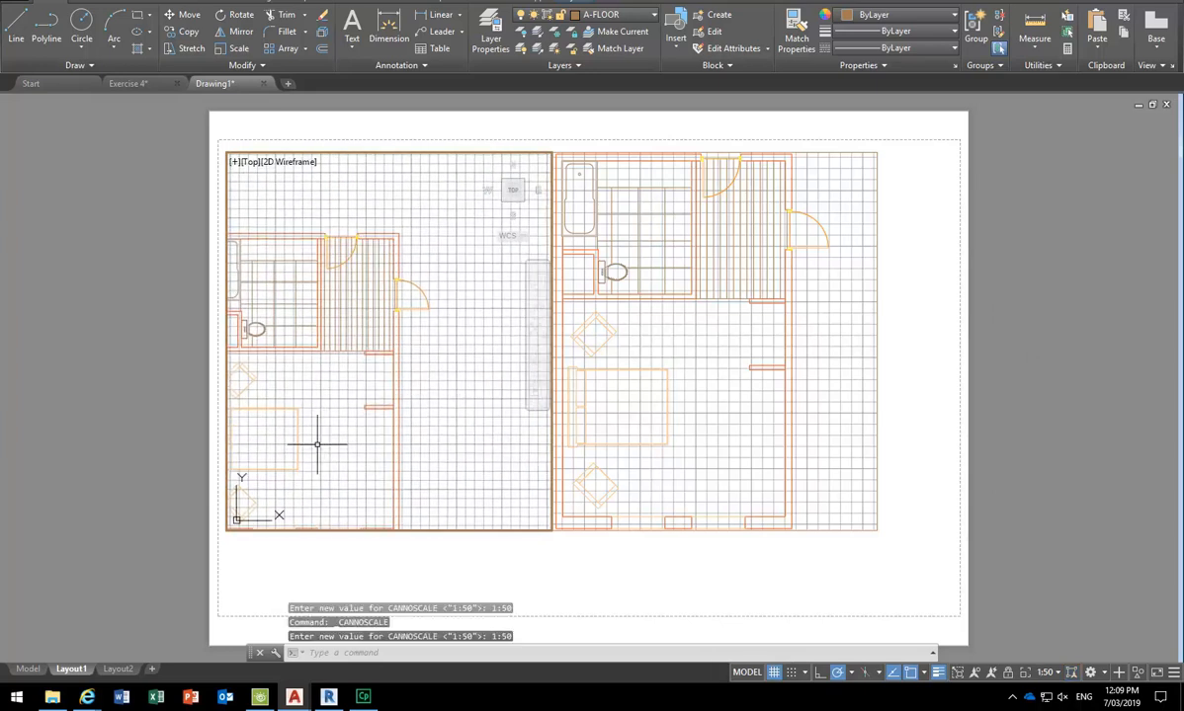
middle_drag(315, 451, 389, 399)
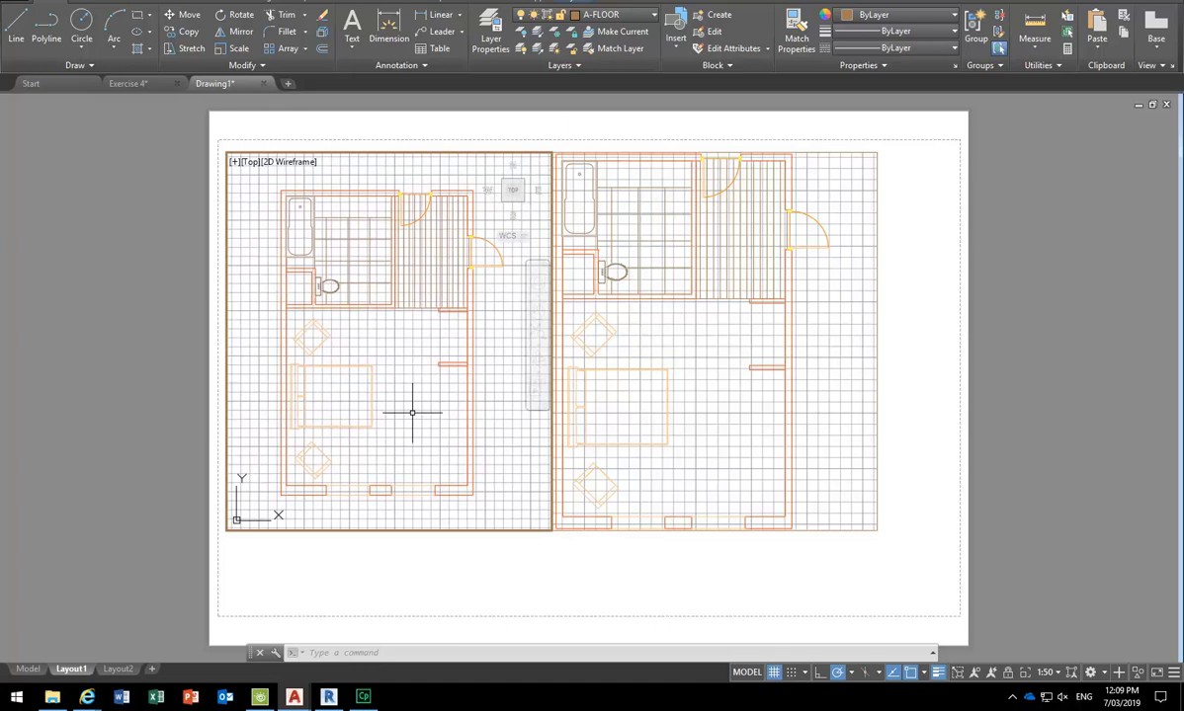
Switch the active viewport back and forth between the left and right viewports.
click(722, 391)
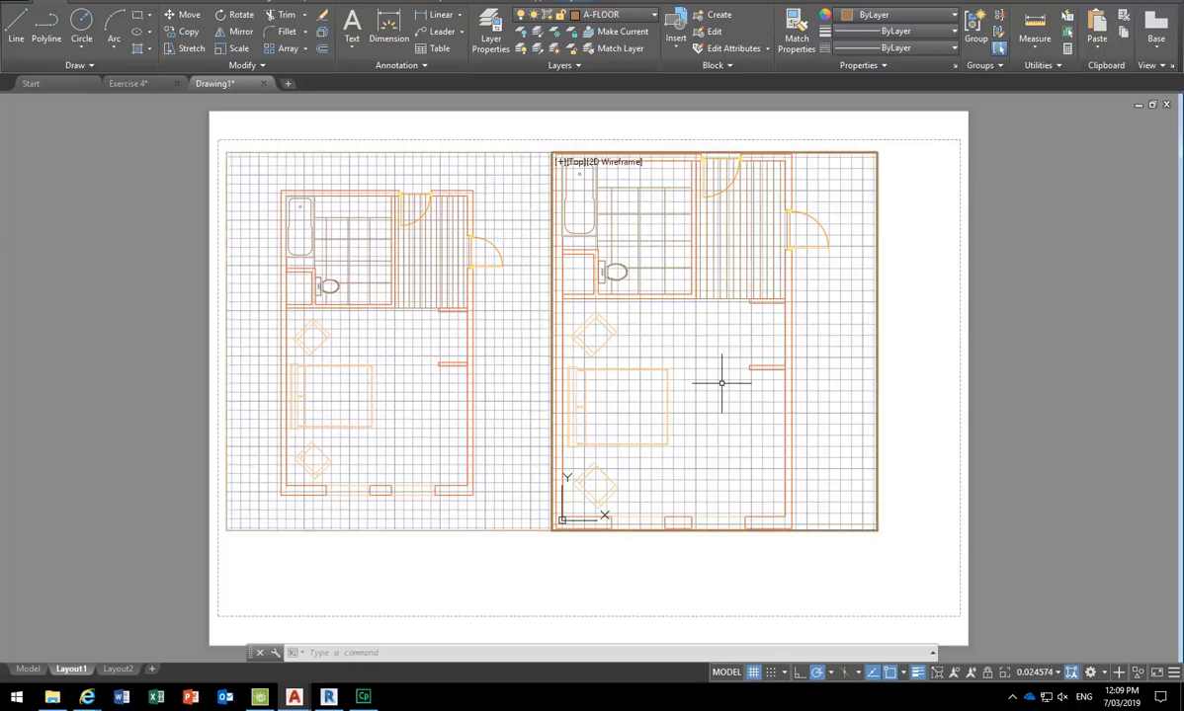
click(405, 354)
click(716, 376)
click(376, 322)
click(577, 324)
click(355, 375)
Activate the right viewport, set its scale to 1:50, and position its floor plan level with the one in the left viewport.
click(645, 364)
scroll(646, 364, down, 3)
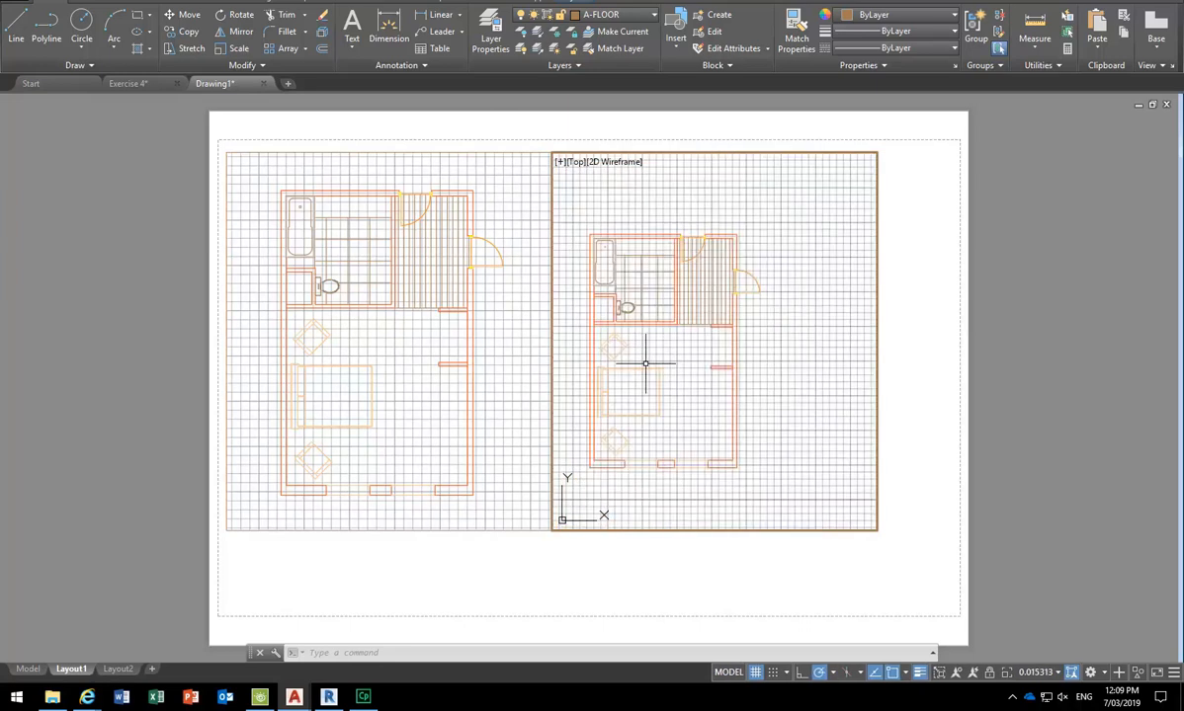
click(1046, 675)
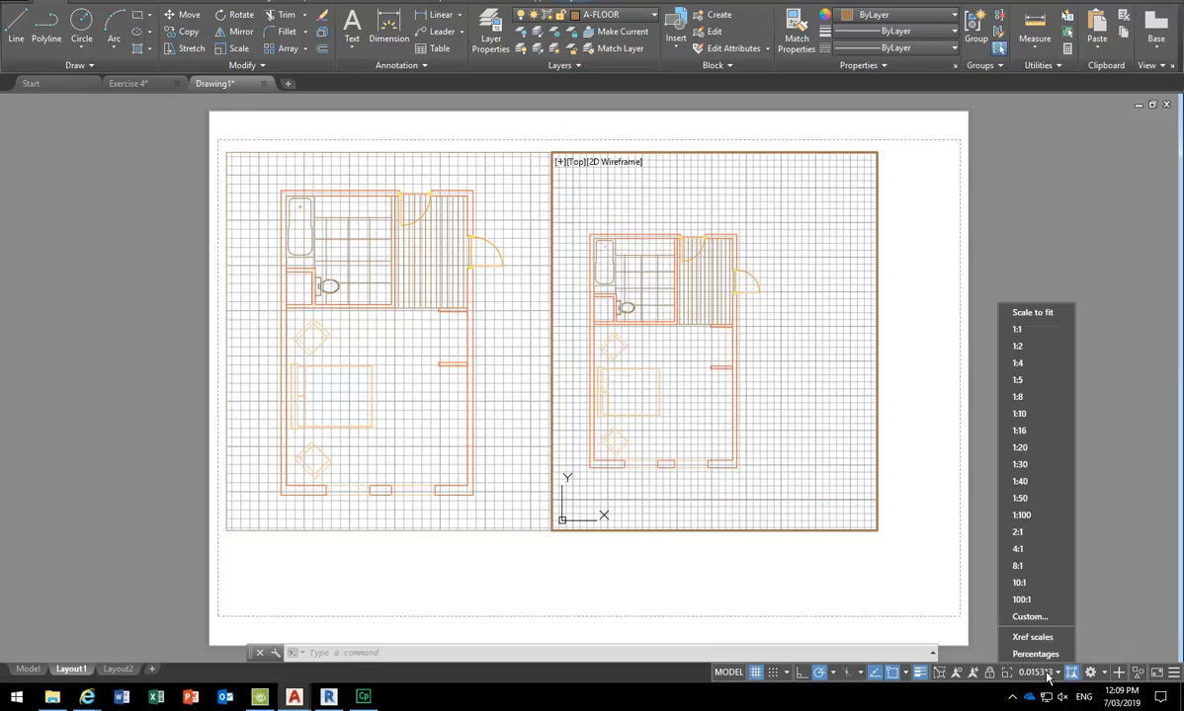
click(1028, 502)
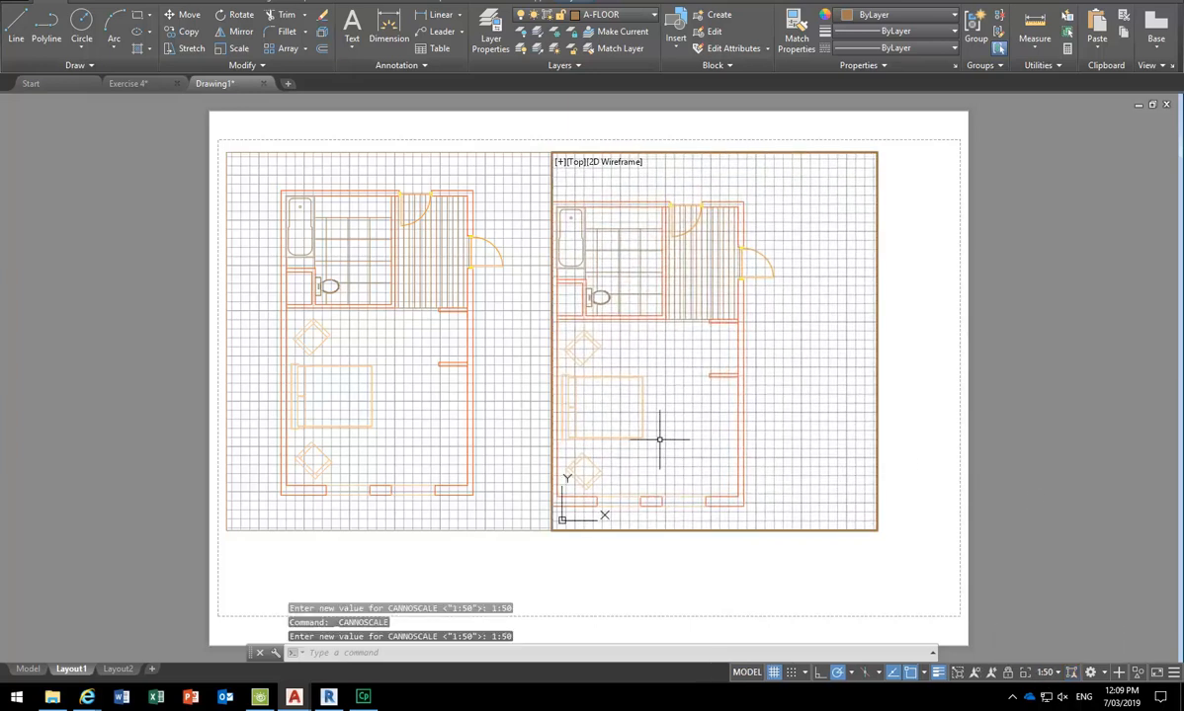
middle_drag(642, 439, 666, 429)
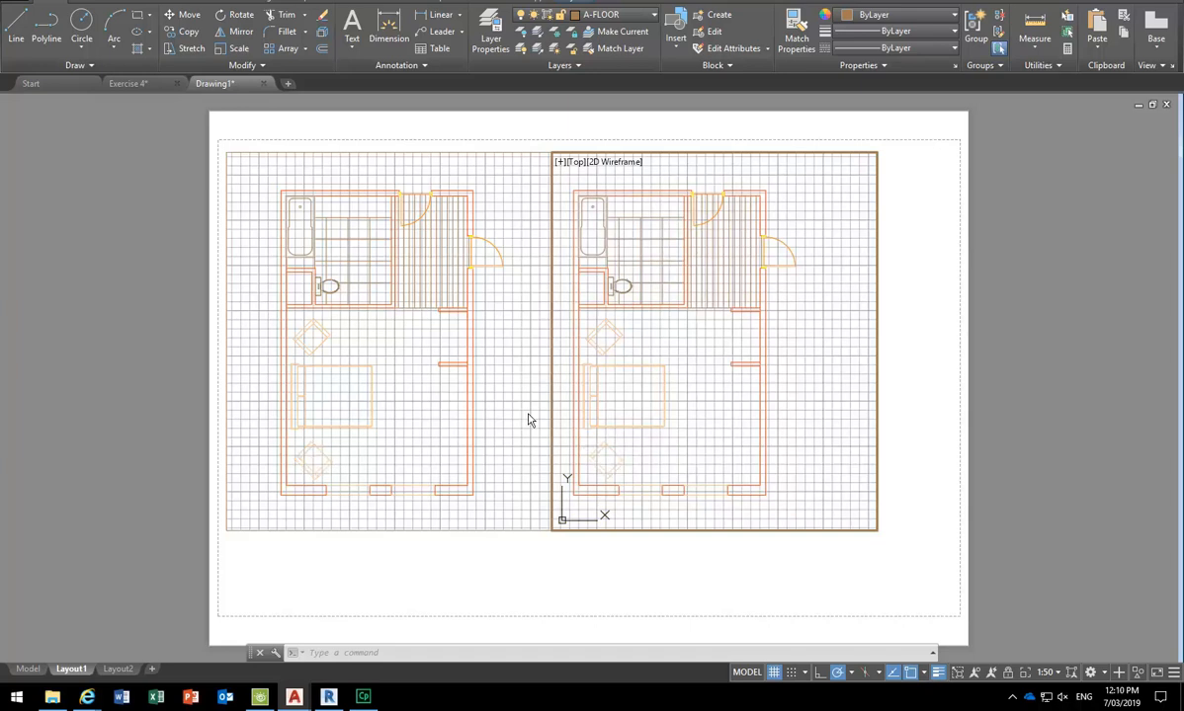
Make the left viewport active again after switching between the two viewports.
click(483, 409)
click(716, 385)
click(391, 341)
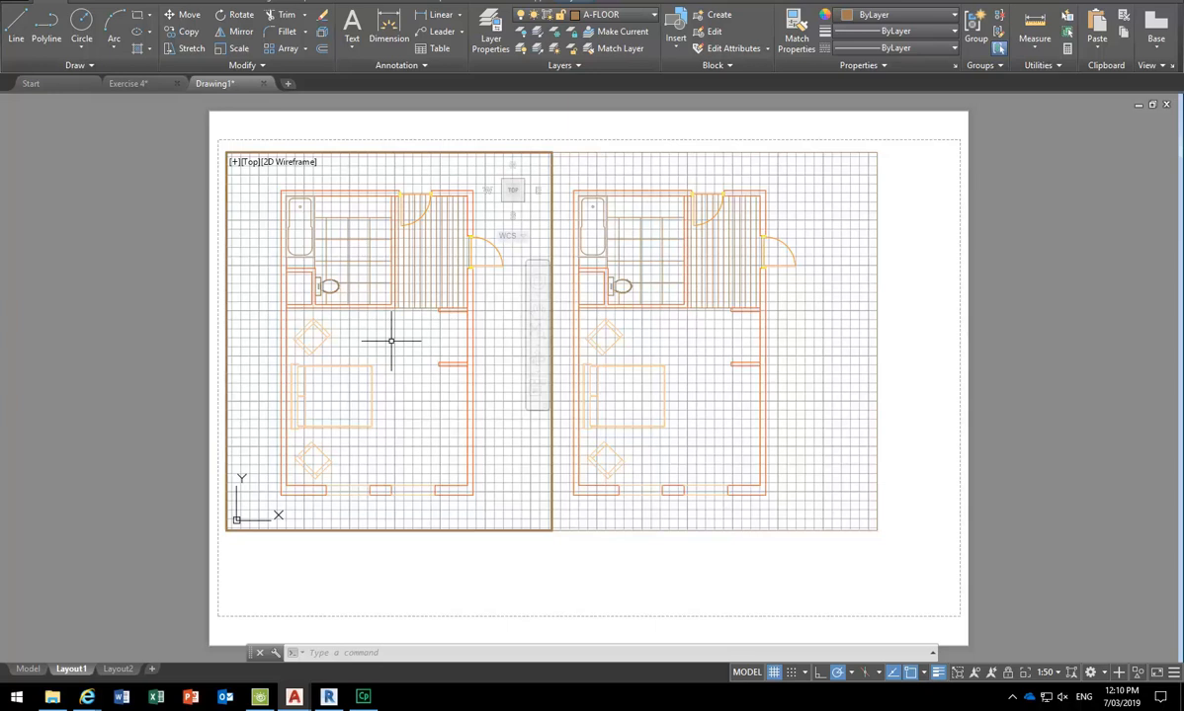
Toggle the A-WALL layer off and on, and freeze and thaw it in all viewports.
click(609, 17)
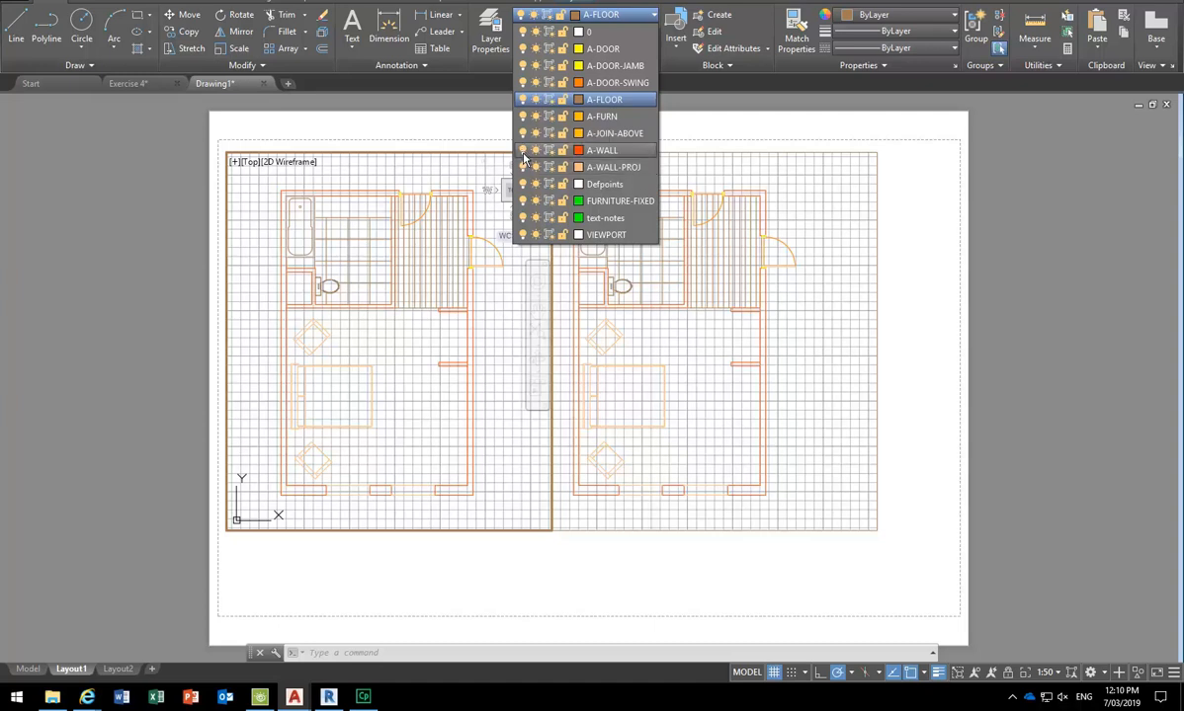
click(523, 151)
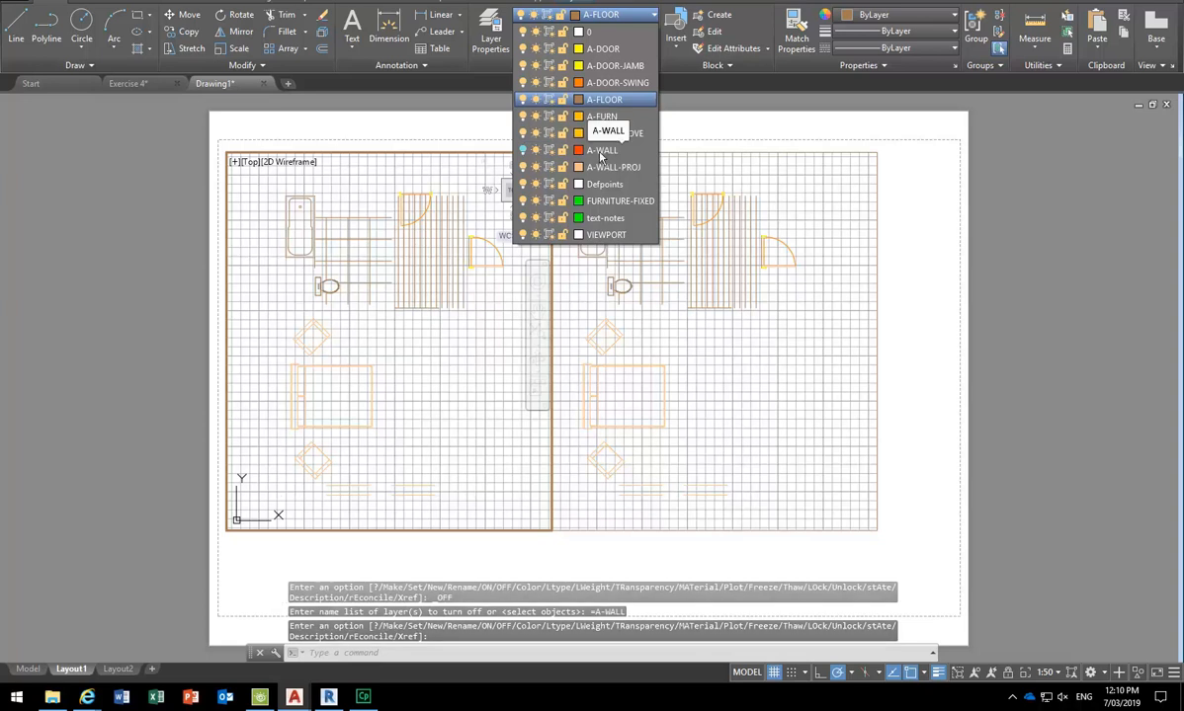
click(525, 151)
click(524, 150)
click(523, 151)
click(524, 153)
click(523, 153)
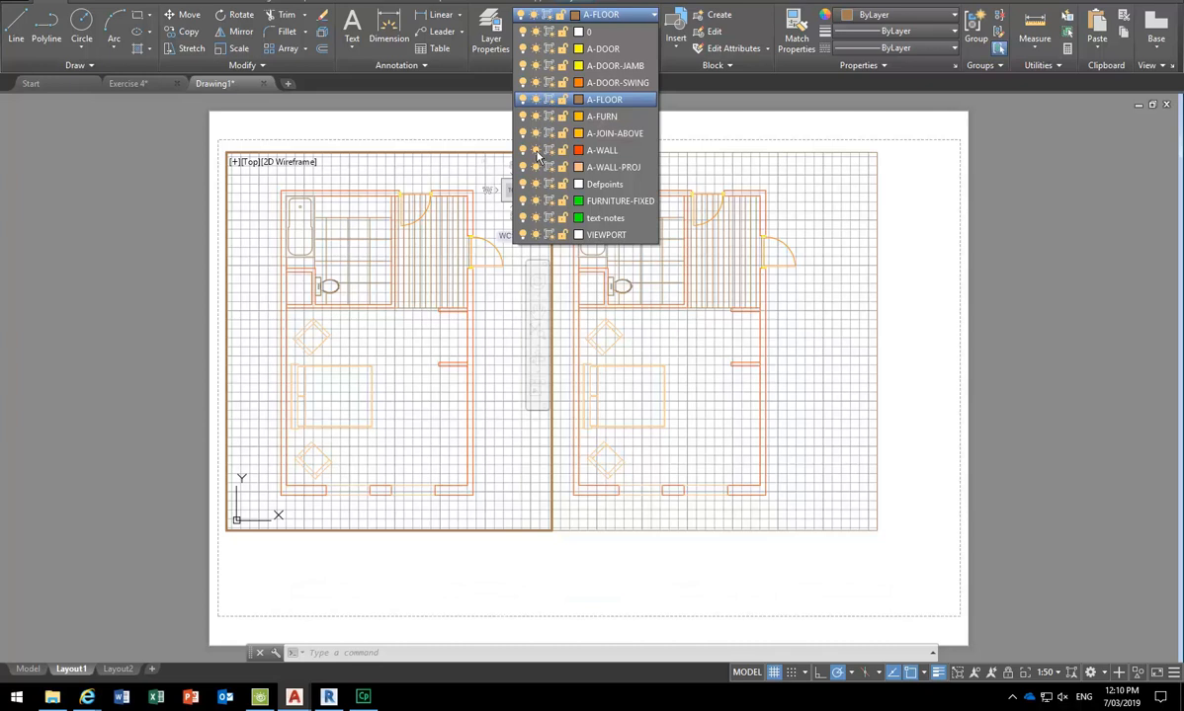
click(536, 150)
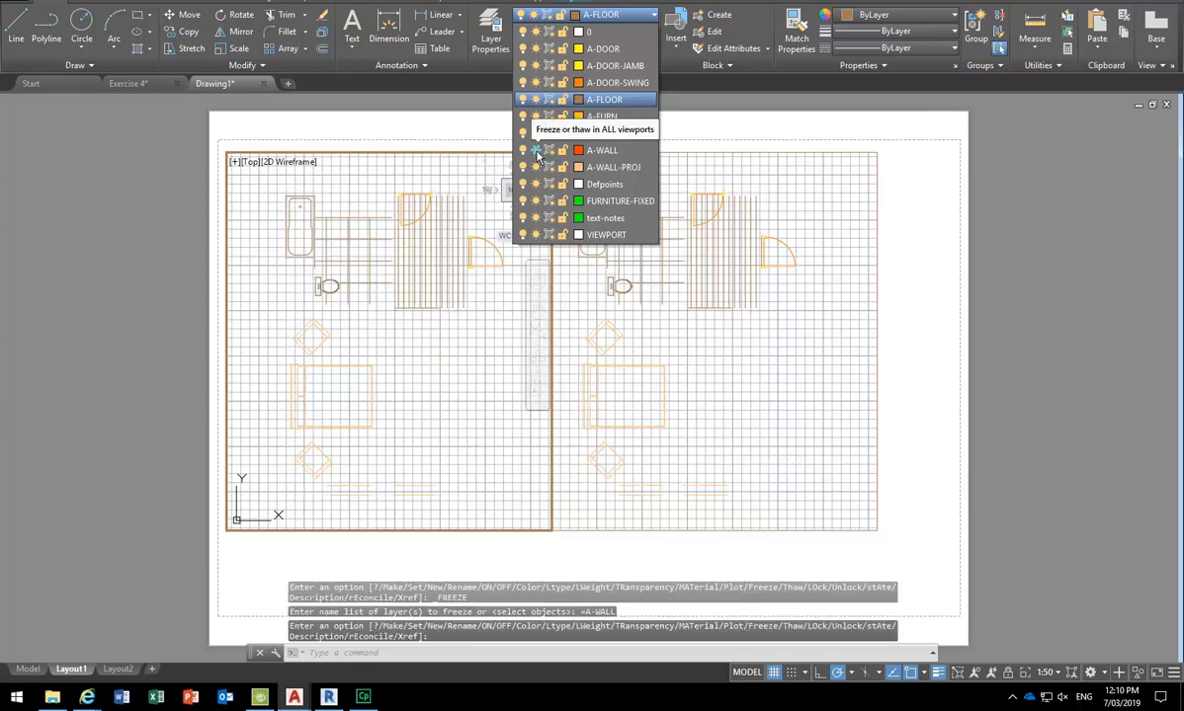
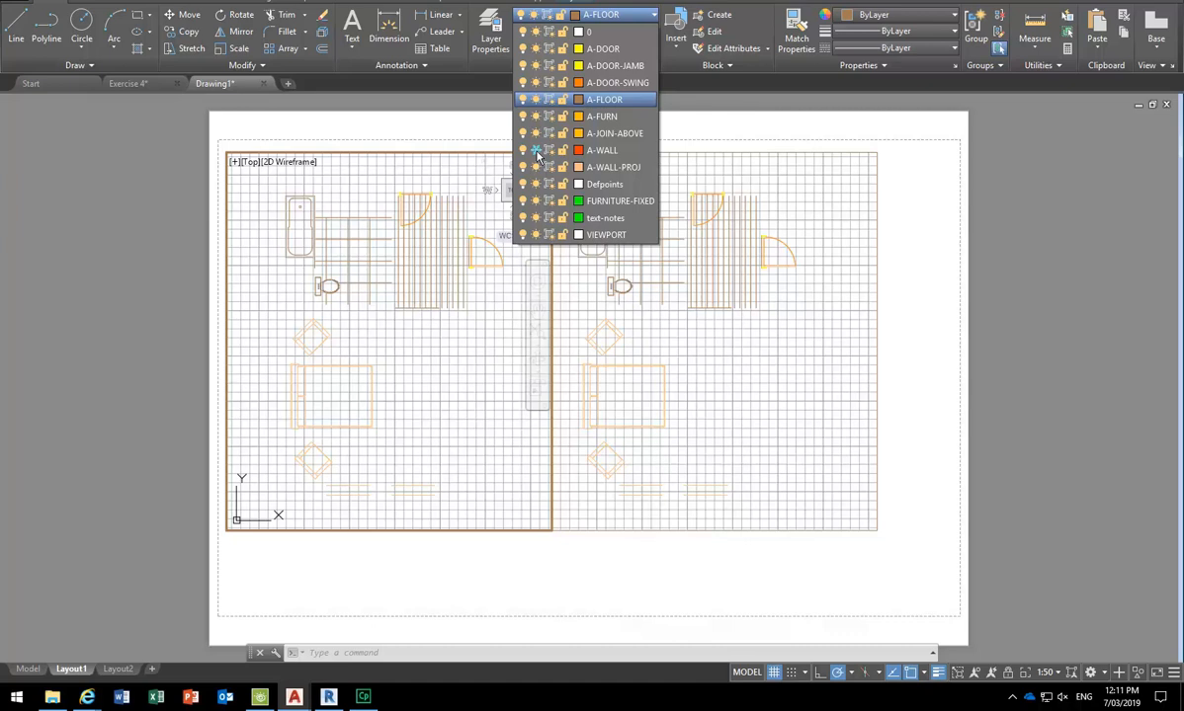
click(535, 152)
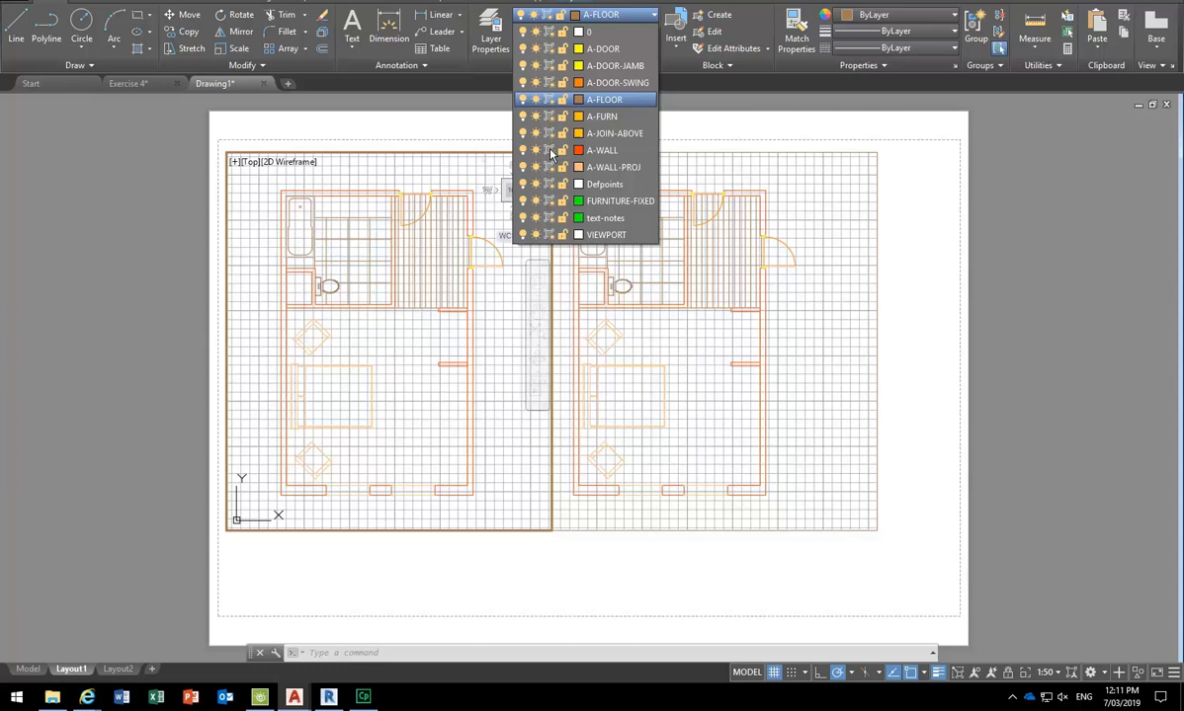
Freeze and thaw the A-WALL and A-FURN layers in the left viewport only.
click(551, 151)
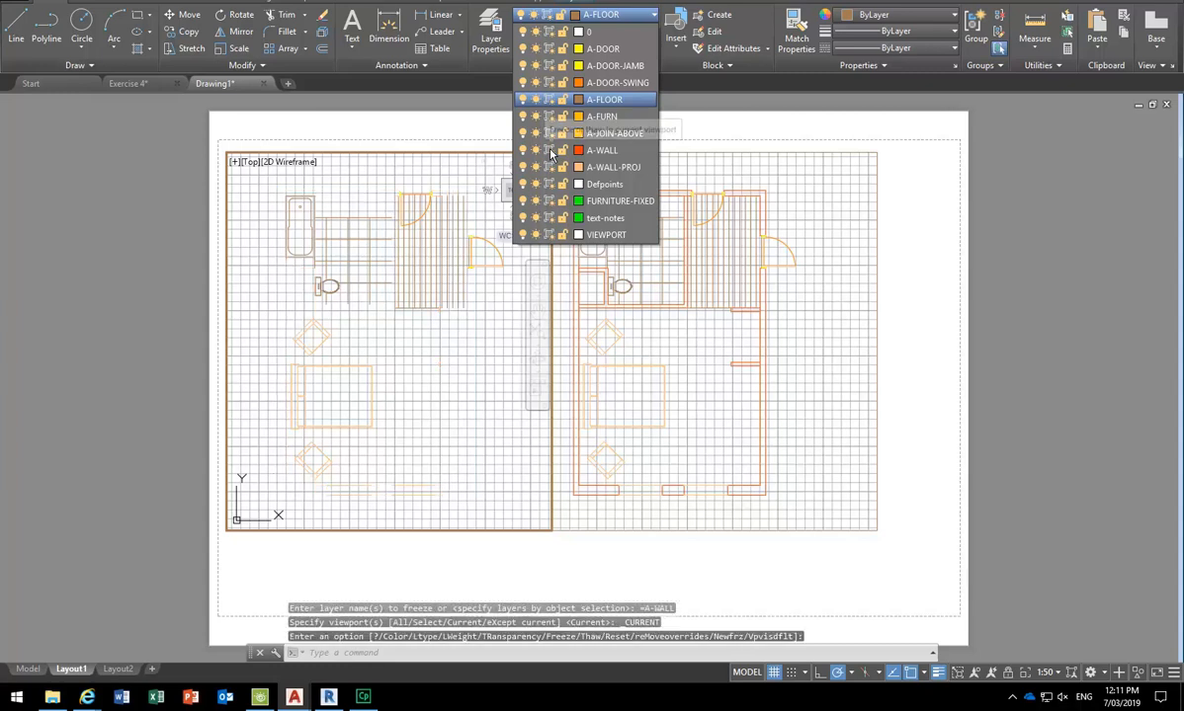
click(550, 151)
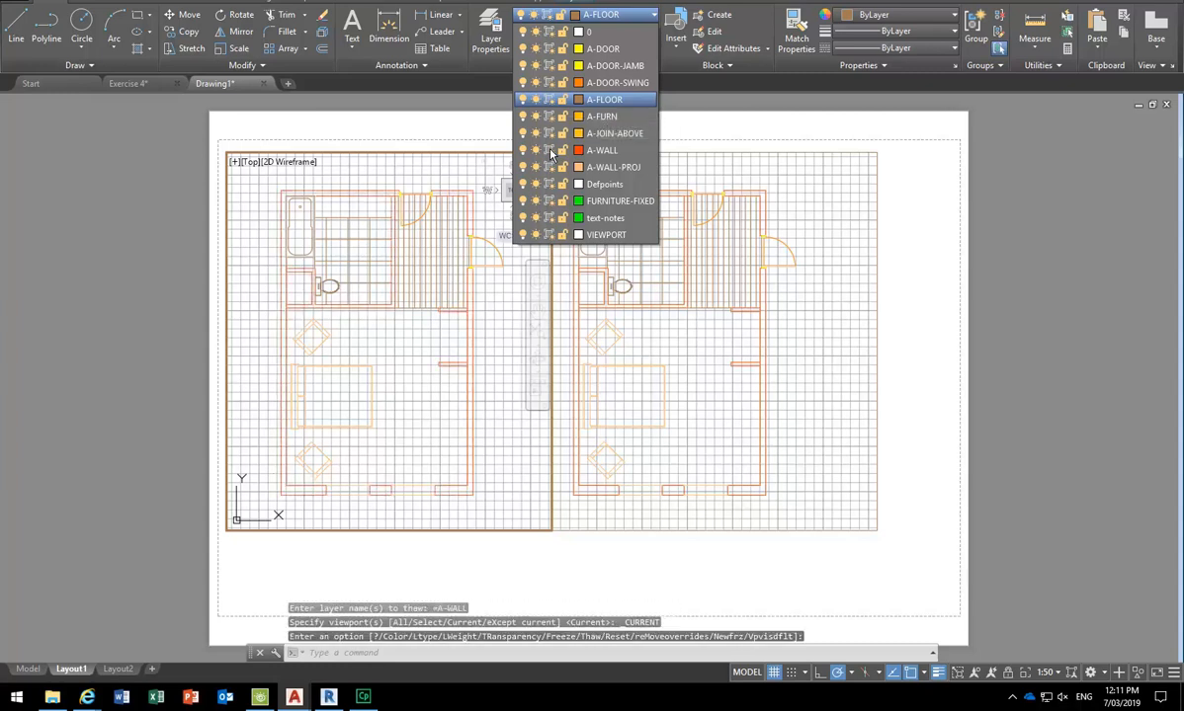
click(550, 151)
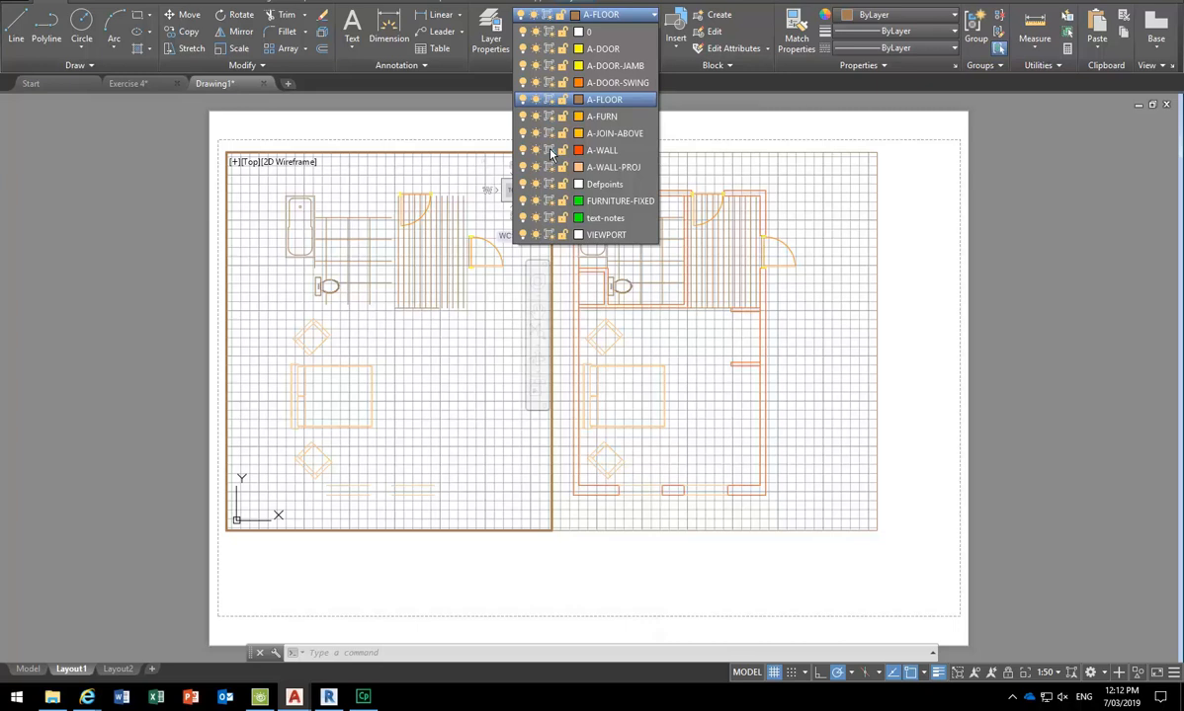
click(550, 152)
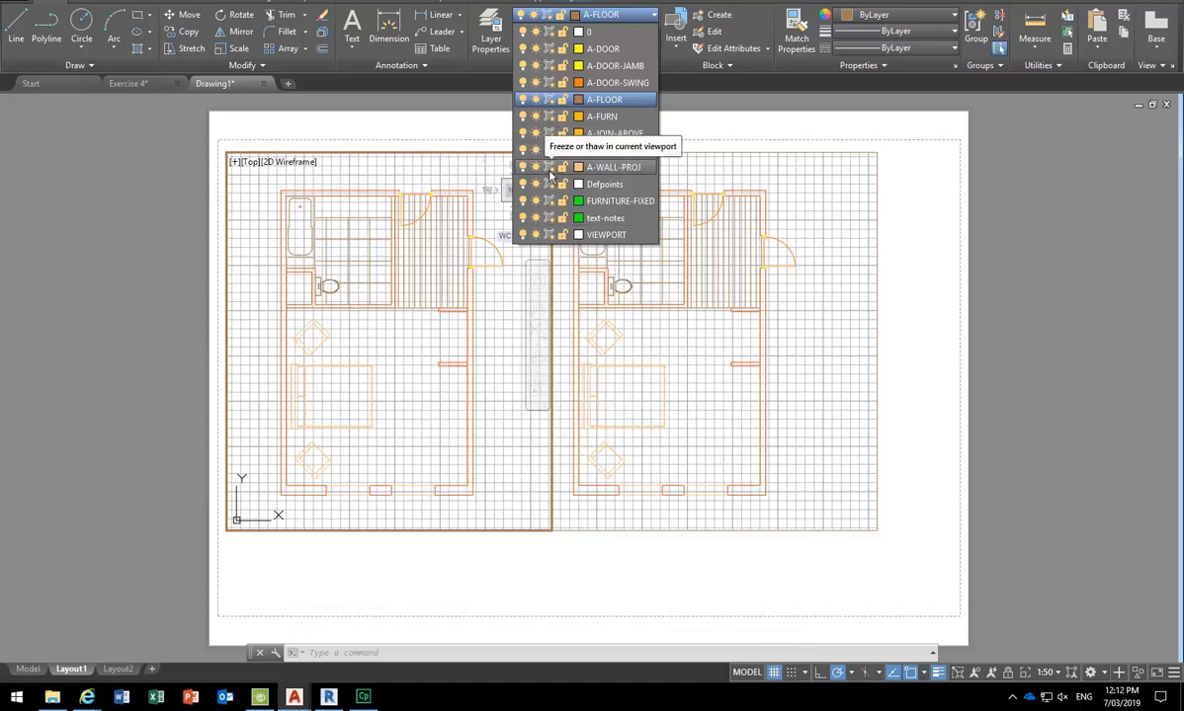
click(550, 116)
click(550, 117)
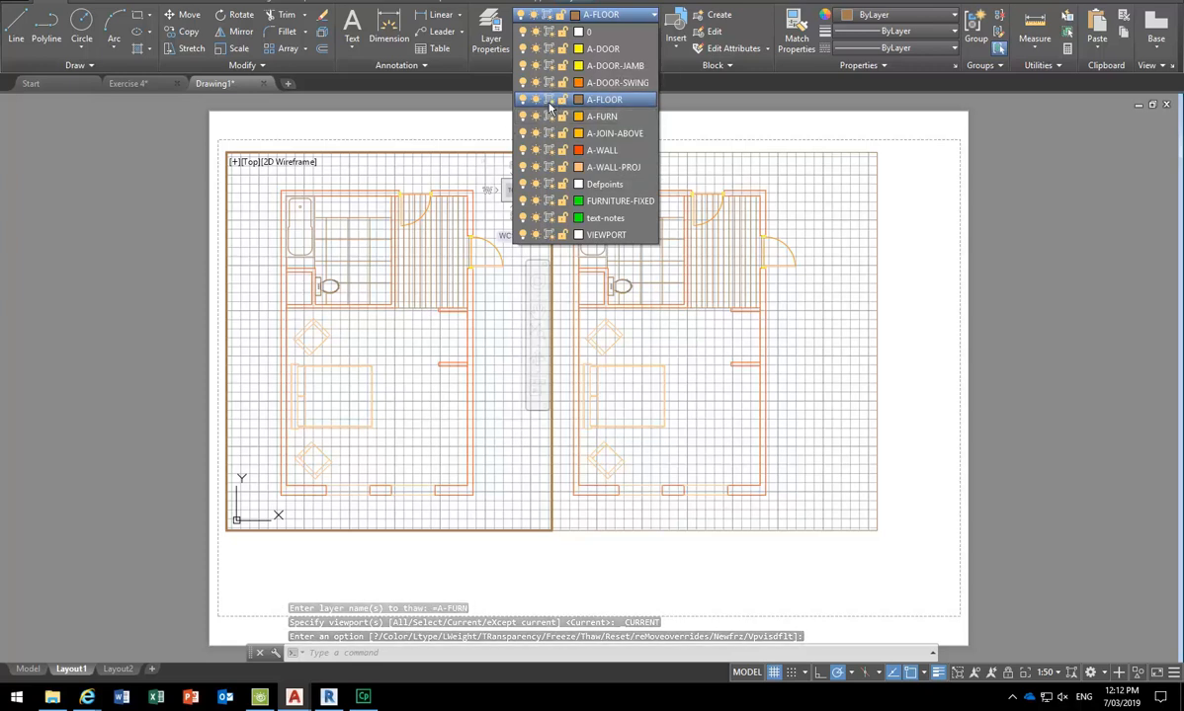
Freeze the A-FLOOR, A-FURN and FURNITURE-FIXED layers in the left viewport only, and freeze and thaw A-WALL-PROJ there.
click(550, 116)
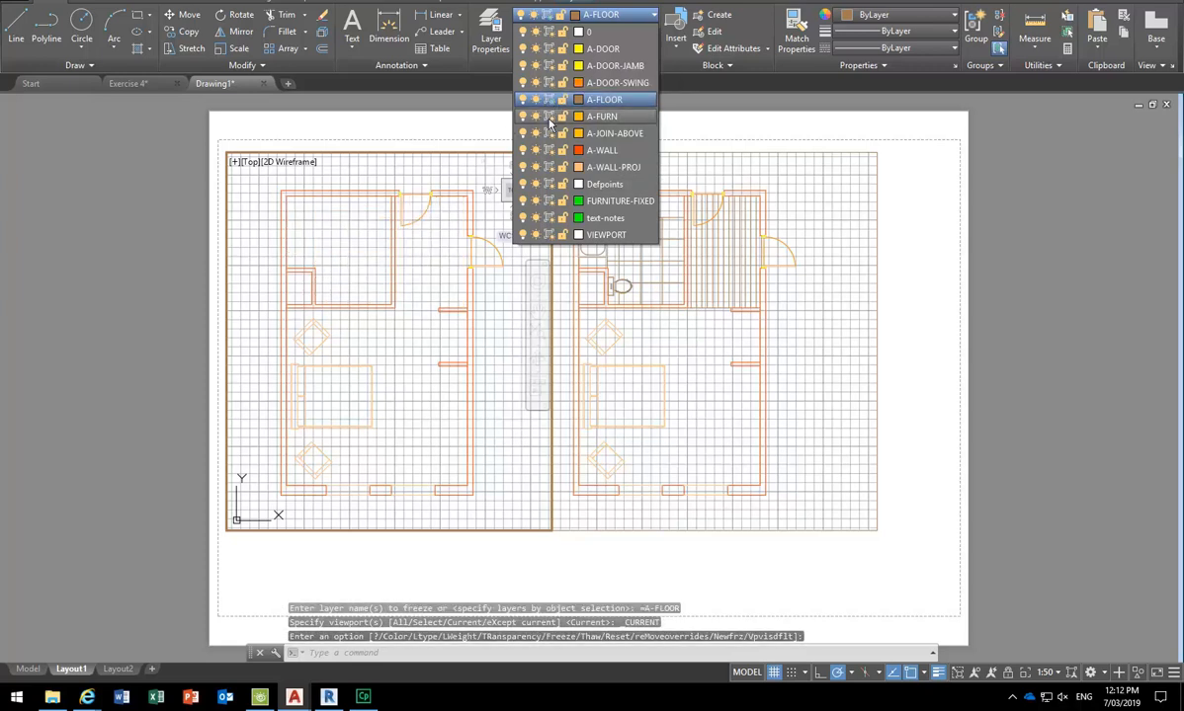
click(551, 201)
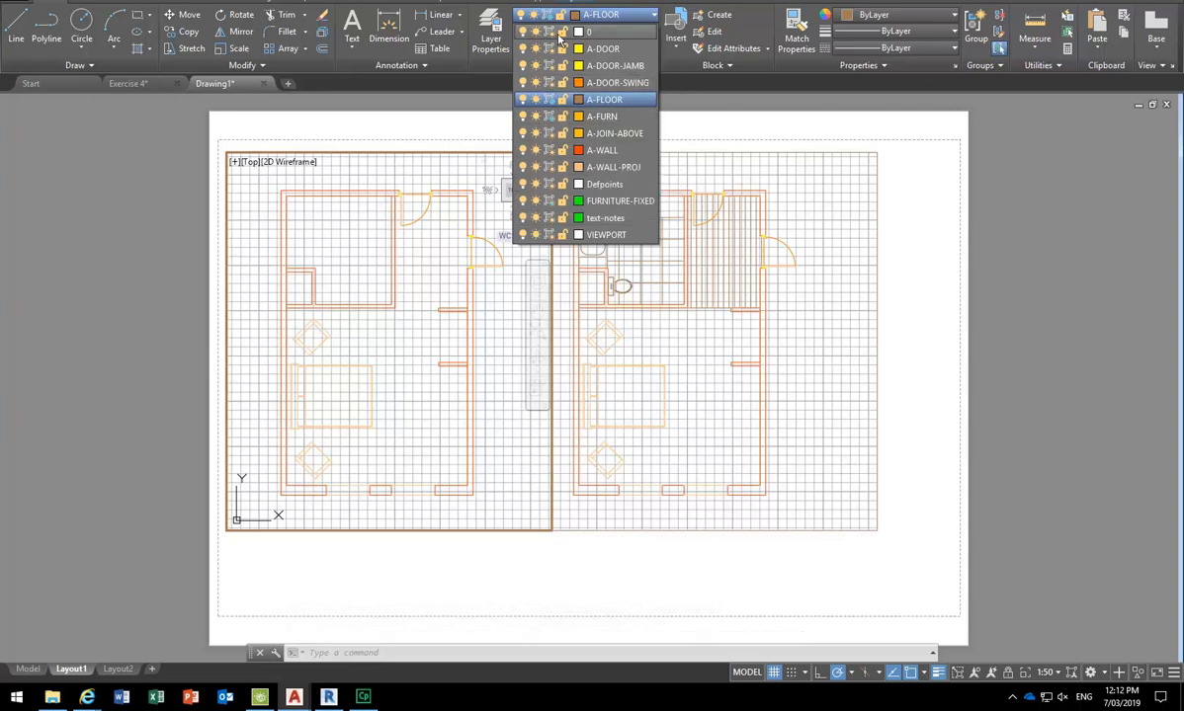
click(549, 168)
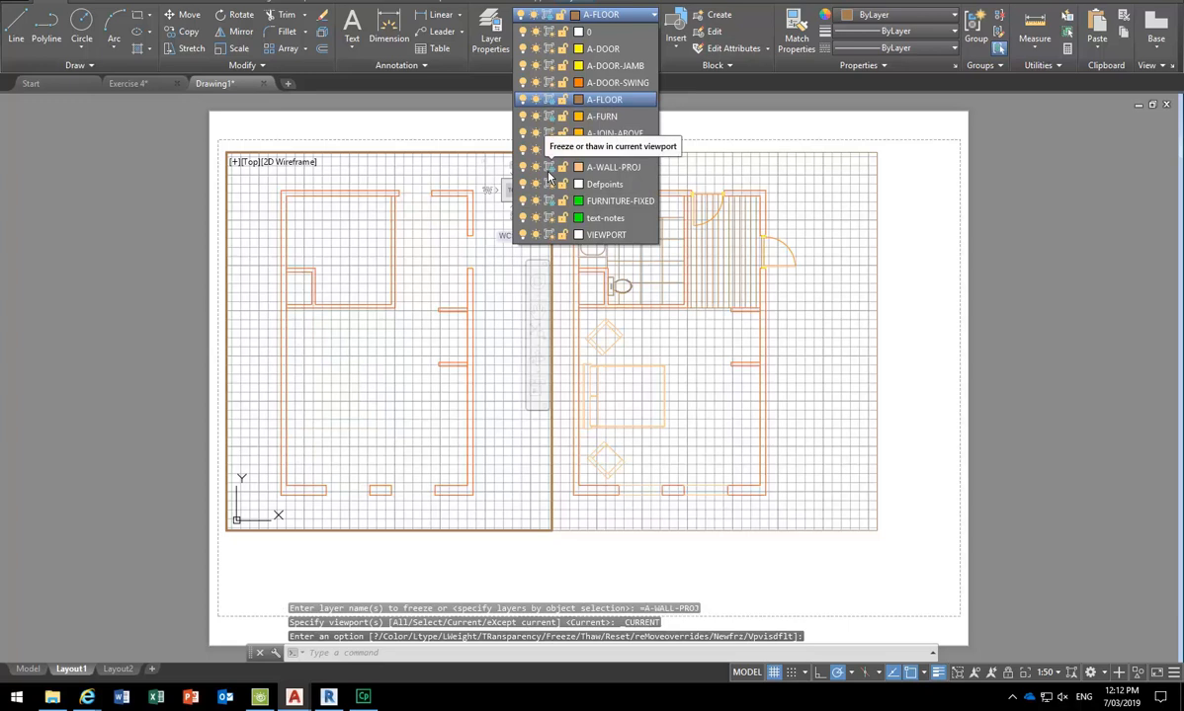
click(549, 169)
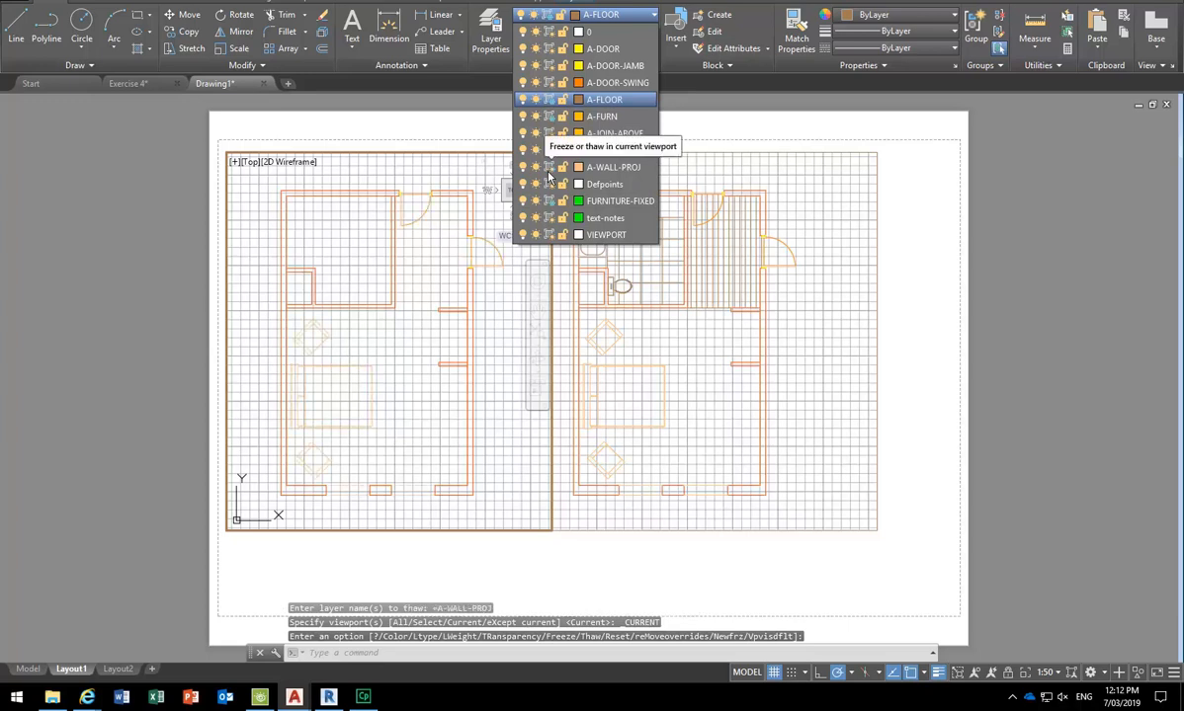
click(397, 349)
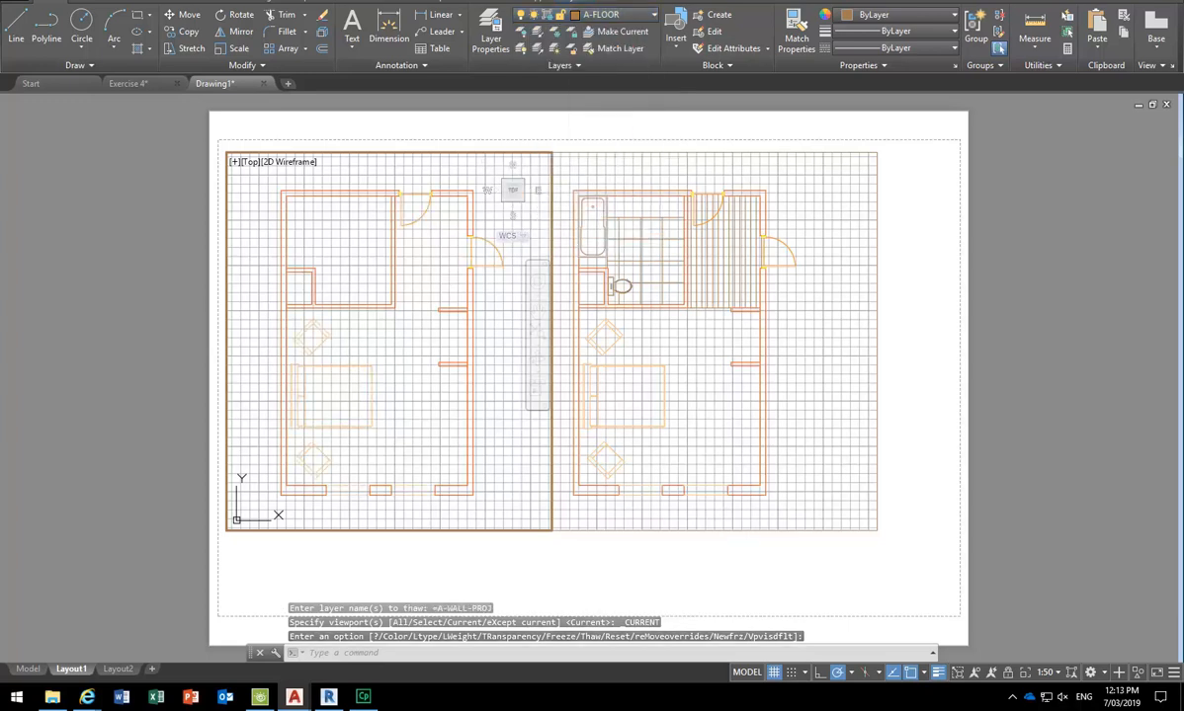
click(474, 263)
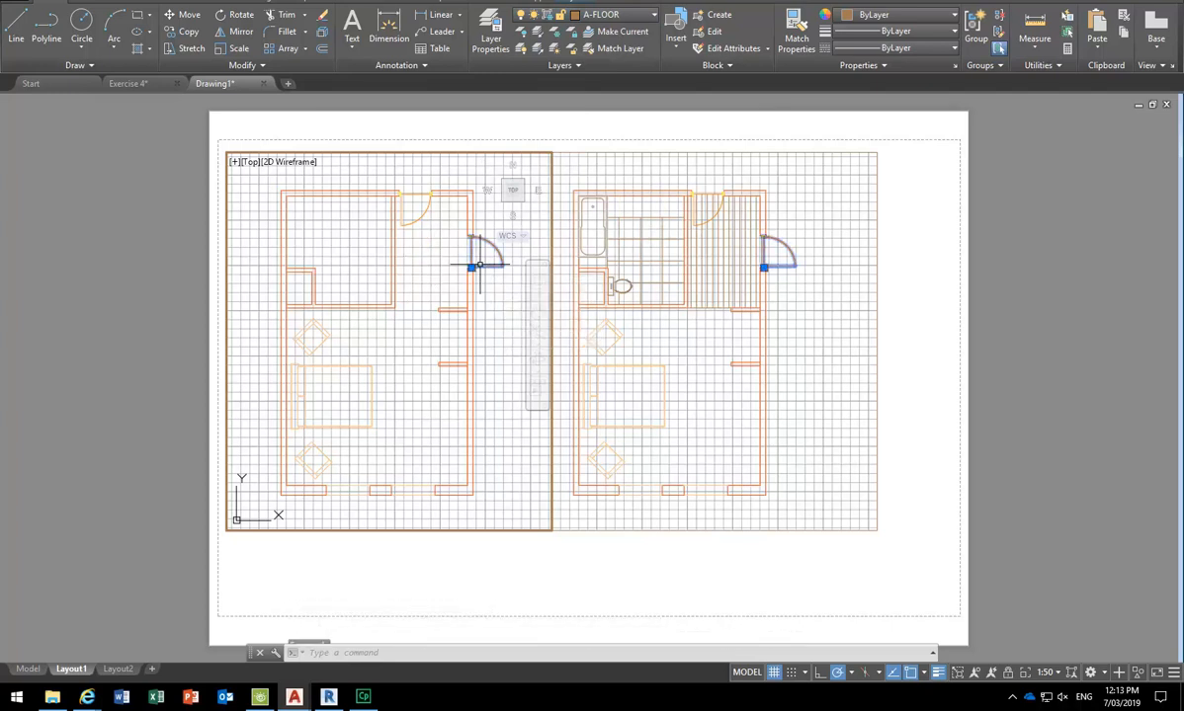
click(426, 205)
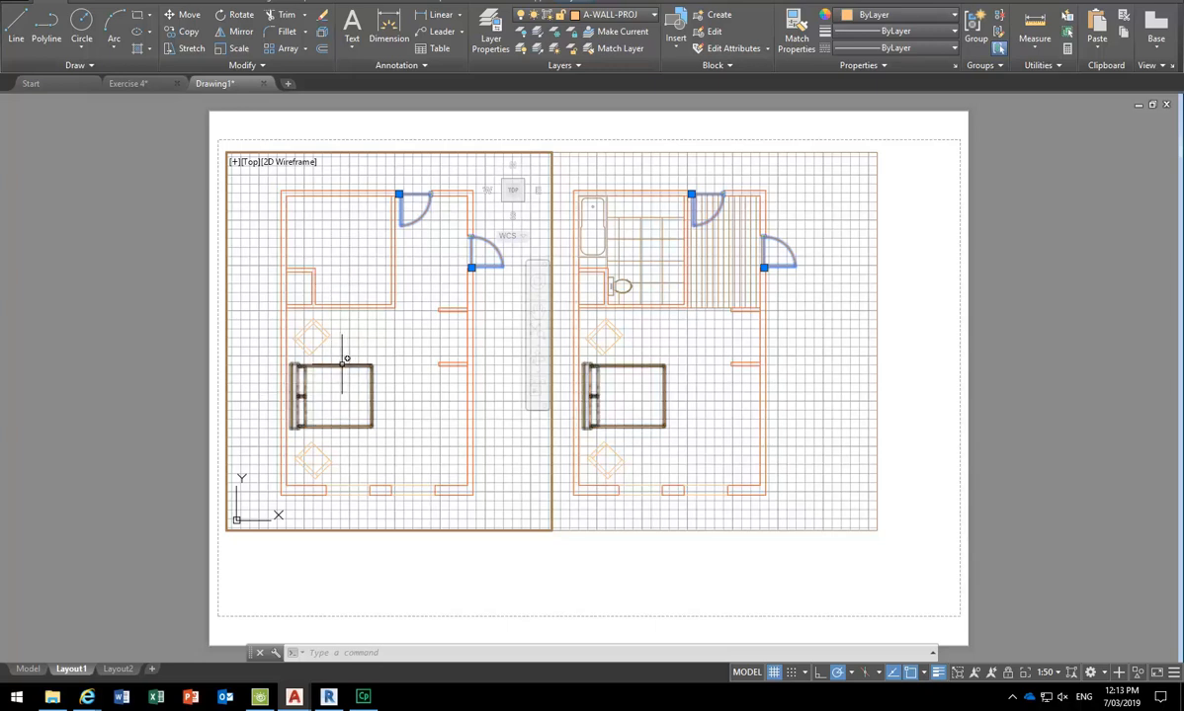
key(Escape)
key(Escape)
key(Escape)
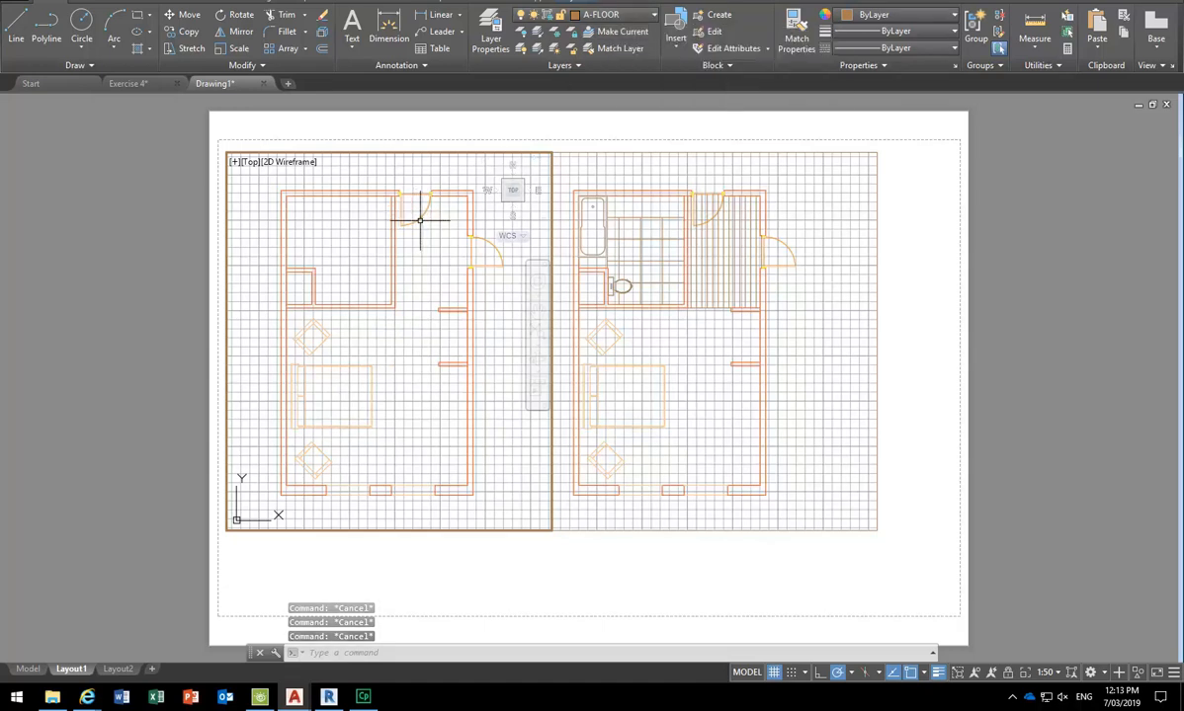
Move the two door blocks from the A-WALL-PROJ layer to the A-DOOR layer and clear the selection.
click(428, 202)
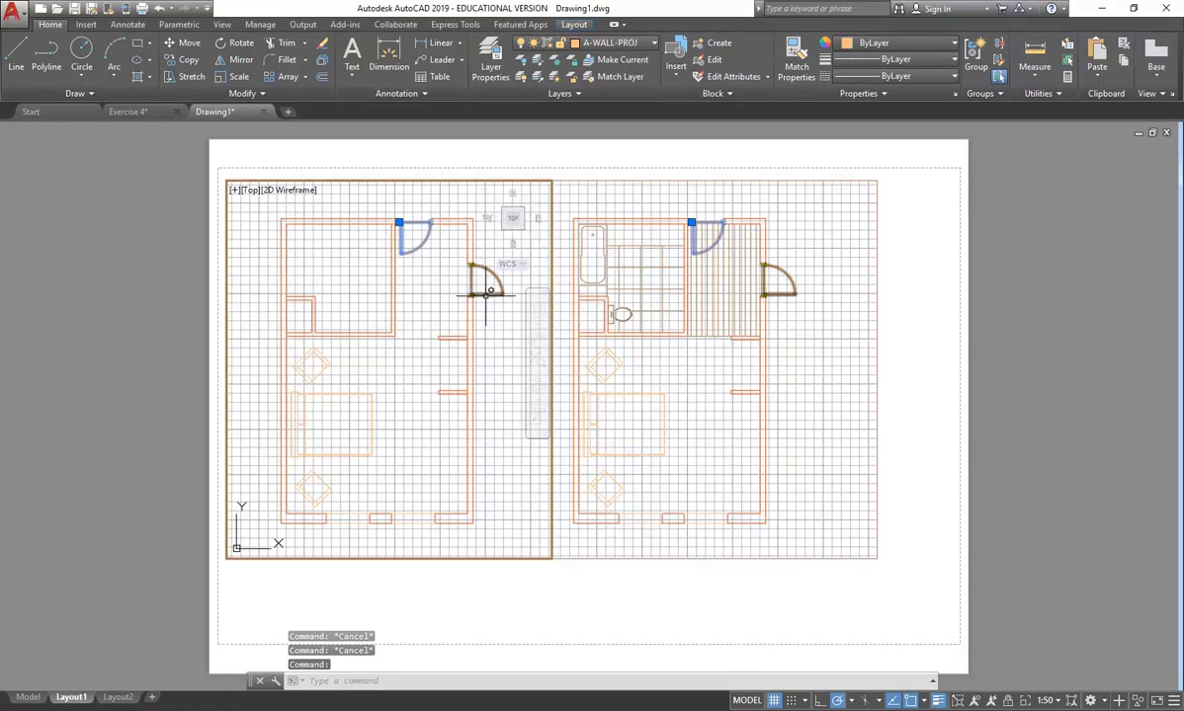
click(485, 291)
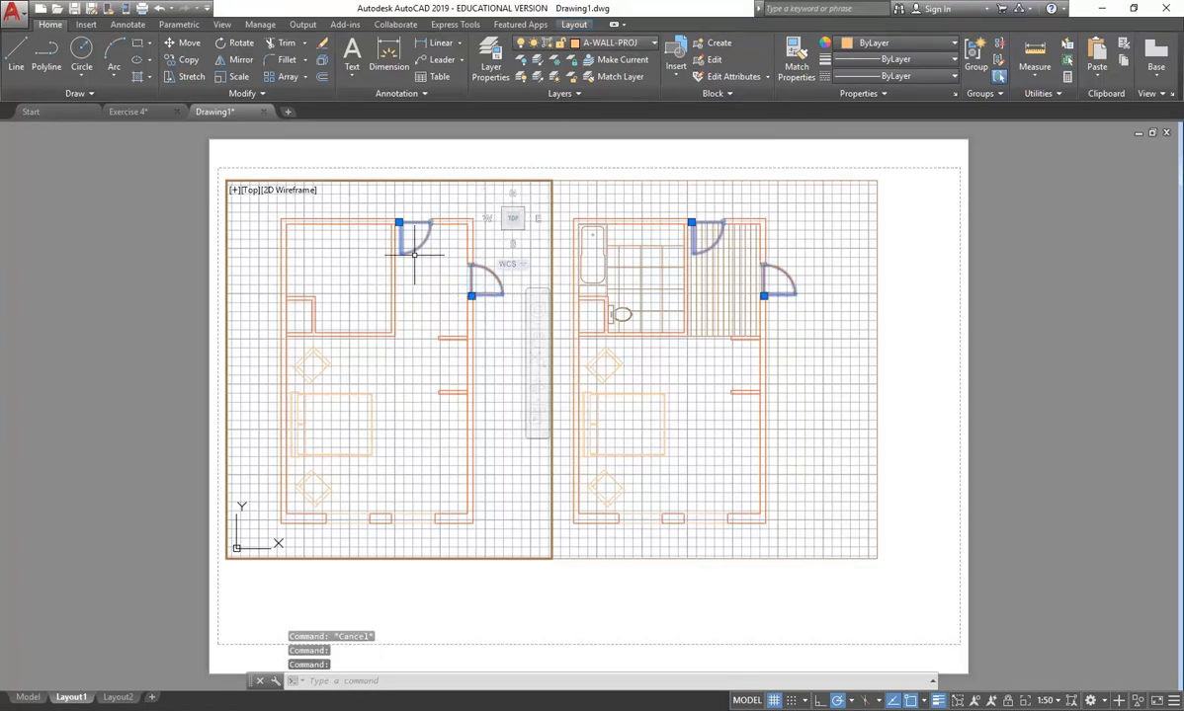
click(605, 43)
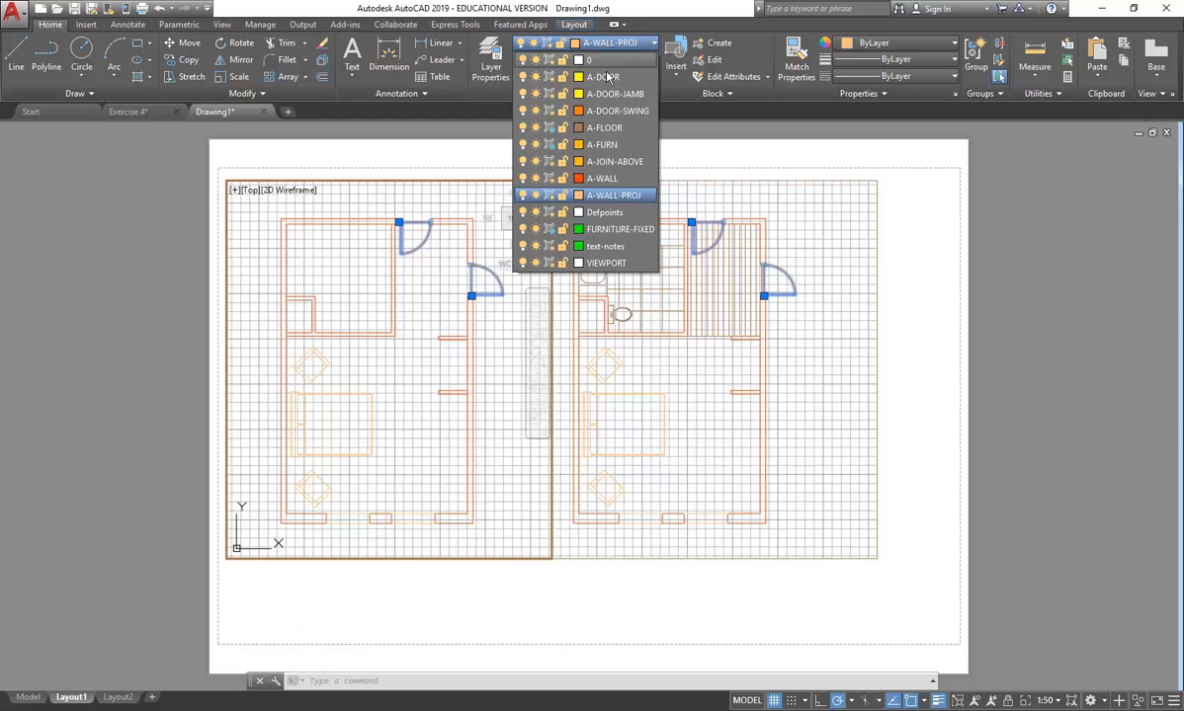
click(569, 71)
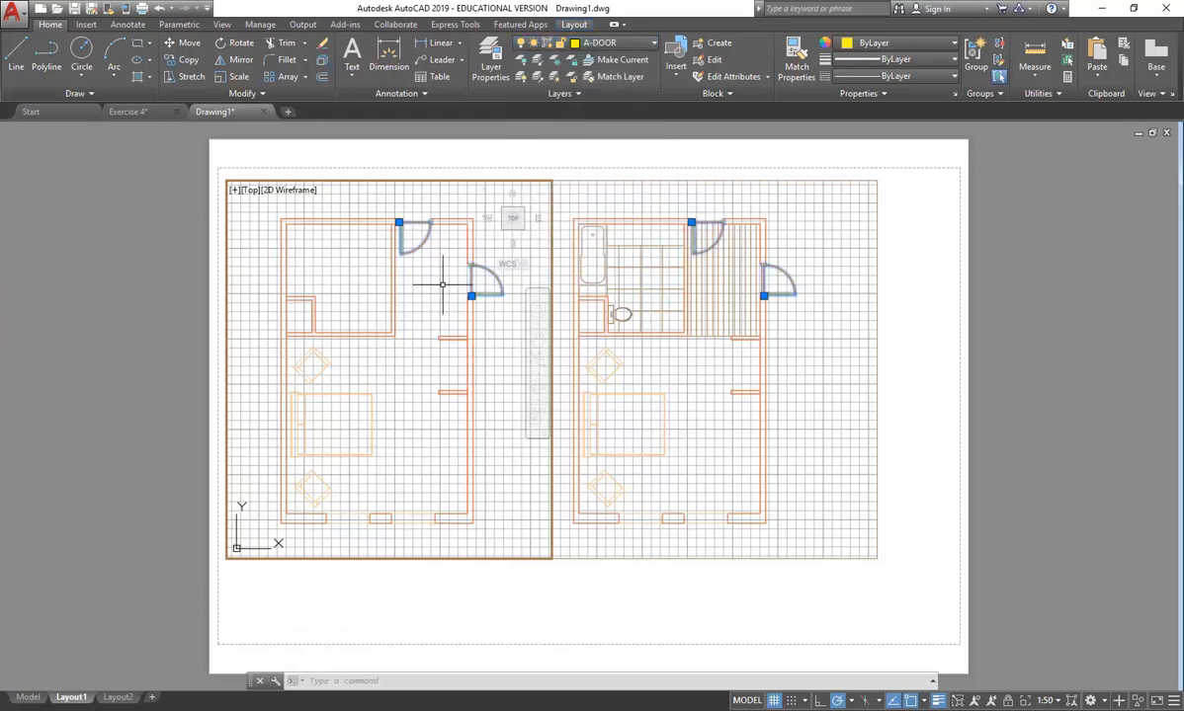
key(Escape)
key(Escape)
Move the bed and the two chairs to the A-FURN layer and check that layer's freeze setting in the left viewport.
click(378, 362)
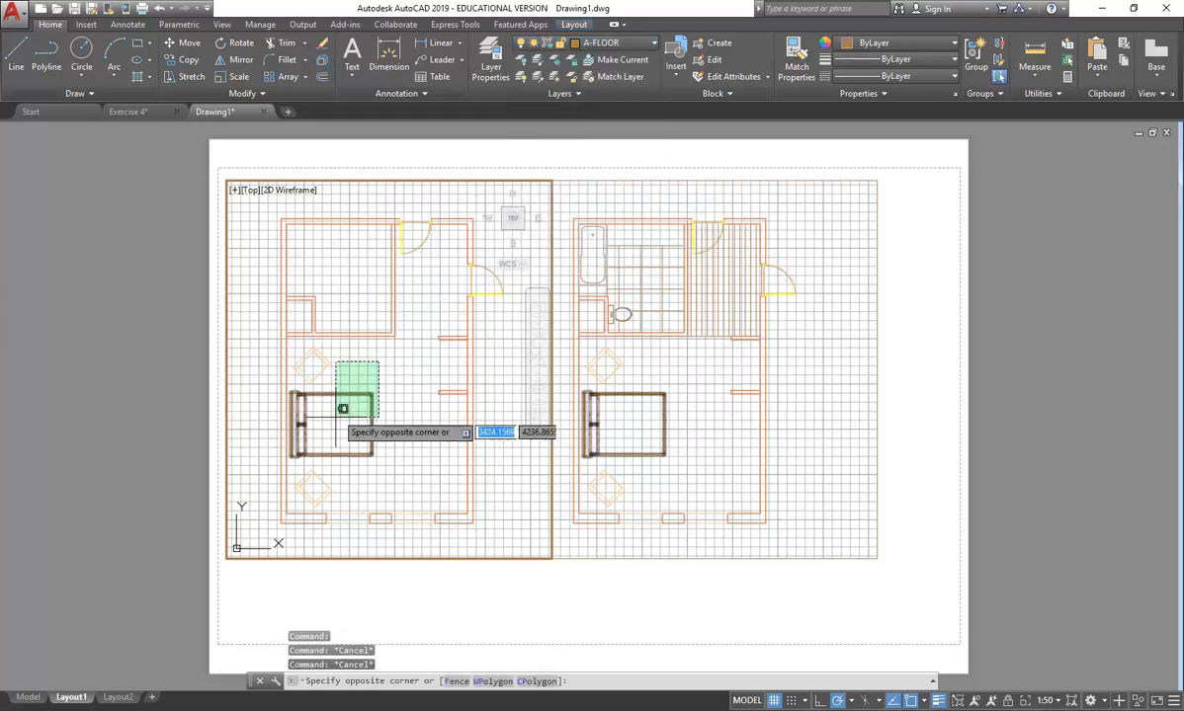
click(288, 483)
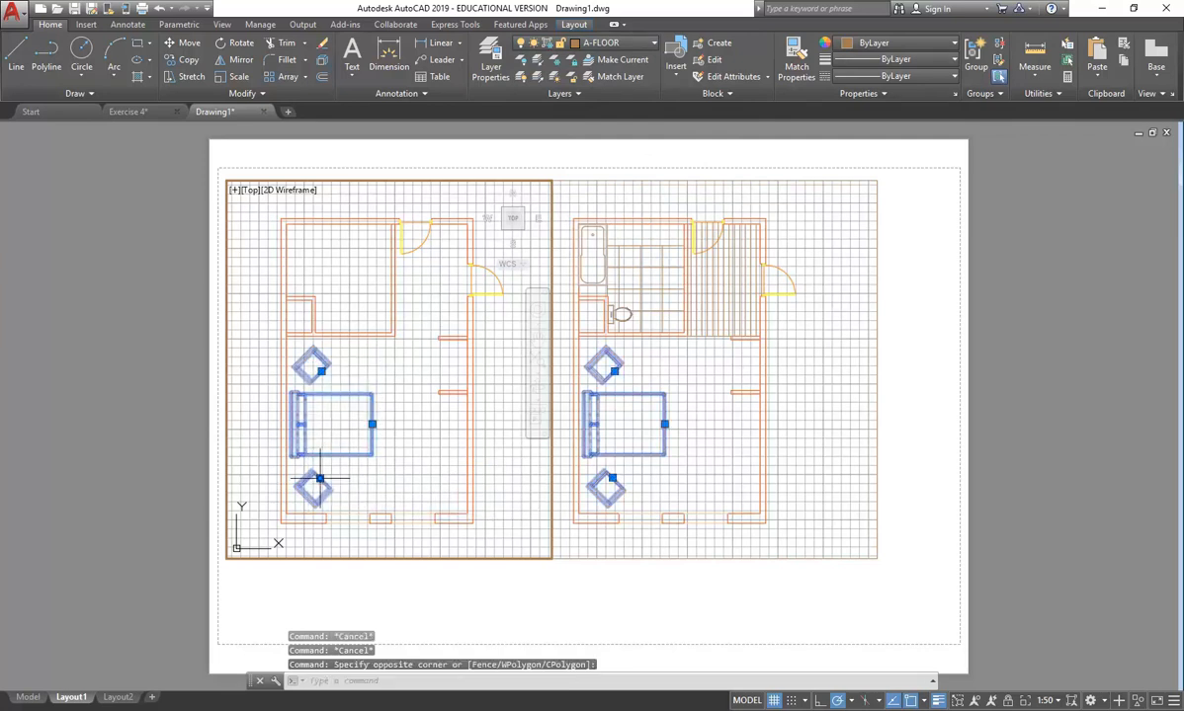
click(614, 43)
click(608, 145)
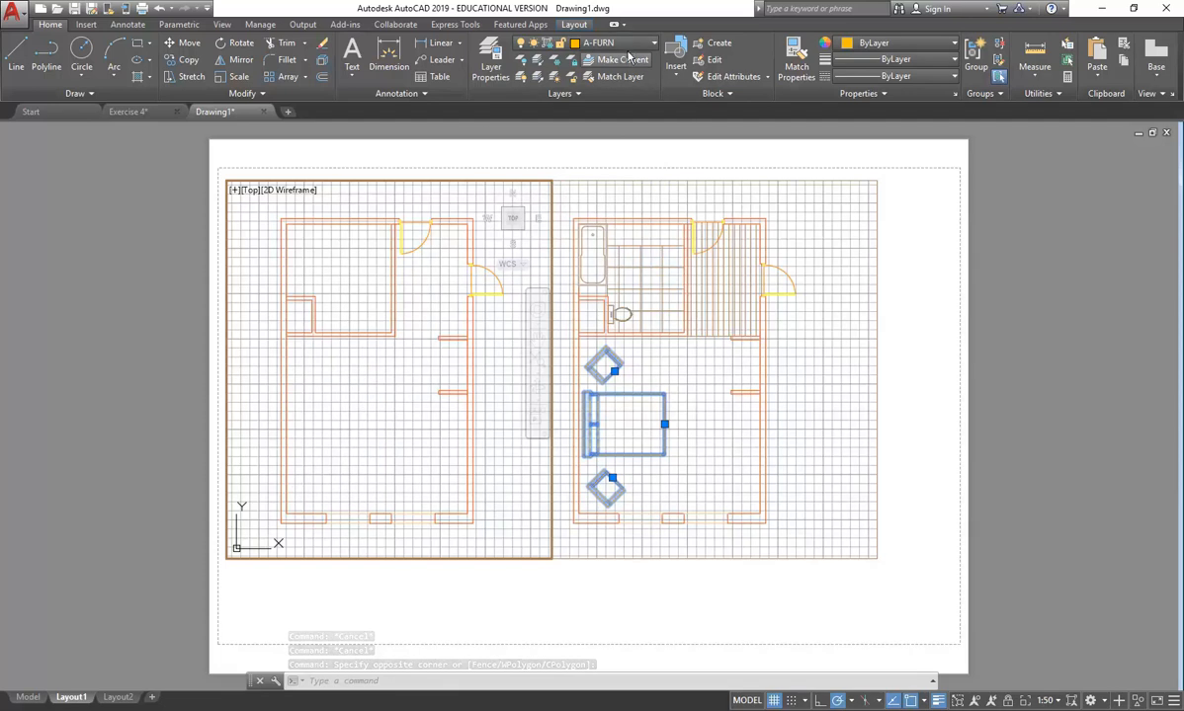
click(593, 44)
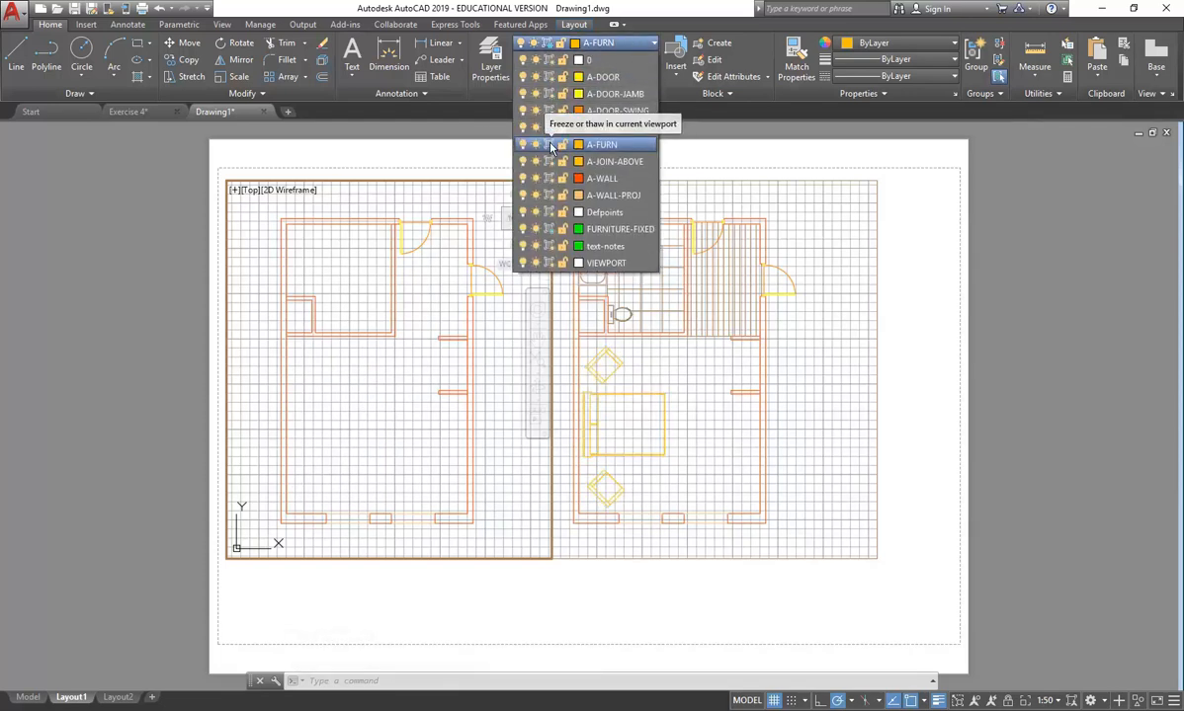
click(629, 46)
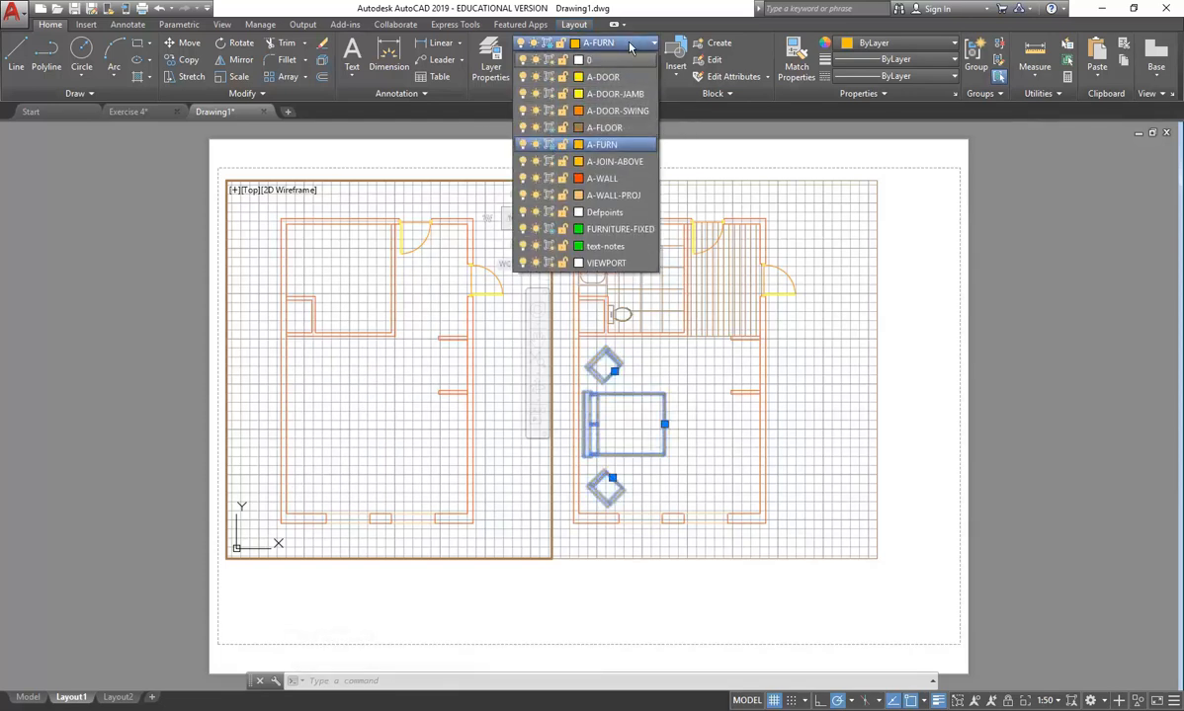
click(361, 397)
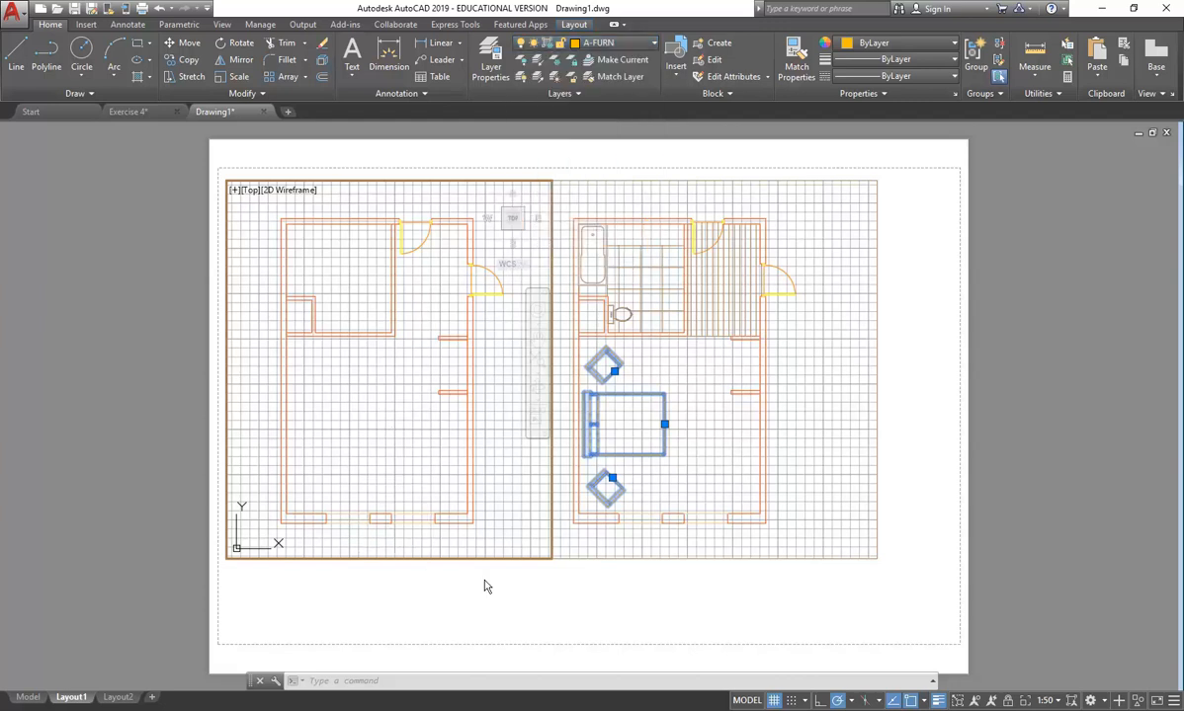
Leave the layout viewports for paper space and switch the drawing to model space.
click(624, 431)
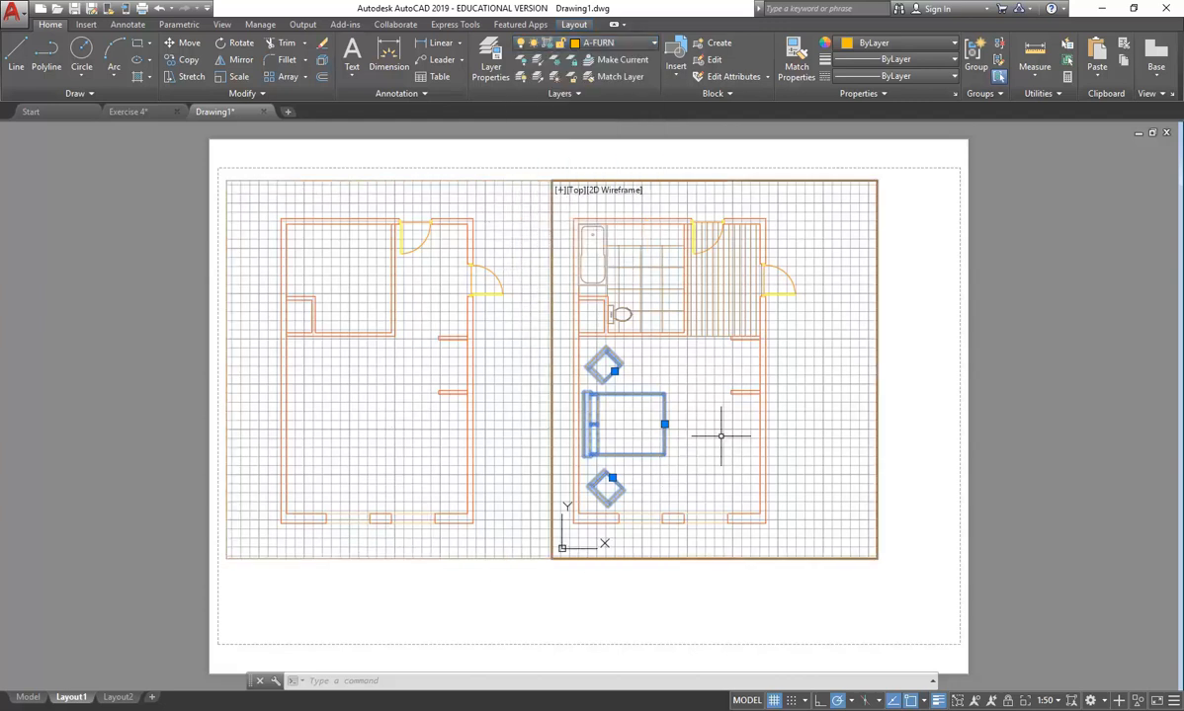
double_click(964, 403)
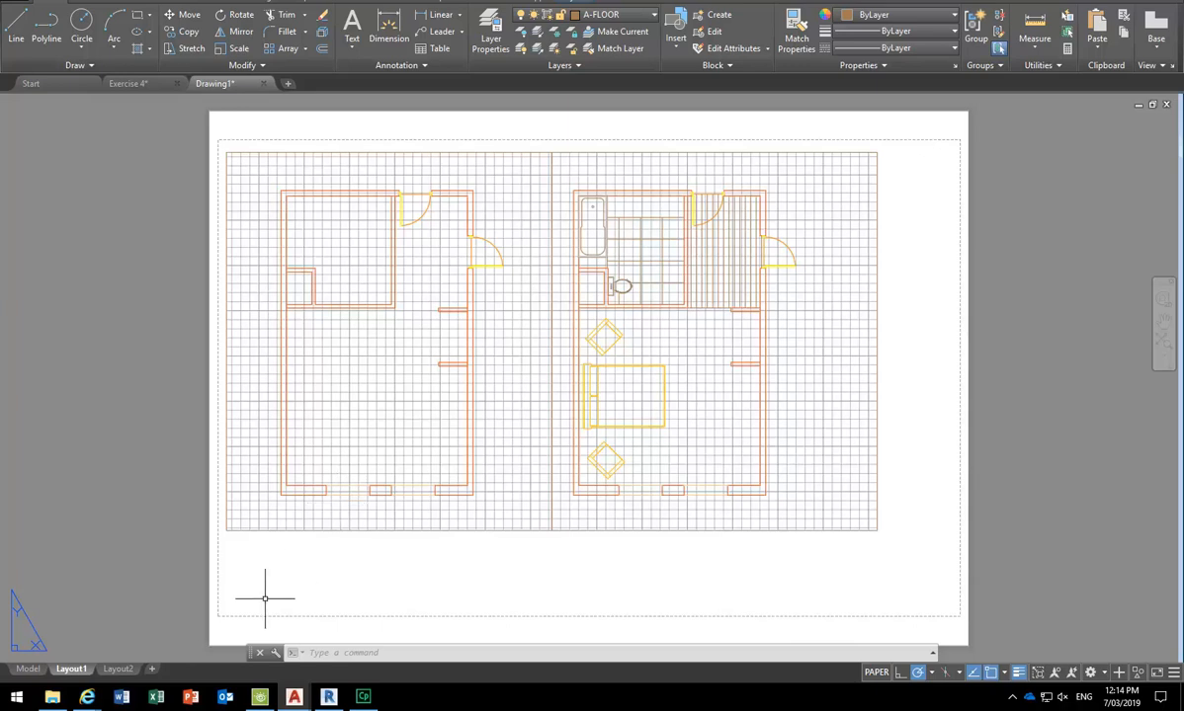
mouse_move(363, 701)
click(28, 669)
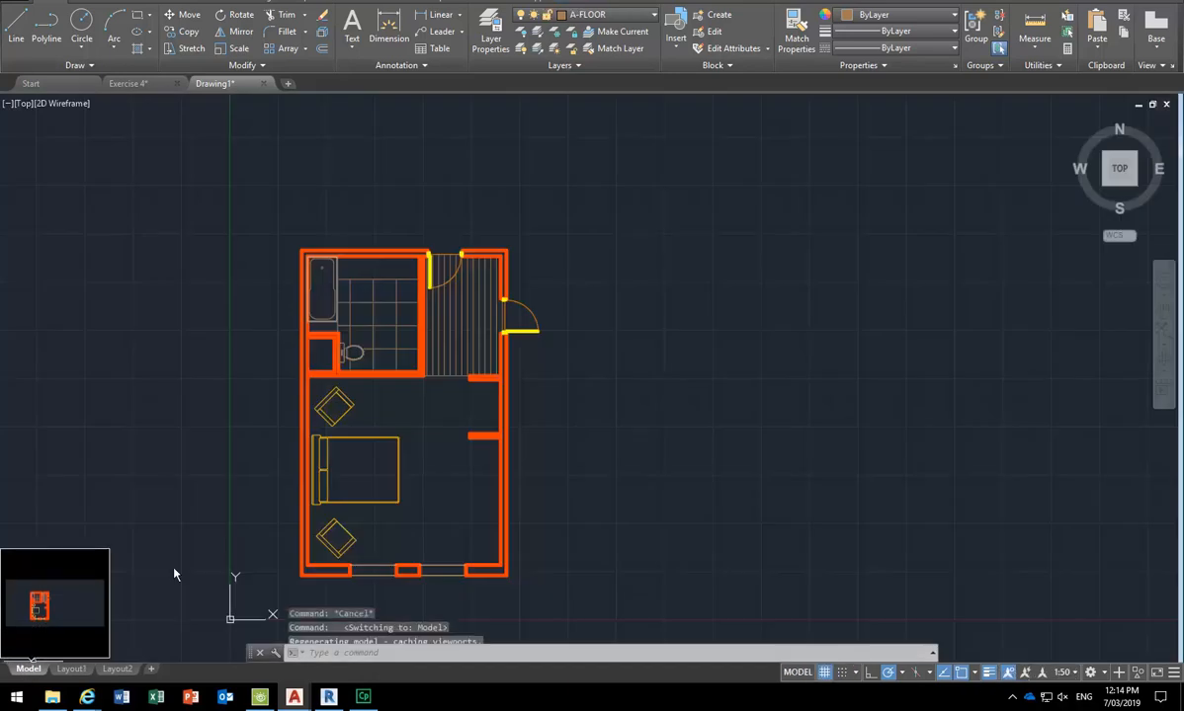
click(674, 35)
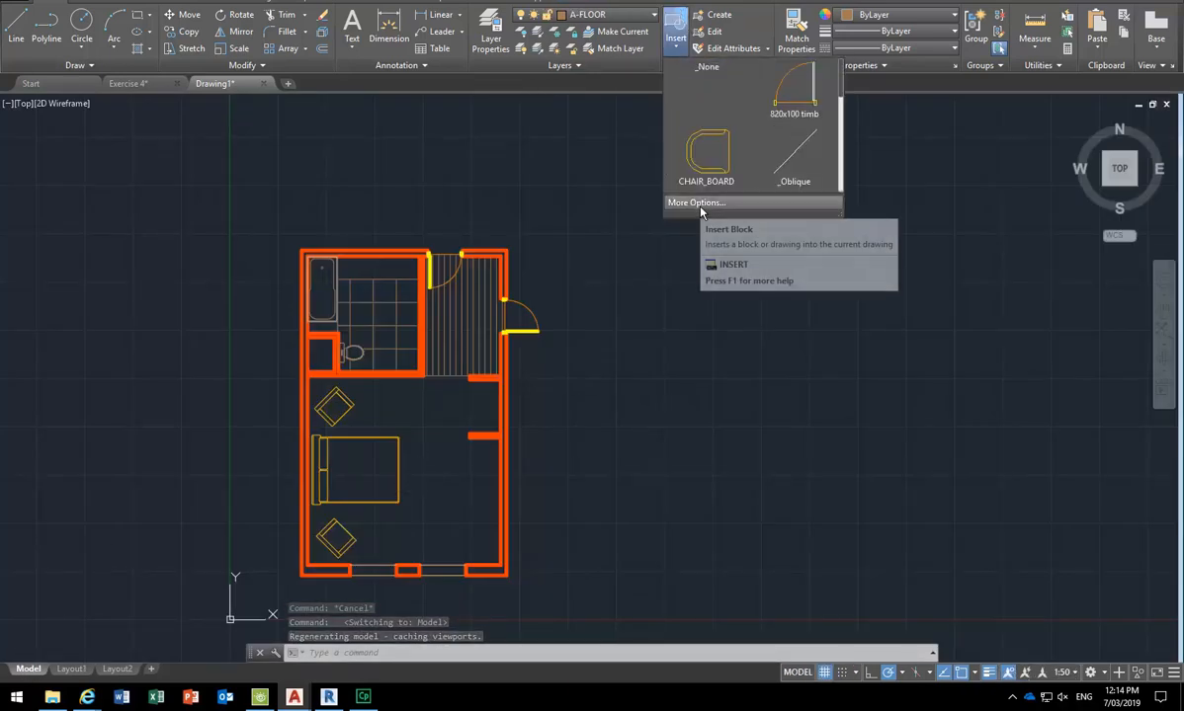
click(700, 210)
click(797, 188)
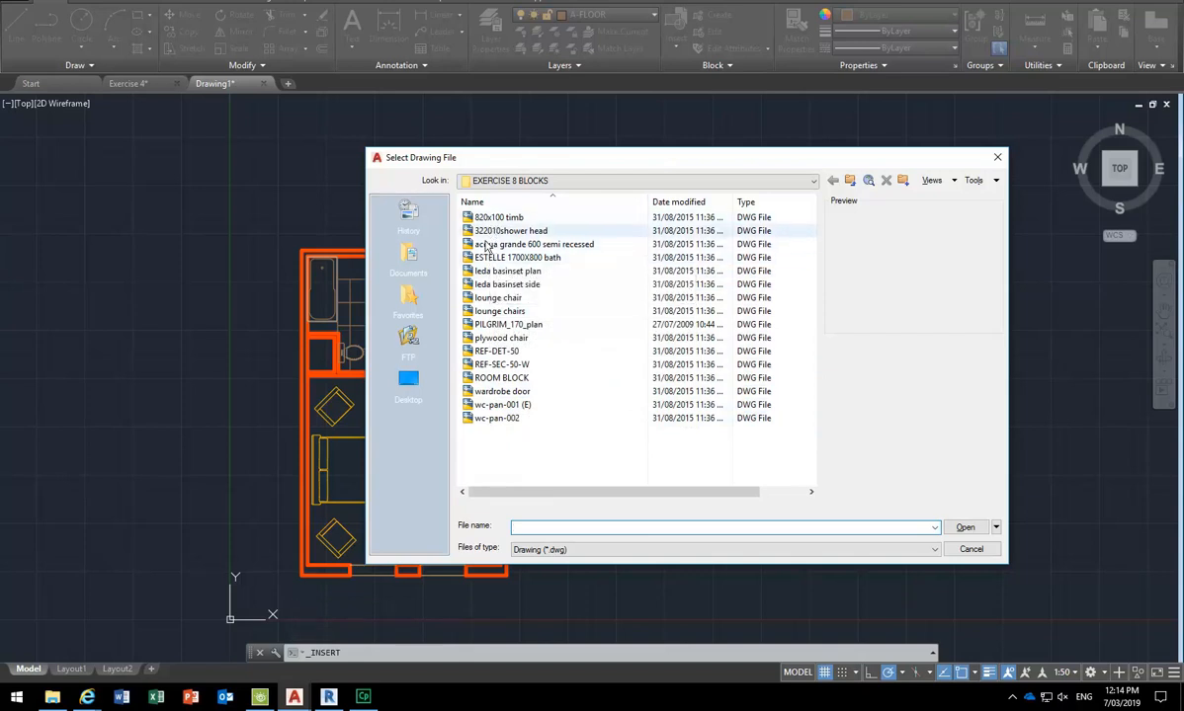
click(499, 379)
click(497, 393)
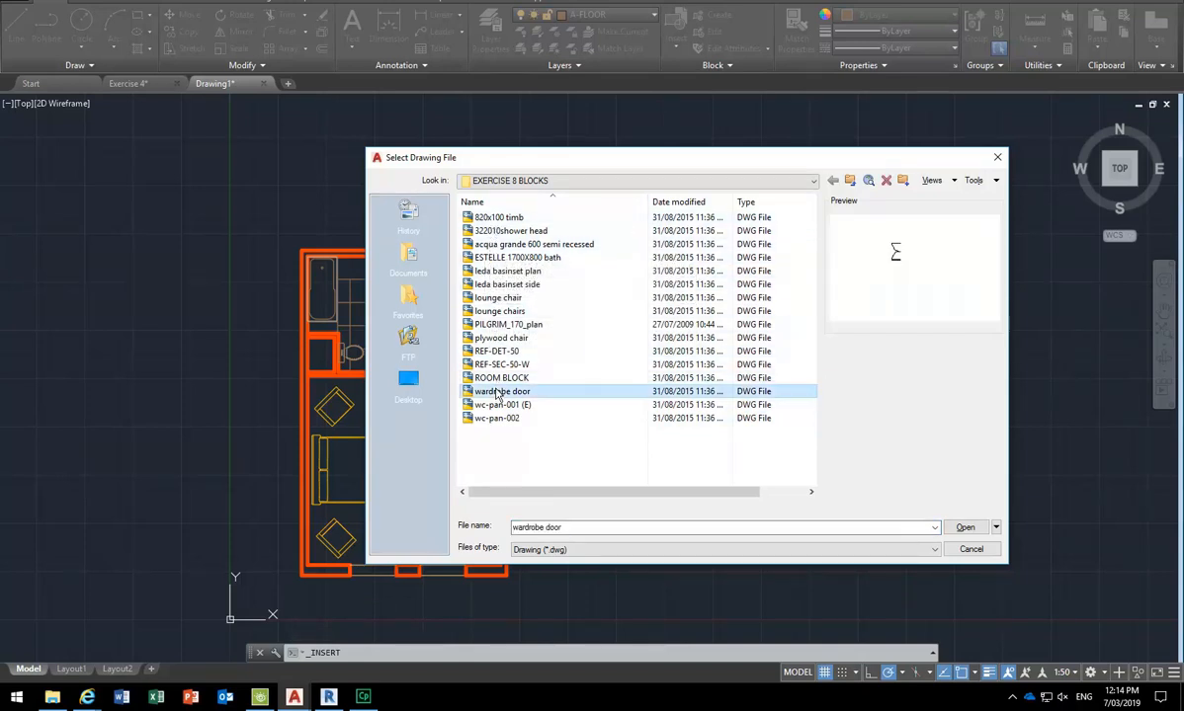
click(497, 406)
click(495, 418)
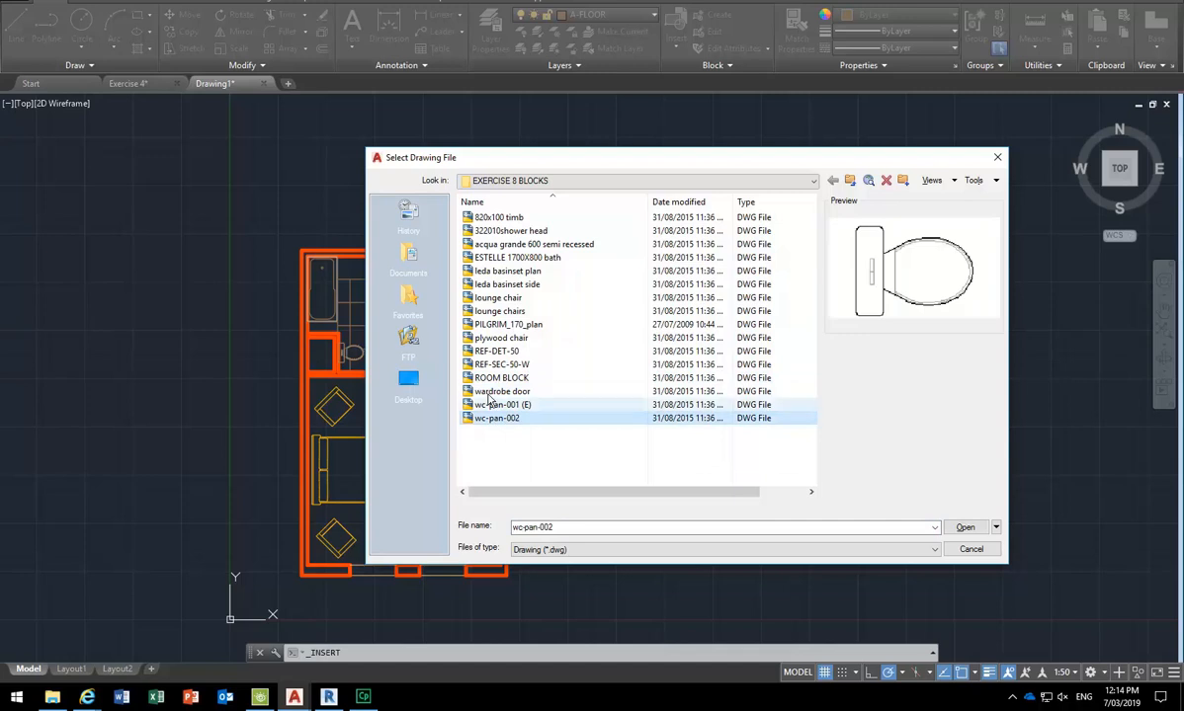
click(486, 392)
click(484, 380)
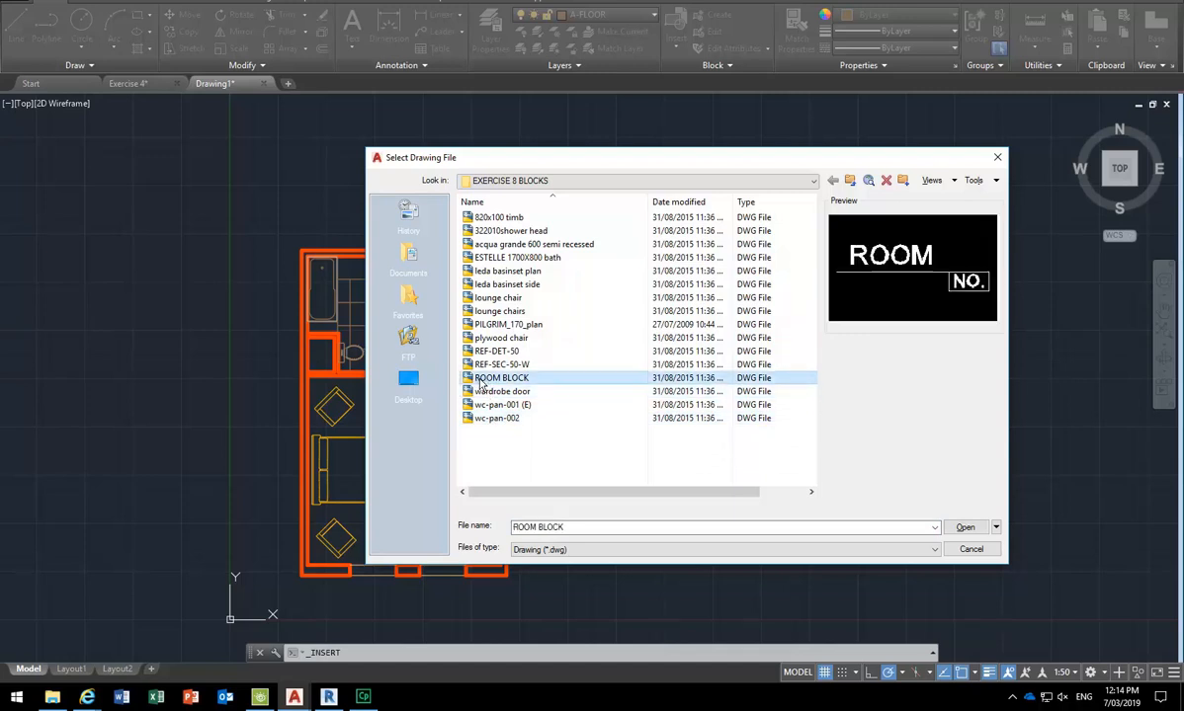
double_click(483, 380)
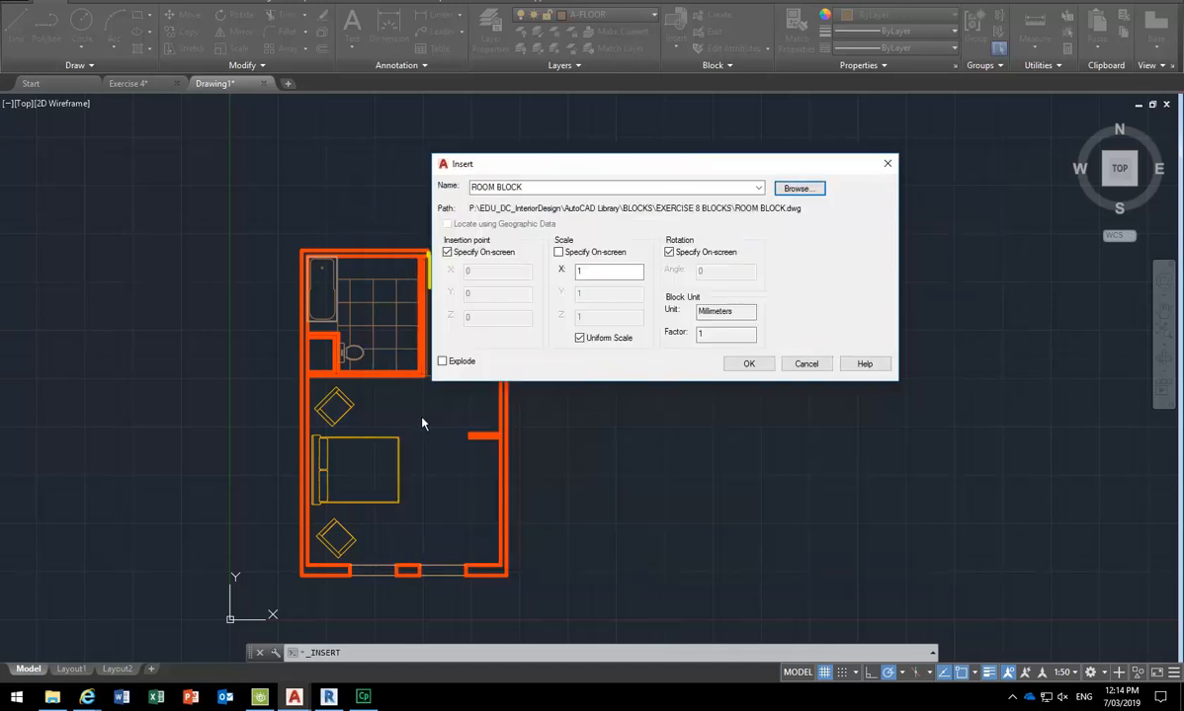
click(748, 365)
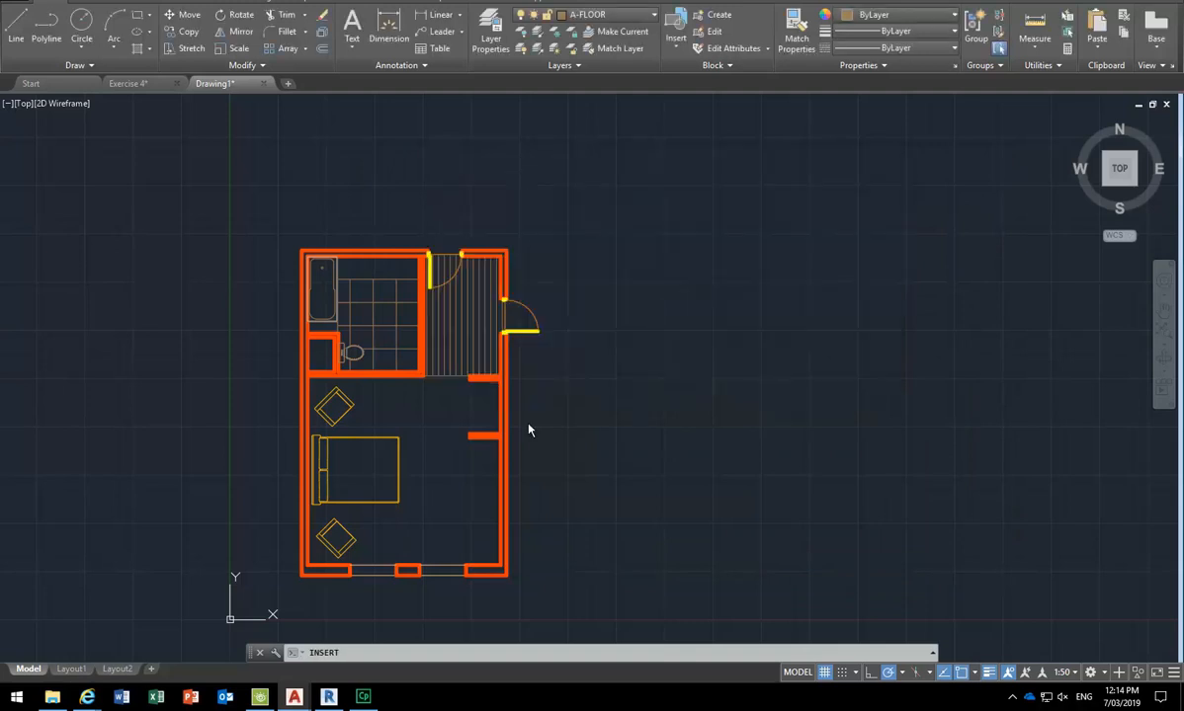
scroll(426, 417, up, 6)
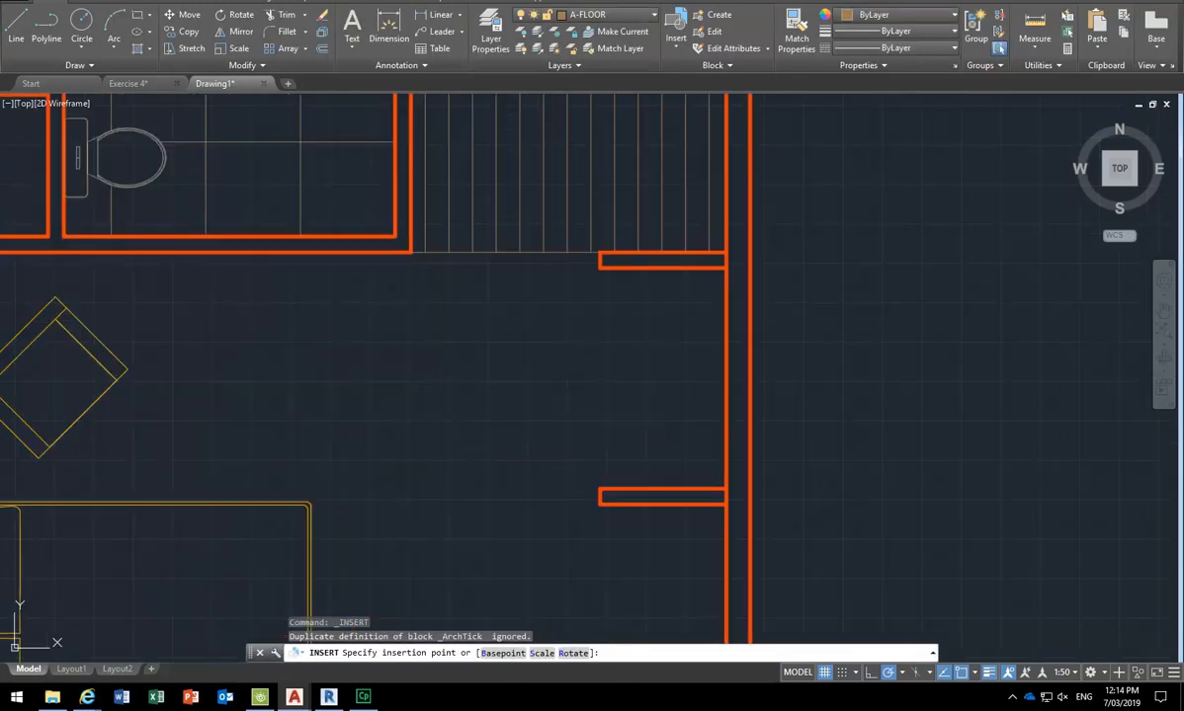
key(Escape)
click(385, 65)
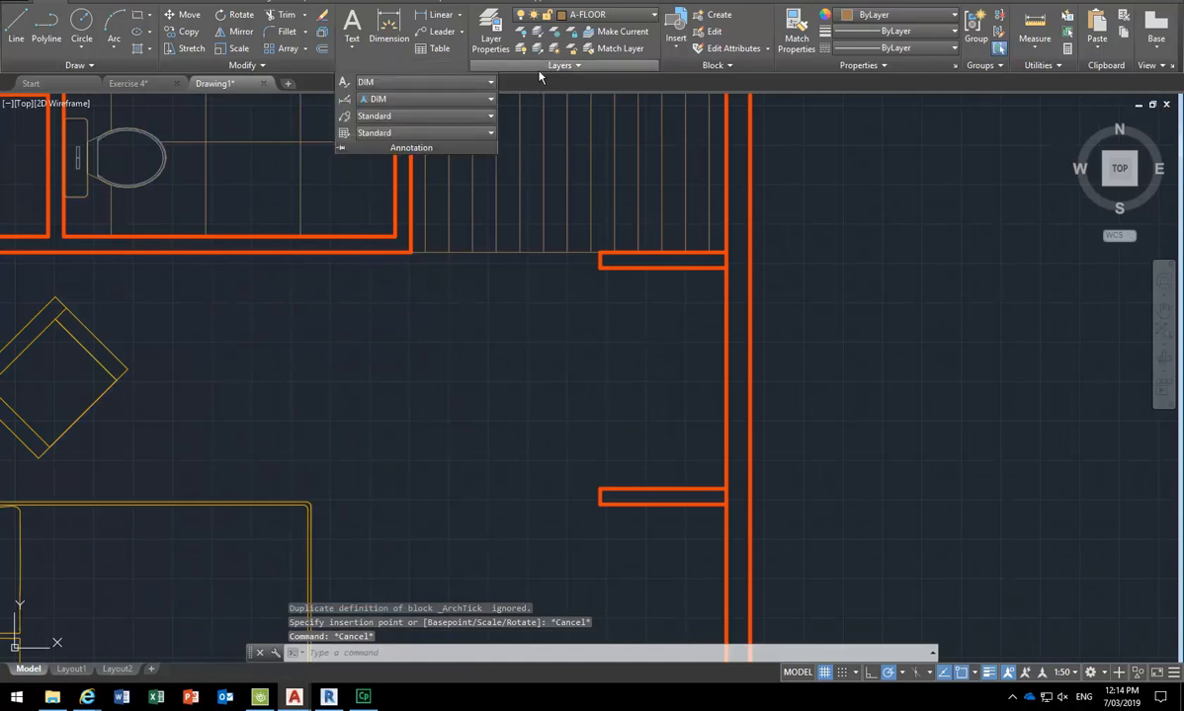
Start inserting ROOM BLOCK from the EXERCISE 8 BLOCKS folder at a uniform scale of 50, redefining the existing block definition.
click(672, 38)
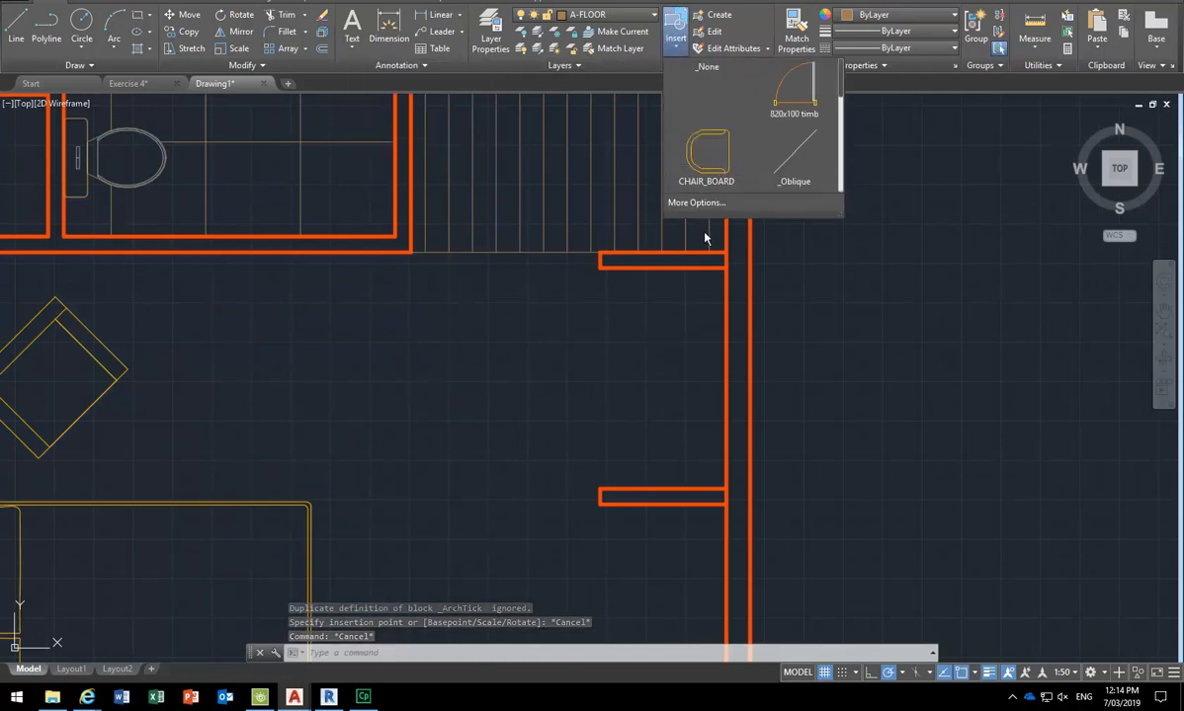
click(664, 191)
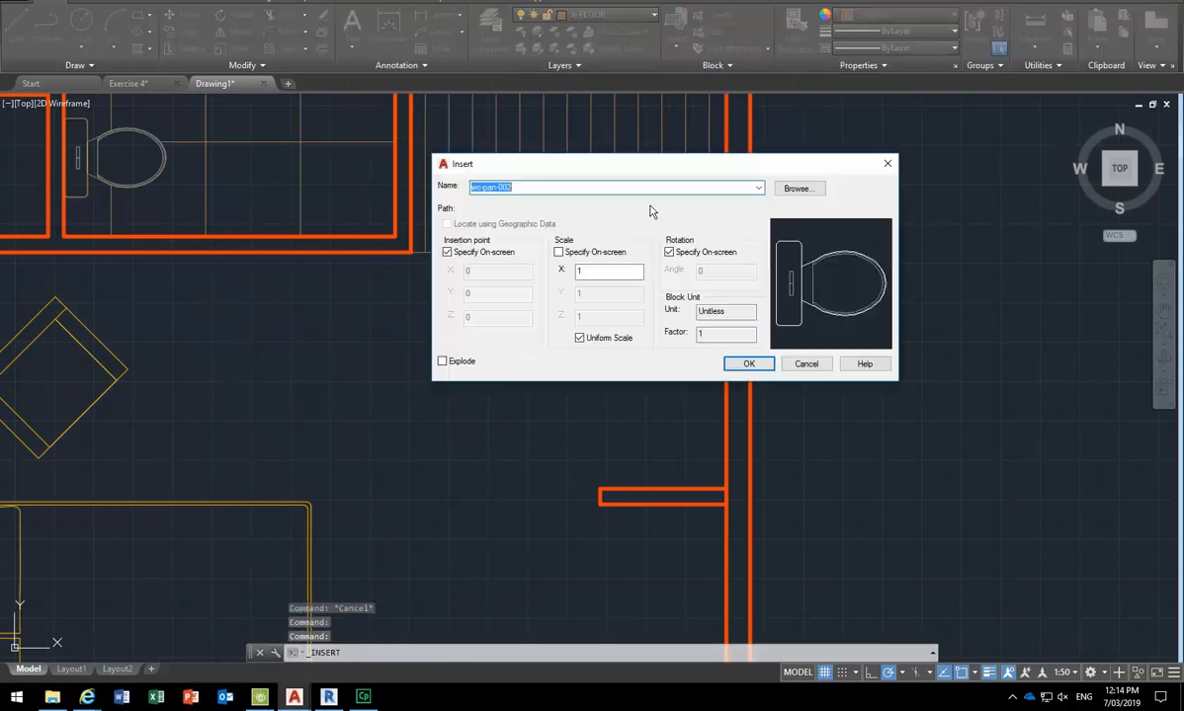
click(796, 190)
click(490, 378)
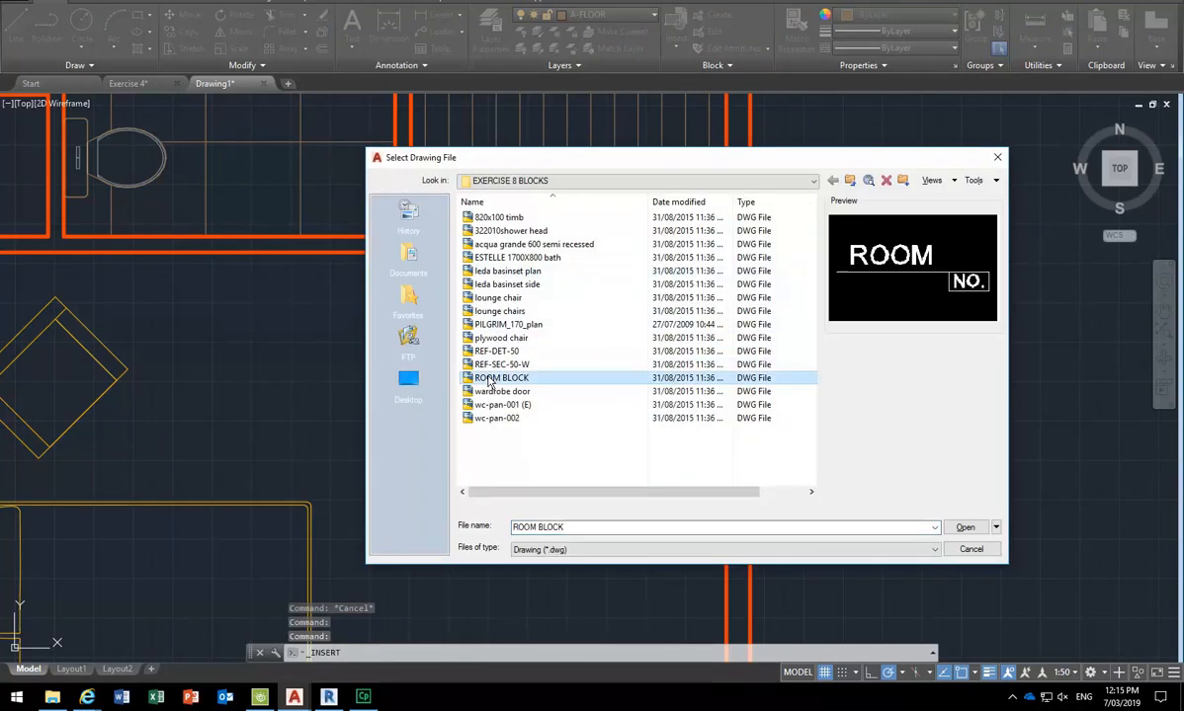
click(965, 526)
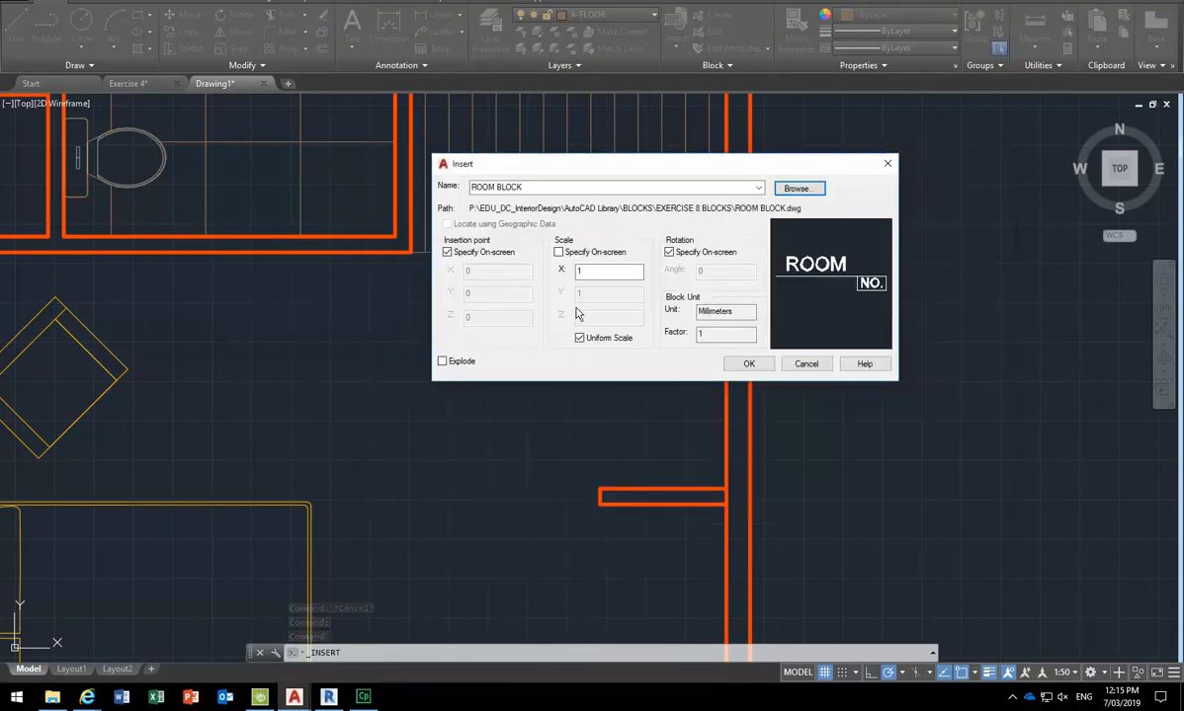
drag(593, 271, 539, 273)
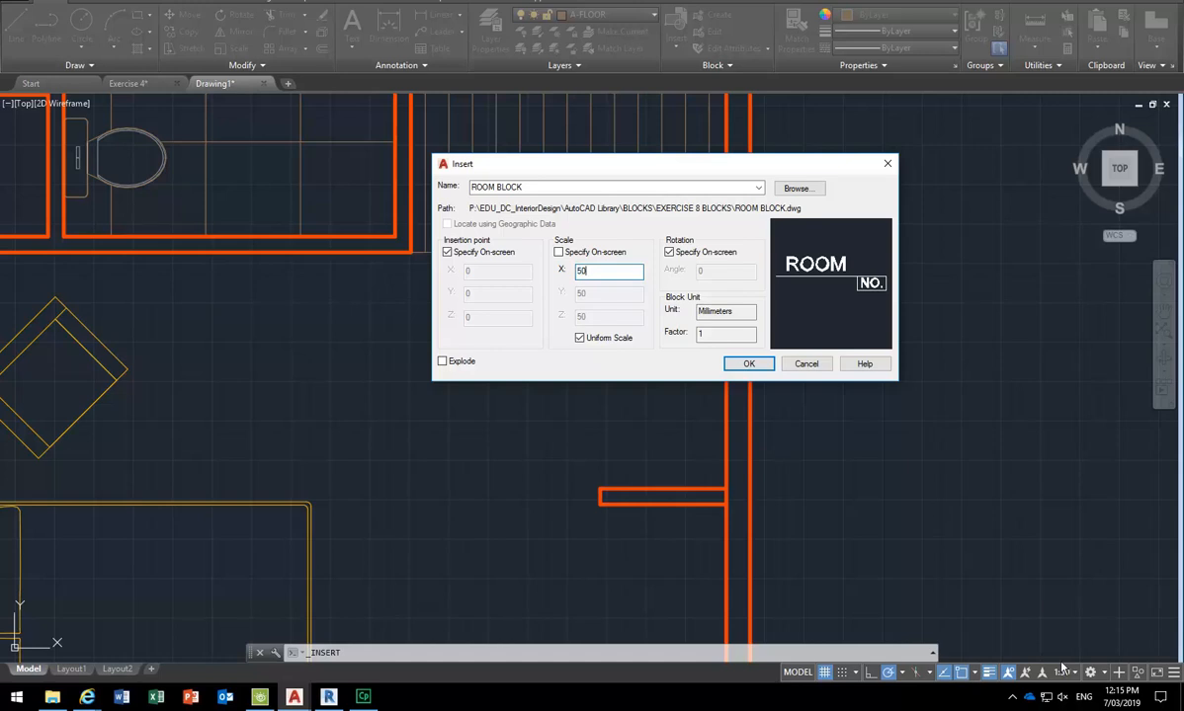
click(748, 365)
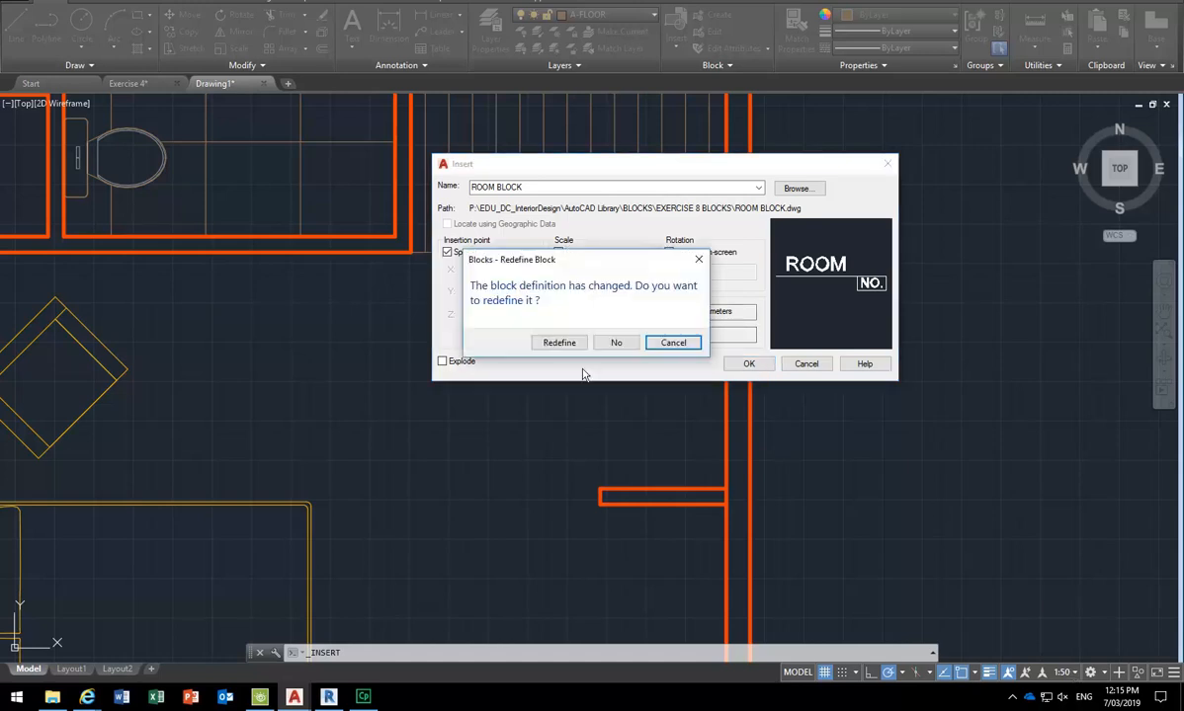
click(556, 343)
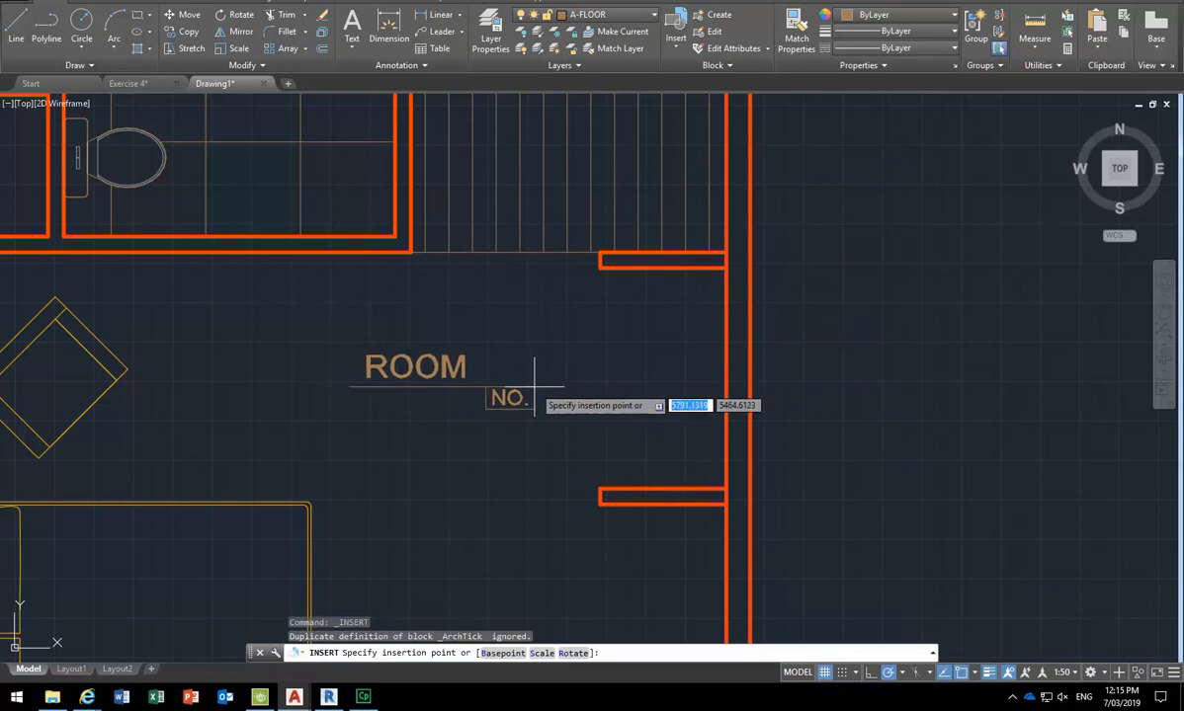
Place the room label in the middle of the bathroom at the default rotation, with room name BATHROOM and number 105.
scroll(533, 375, down, 5)
scroll(494, 346, up, 3)
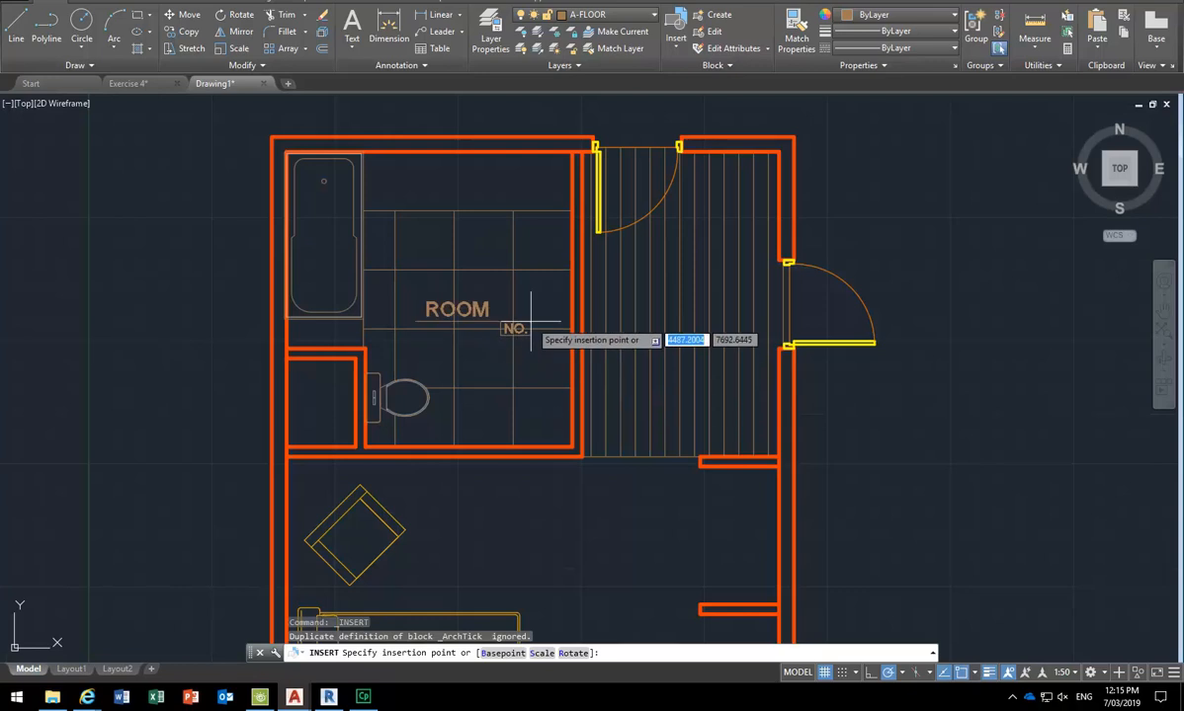
click(532, 321)
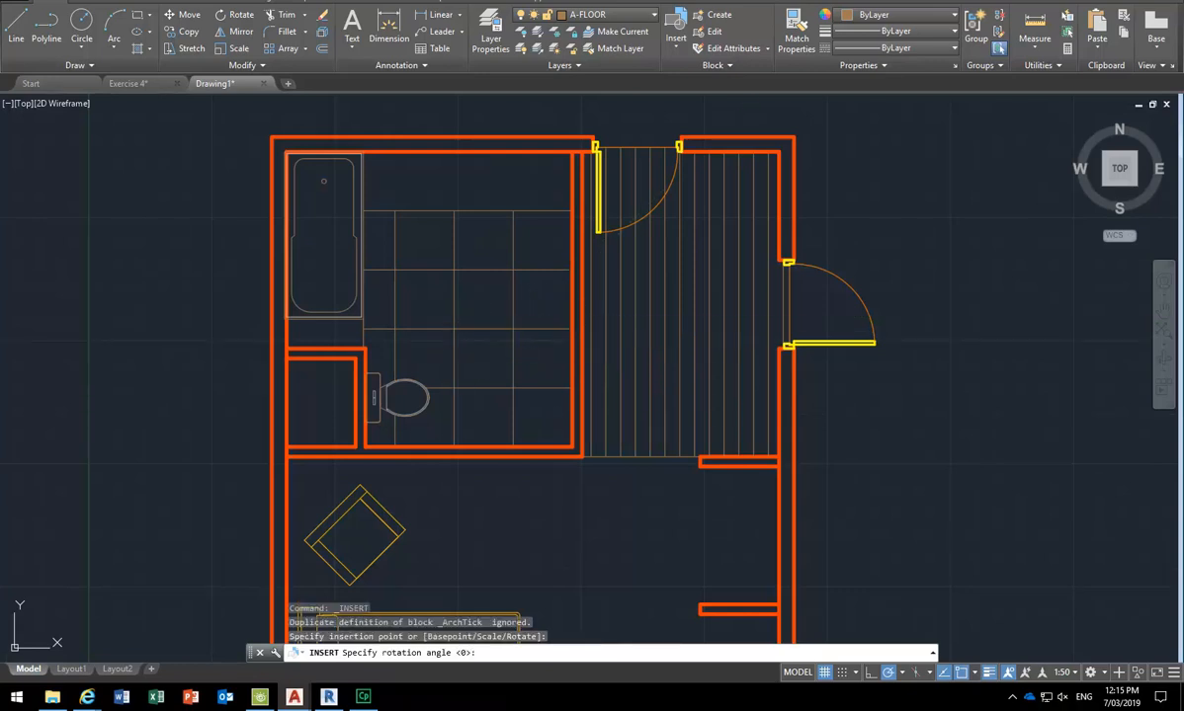
key(Return)
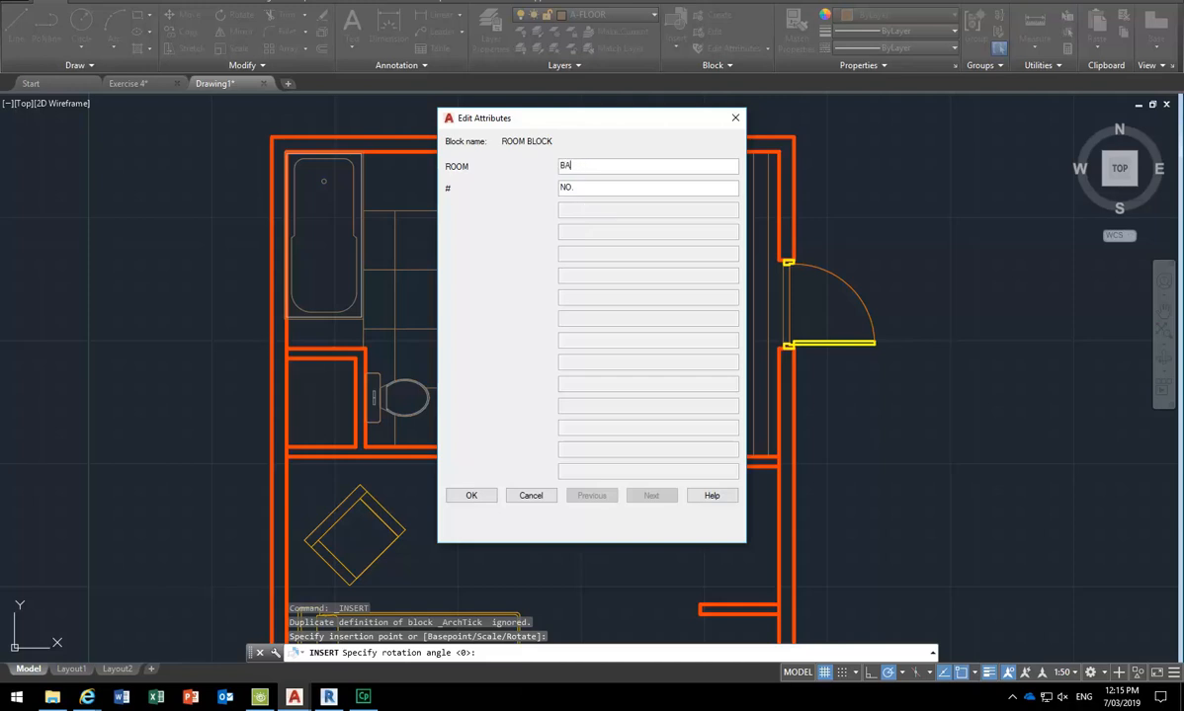
text(M)
key(Tab)
click(470, 495)
scroll(395, 311, up, 4)
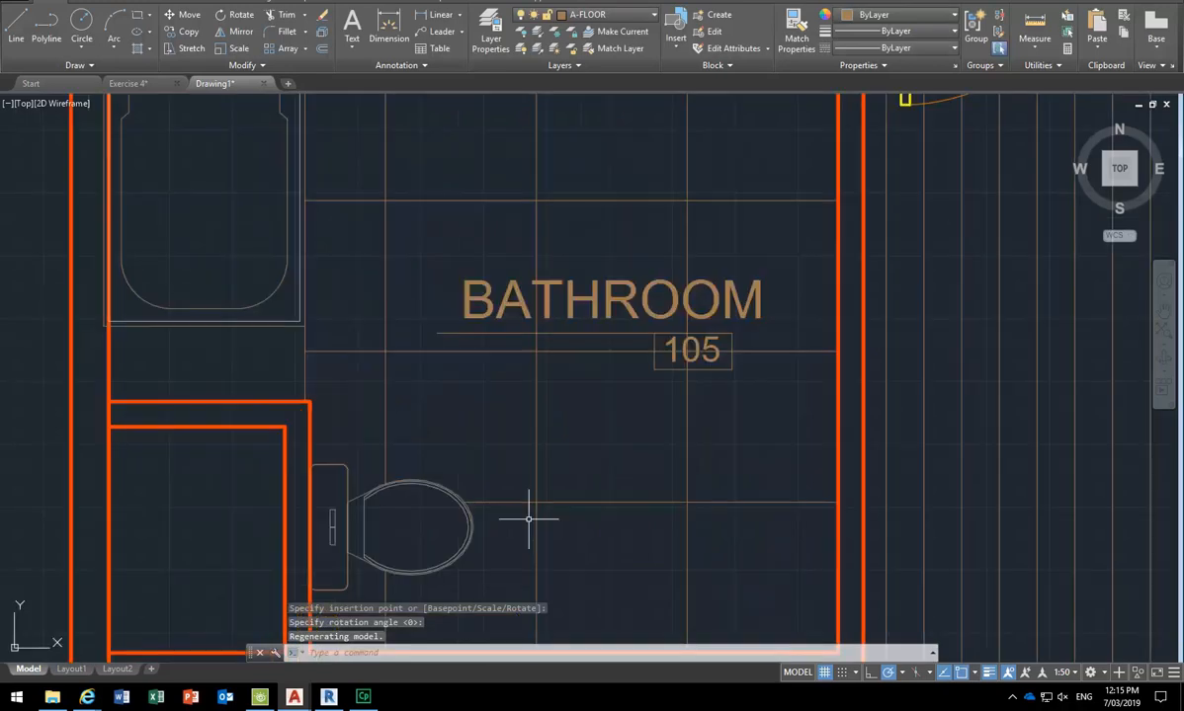
scroll(529, 518, down, 5)
scroll(509, 448, up, 2)
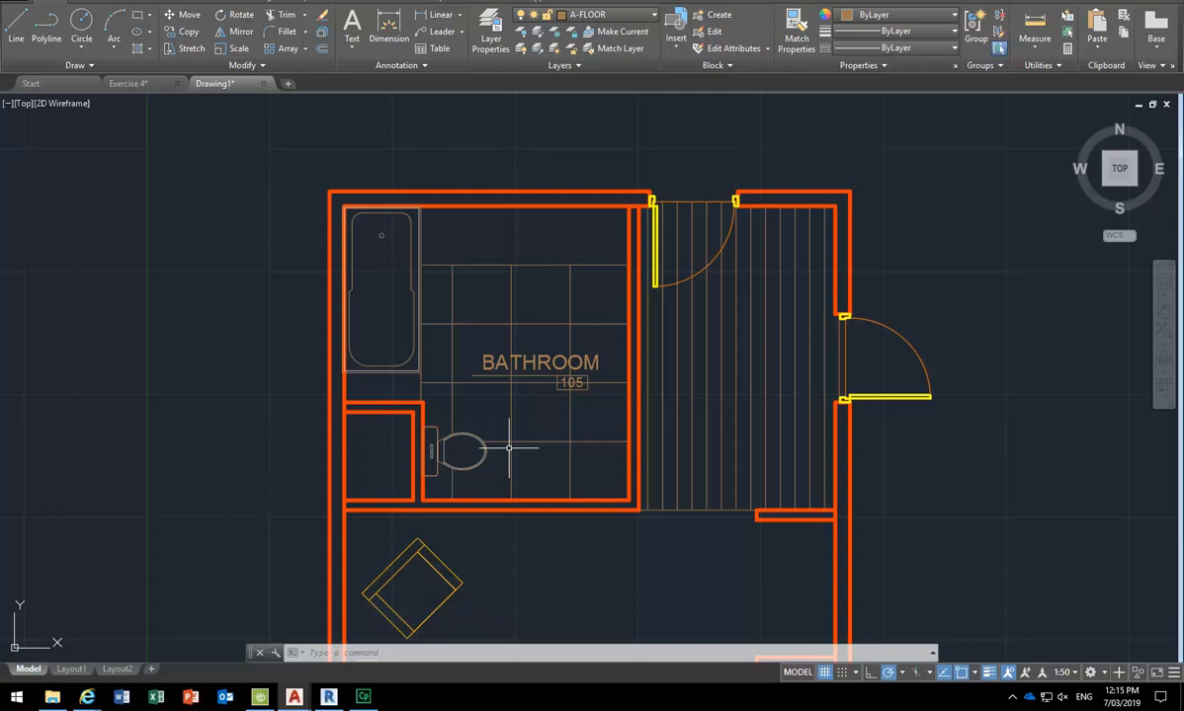
mouse_move(524, 360)
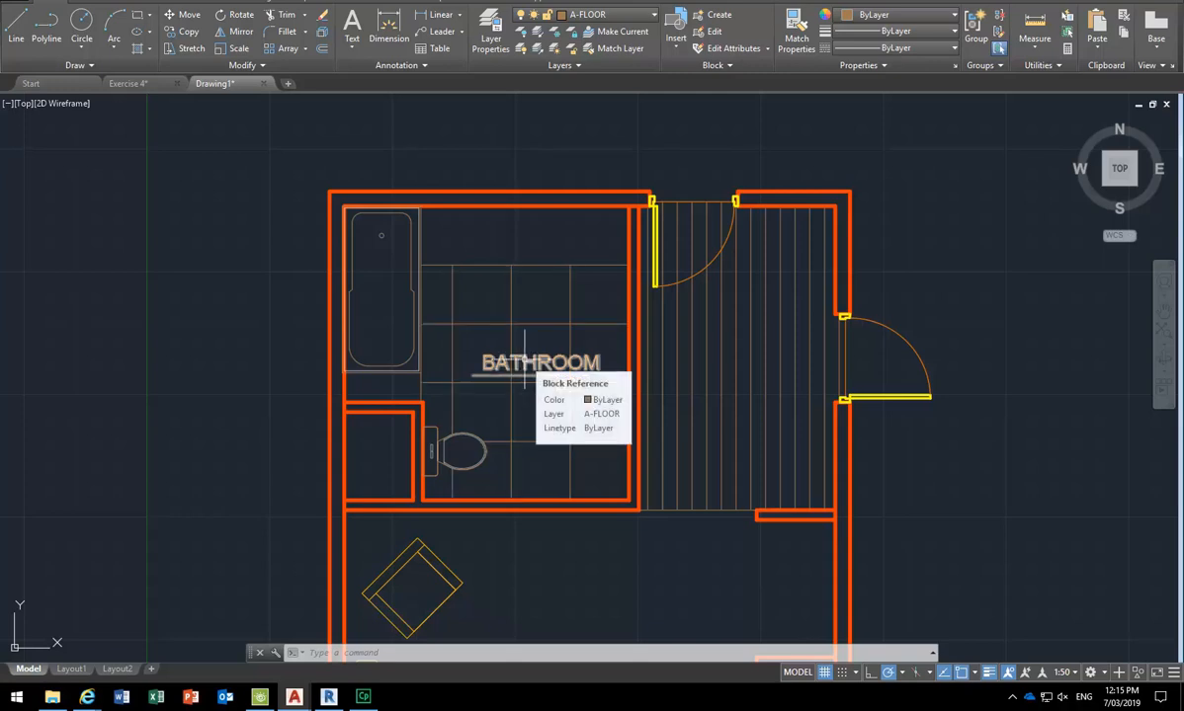
Start another block insertion and preview the drawing files in the EXERCISE 8 BLOCKS folder down to wc-pan-002.
scroll(525, 360, down, 4)
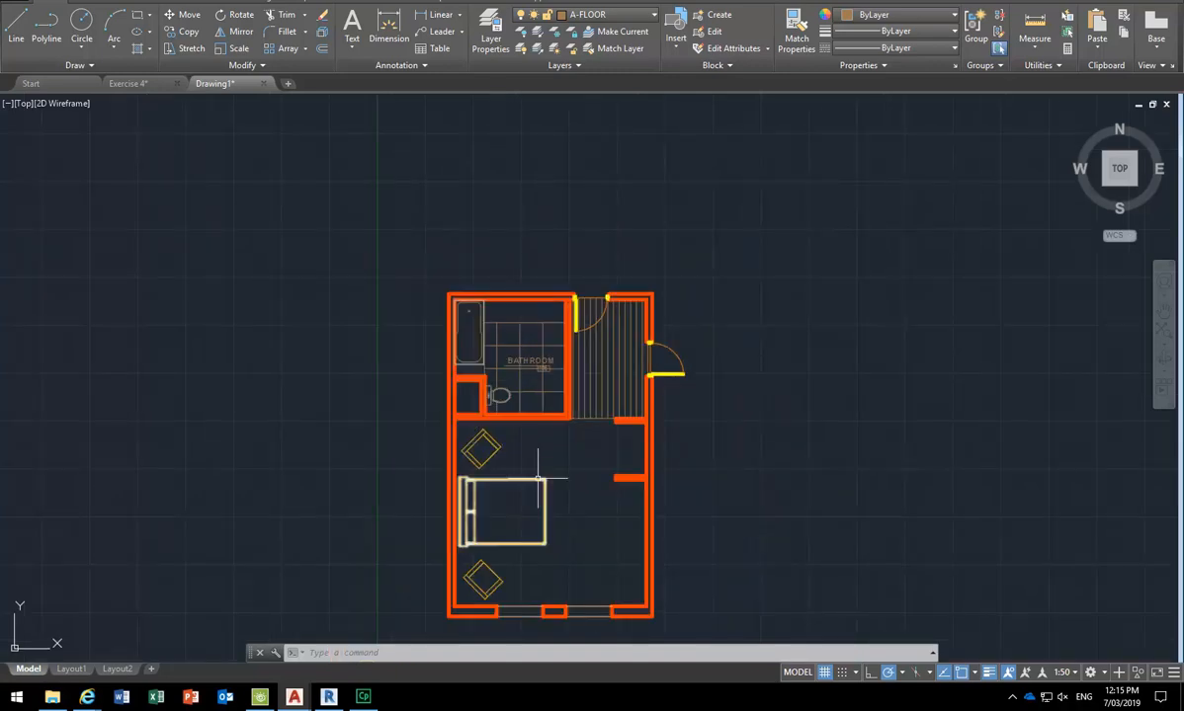
scroll(525, 383, up, 2)
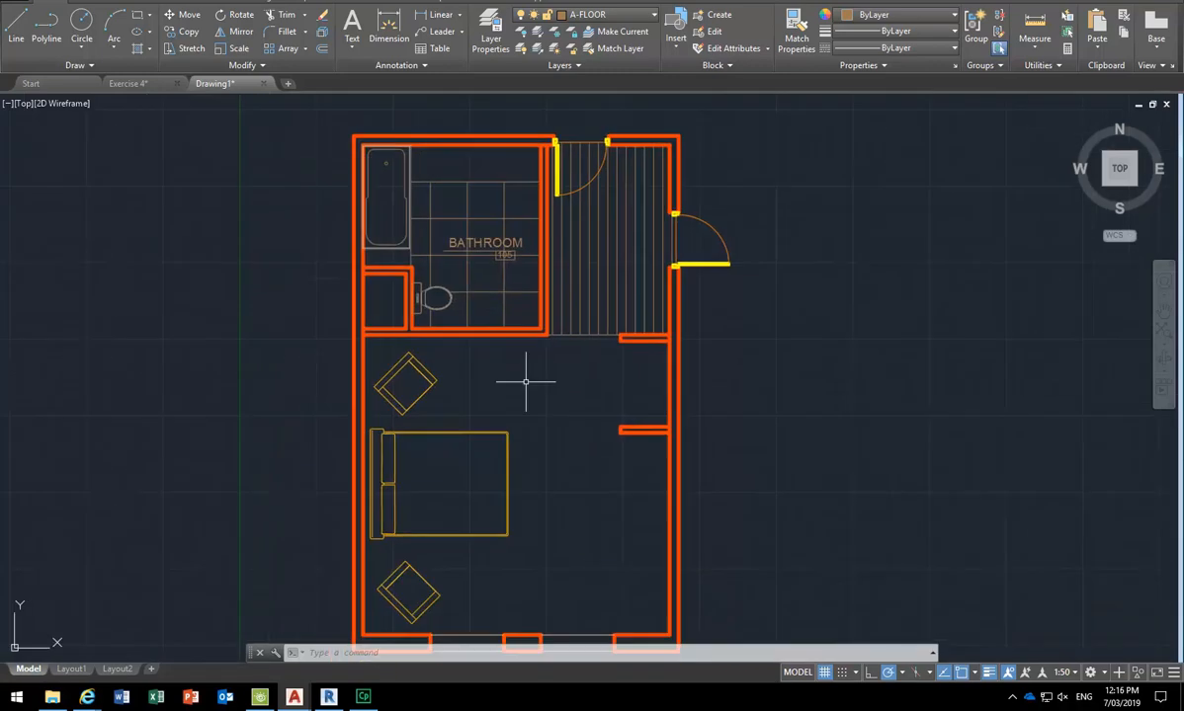
click(676, 36)
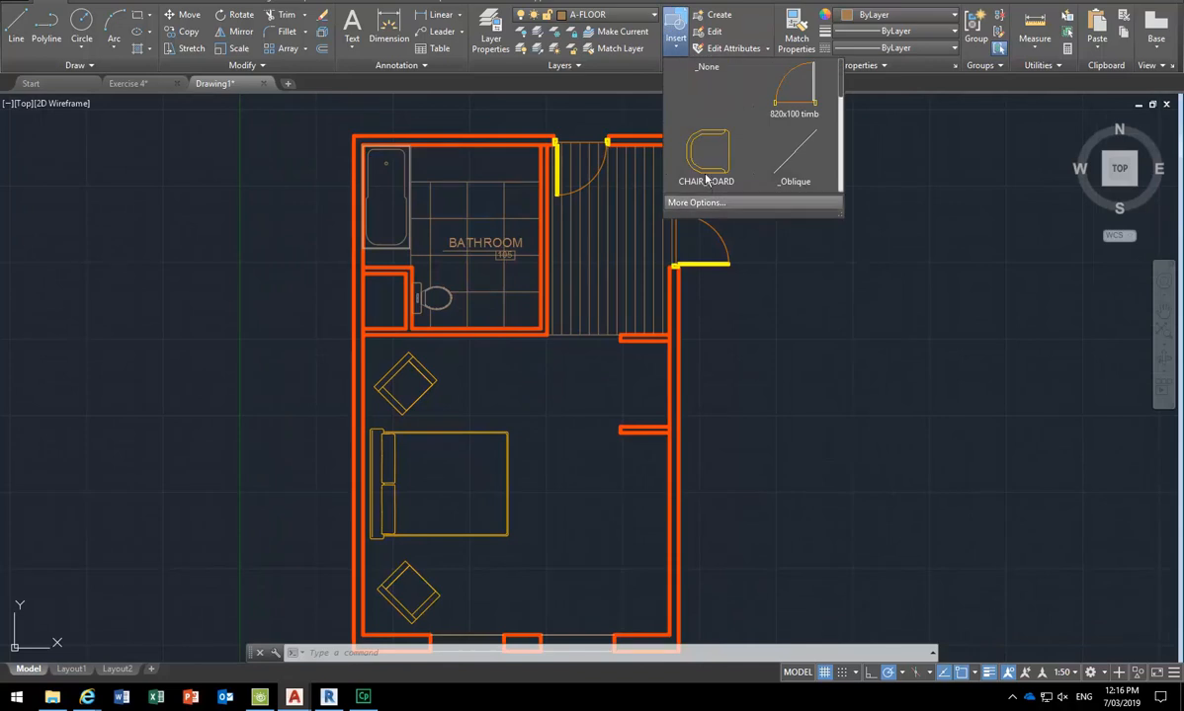
click(709, 203)
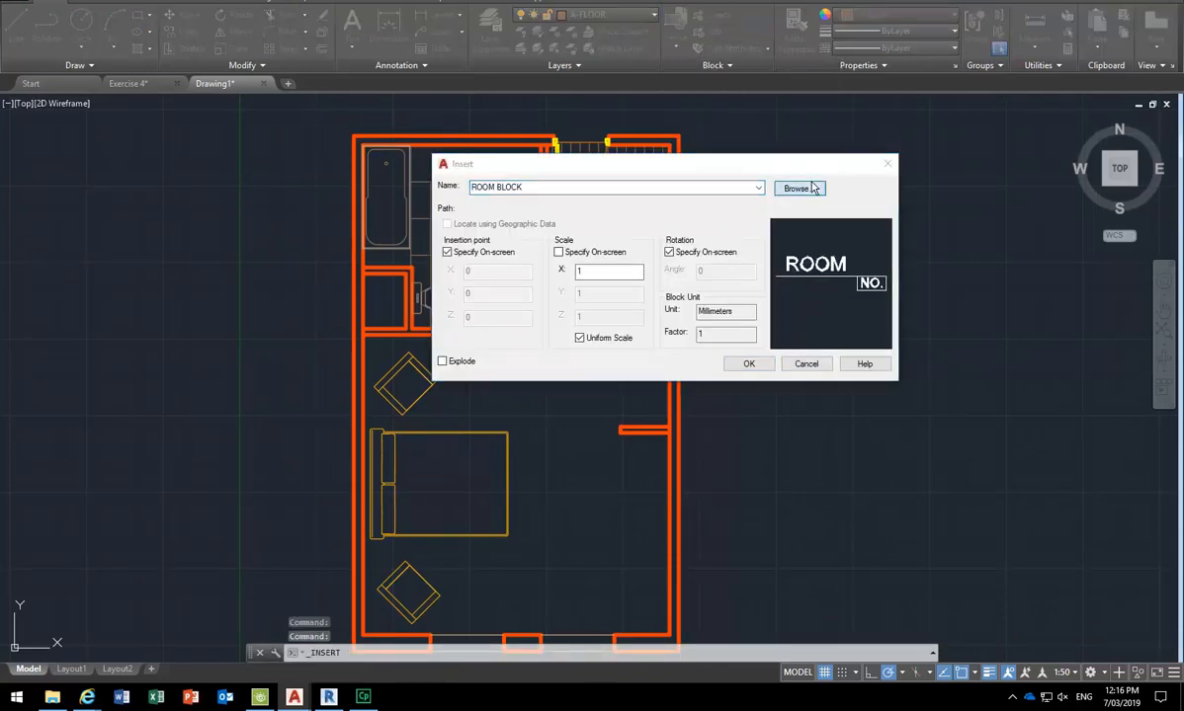
click(802, 189)
click(500, 312)
click(499, 324)
click(498, 338)
click(497, 351)
click(496, 365)
click(497, 378)
click(497, 391)
click(497, 406)
click(496, 419)
Go up to the BLOCKS folder and preview its drawing files from 820x100 timb to tree-04.
click(849, 180)
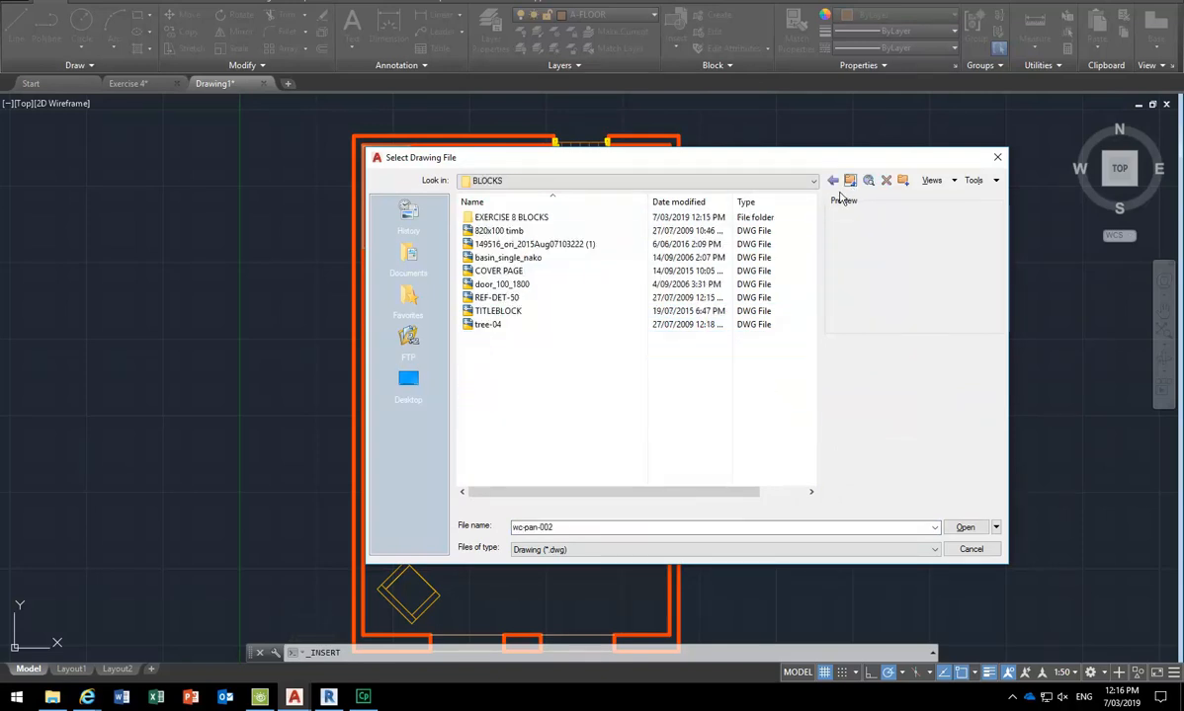
click(567, 232)
click(538, 244)
click(491, 258)
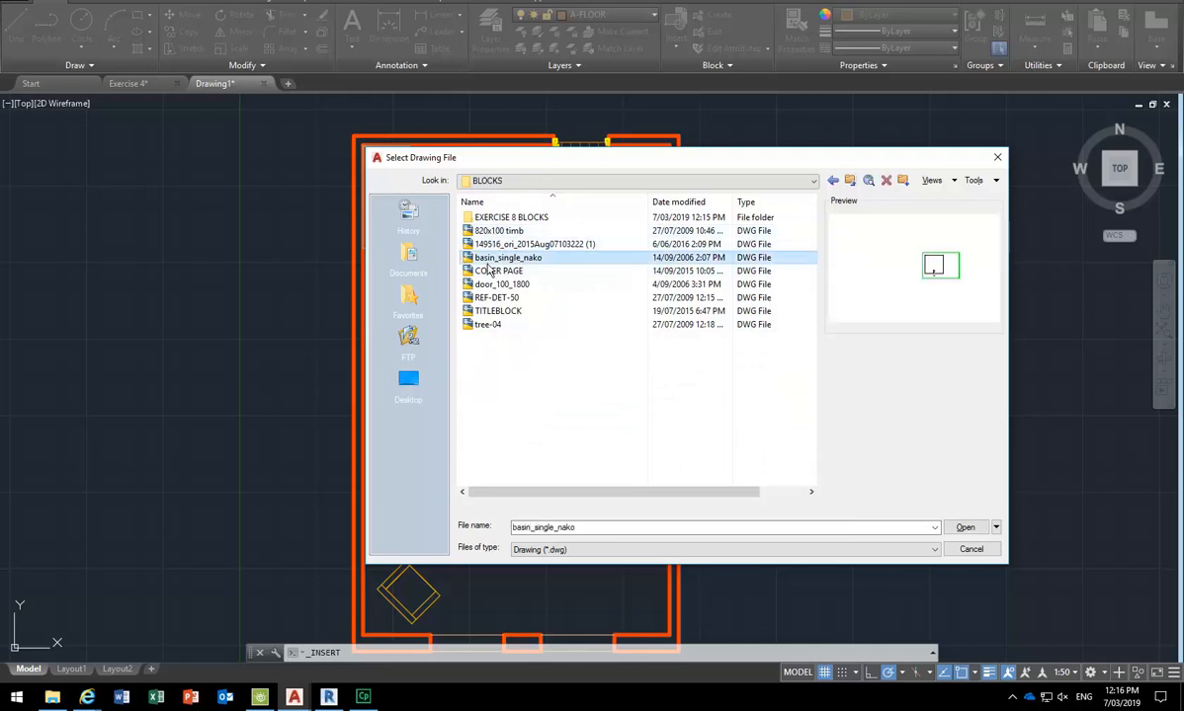
click(486, 272)
click(486, 284)
click(486, 298)
click(485, 311)
click(484, 325)
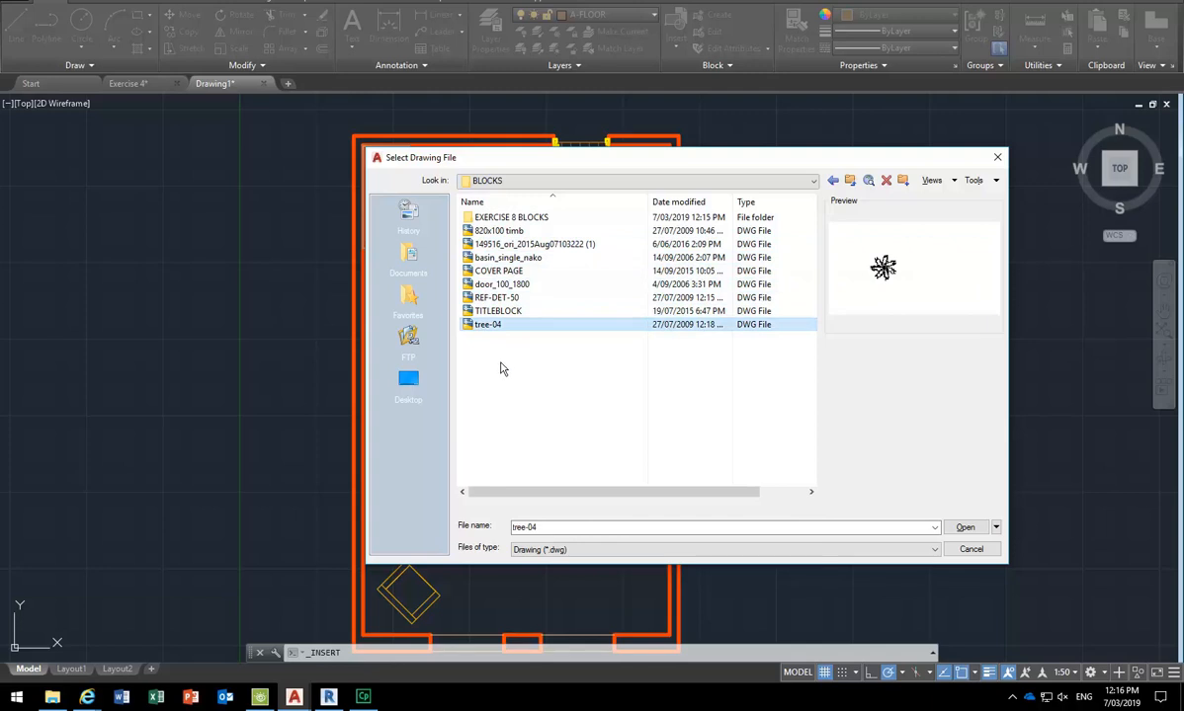
click(499, 369)
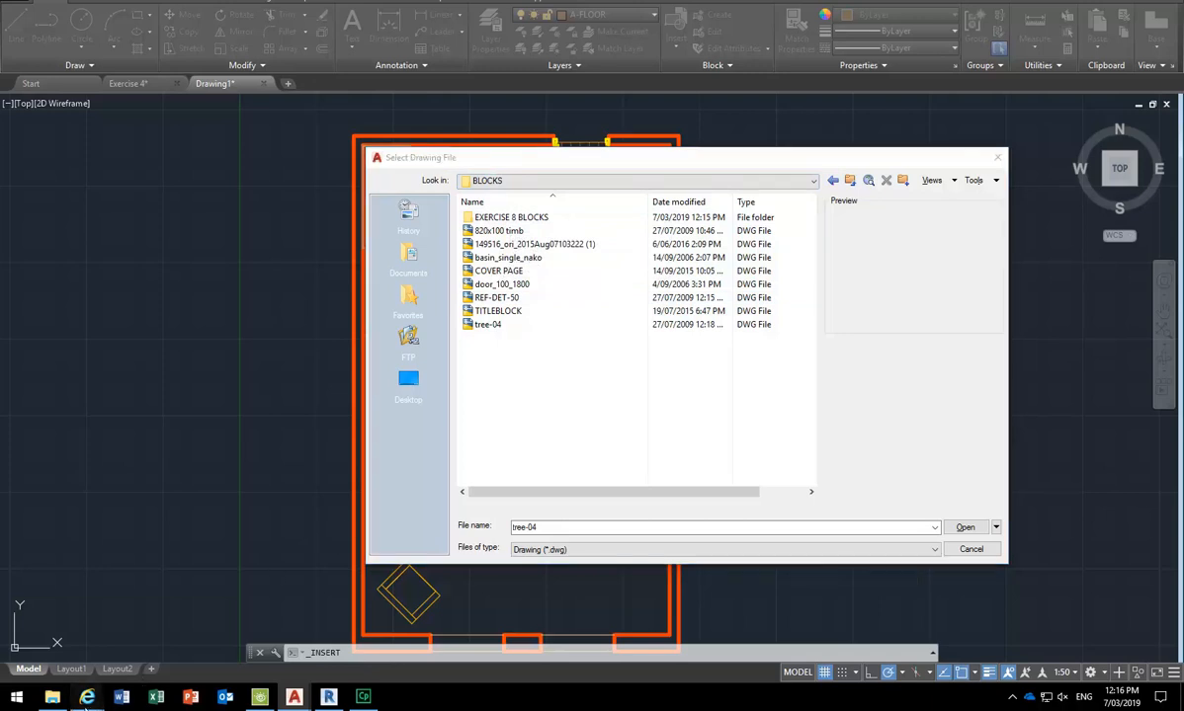
Switch to the reference PDF in Internet Explorer, examine the partition plan and the lighting legend page, and return to AutoCAD.
click(87, 697)
click(813, 636)
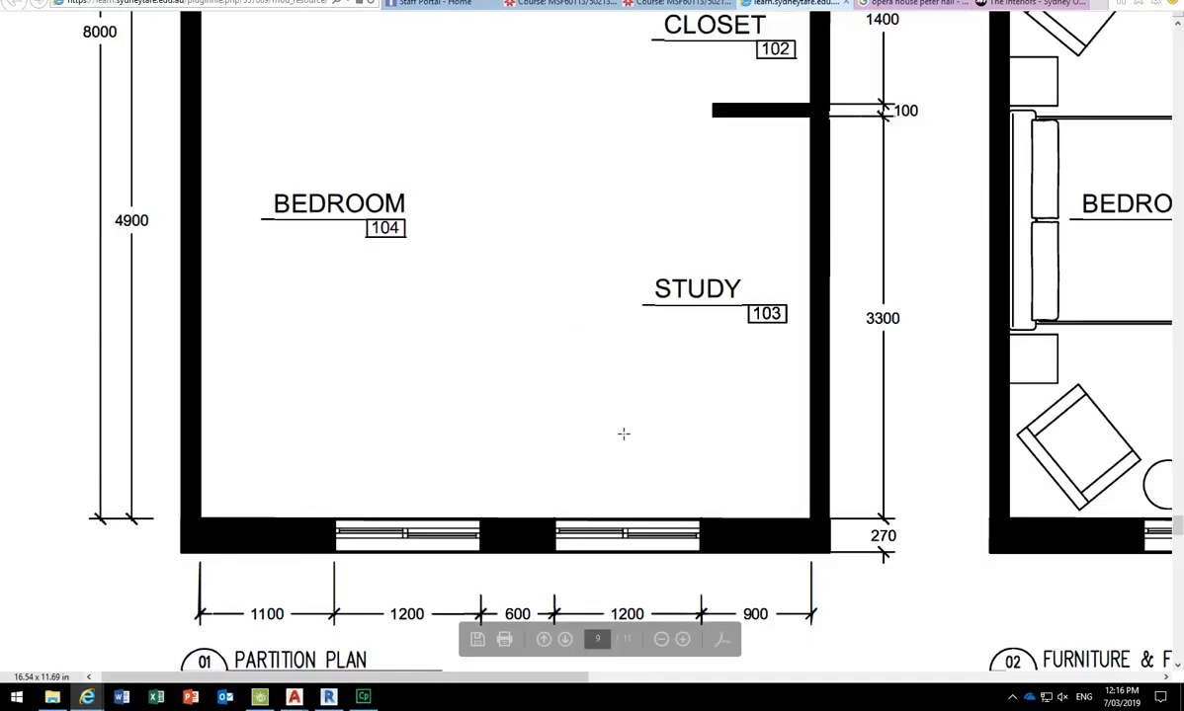
ctrl+scroll(589, 360, down, 2)
scroll(589, 360, down, 3)
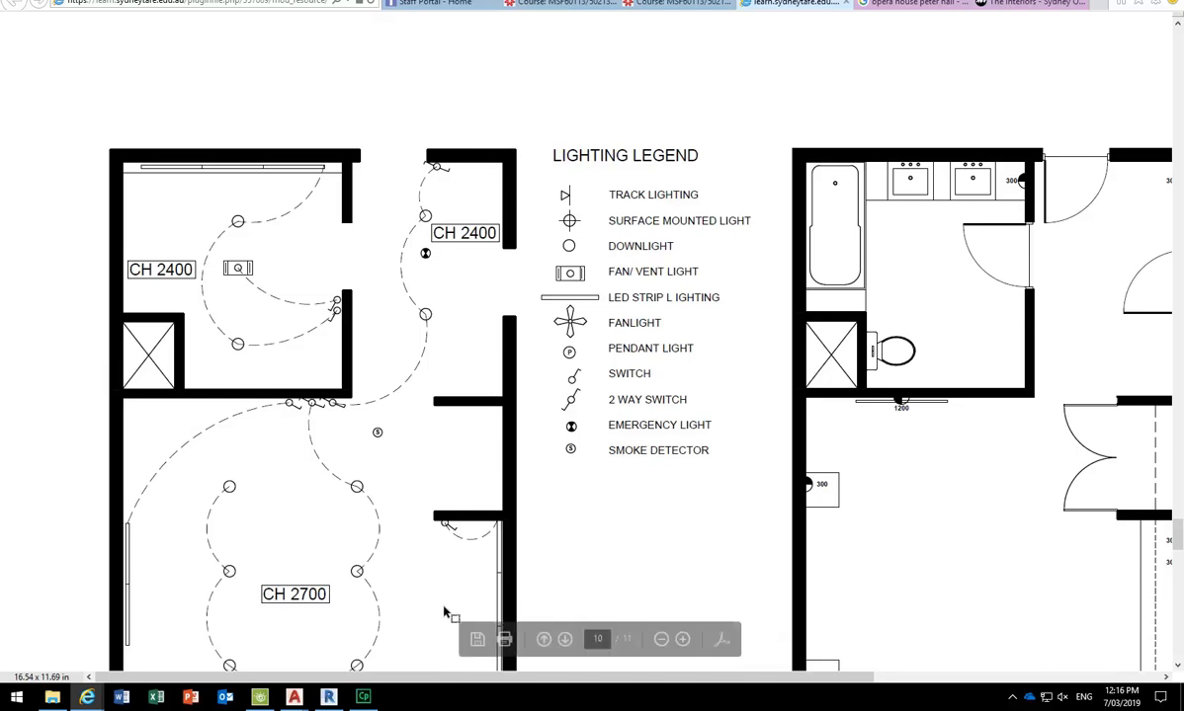
click(1098, 6)
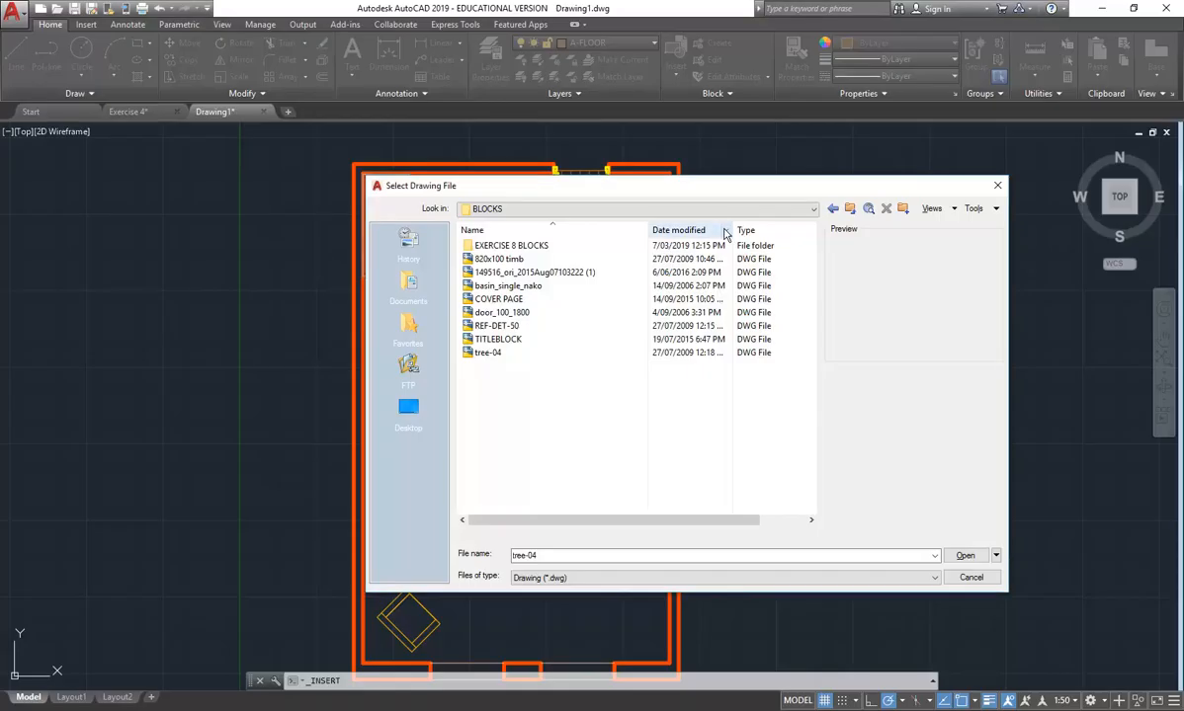
Browse the AutoCAD Library for legend drawings, checking the standard symbol, BLOCKS, AutoCAD 2d and Blocks_2D folders.
click(849, 210)
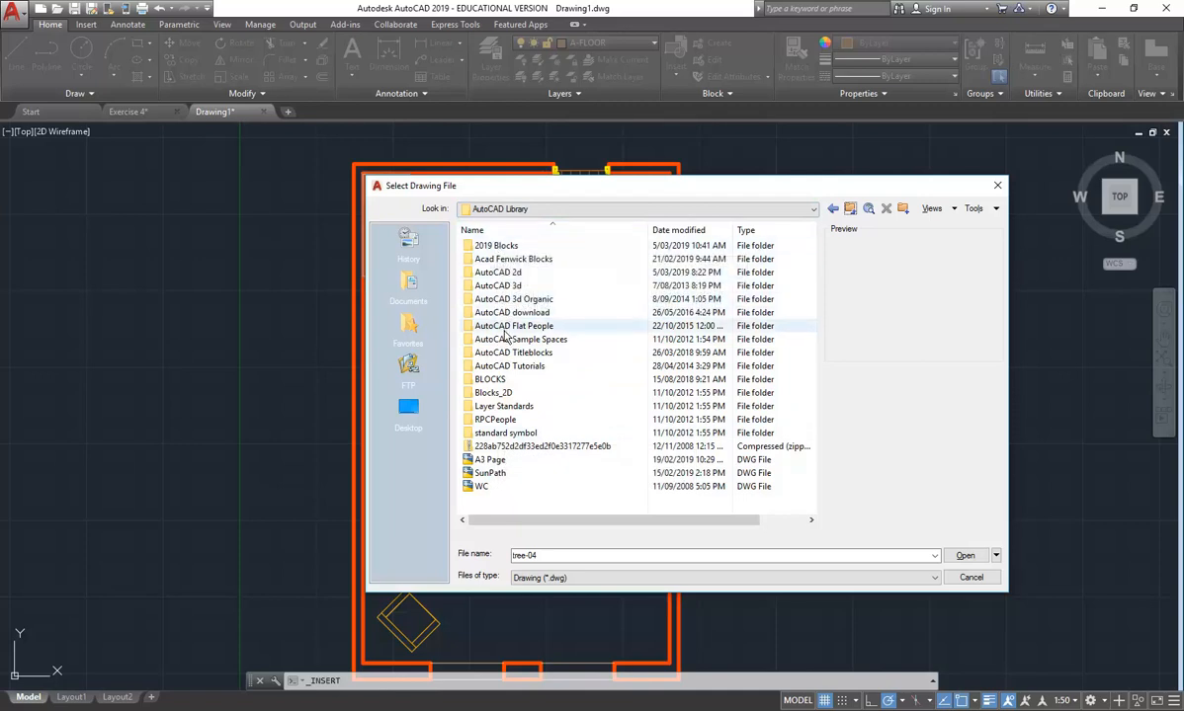
double_click(497, 435)
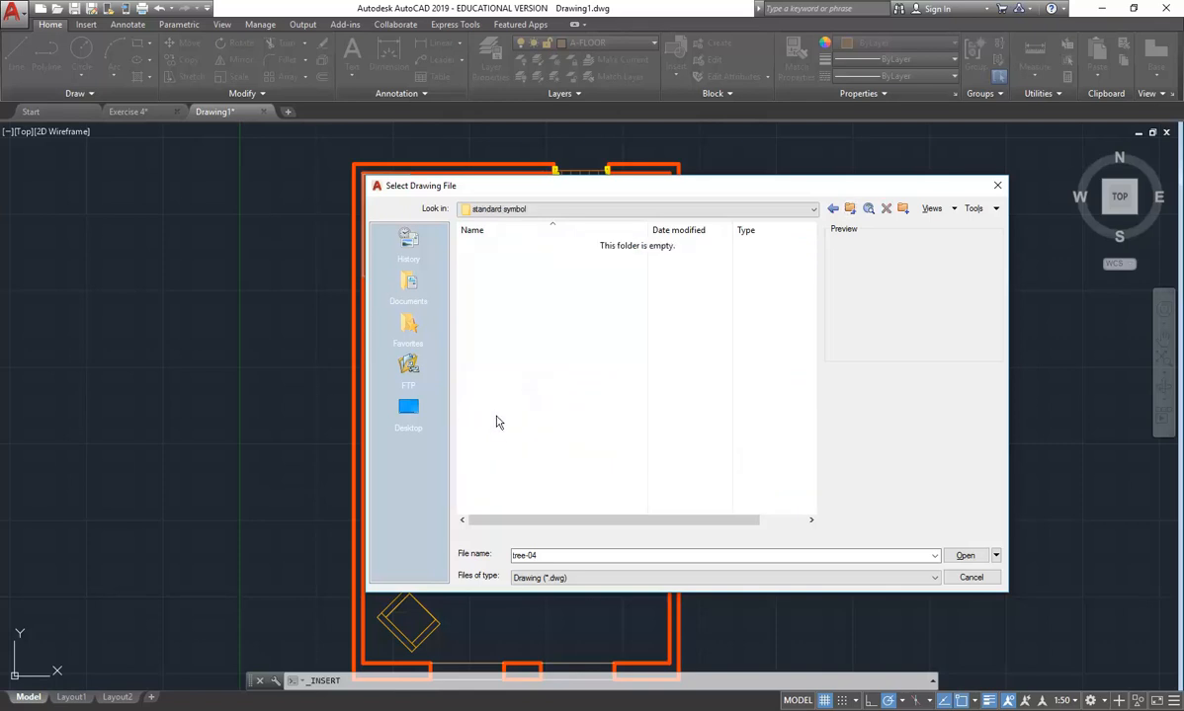
click(850, 211)
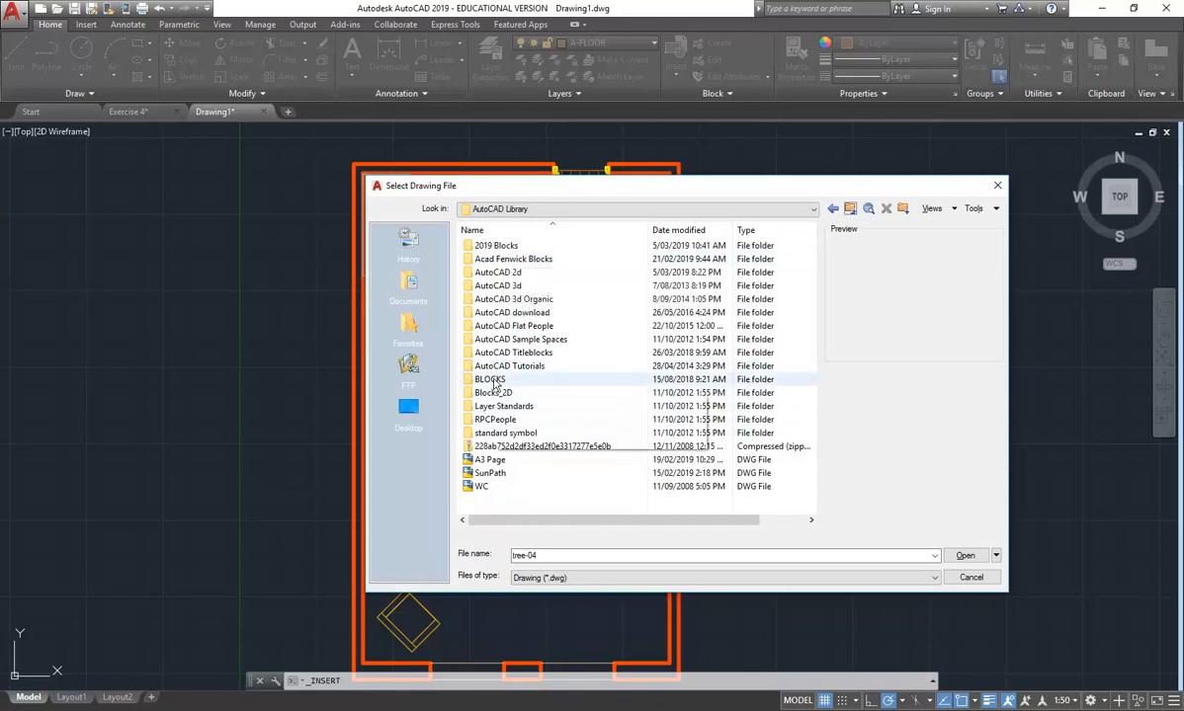
double_click(490, 380)
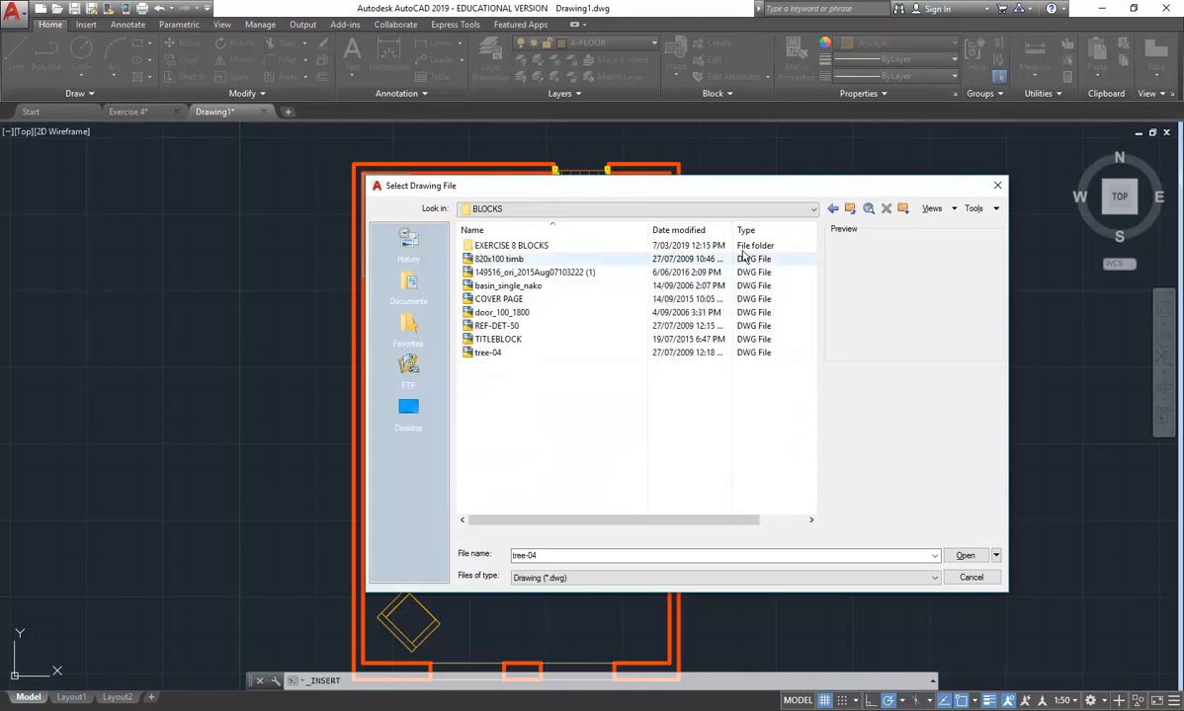
click(833, 209)
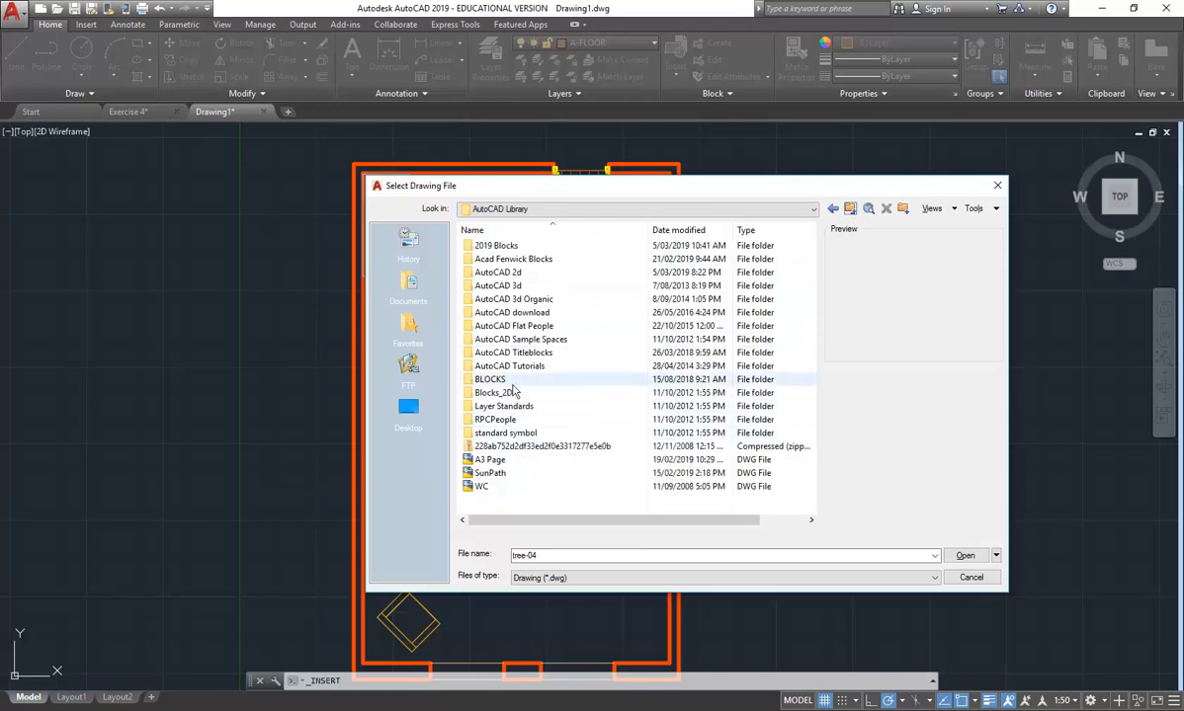
double_click(499, 273)
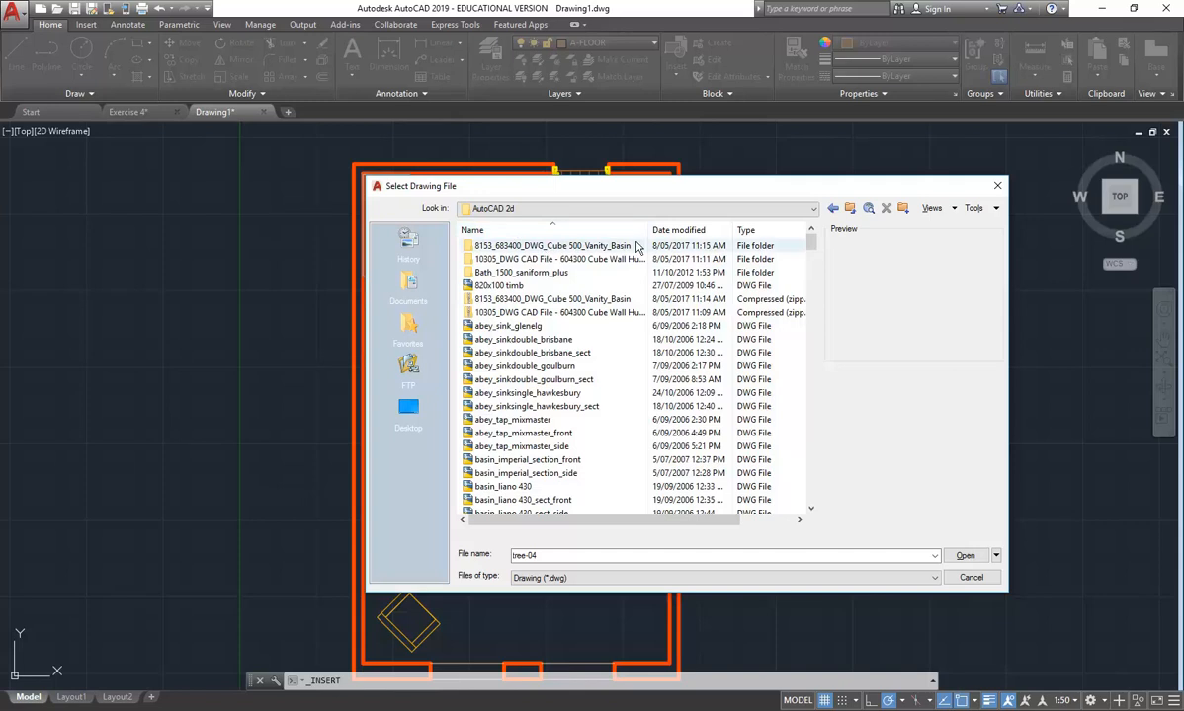
drag(648, 231, 684, 230)
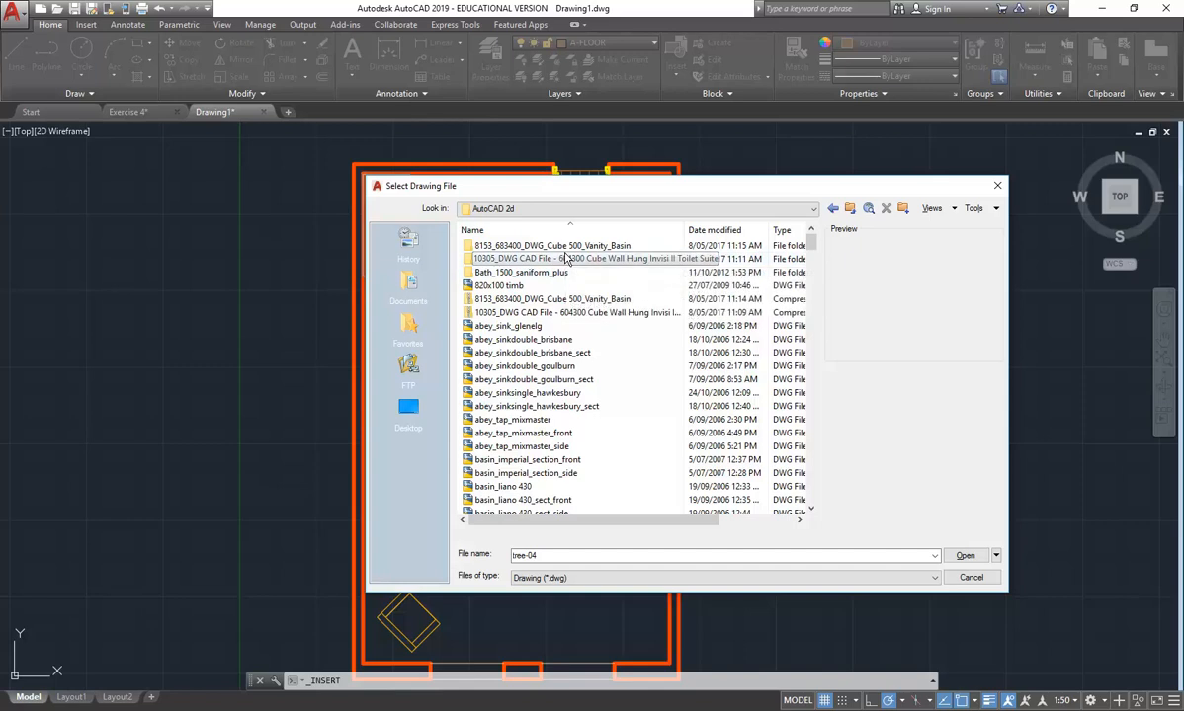
click(849, 209)
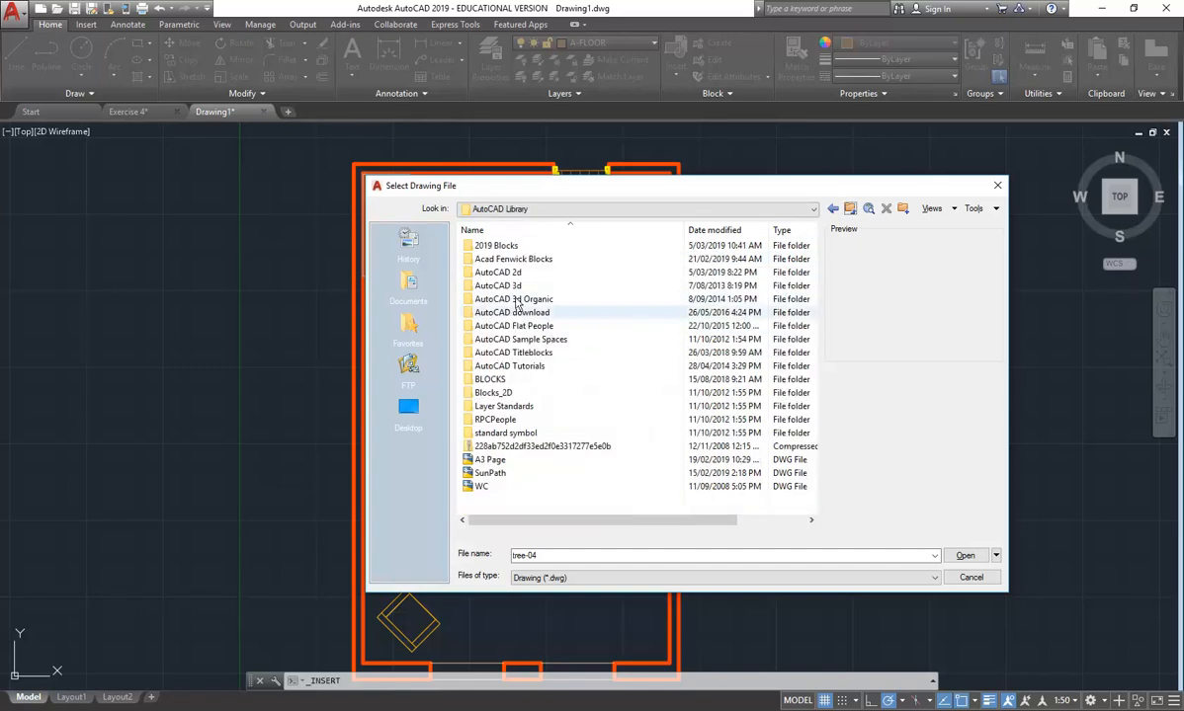
double_click(493, 392)
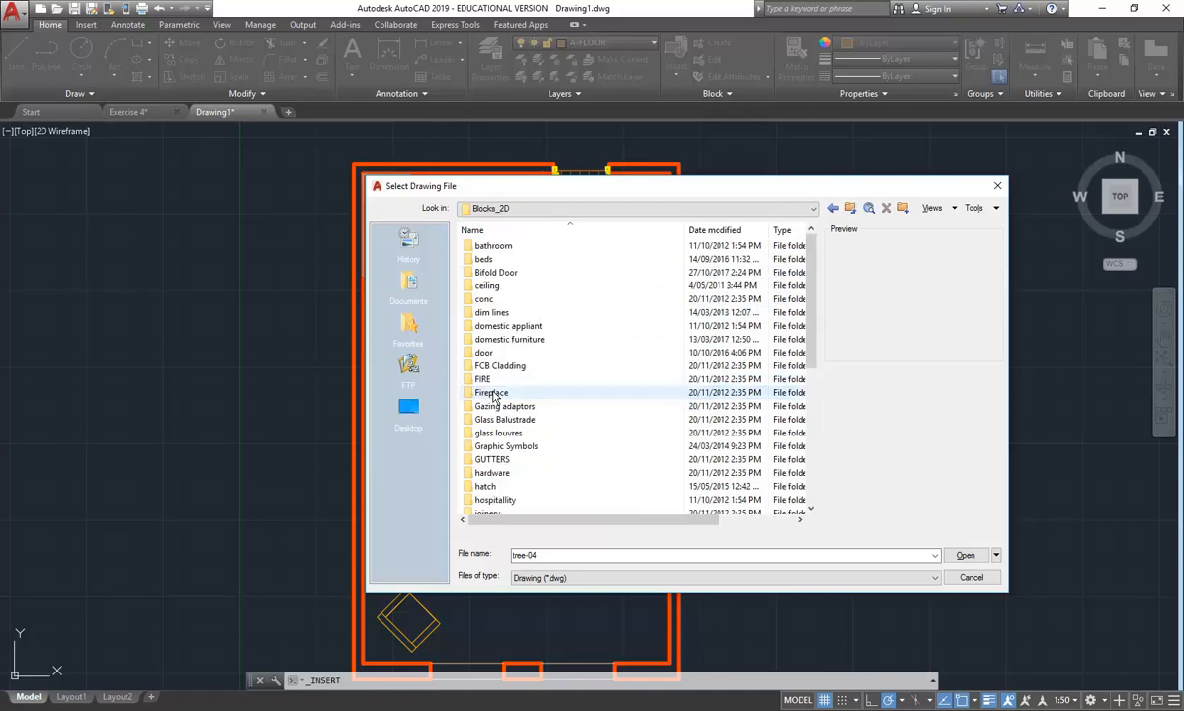
scroll(510, 443, down, 5)
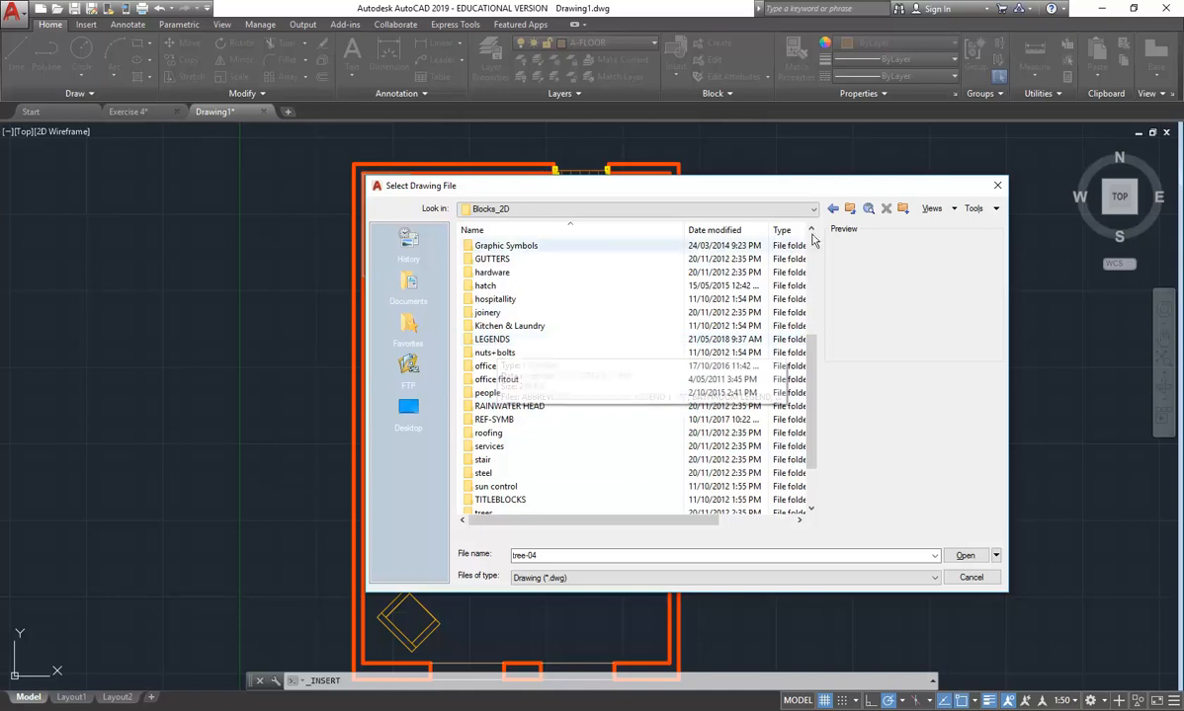
key(BackSpace)
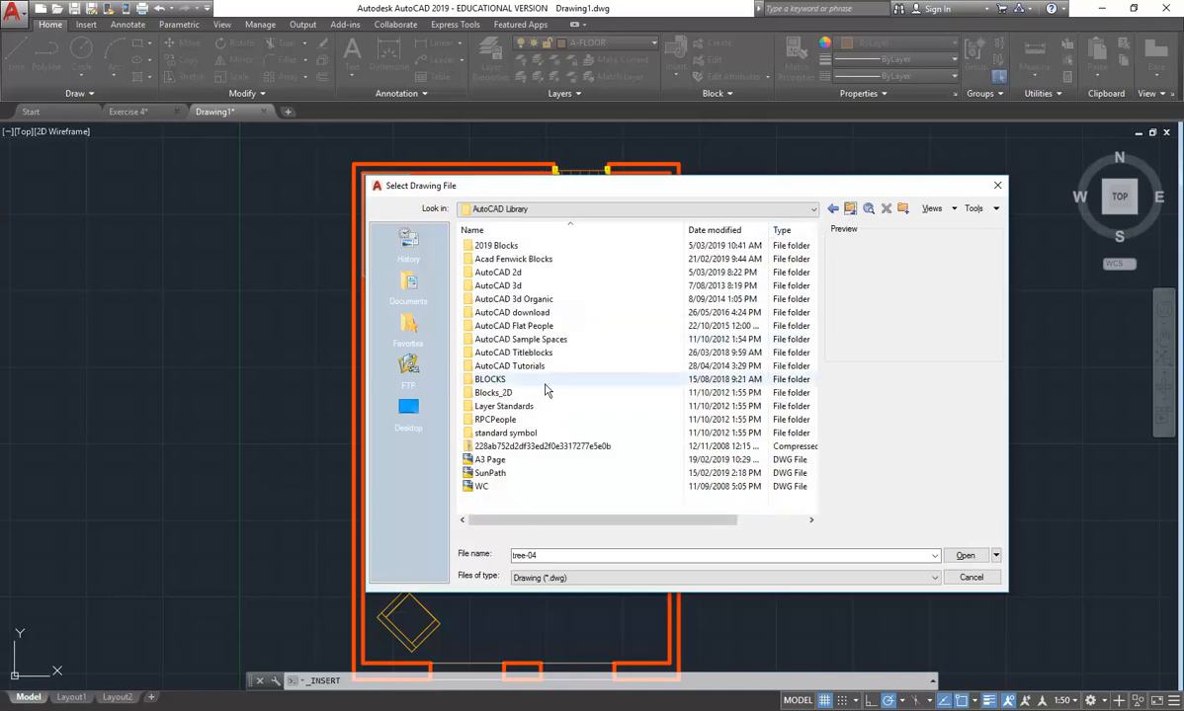
Go to the LEGENDS folder inside Blocks_2D and compare the previews of the electrical legend drawings.
double_click(494, 394)
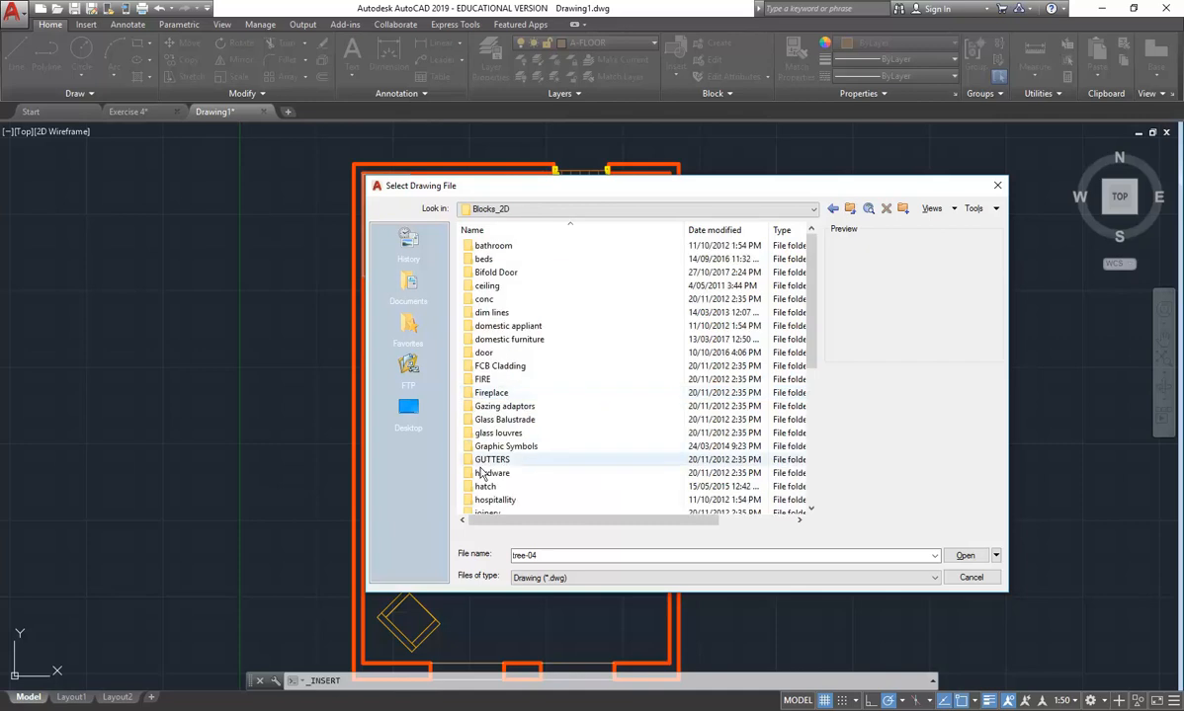
scroll(484, 464, down, 2)
double_click(502, 464)
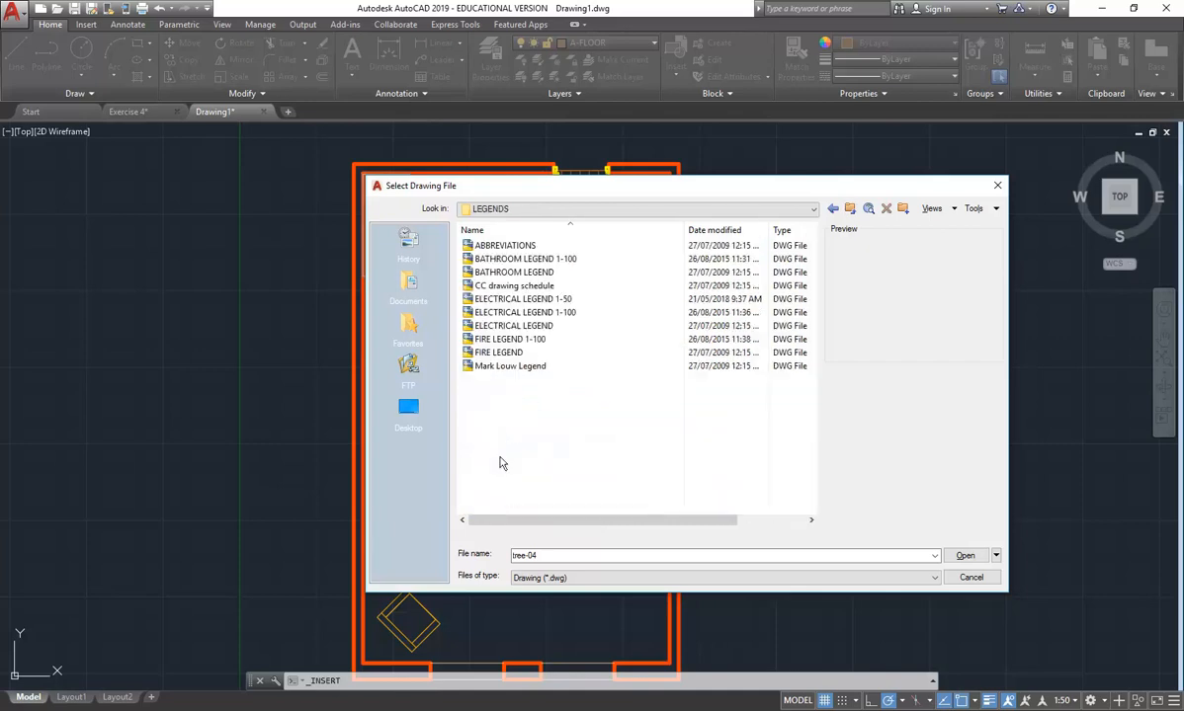
click(503, 313)
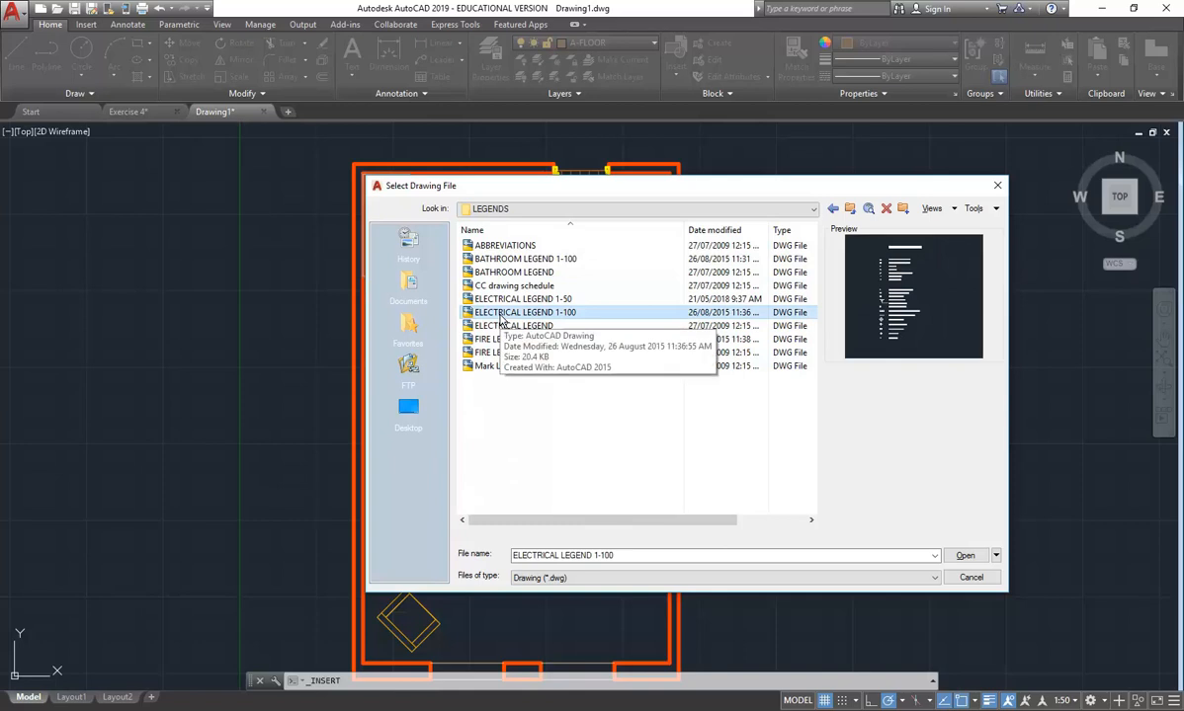
click(504, 325)
click(505, 299)
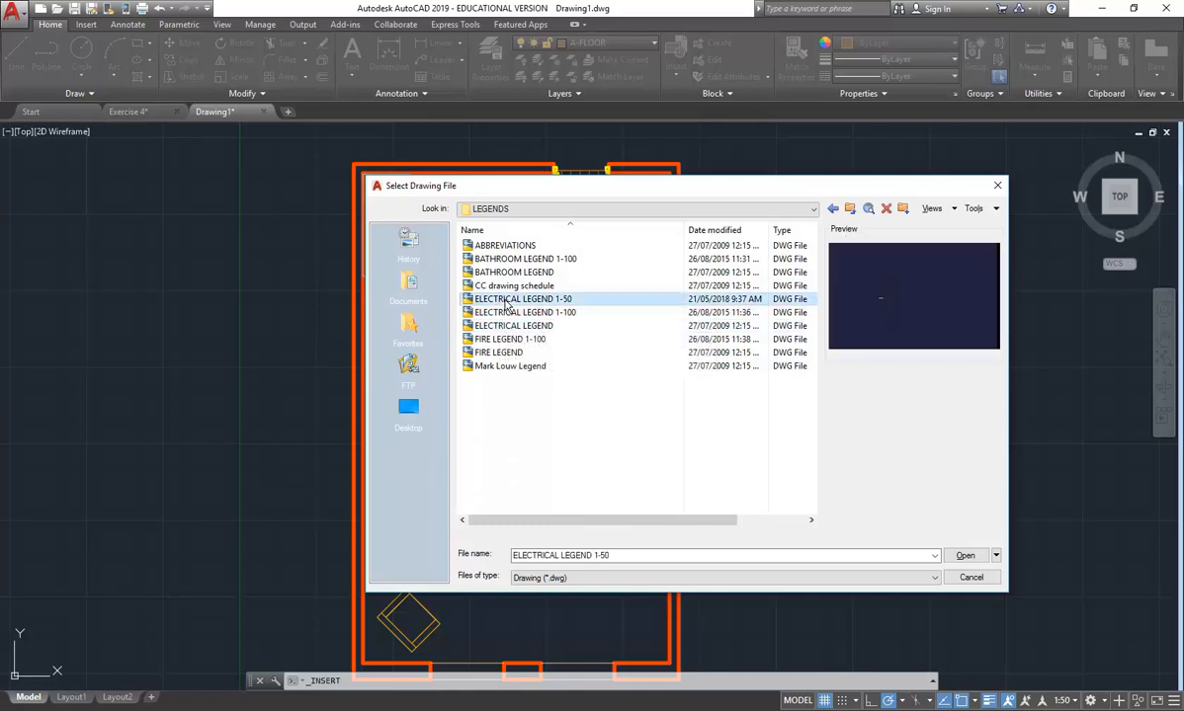
click(498, 312)
click(501, 301)
click(501, 311)
click(502, 301)
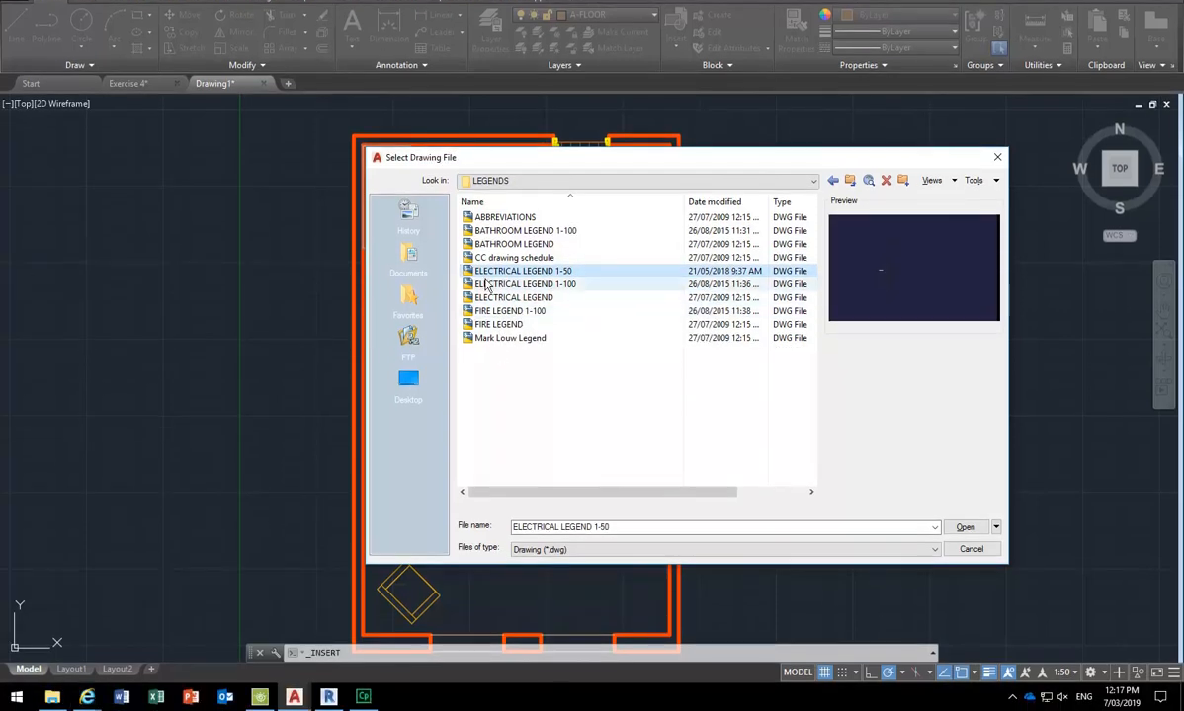
Insert ELECTRICAL LEGEND 1-50 at scale 1 and place it horizontally to the right of the floor plan.
double_click(476, 273)
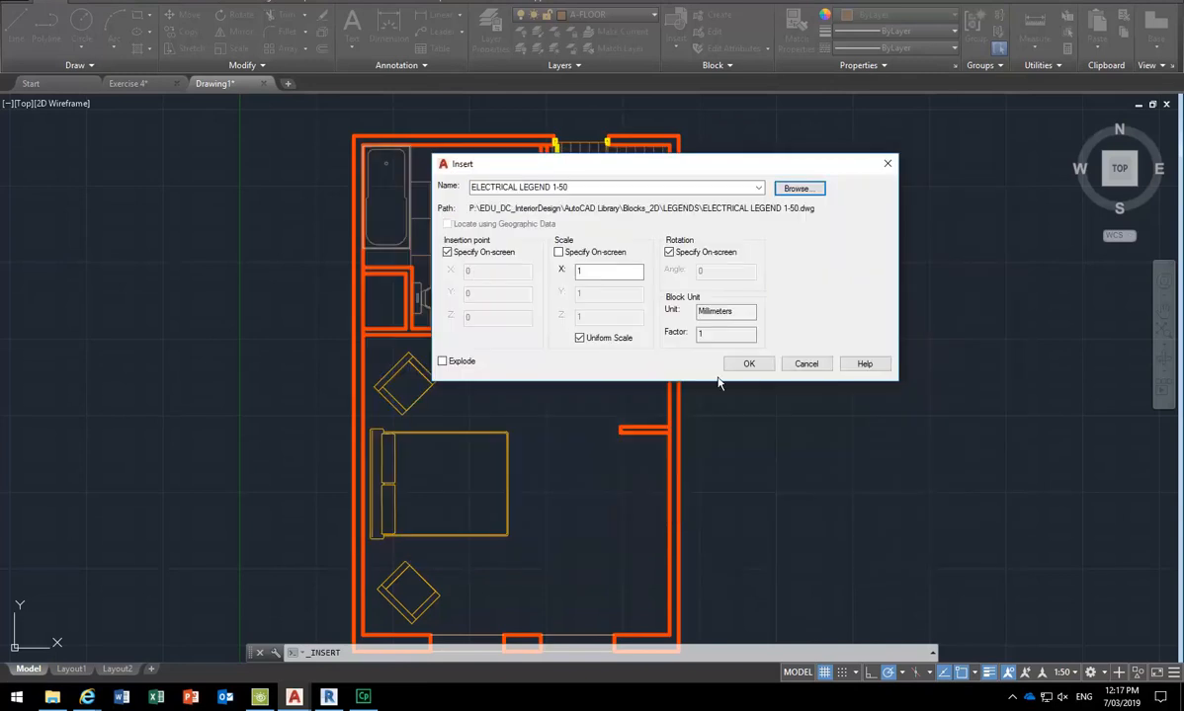
click(749, 364)
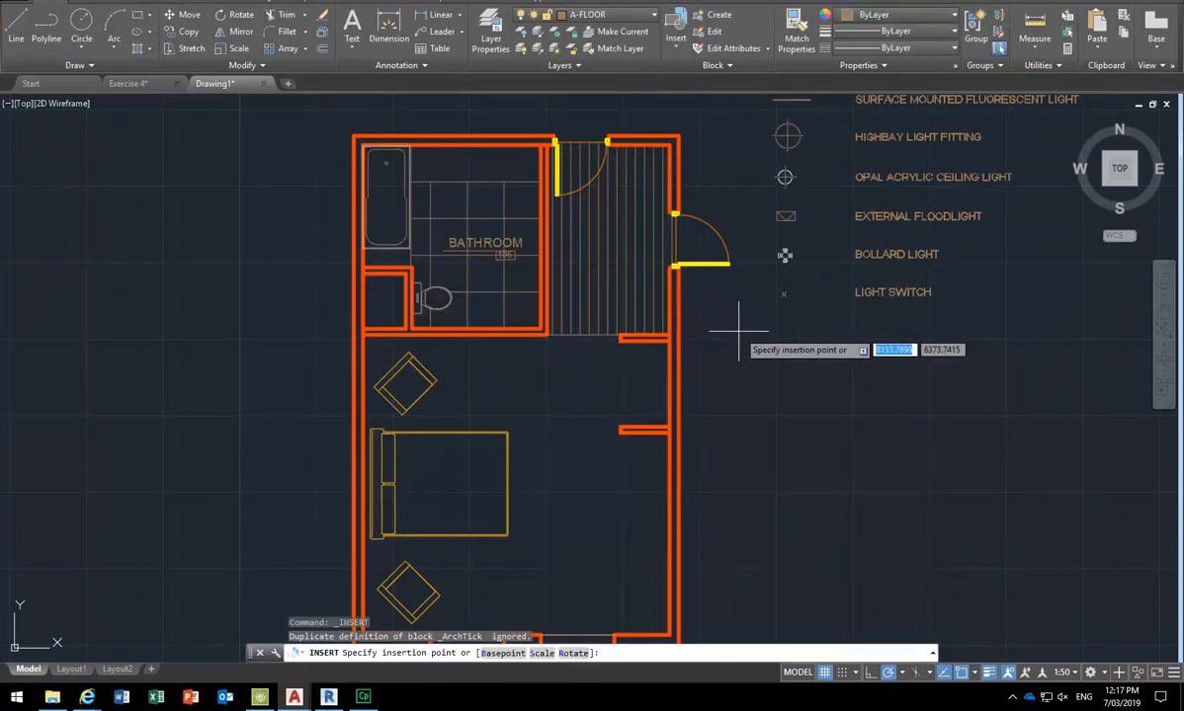
scroll(729, 400, down, 4)
middle_drag(726, 404, 573, 405)
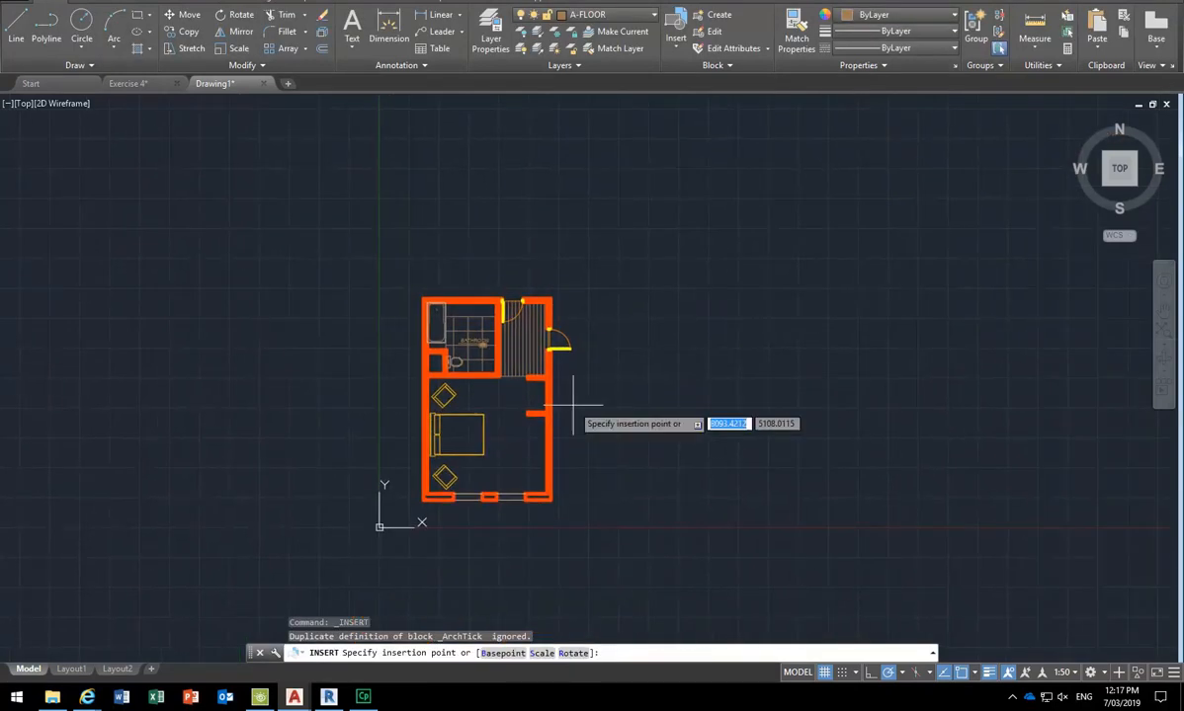
click(624, 493)
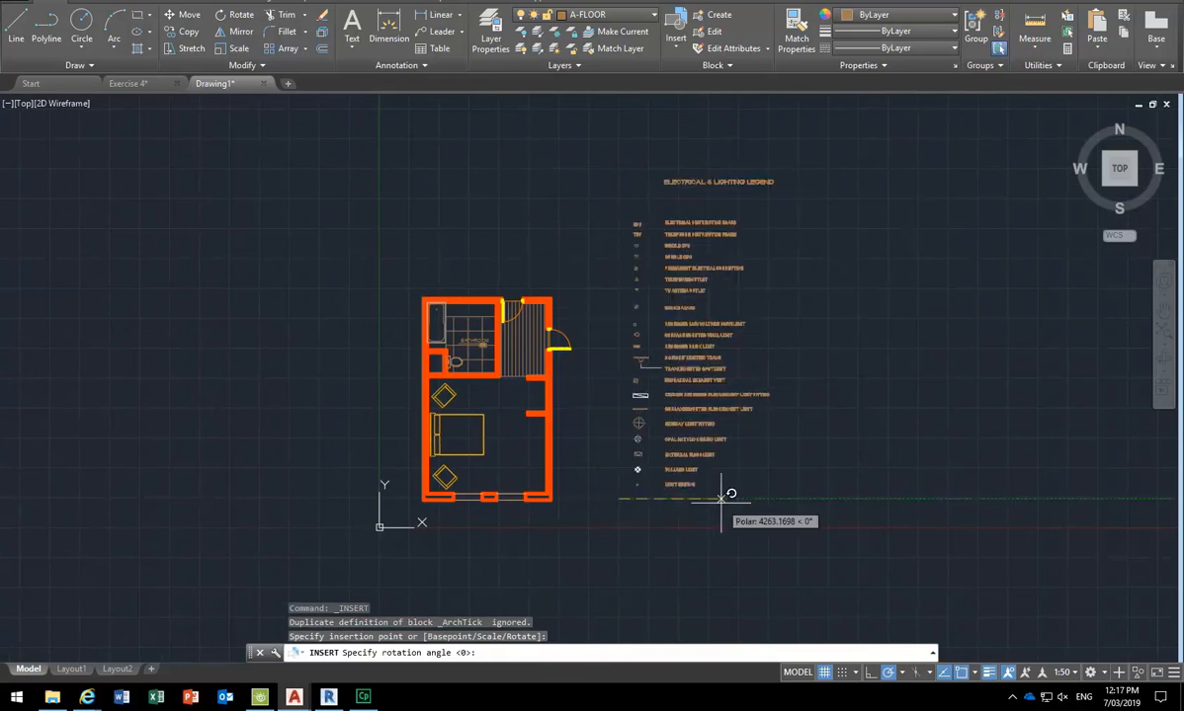
click(726, 493)
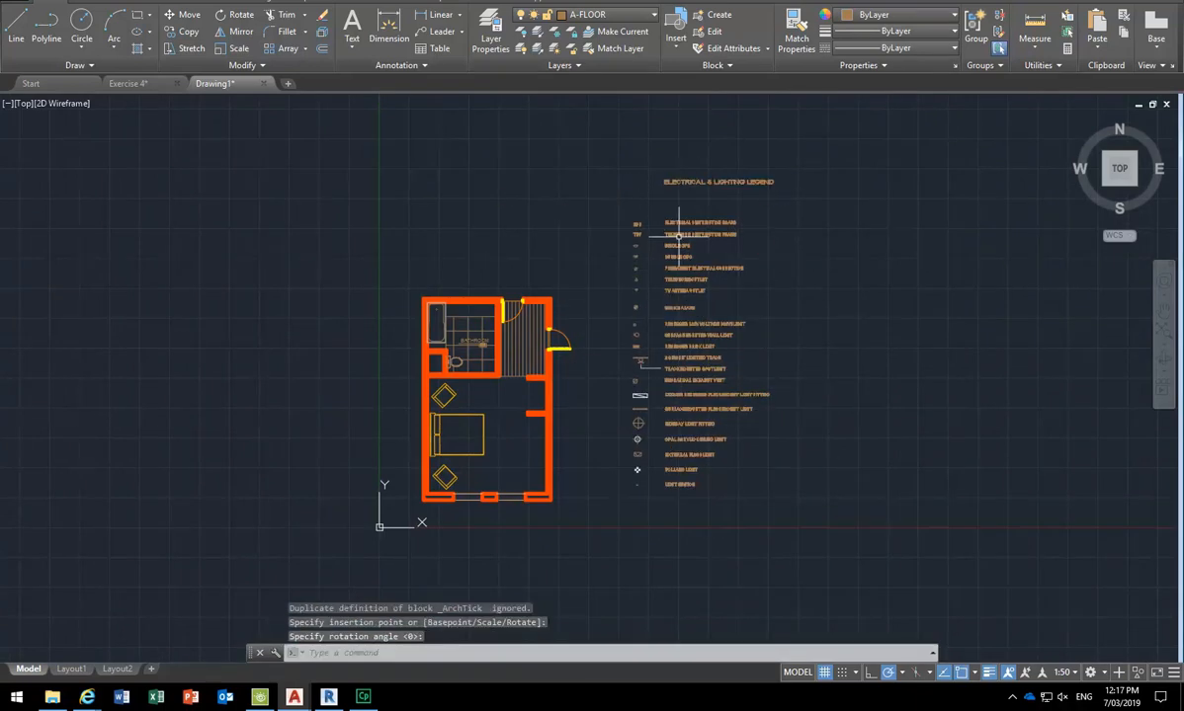
Explode the inserted electrical and lighting legend block.
click(681, 235)
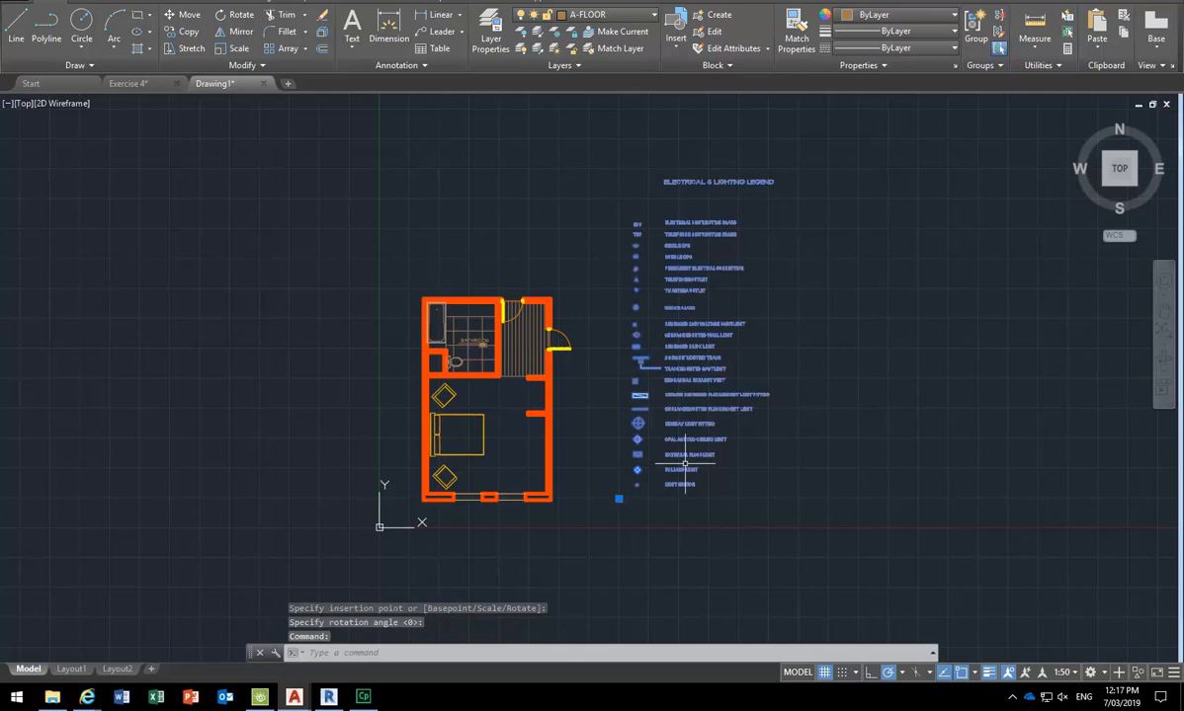
middle_drag(608, 212, 514, 210)
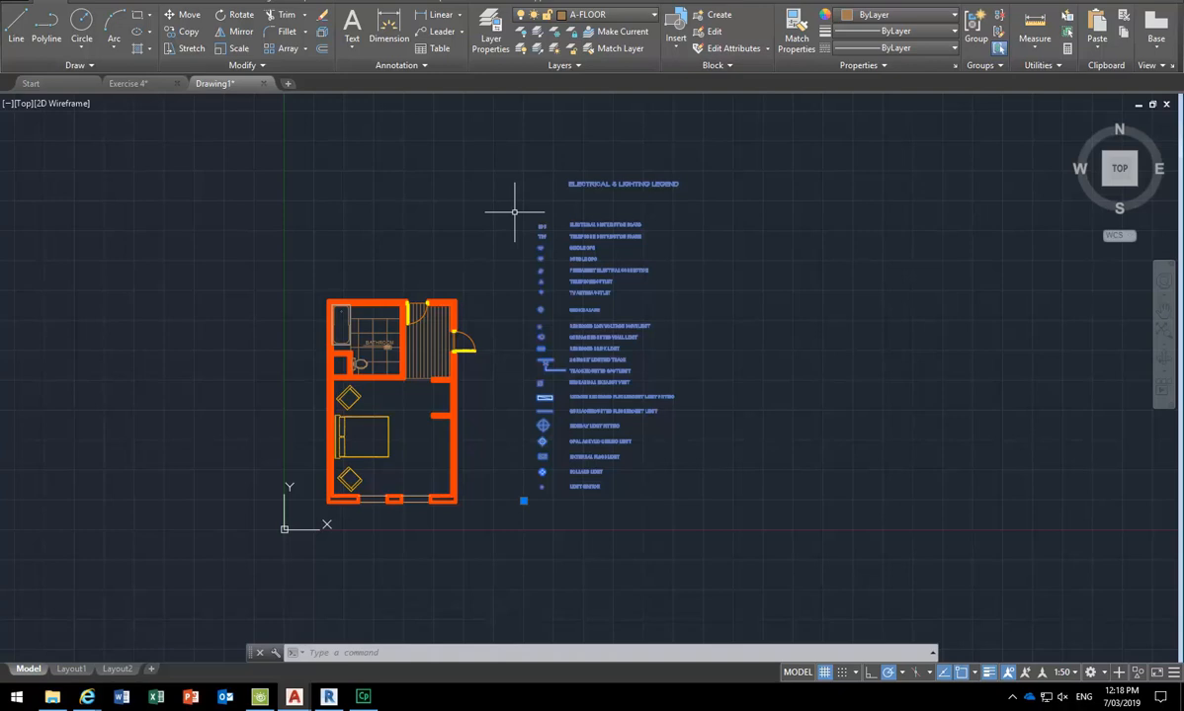
click(323, 33)
Erase the BOLLARD LIGHT and EXTERNAL FLOODLIGHT entries with their symbols from the legend.
scroll(576, 454, up, 4)
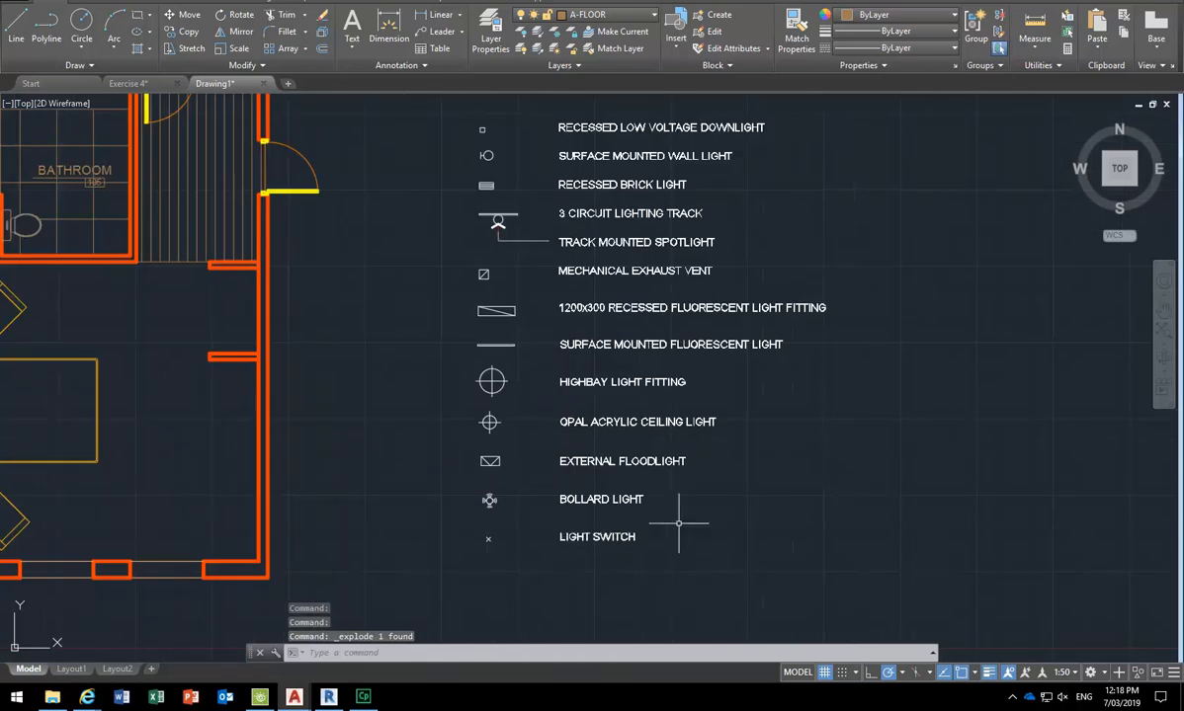
click(680, 502)
key(Delete)
click(697, 447)
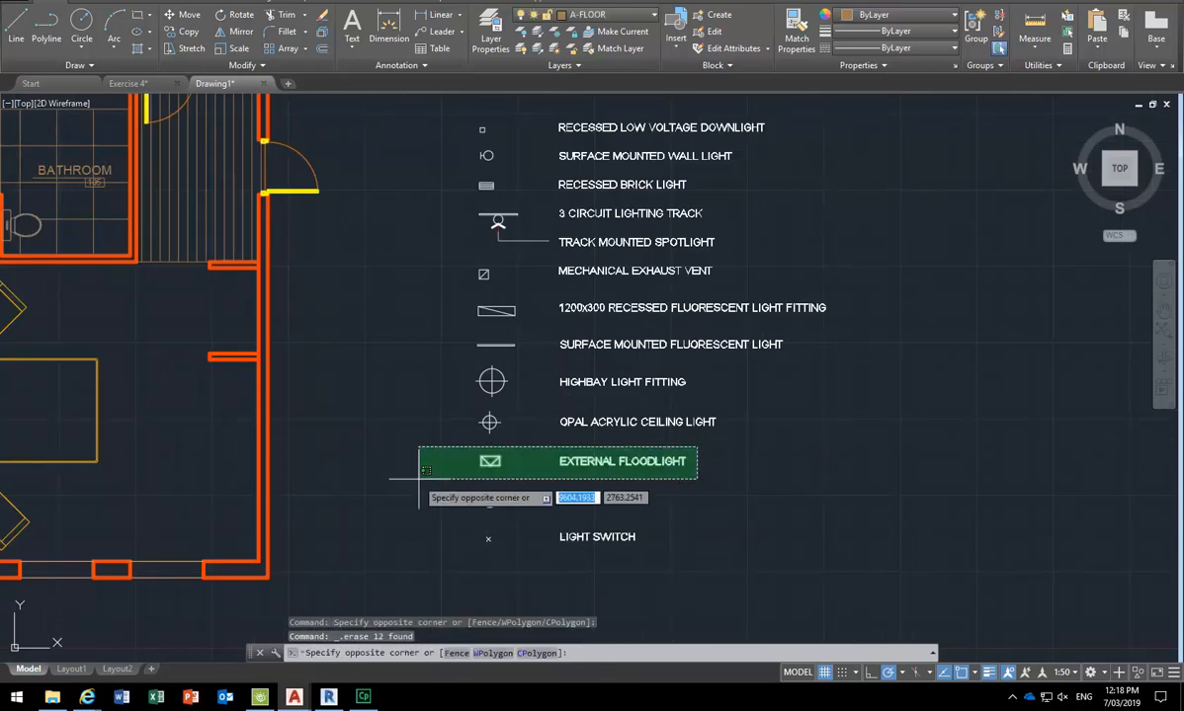
click(423, 478)
key(Delete)
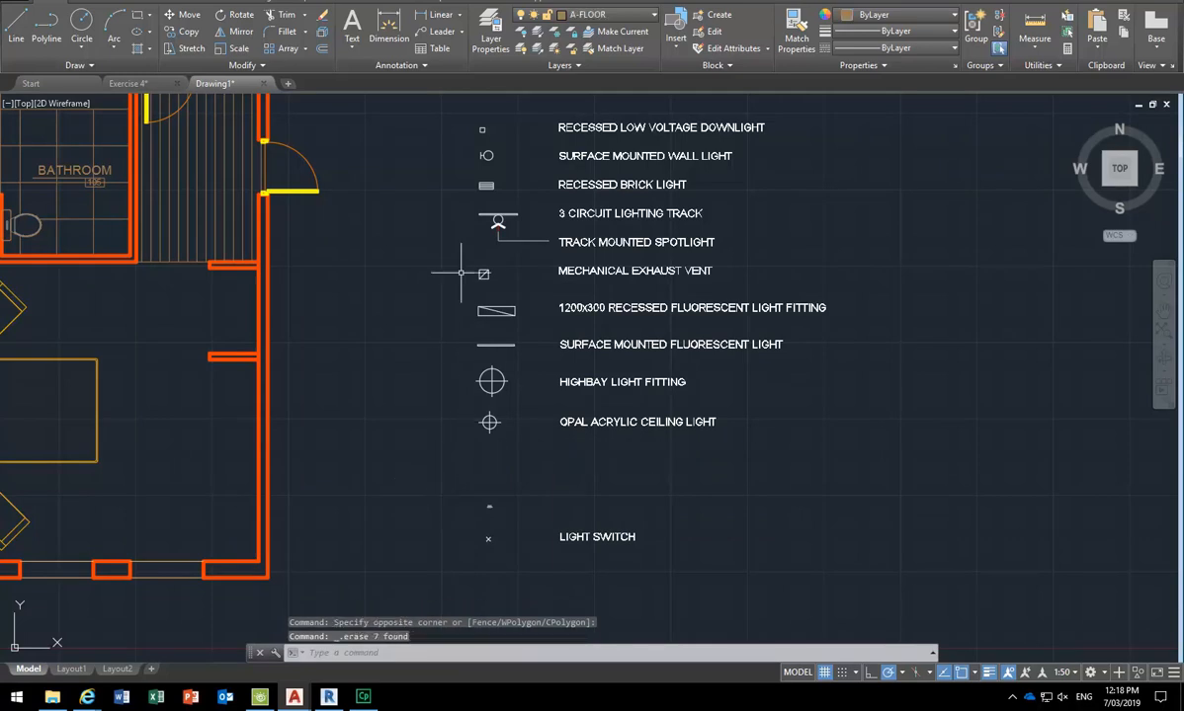
Move the LIGHT SWITCH entry and the leftover bollard fragment straight up towards the OPAL ACRYLIC CEILING LIGHT entry.
middle_drag(461, 272, 471, 342)
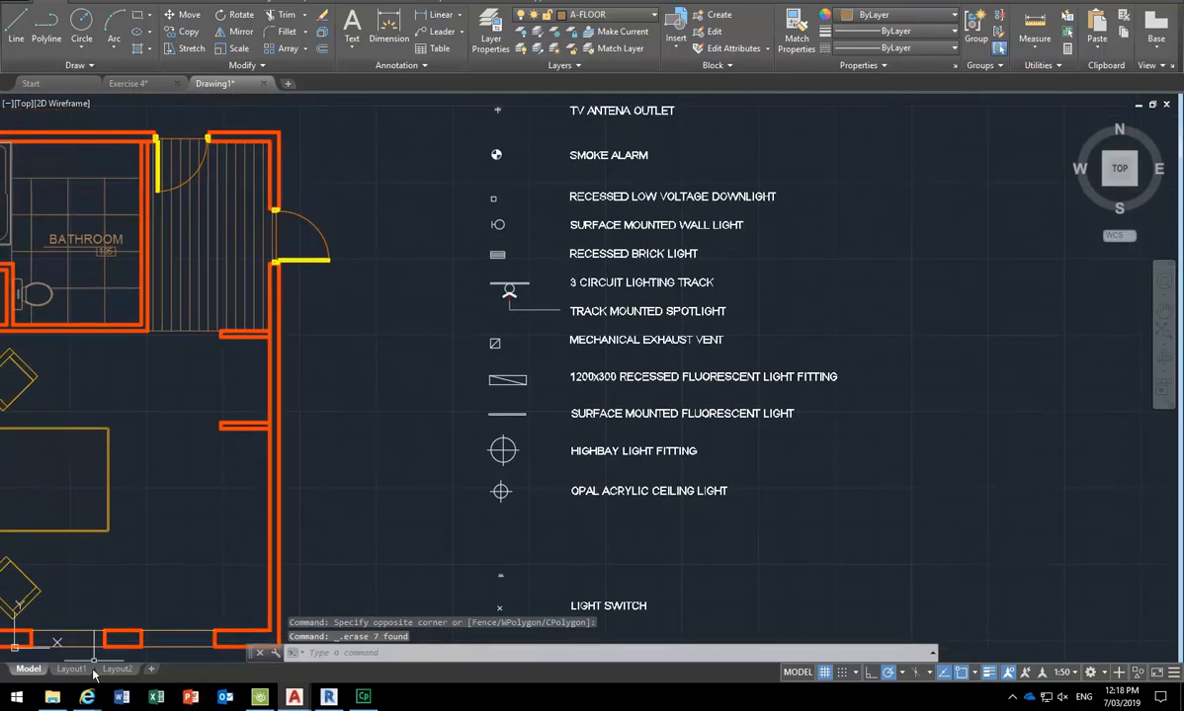
mouse_move(89, 699)
mouse_move(814, 640)
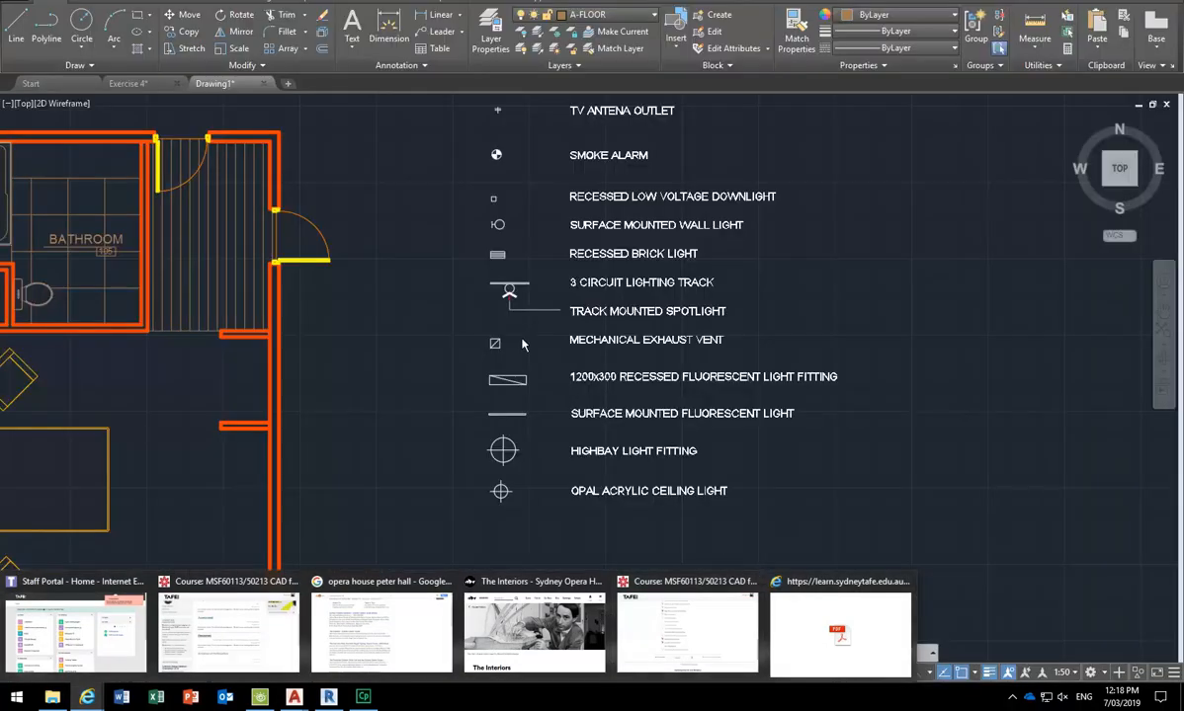
scroll(415, 336, down, 3)
middle_drag(428, 369, 412, 291)
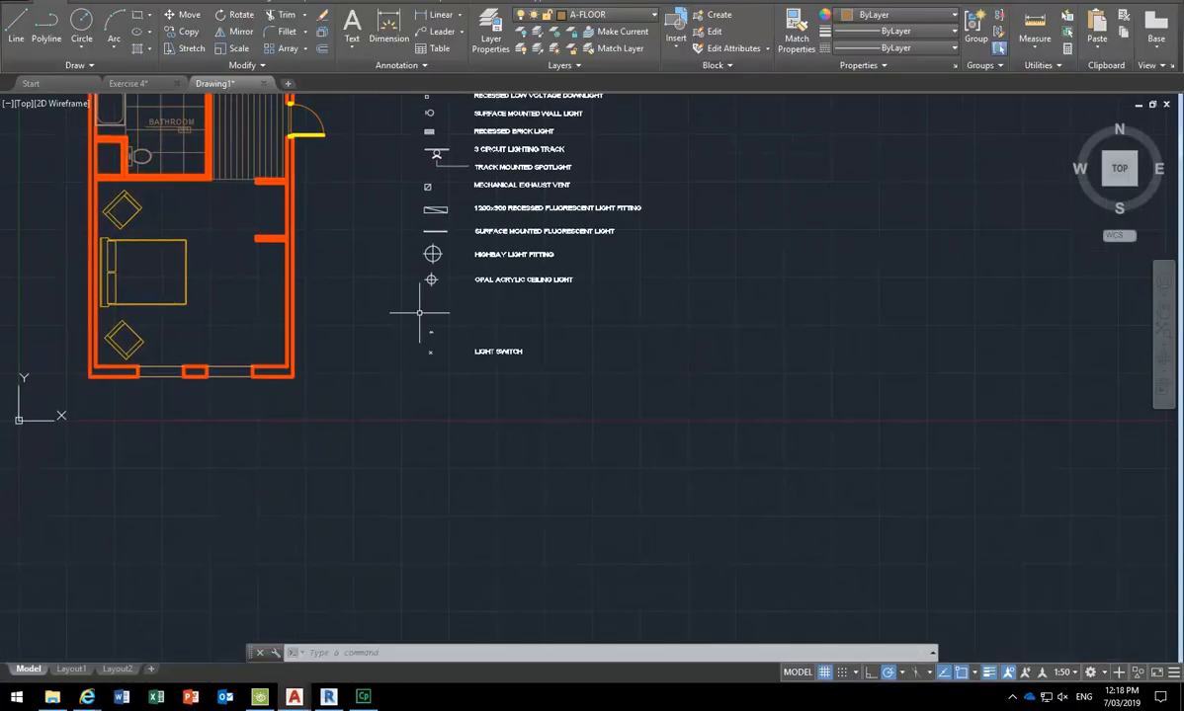
scroll(450, 391, up, 6)
click(407, 341)
click(753, 451)
click(185, 16)
click(336, 472)
click(346, 404)
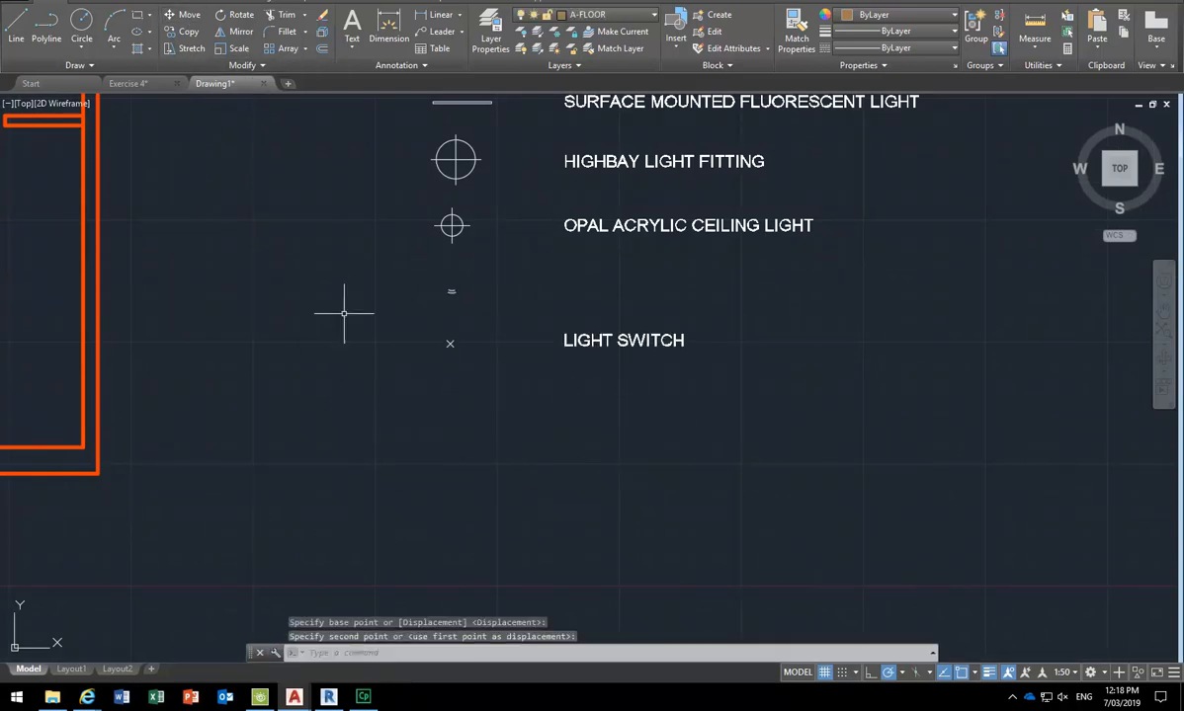
Erase the leftover fragment of the bollard light symbol above the LIGHT SWITCH entry.
click(454, 291)
click(420, 304)
click(510, 269)
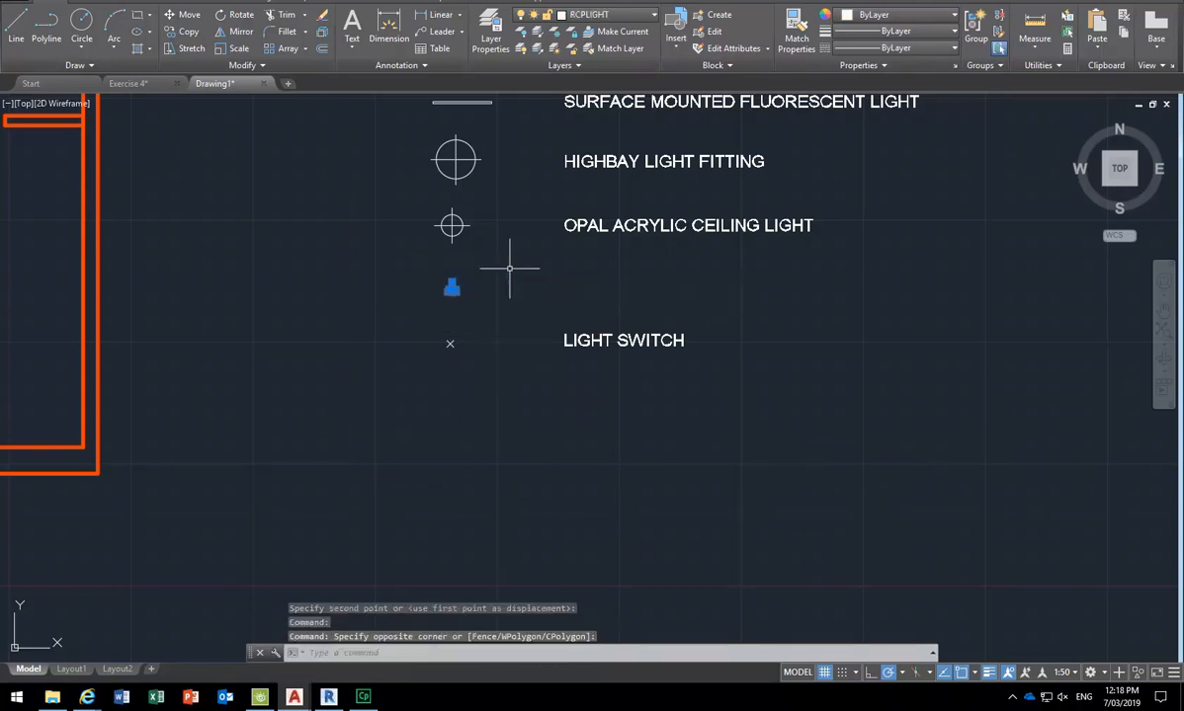
key(Delete)
Move the LIGHT SWITCH symbol and text vertically up to close the gap below the OPAL ACRYLIC CEILING LIGHT entry.
click(368, 292)
click(729, 371)
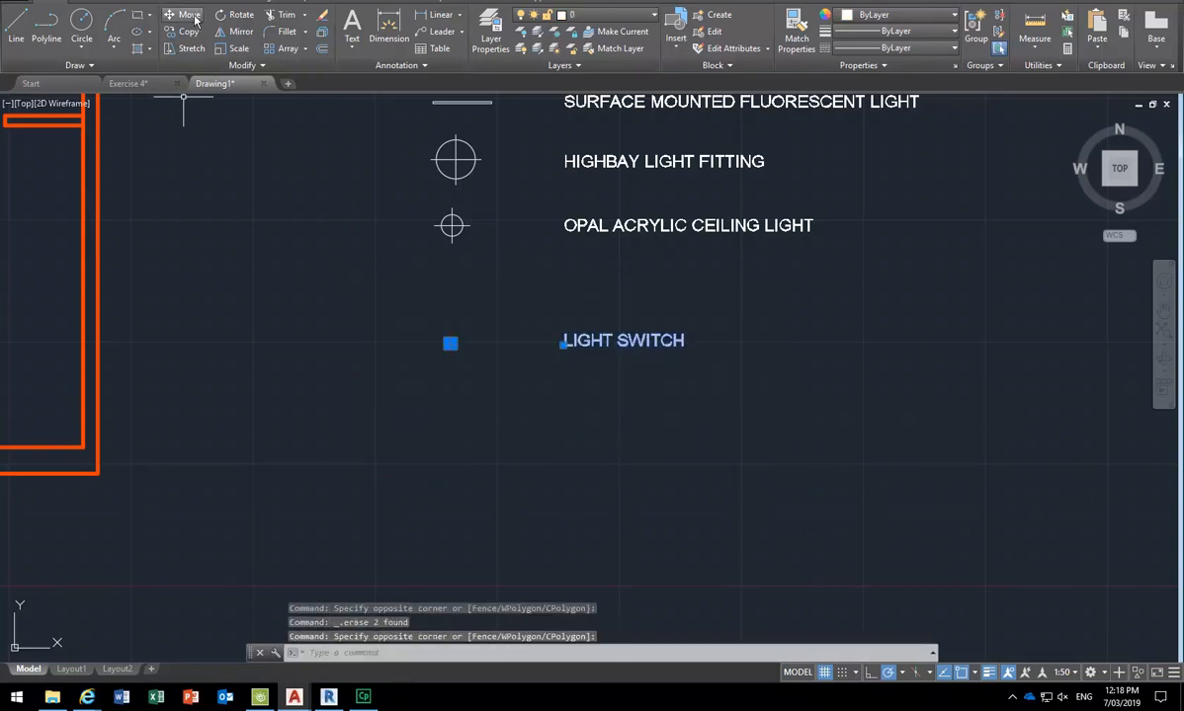
click(189, 15)
click(391, 450)
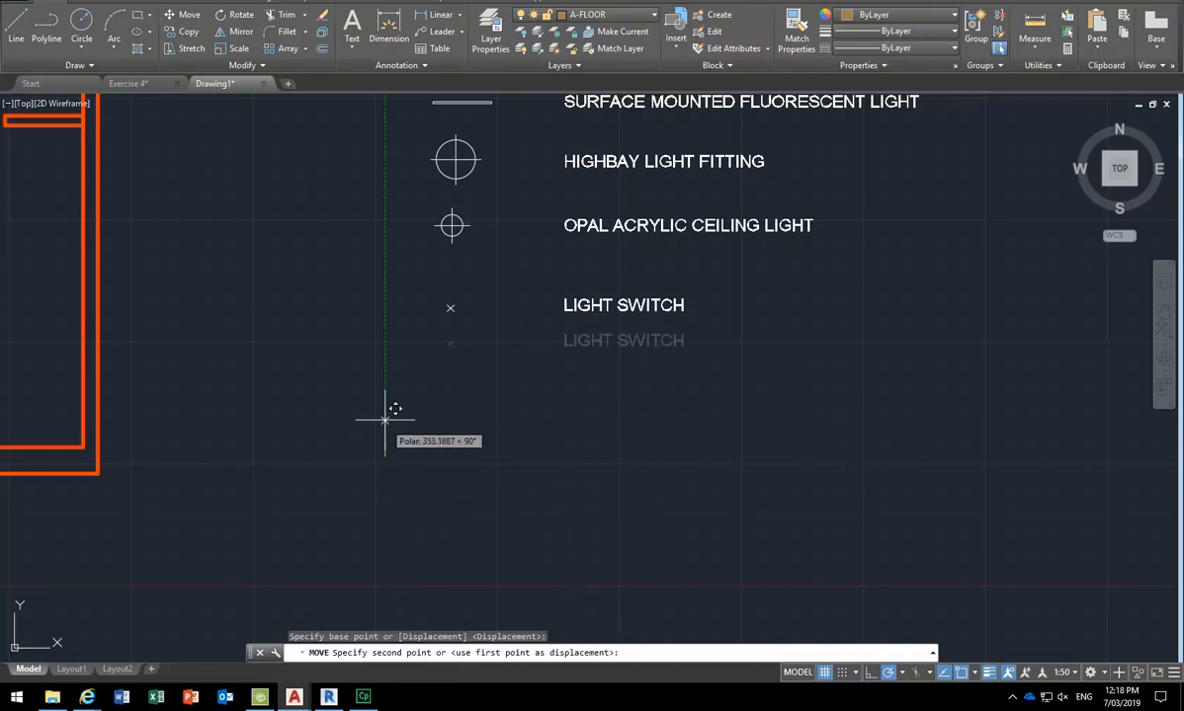
click(386, 407)
scroll(344, 327, down, 6)
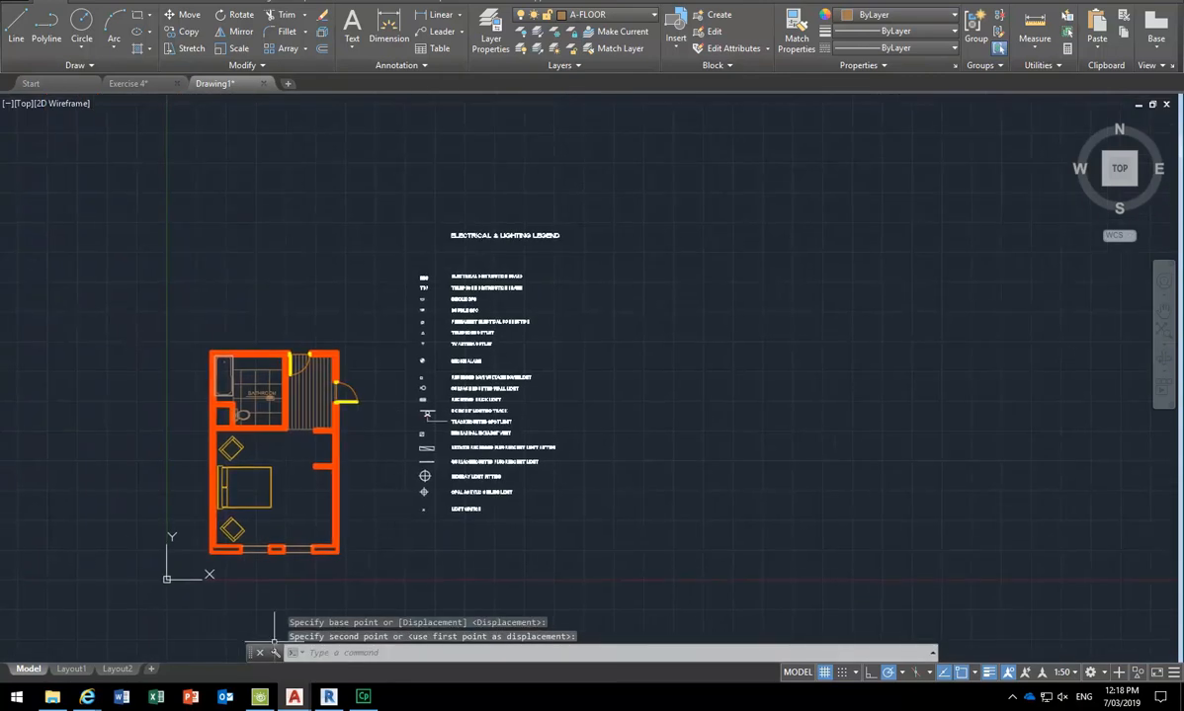
Switch to the browser and examine the lighting plan and LIGHTING LEGEND on page 10 of the PDF.
mouse_move(87, 696)
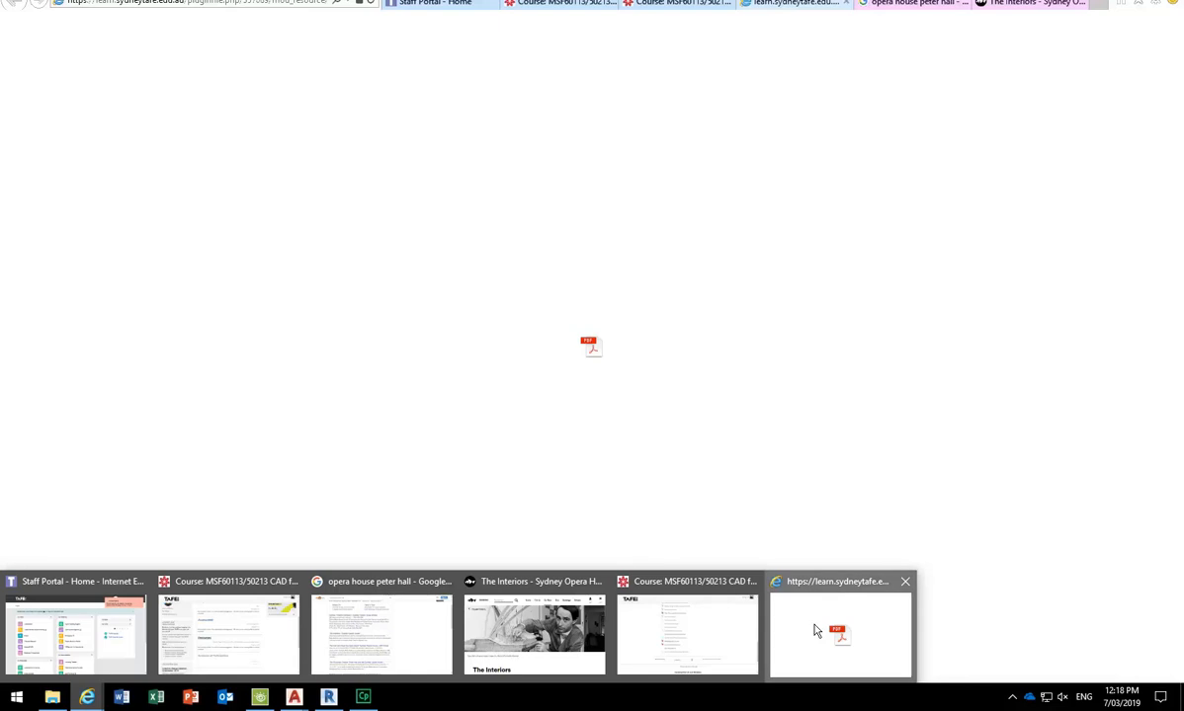
click(840, 637)
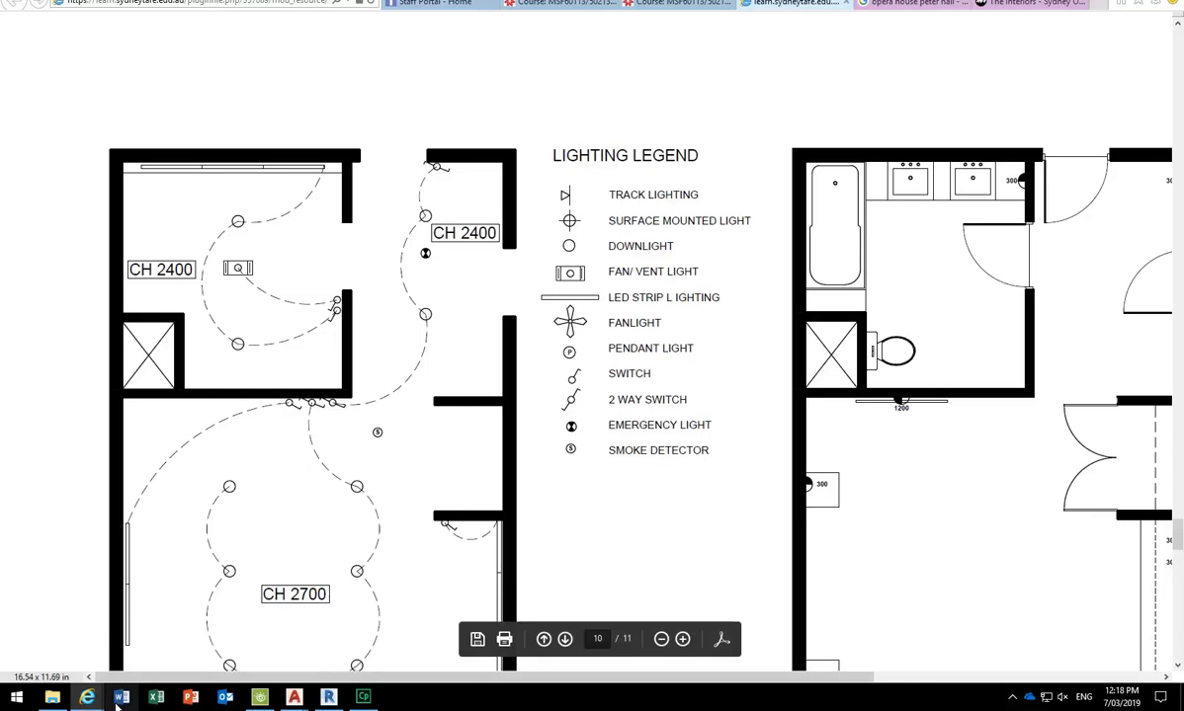
mouse_move(87, 697)
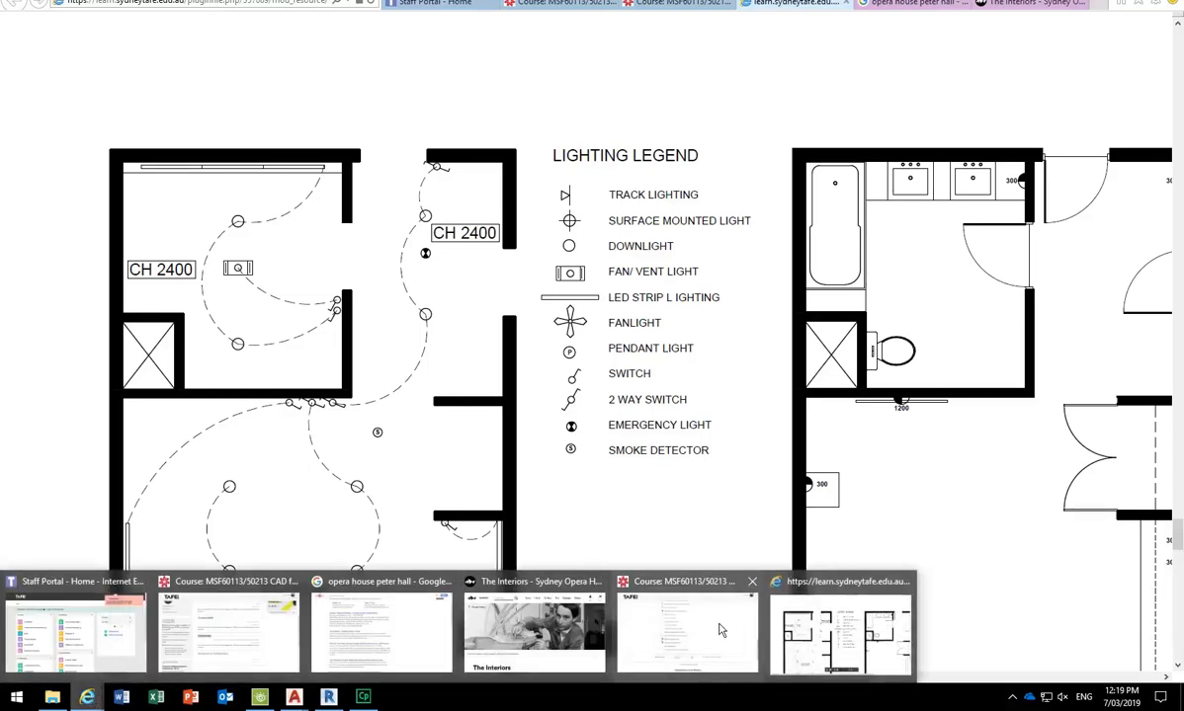
mouse_move(721, 630)
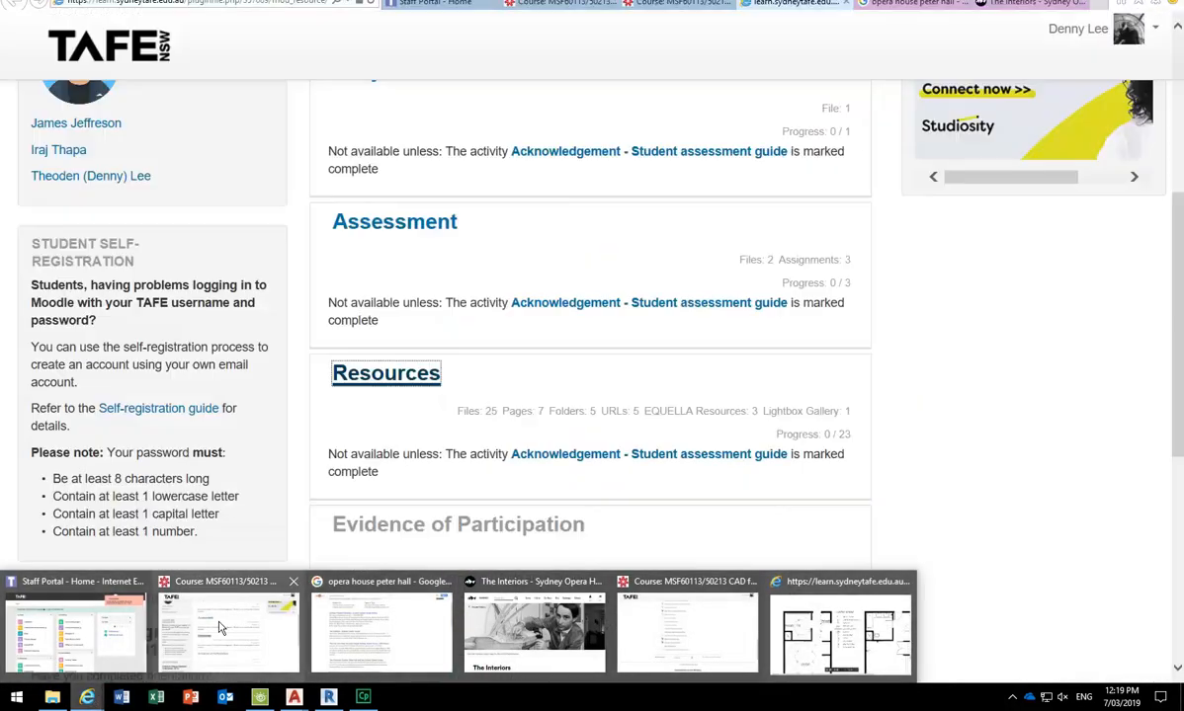
mouse_move(552, 649)
mouse_move(795, 640)
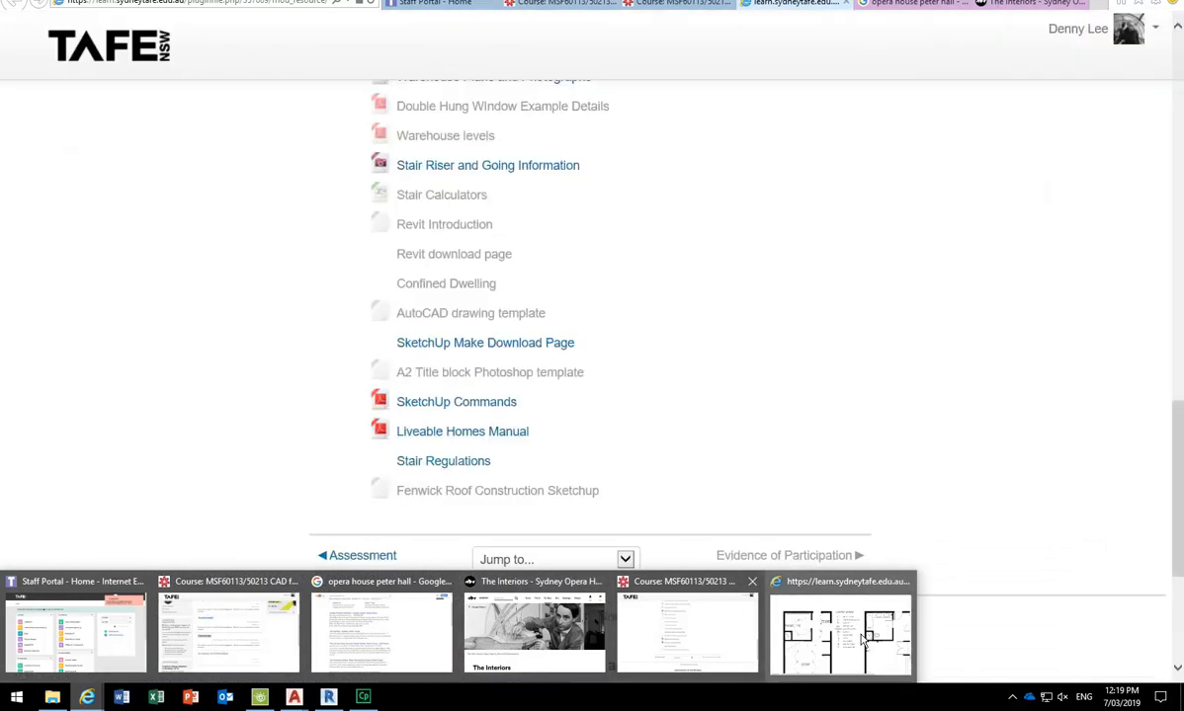
click(799, 635)
Look through the course resources list for the AutoCAD blocks and reference symbols, and return to the PDF drawings.
click(664, 8)
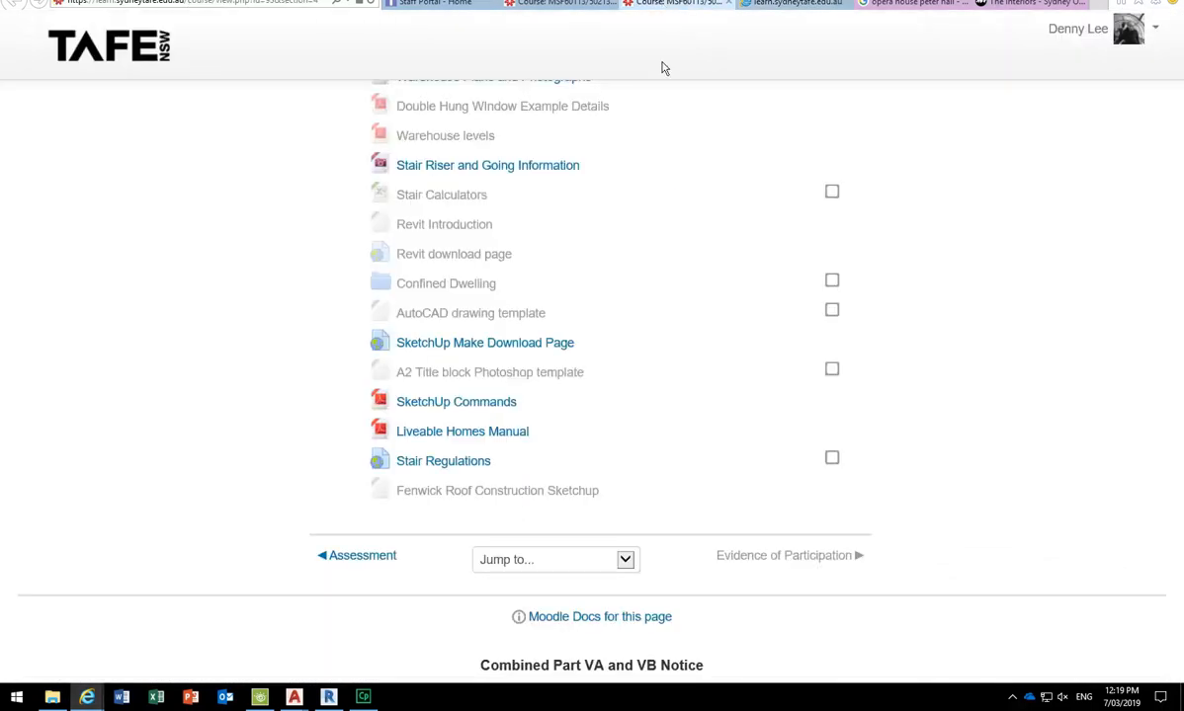
scroll(599, 358, up, 3)
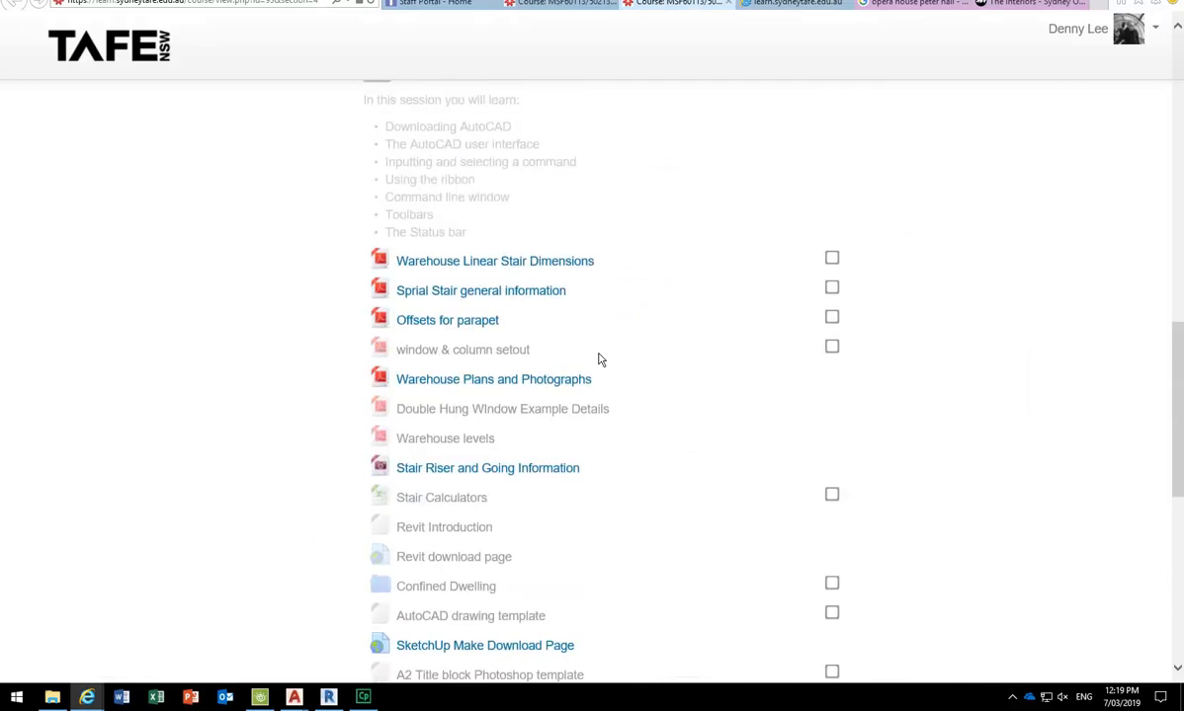
scroll(599, 360, up, 5)
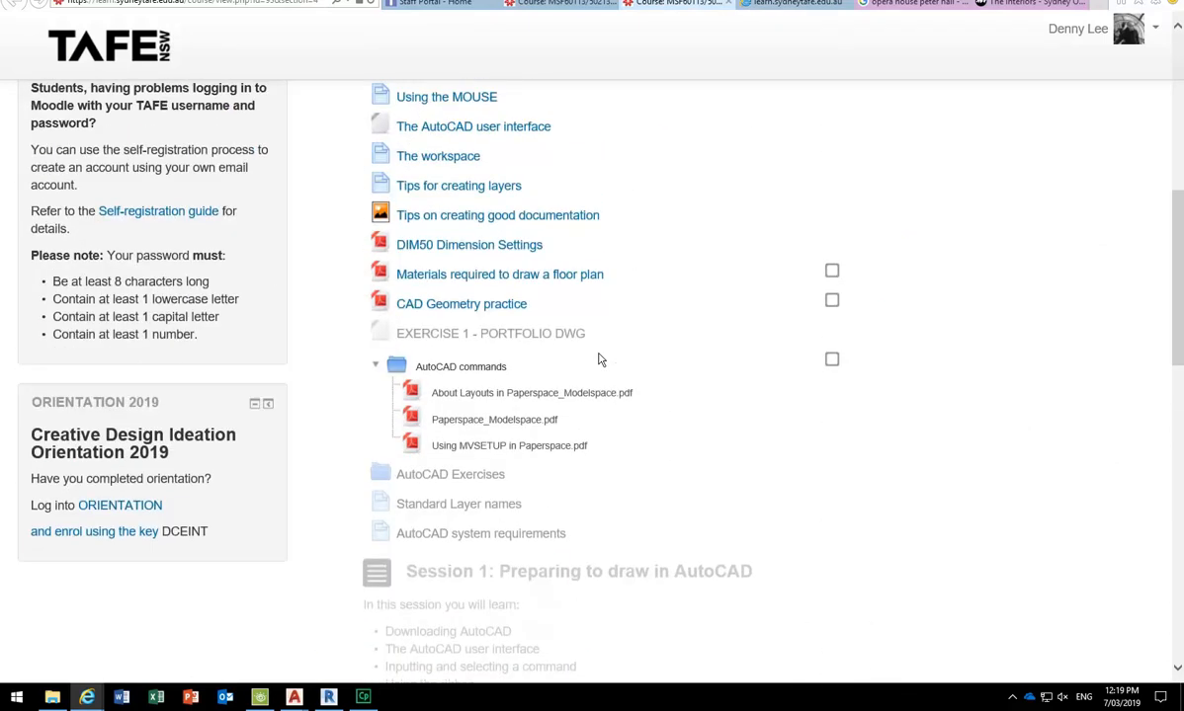
scroll(599, 360, up, 3)
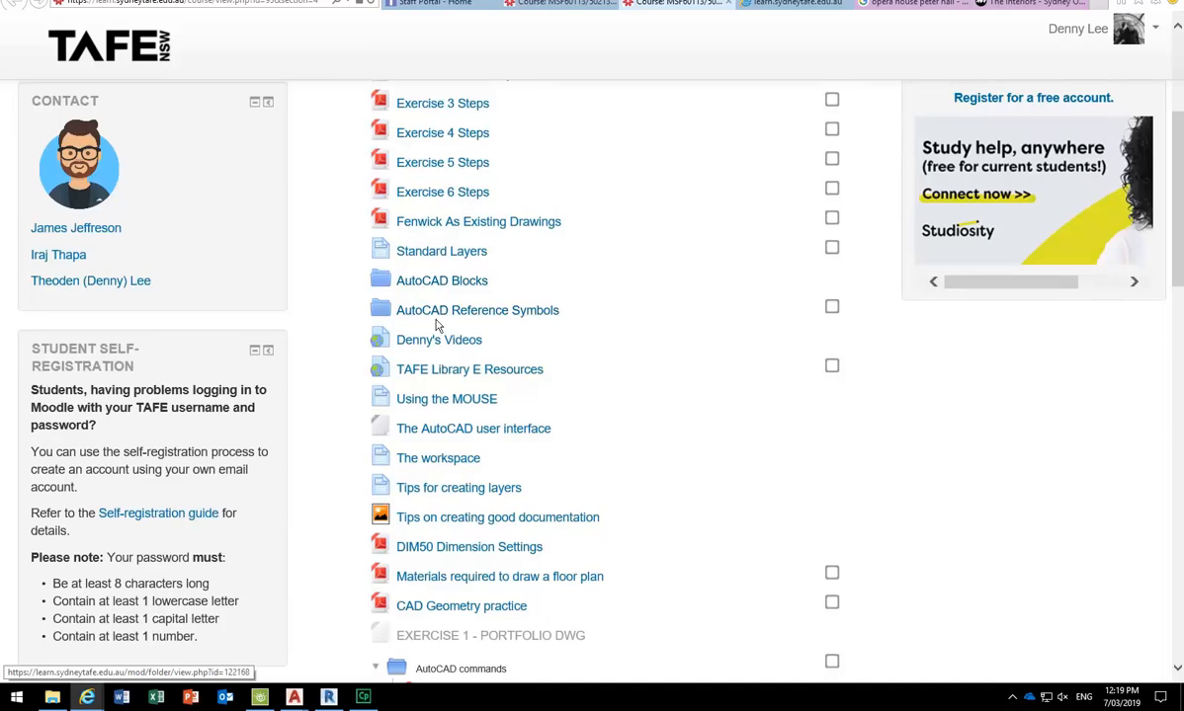
click(784, 6)
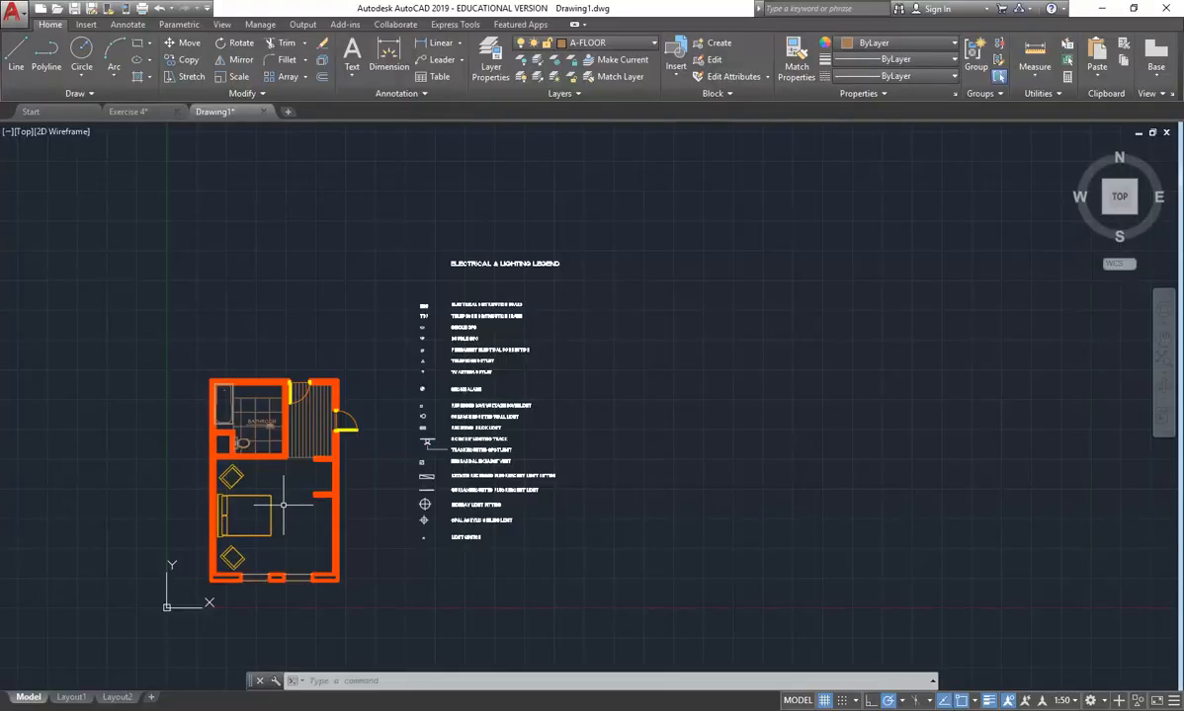
Compare the floor plan and legend in the AutoCAD model with the lighting plan in the browser's PDF.
scroll(425, 415, up, 4)
mouse_move(151, 535)
middle_down()
mouse_move(297, 483)
mouse_move(512, 369)
middle_up()
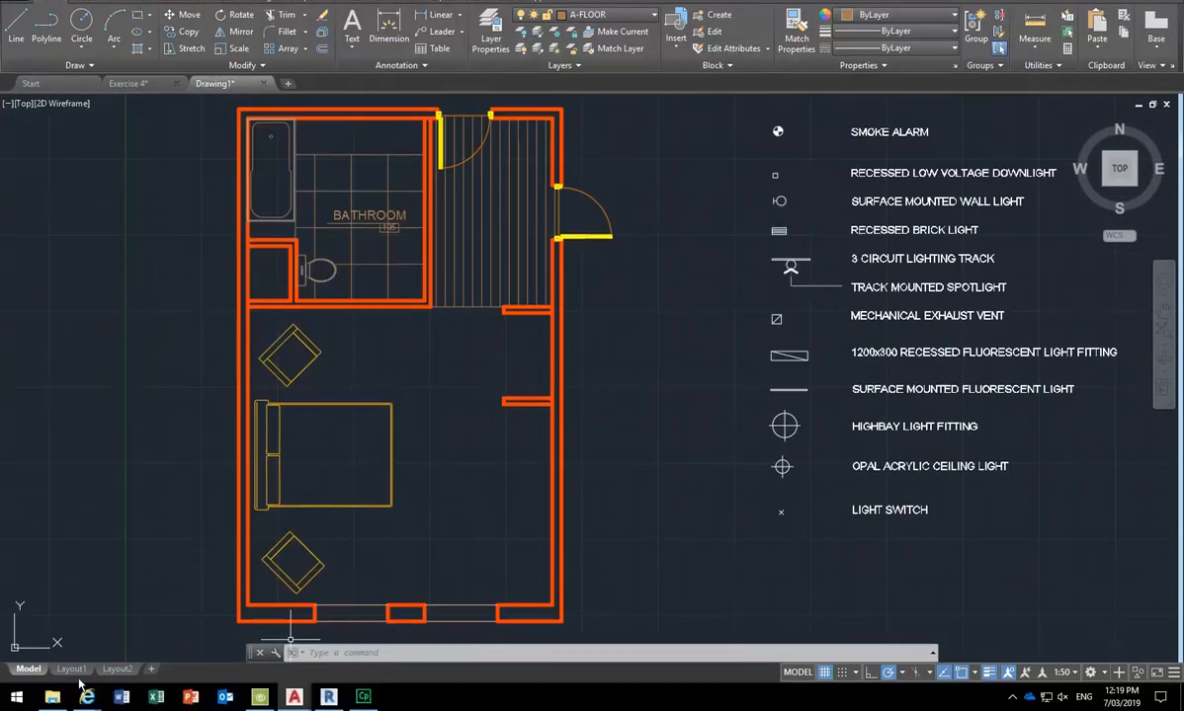
mouse_move(87, 697)
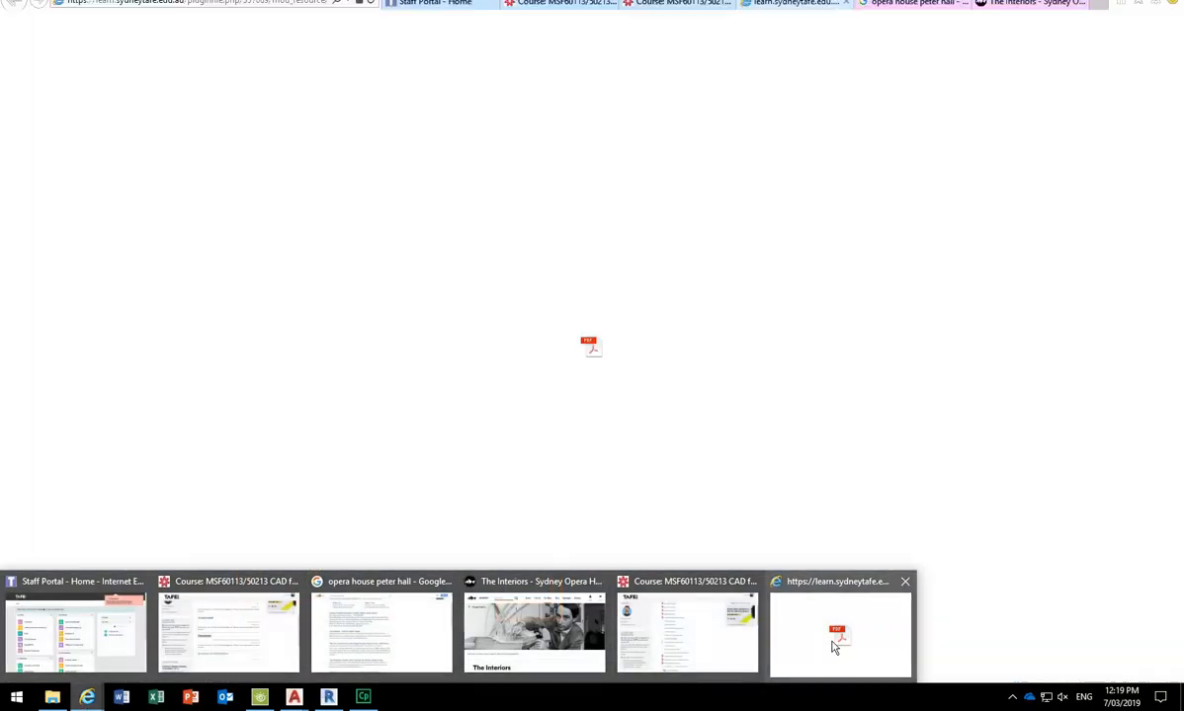
click(838, 632)
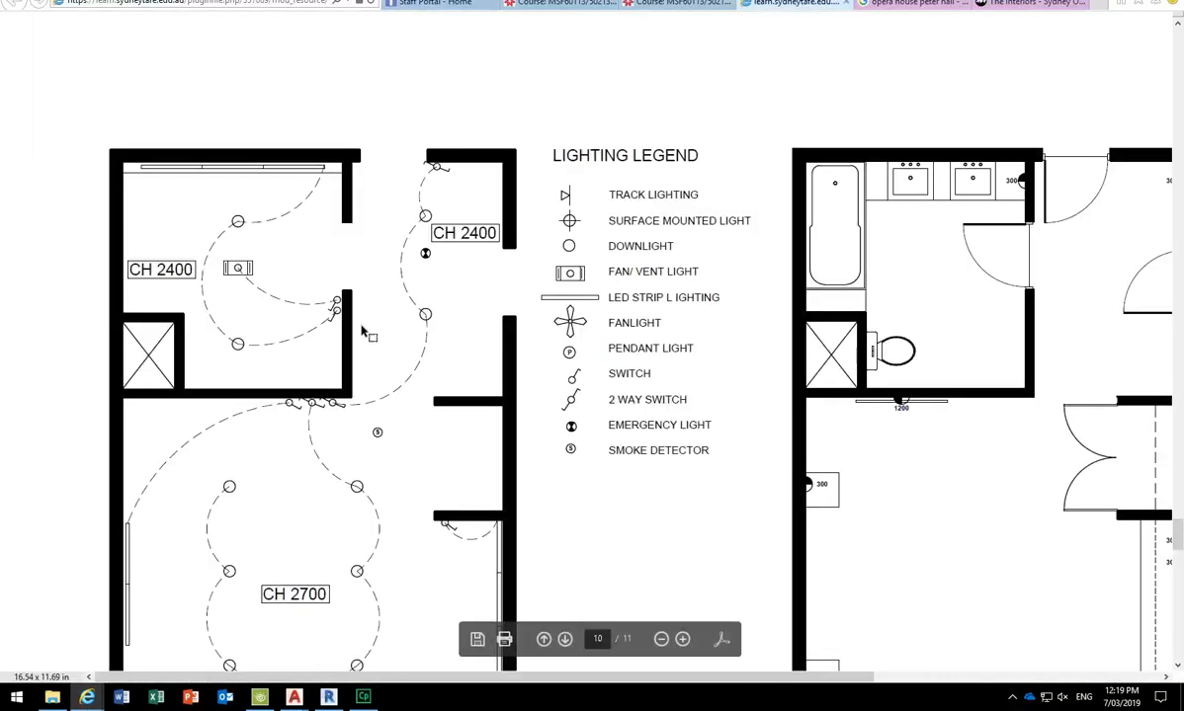
scroll(410, 321, down, 3)
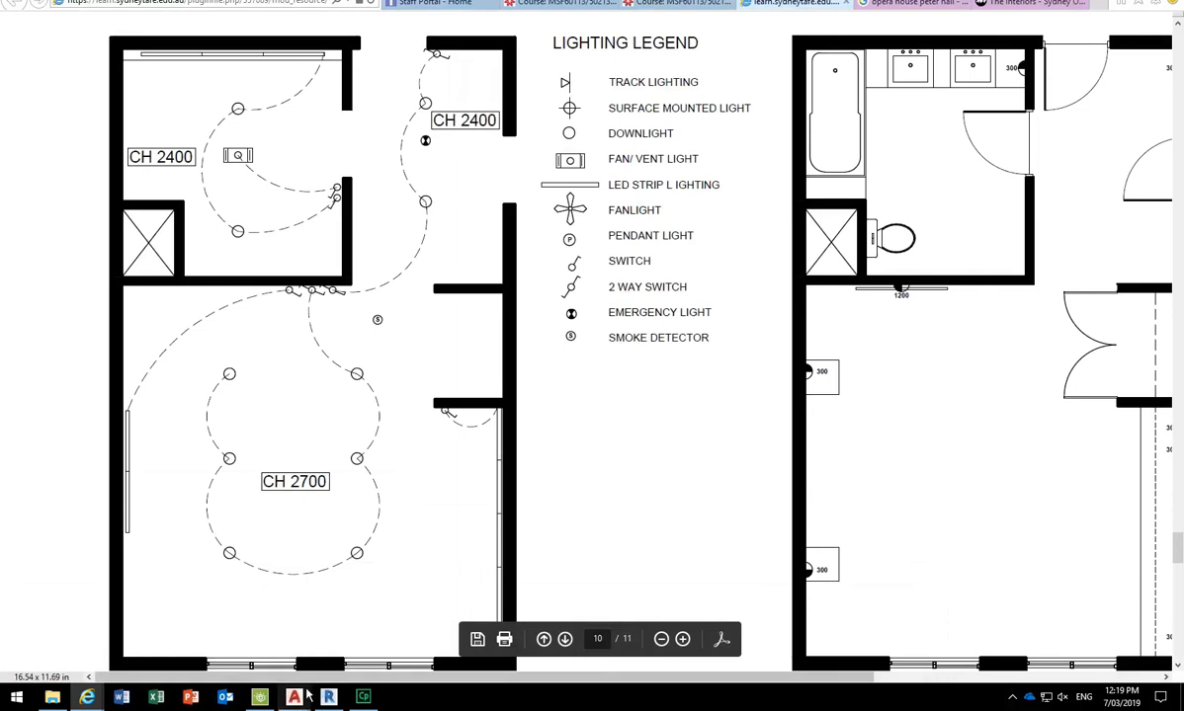
mouse_move(294, 697)
click(352, 633)
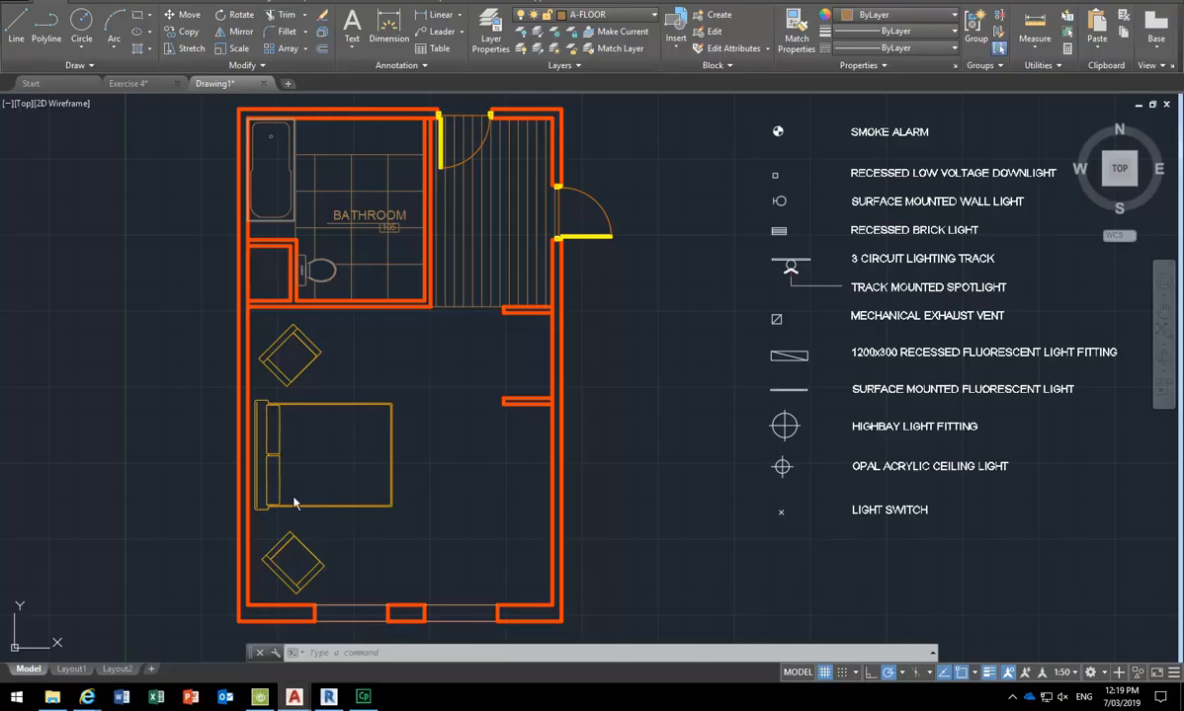
Create a copy of Layout1 and place it before Layout1.
click(71, 669)
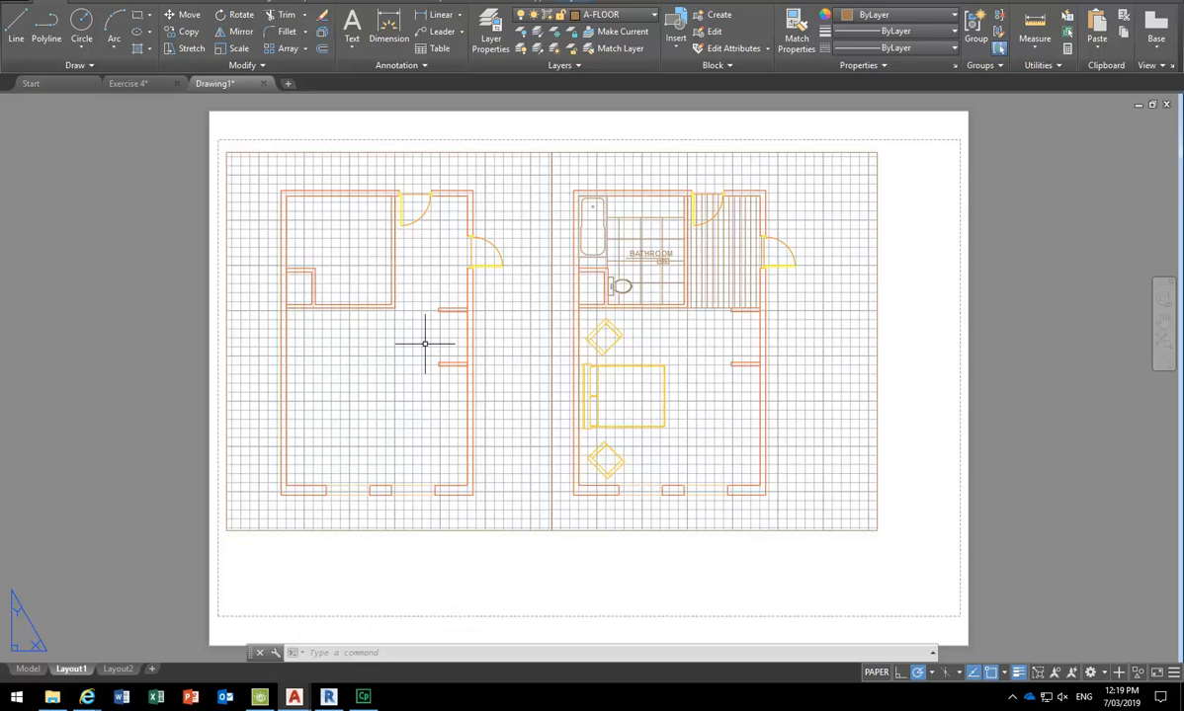
click(118, 669)
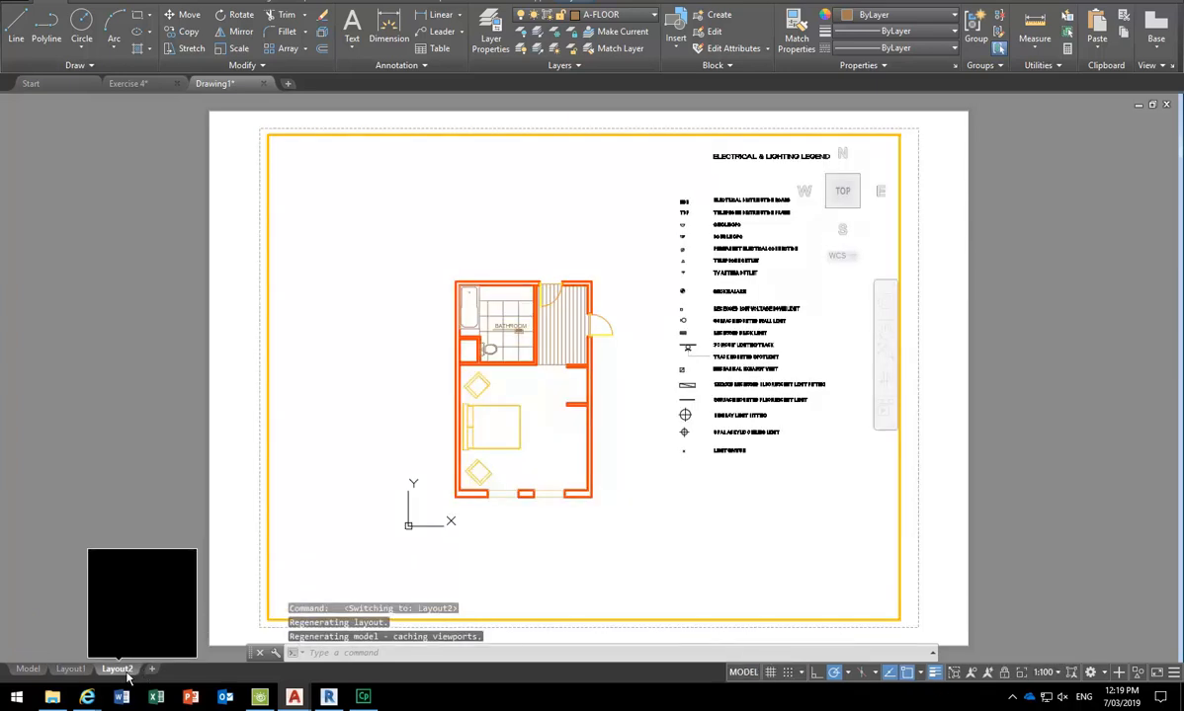
click(70, 669)
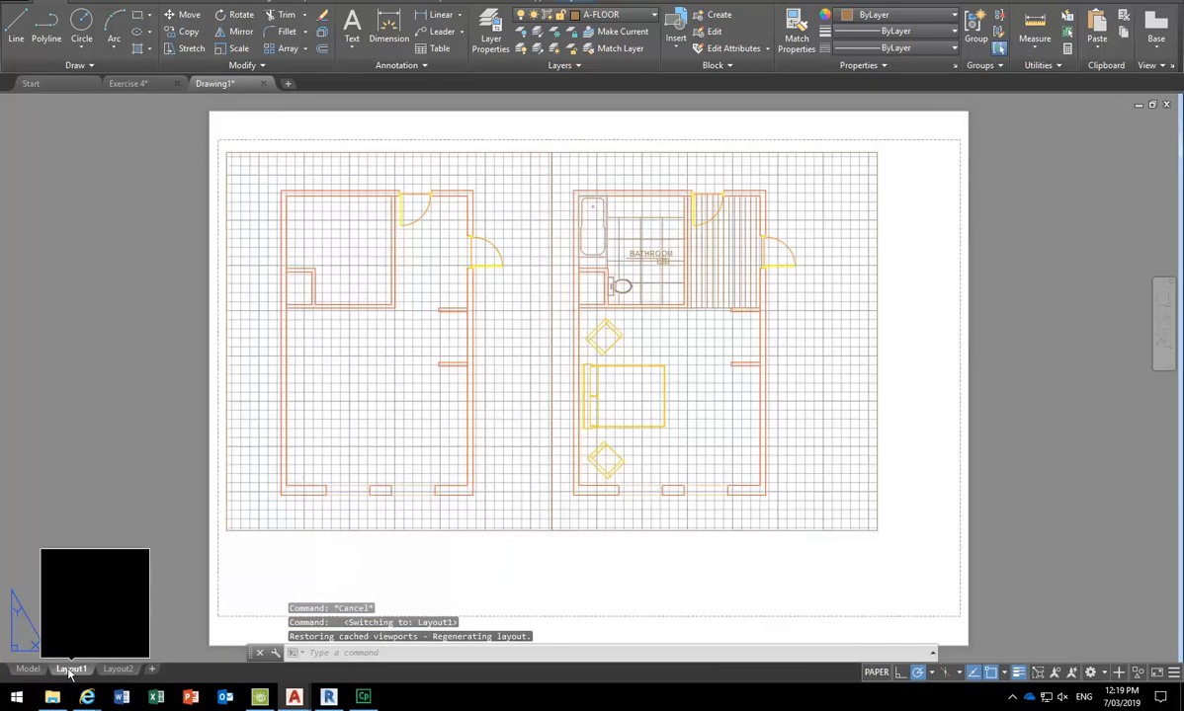
right_click(70, 670)
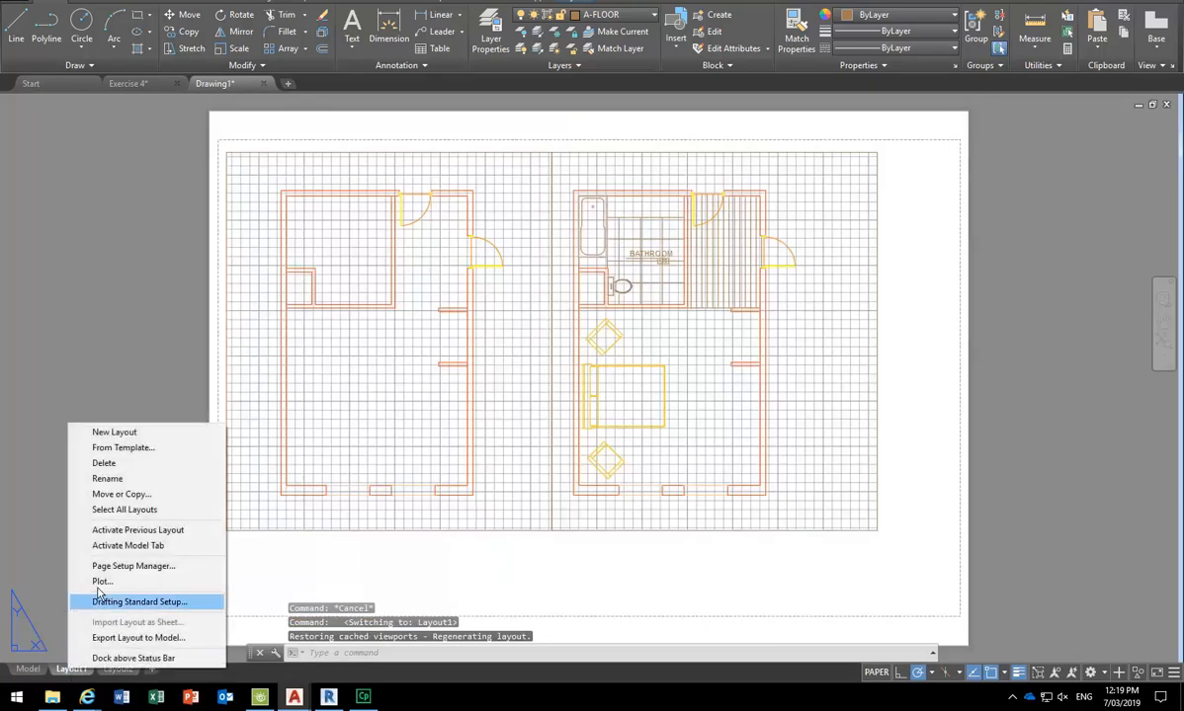
click(115, 494)
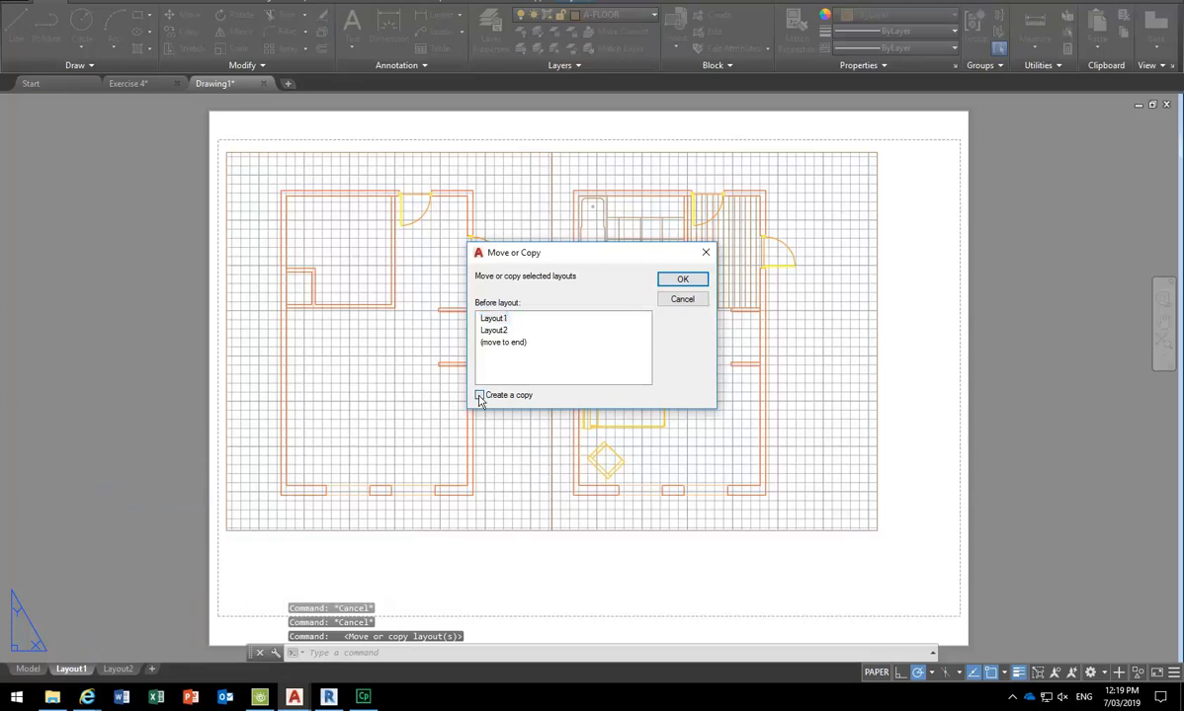
click(479, 395)
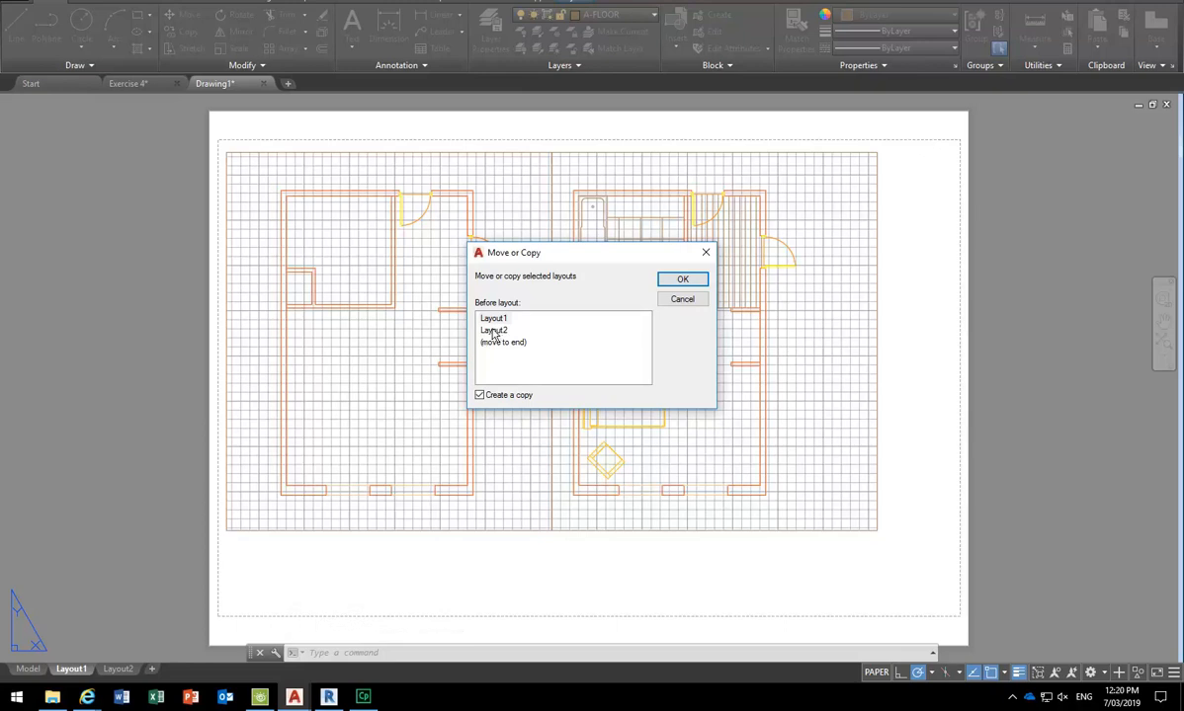
click(683, 280)
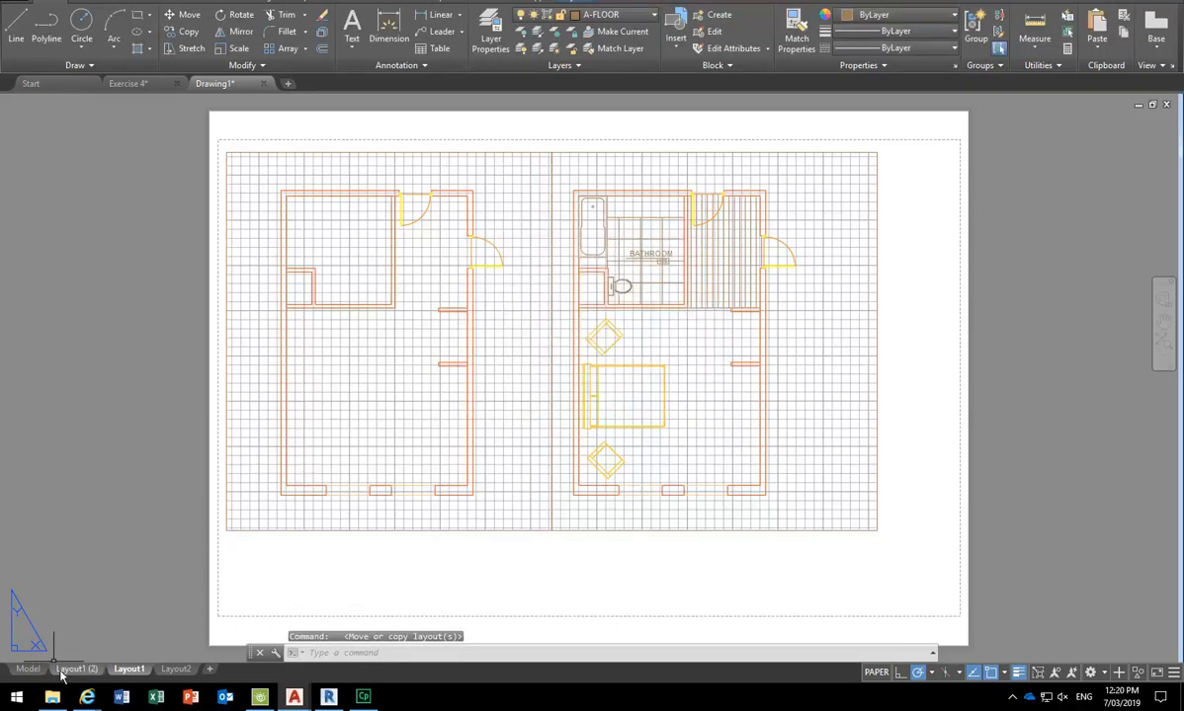
Freeze the A-DOOR layer only in Layout1's viewport with the unfurnished plan, and compare the sheet with the copied layout.
mouse_move(67, 671)
click(129, 671)
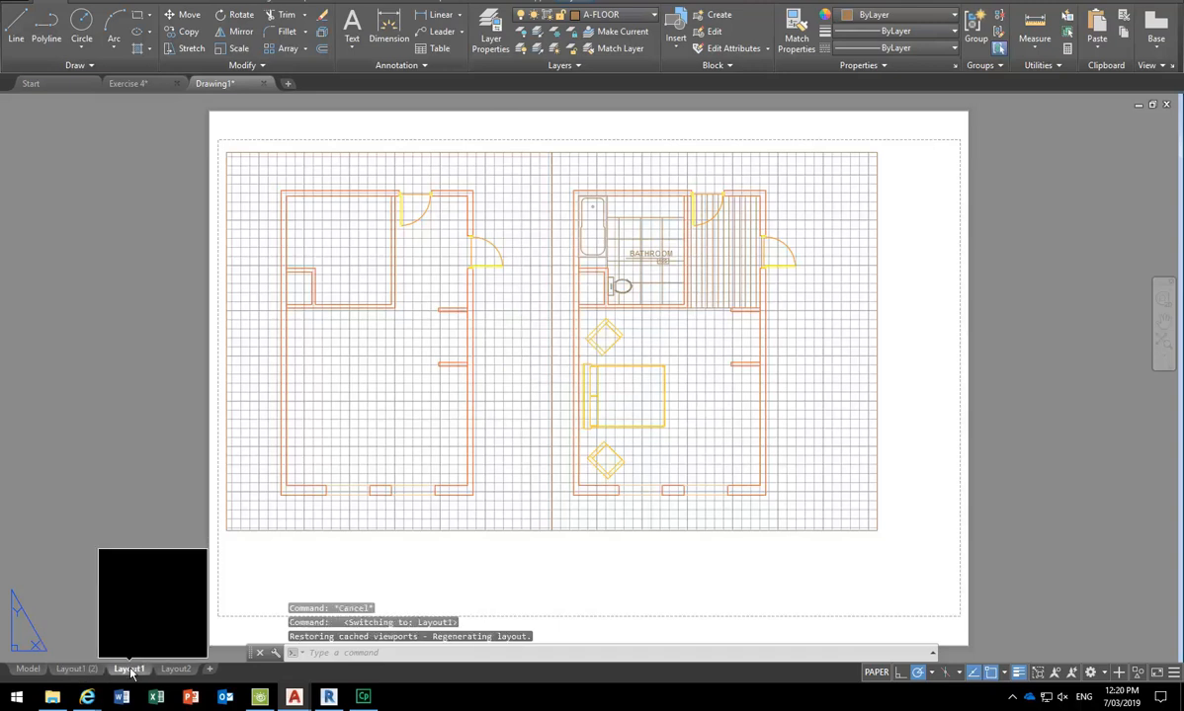
double_click(362, 374)
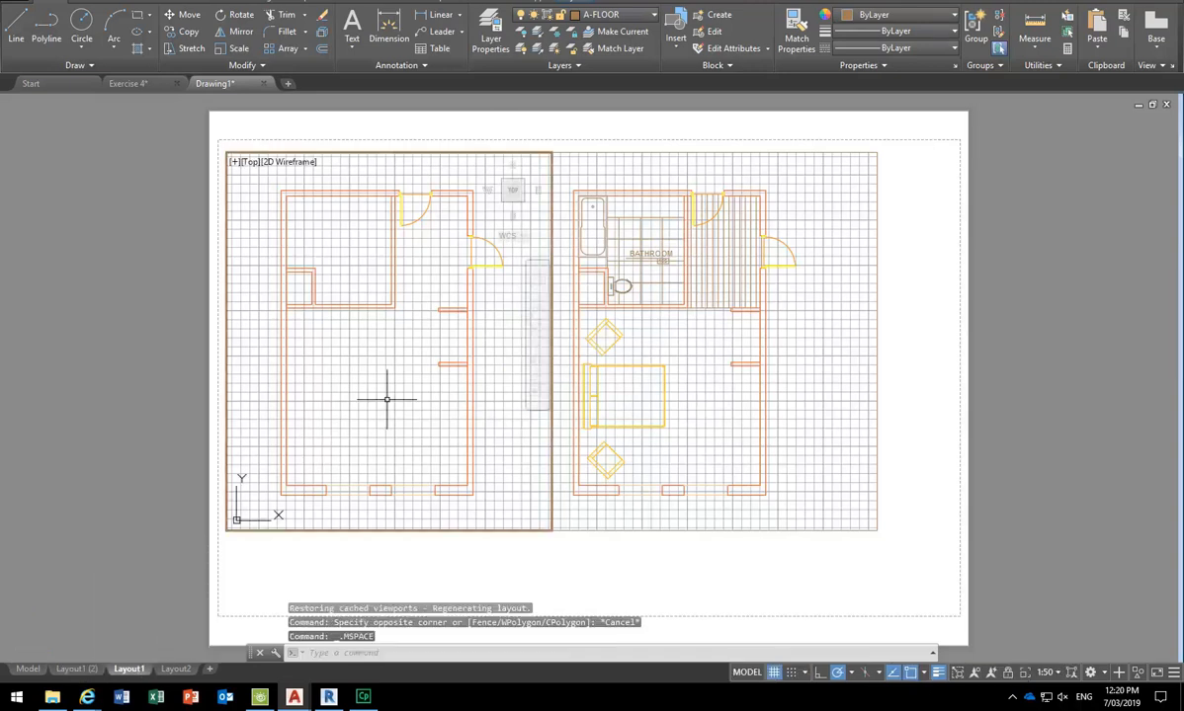
click(625, 16)
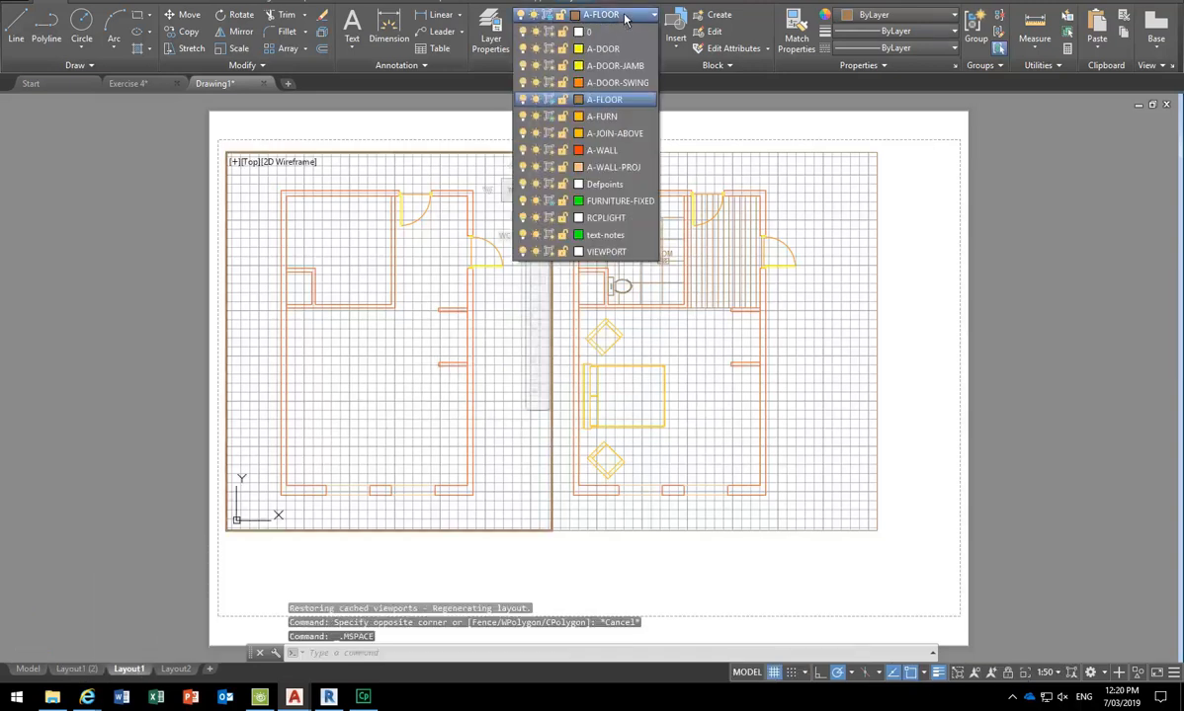
click(549, 48)
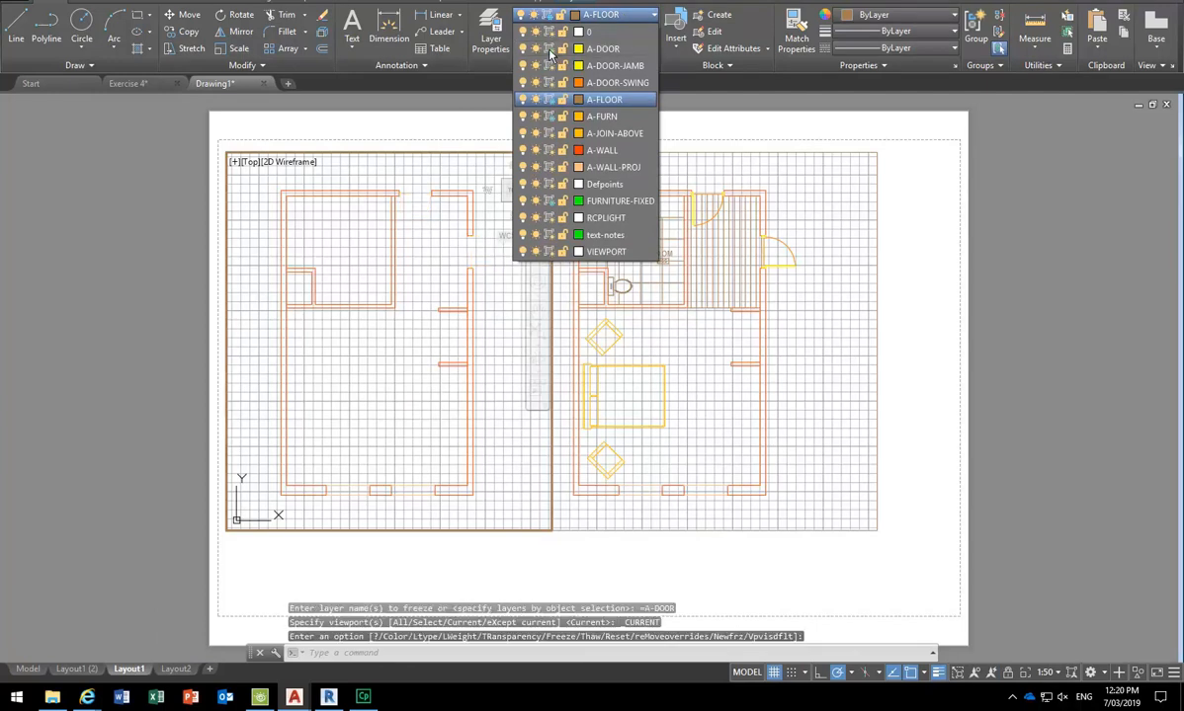
click(648, 405)
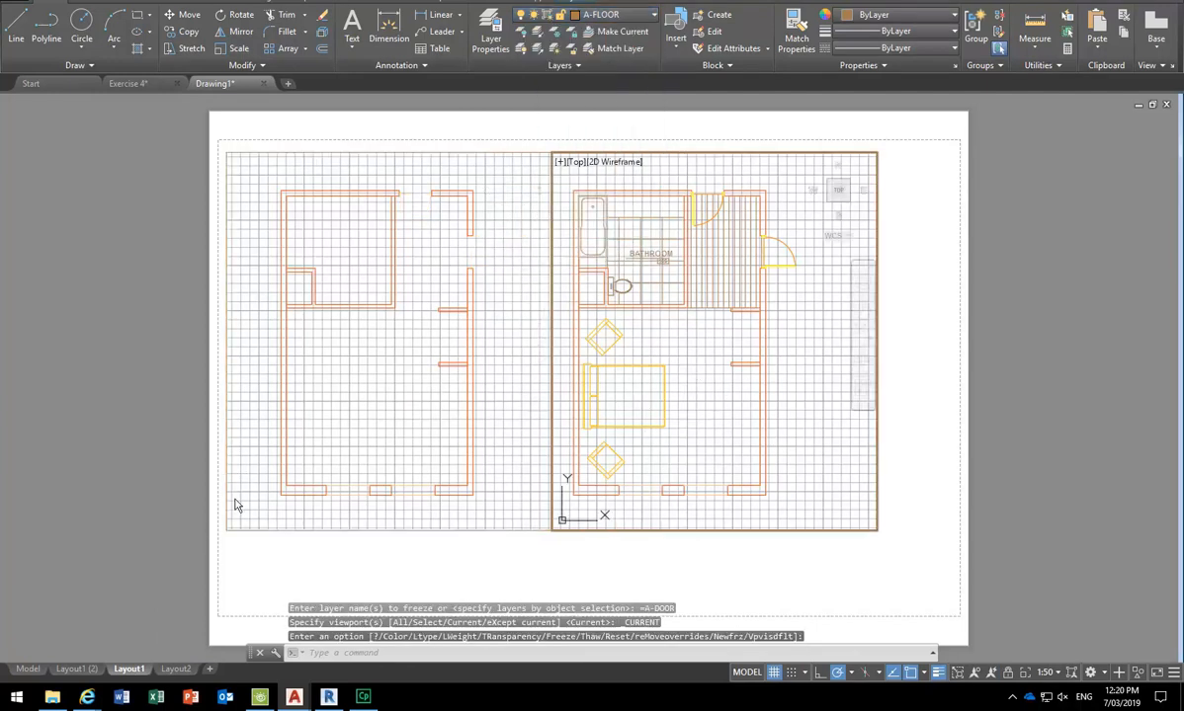
click(77, 669)
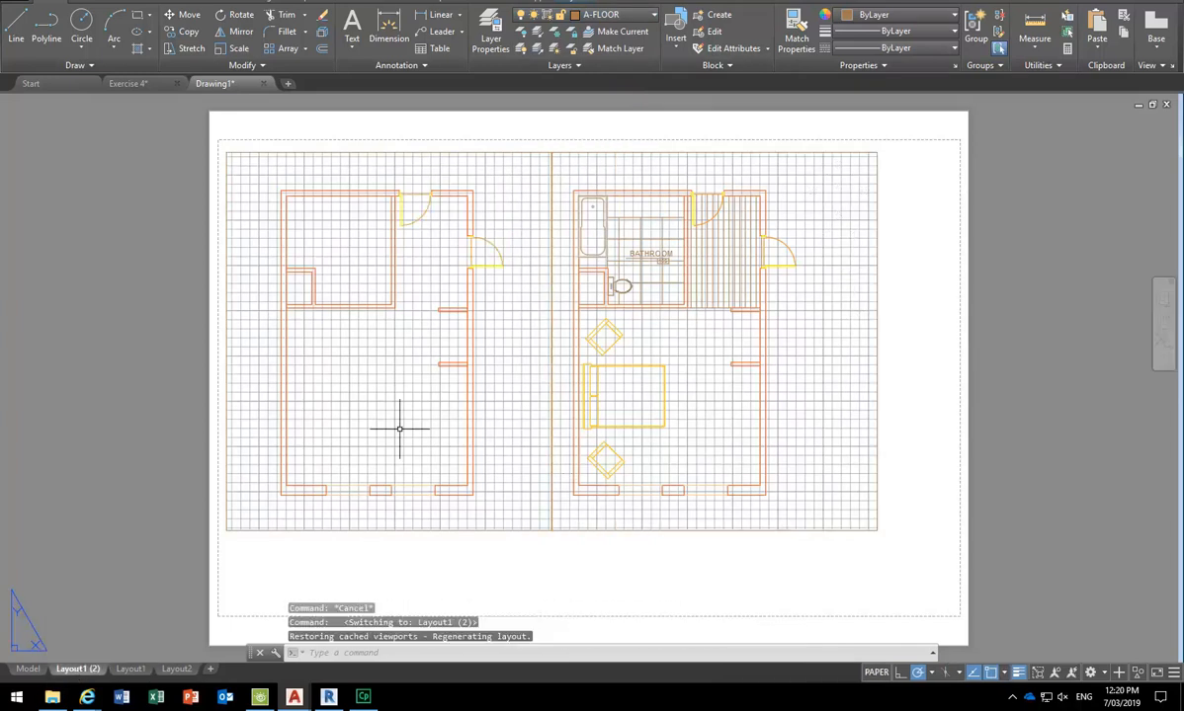
click(129, 669)
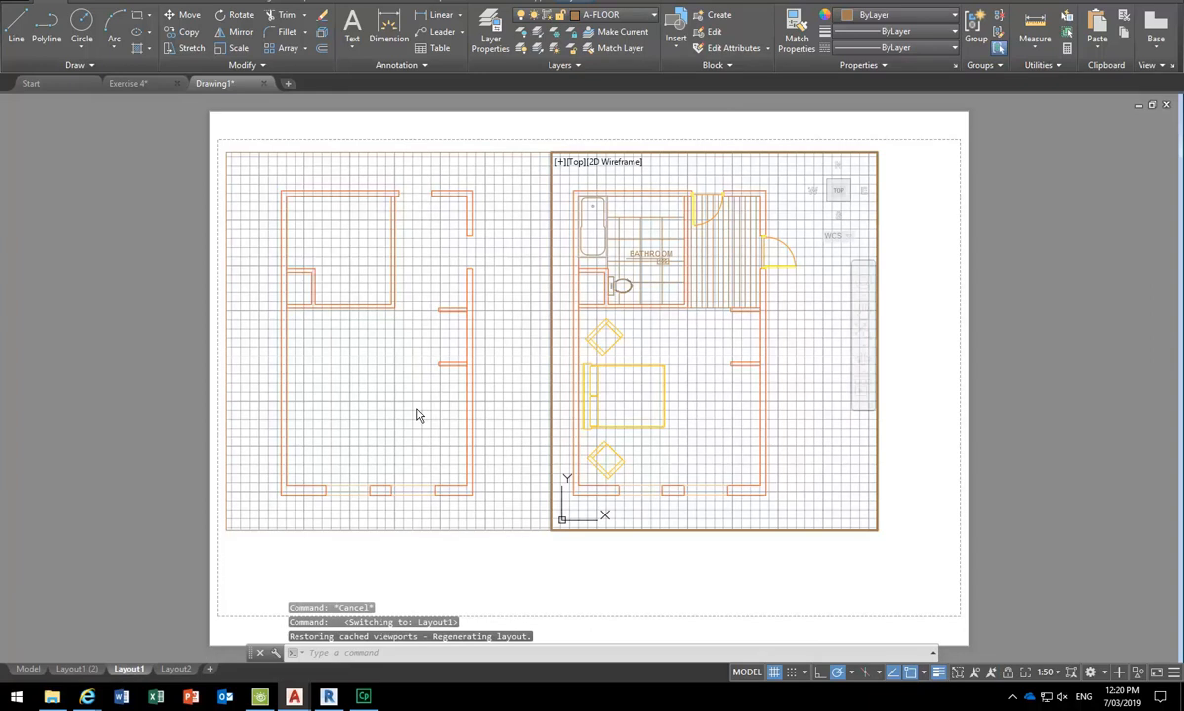